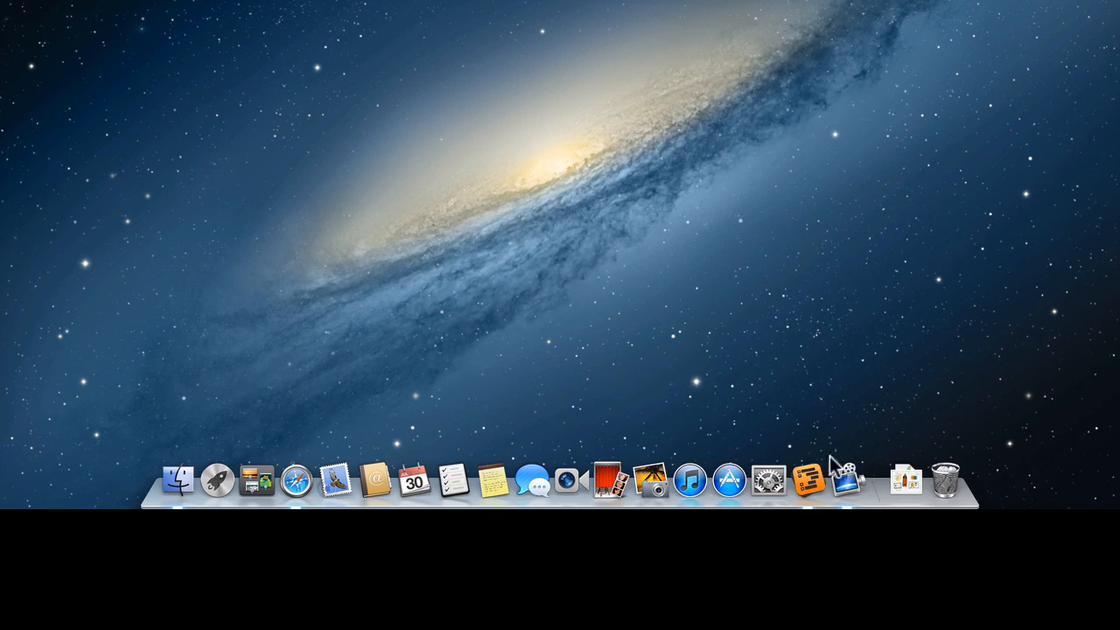
Turn Dock magnification on, then drag the Contacts icon off the Dock to remove it.
right_click(877, 492)
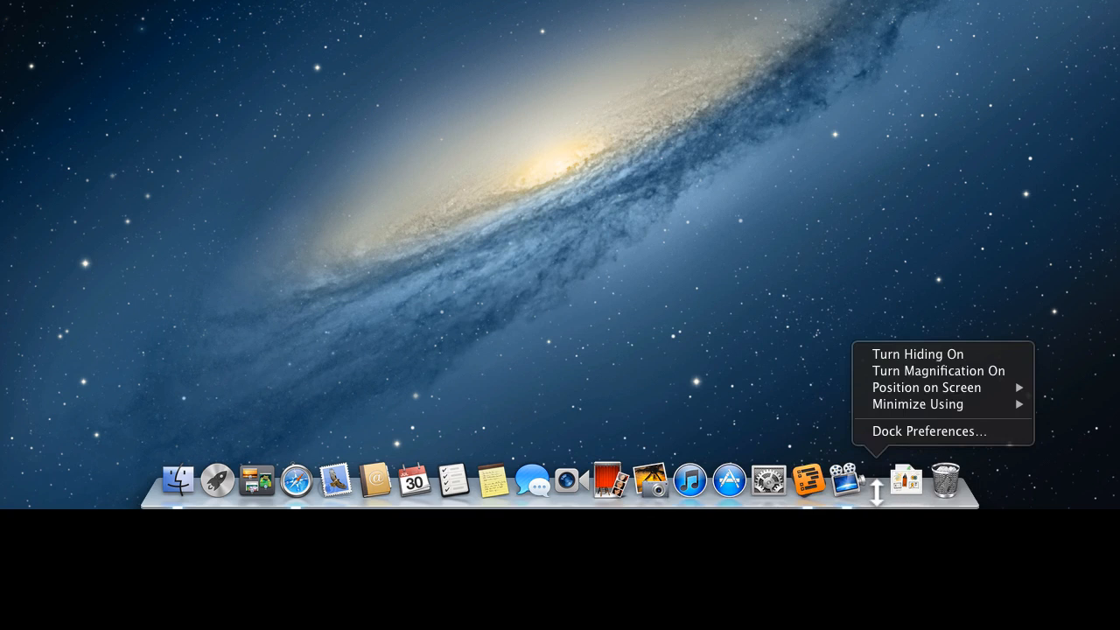
click(894, 368)
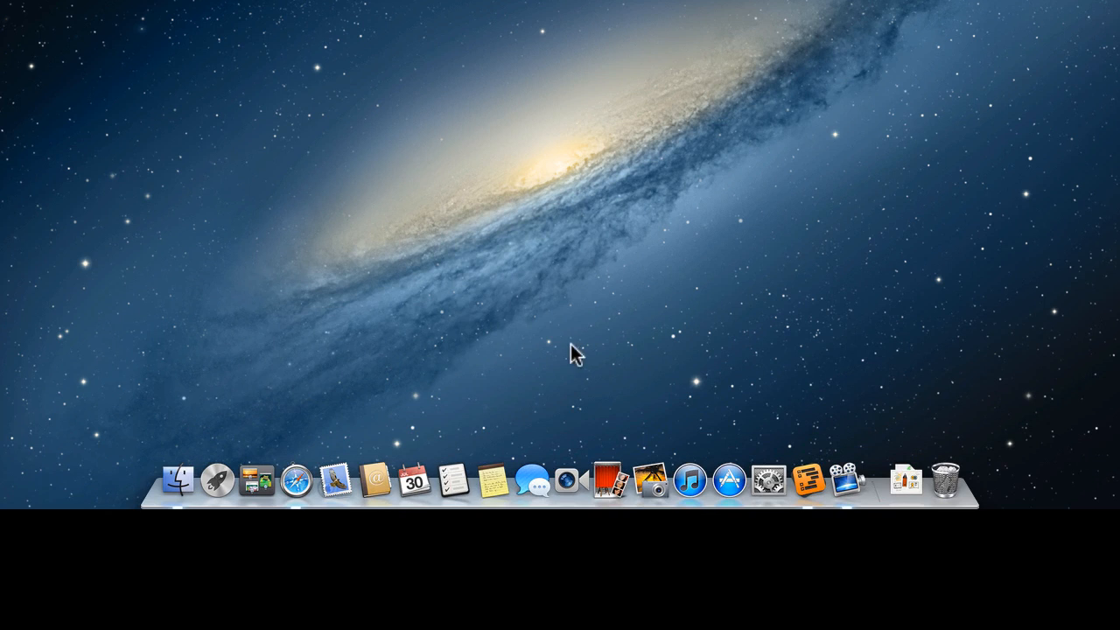
drag(376, 471, 390, 399)
drag(375, 486, 379, 376)
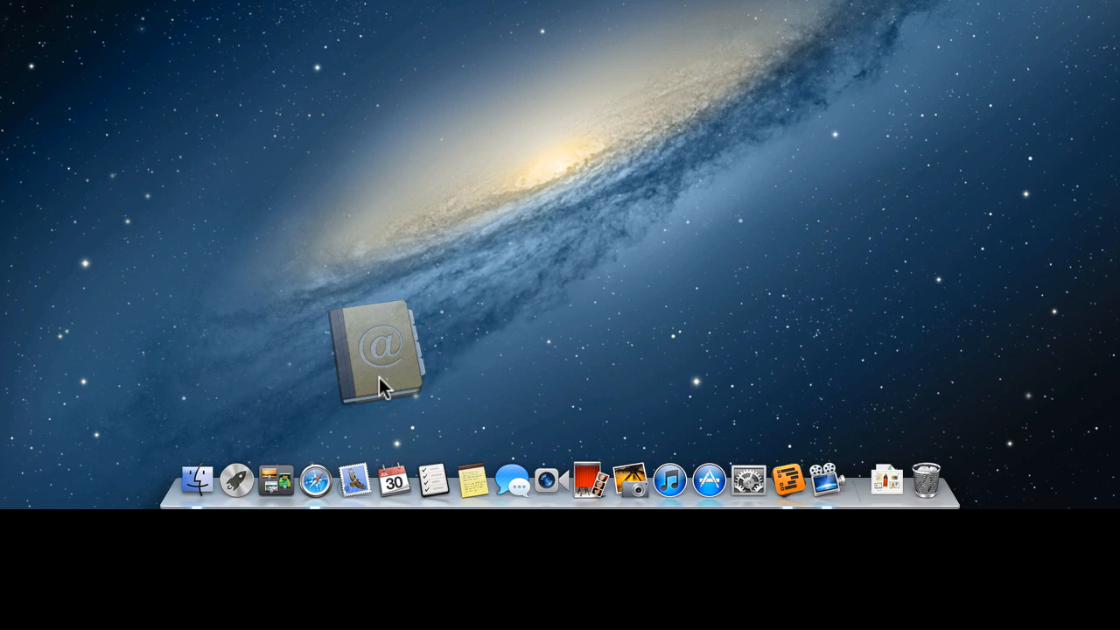
drag(379, 378, 415, 207)
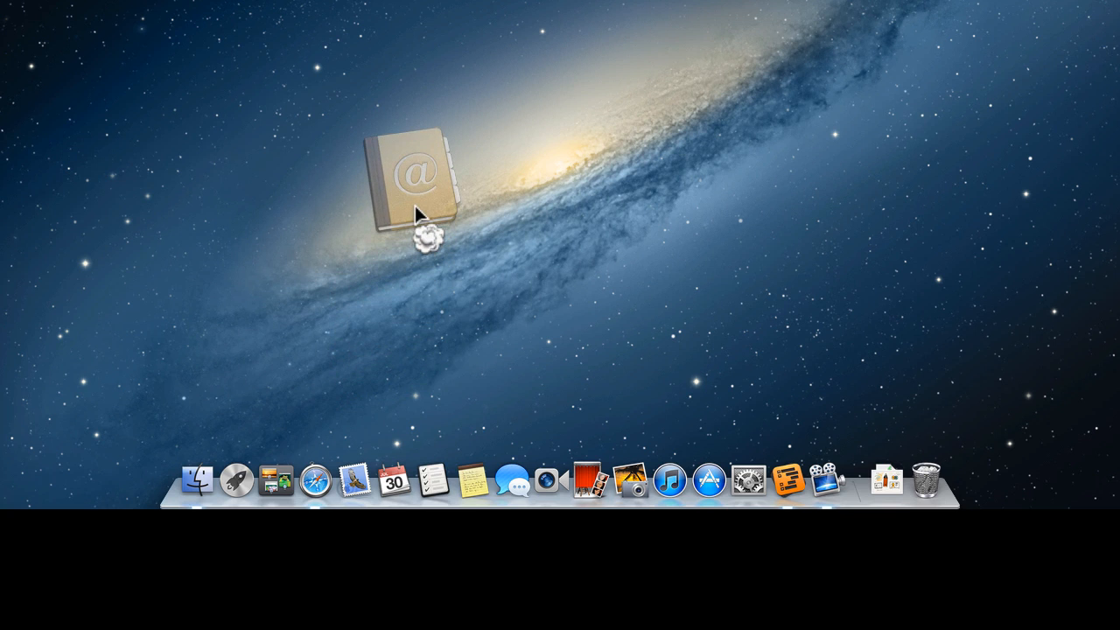
drag(414, 206, 415, 205)
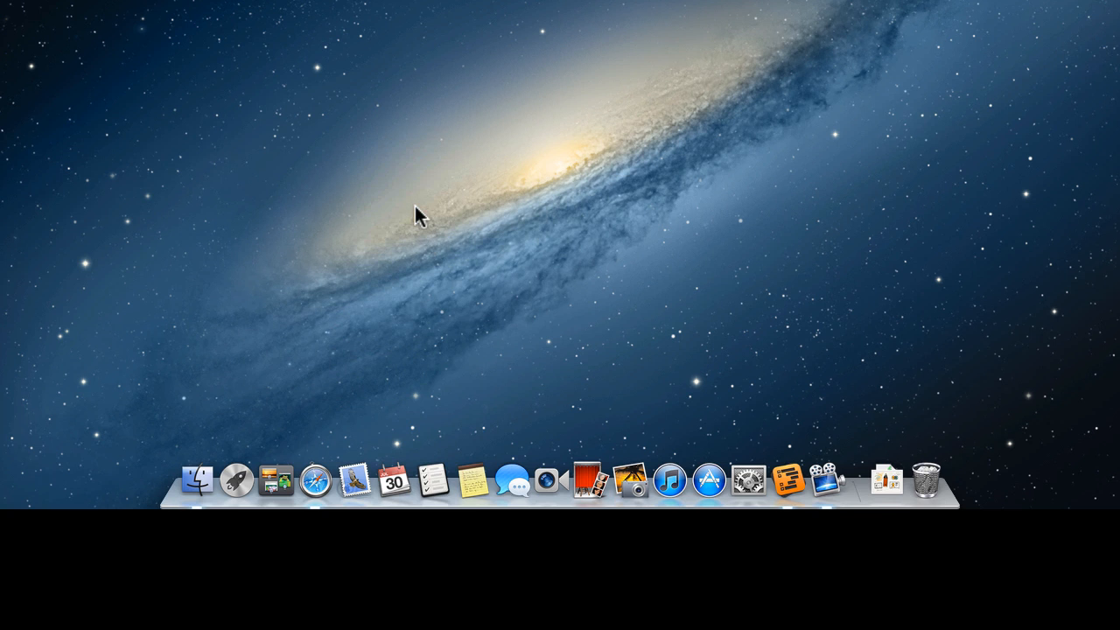
drag(352, 481, 354, 624)
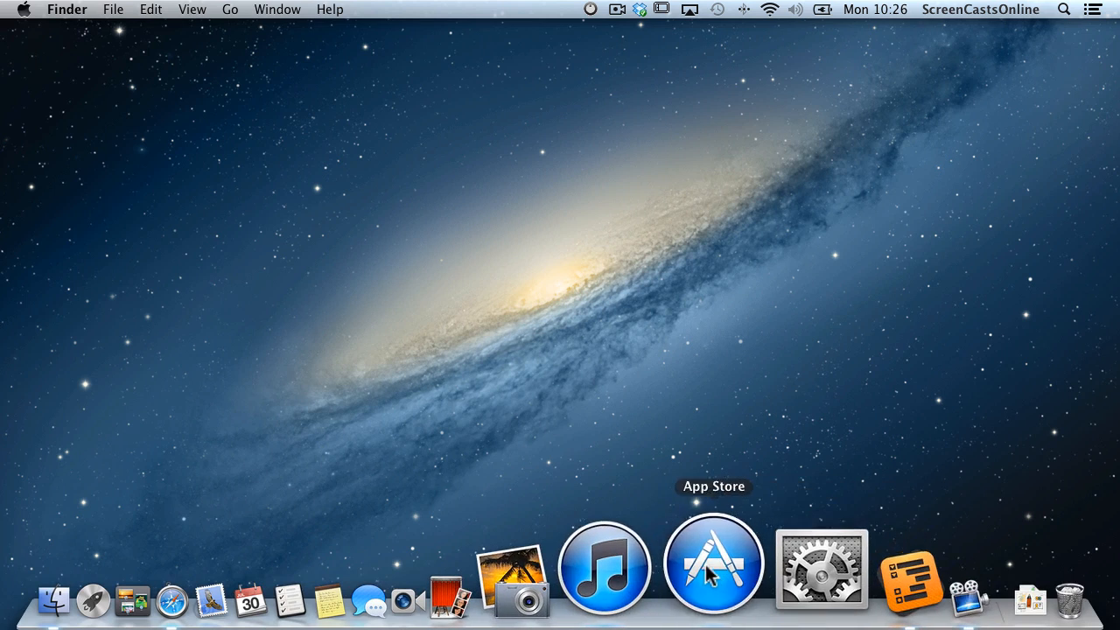
Download OS X Mountain Lion, pause it at 188.41 MB of 4.34 GB in Purchases, and close App Store.
click(705, 565)
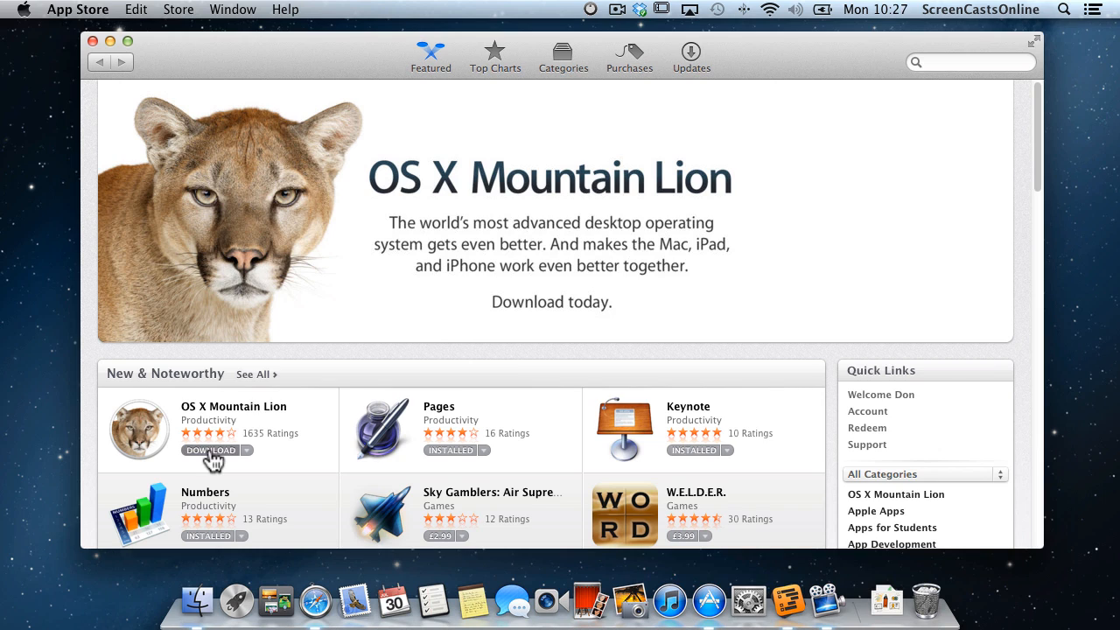
click(211, 451)
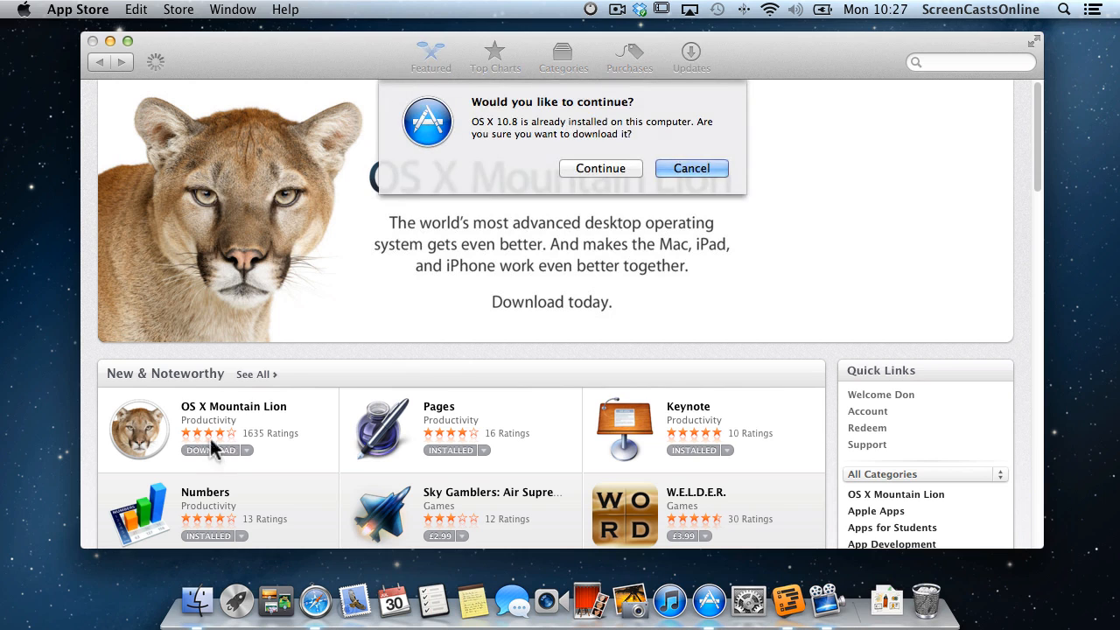
click(610, 167)
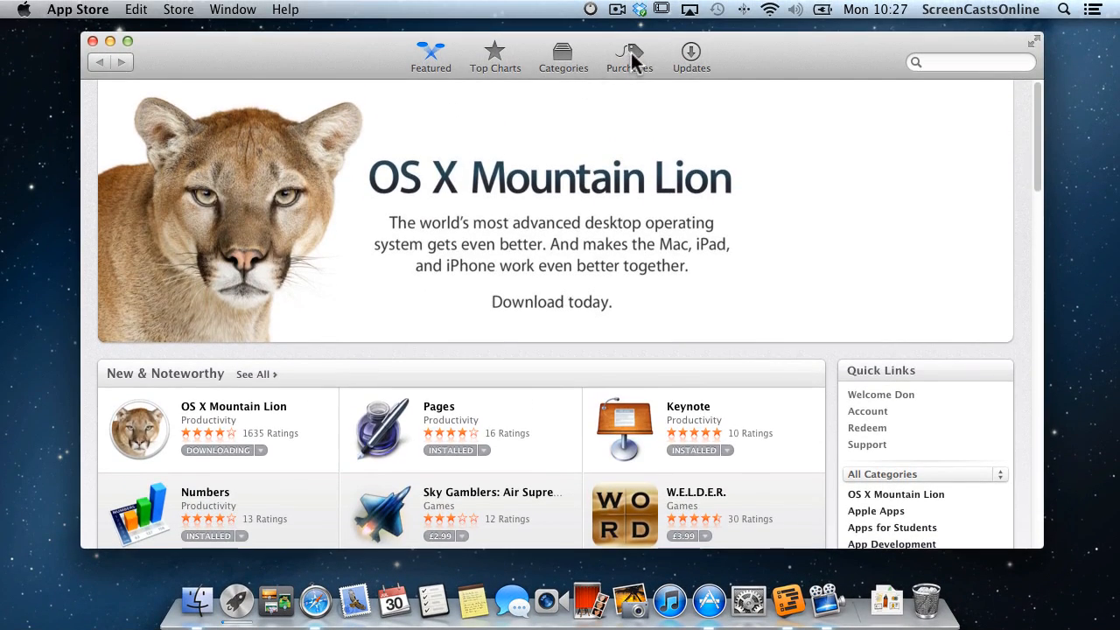
click(631, 52)
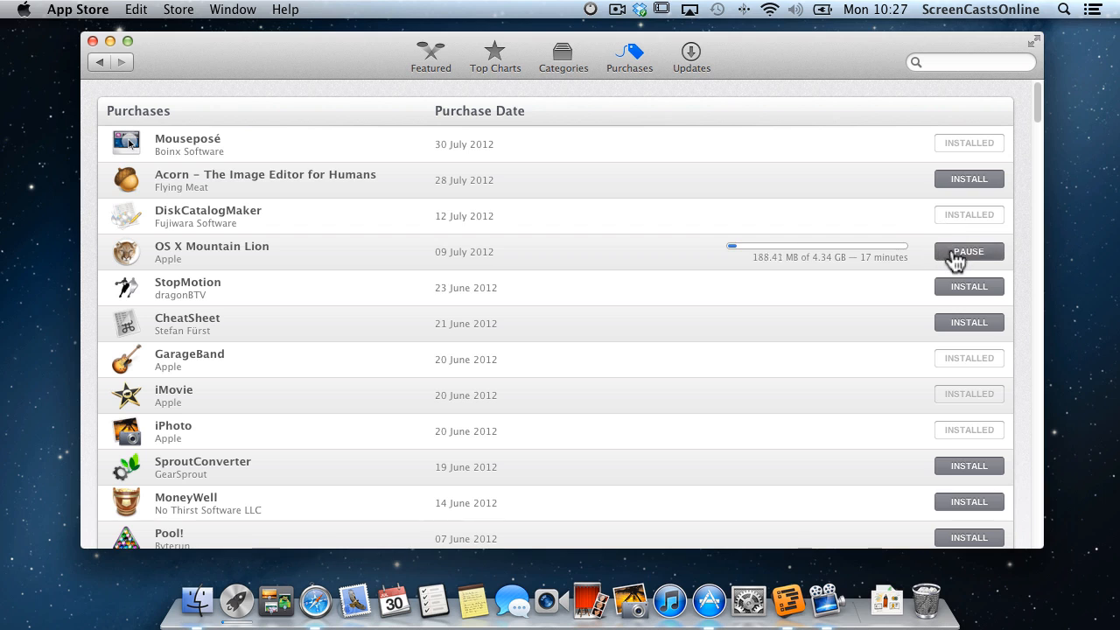
click(956, 254)
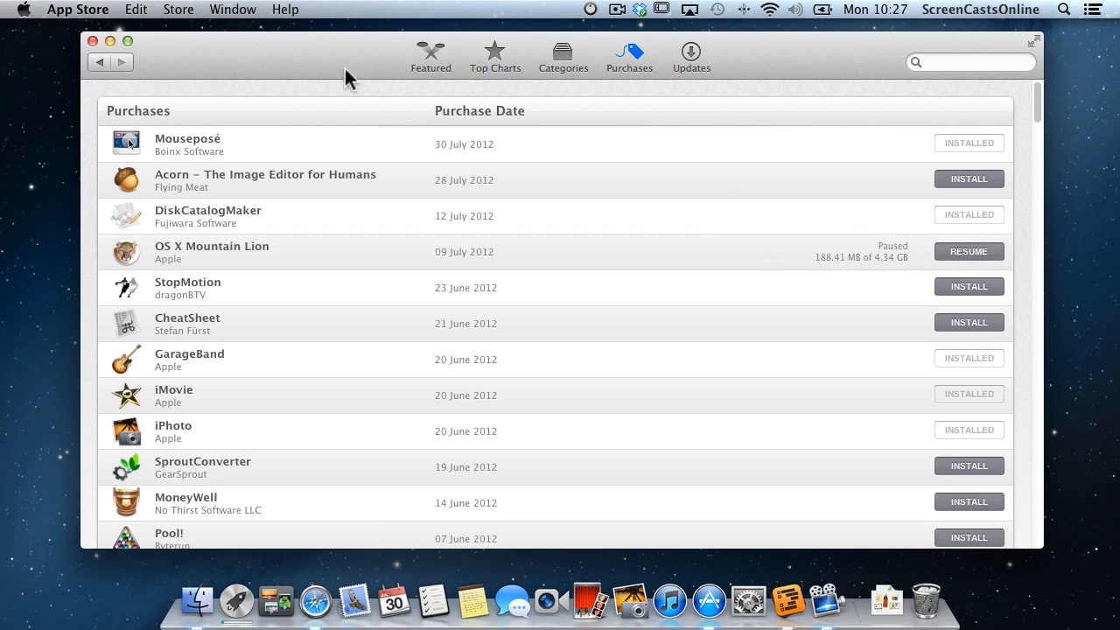
click(92, 42)
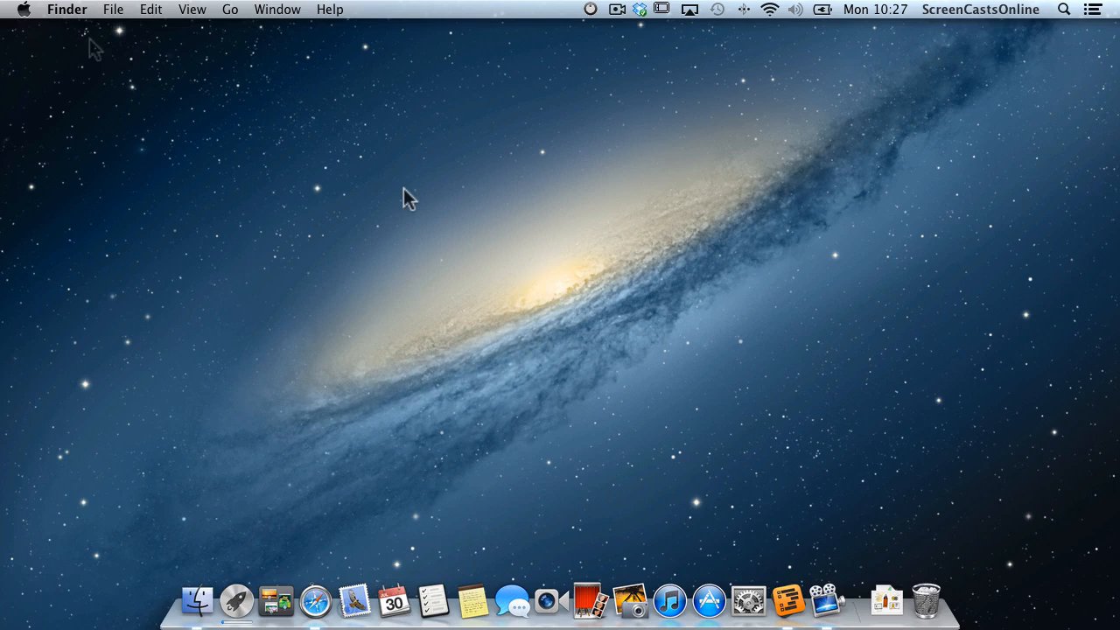
Show the Downloads stack as a Folder and move Install OS X Mountain Lion from Documents to Downloads.
right_click(881, 589)
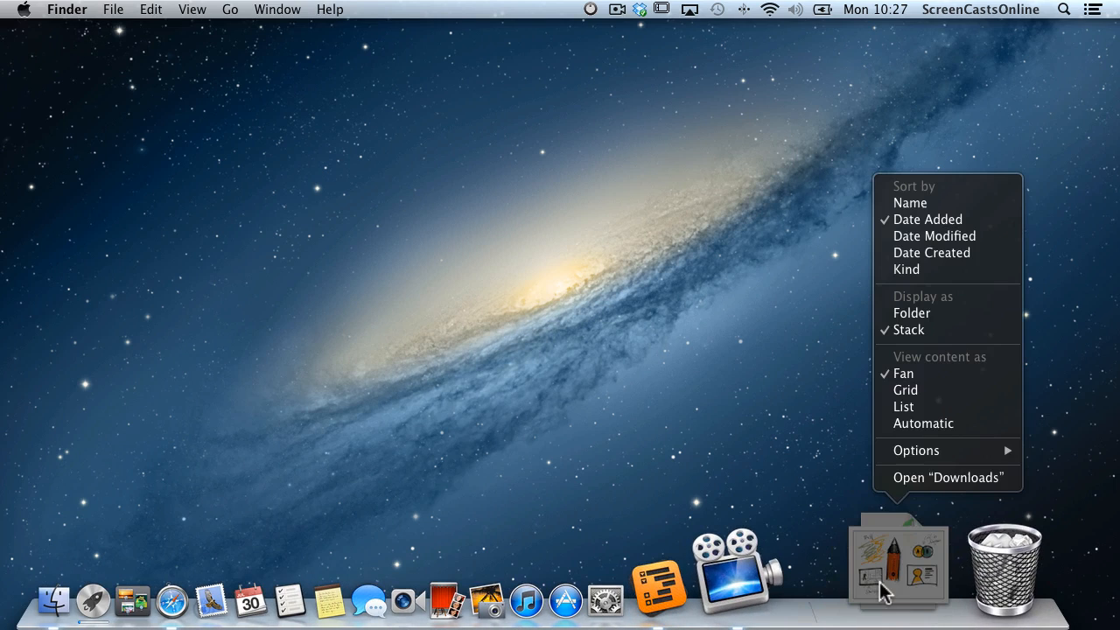
click(914, 314)
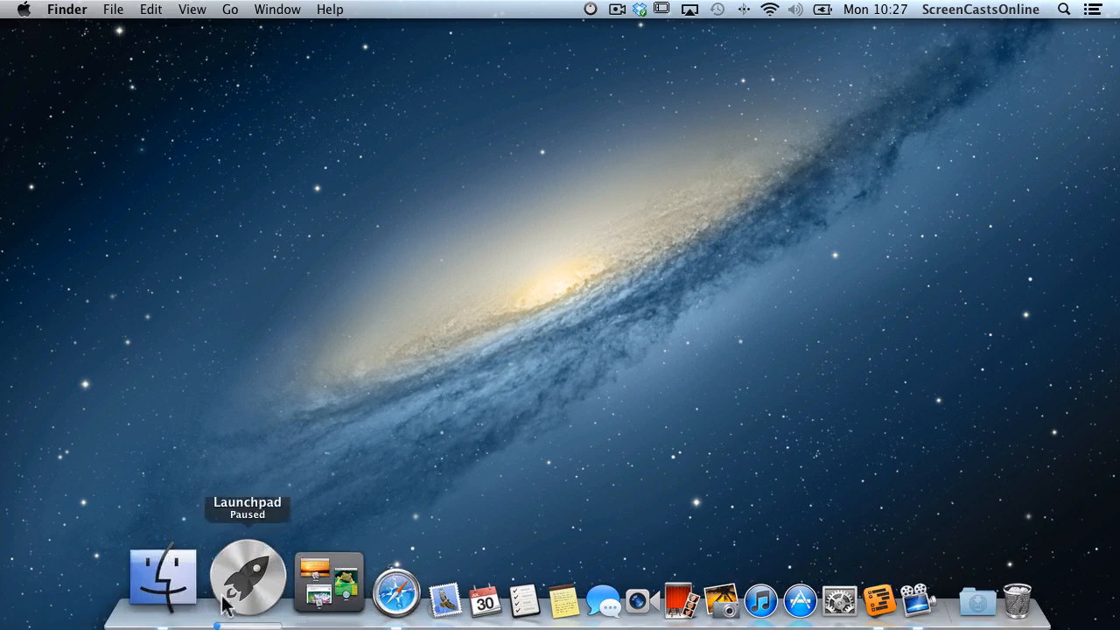
click(200, 599)
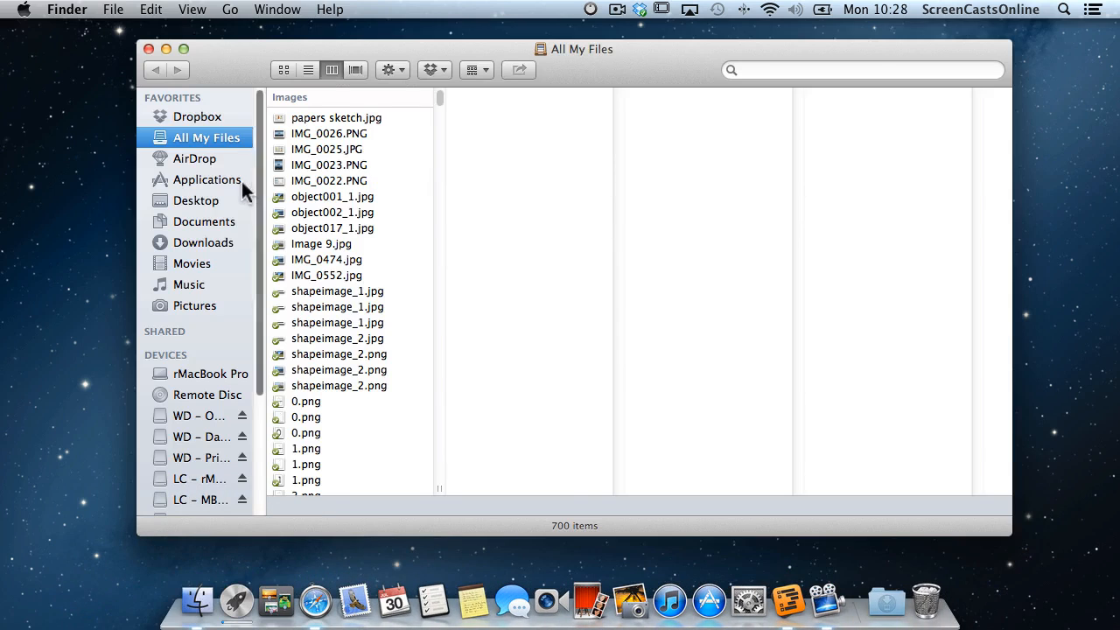
click(212, 224)
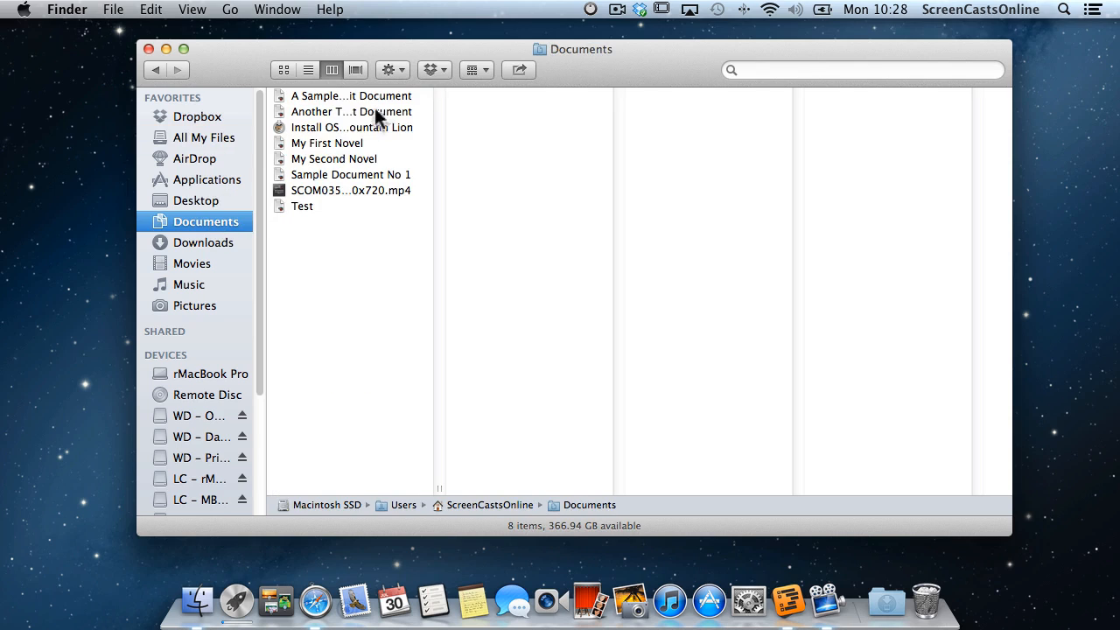
drag(438, 488, 534, 489)
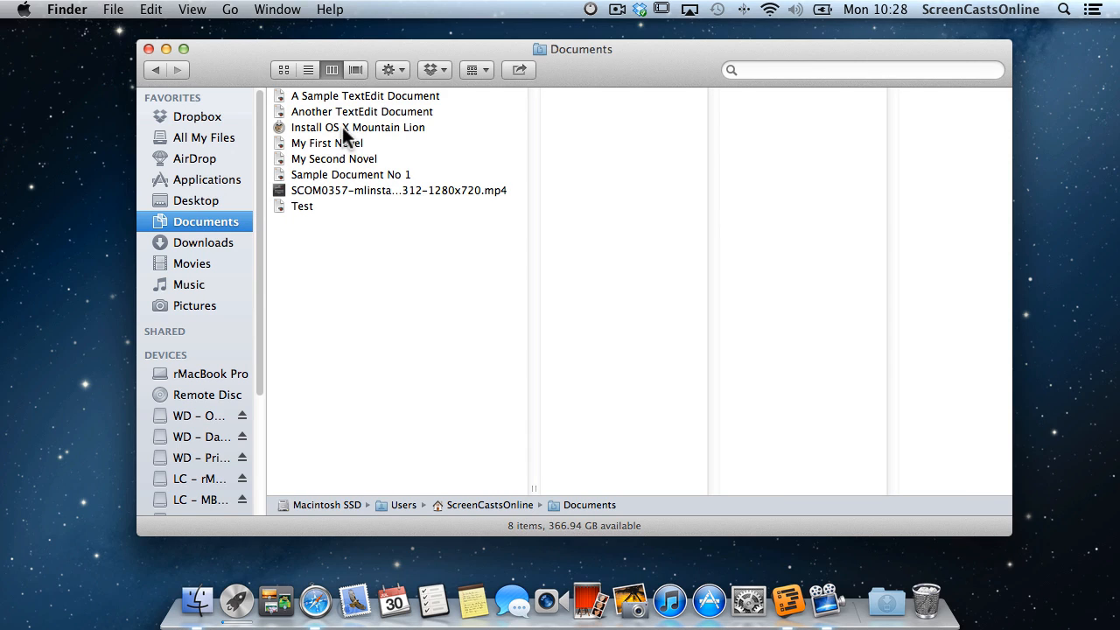
drag(344, 129, 207, 246)
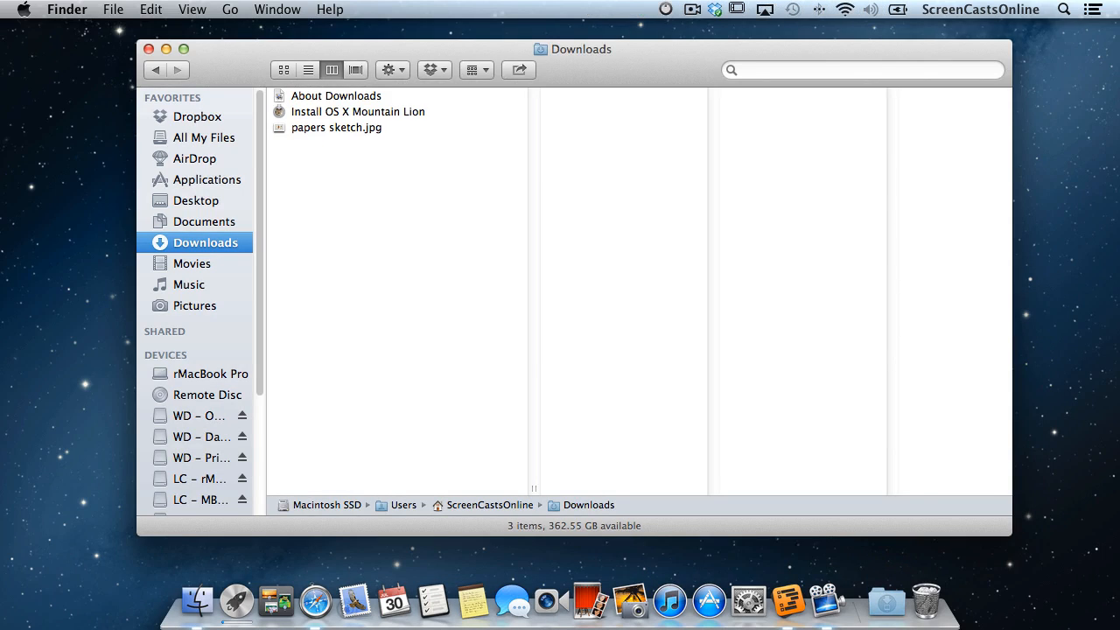
click(148, 49)
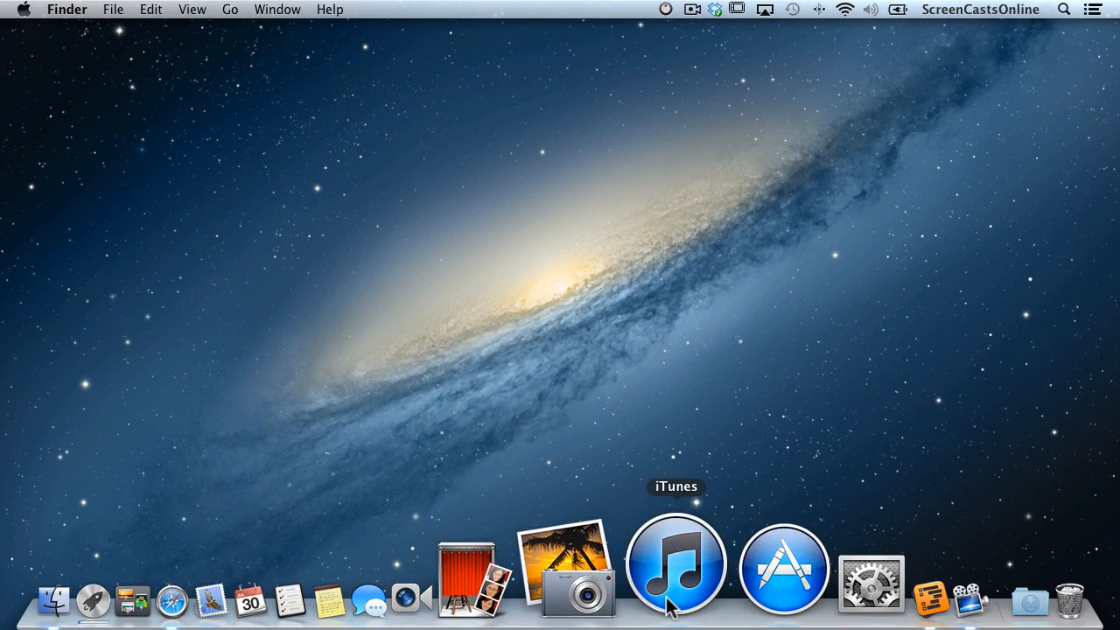
Cancel the paused Mountain Lion download in Purchases using Option-Cancel, then close App Store.
click(717, 598)
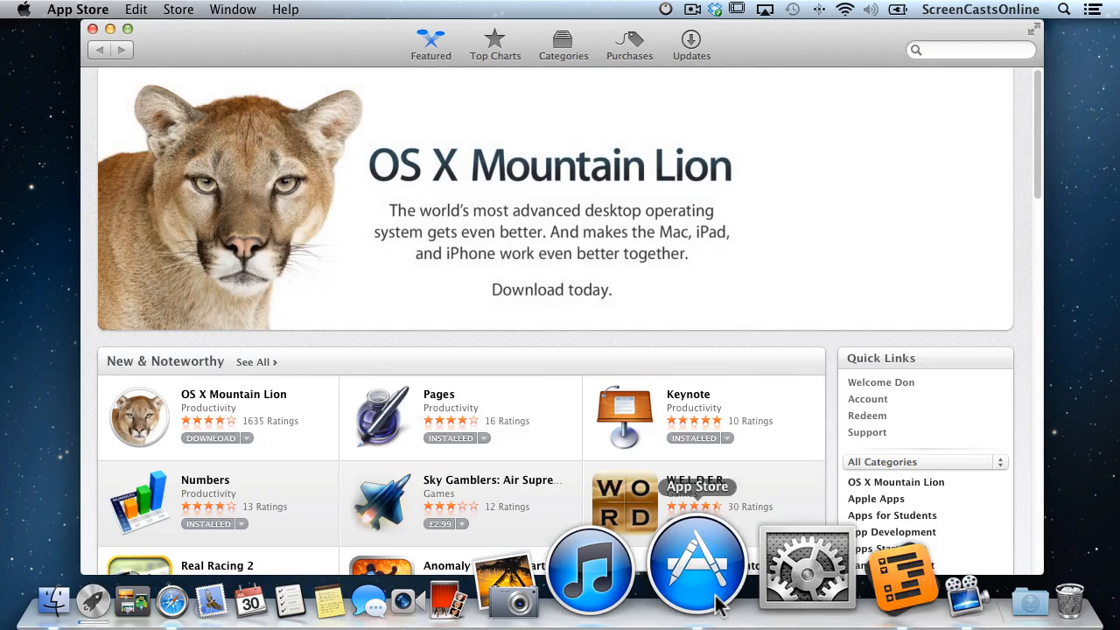
click(626, 44)
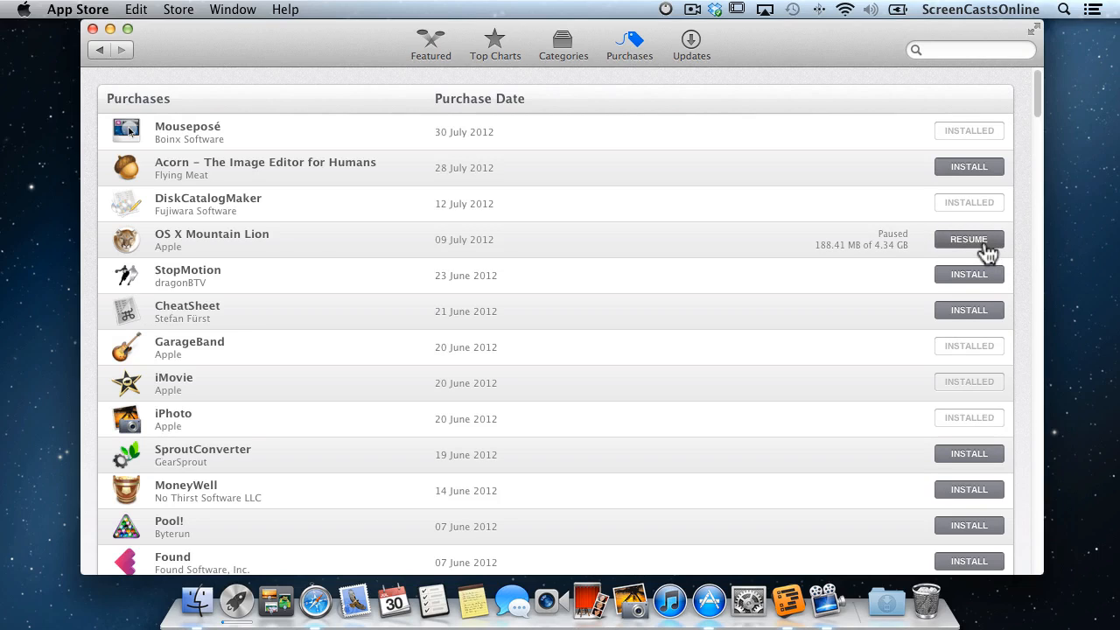
key(alt)
alt+click(983, 242)
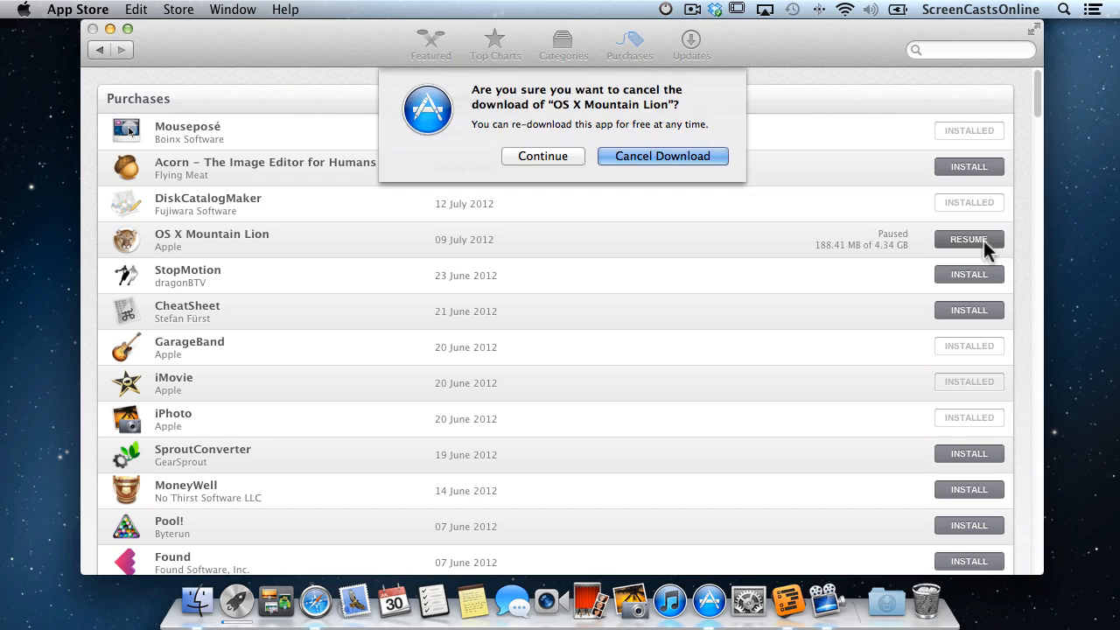
click(681, 154)
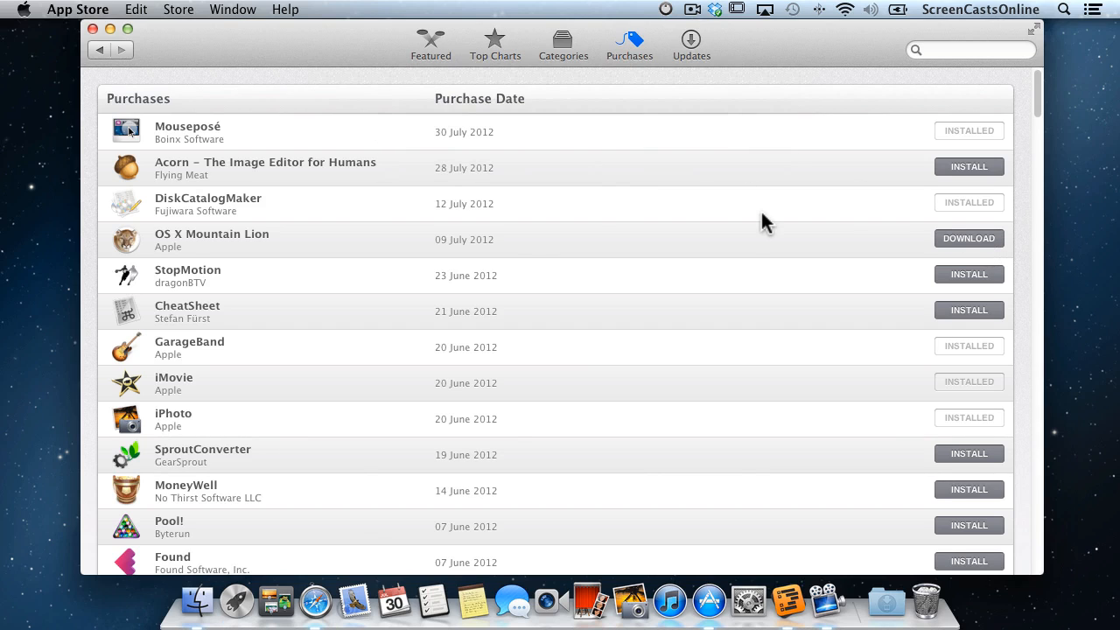
click(92, 29)
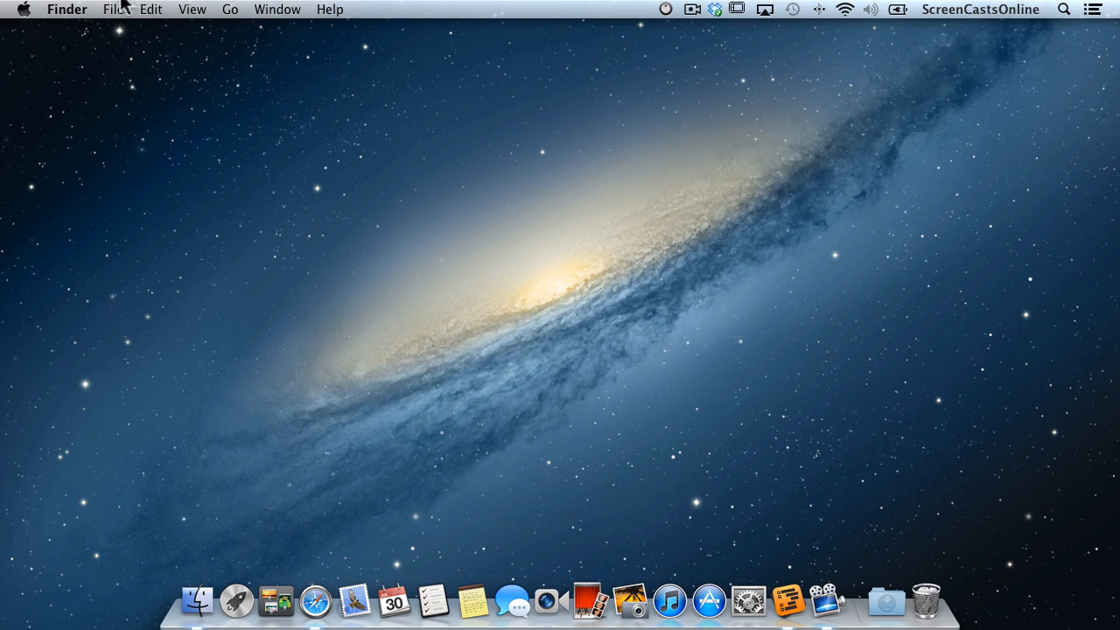
Run Software Update from the Apple menu, confirm No Updates Available, and close the window.
click(24, 11)
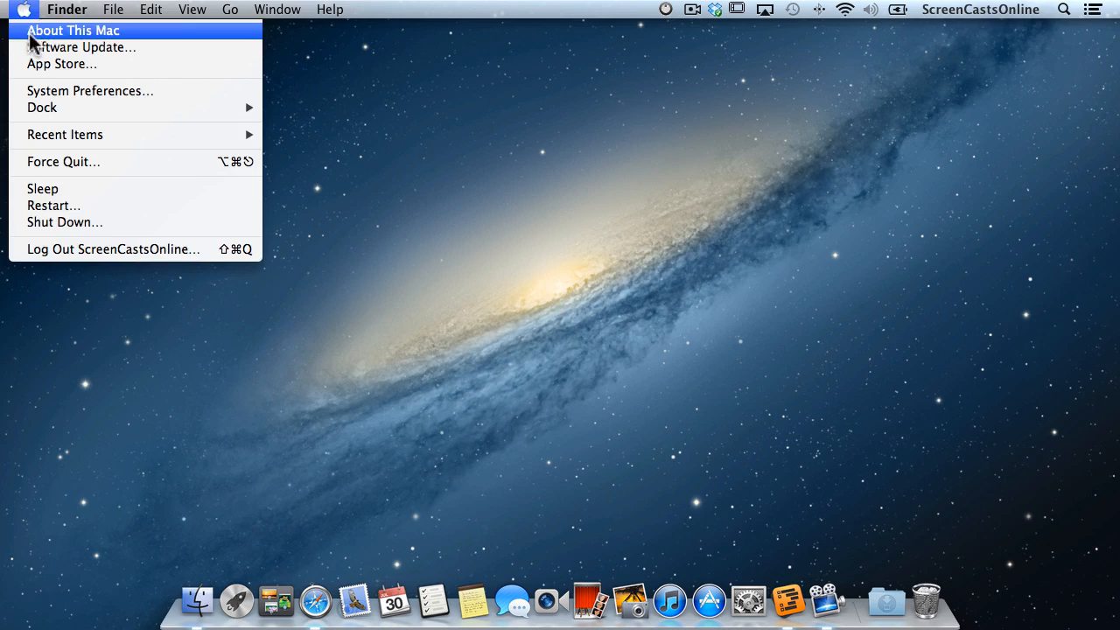
click(33, 49)
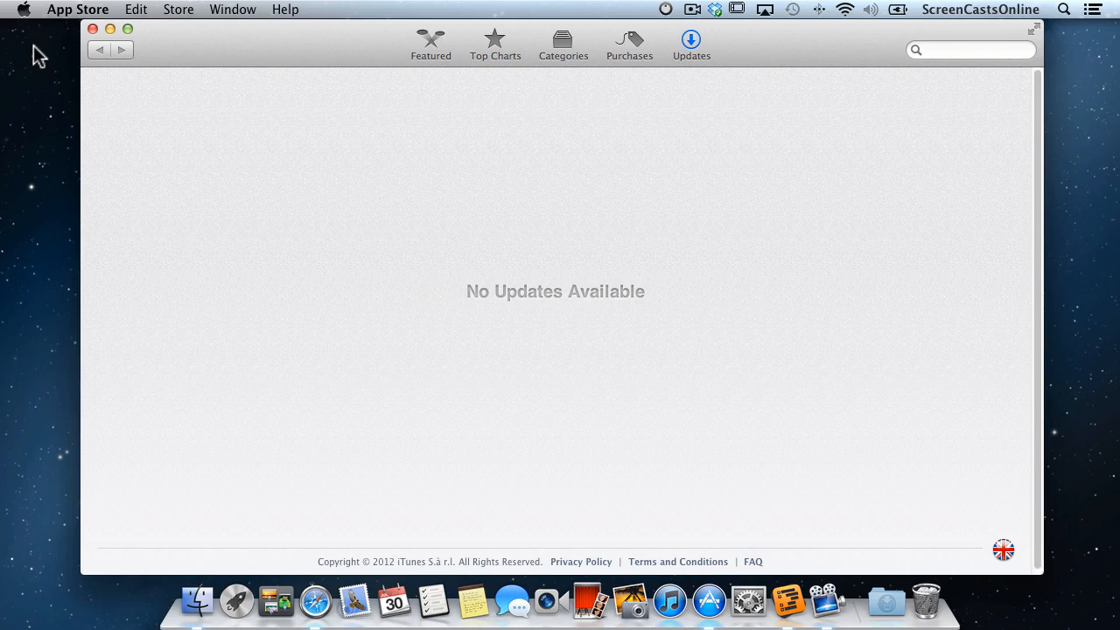
click(91, 28)
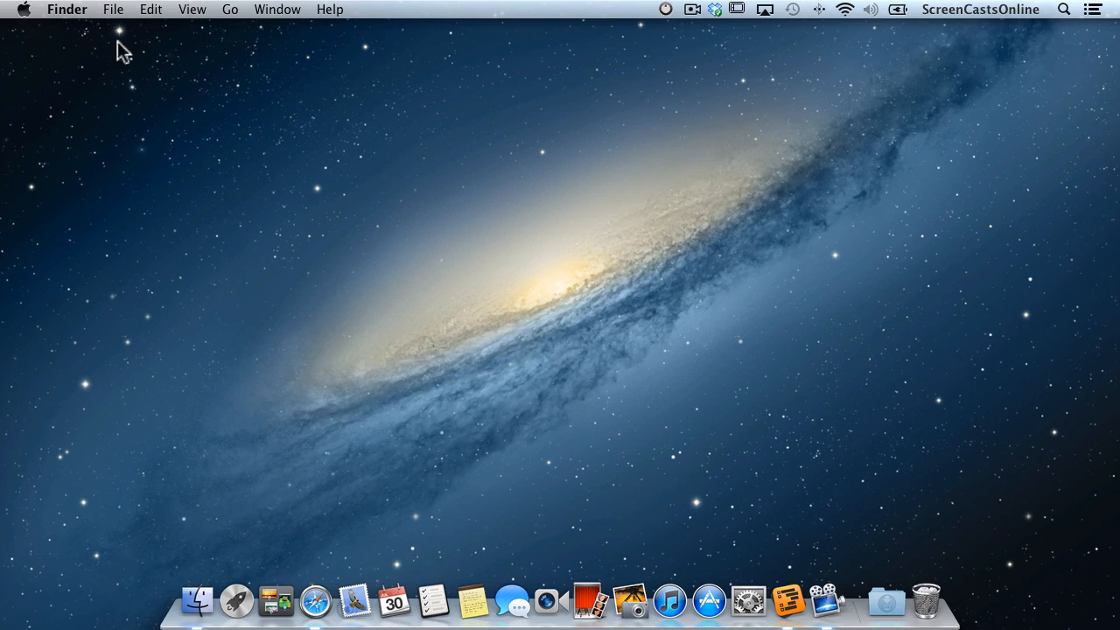
Turn Dock hiding on from the Dock divider's context menu.
right_click(856, 613)
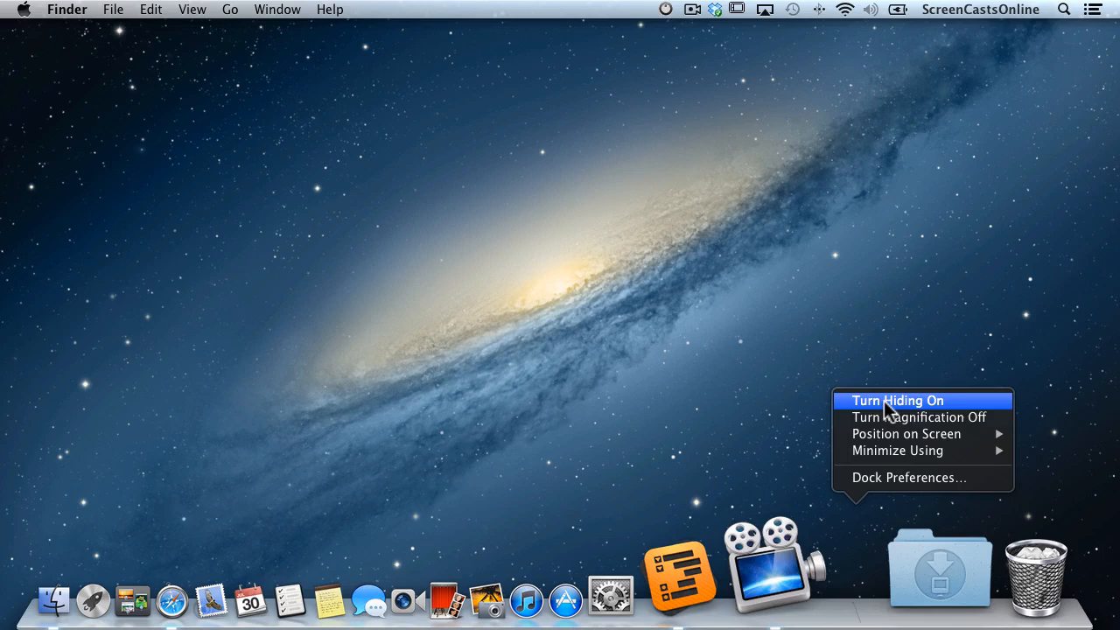
click(888, 403)
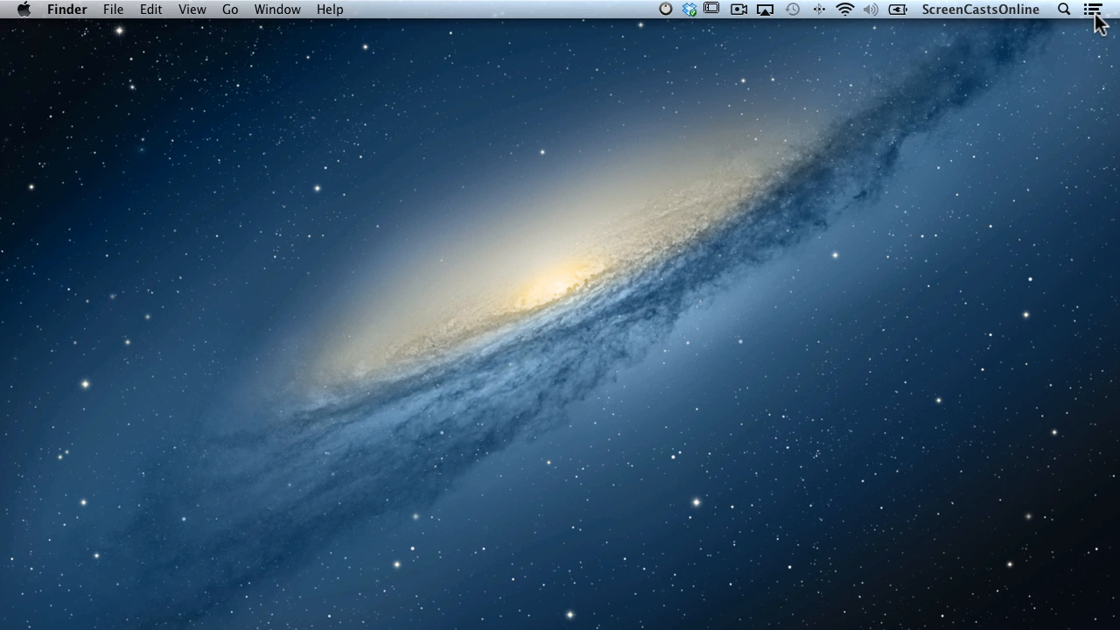
Show and hide Notification Center twice to review the Calendar and Mail notifications.
click(1094, 15)
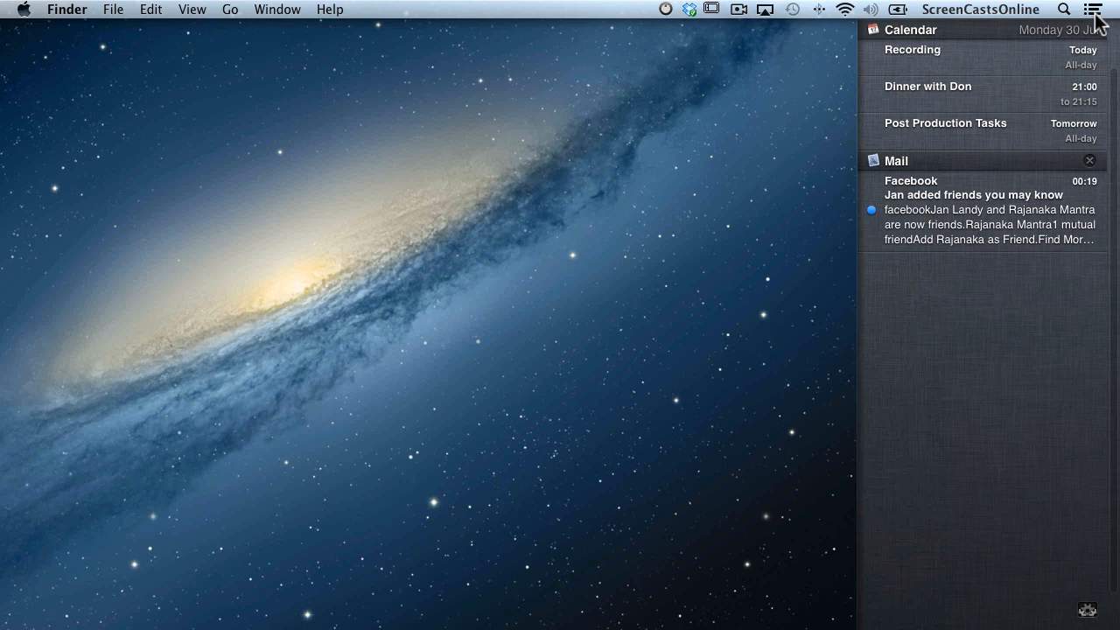
click(1093, 10)
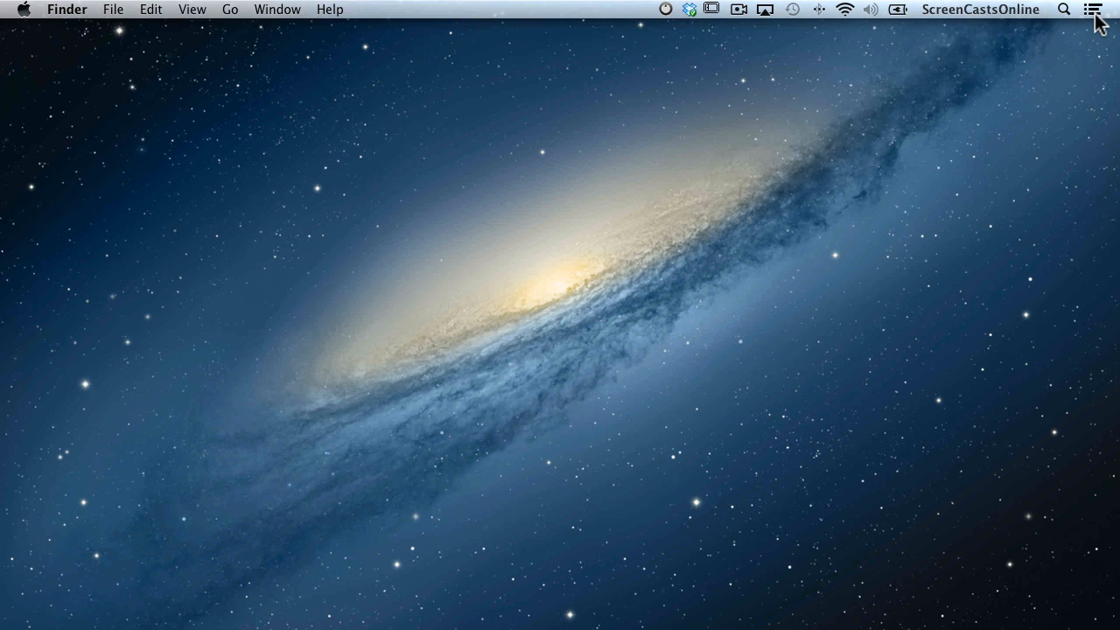
click(1093, 10)
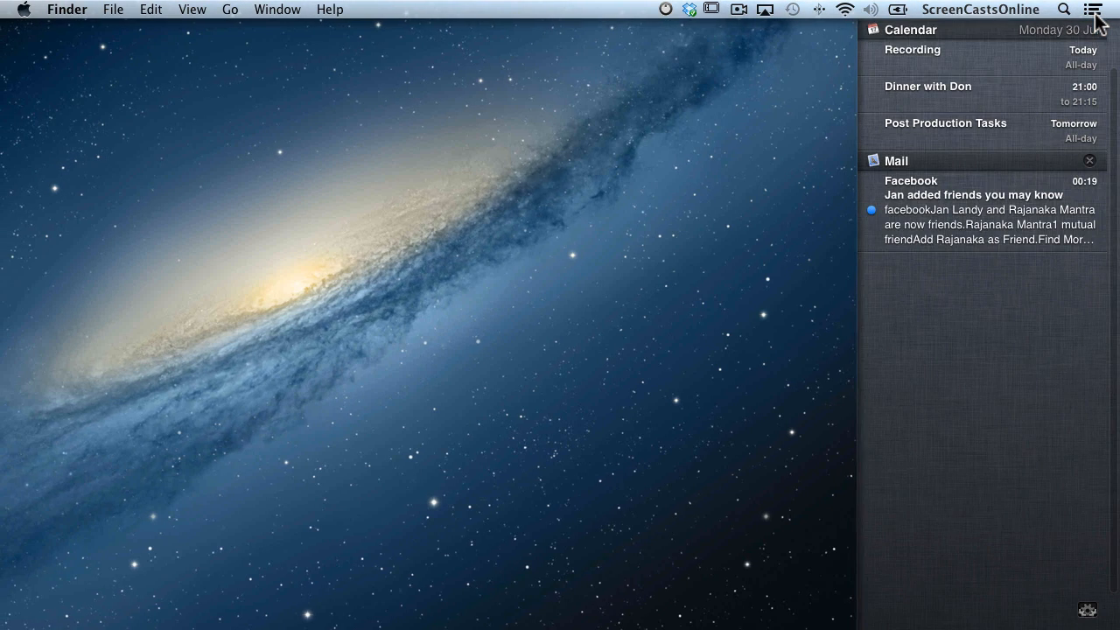
click(1094, 10)
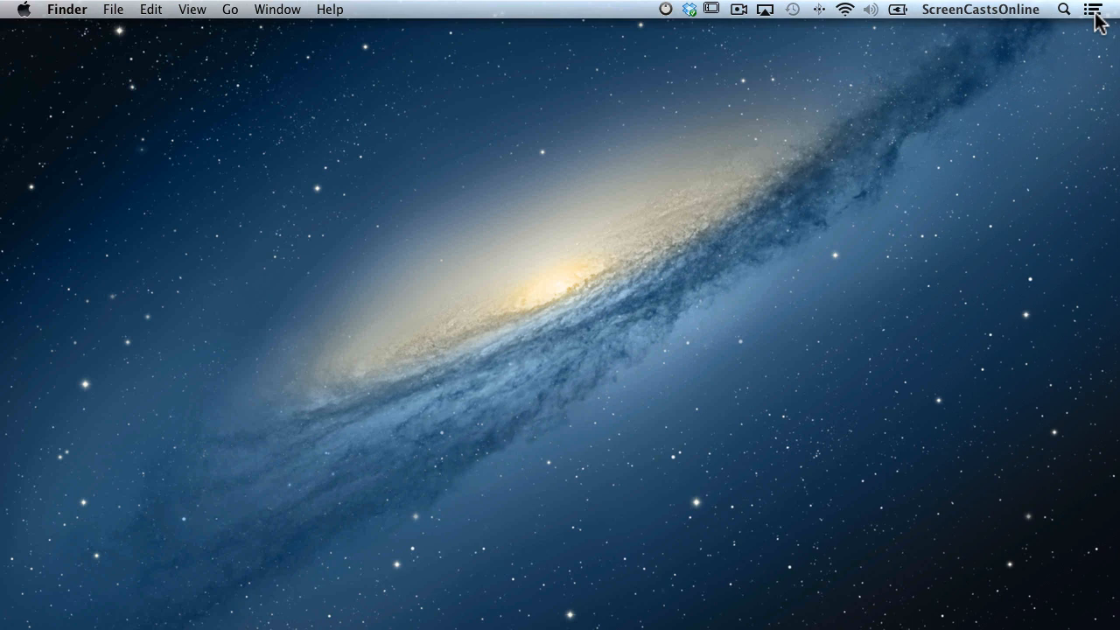
Launch System Preferences through a Spotlight search for 'sys'.
key(super+space)
text(sys)
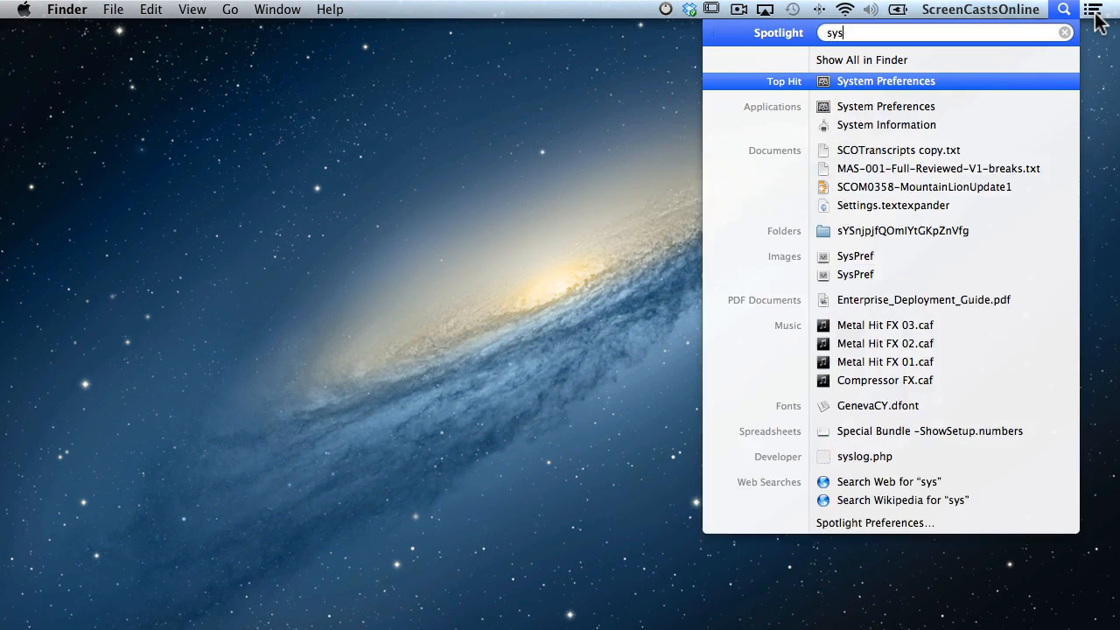
key(Return)
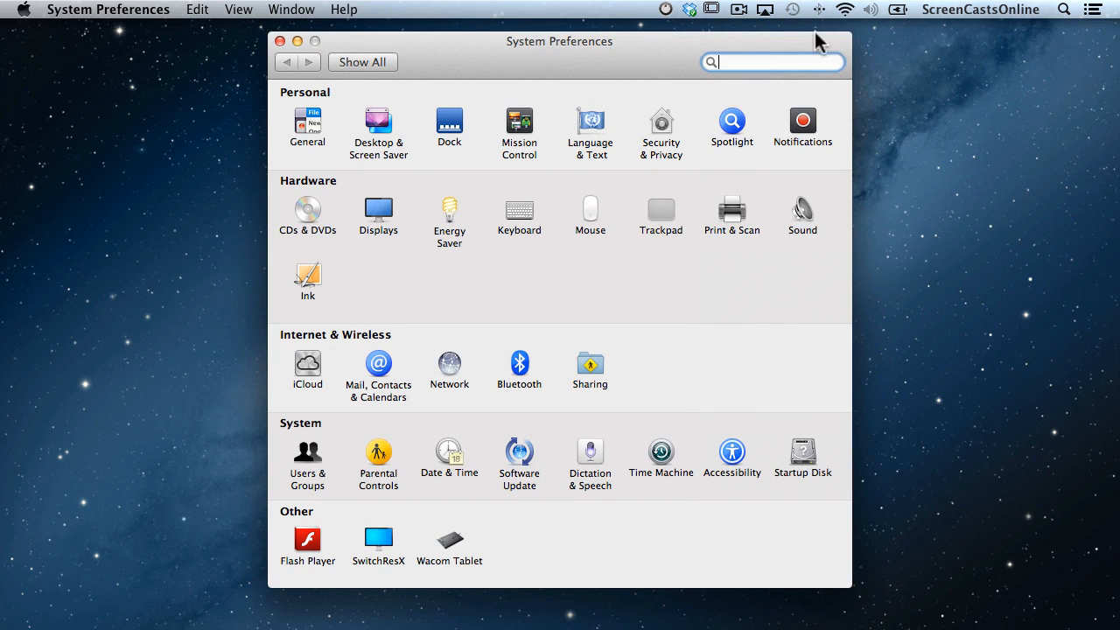
Read the Notification Center gesture under Trackpad's More Gestures, then close System Preferences.
click(658, 215)
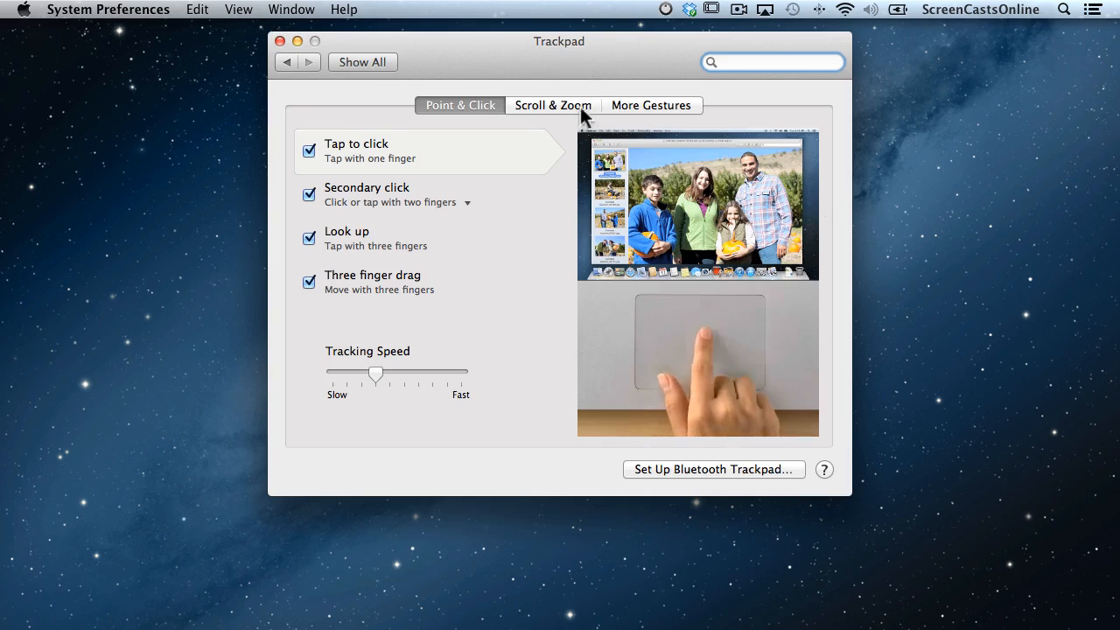
click(583, 109)
click(659, 105)
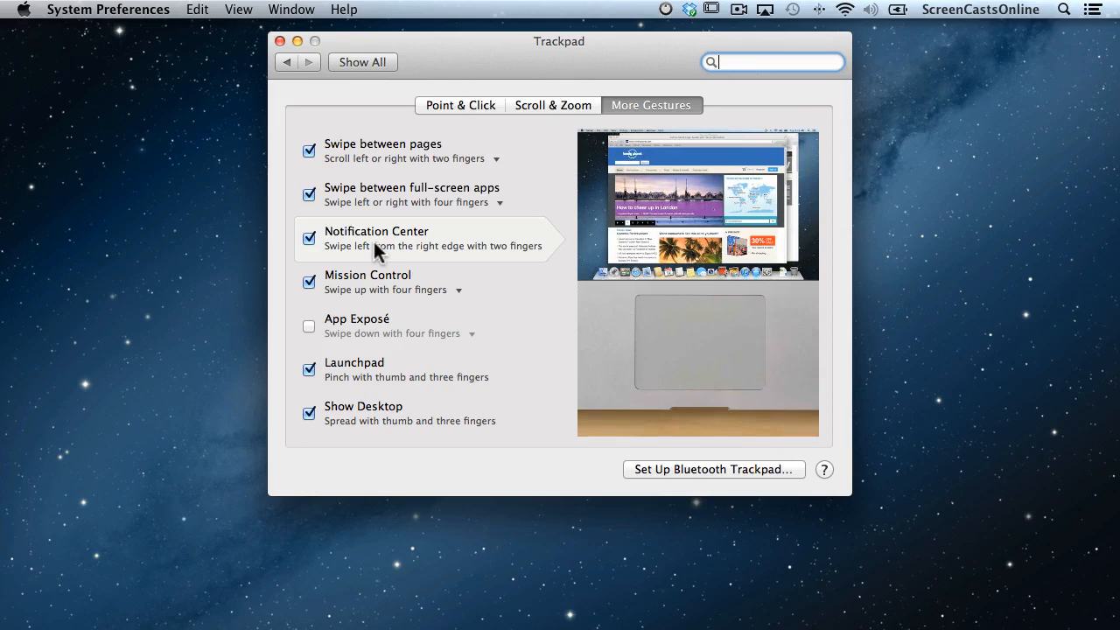
click(280, 41)
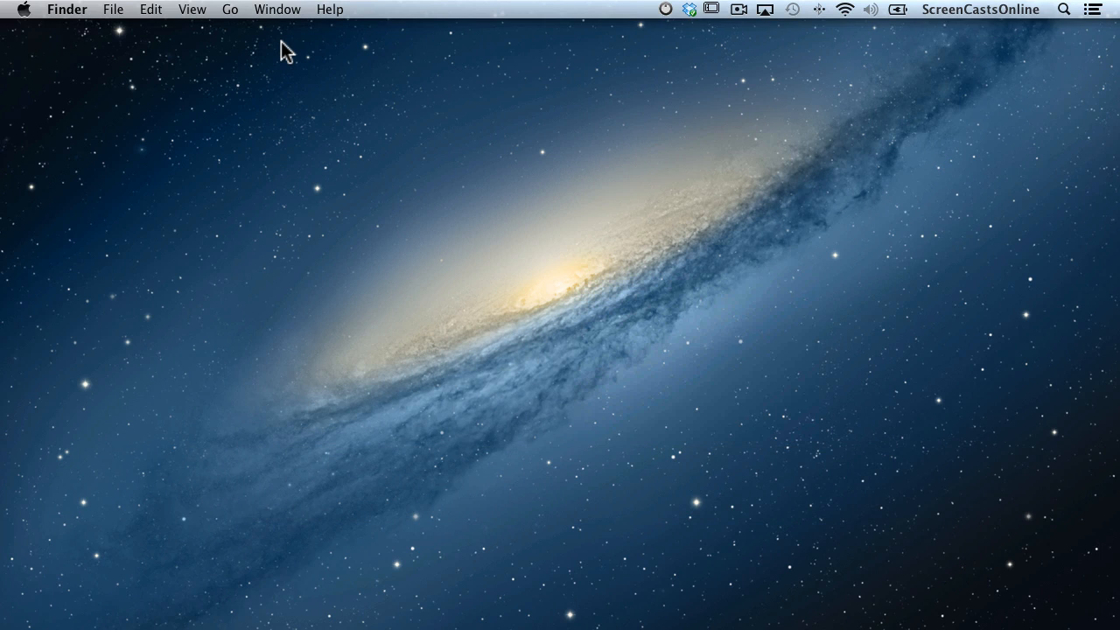
Open System Preferences via Spotlight and search 'key' to reach the Keyboard shortcuts.
key(super+space)
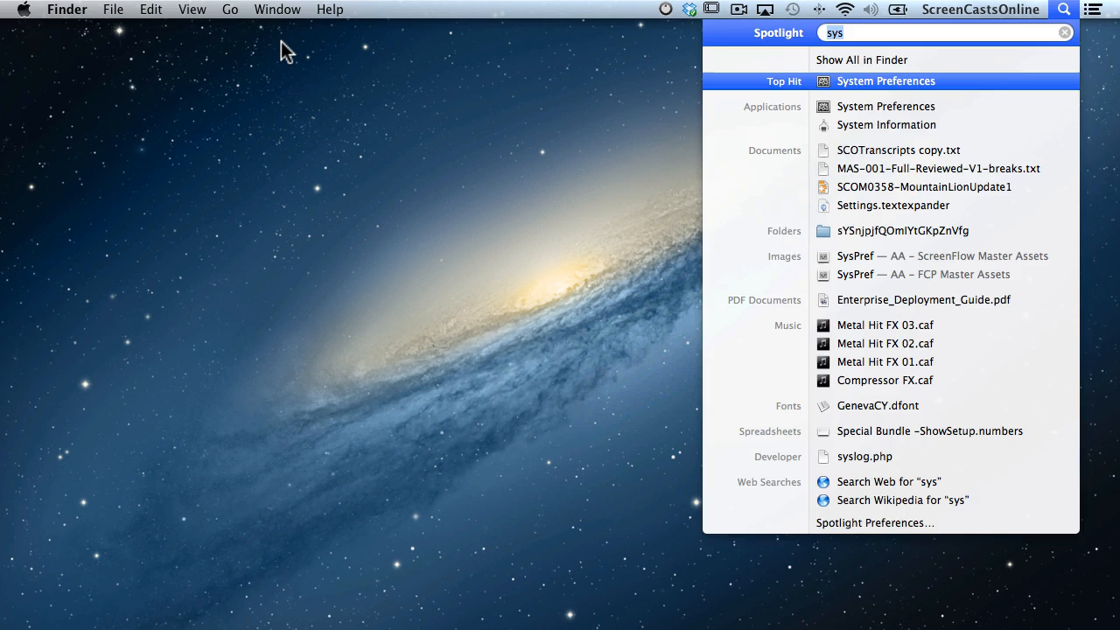
key(Return)
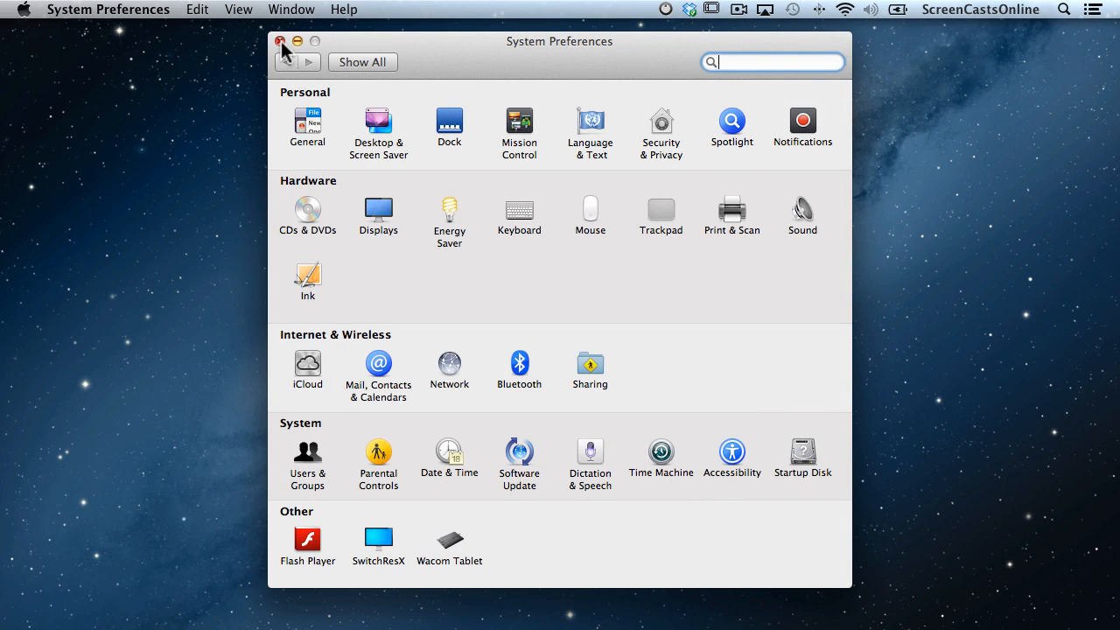
text(key)
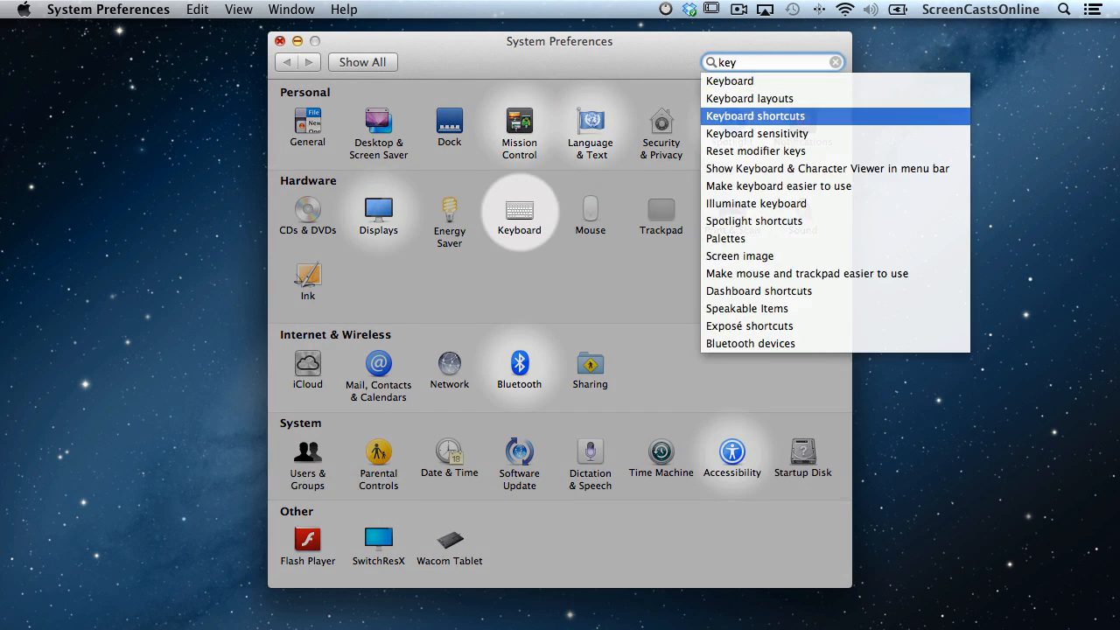
key(Return)
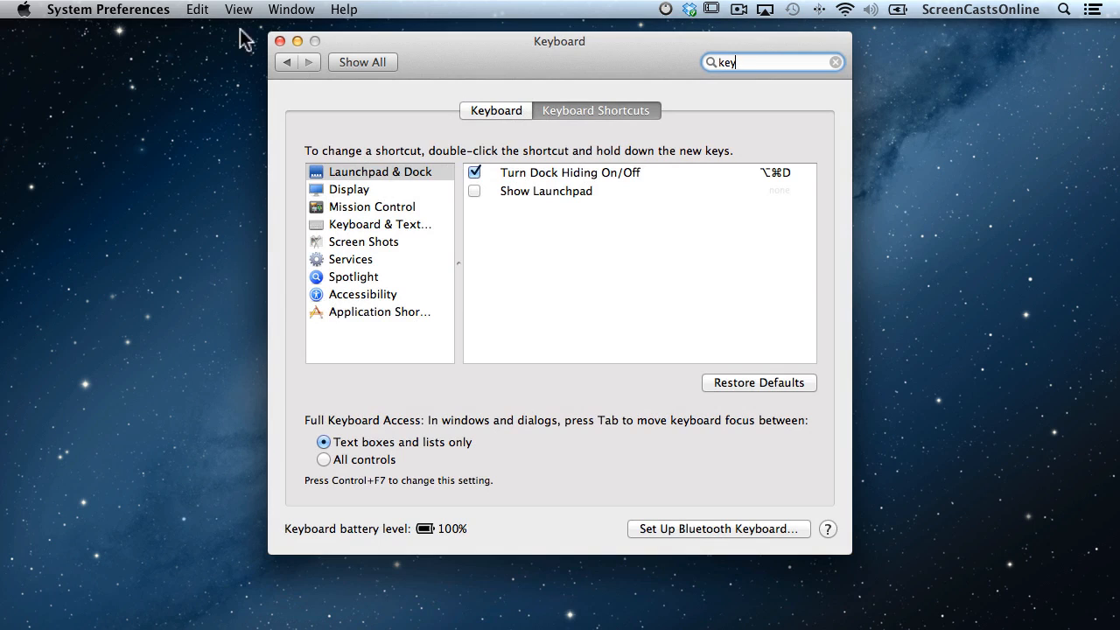
Enable Mission Control's Show Notification Center shortcut (Command-Escape) and close the preferences.
click(350, 210)
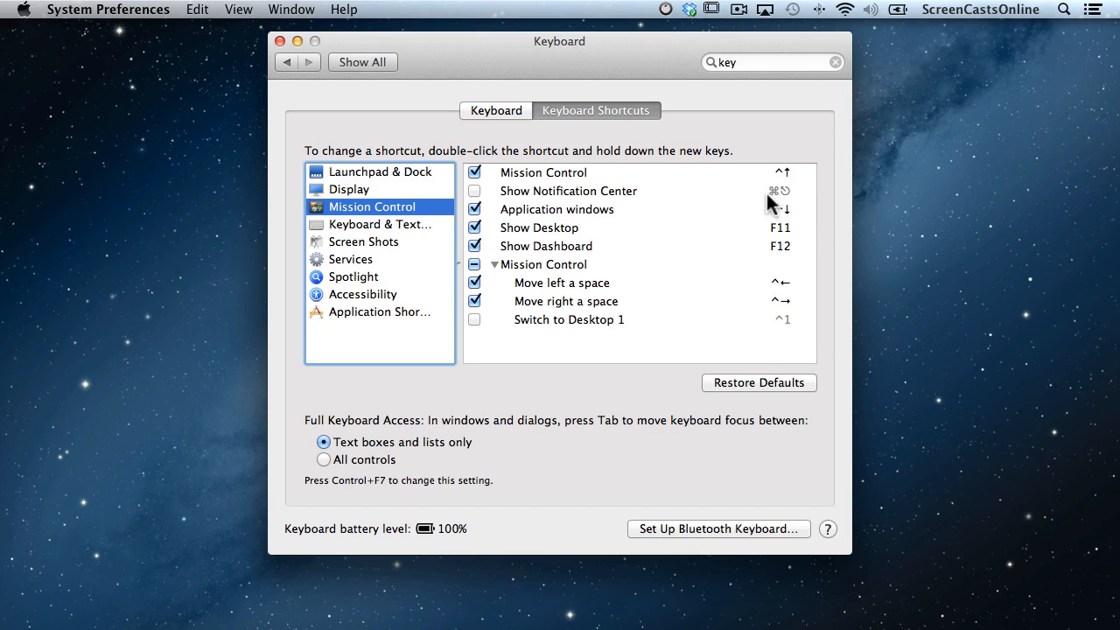
click(474, 191)
click(768, 191)
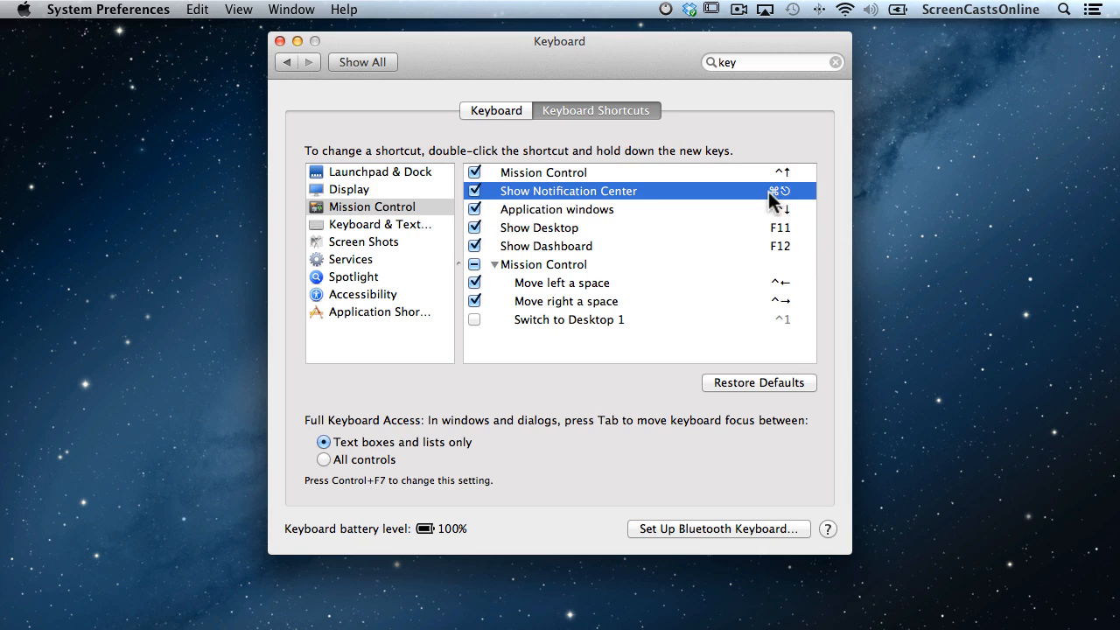
double_click(780, 190)
click(280, 41)
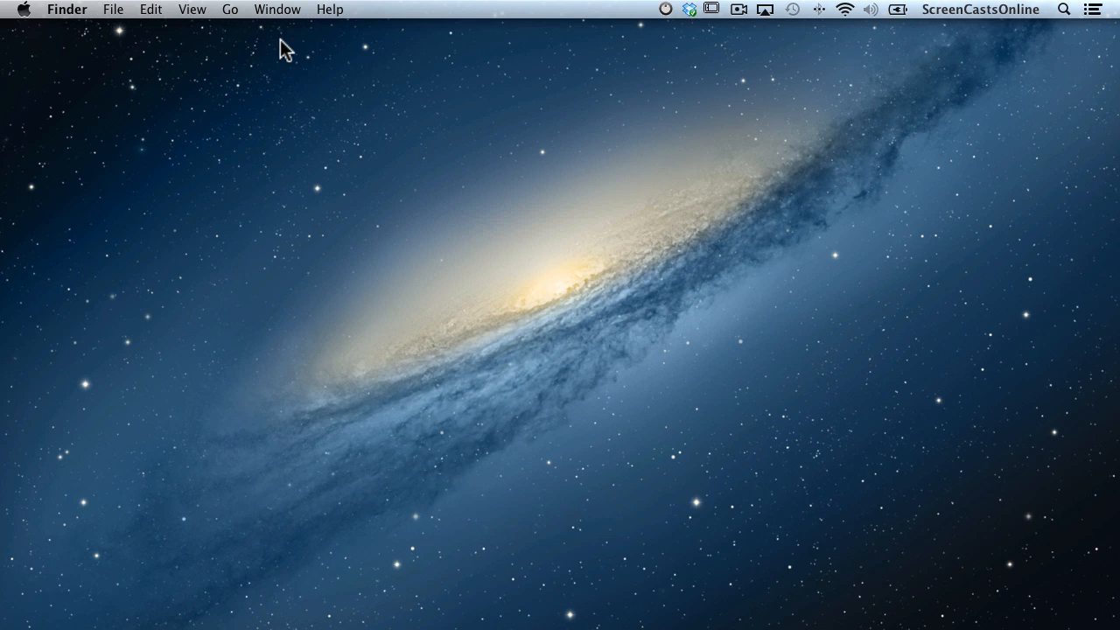
Toggle Notification Center with Cmd-Esc, then open the 'How are you linking Mountain Lion?' mail alert.
key(super+Escape)
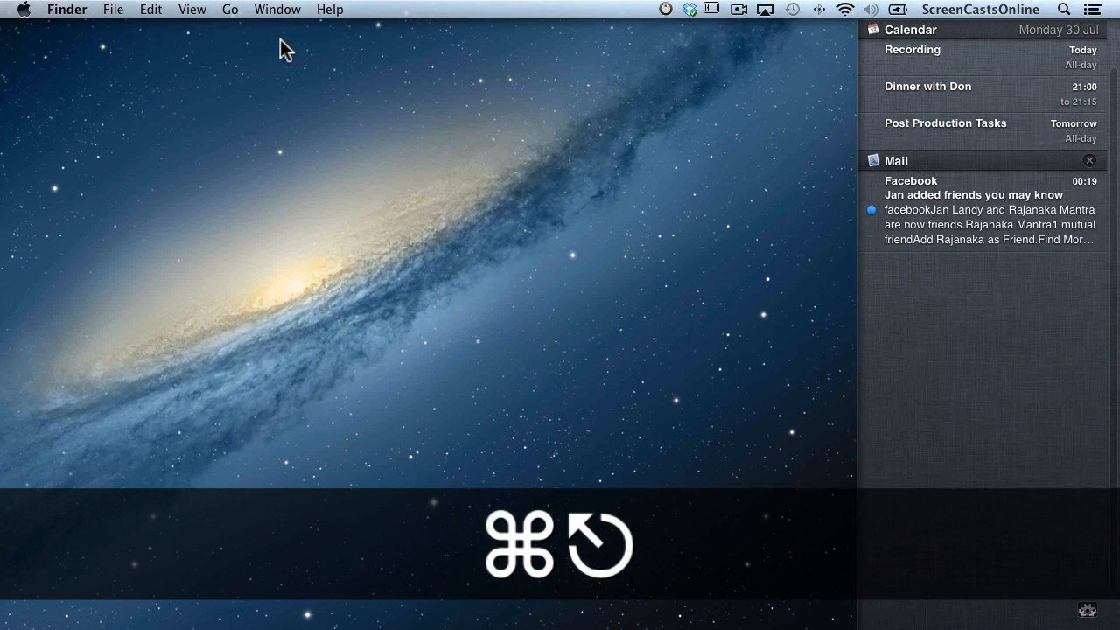
key(super+Escape)
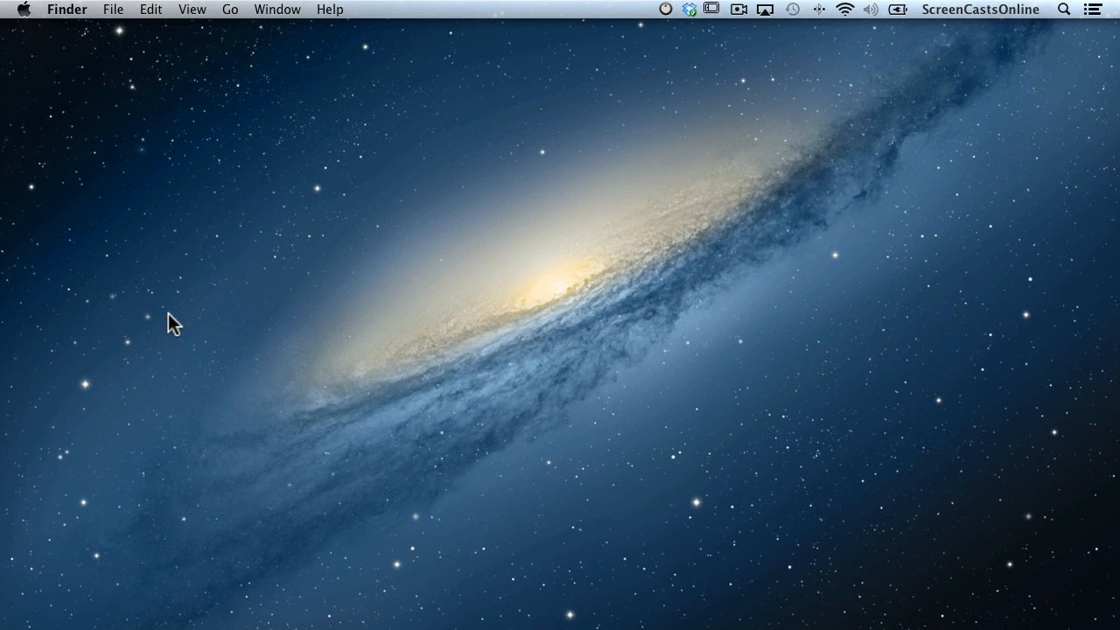
scroll(168, 314, right, 5)
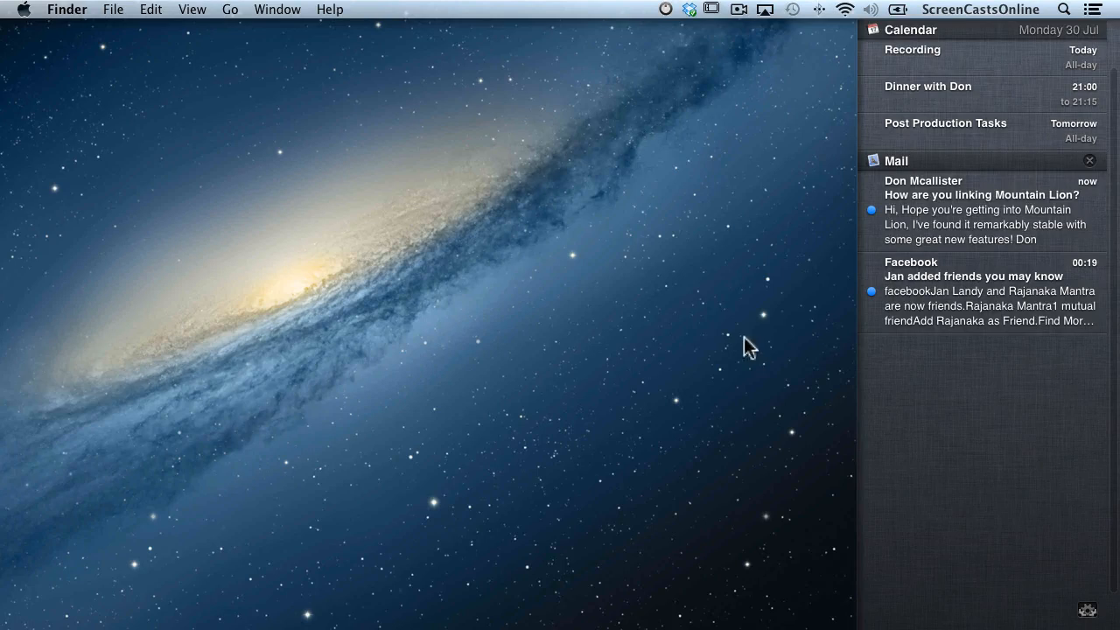
click(968, 210)
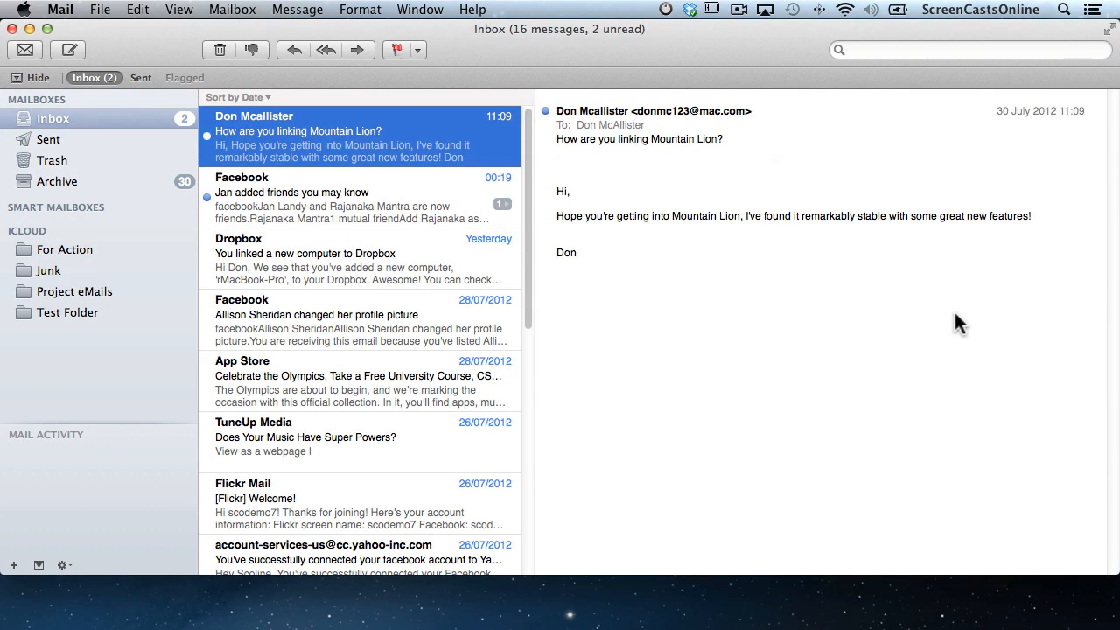
Step through the unread Inbox messages with the arrow keys, minimize Mail, and swipe in Notification Center.
key(Down)
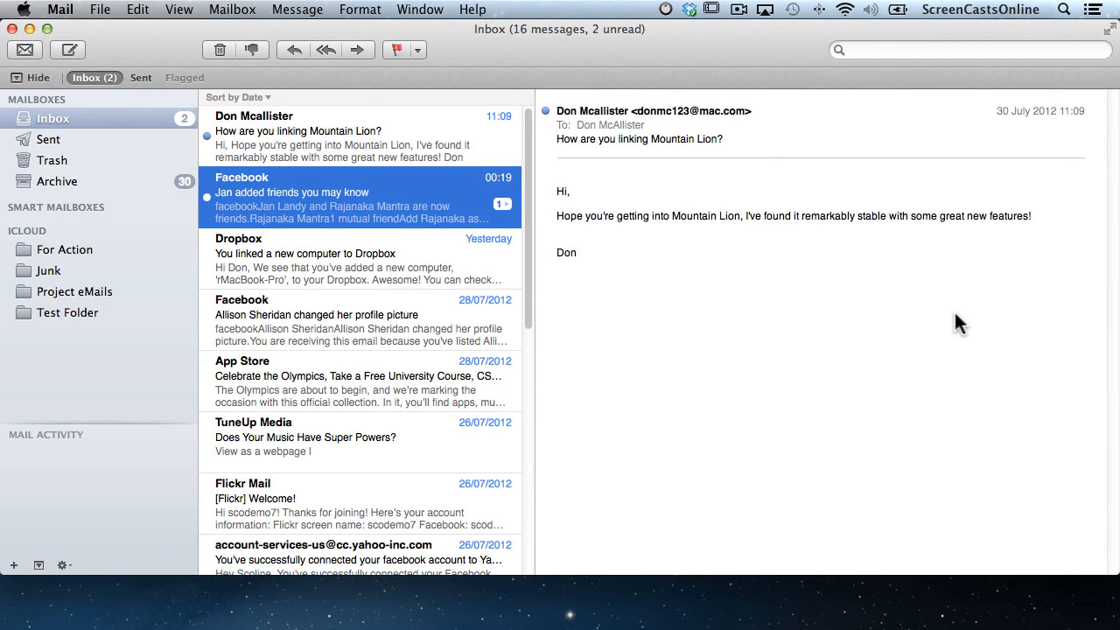
key(Up)
key(Down)
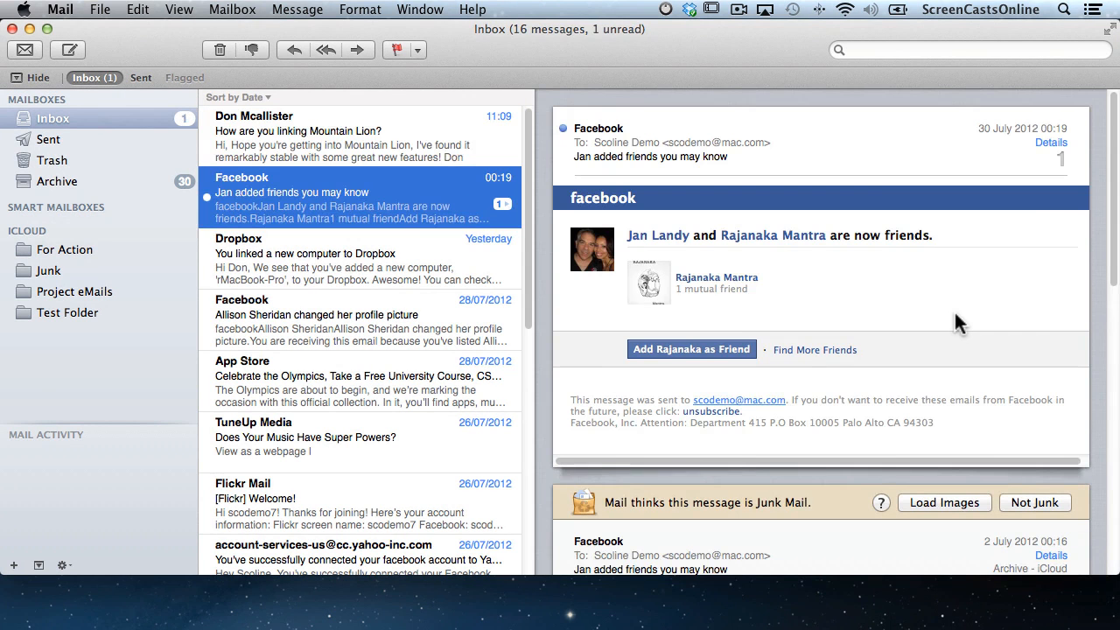
key(Down)
key(Up)
key(Up)
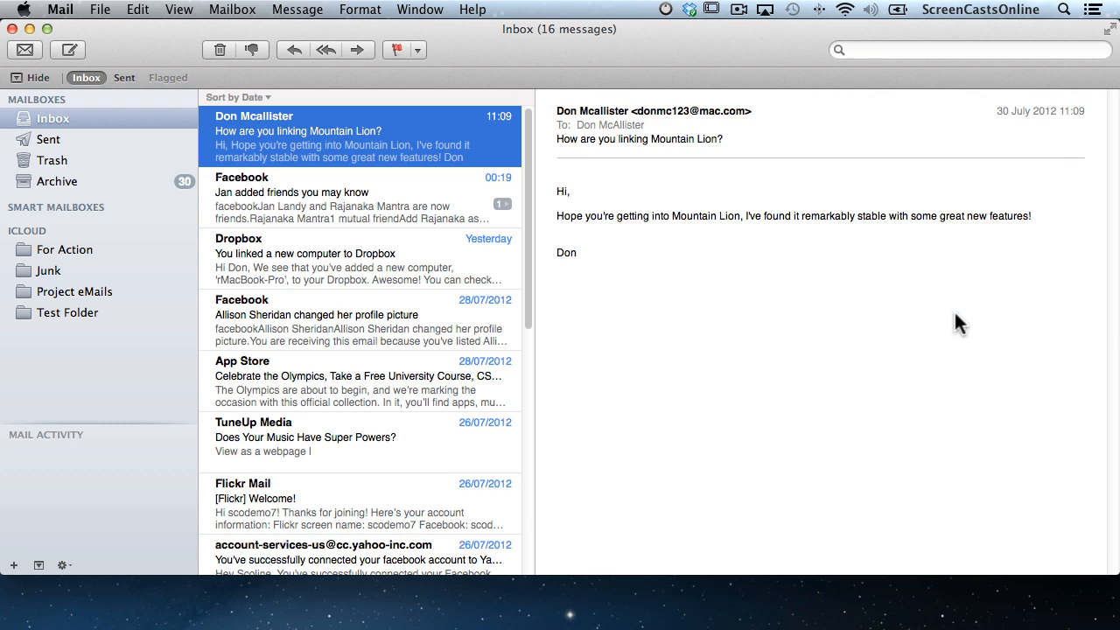
click(29, 29)
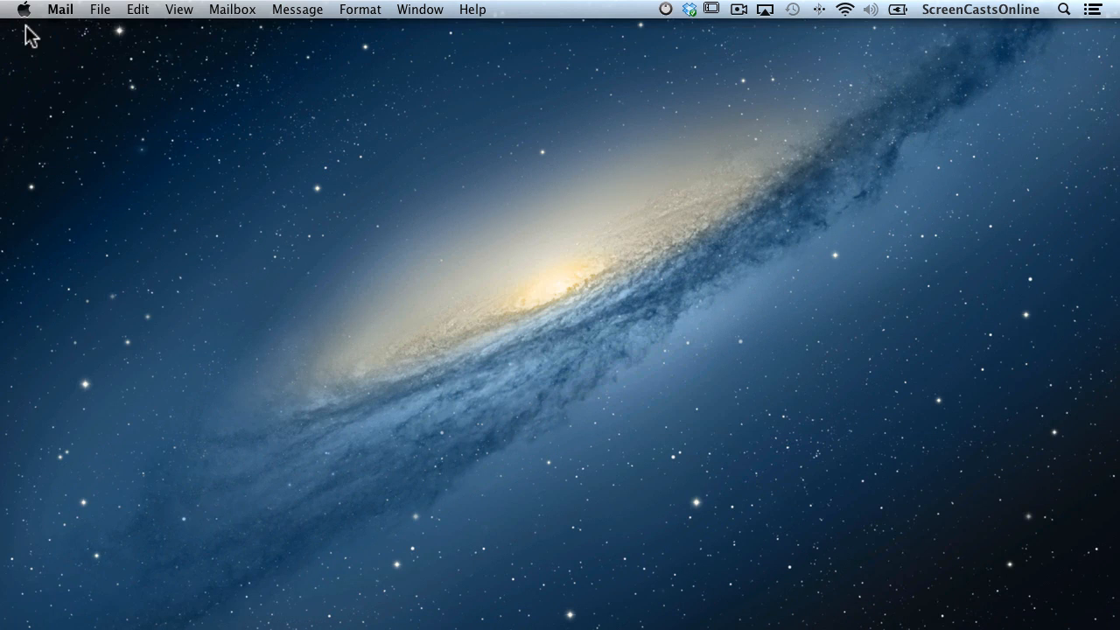
scroll(27, 26, right, 5)
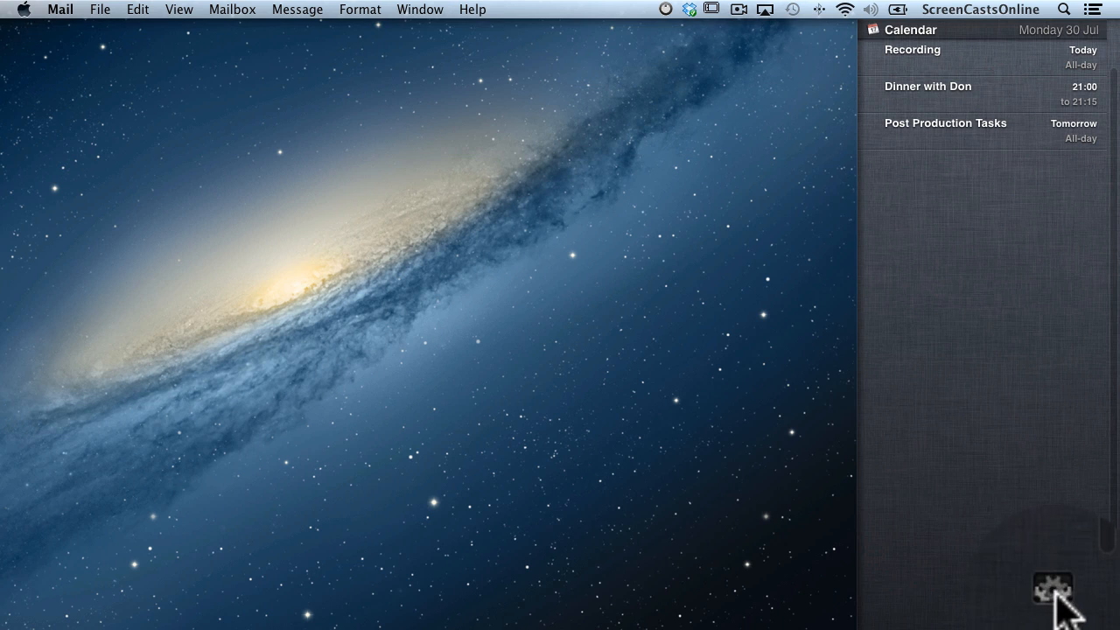
Switch Mail's notification style from Banners to Alerts, then quit System Preferences.
click(1052, 588)
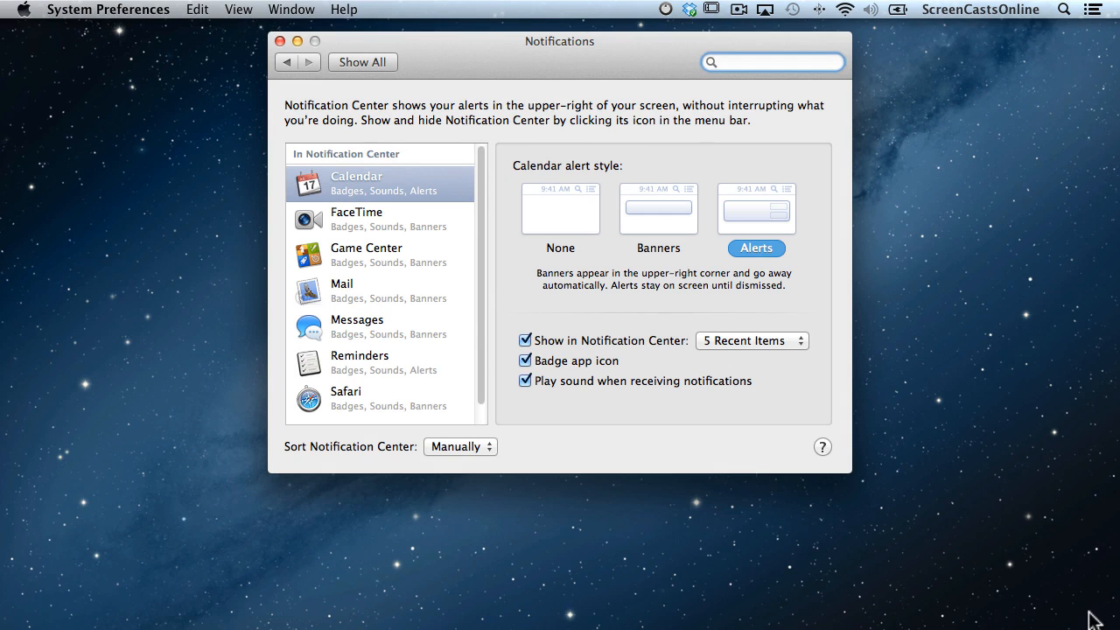
scroll(437, 292, down, 1)
scroll(438, 294, up, 1)
click(377, 298)
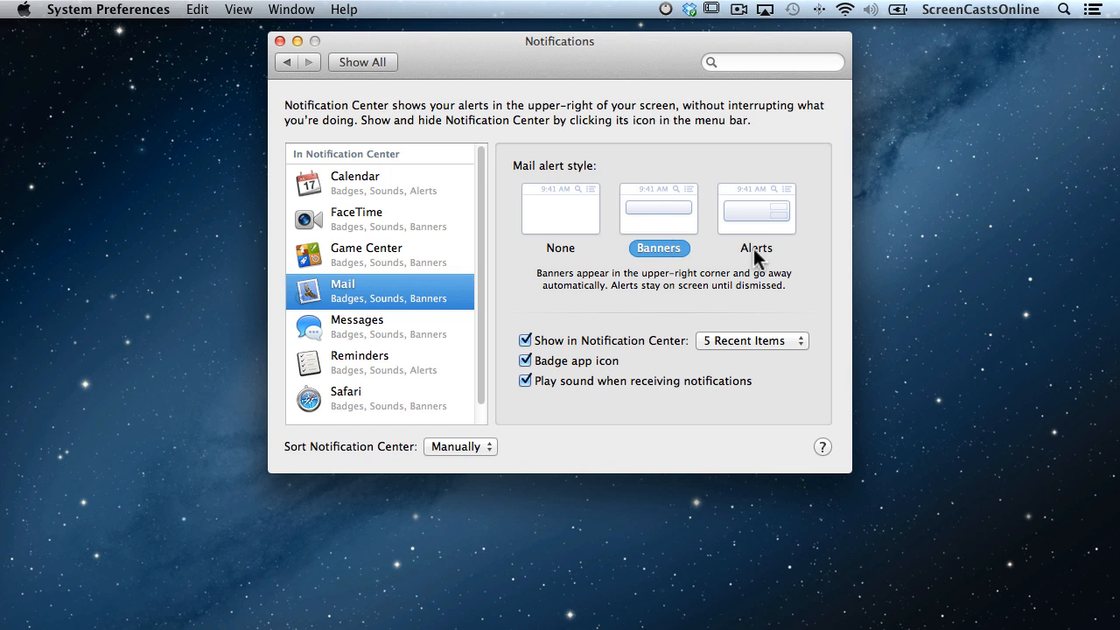
click(757, 249)
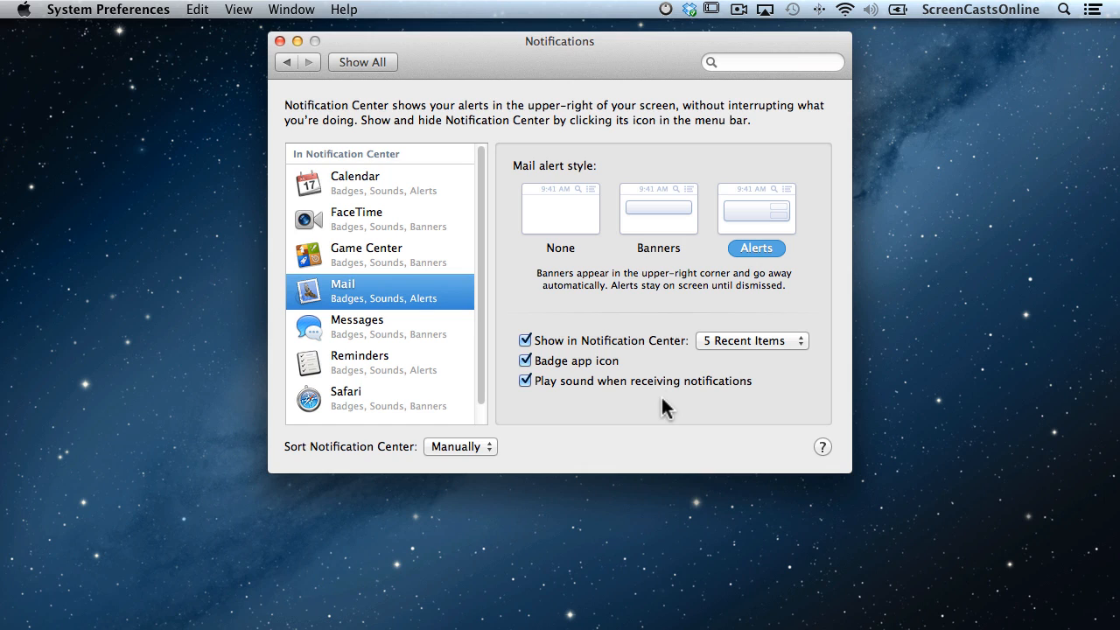
click(279, 41)
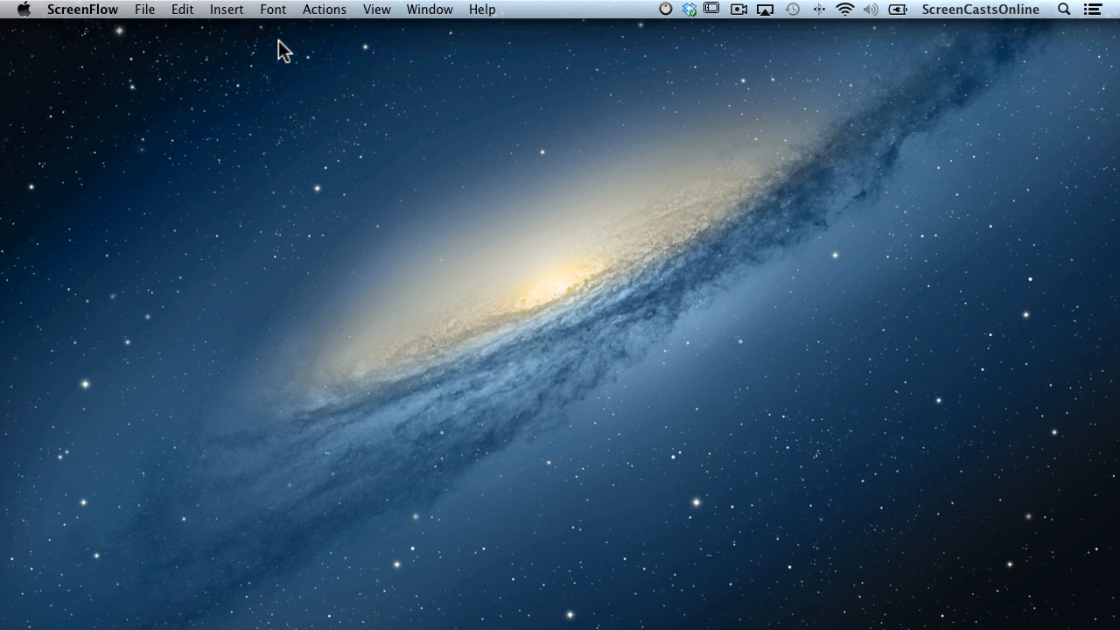
Open the 'Typo in last email!' message from its Mail alert, then minimise the Mail window.
click(279, 40)
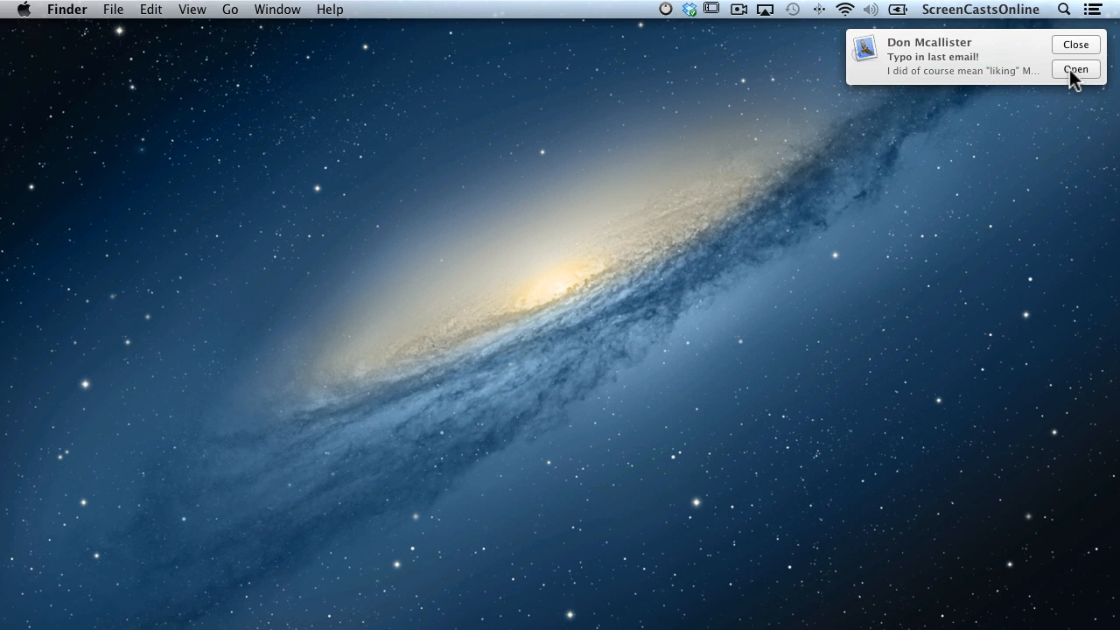
click(1075, 69)
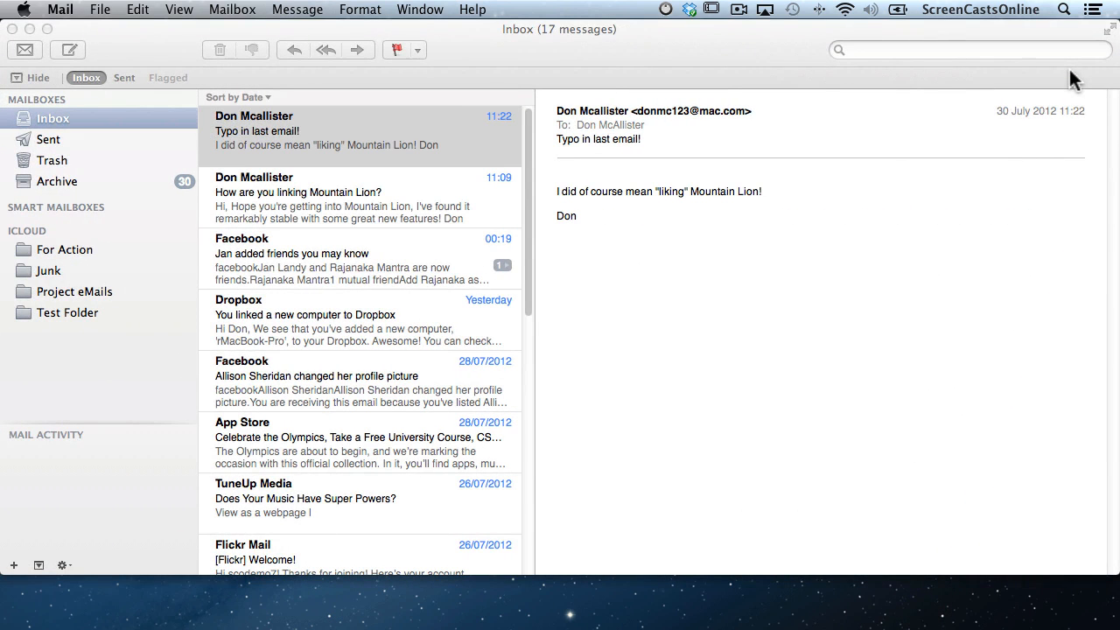
scroll(1070, 69, right, 5)
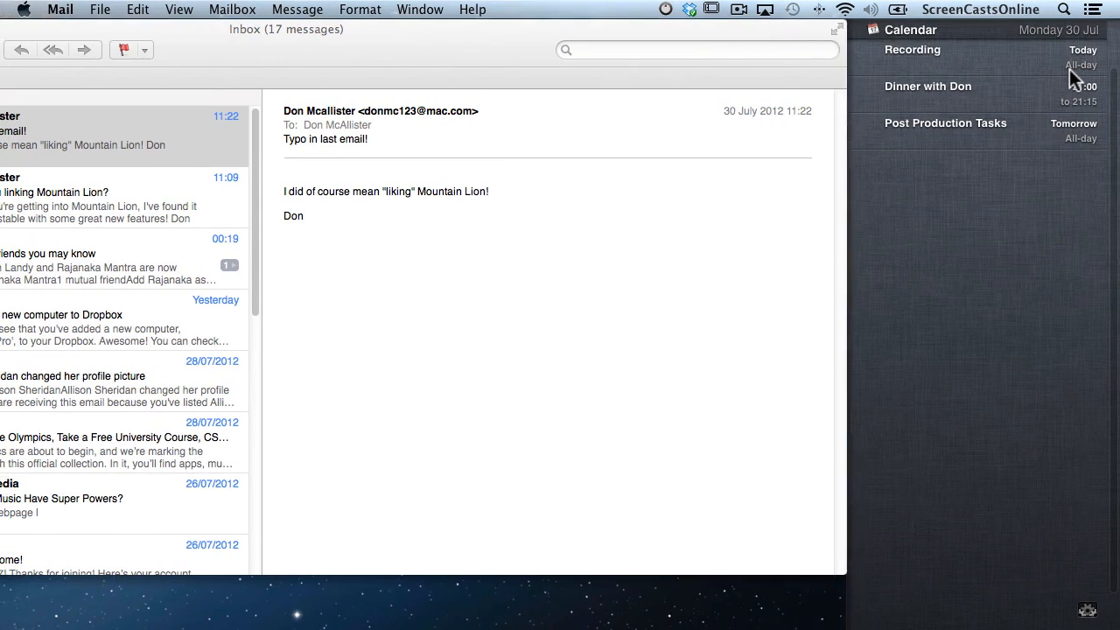
scroll(1070, 69, left, 5)
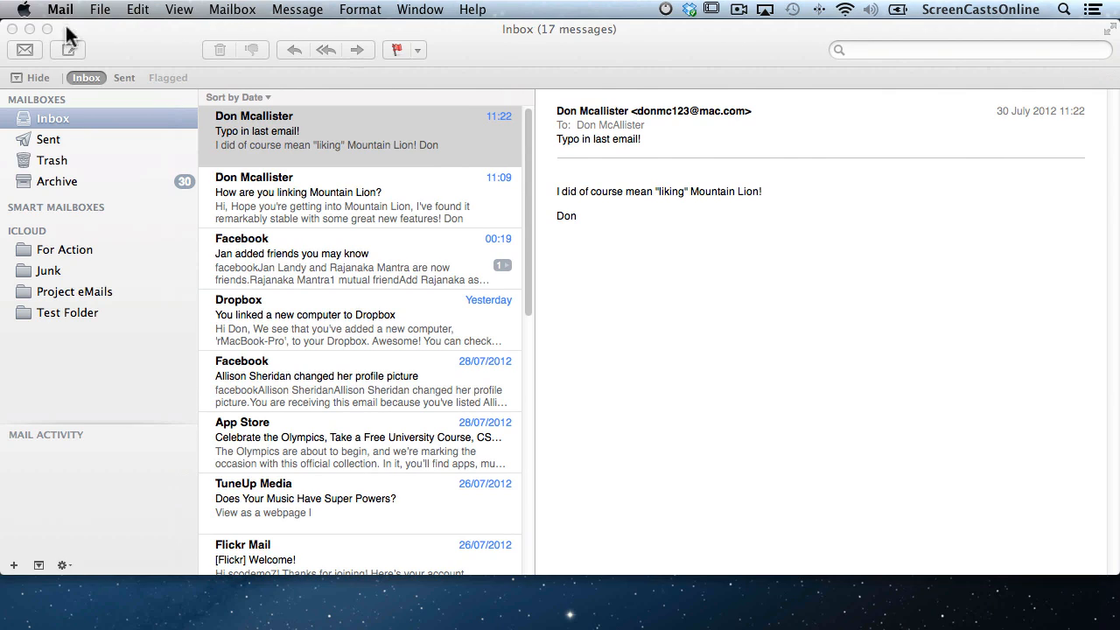
click(30, 29)
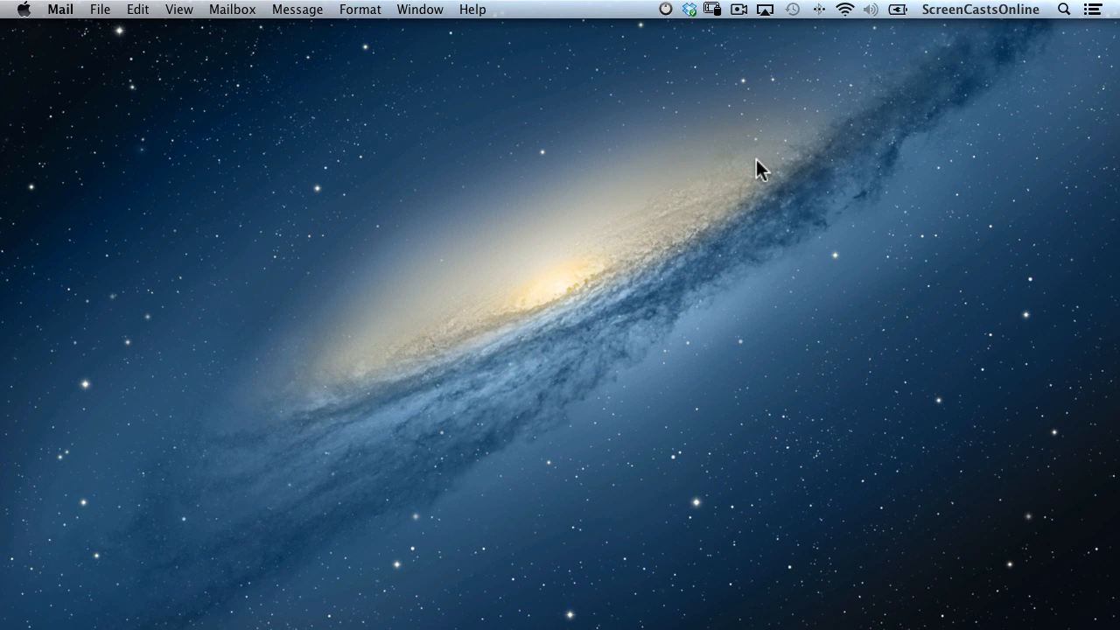
Launch System Preferences from Spotlight with 'sys' and go to the Notifications pane.
key(super+space)
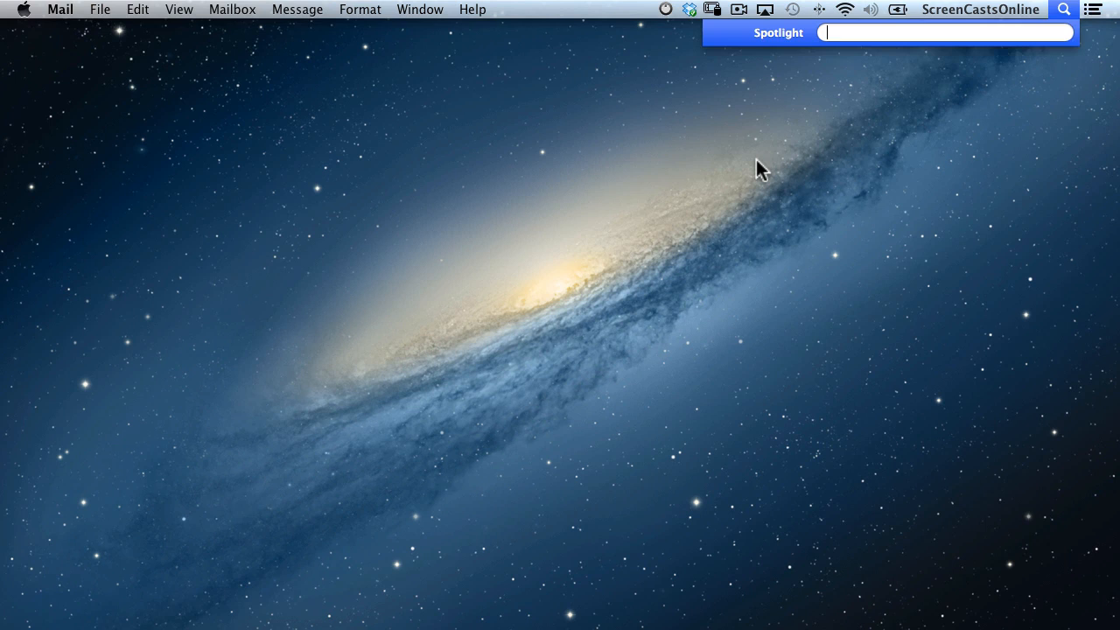
text(sys)
key(Return)
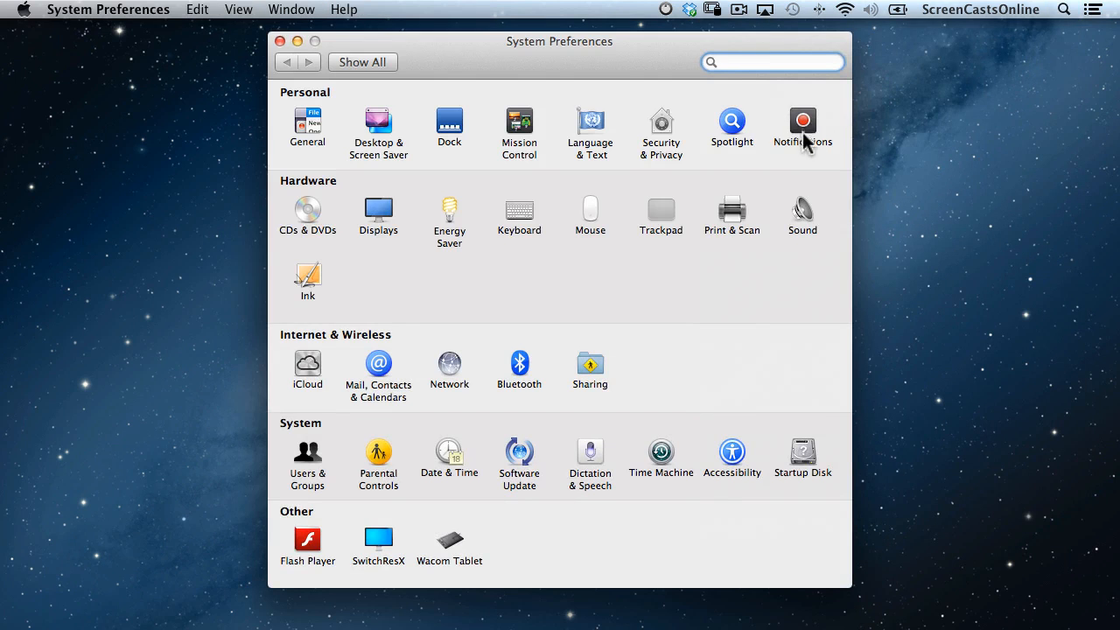
click(804, 130)
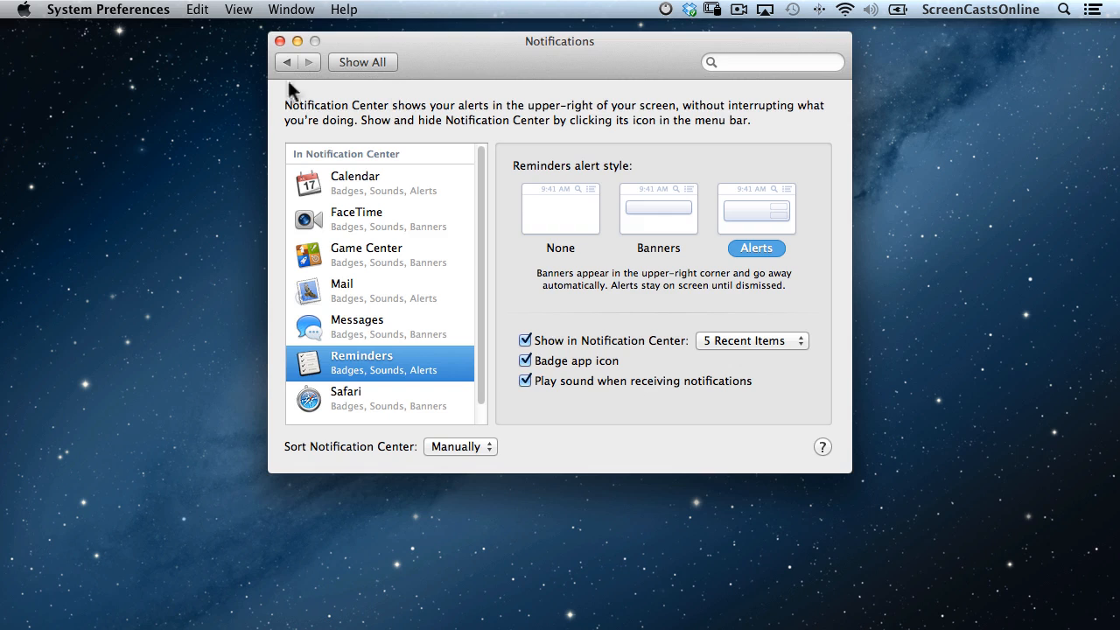
Close System Preferences and launch Reminders from Spotlight by searching 'remind'.
click(278, 41)
key(super+space)
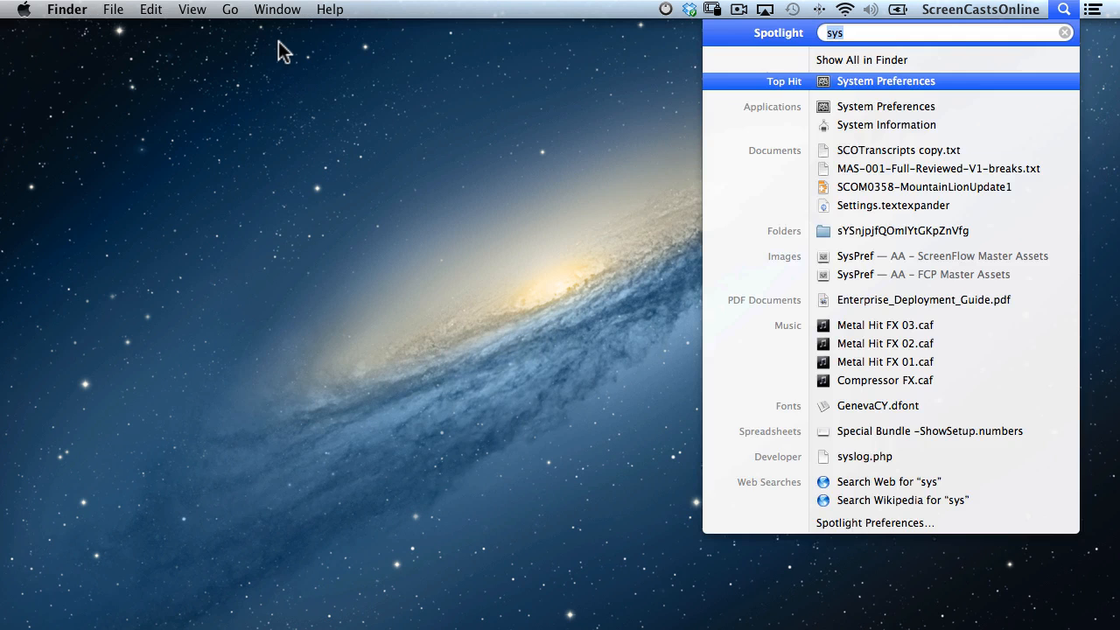
text(remind)
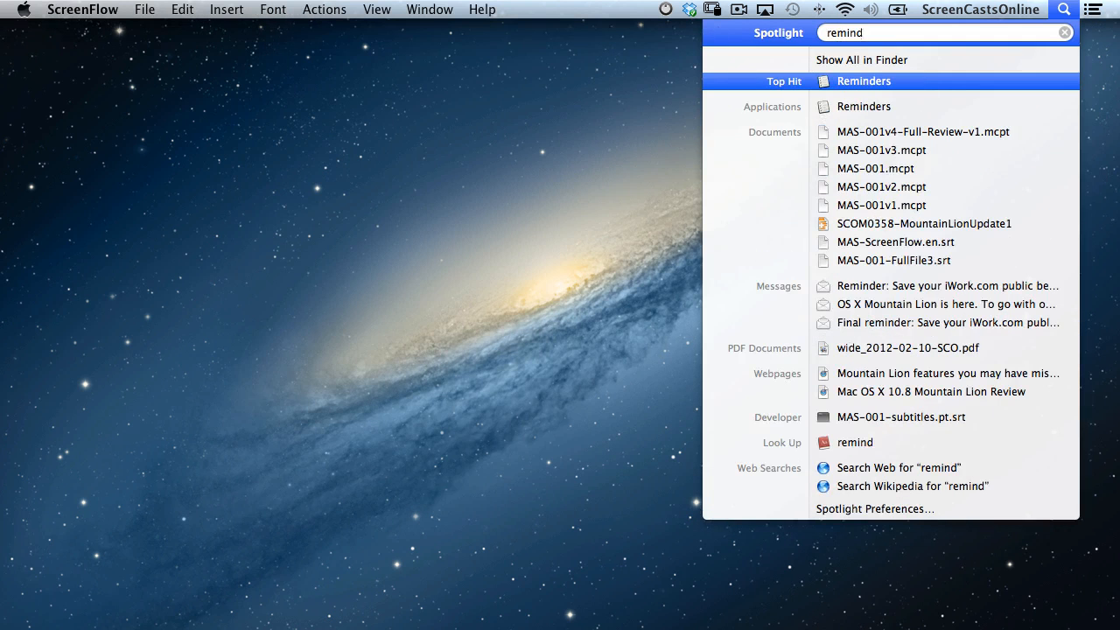
key(Return)
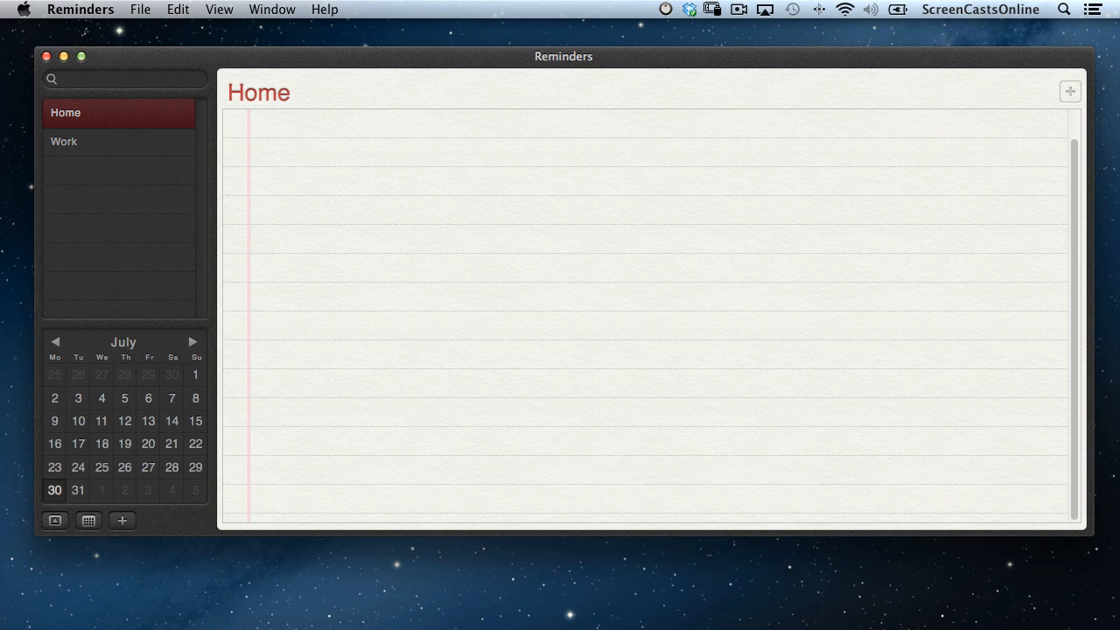
Add a 'Boil an egg' reminder to the Home list.
click(1069, 92)
text(Boil an egg)
key(Return)
Set the 'Boil an egg' reminder for today at 11:37, then close the Reminders window.
click(1053, 124)
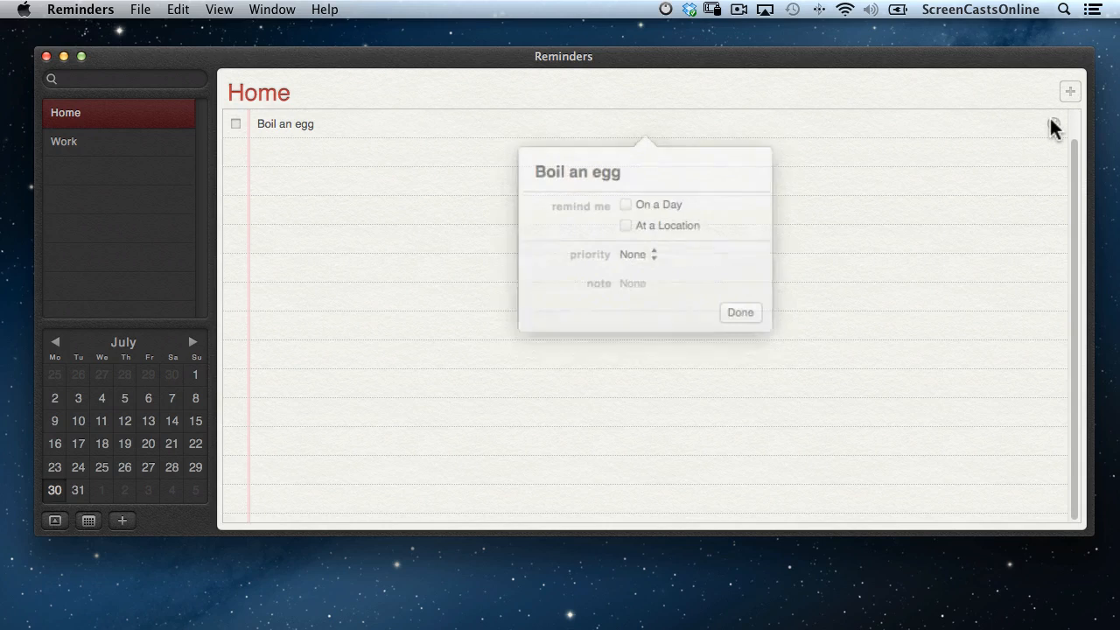
click(629, 196)
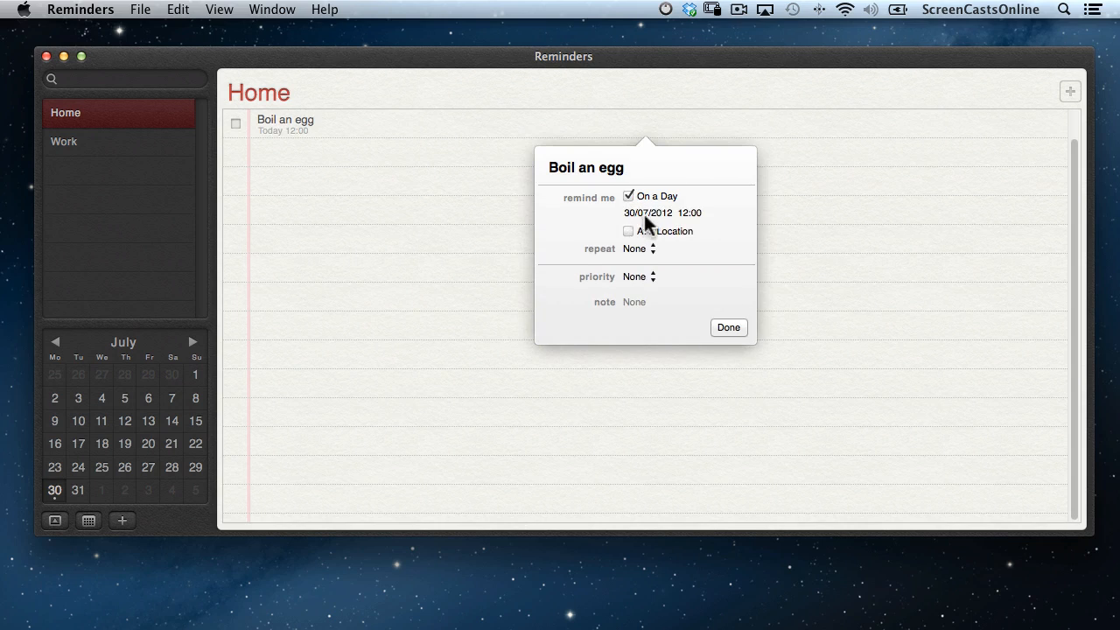
click(644, 214)
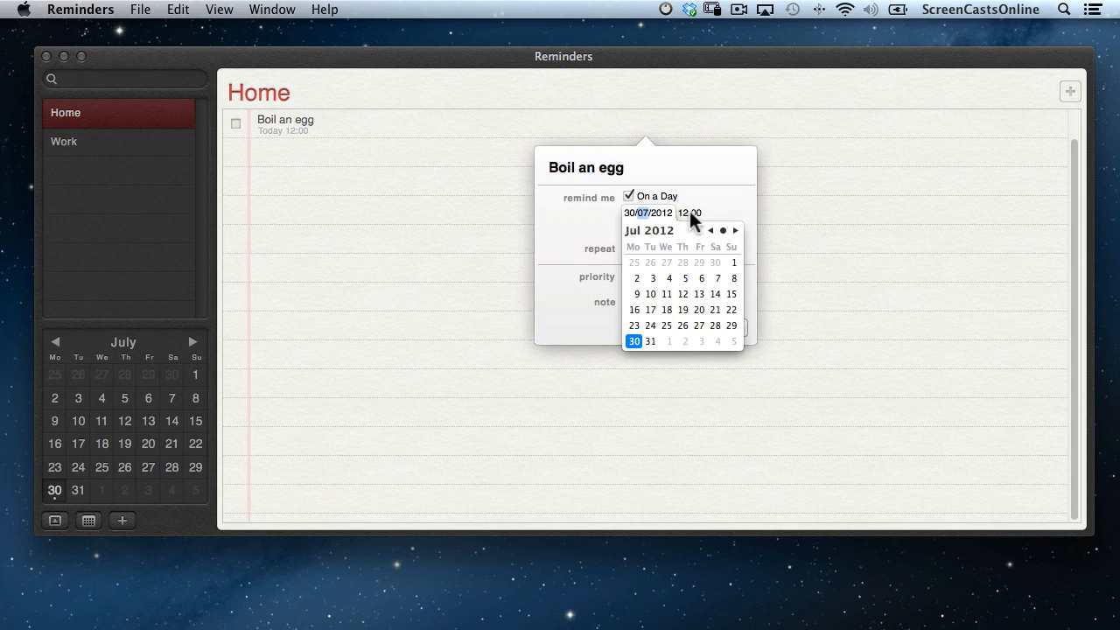
click(691, 213)
click(681, 212)
key(Down)
key(Tab)
text(37)
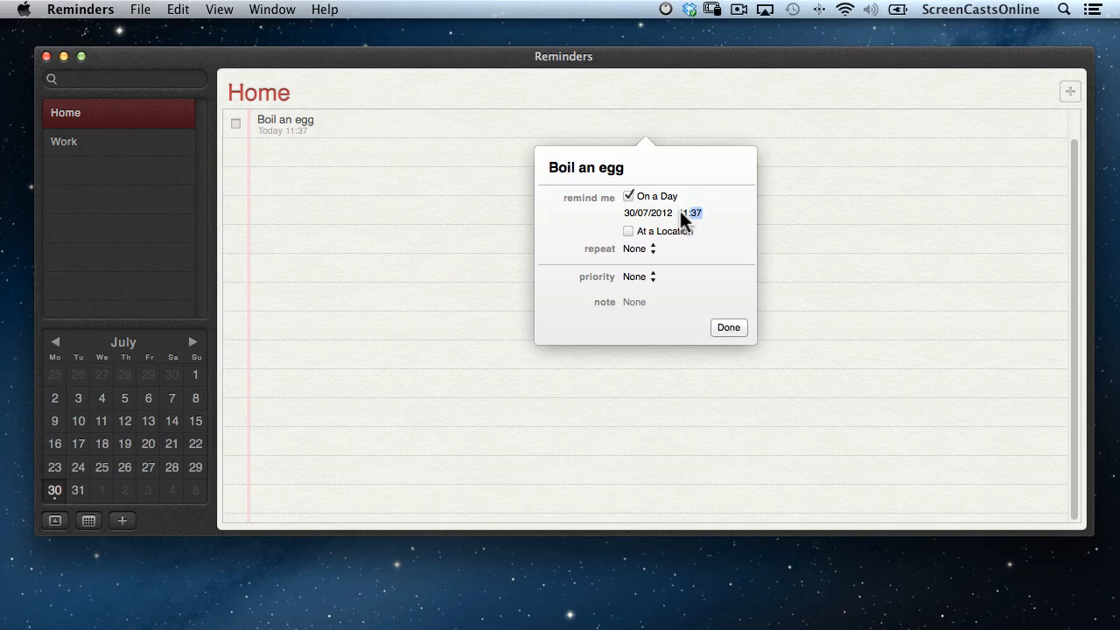
click(731, 325)
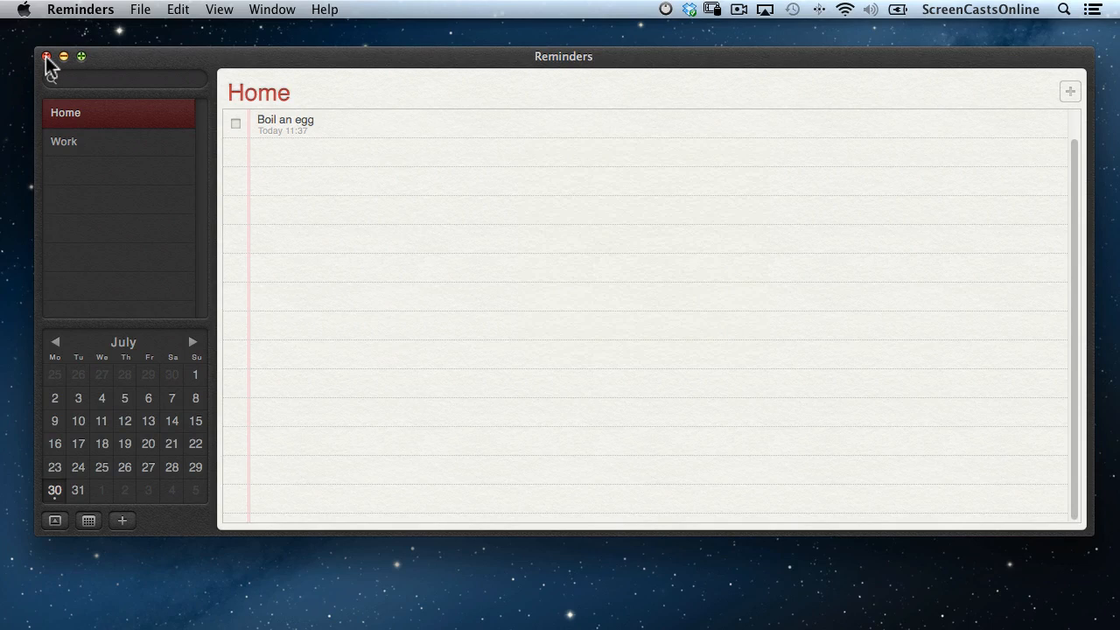
click(45, 56)
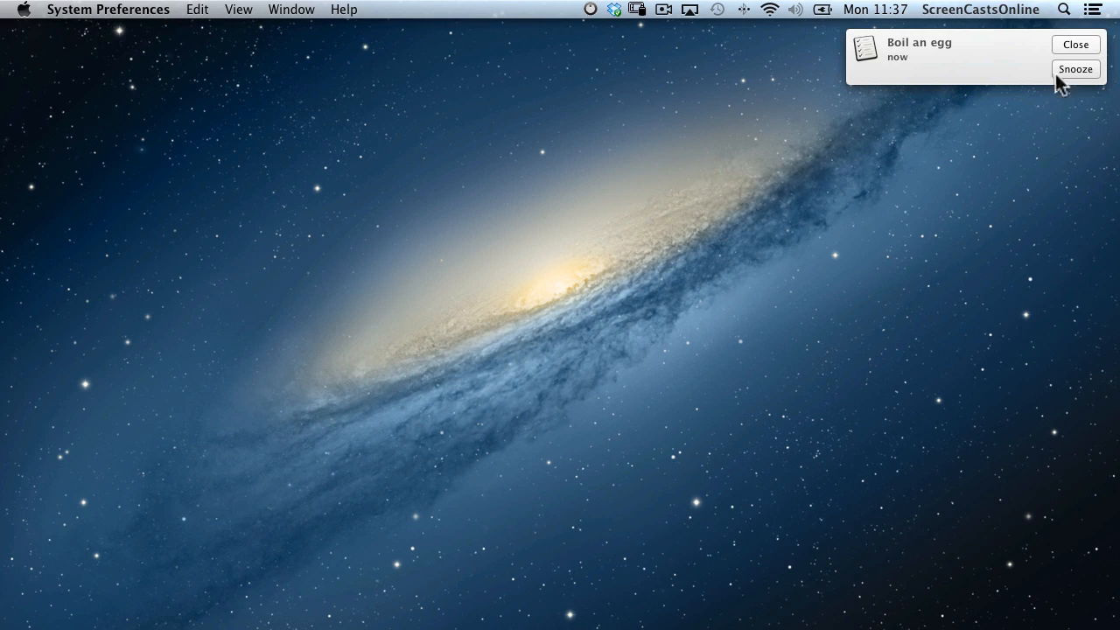
Snooze the 'Boil an egg' reminder alert.
click(1090, 72)
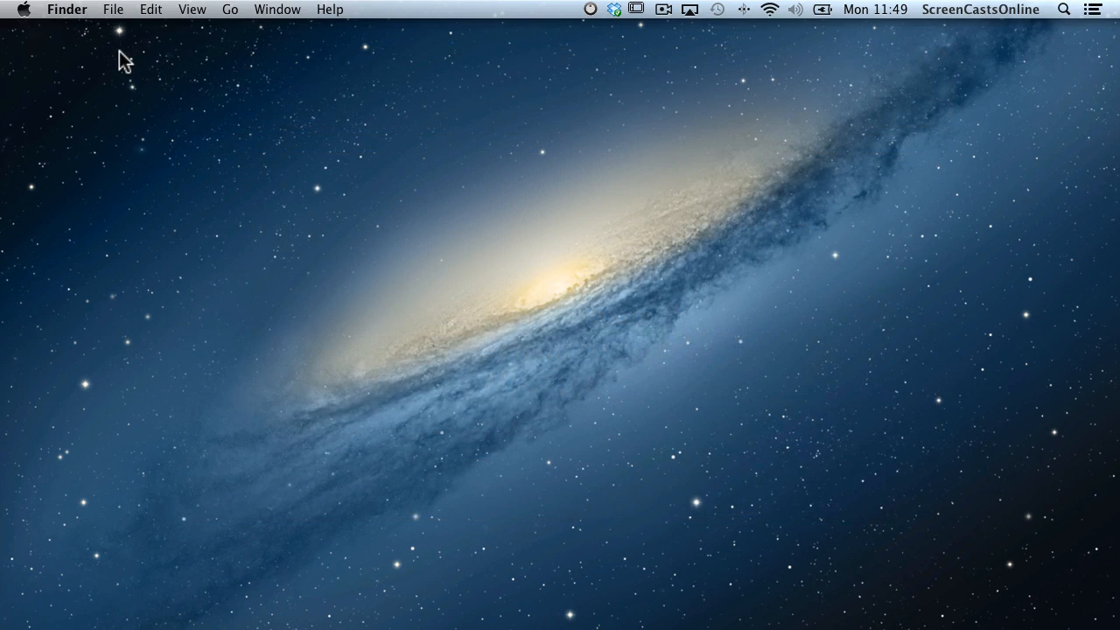
Download Tweetbot for Mac (5.6 MB) in Safari, check the Downloads list, then minimise Safari.
key(super+Tab)
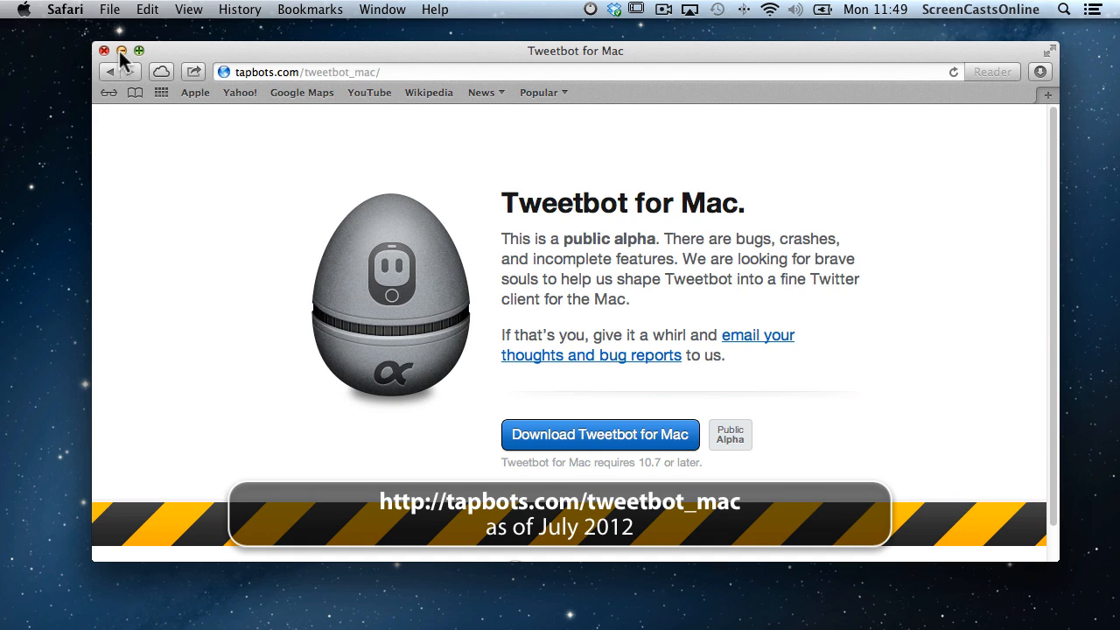
click(610, 444)
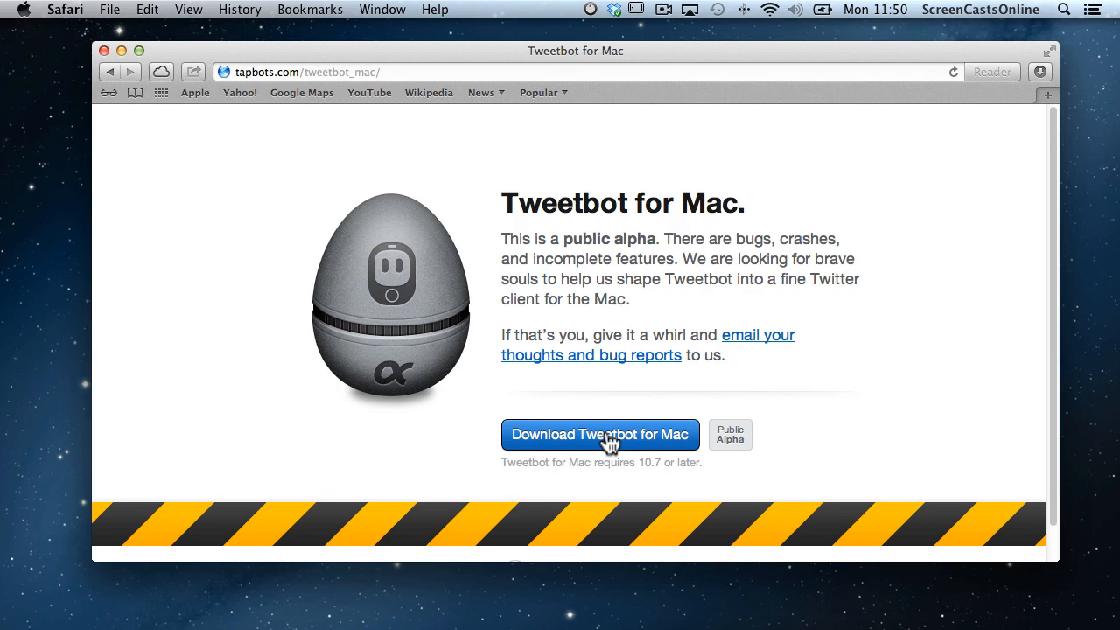
click(1040, 71)
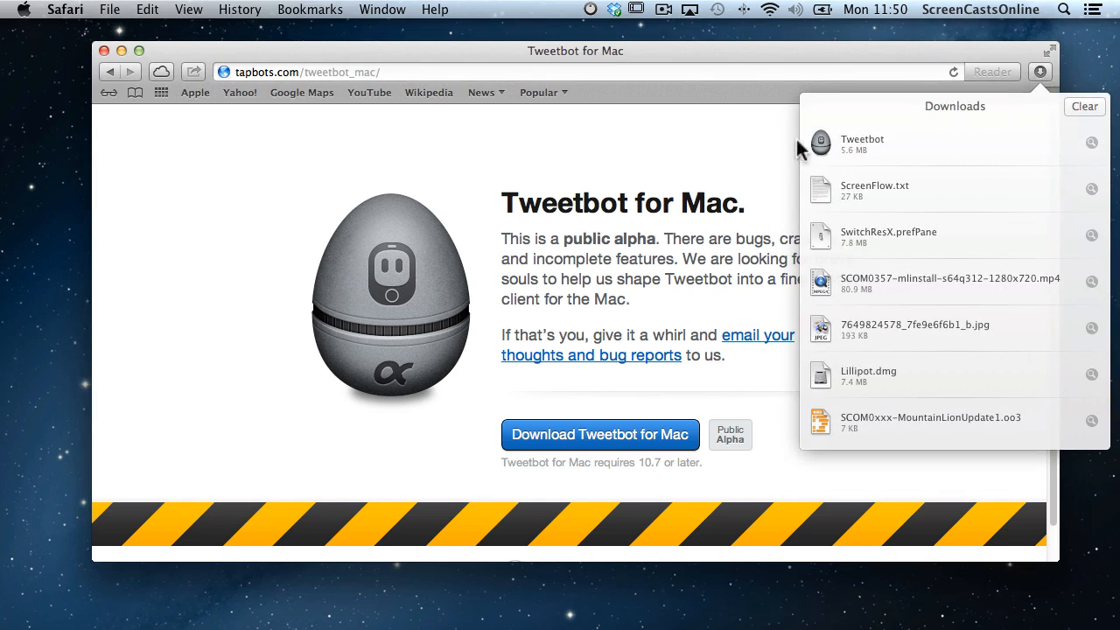
click(735, 142)
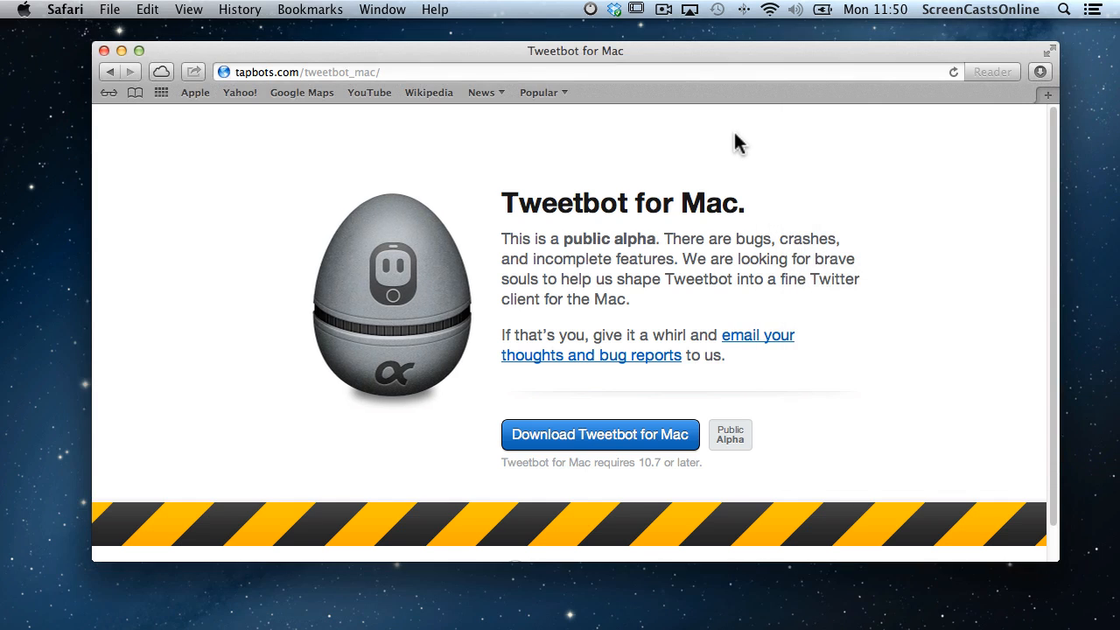
click(122, 49)
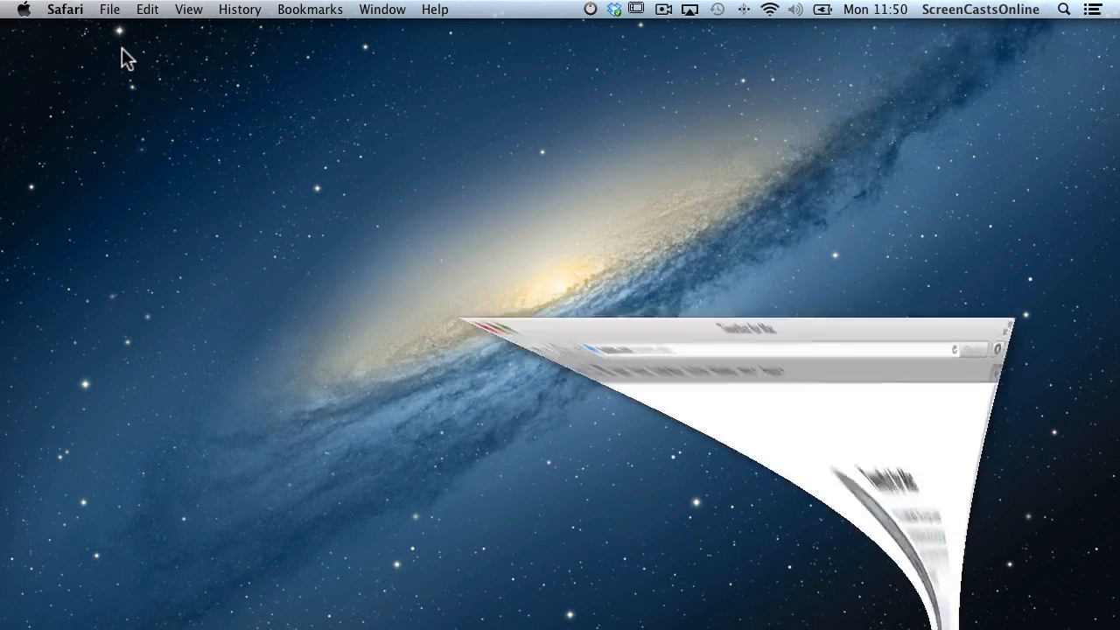
Launch Tweetbot via Spotlight ('tw'), allow the downloaded-app warning, and start Sign in with Twitter.
key(super+space)
text(tw)
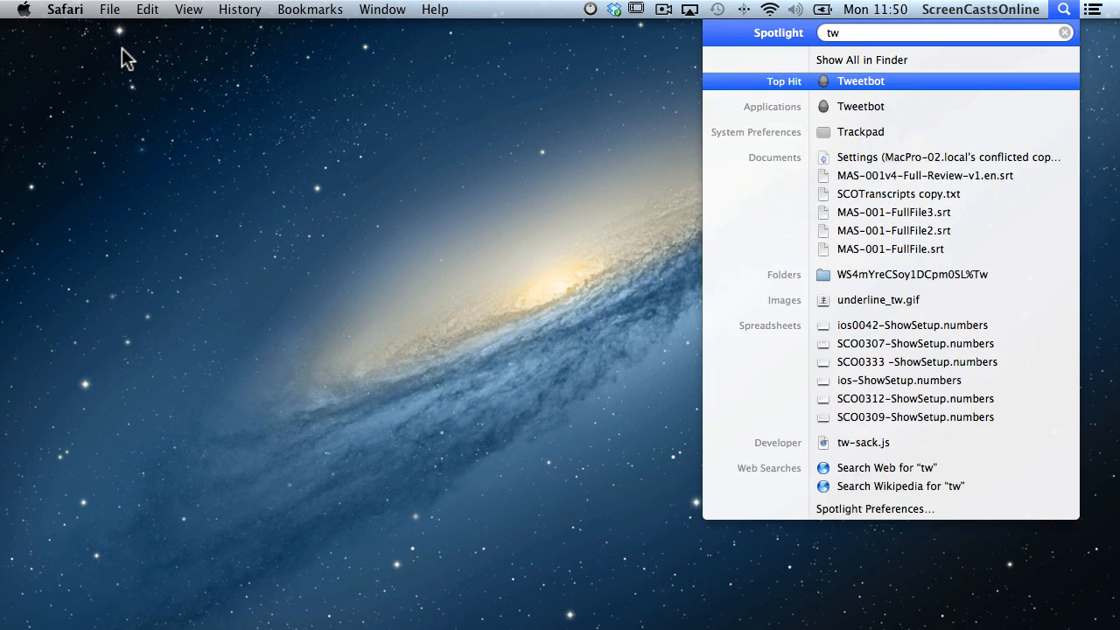
key(Return)
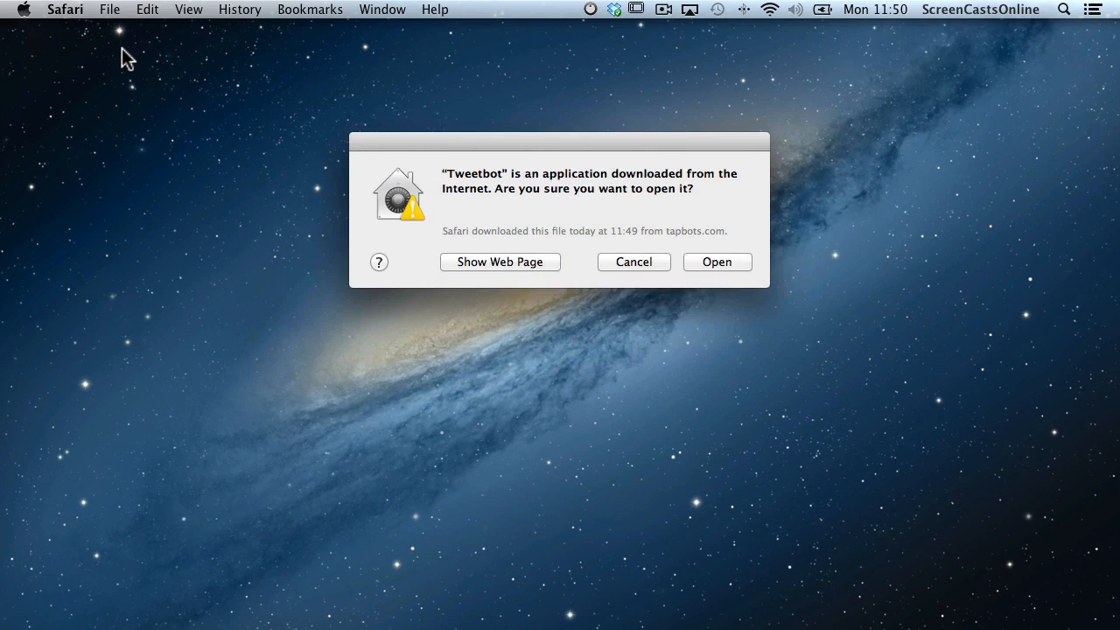
click(720, 264)
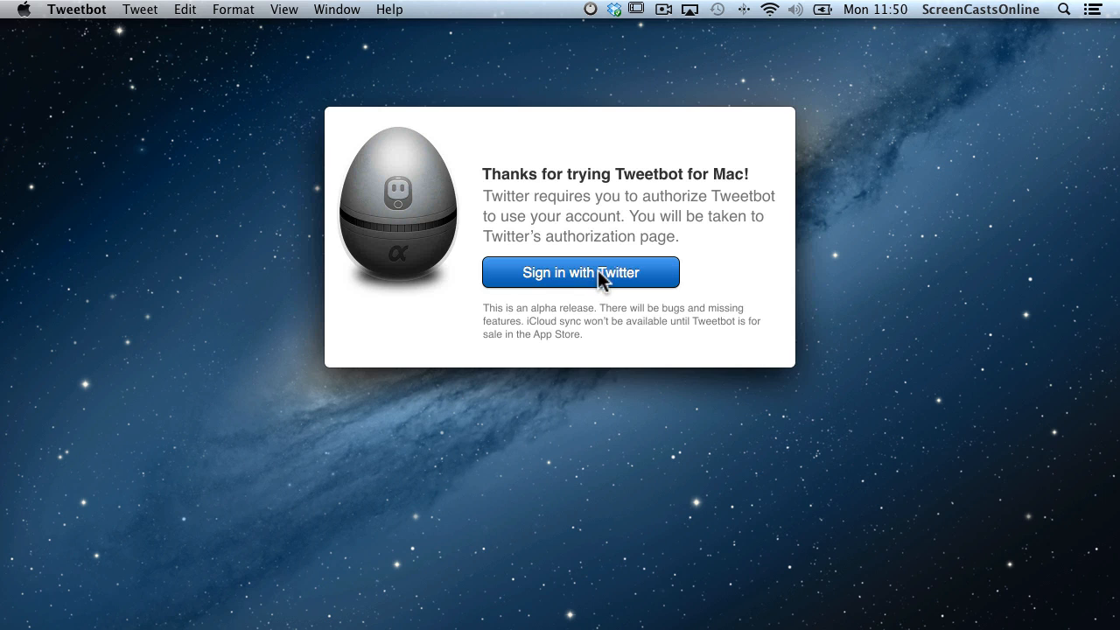
click(599, 274)
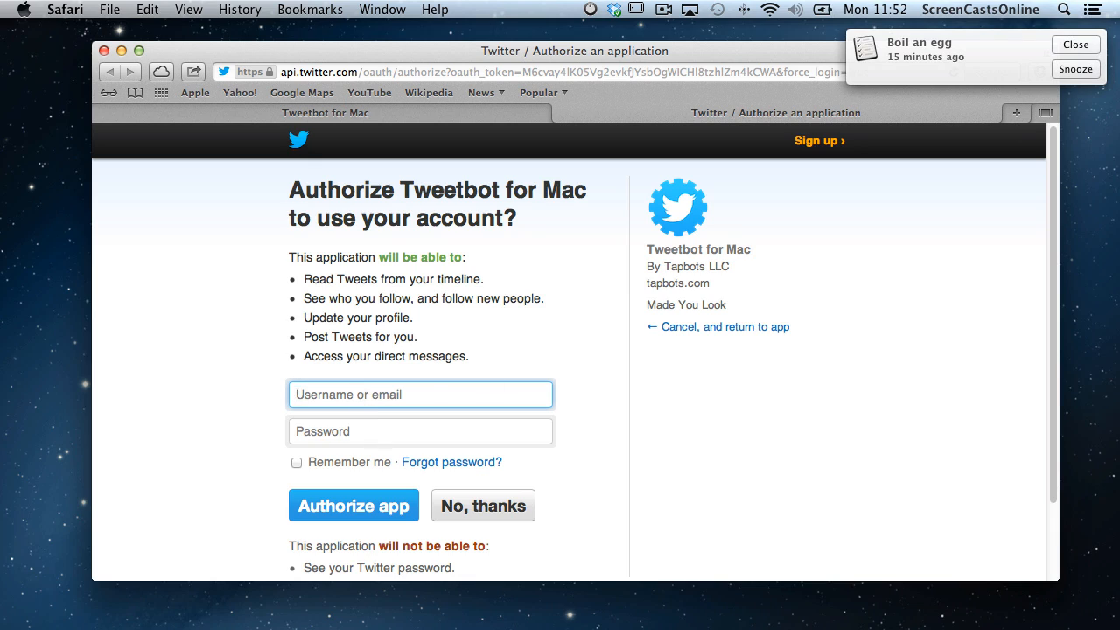
Authorize Tweetbot for Mac on Twitter, declining password saving and account sharing, then minimise Safari.
click(1076, 48)
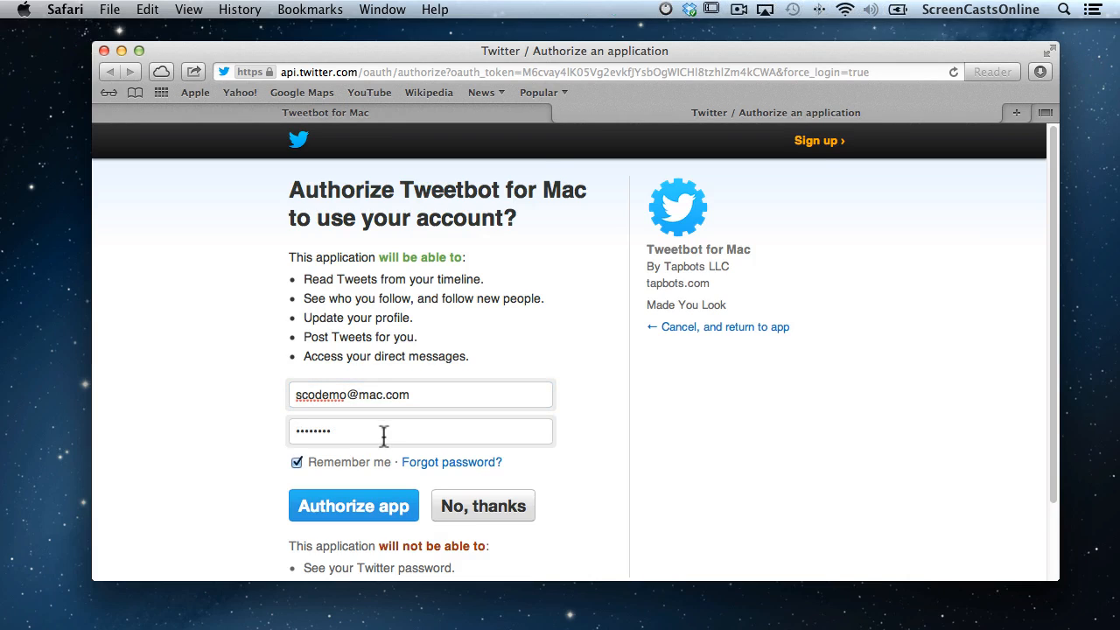
click(354, 507)
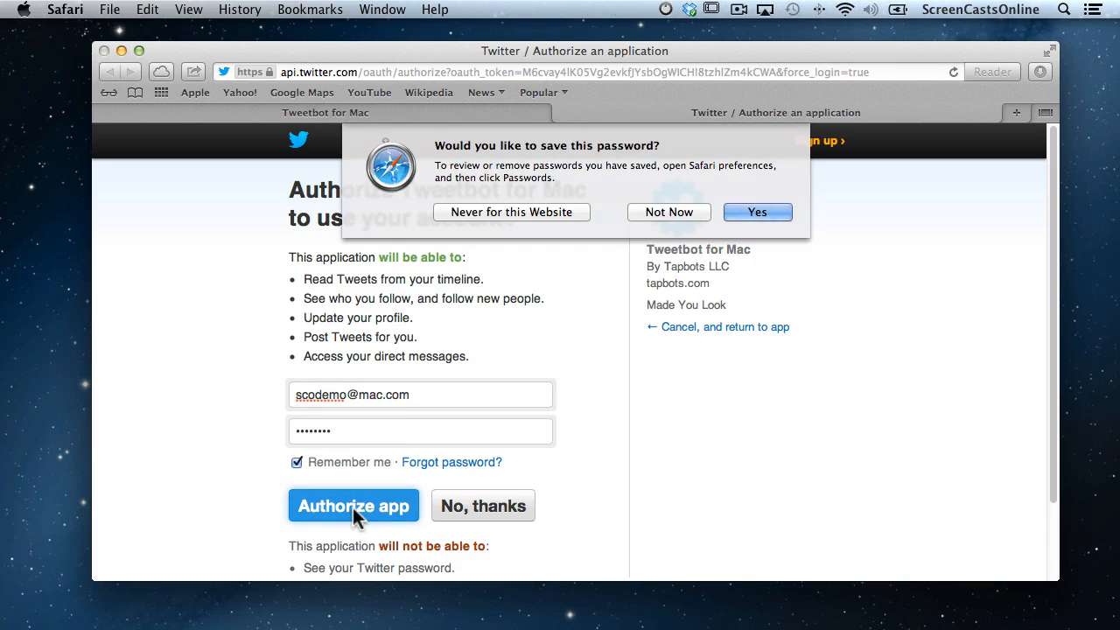
click(665, 211)
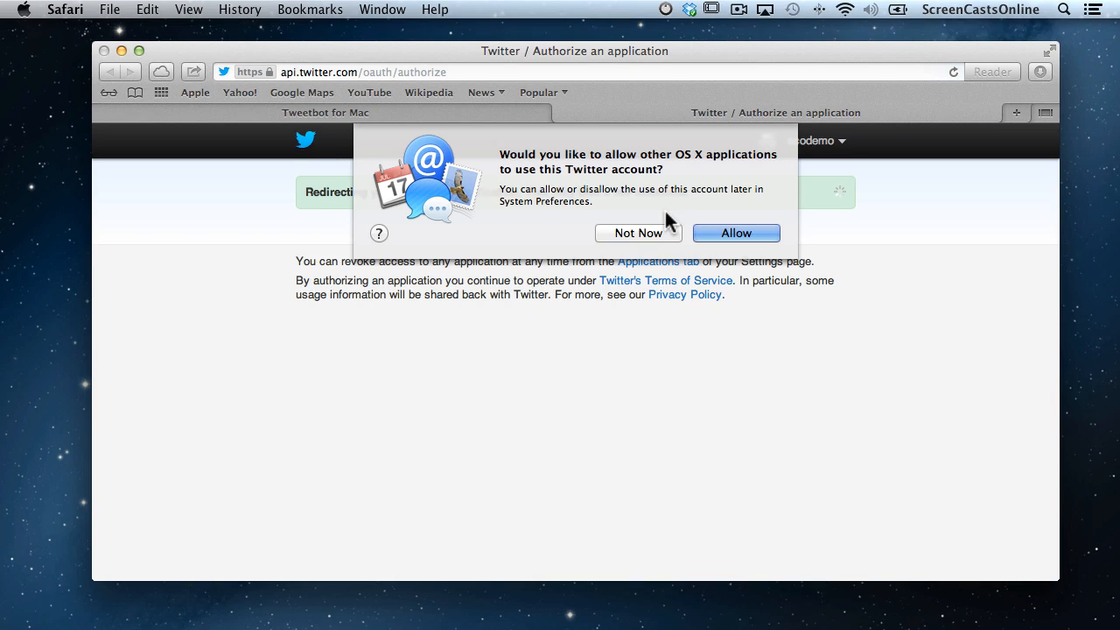
click(646, 235)
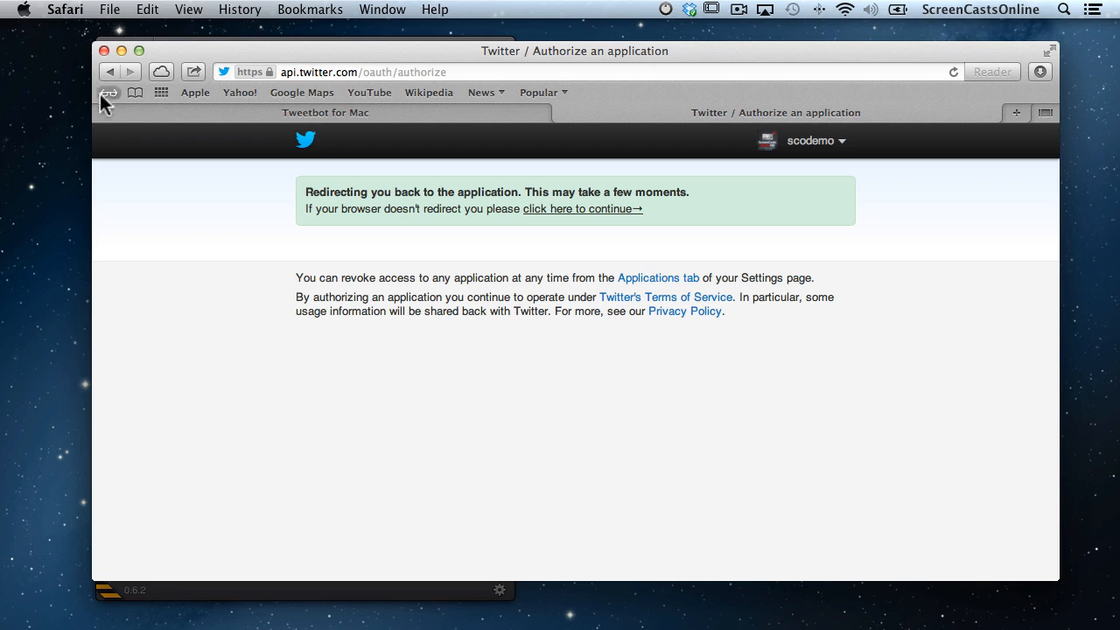
click(121, 50)
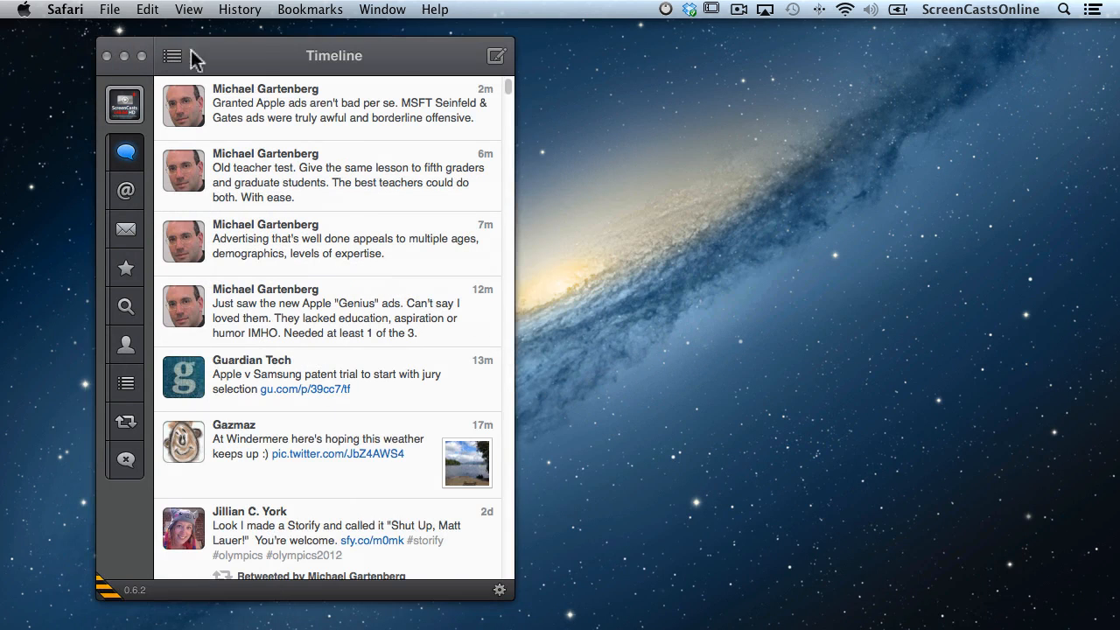
Open Tweetbot's Preferences and place the window beside the Timeline.
drag(248, 51, 174, 49)
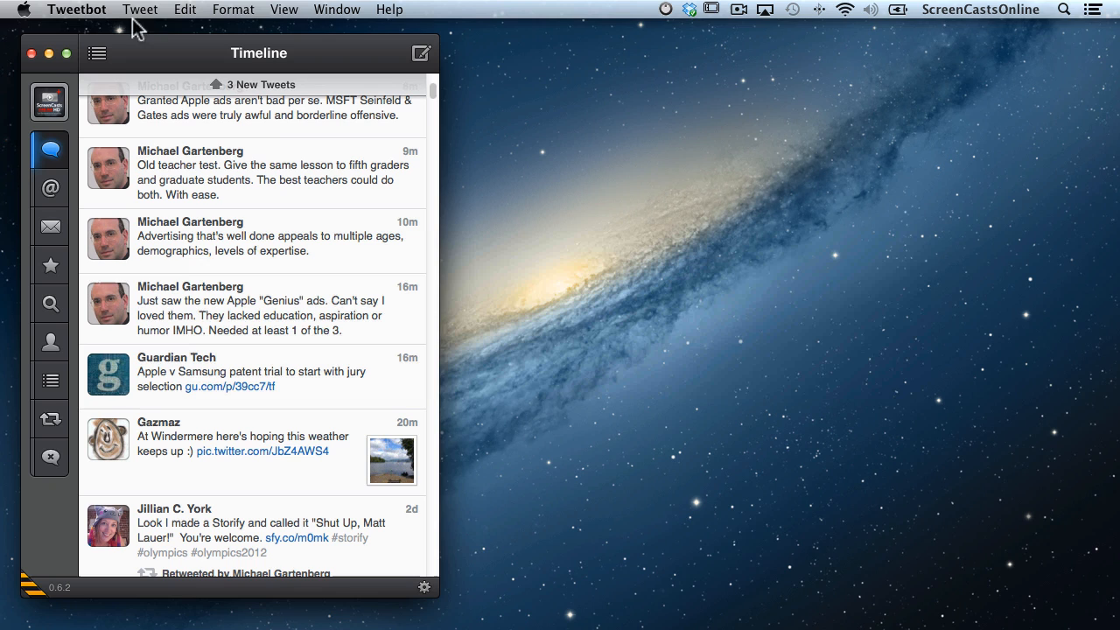
click(79, 10)
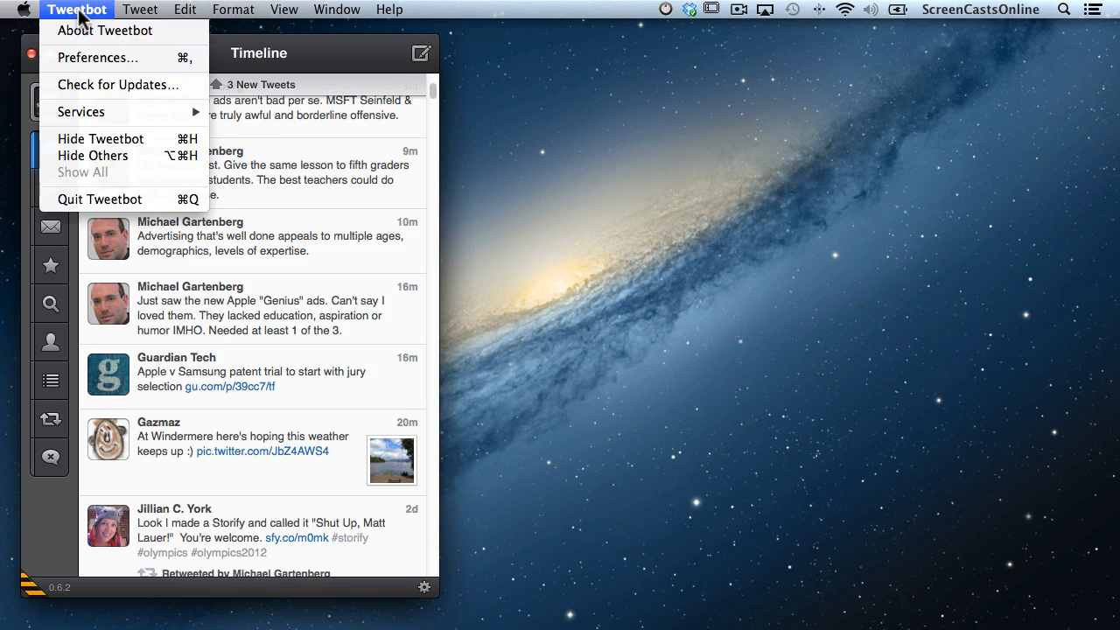
click(94, 56)
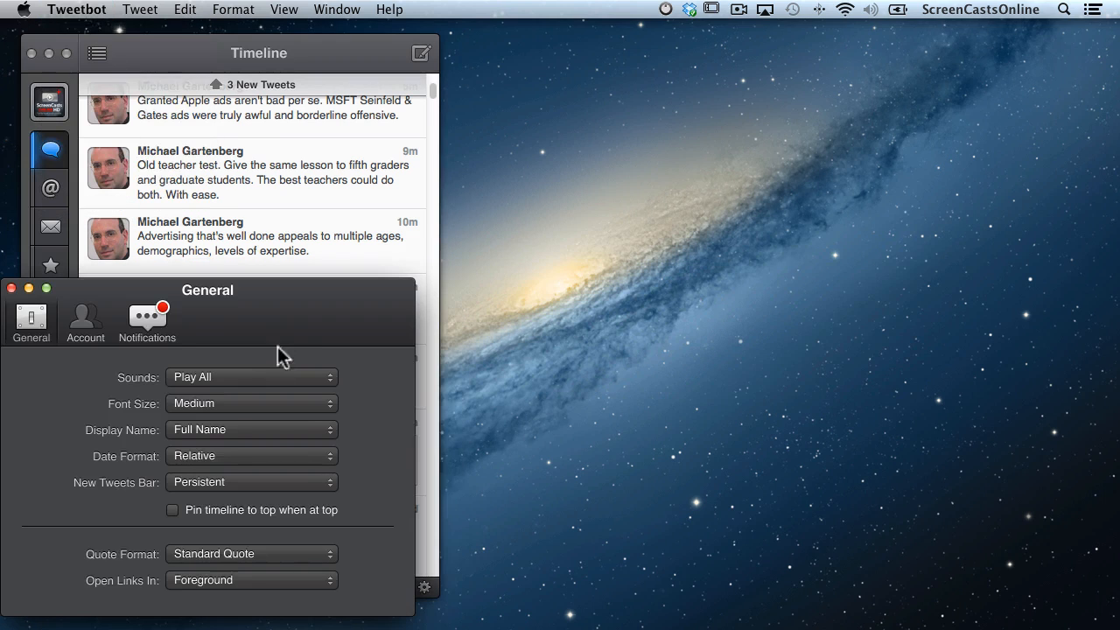
drag(288, 324, 753, 140)
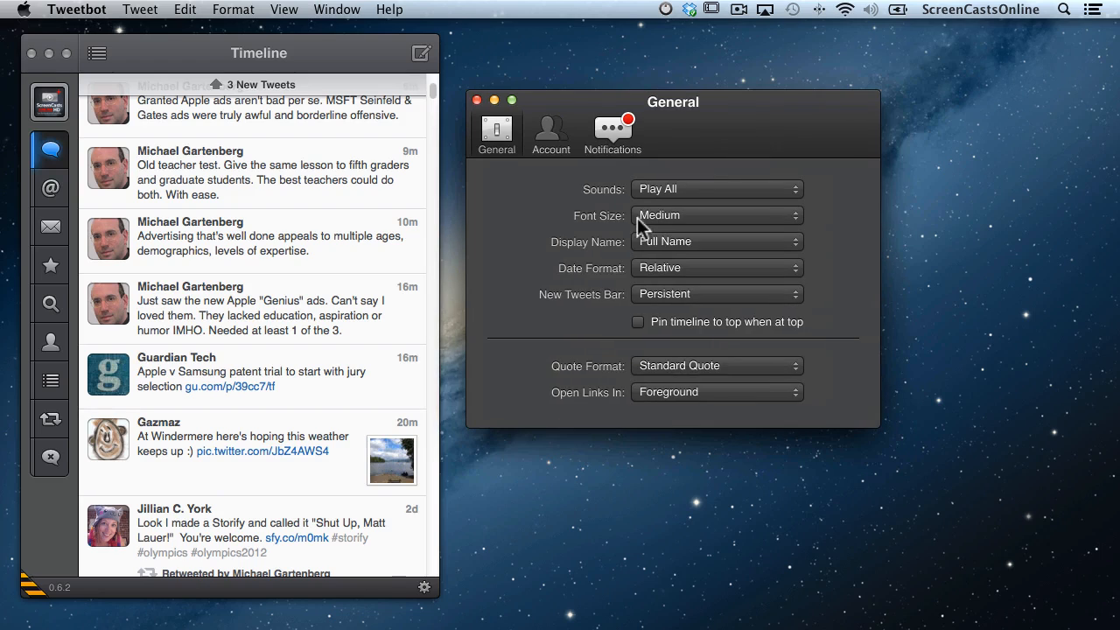
Notify for mentions from People You Follow, plus direct messages, favorites and follows, then close Preferences.
click(611, 132)
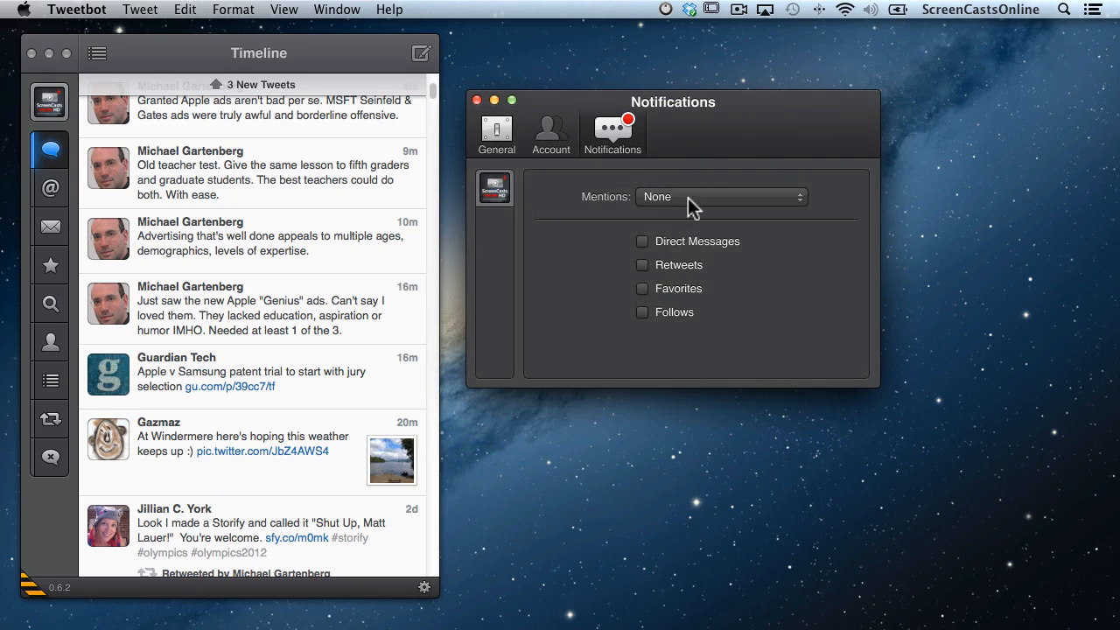
click(688, 197)
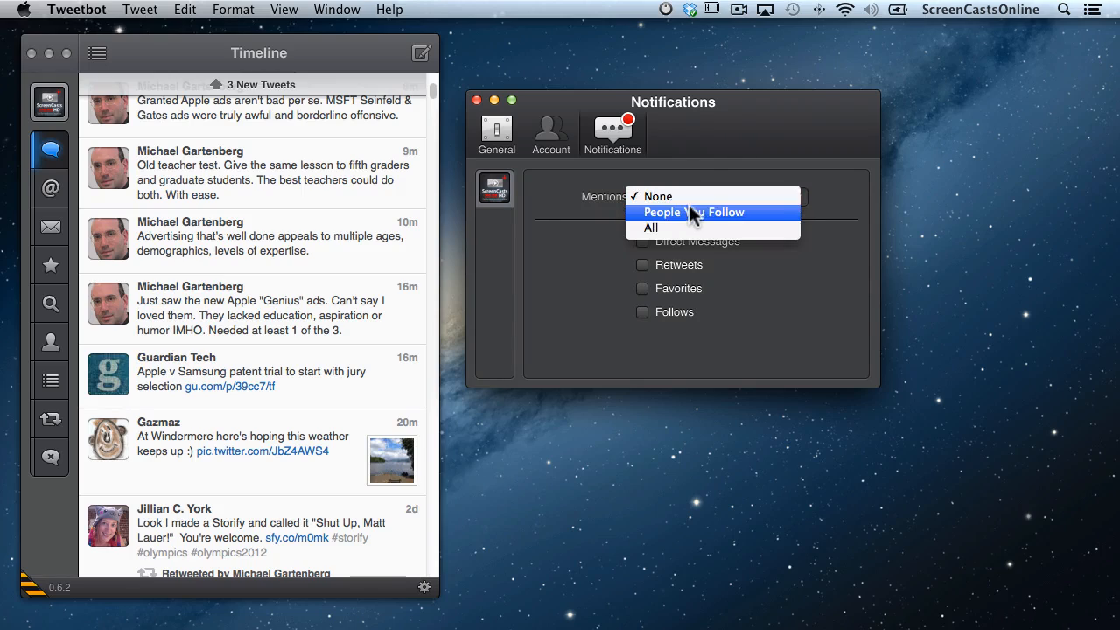
click(688, 212)
click(644, 242)
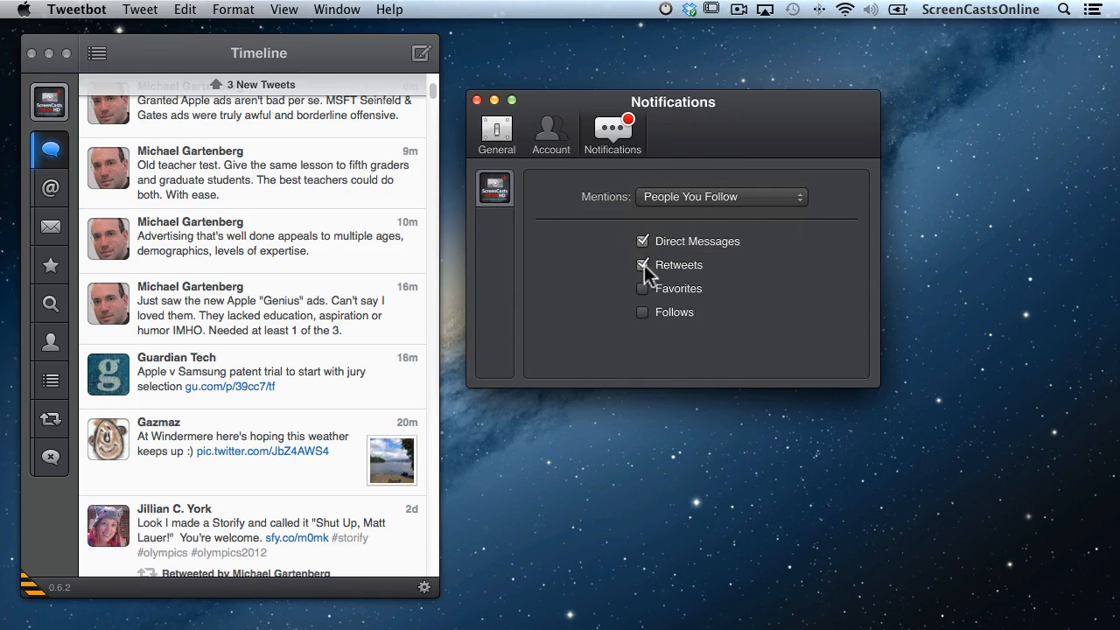
click(643, 291)
click(644, 313)
click(476, 100)
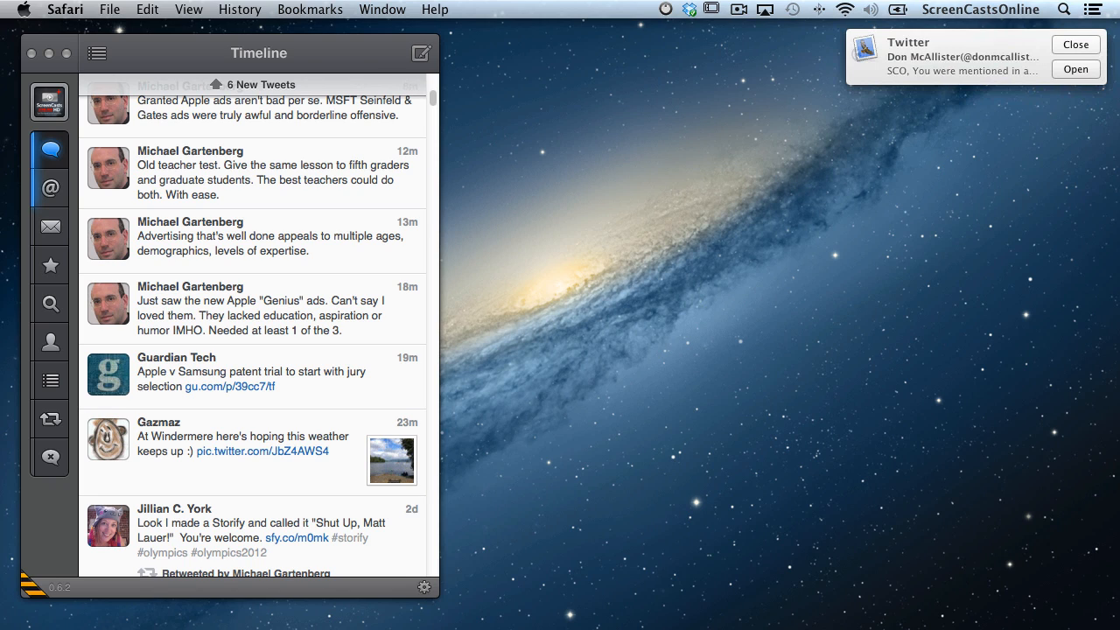
View the Twitter mention email in Mail from its banner, then minimize Mail.
click(1076, 70)
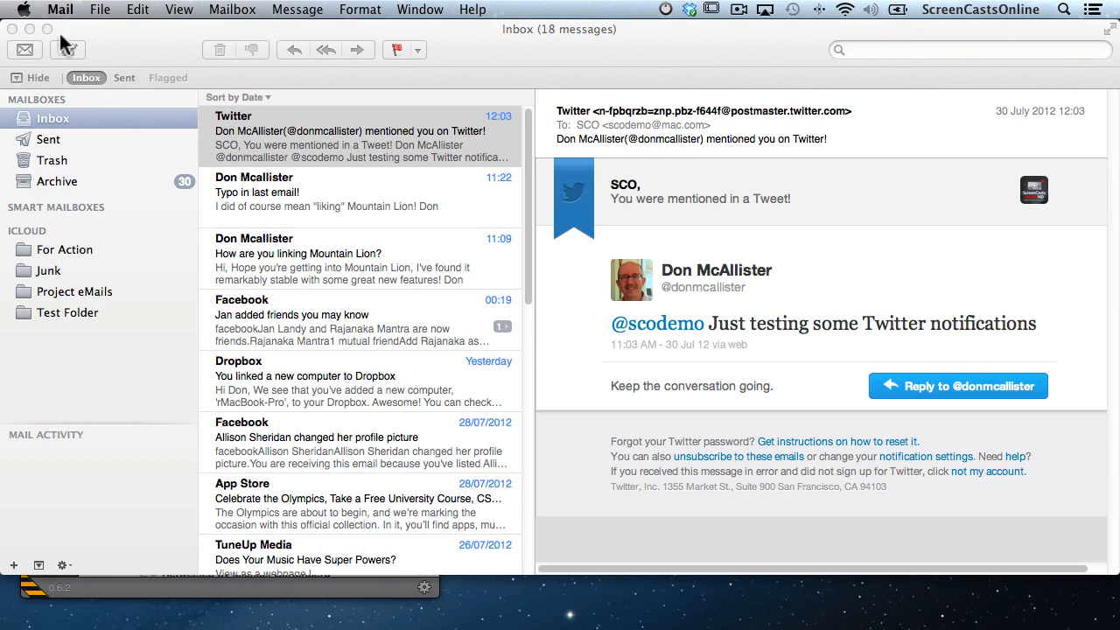
click(30, 28)
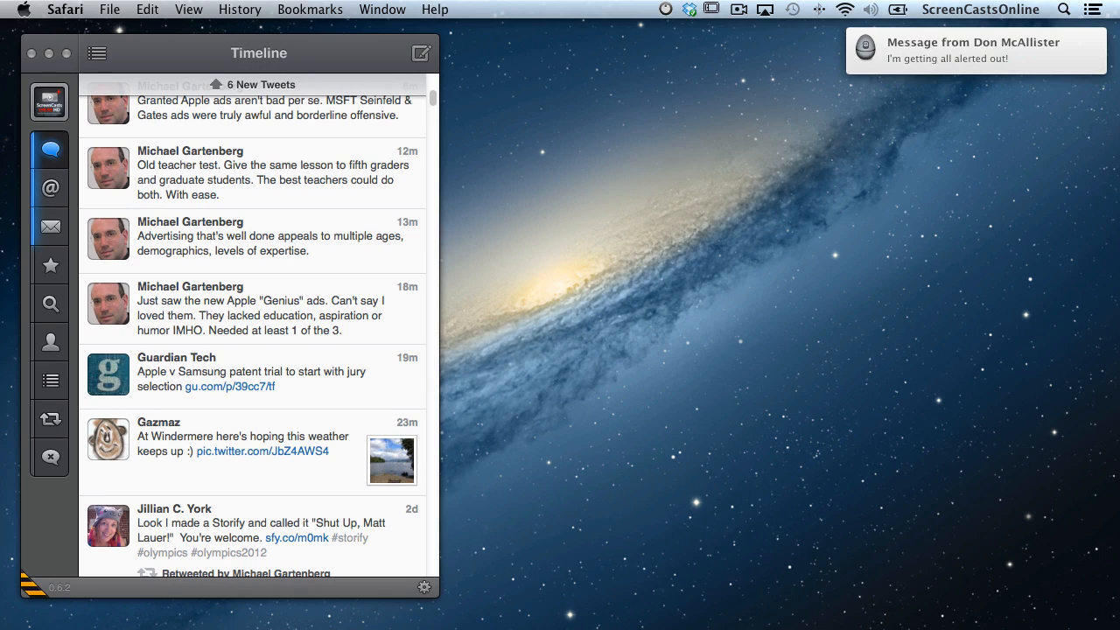
Dismiss the message and Twitter banners, clear Tweetbot's notifications, and open notification settings.
click(31, 61)
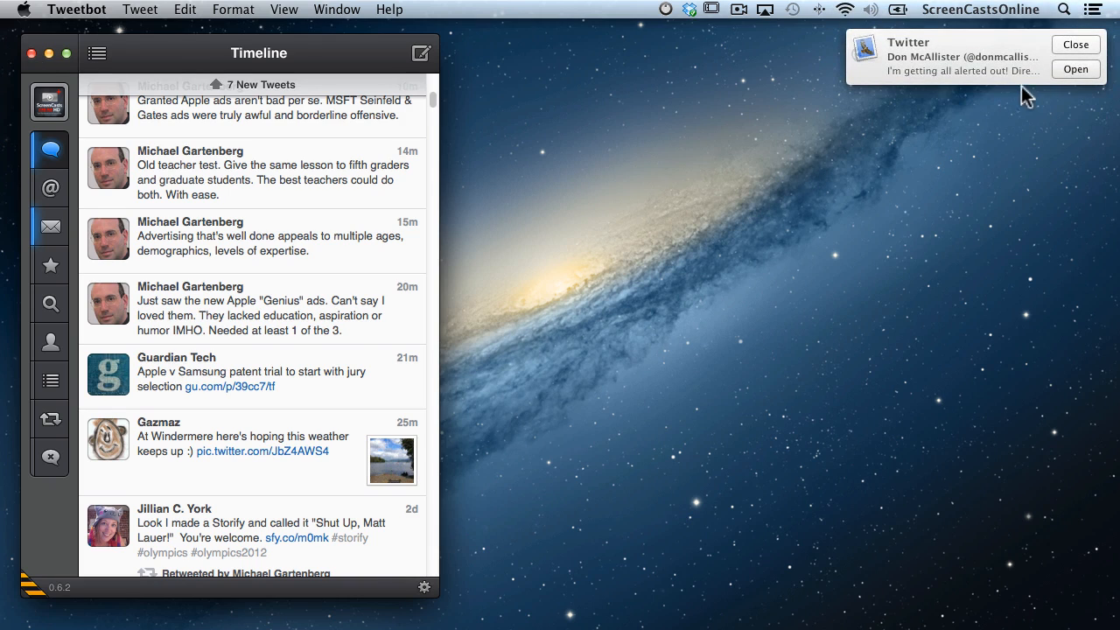
click(1079, 47)
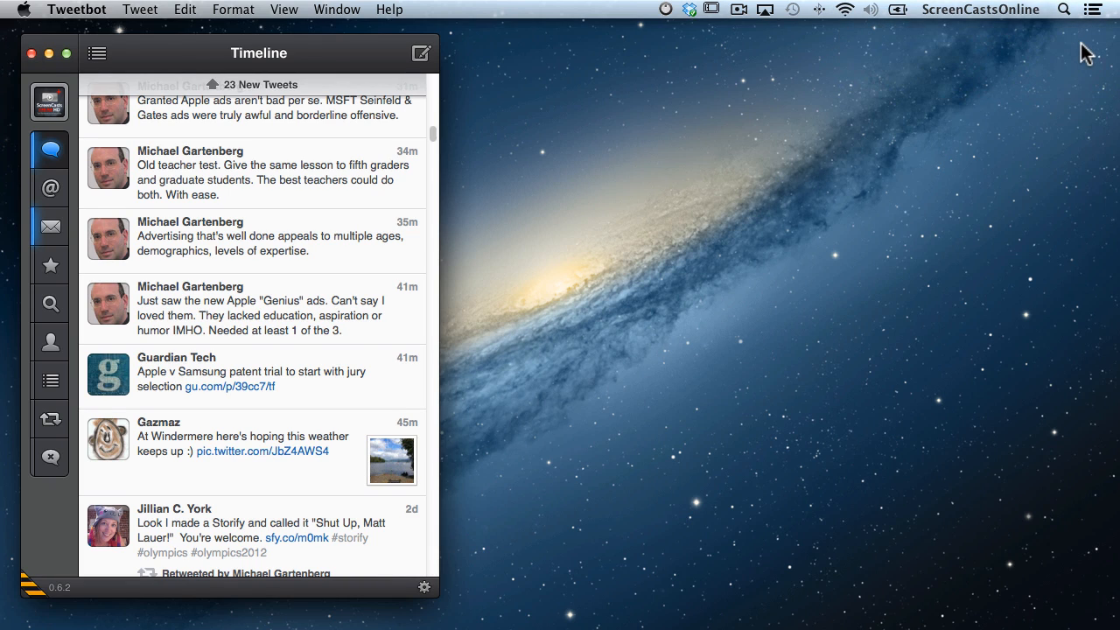
scroll(1086, 54, right, 5)
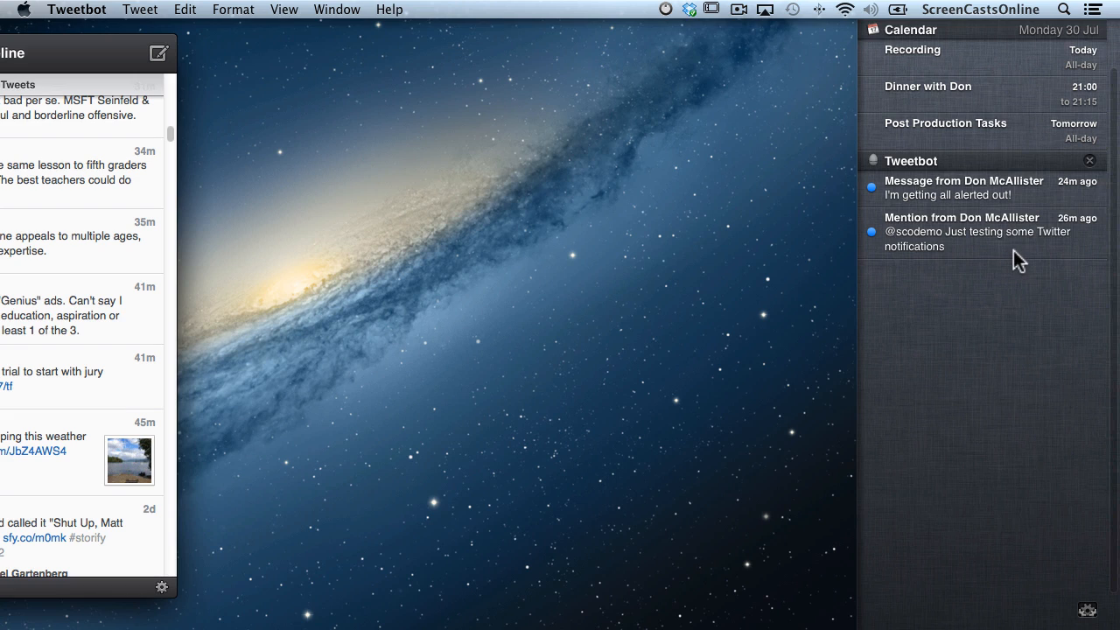
click(1090, 161)
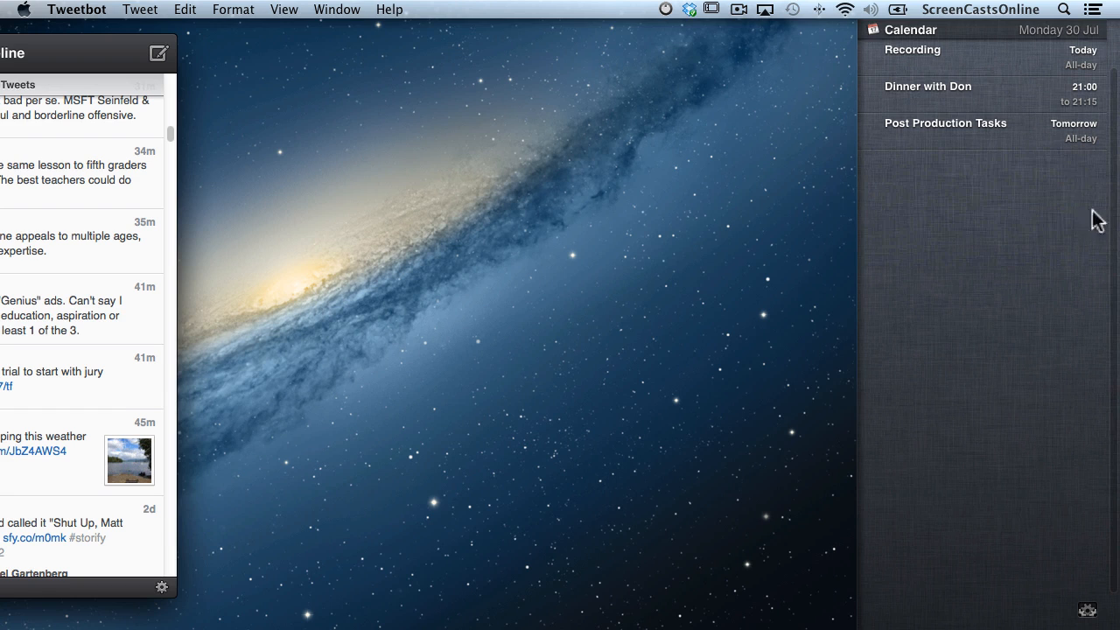
click(1088, 610)
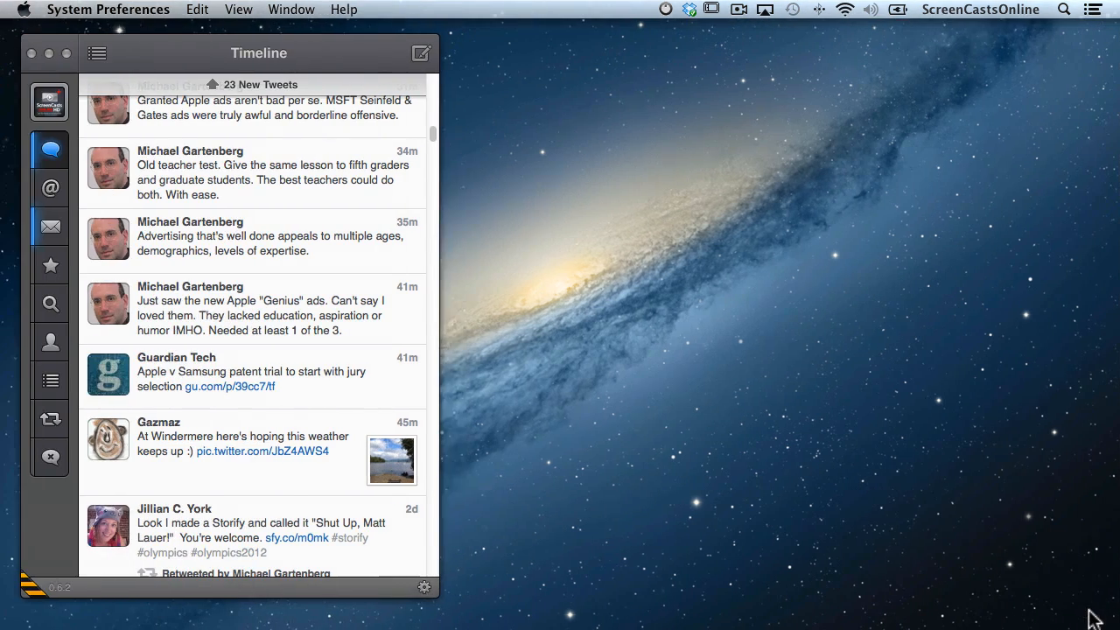
Check Tweetbot's Banners alert style in Notifications preferences, then close System Preferences.
scroll(641, 308, down, 3)
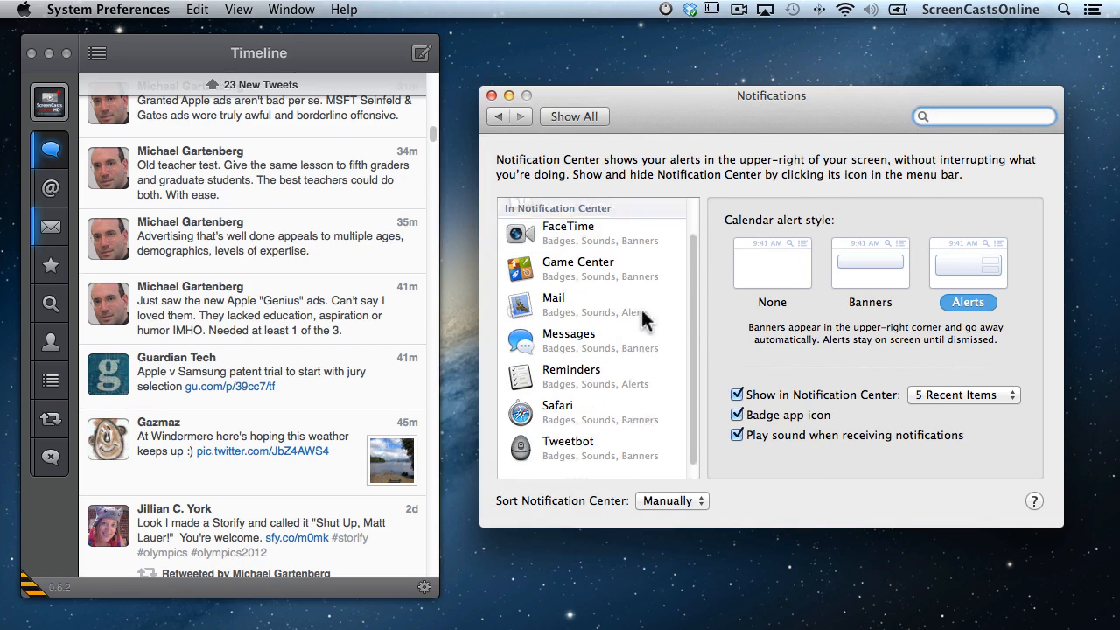
click(568, 434)
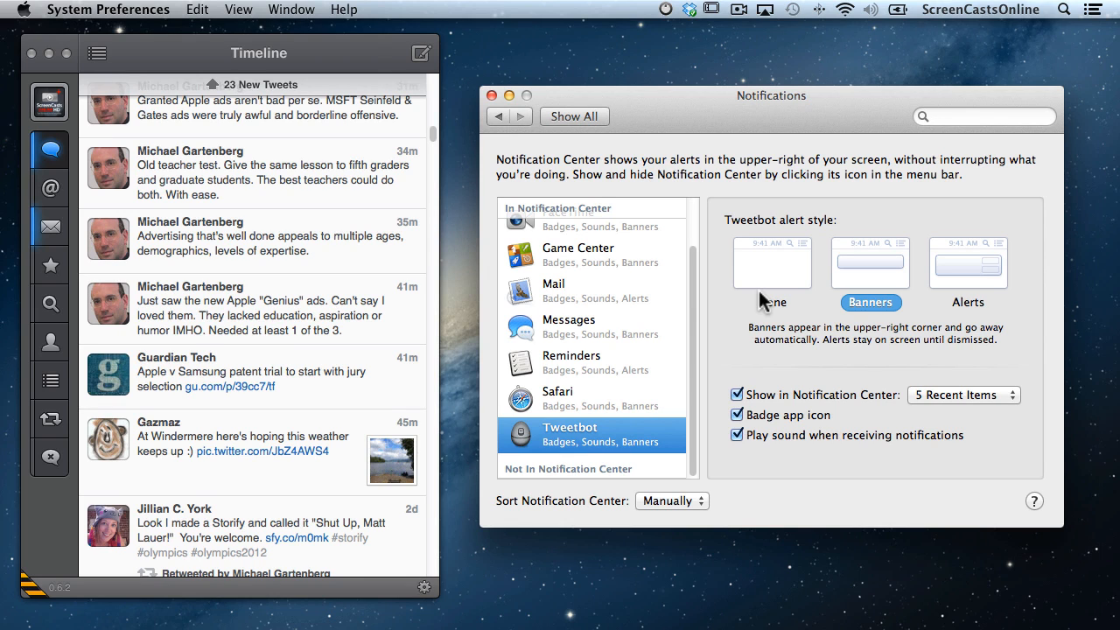
click(492, 96)
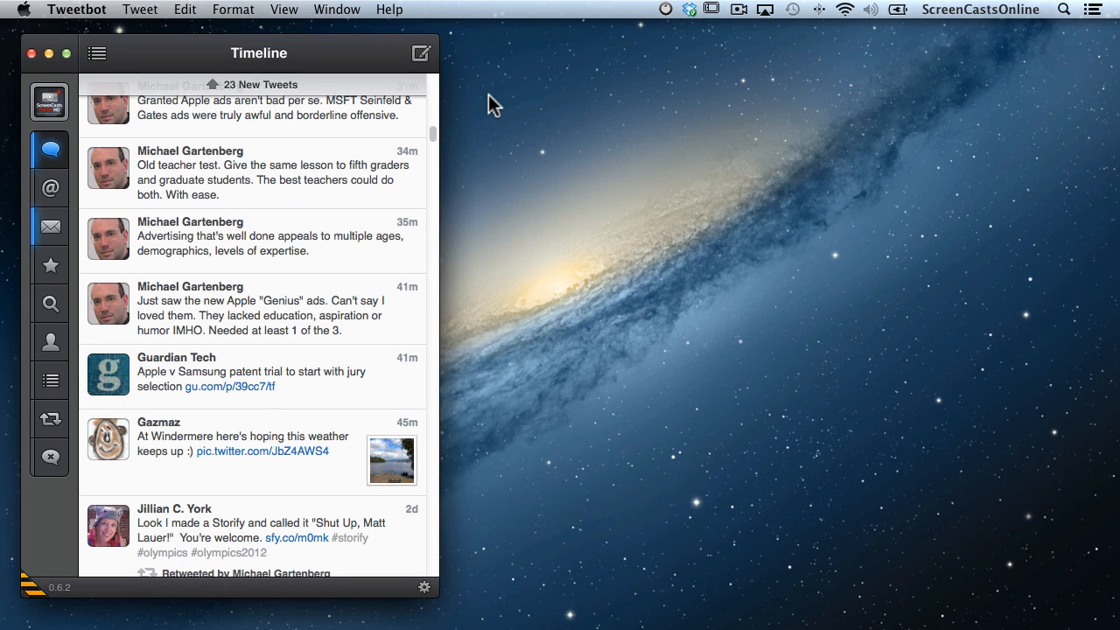
Briefly pause Show Alerts and Banners, switch it back on, and close Notification Center.
scroll(488, 95, right, 5)
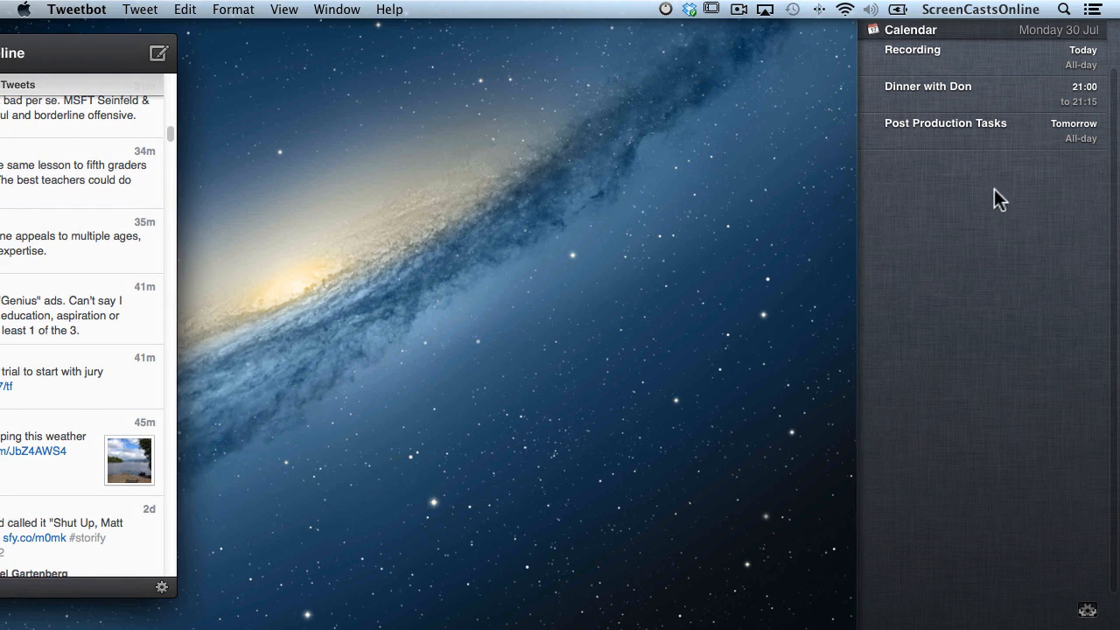
scroll(1004, 278, up, 3)
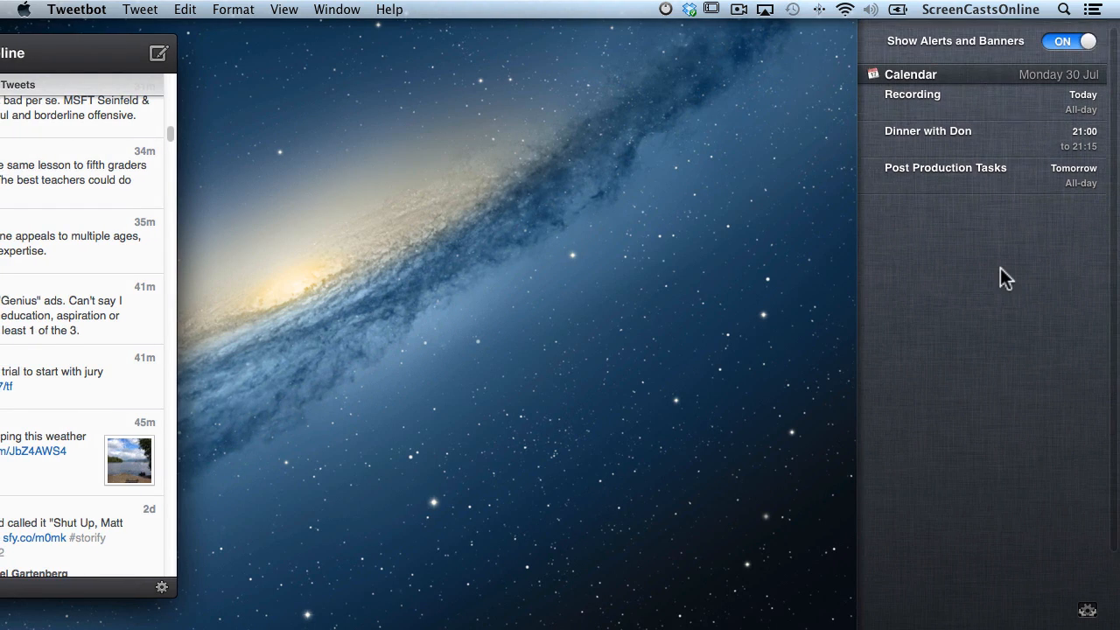
click(1062, 44)
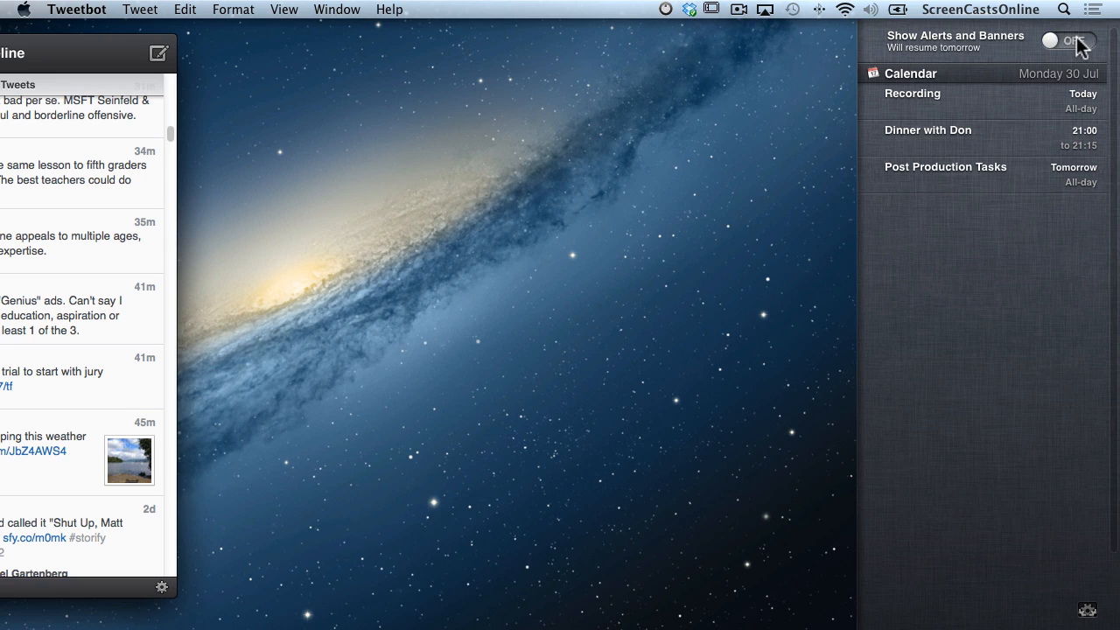
click(1079, 43)
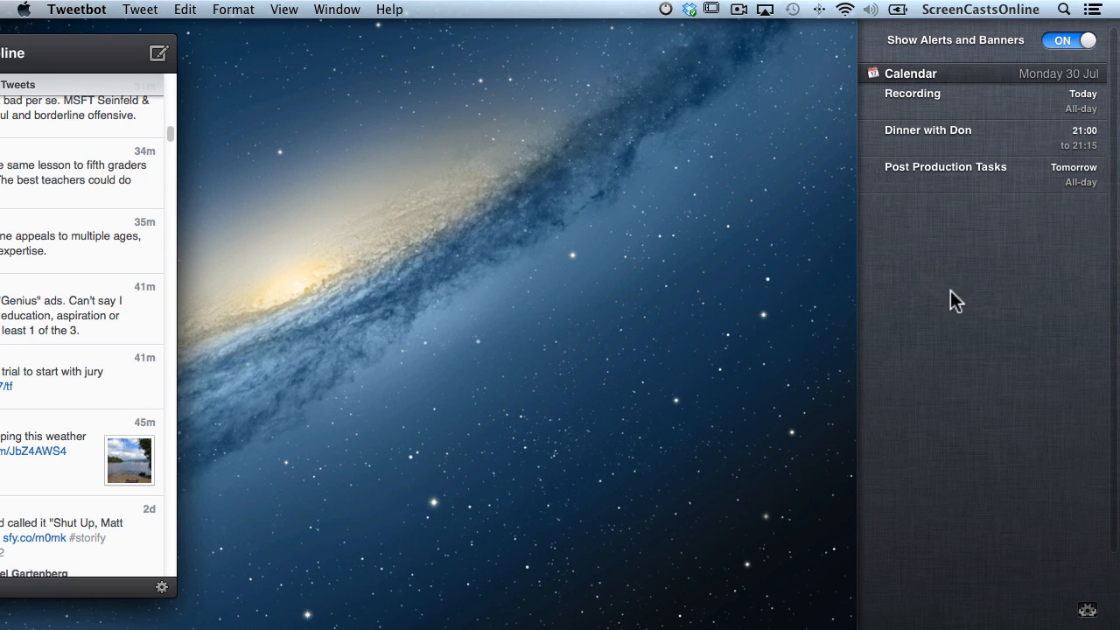
scroll(955, 288, left, 5)
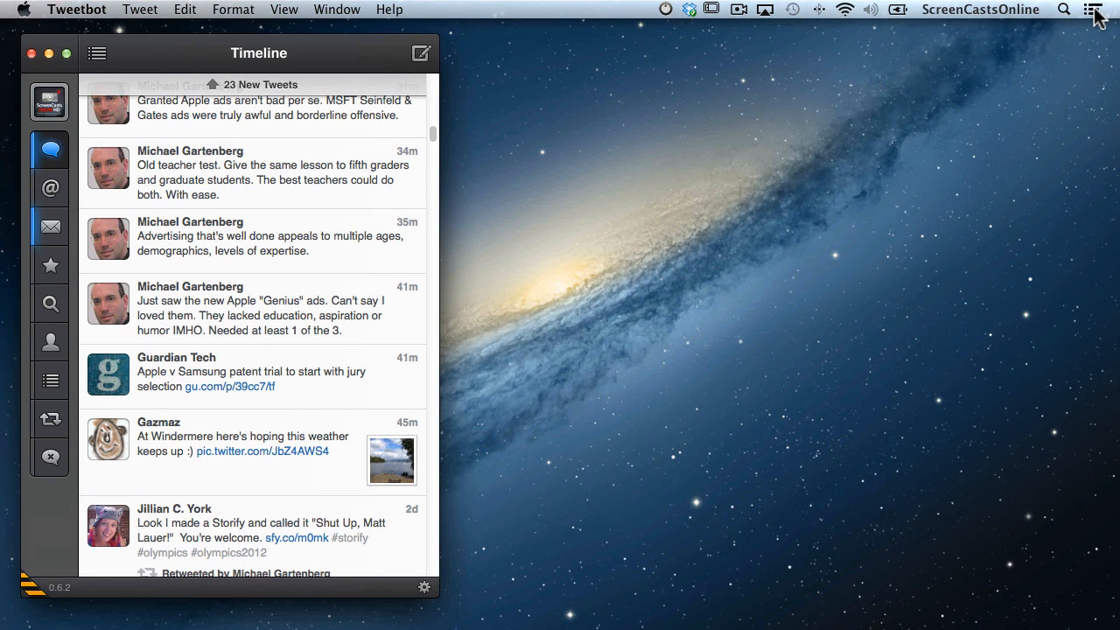
alt+click(1095, 12)
alt+click(1095, 8)
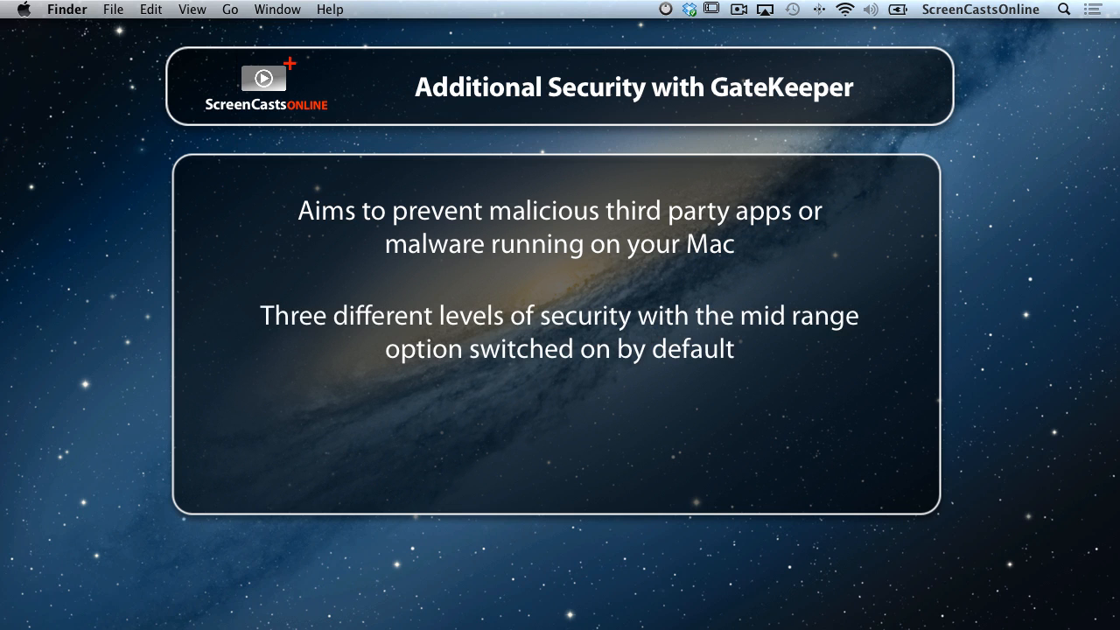
Switch to System Preferences and open the Security & Privacy pane.
key(super+Tab)
key(super+Tab)
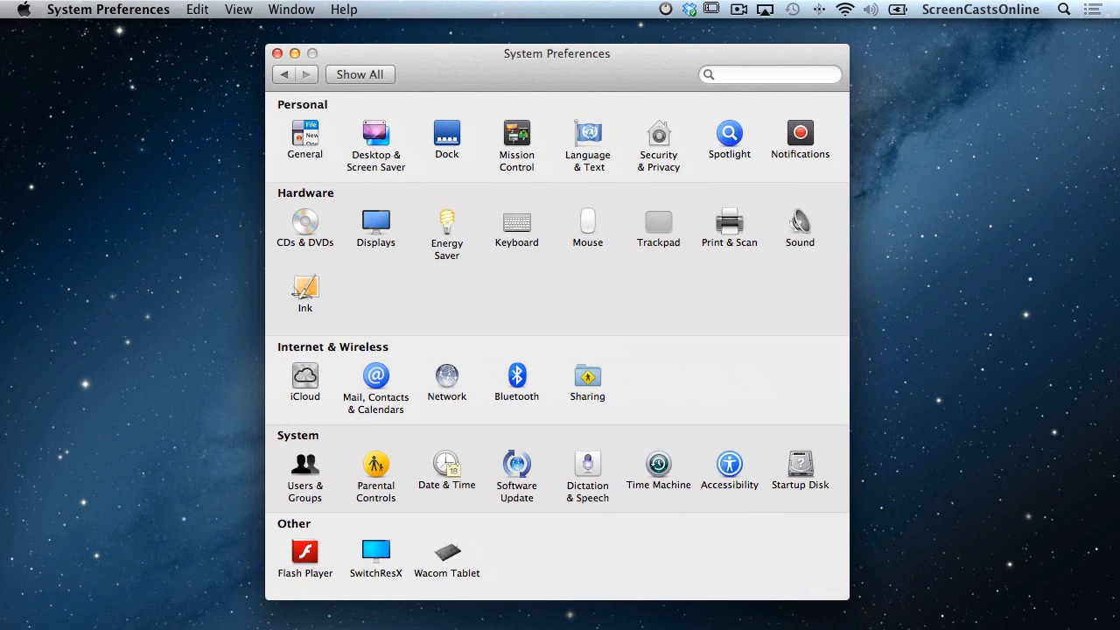
click(657, 137)
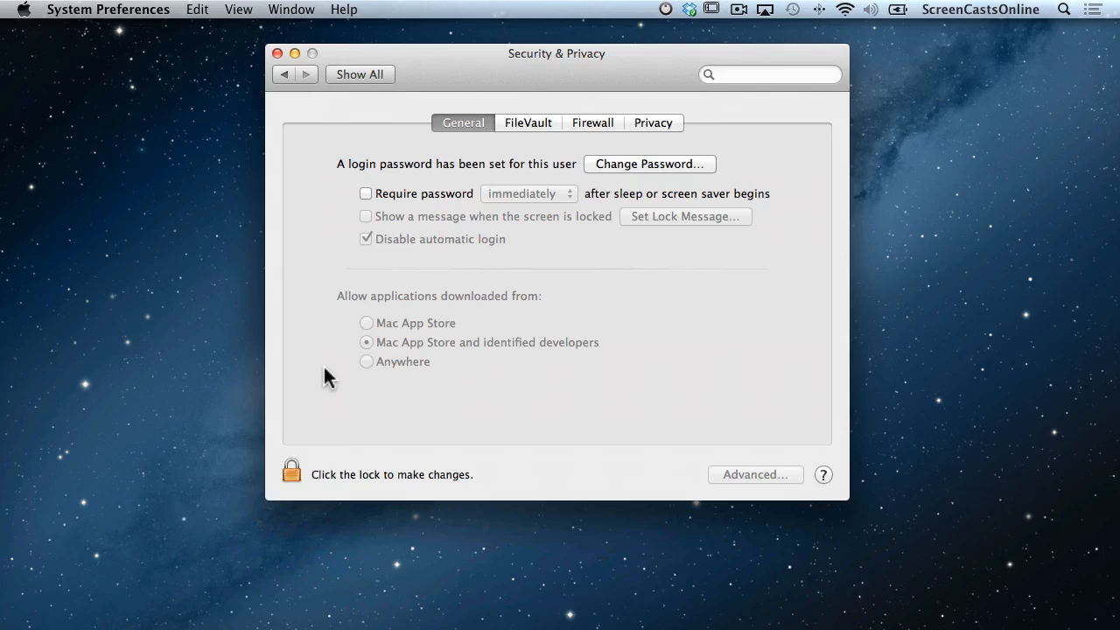
Unlock Security & Privacy with the admin password, keeping App Store and identified developers allowed, then minimize it.
click(291, 471)
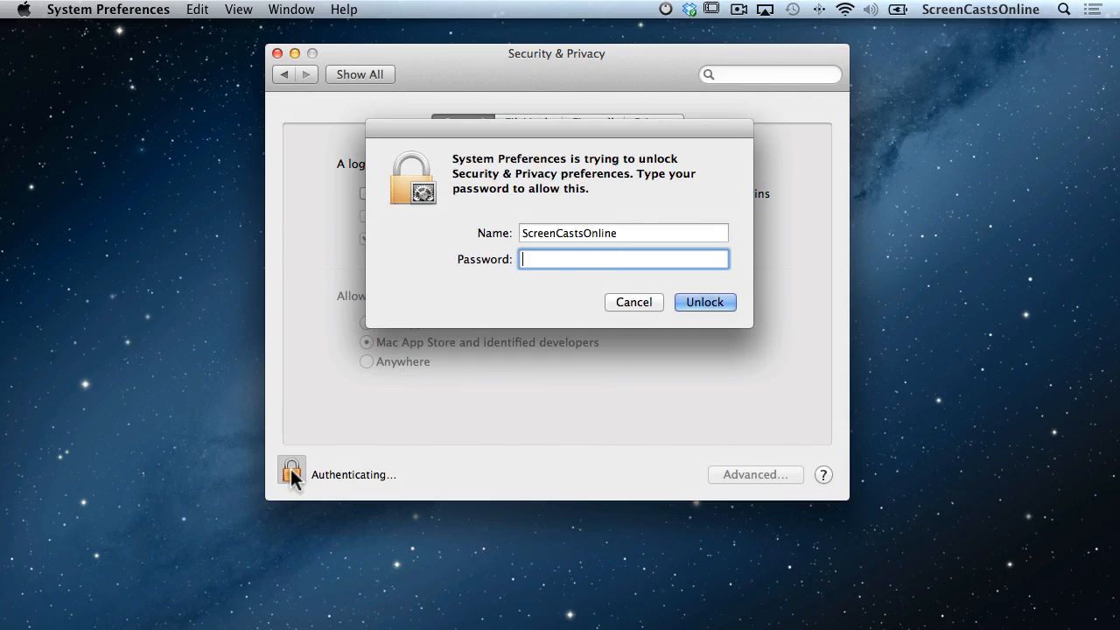
text(********)
key(Return)
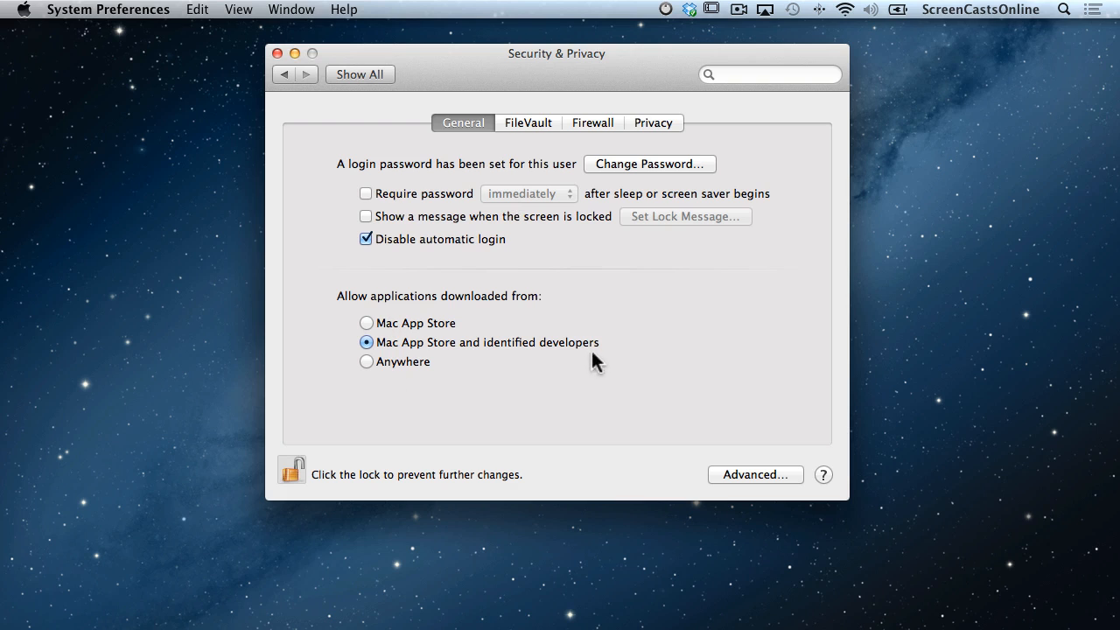
click(295, 54)
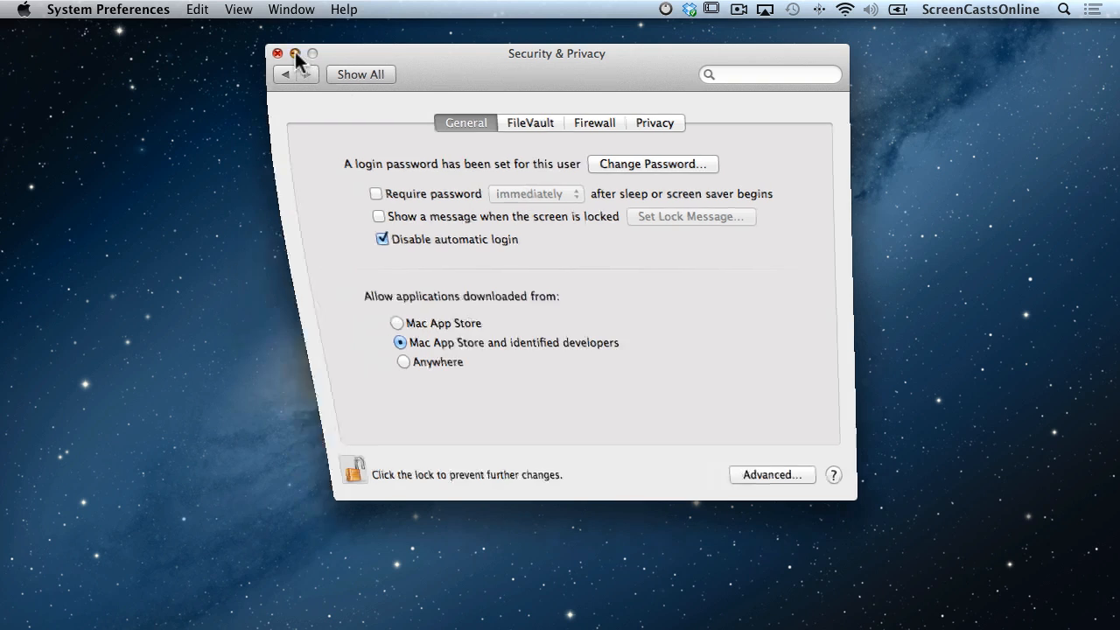
Try launching Lillipot from Applications and dismiss Gatekeeper's unidentified-developer warning.
key(super+Tab)
key(super+Tab)
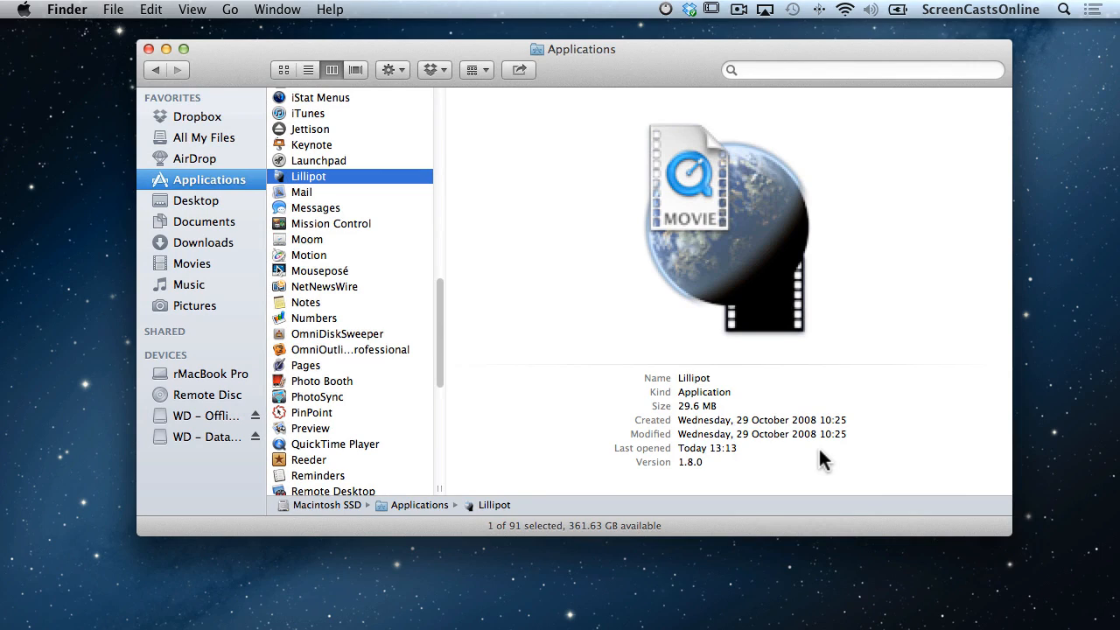
double_click(316, 180)
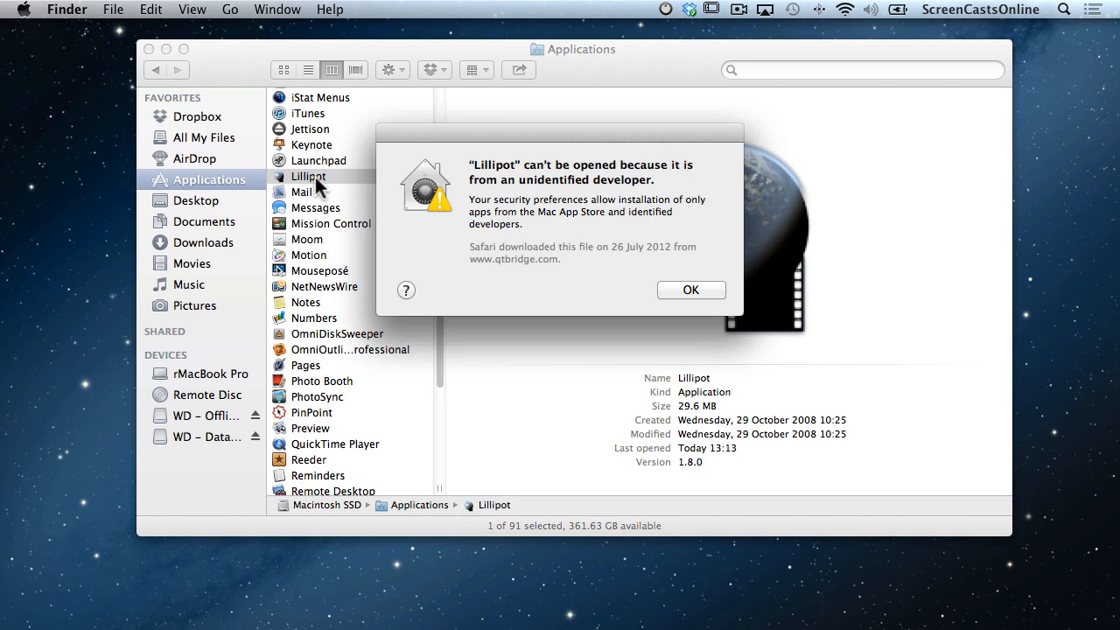
click(690, 289)
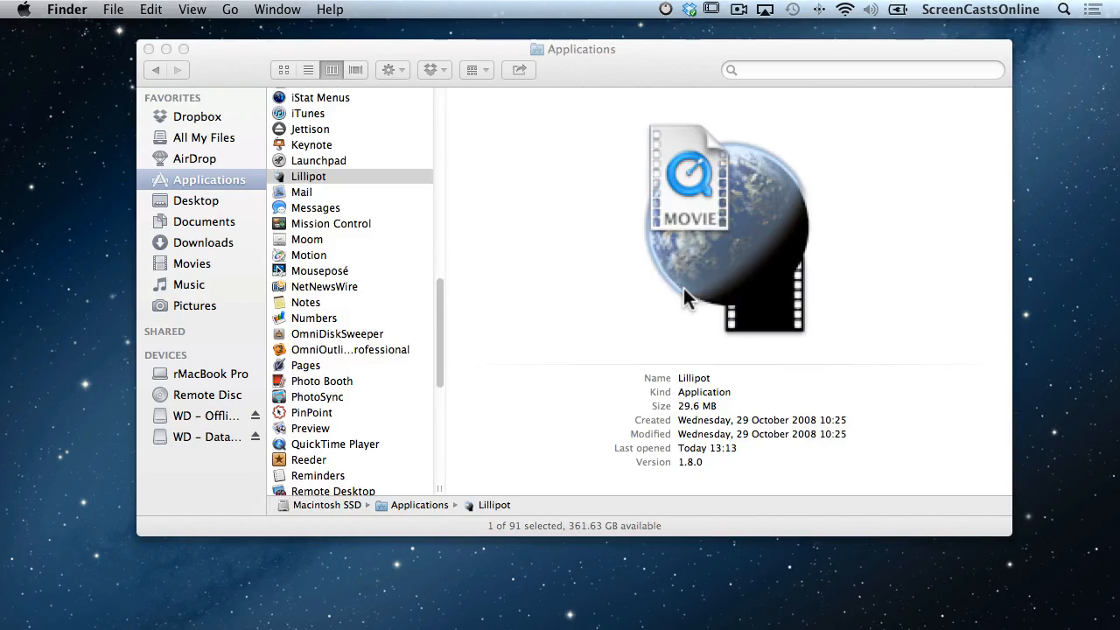
Return to System Preferences and close the Security & Privacy window.
key(super+Tab)
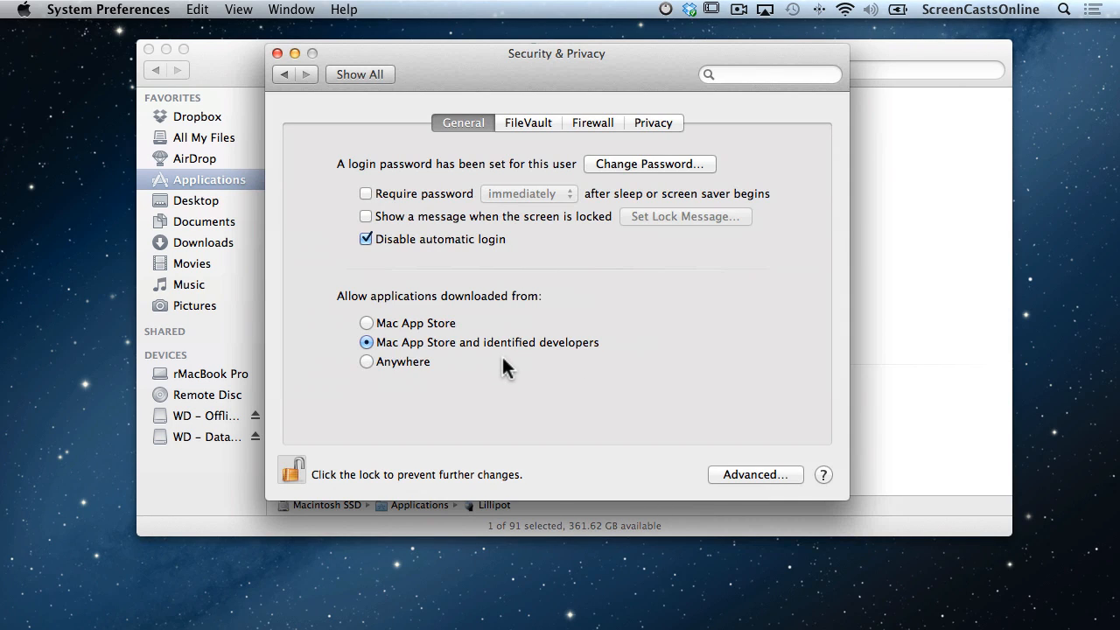
click(277, 54)
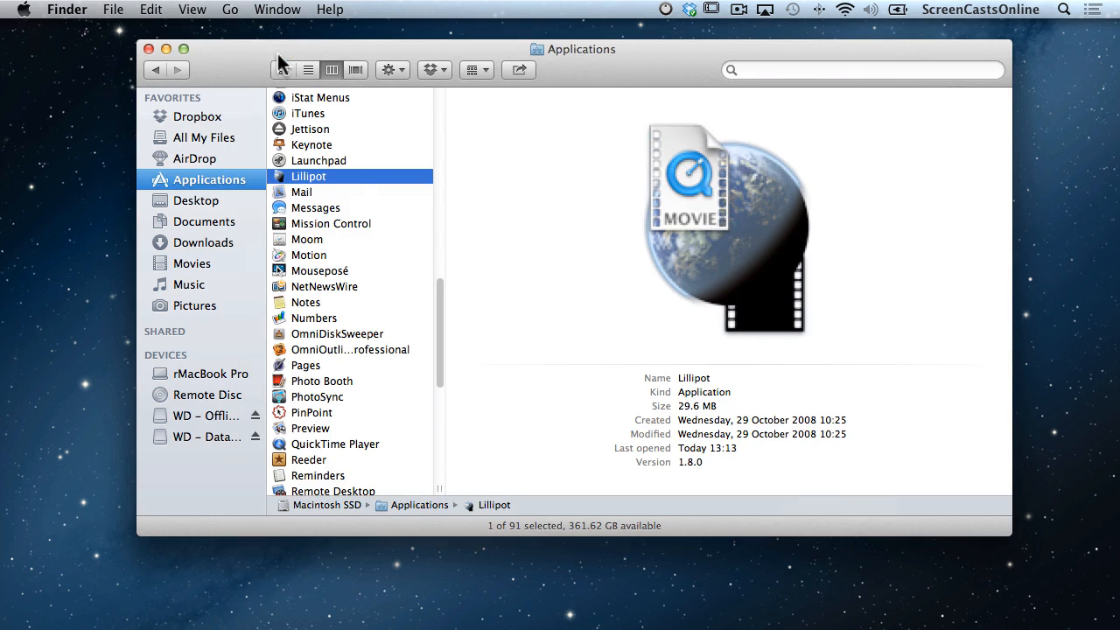
Open Lillipot through its context menu, confirming the unidentified-developer dialog.
right_click(361, 179)
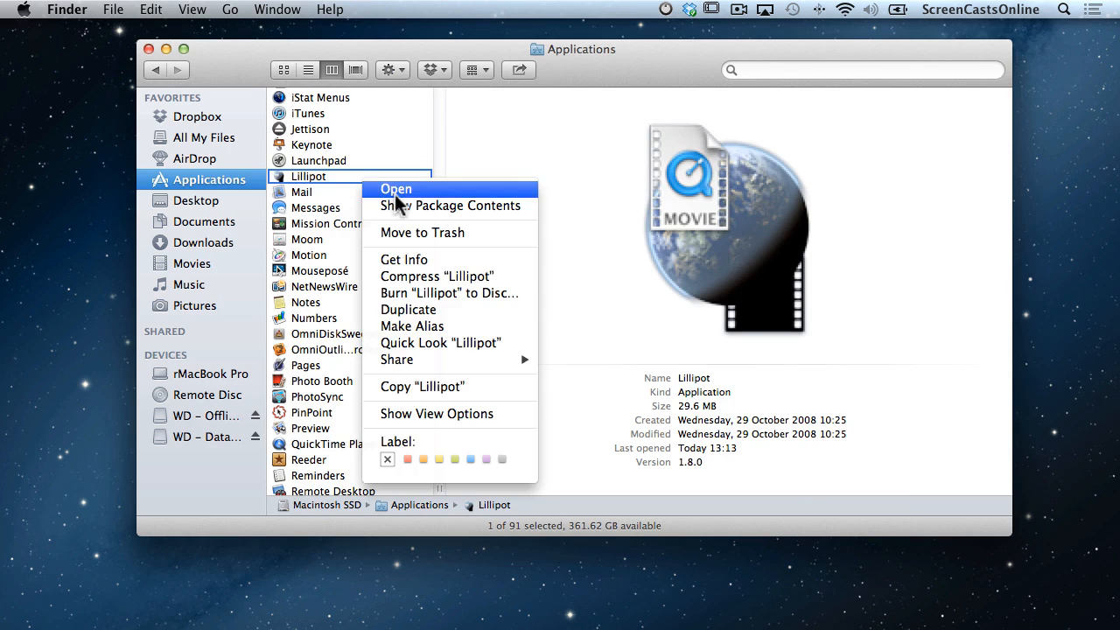
click(390, 191)
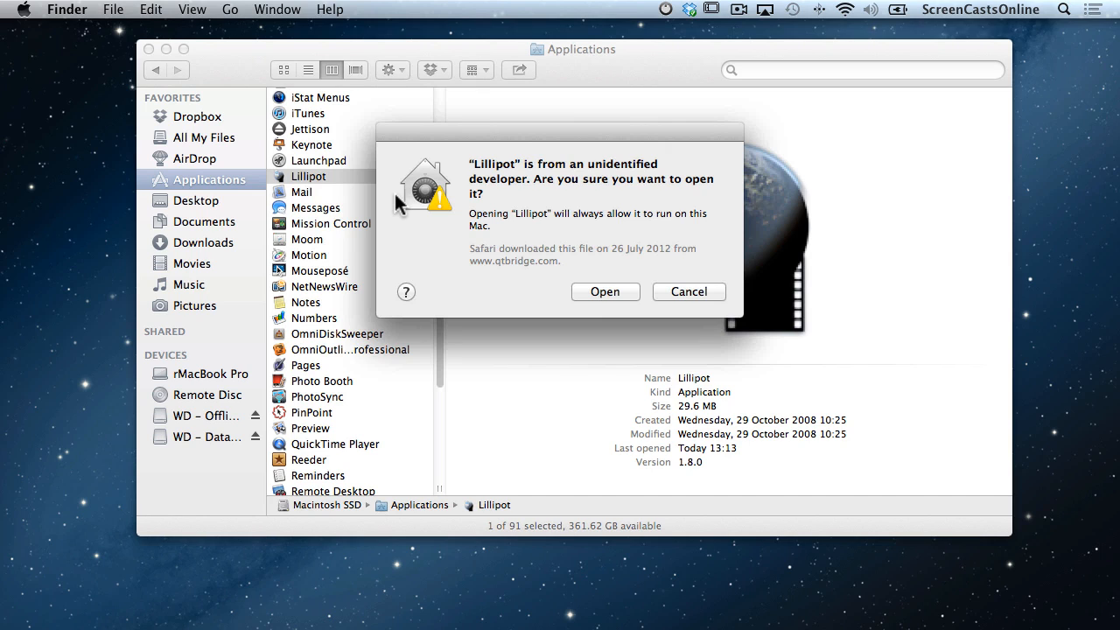
click(604, 294)
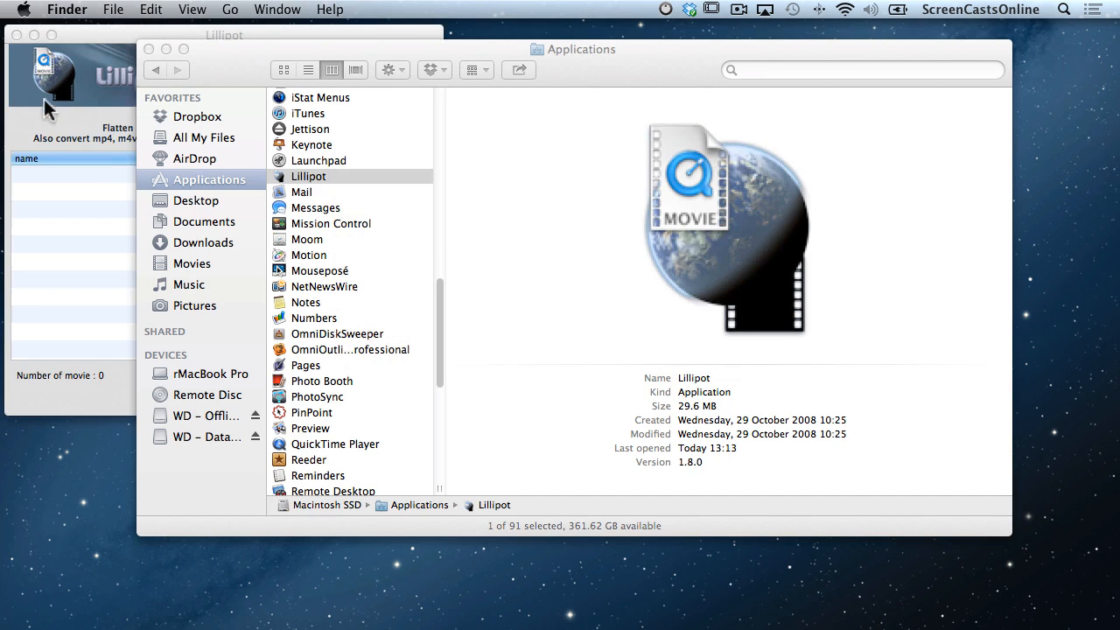
Close Lillipot, relaunch it by double-clicking to confirm it opens directly, then close it again.
click(35, 79)
click(16, 35)
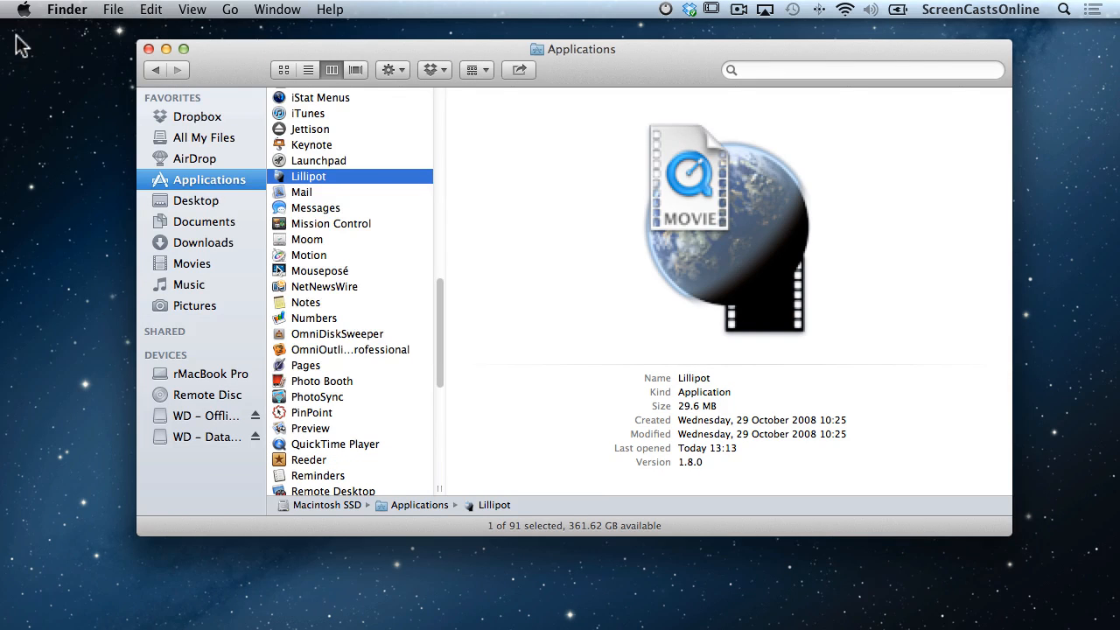
double_click(321, 177)
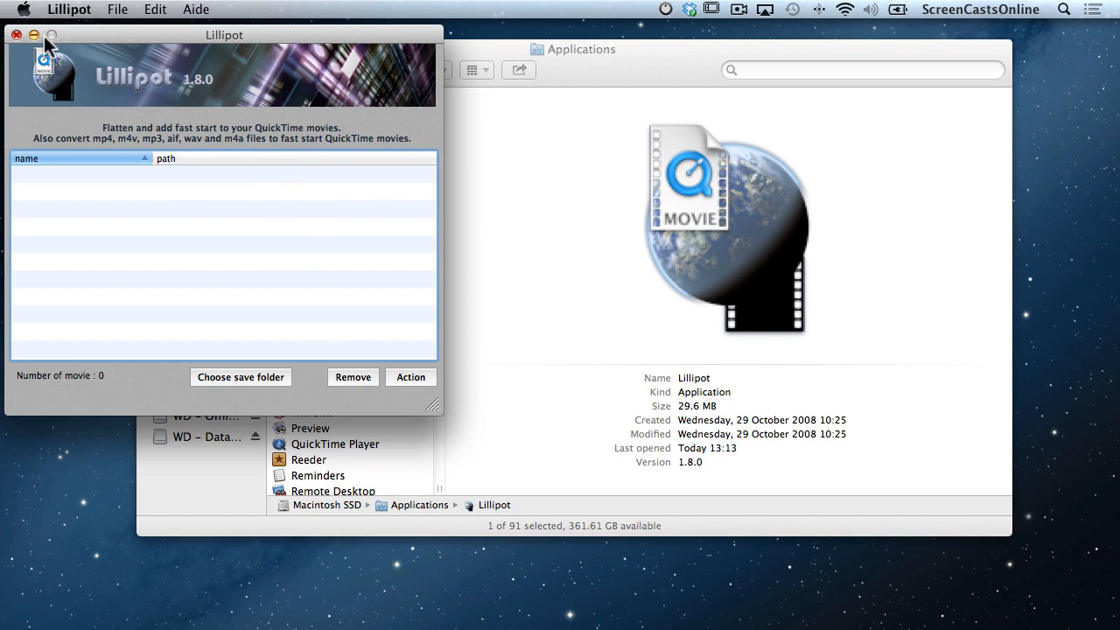
click(16, 35)
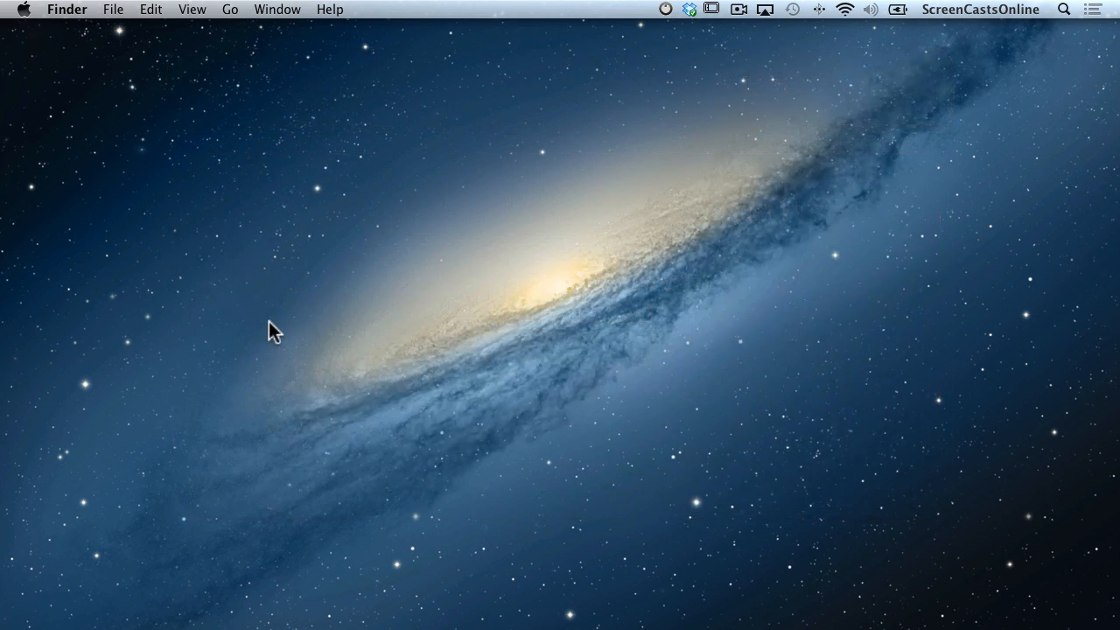
Launch System Preferences via Spotlight search 'sys' and browse the iCloud pane's synced services.
key(super+space)
text(sys)
key(Return)
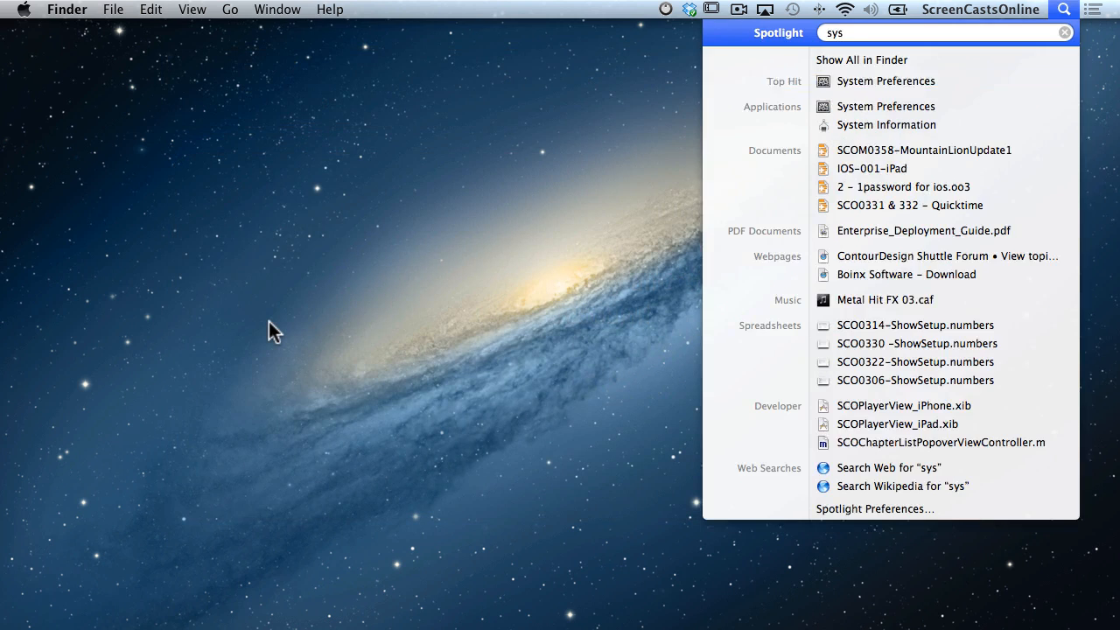
click(311, 374)
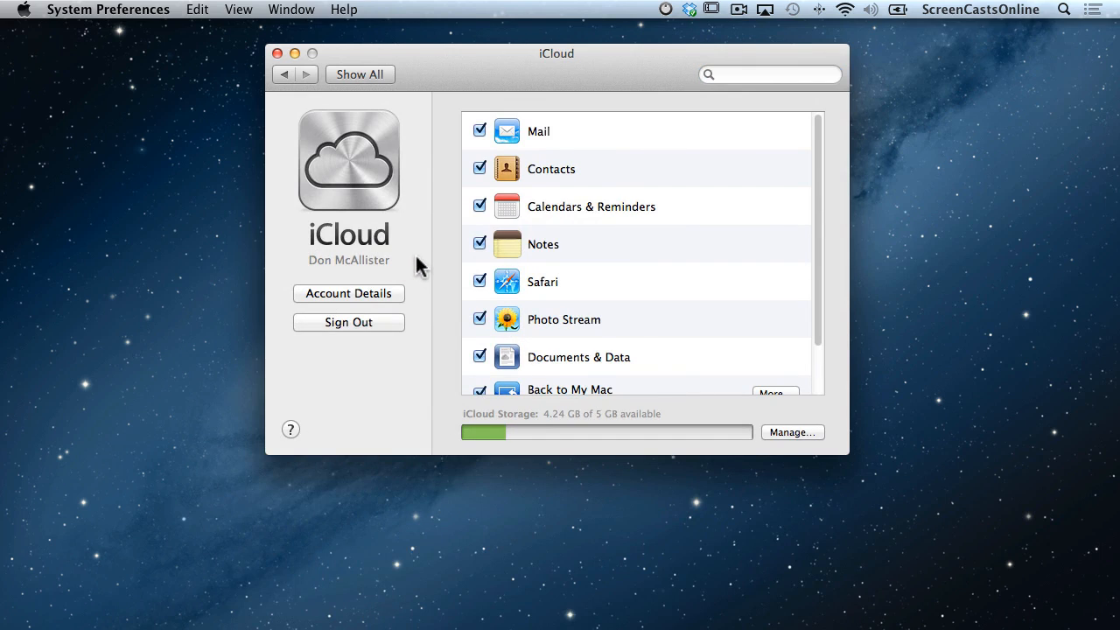
scroll(629, 349, down, 2)
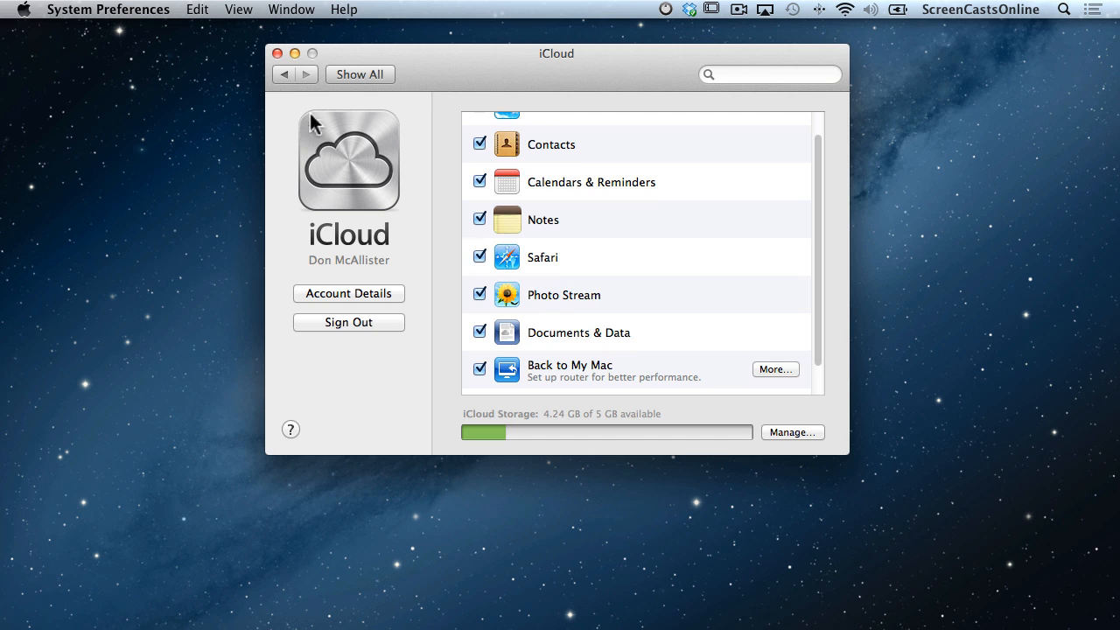
Close System Preferences and launch TextEdit from Spotlight, showing its empty iCloud document browser.
click(277, 54)
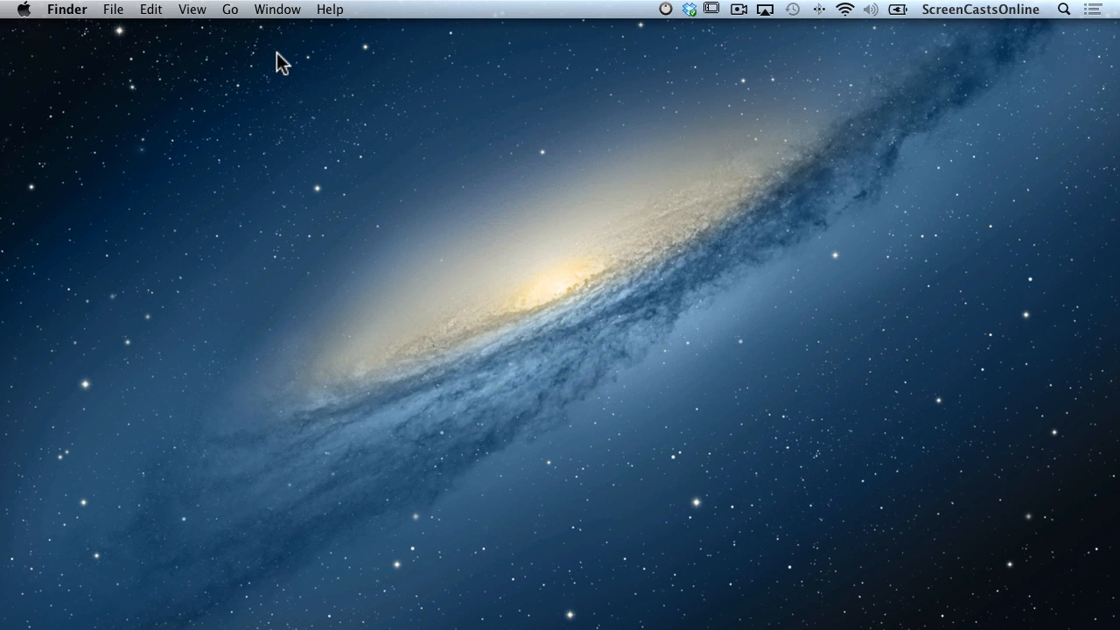
key(super+space)
text(text)
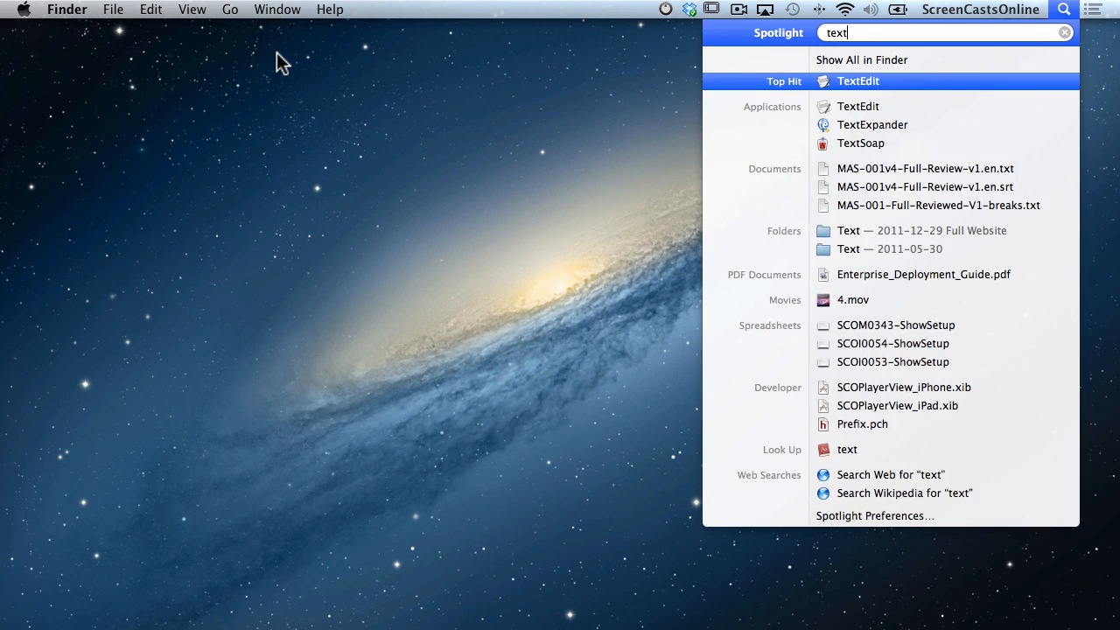
key(Return)
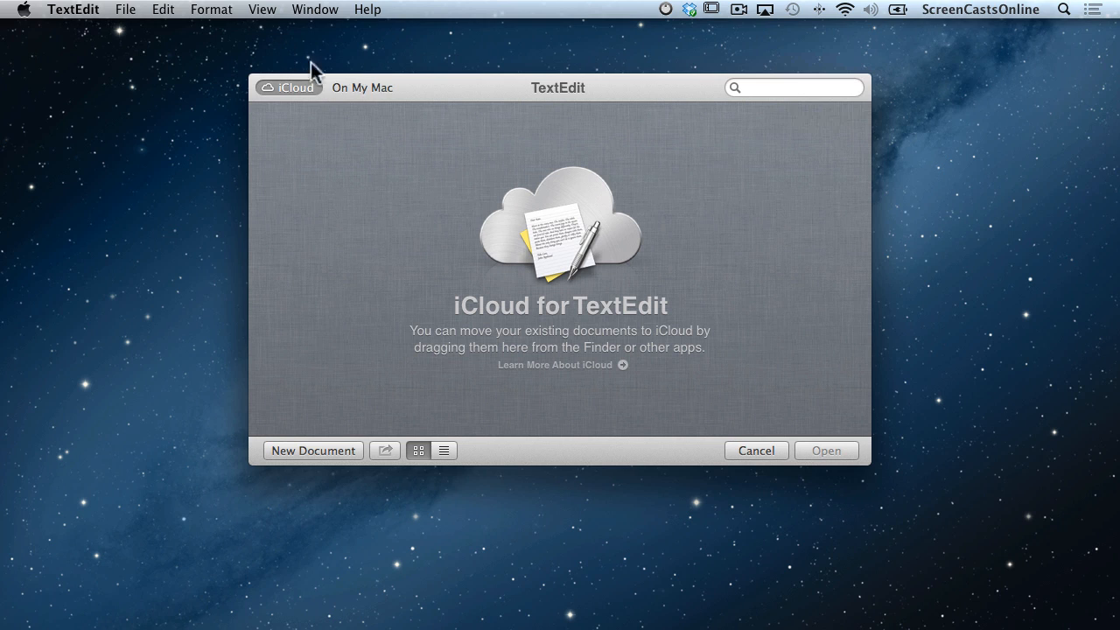
Glance at the On My Mac documents, then start a new document with pasted sample text.
click(361, 88)
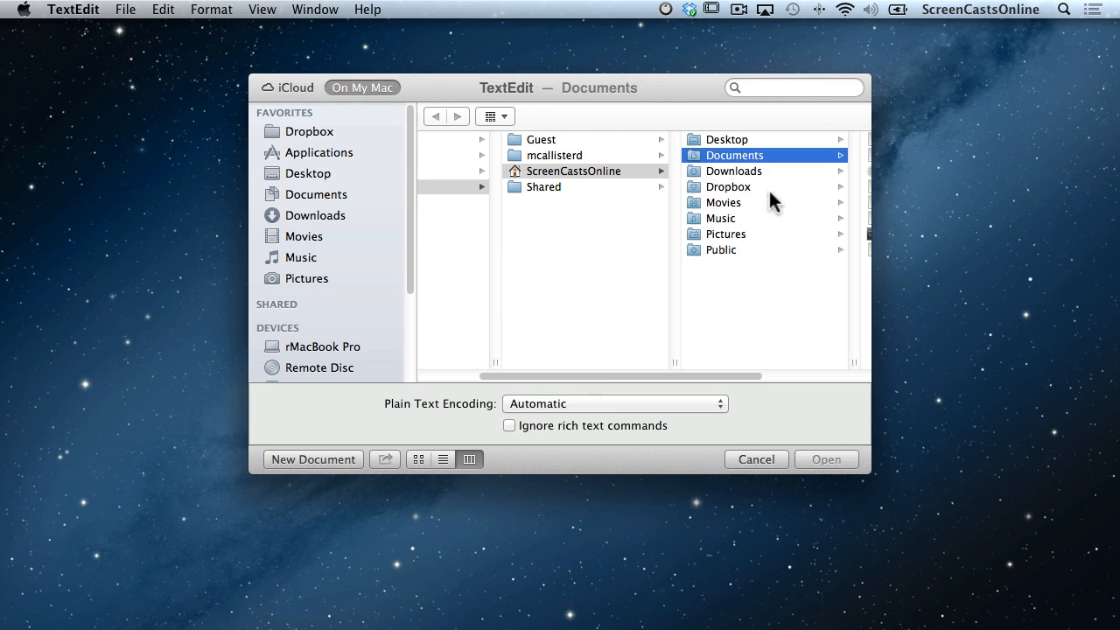
drag(720, 376, 840, 378)
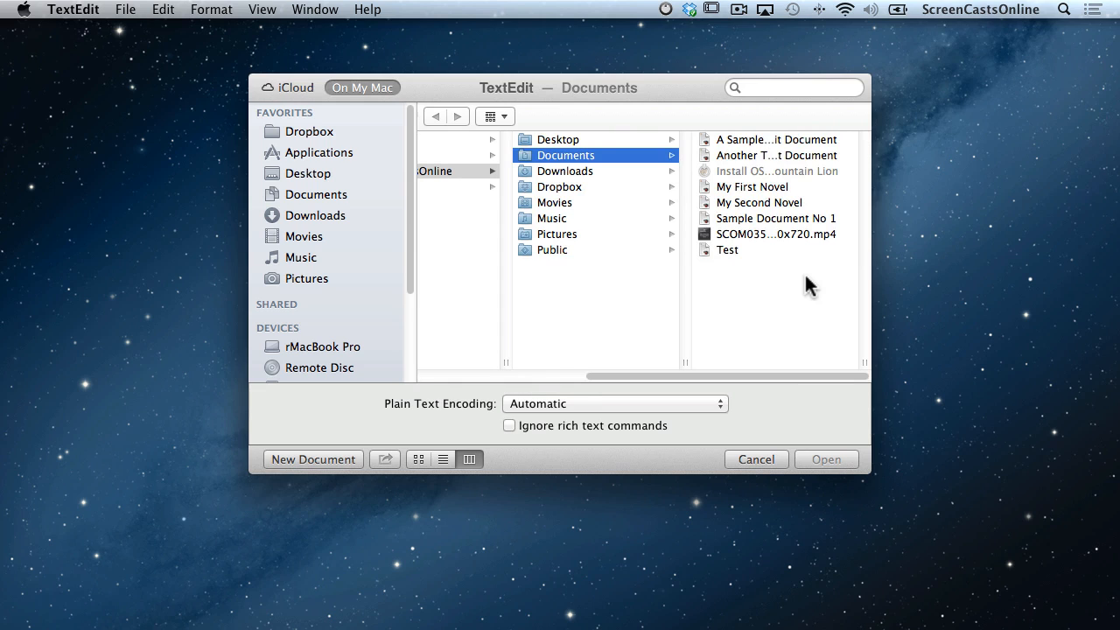
click(306, 86)
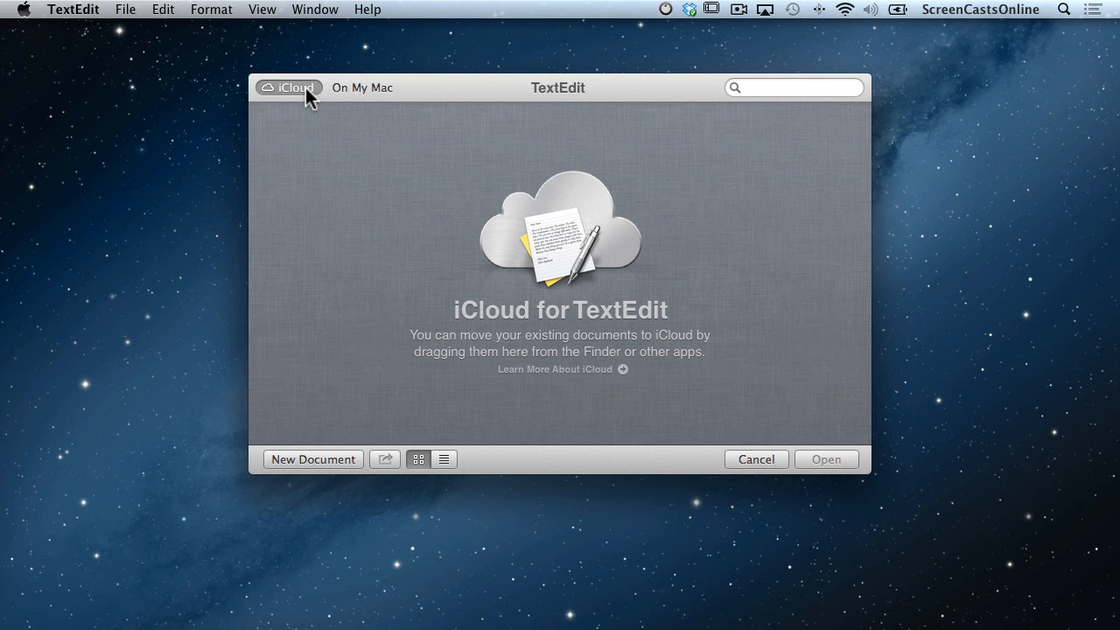
click(325, 457)
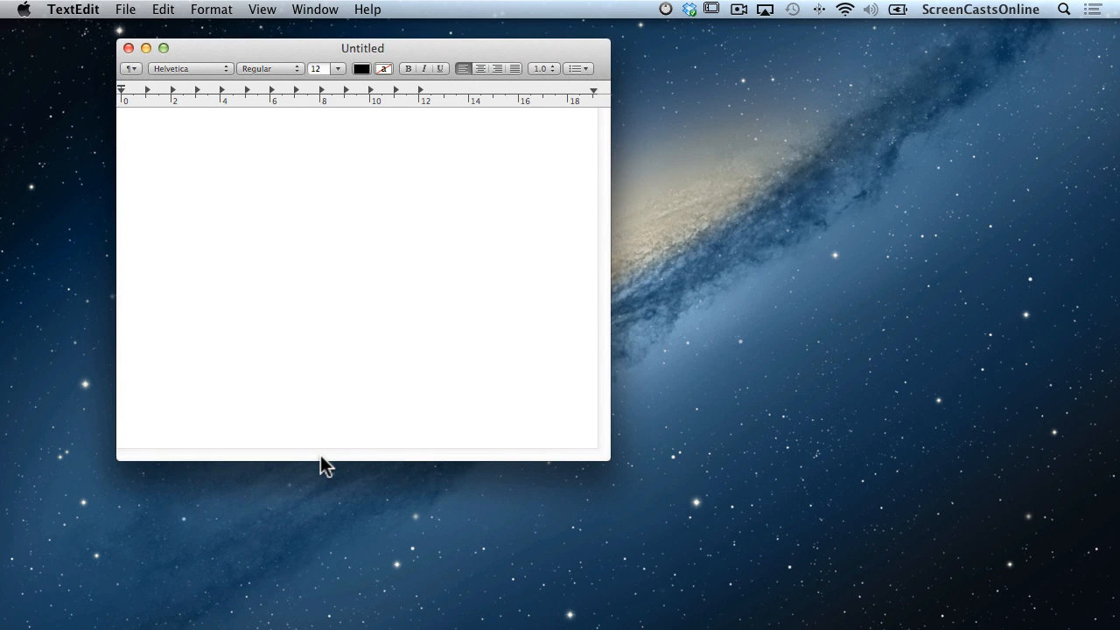
key(super+v)
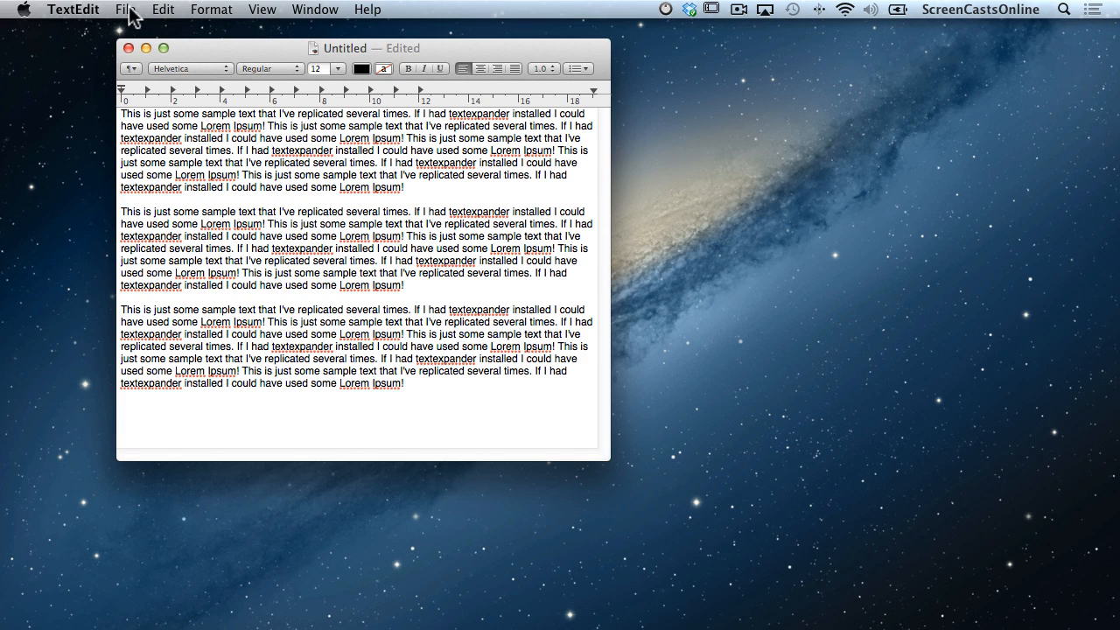
Save the document to iCloud as 'Random Text', then close its window.
click(127, 11)
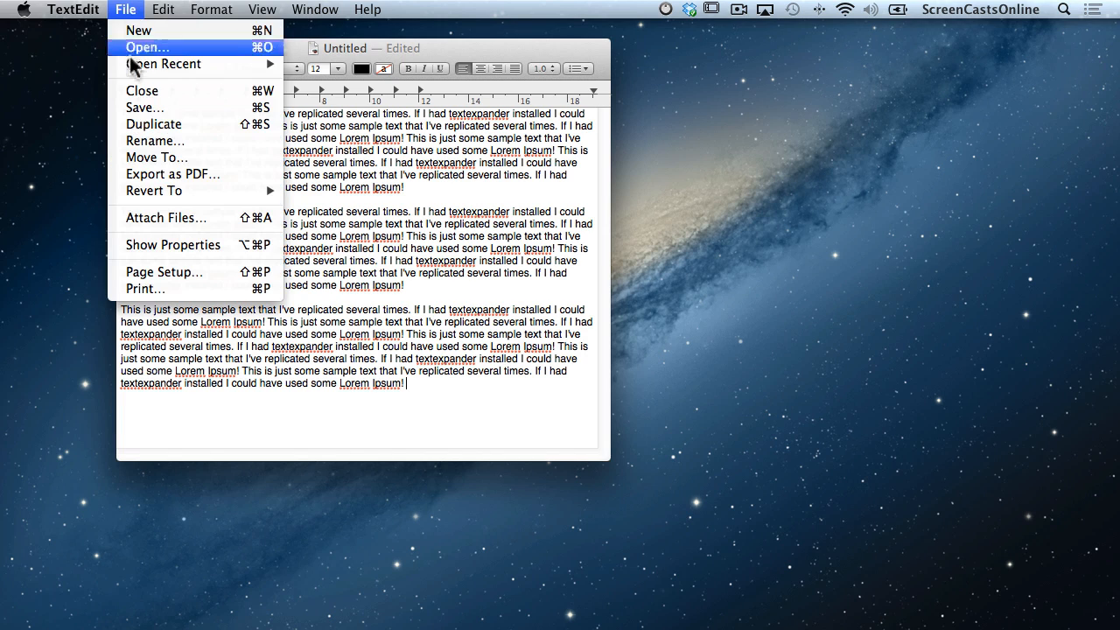
click(139, 104)
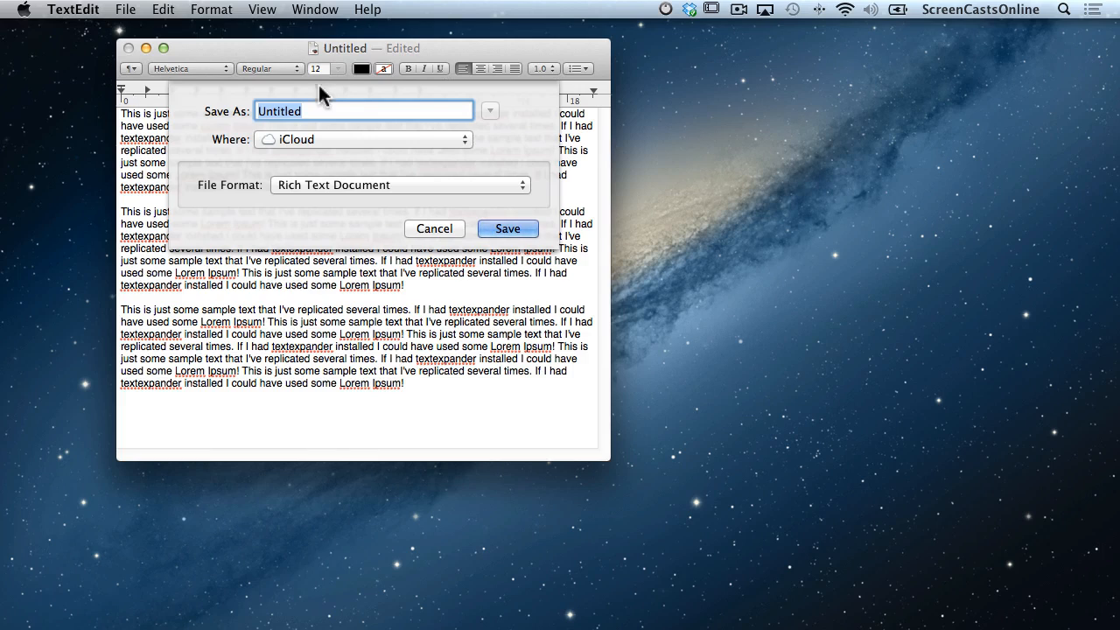
text(Random Texxt)
key(BackSpace)
key(BackSpace)
text(t)
click(448, 140)
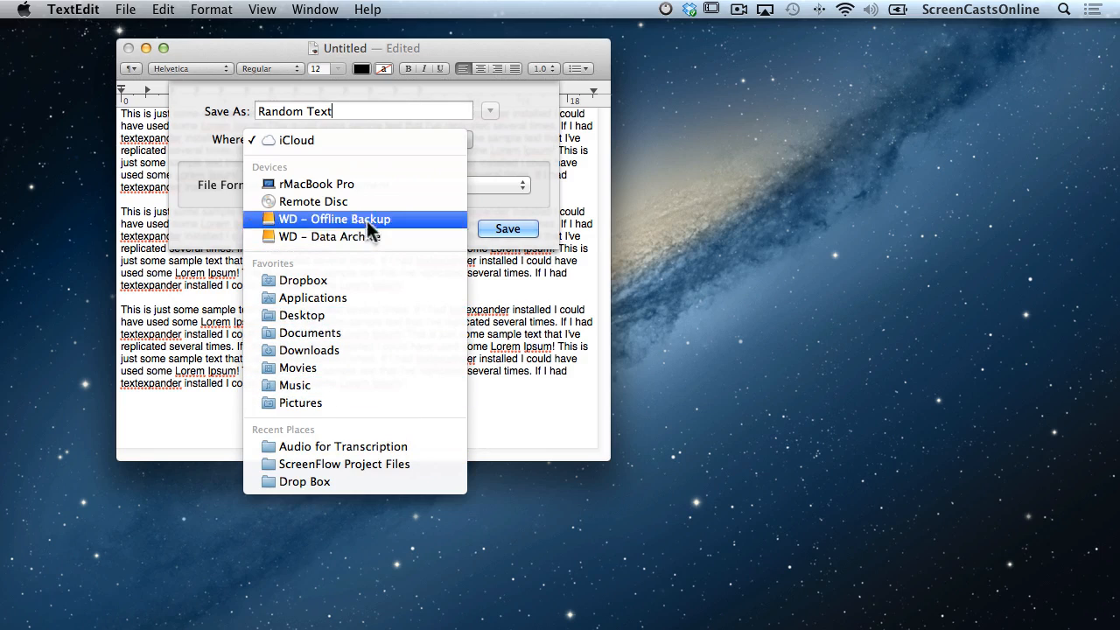
click(354, 313)
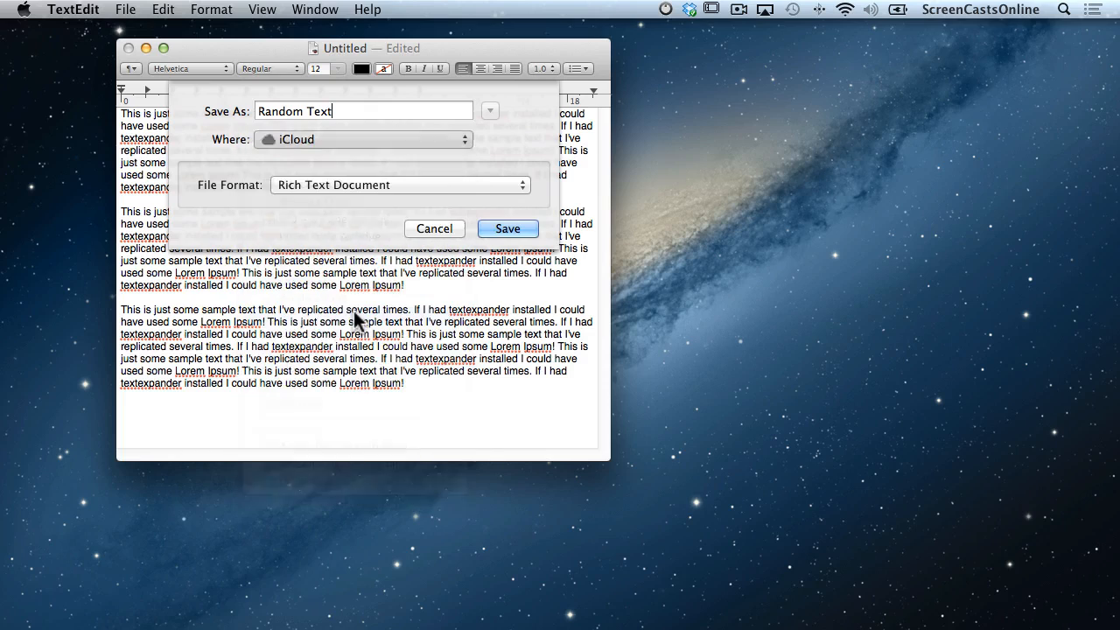
click(491, 110)
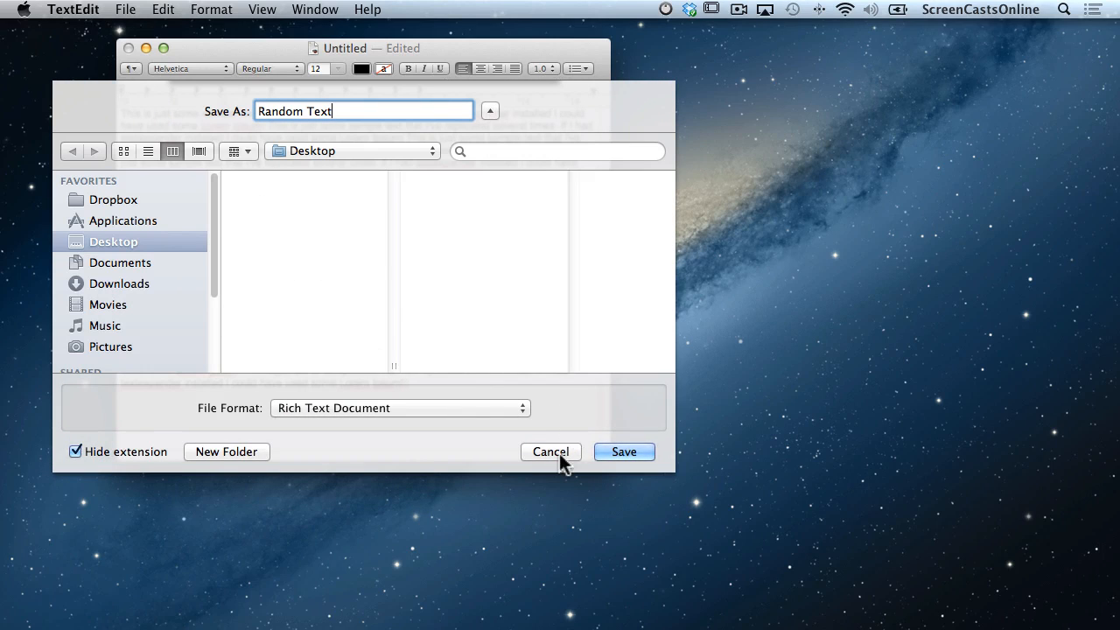
click(430, 152)
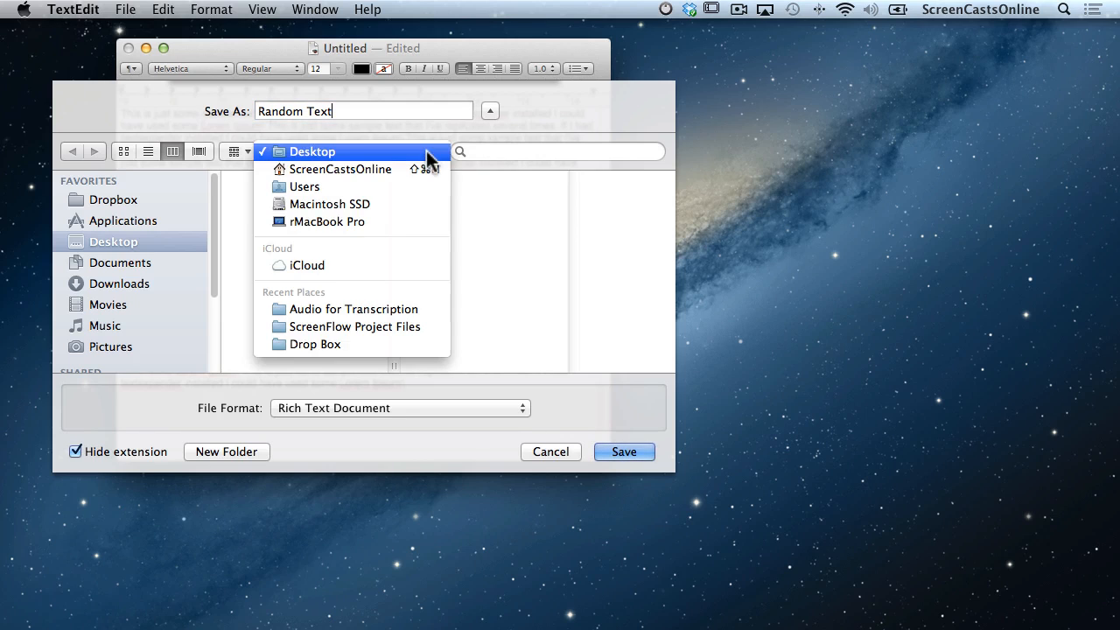
click(392, 263)
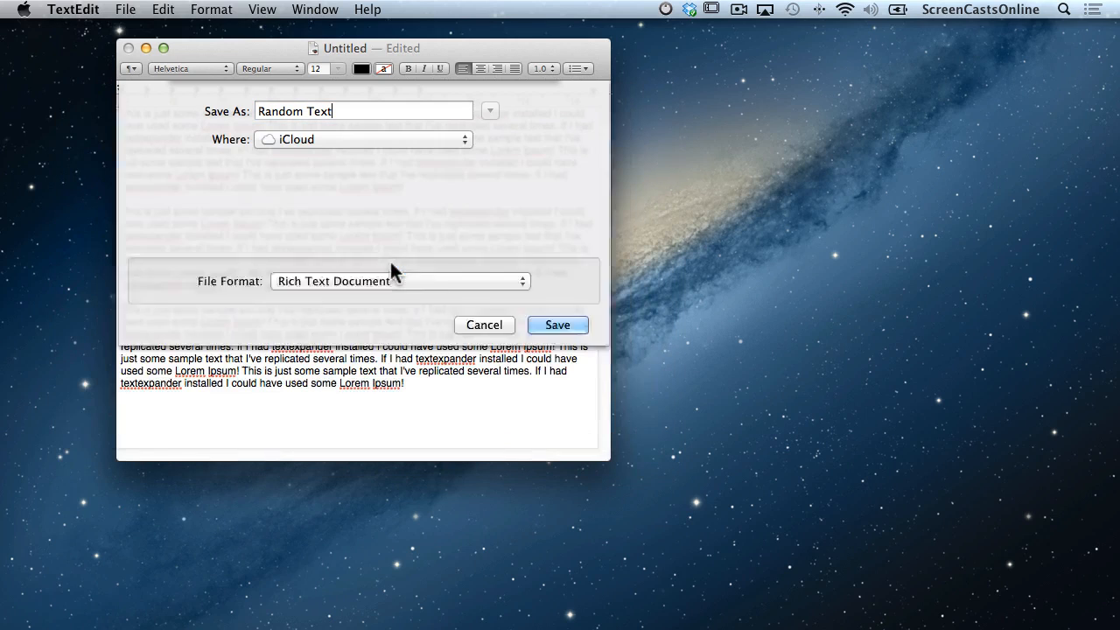
click(515, 232)
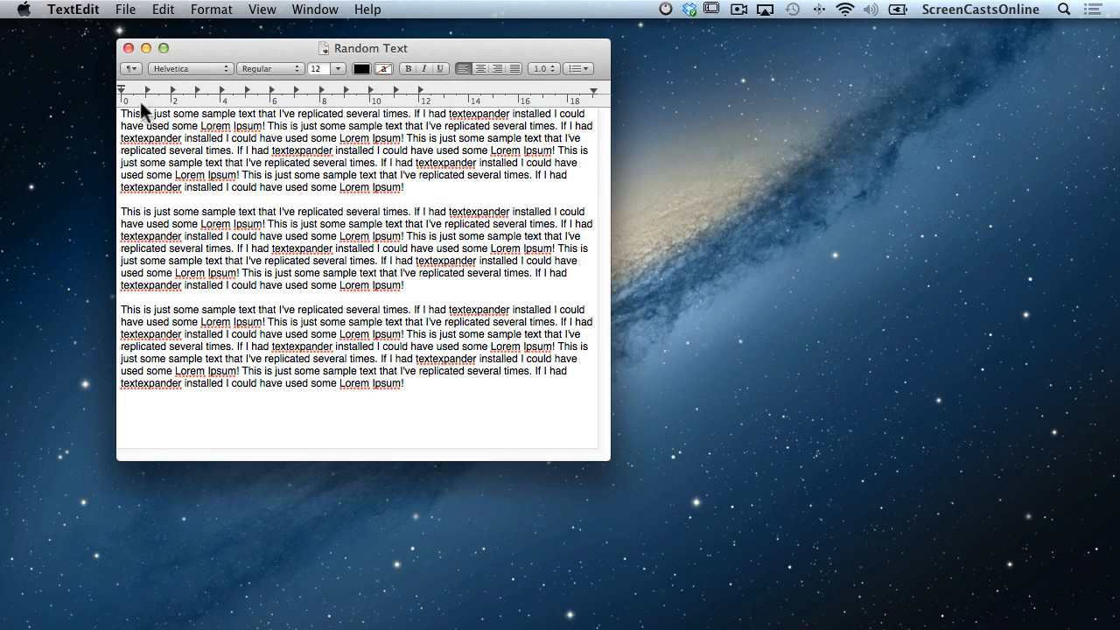
click(129, 48)
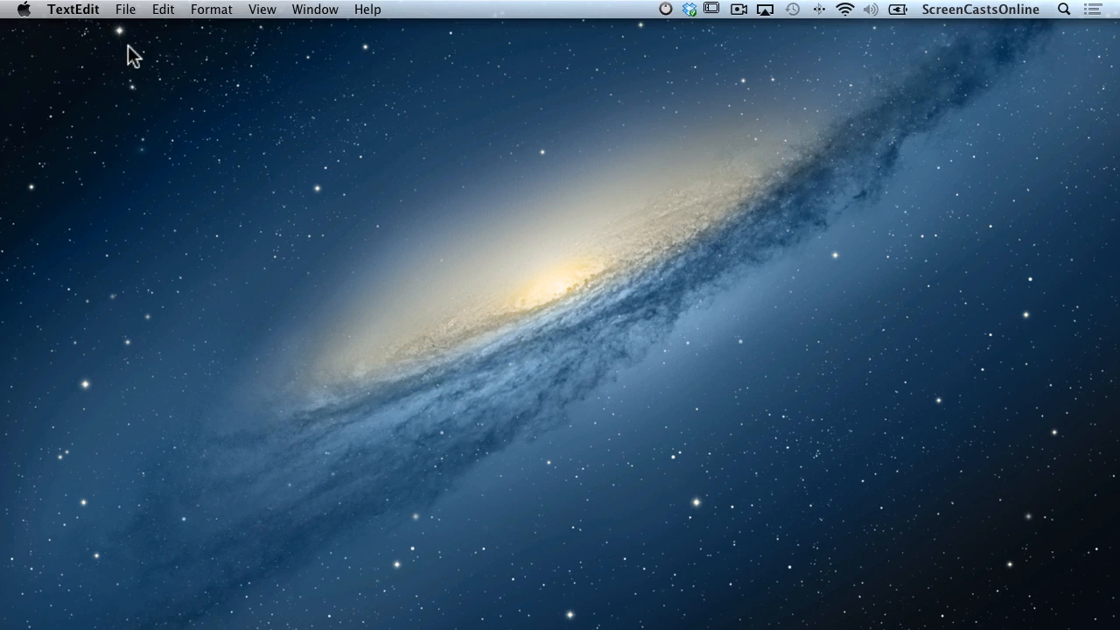
Reopen the Random Text document from the iCloud browser.
click(124, 9)
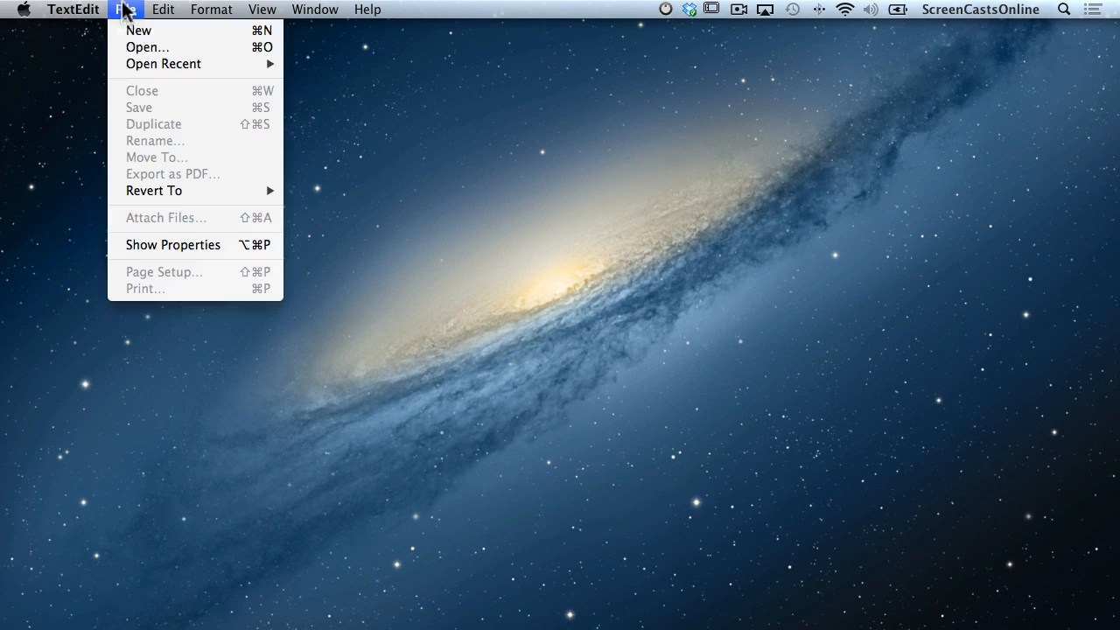
click(129, 48)
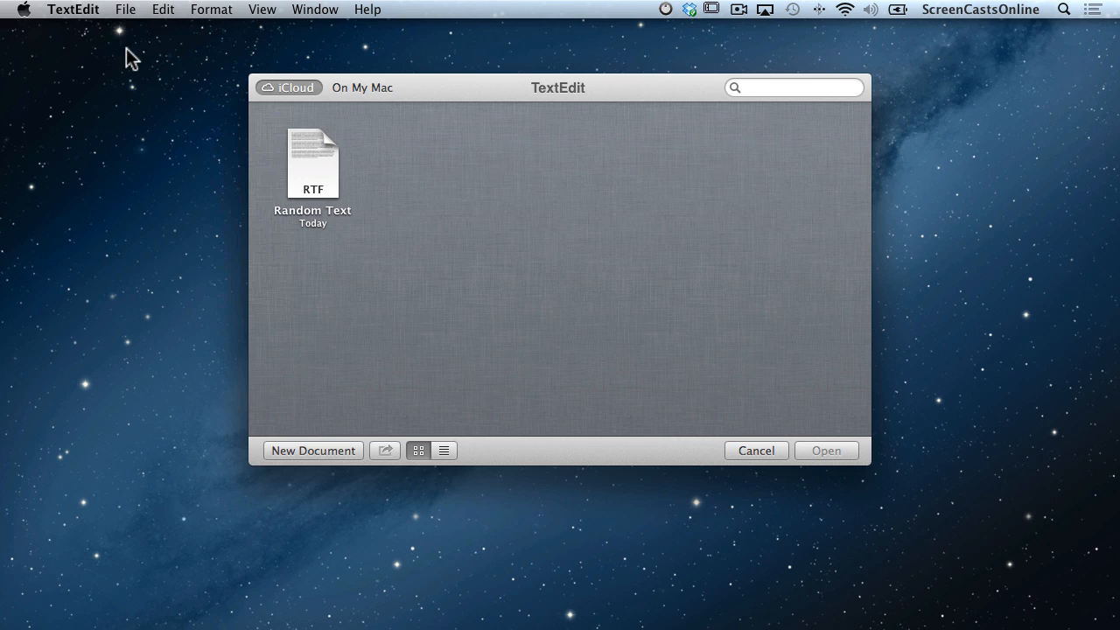
click(301, 178)
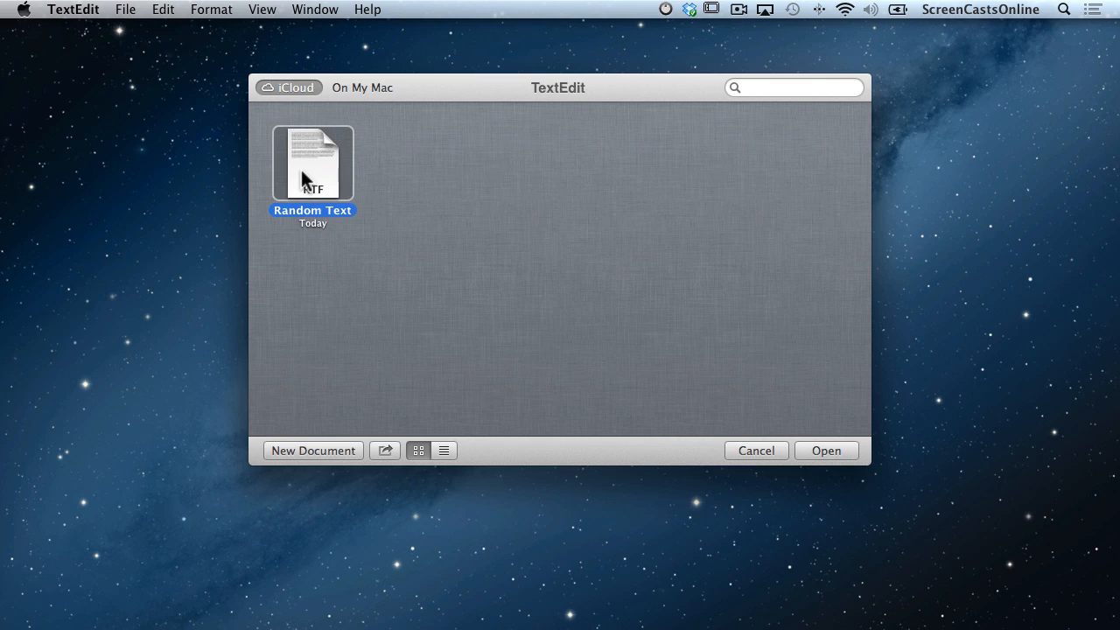
double_click(302, 178)
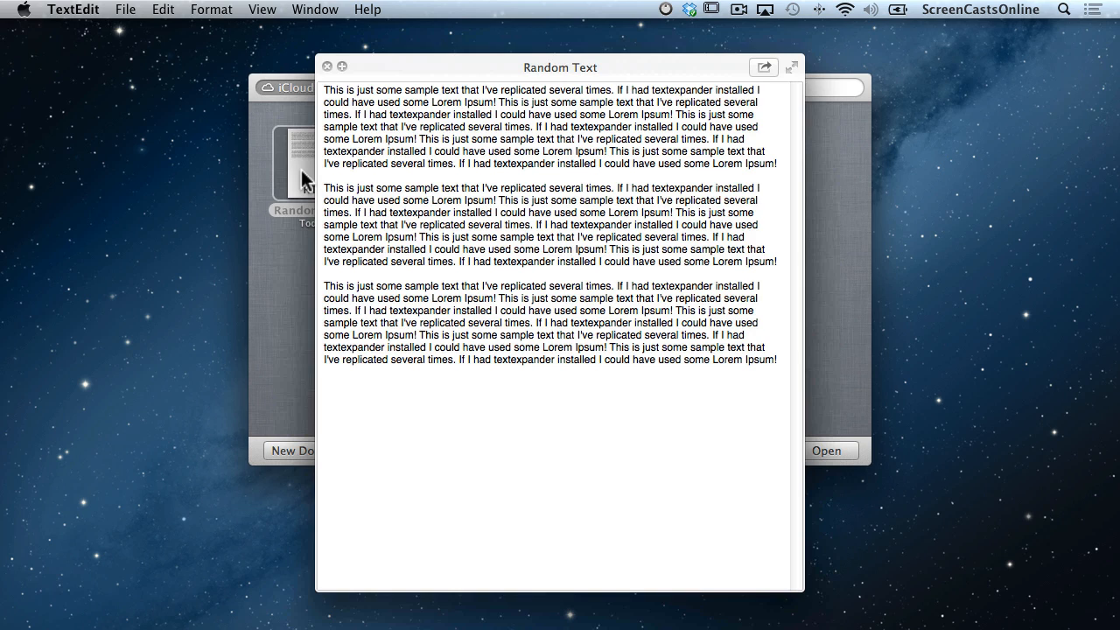
Look at the Share options, close Random Text, and switch the browser to list view and back to icons.
click(765, 68)
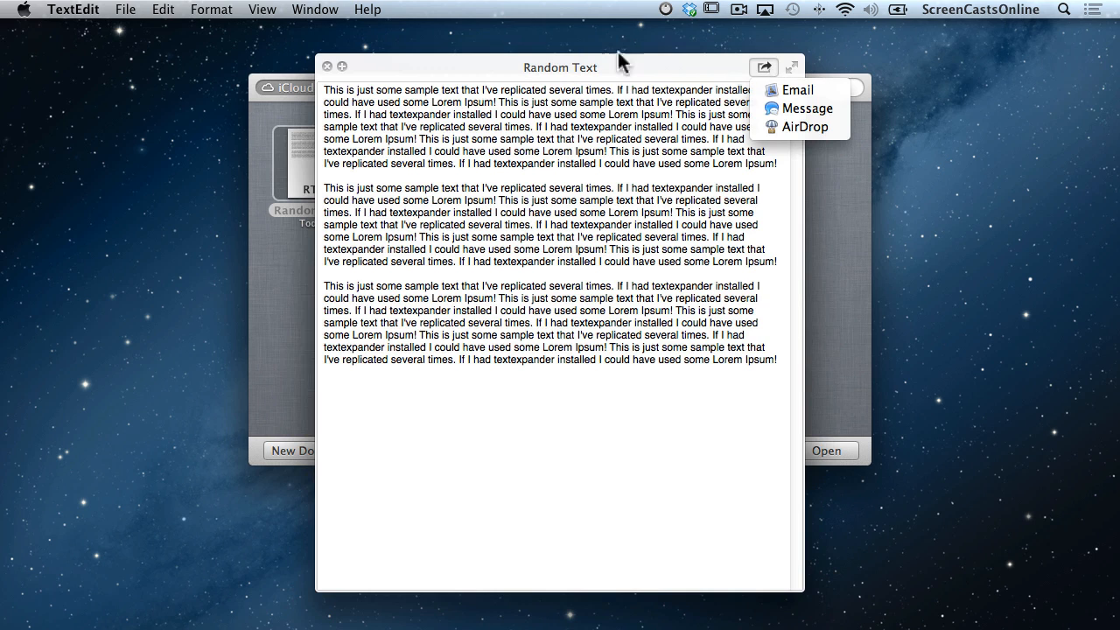
click(328, 66)
click(328, 65)
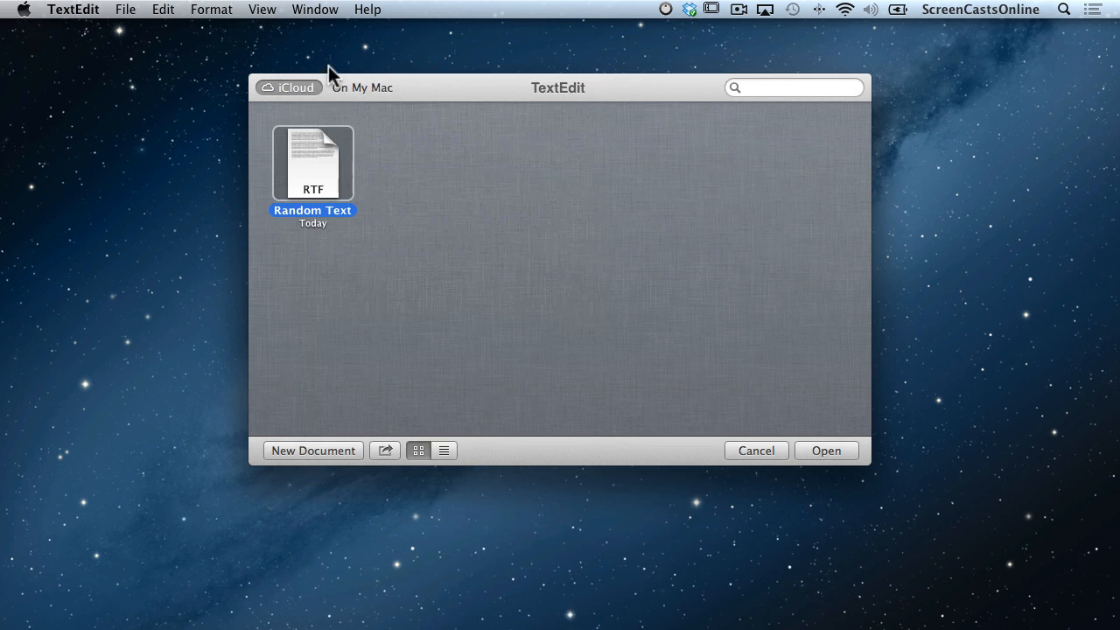
click(444, 450)
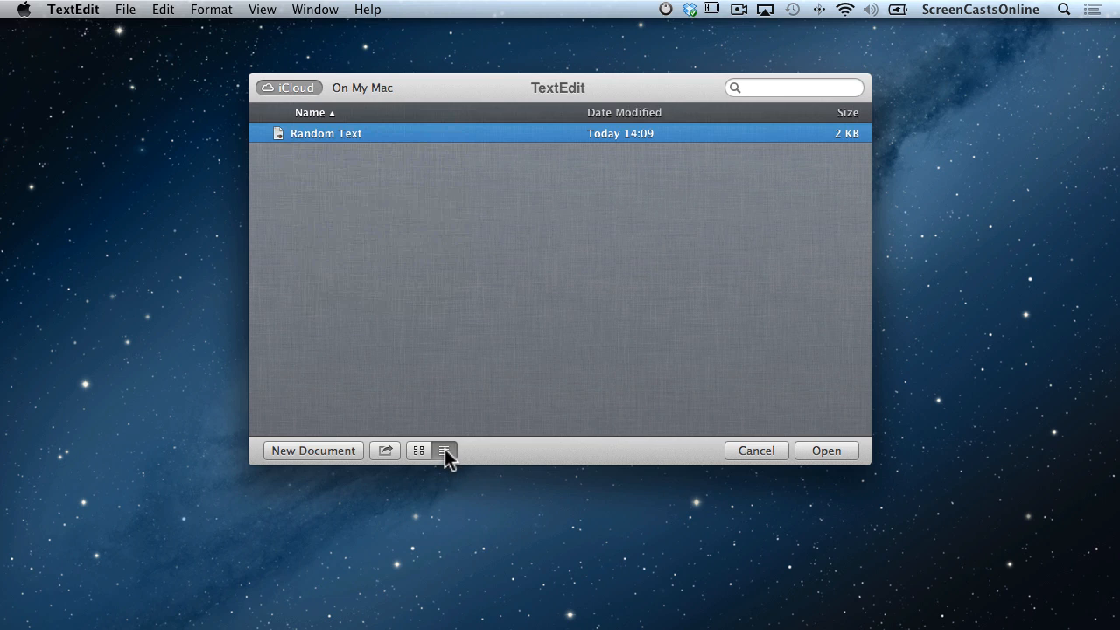
click(418, 451)
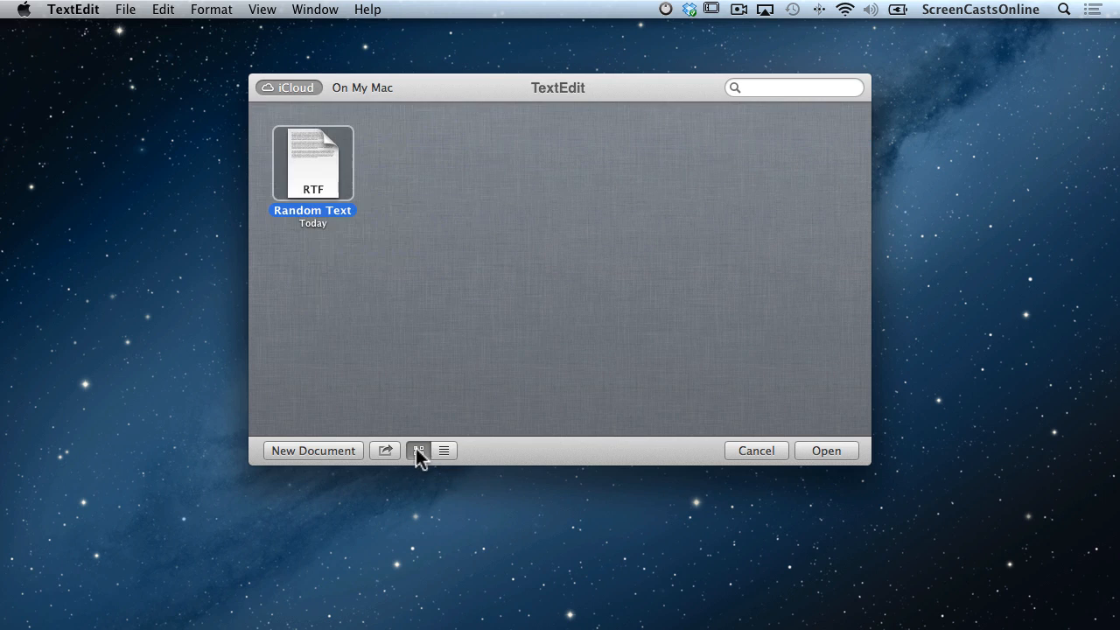
Write 'This is just some more text' in a new document and save it to iCloud as 'Another Document'.
click(313, 450)
text(This is just so)
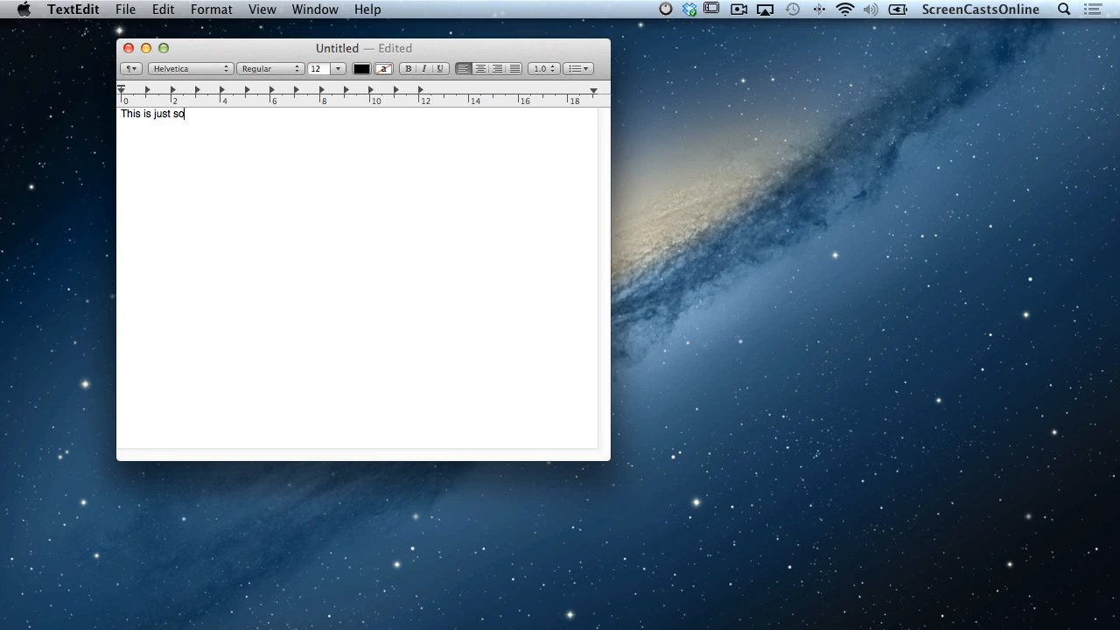
text(me more text)
key(Return)
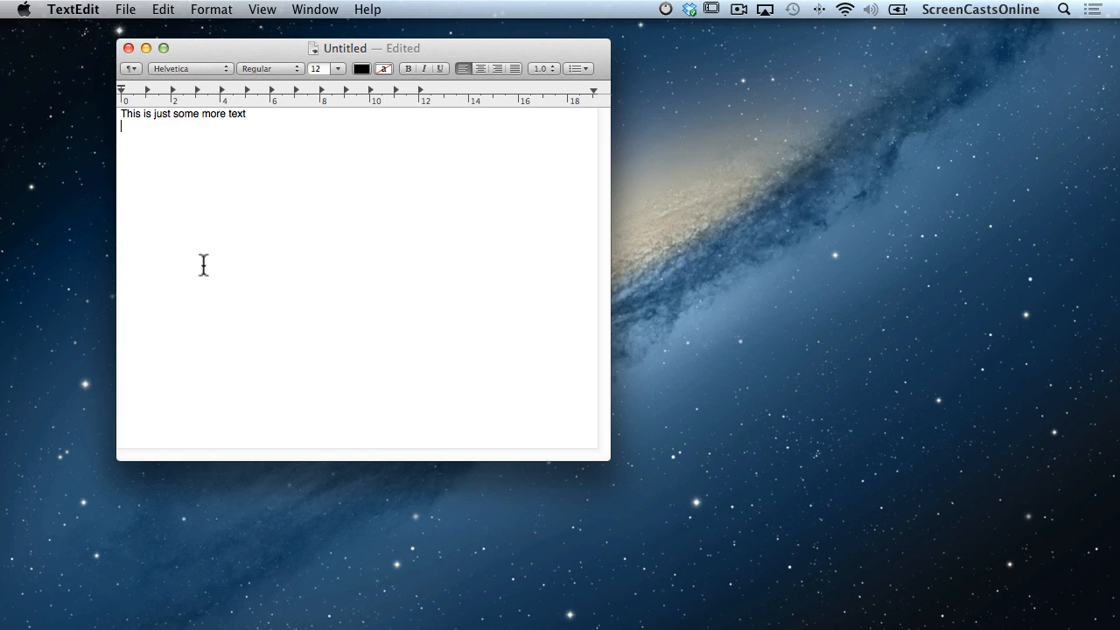
click(129, 48)
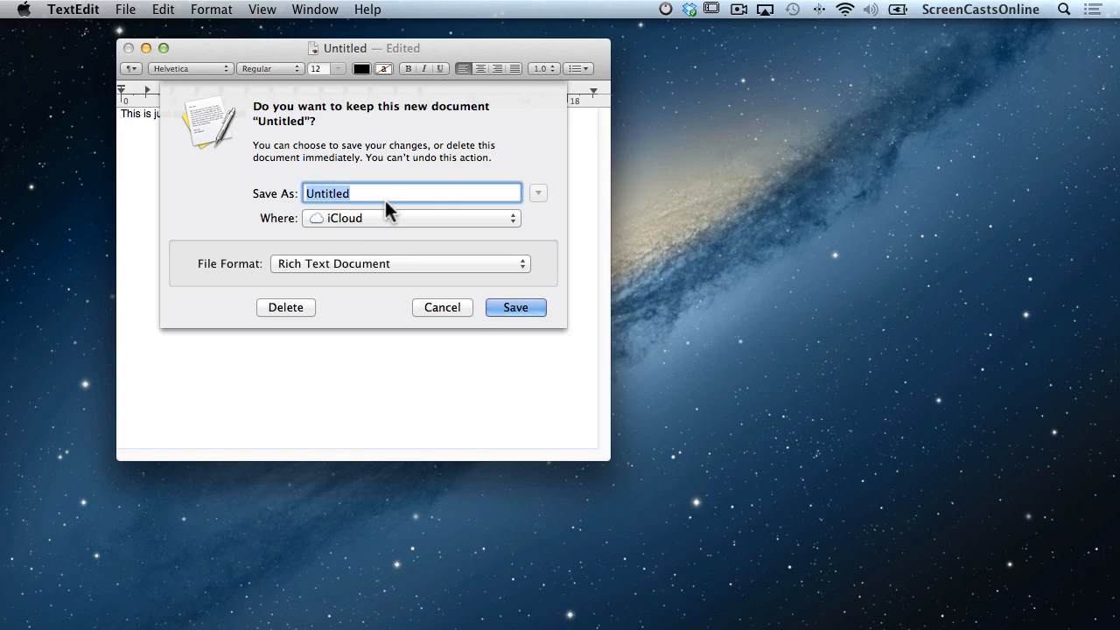
text(Another Documen)
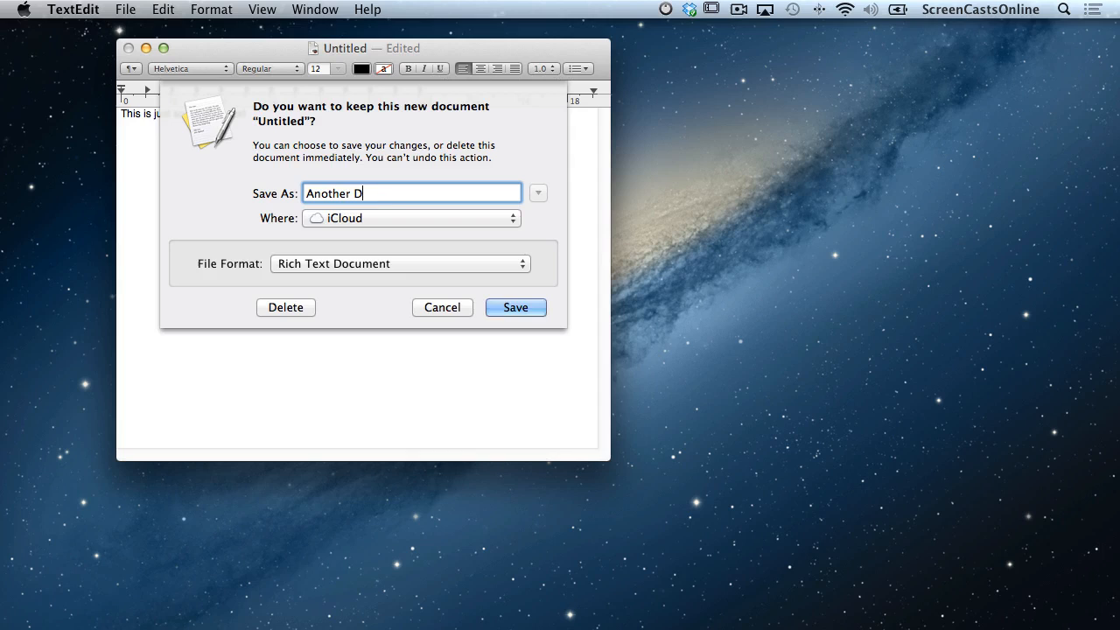
key(BackSpace)
key(BackSpace)
text(ent)
click(533, 309)
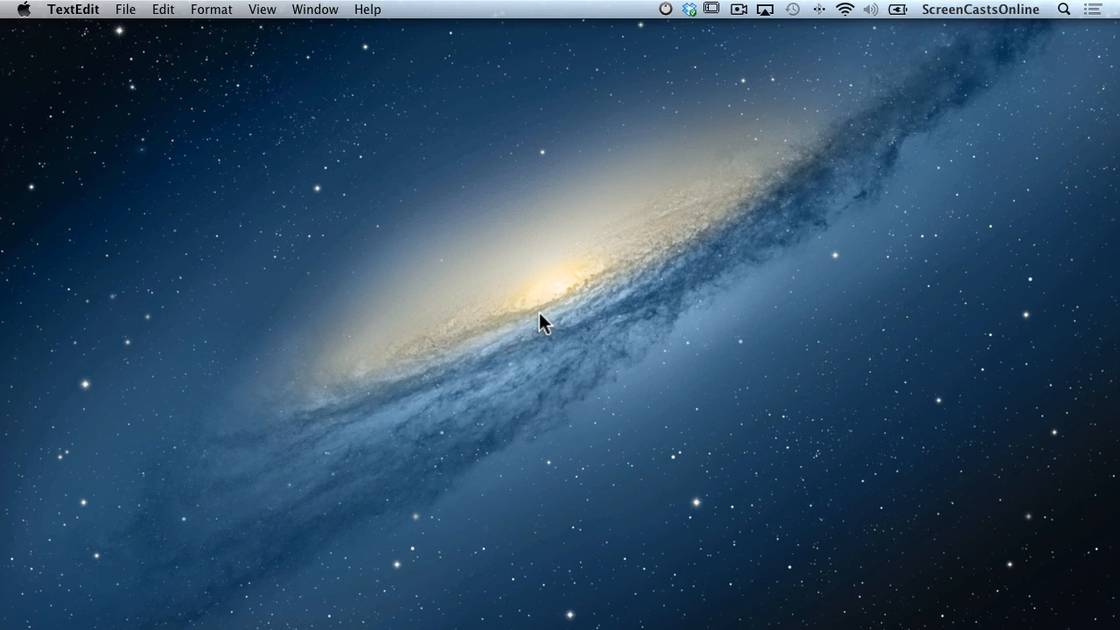
Quick Look Another Document in the iCloud browser, then select Random Text.
click(126, 9)
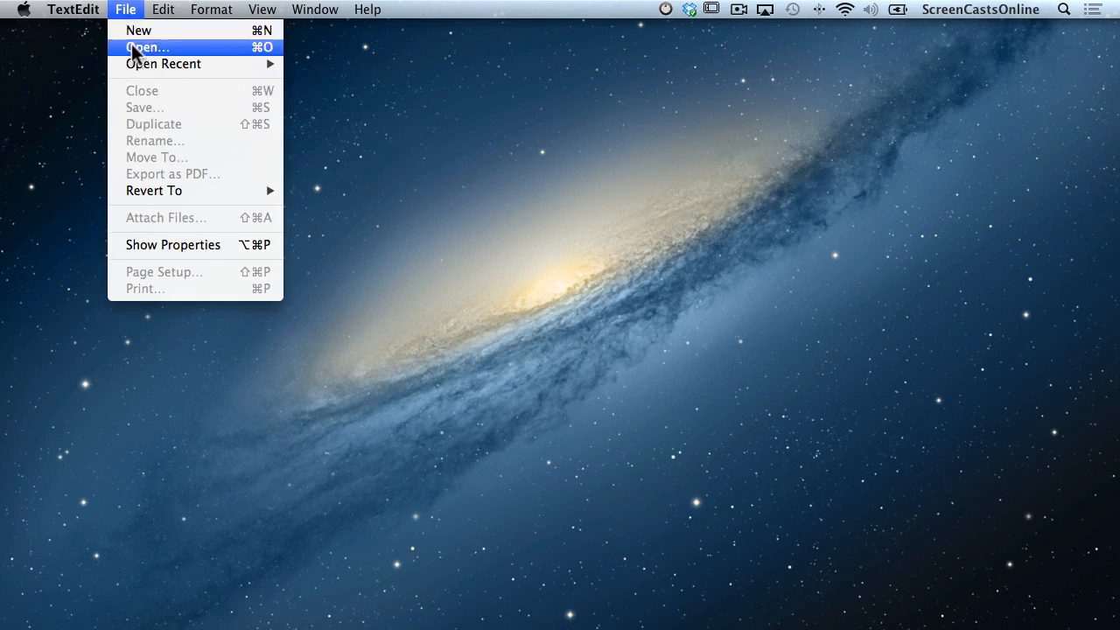
click(134, 48)
click(314, 182)
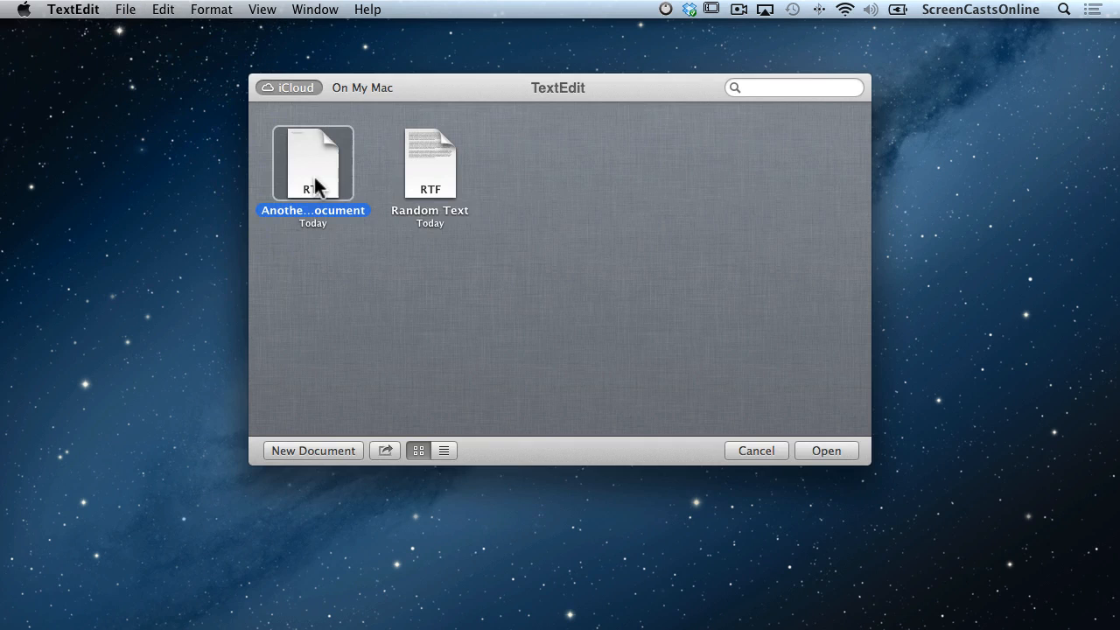
key(space)
key(space)
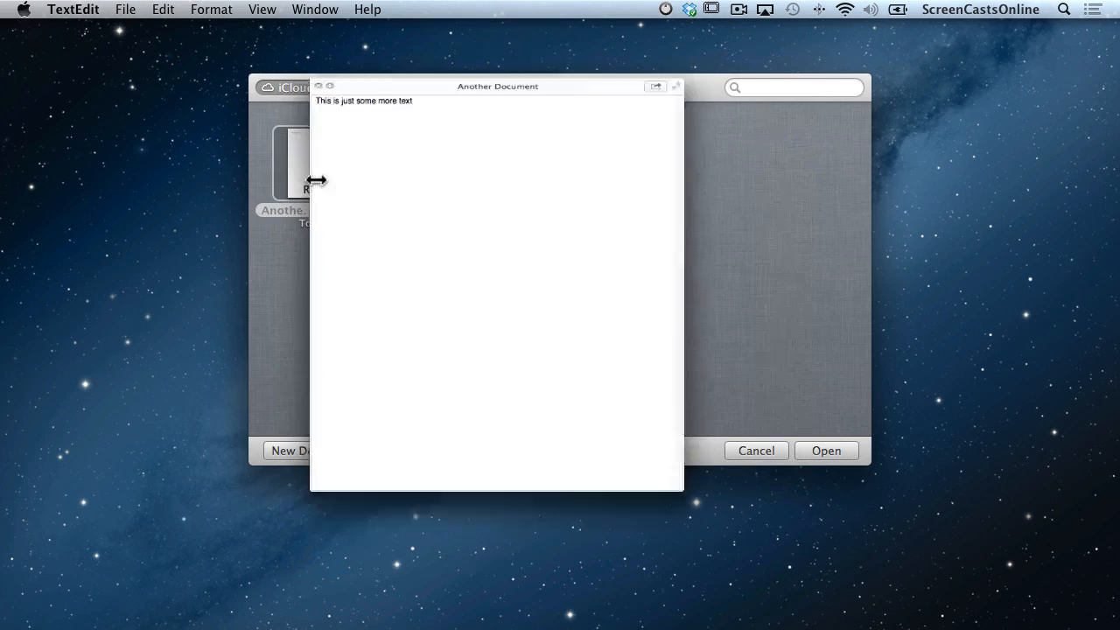
click(444, 172)
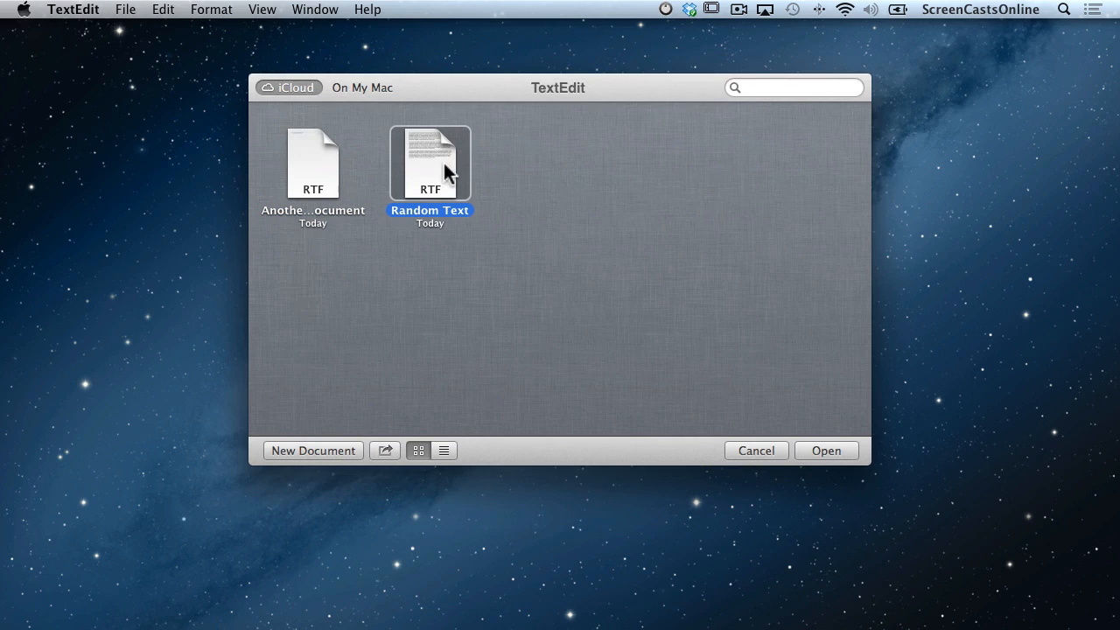
Write 'Yet another document' in a new document and save it to iCloud as 'Yet Another Document'.
click(336, 452)
text(Yet another sdocumen)
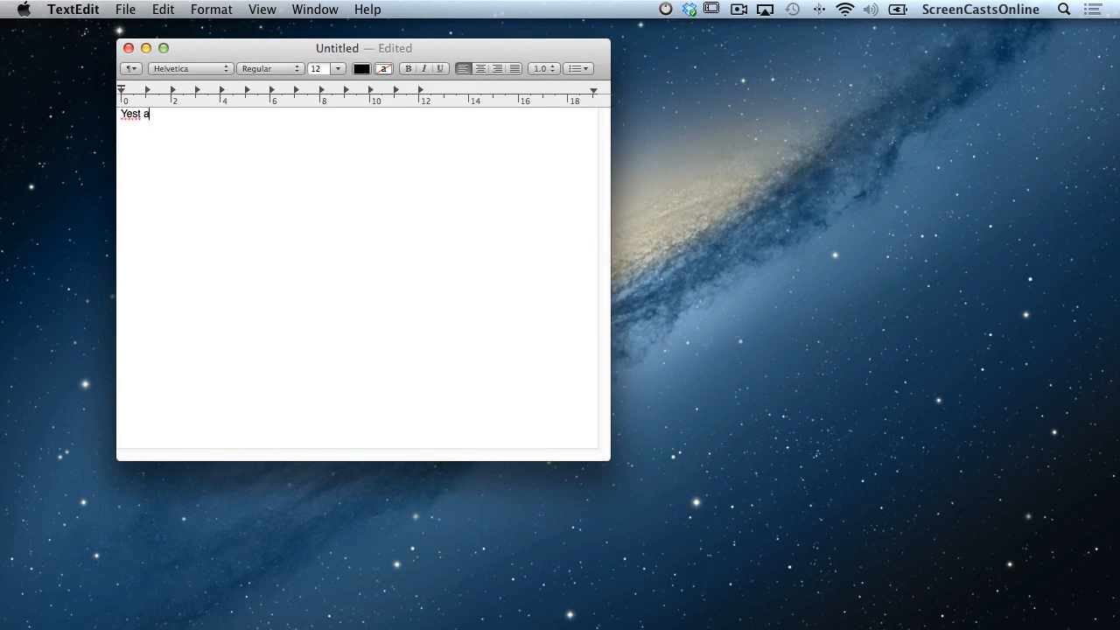
text(t)
key(Return)
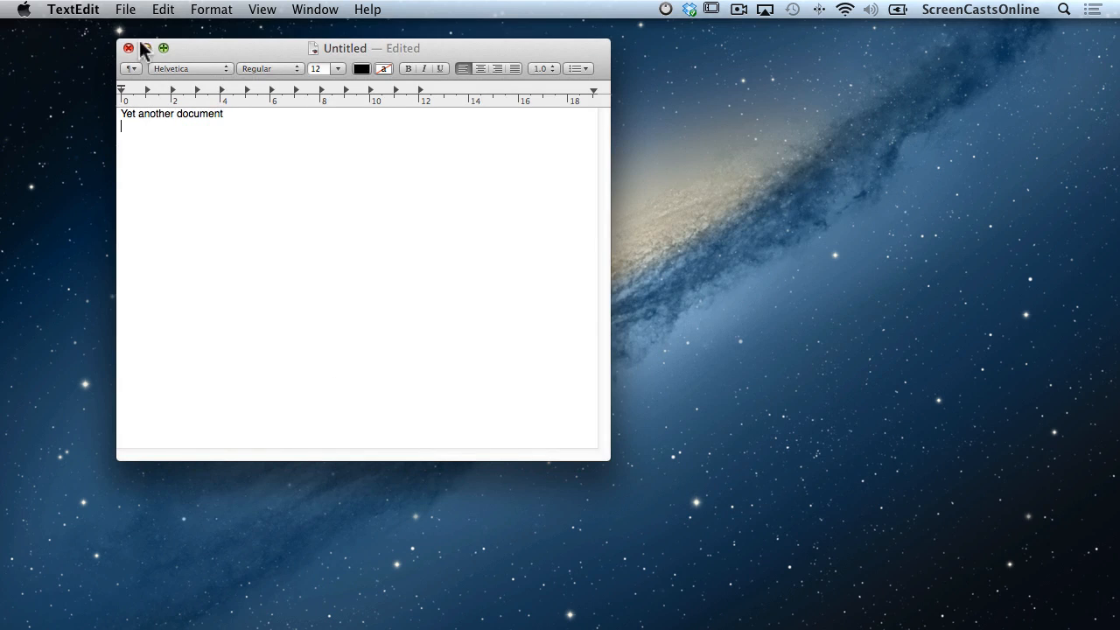
click(129, 49)
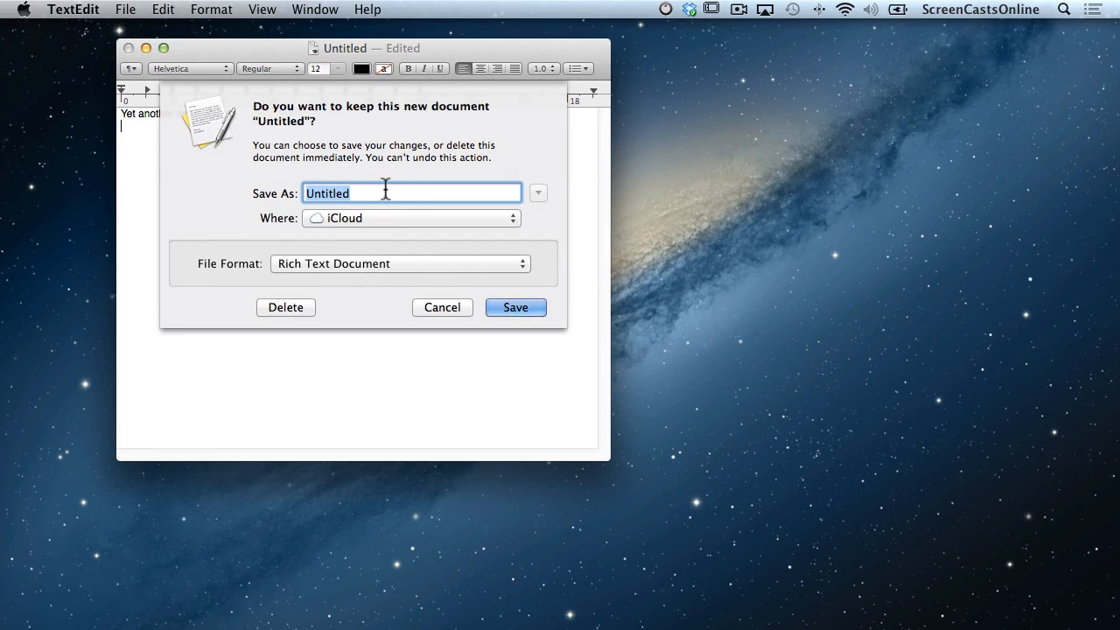
text(Anothe)
key(BackSpace)
key(BackSpace)
key(BackSpace)
key(BackSpace)
key(BackSpace)
key(BackSpace)
text(Yet Another Document)
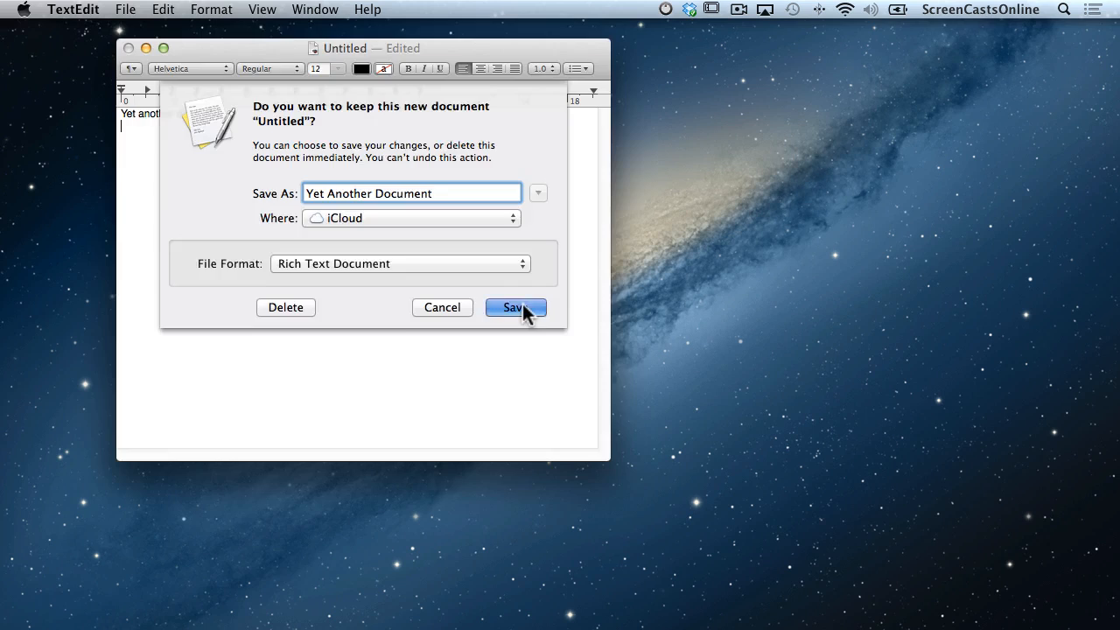
click(523, 308)
click(125, 9)
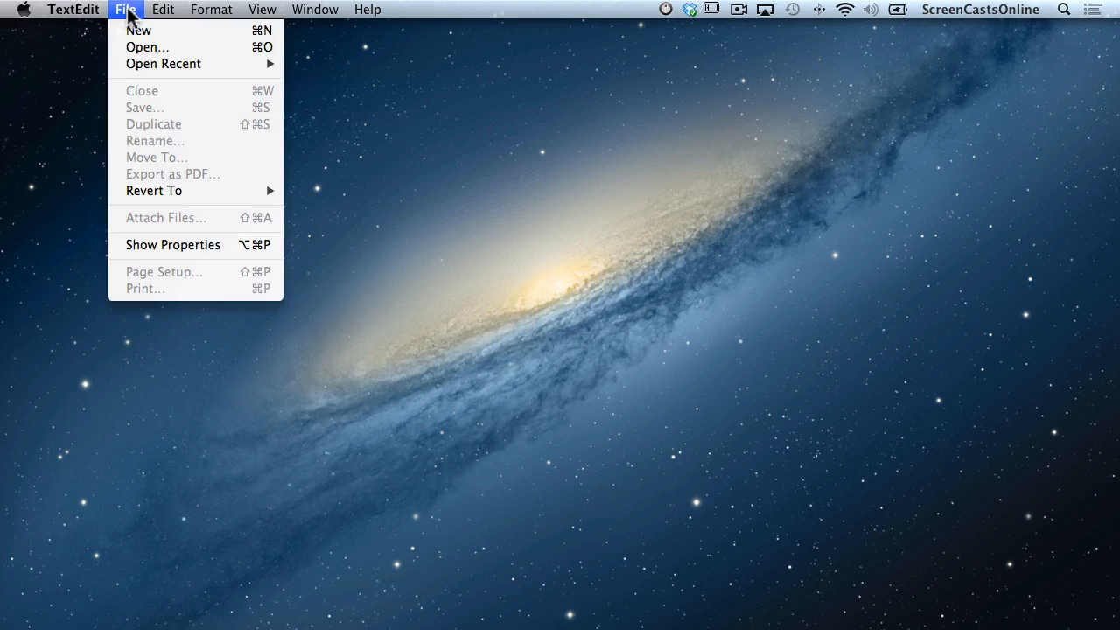
Drag Another Document onto Yet Another Document to form a folder, and name it 'Test Folder'.
click(137, 50)
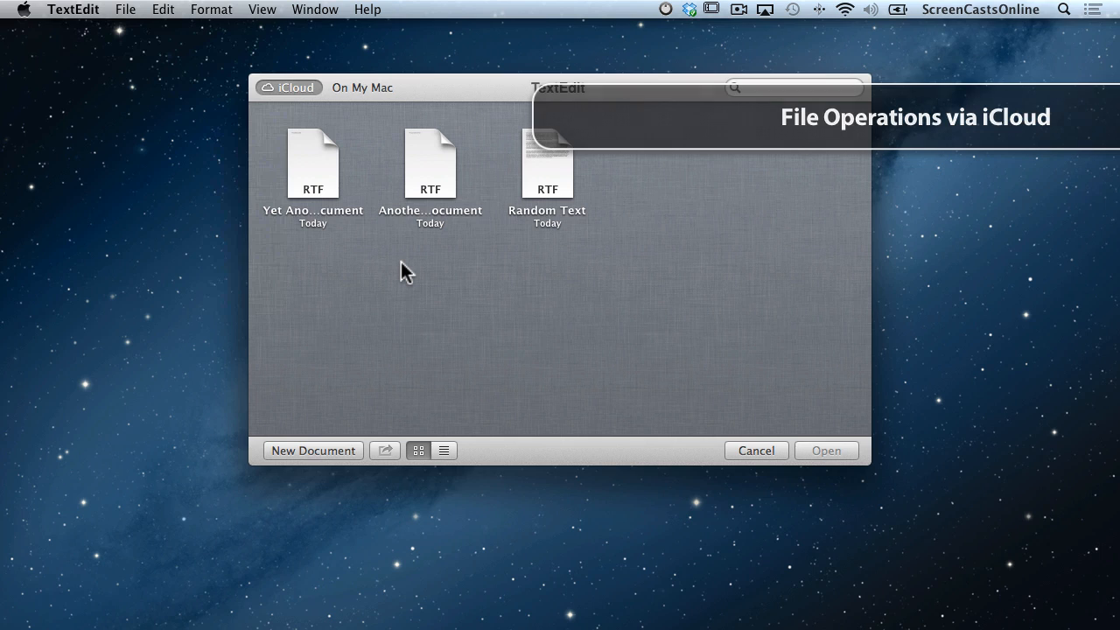
drag(313, 173, 425, 175)
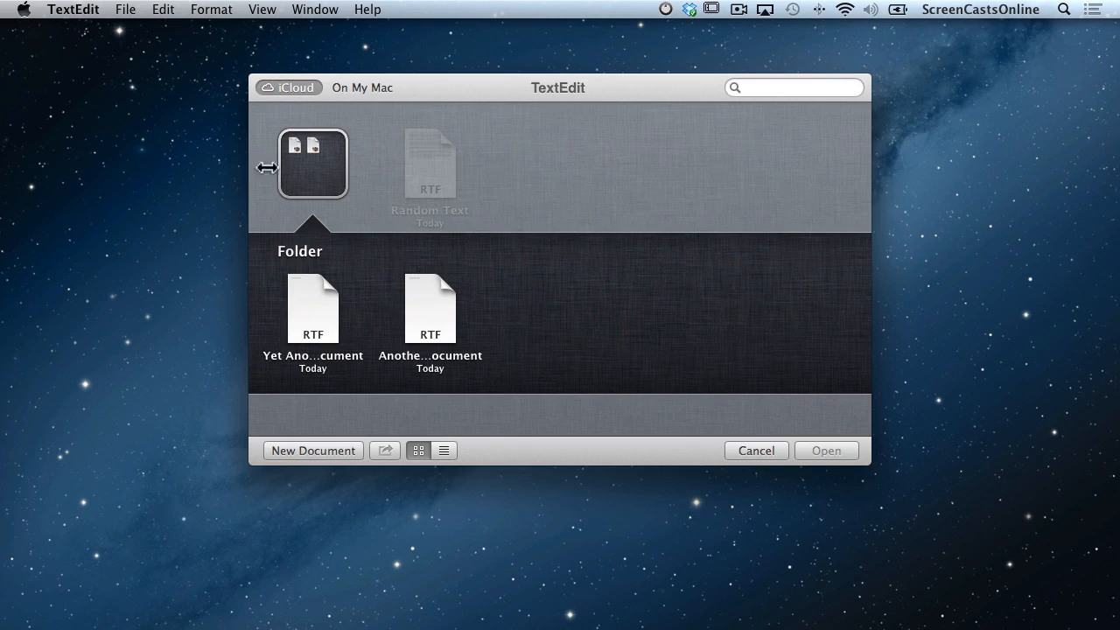
click(305, 252)
text(Test Foler)
key(BackSpace)
key(BackSpace)
text(der)
key(Return)
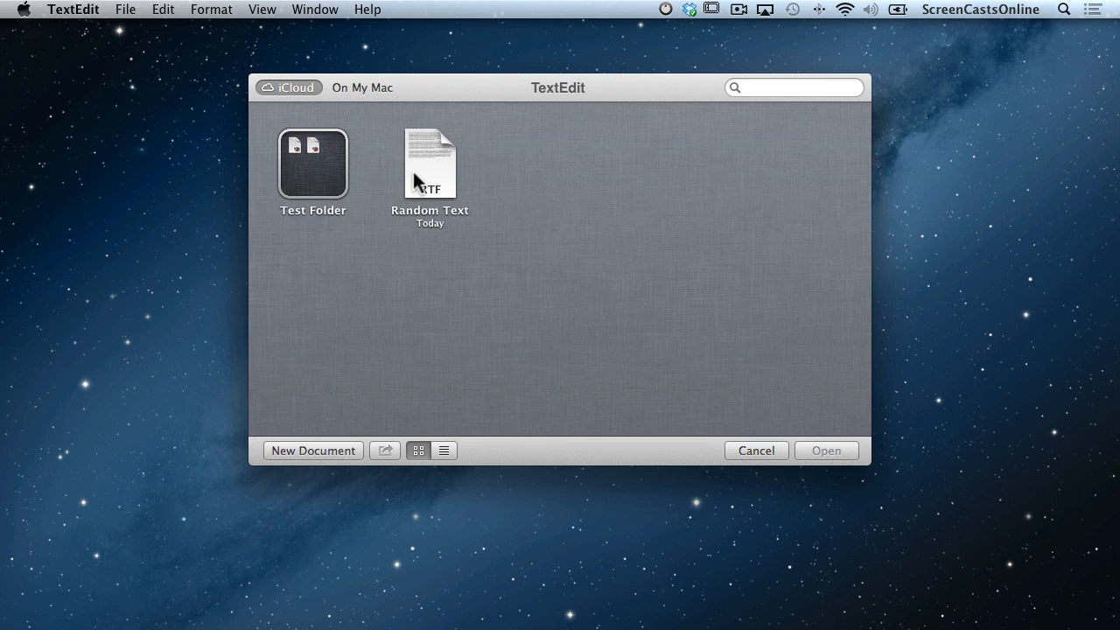
click(445, 451)
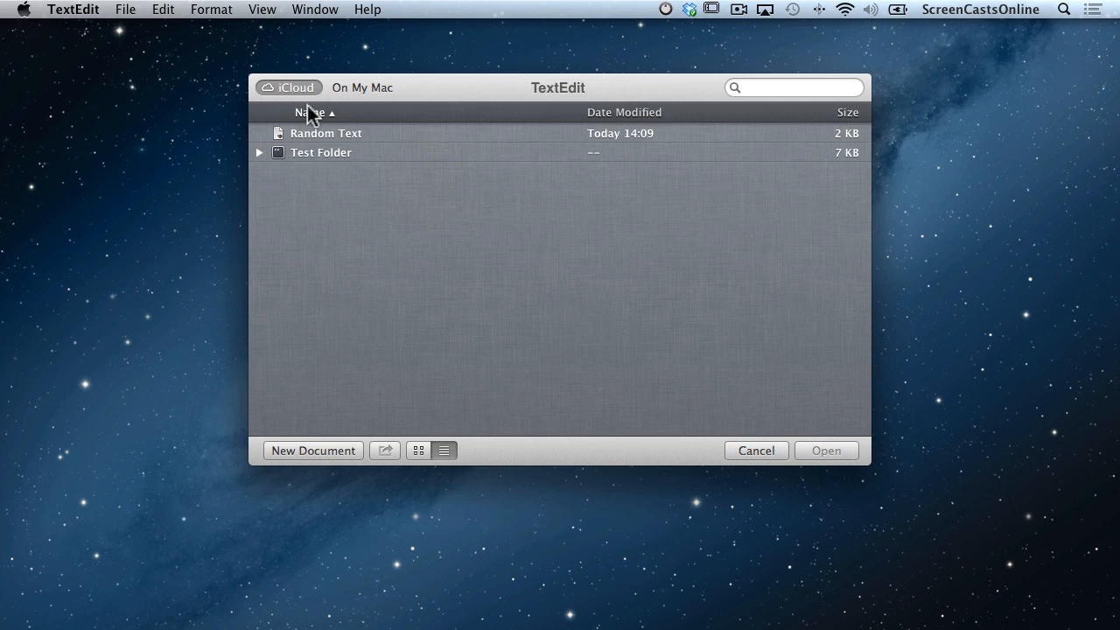
click(260, 152)
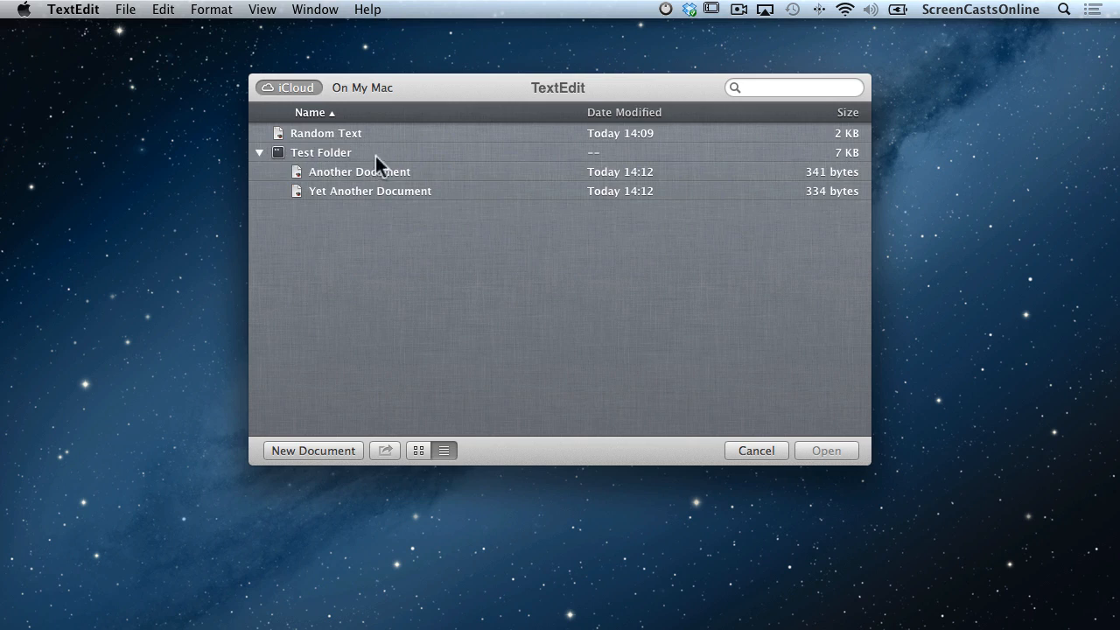
click(260, 152)
click(421, 450)
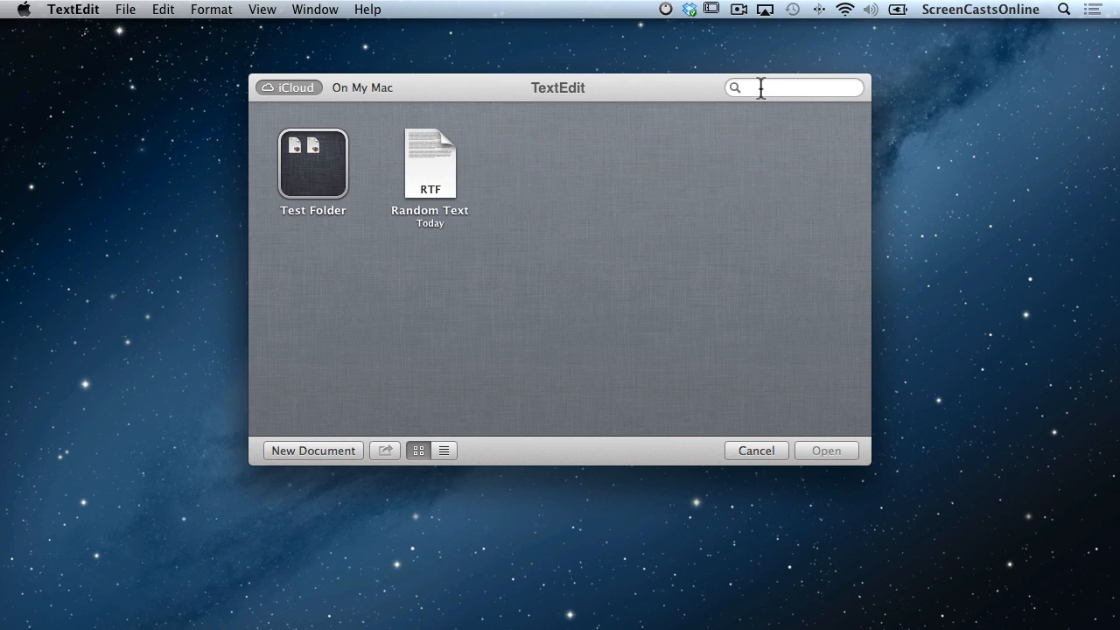
Drag Random Text from the iCloud browser onto the Desktop and confirm the move.
click(433, 160)
drag(473, 161, 1044, 89)
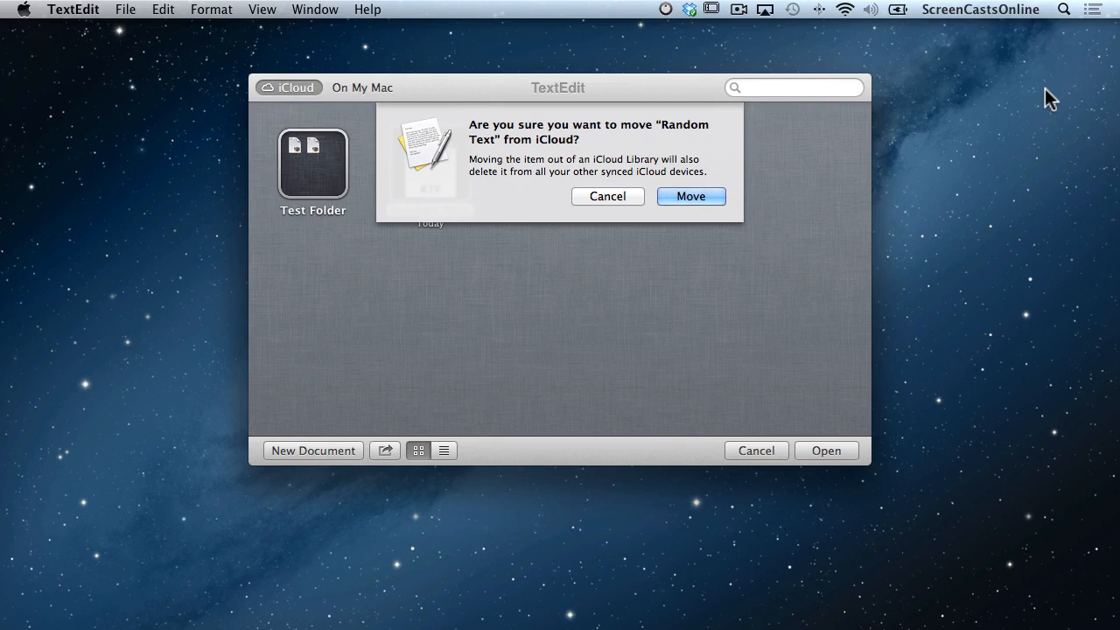
click(707, 195)
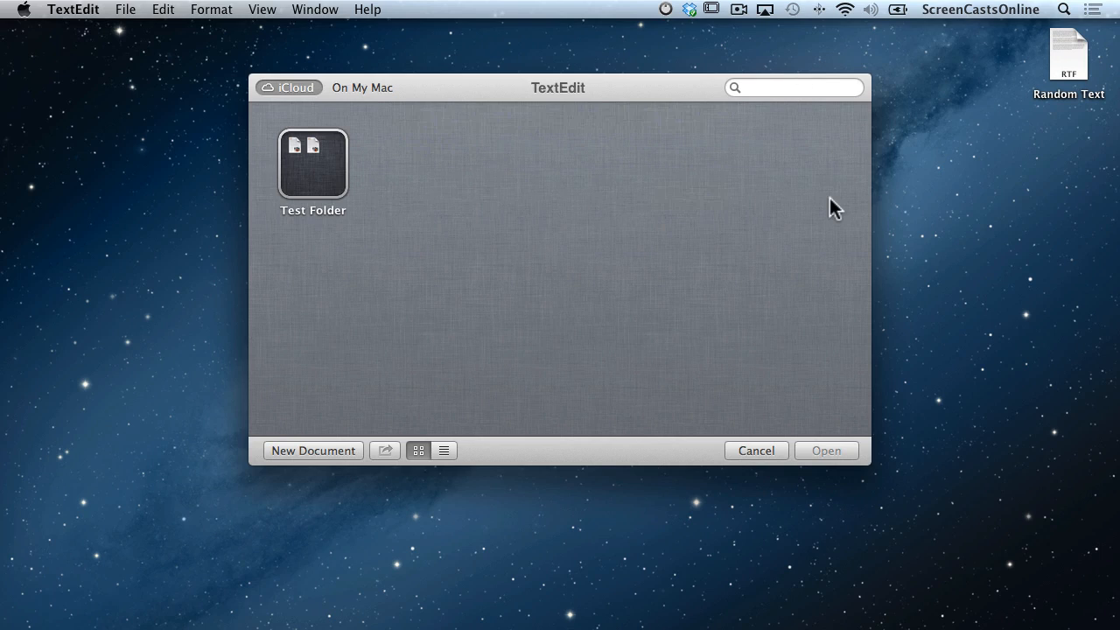
Quick Look Random Text on the Desktop, open it in TextEdit, then close it.
click(1077, 54)
key(space)
key(space)
double_click(1079, 54)
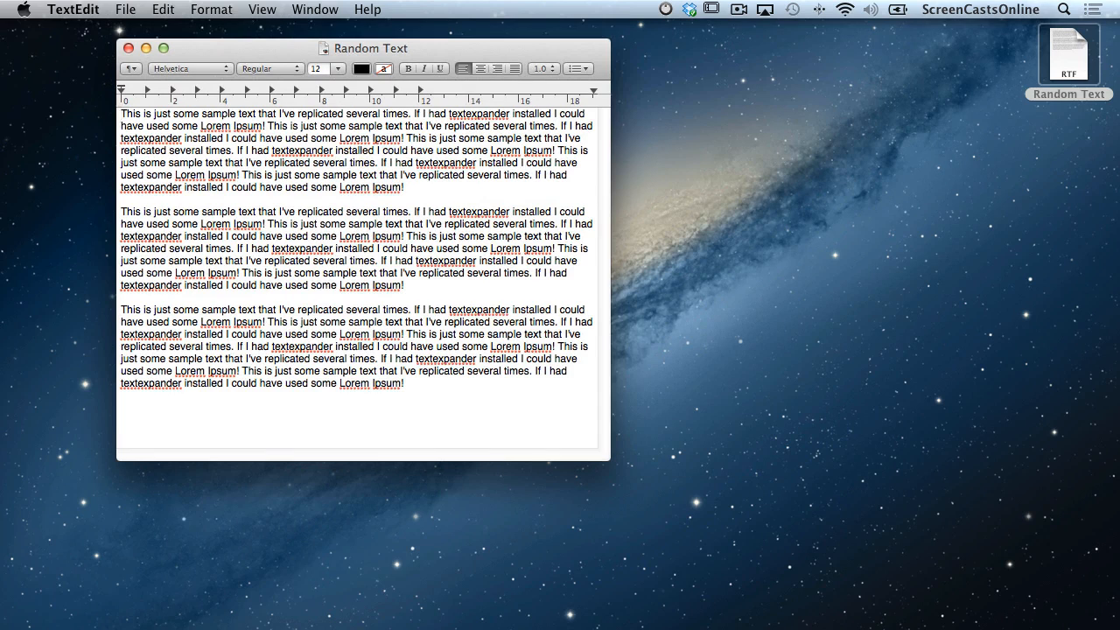
click(129, 48)
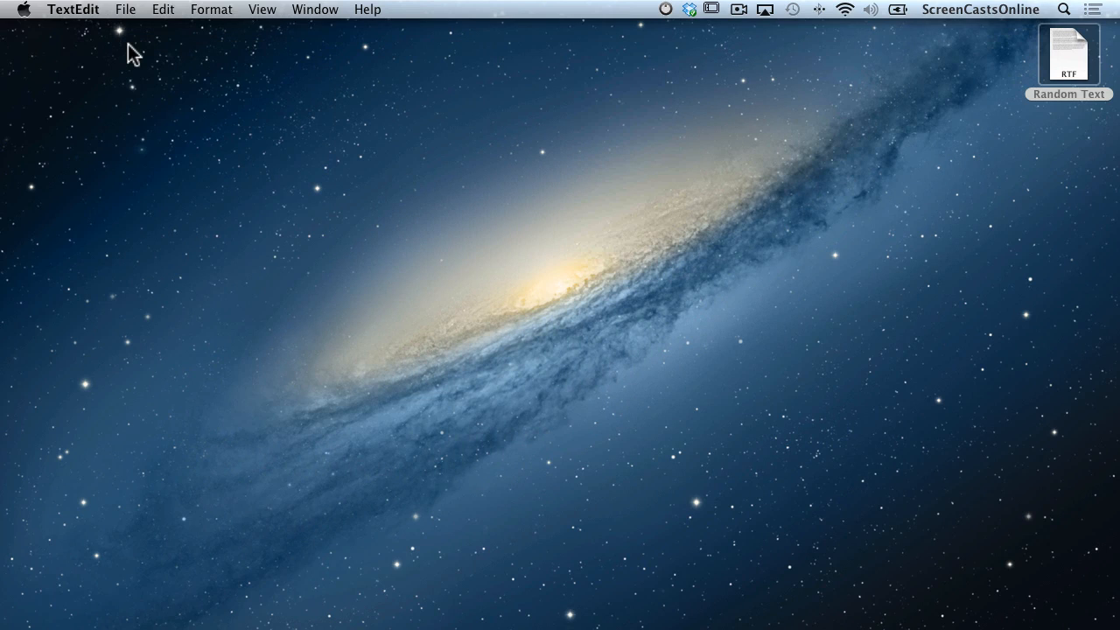
Drag Random Text from the Desktop back into the iCloud document browser.
click(125, 10)
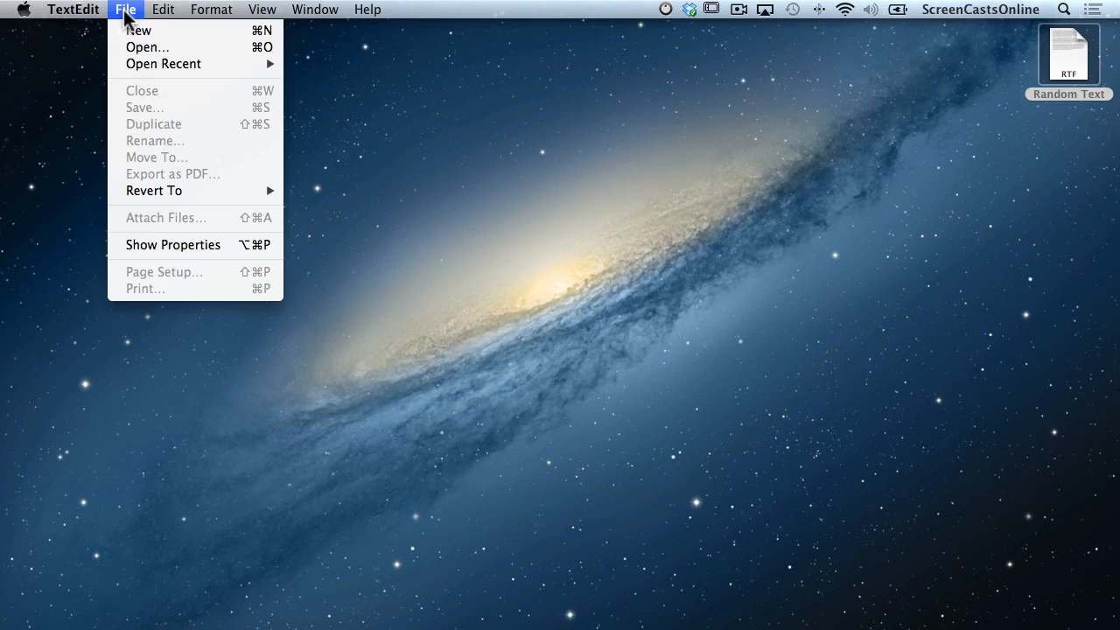
click(127, 47)
drag(1069, 63, 501, 197)
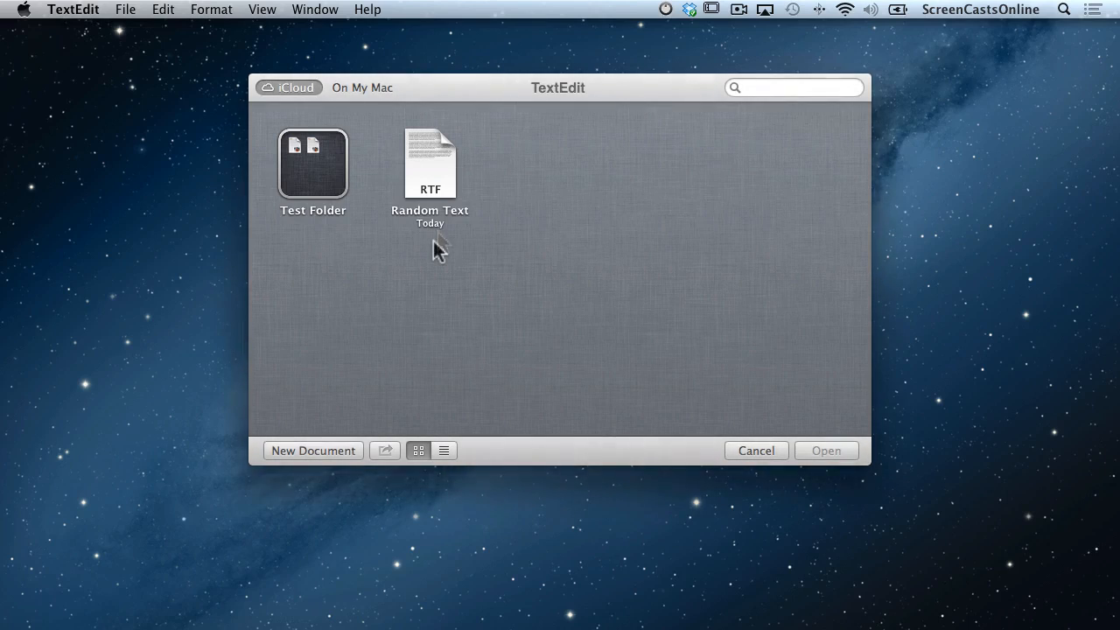
View the Share options for Random Text, then start a new blank document.
click(423, 166)
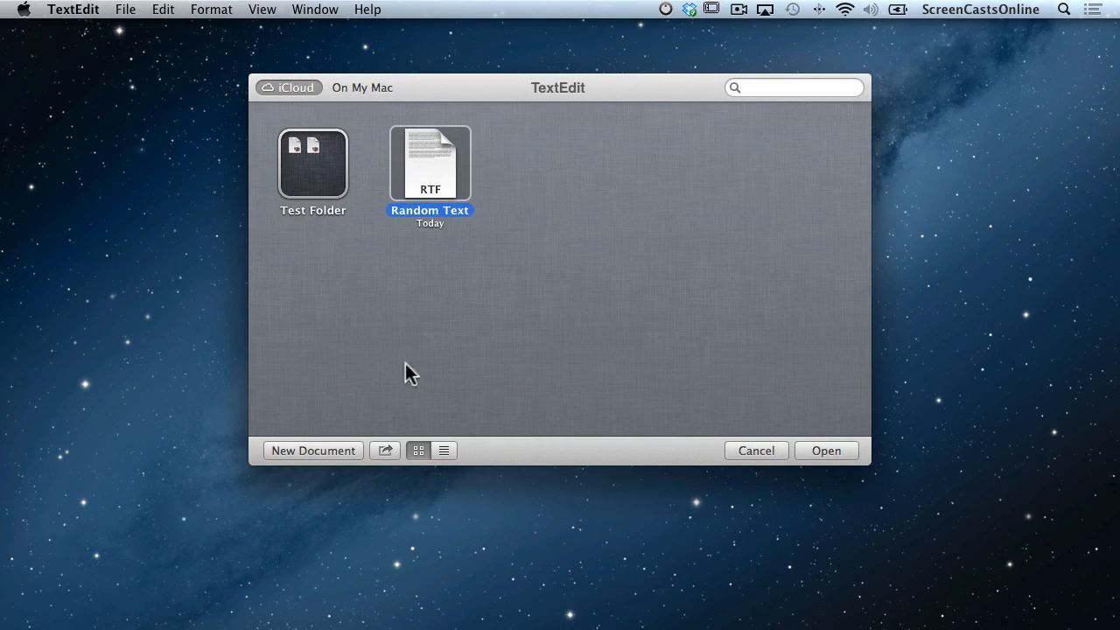
click(386, 450)
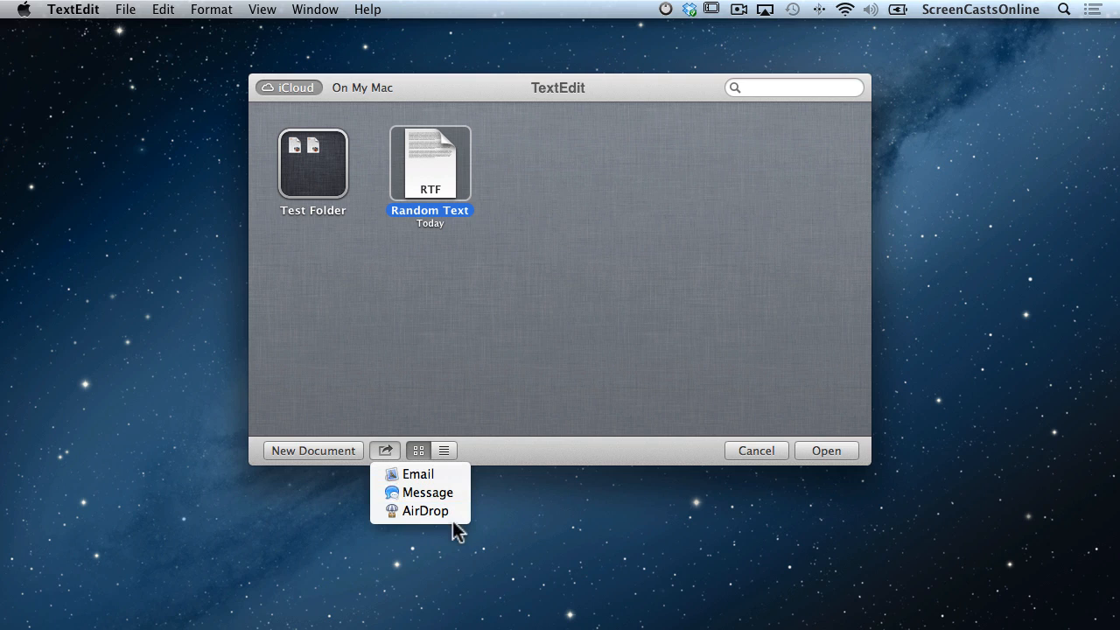
click(436, 311)
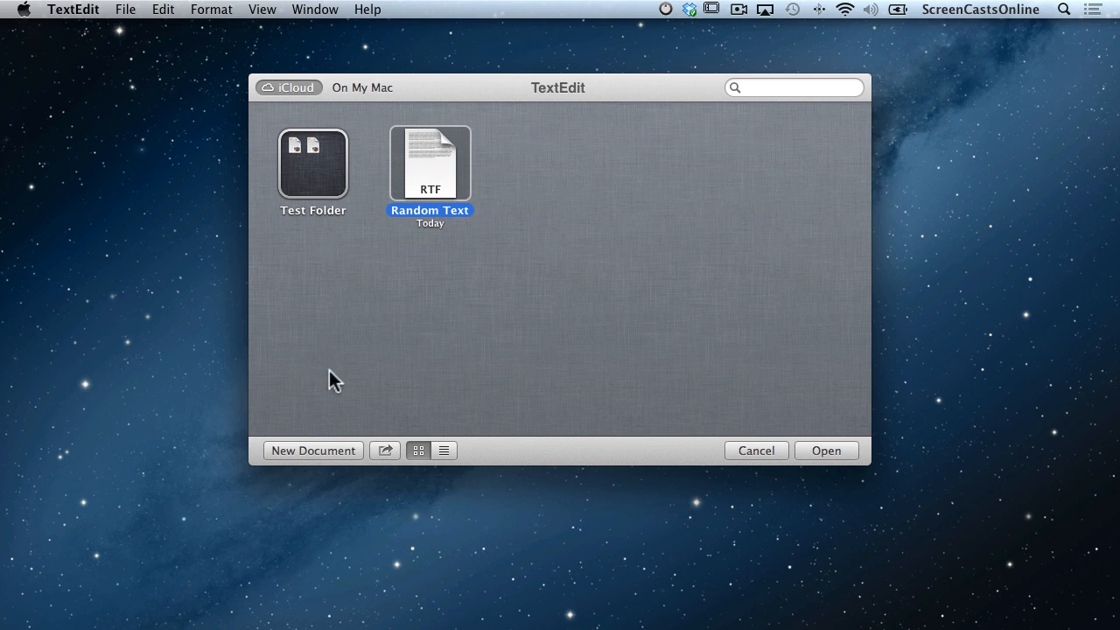
click(314, 450)
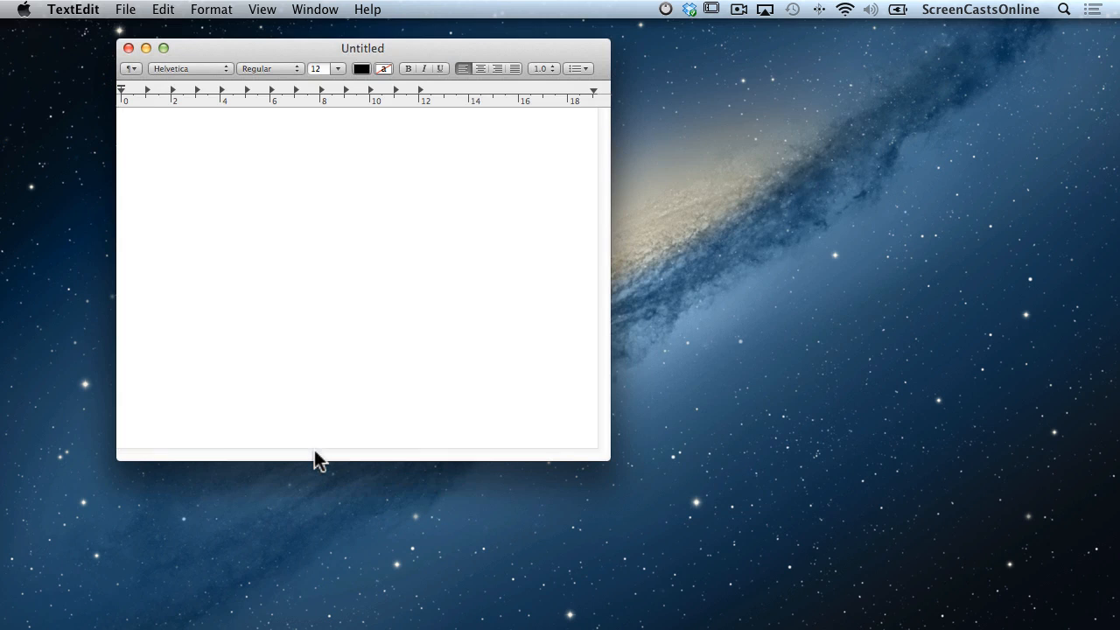
Type 'Yet another, another document' and save it to iCloud as 'Test Doc' when closing.
text(Yet another, ano)
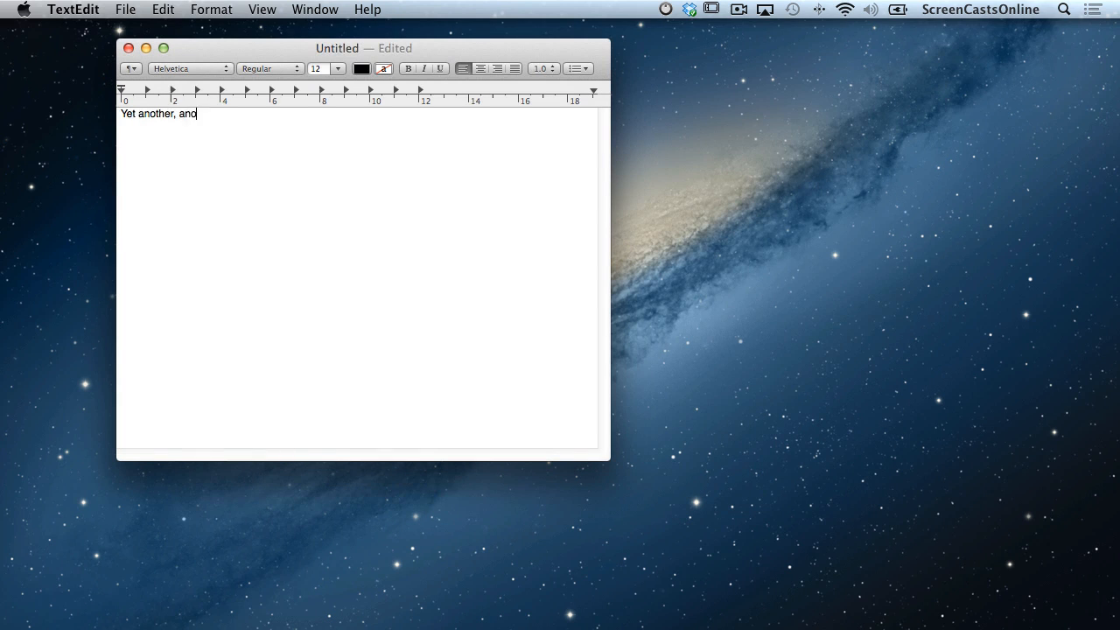
text(ther document)
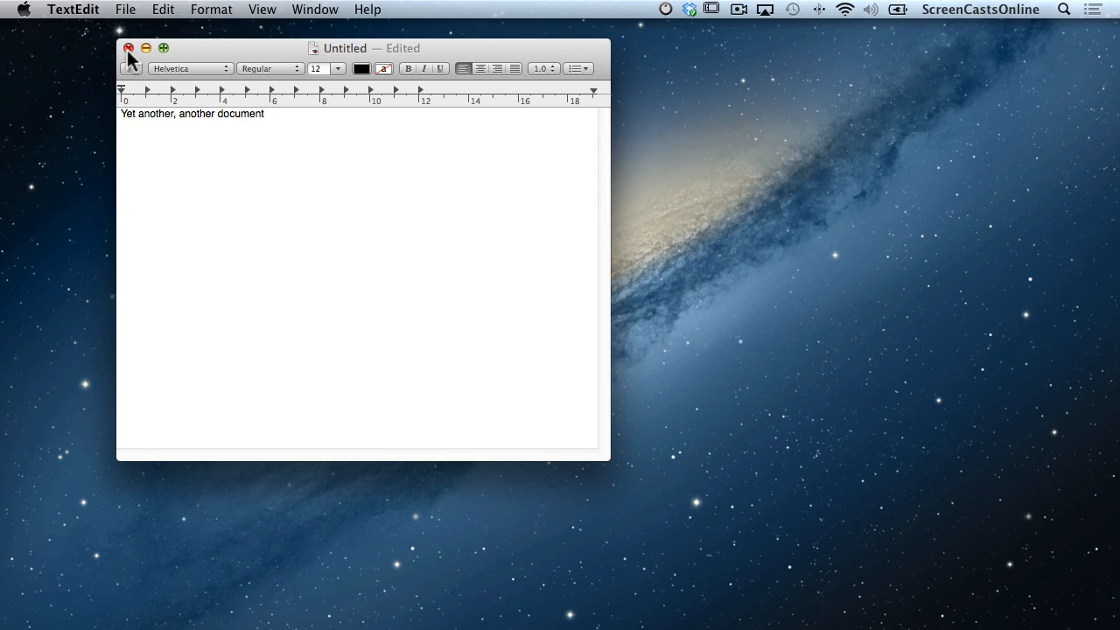
click(127, 48)
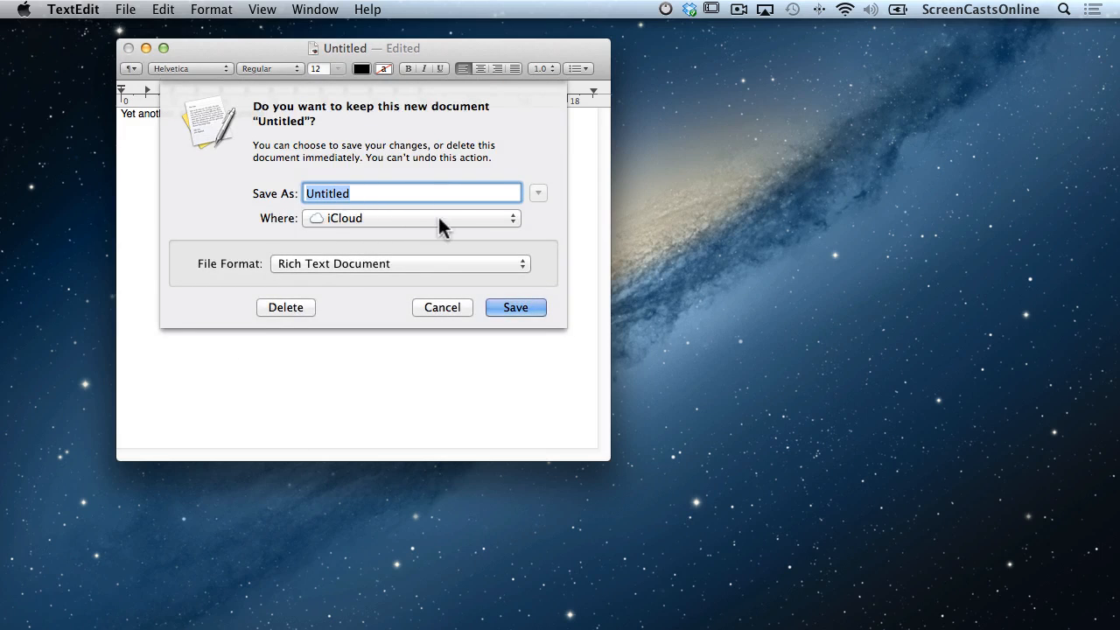
click(491, 218)
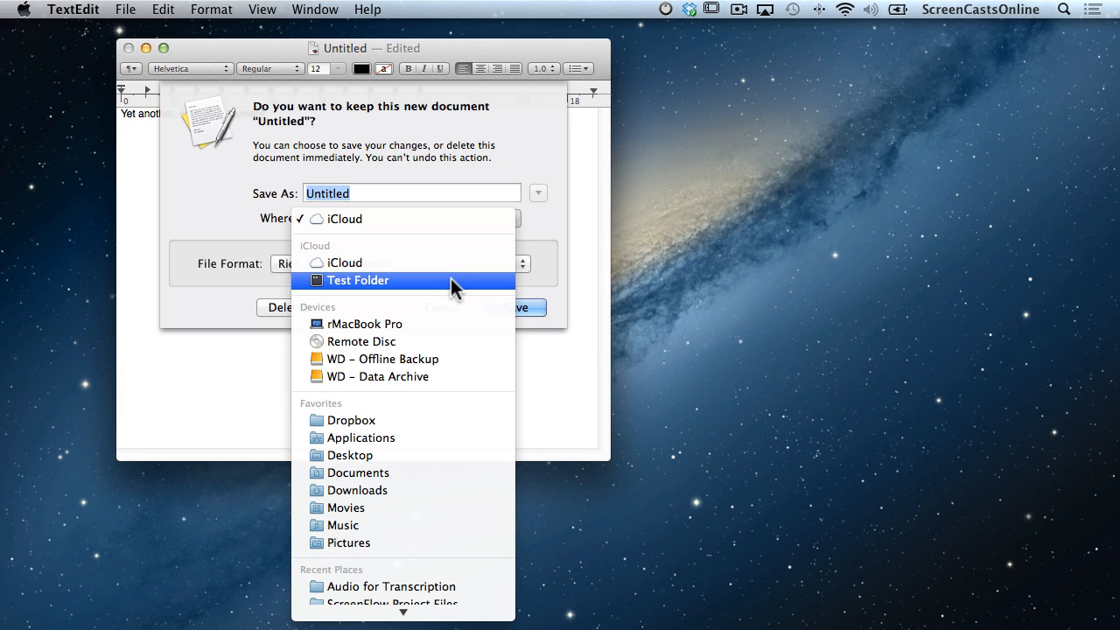
click(444, 264)
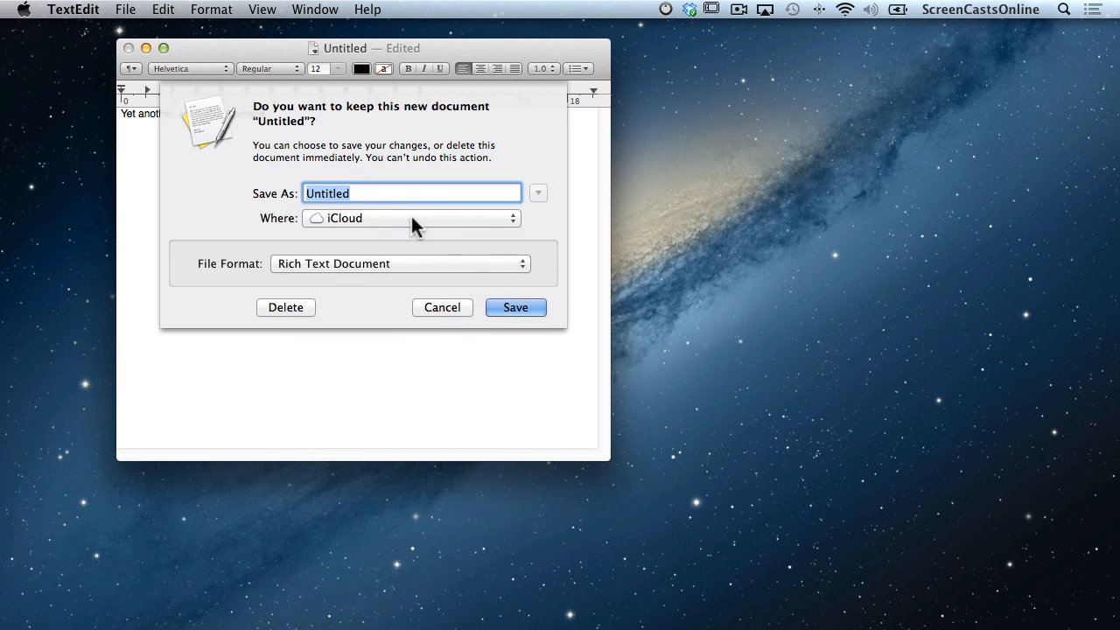
text(Test Doc)
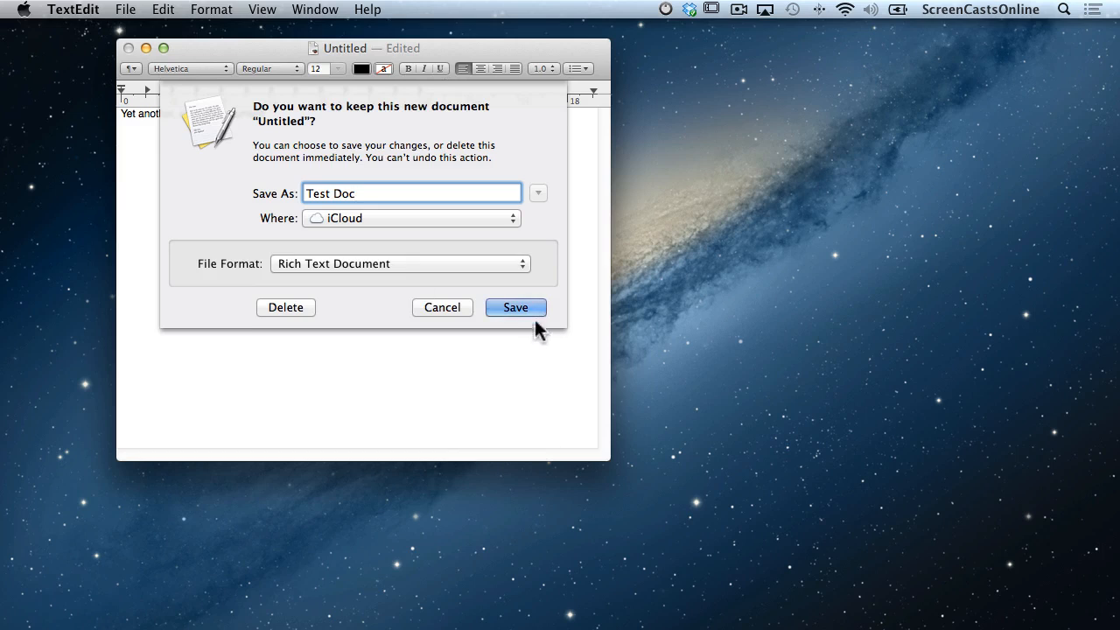
click(524, 307)
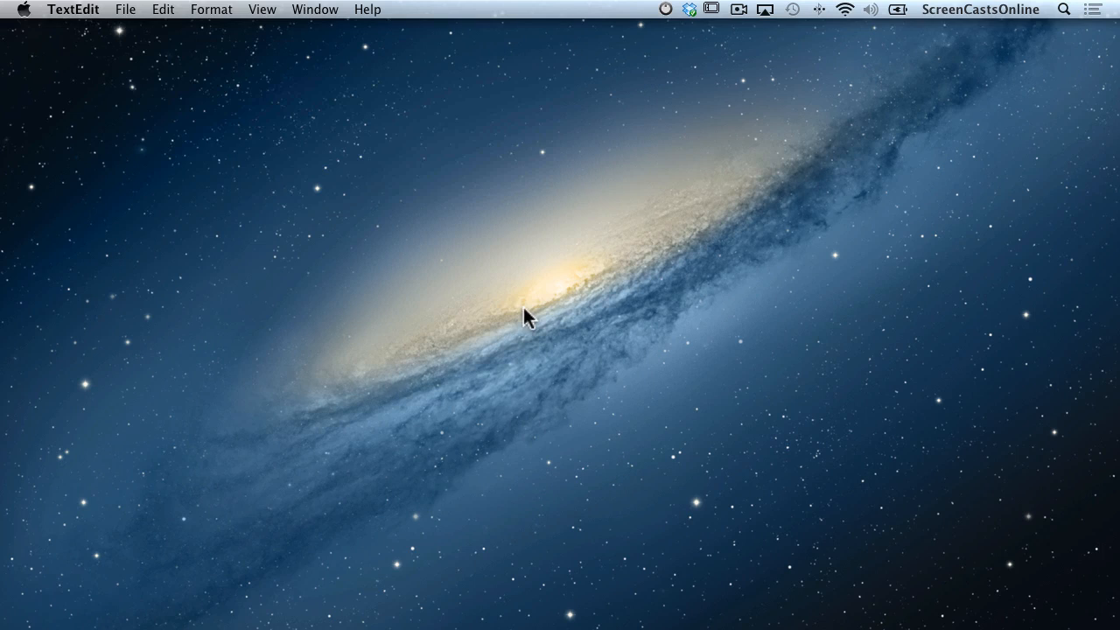
Group Test Doc and Random Text into a folder, then drag Random Text back to the top level.
click(129, 11)
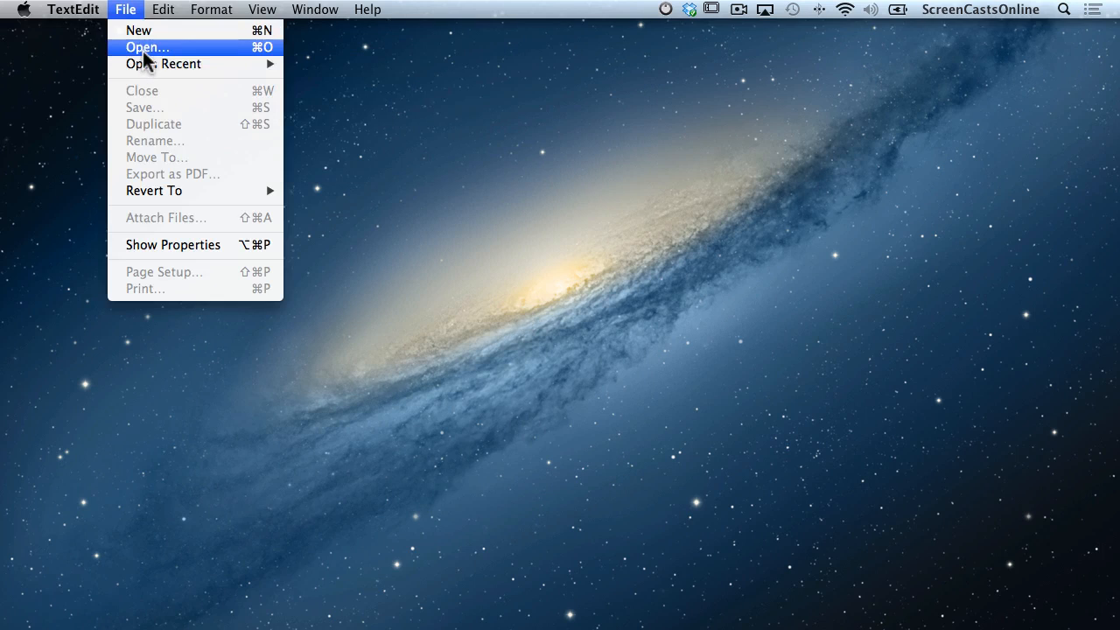
click(144, 49)
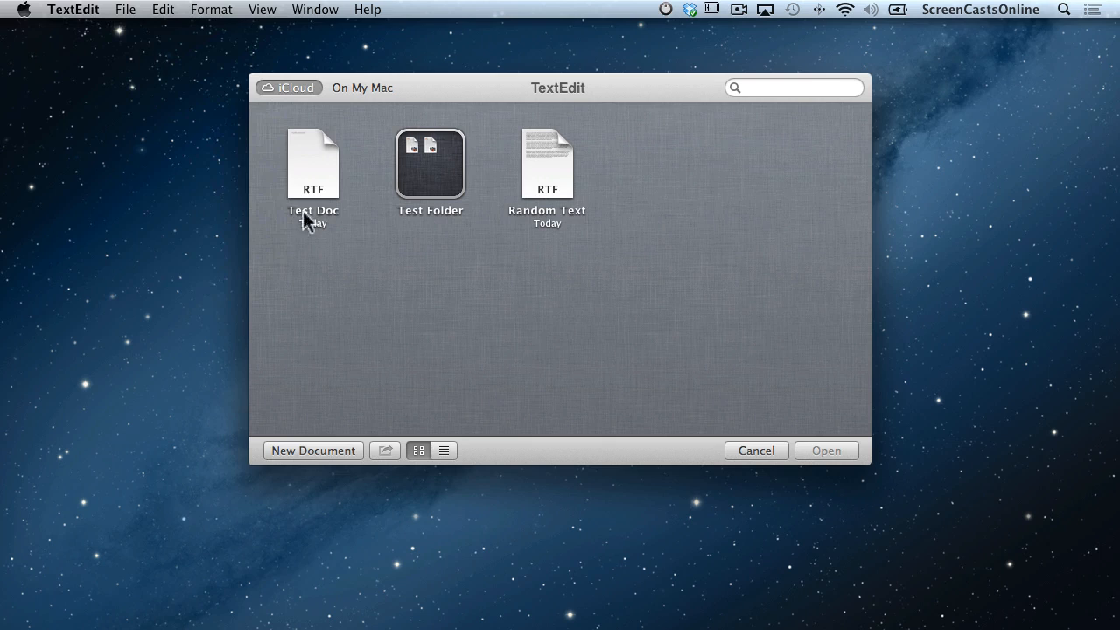
drag(312, 169, 544, 155)
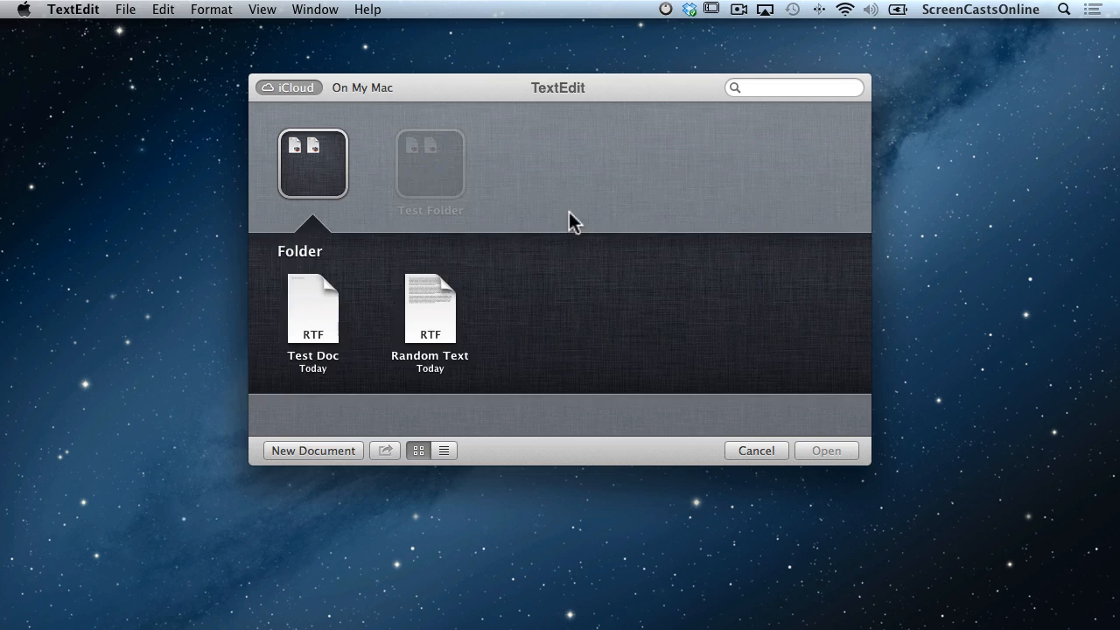
click(569, 211)
mouse_move(304, 161)
mouse_down()
mouse_move(404, 149)
mouse_move(428, 163)
mouse_move(288, 175)
mouse_move(446, 171)
mouse_move(321, 166)
mouse_up()
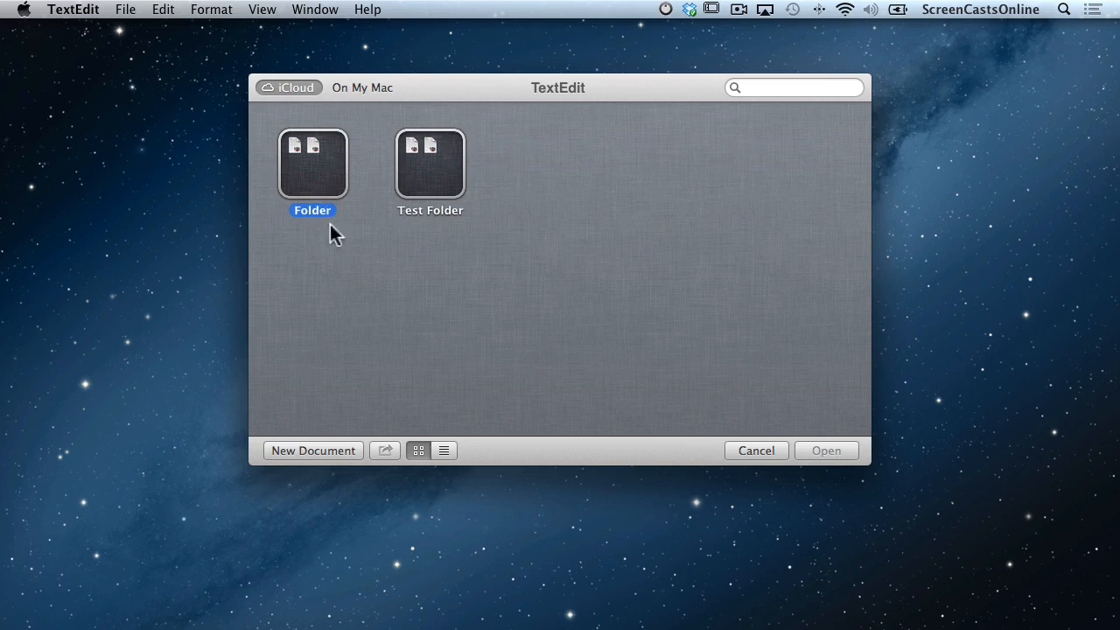
click(321, 182)
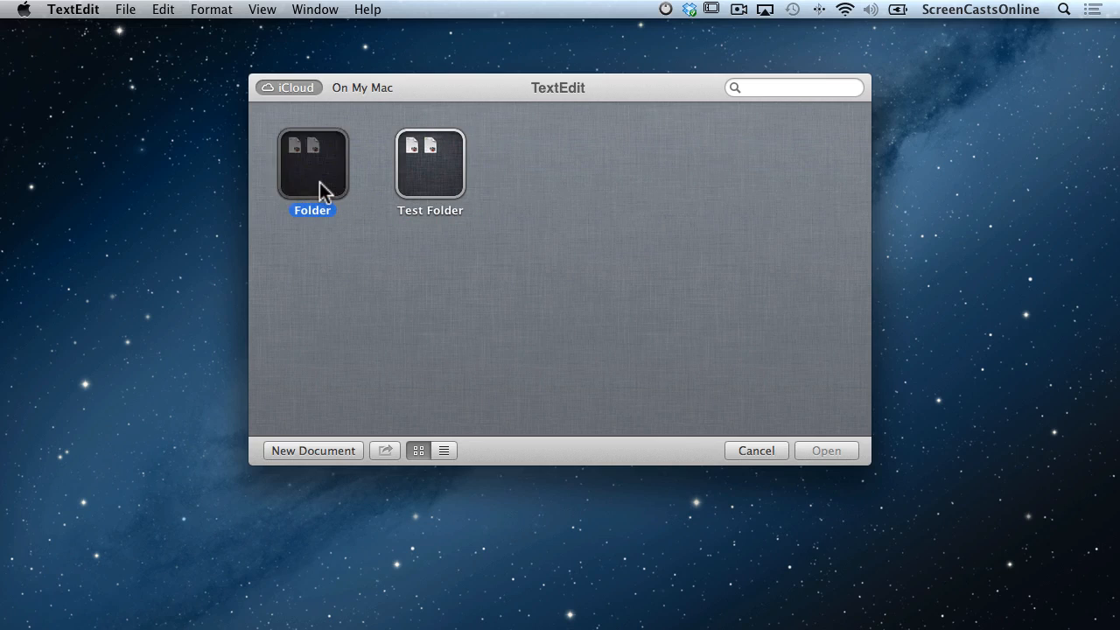
drag(429, 329, 564, 179)
Delete Test Doc and then the emptied Folder from iCloud with Cmd-Delete.
click(320, 179)
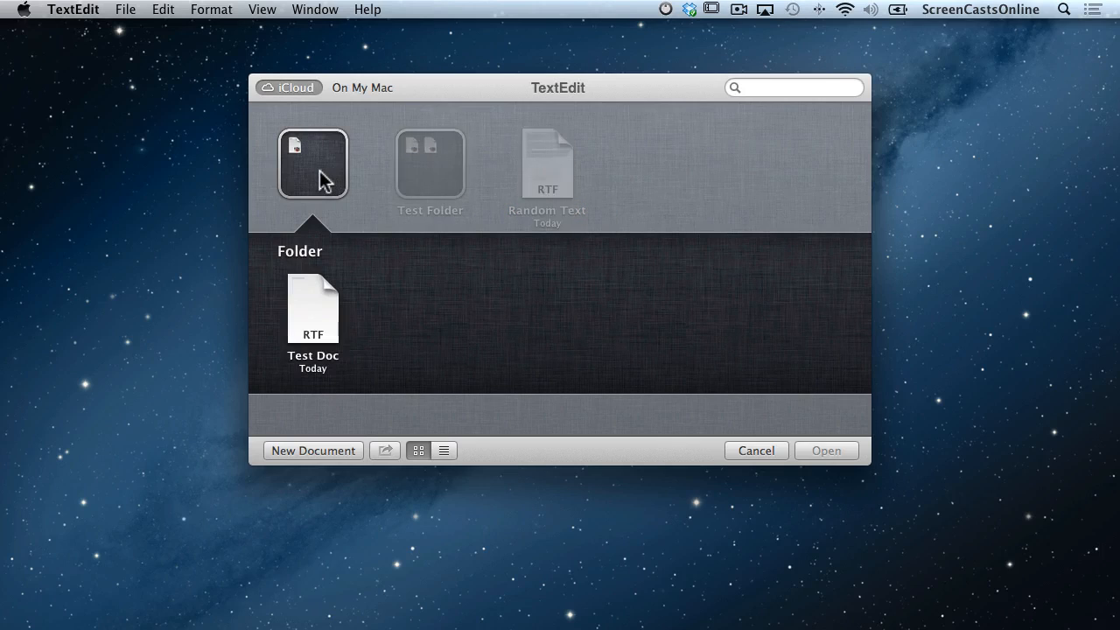
click(320, 331)
key(super+BackSpace)
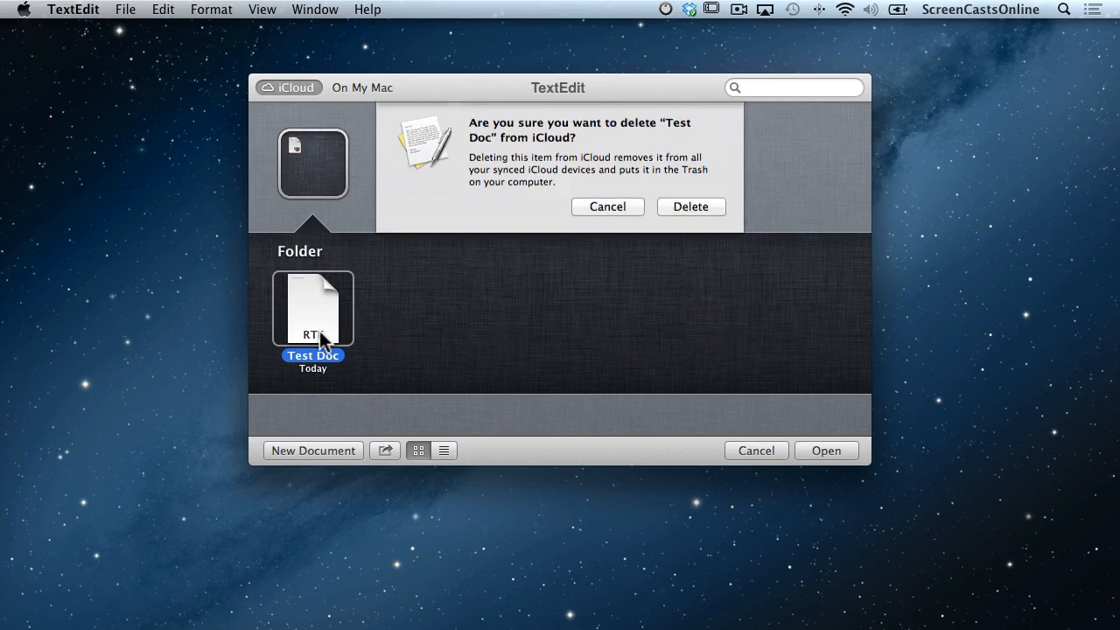
click(716, 210)
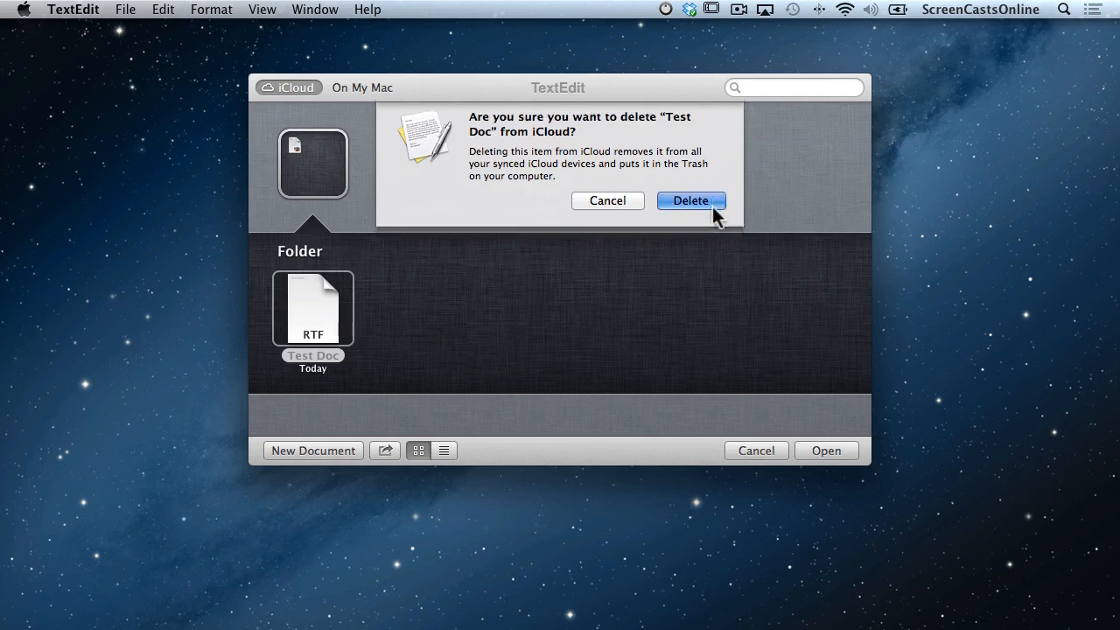
click(352, 219)
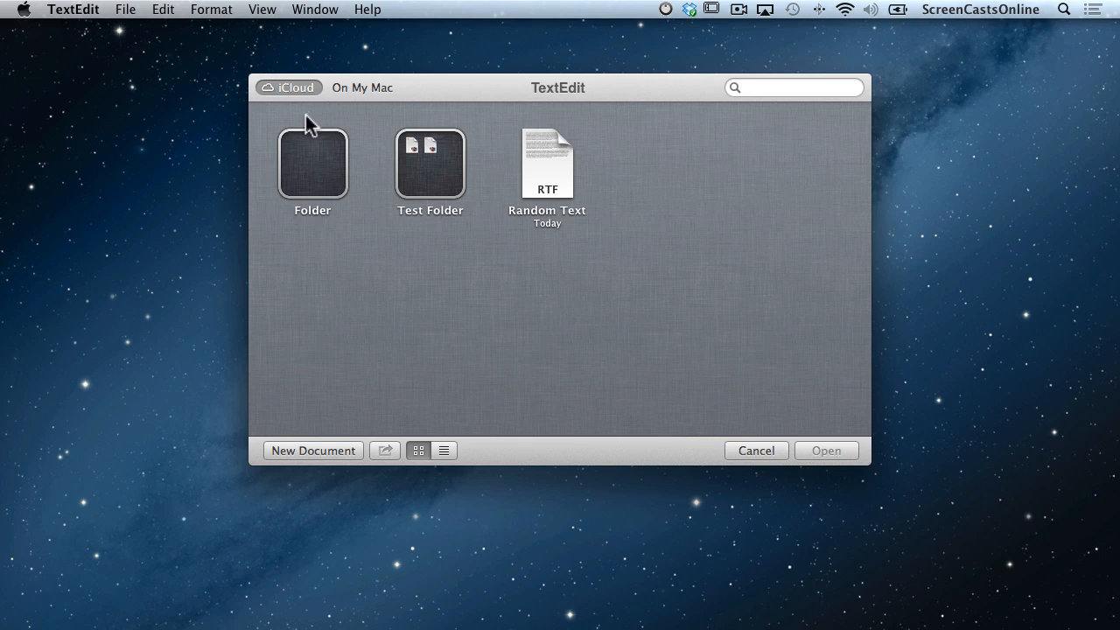
click(307, 162)
key(super+BackSpace)
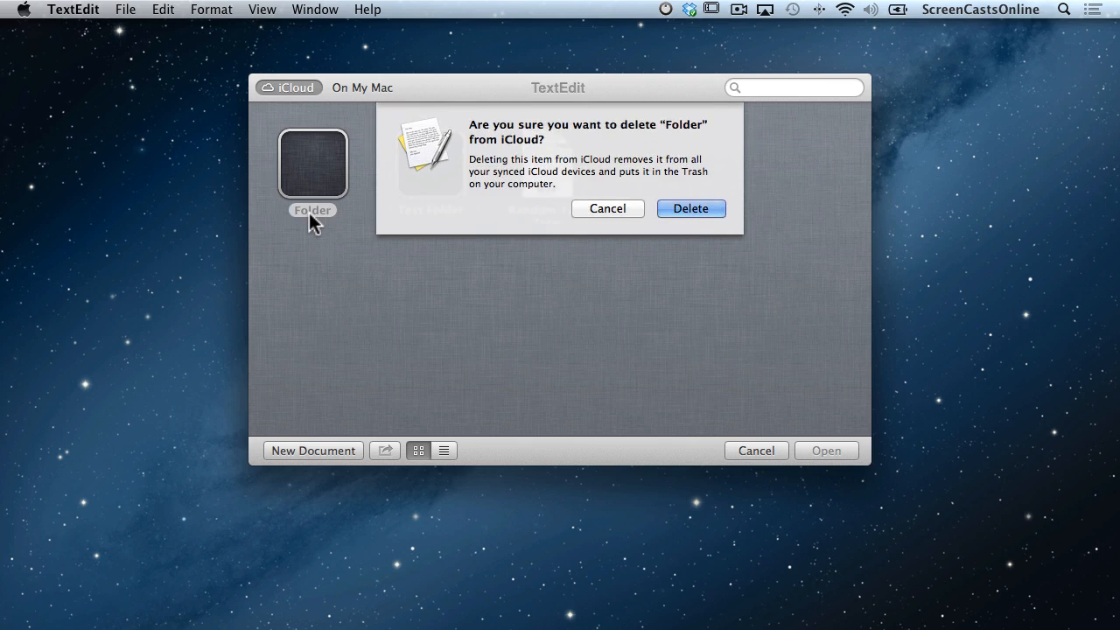
click(678, 212)
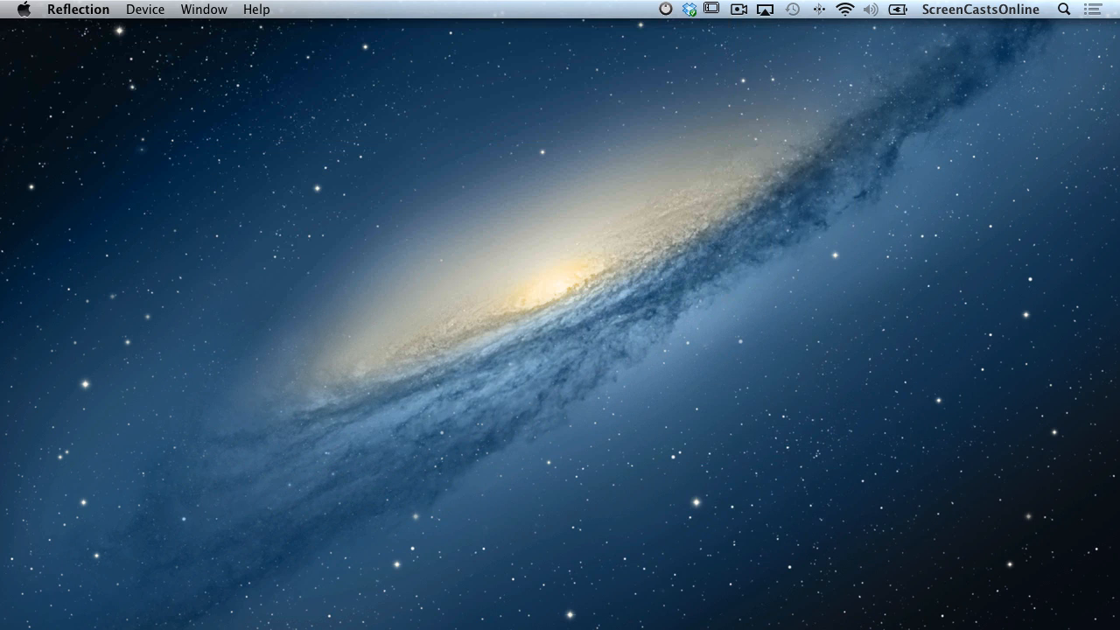
Launch Keynote via Spotlight and start a White-theme presentation titled 'My Presentation'.
key(super+space)
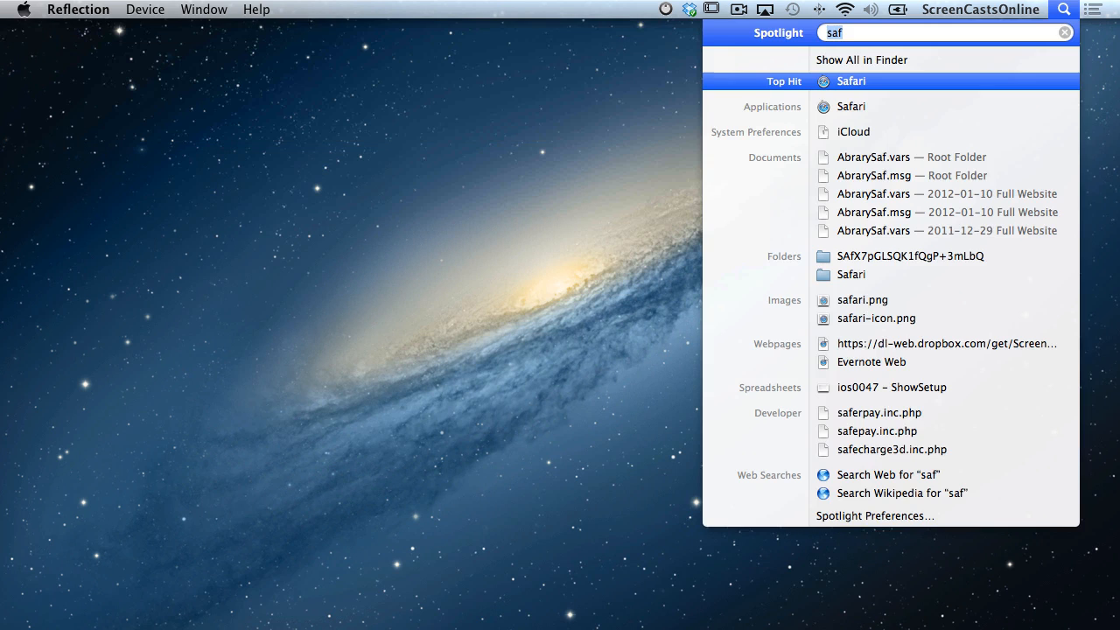
text(key)
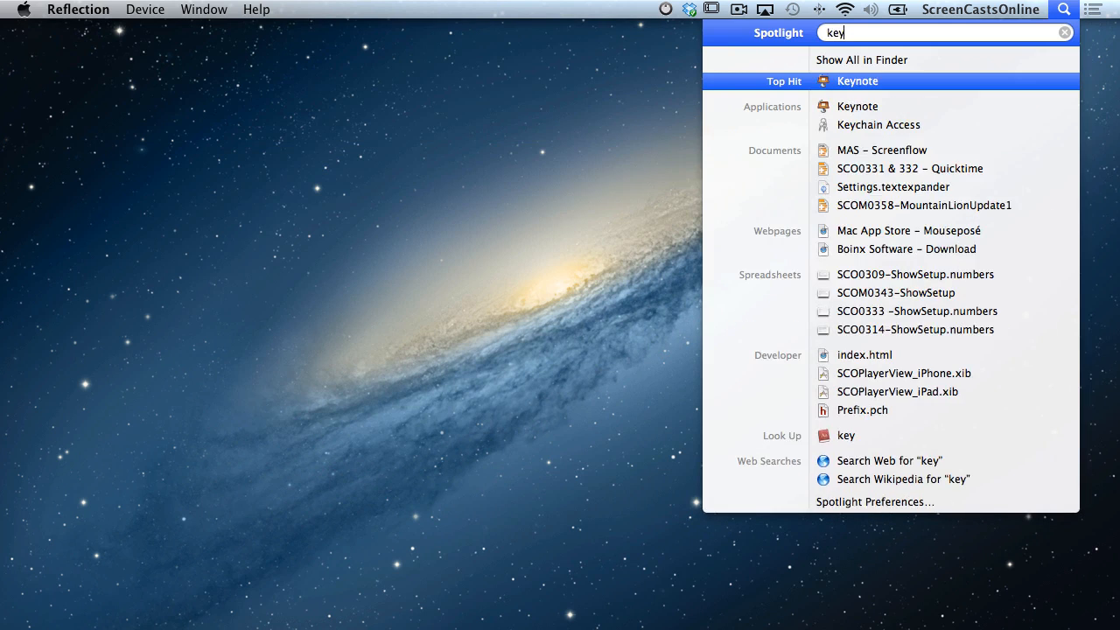
key(Return)
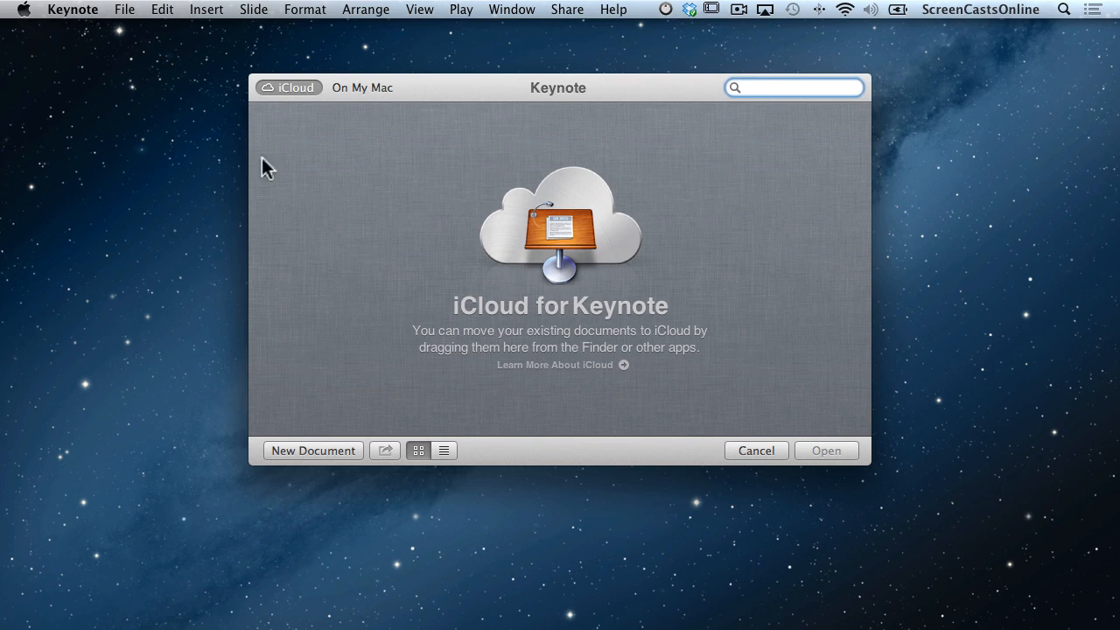
click(307, 451)
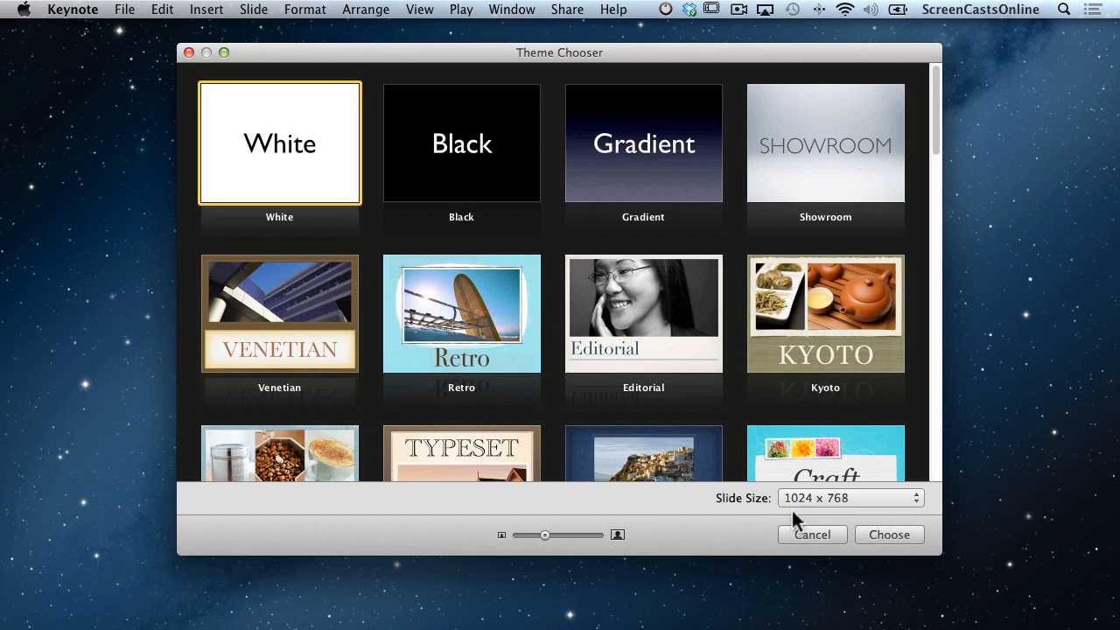
click(885, 540)
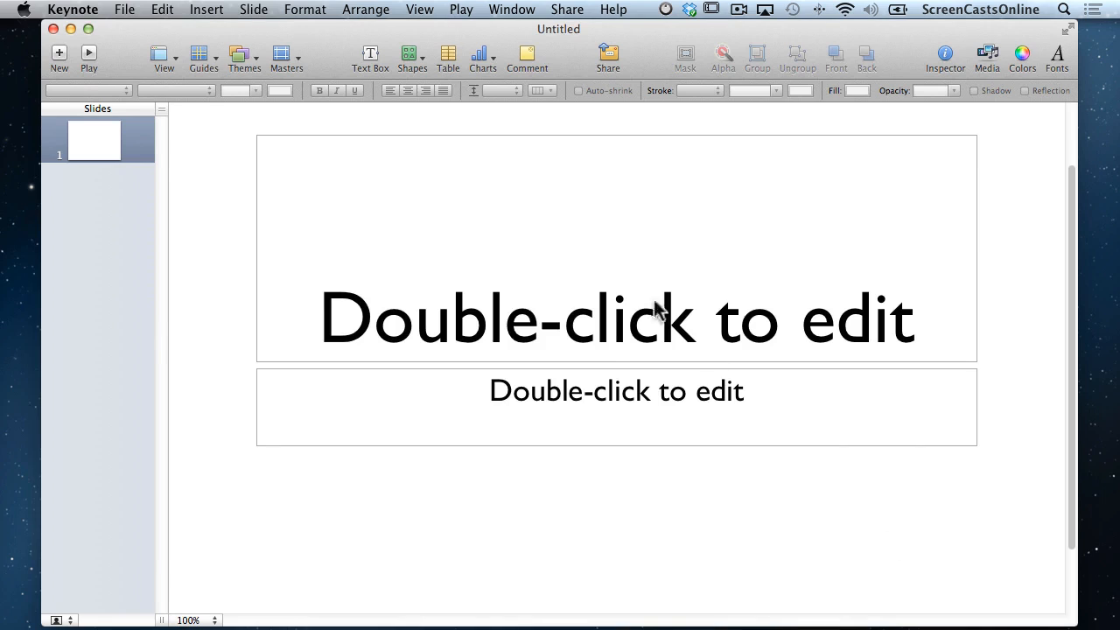
double_click(610, 341)
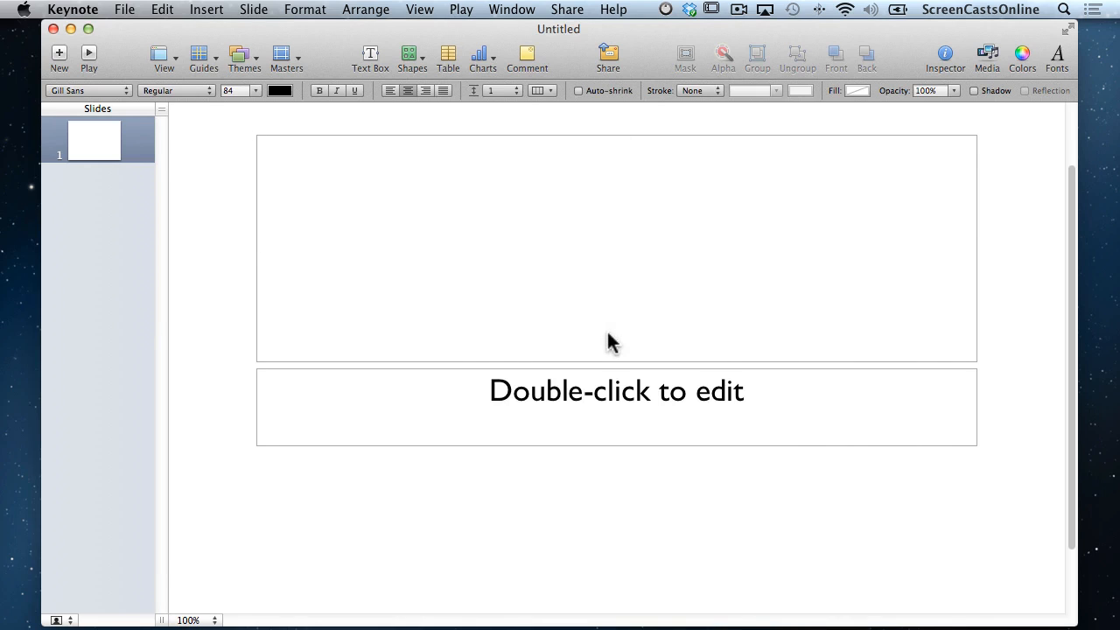
text(My Presentation)
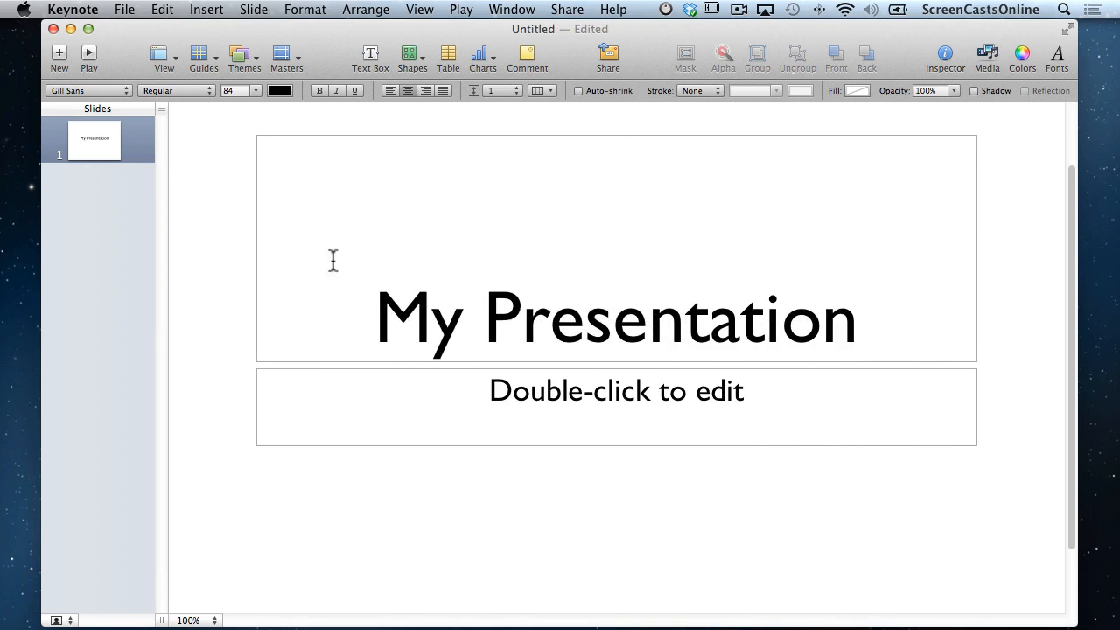
Add a second slide with the Photo - Vertical layout titled 'Test'.
click(59, 57)
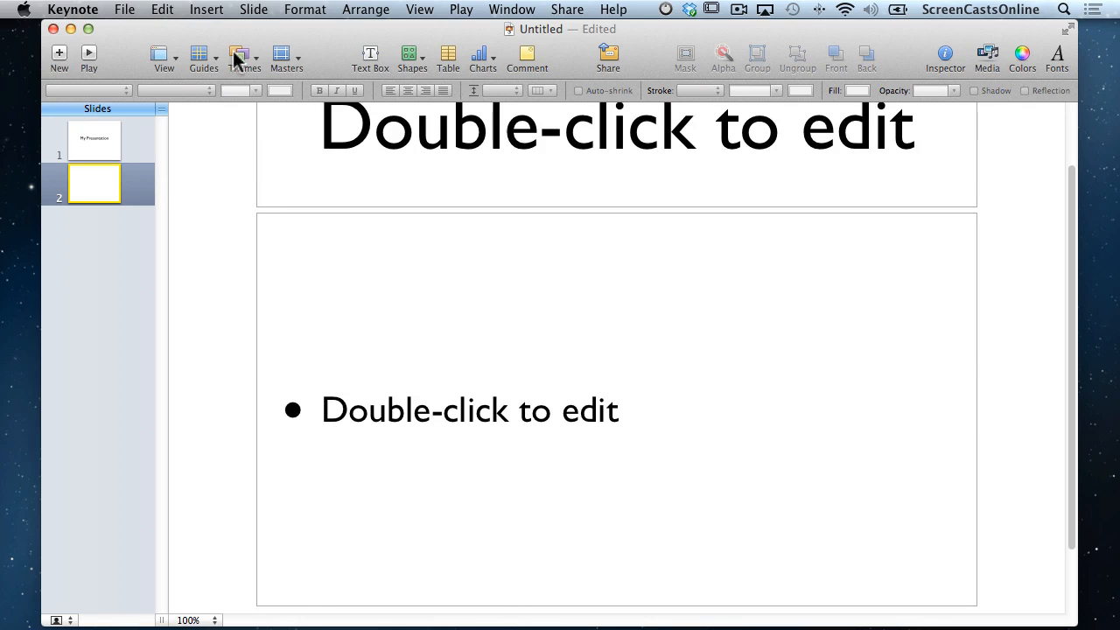
click(279, 59)
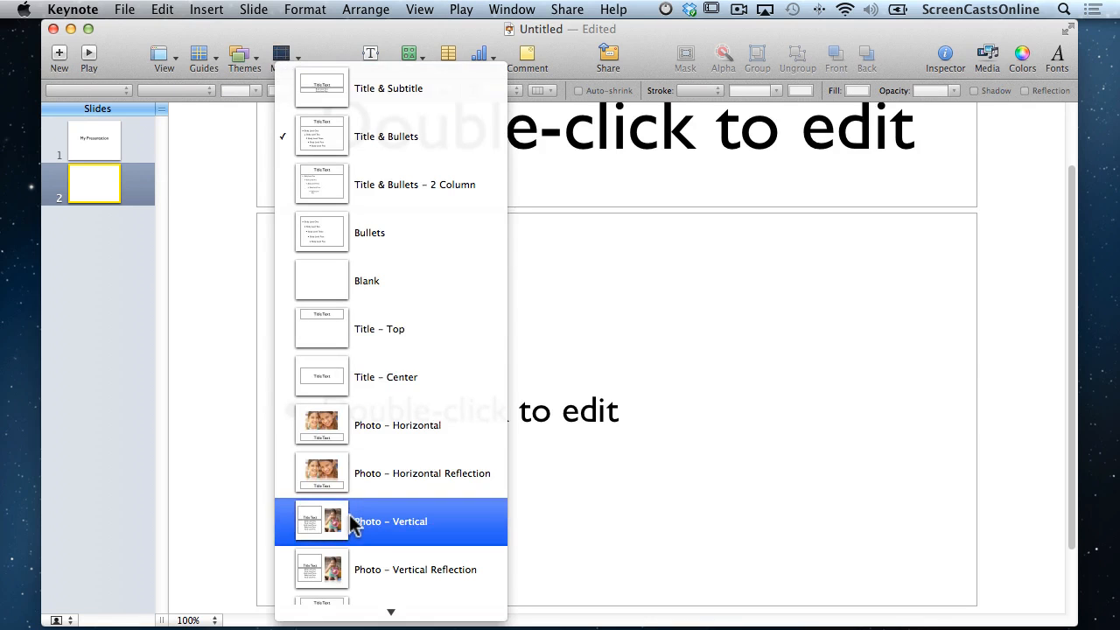
click(348, 516)
double_click(426, 305)
text(Test)
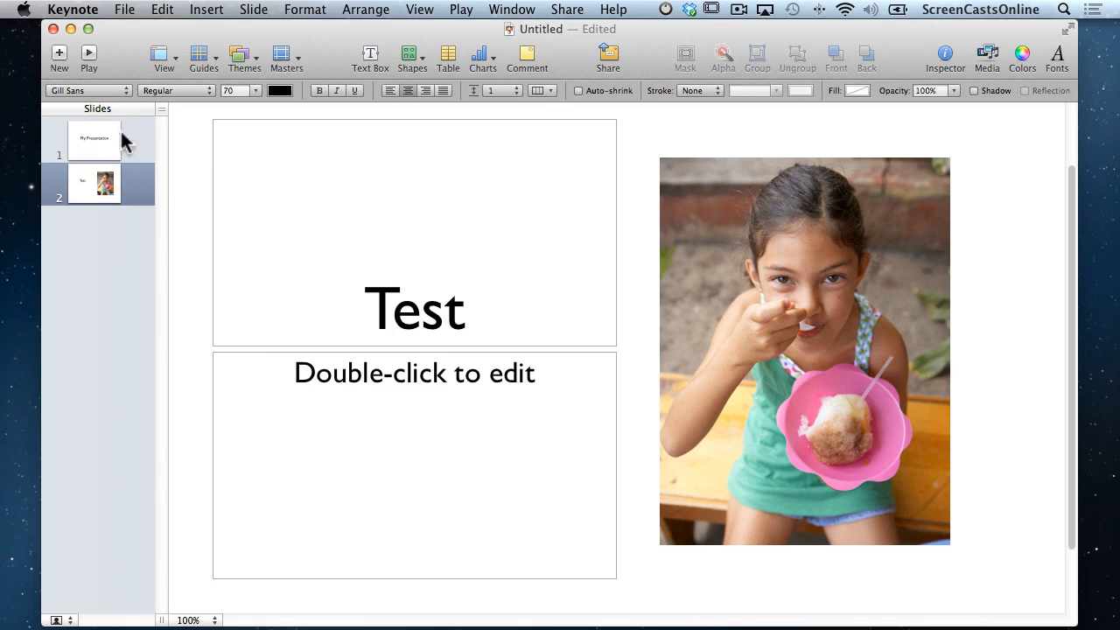
Close the presentation and save it to iCloud as 'My Presentation'.
click(53, 29)
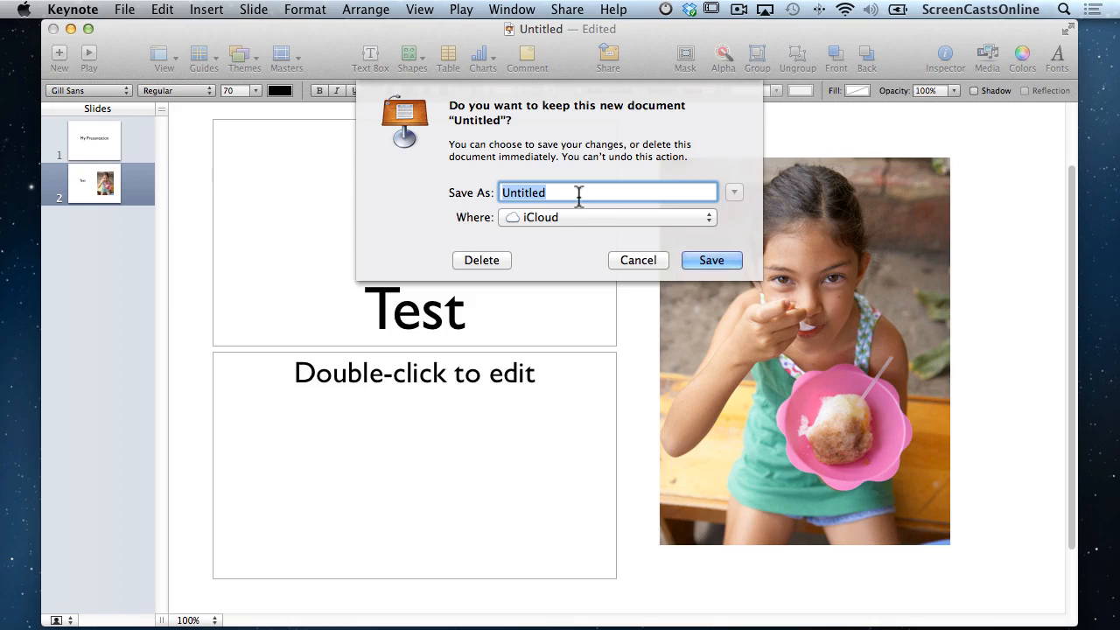
text(M)
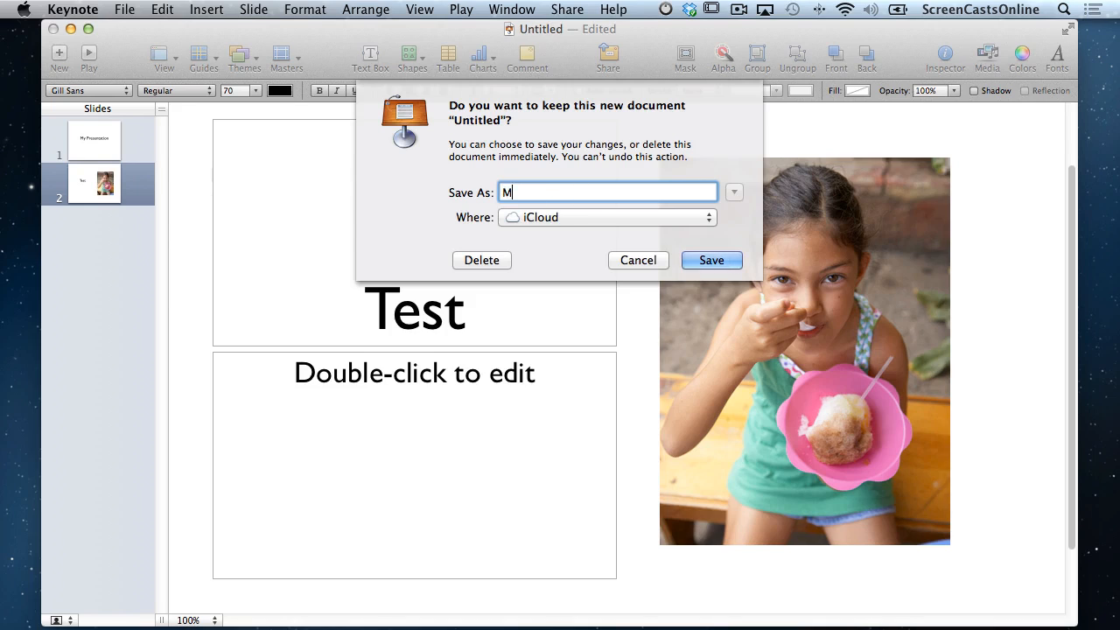
text(y Presentation)
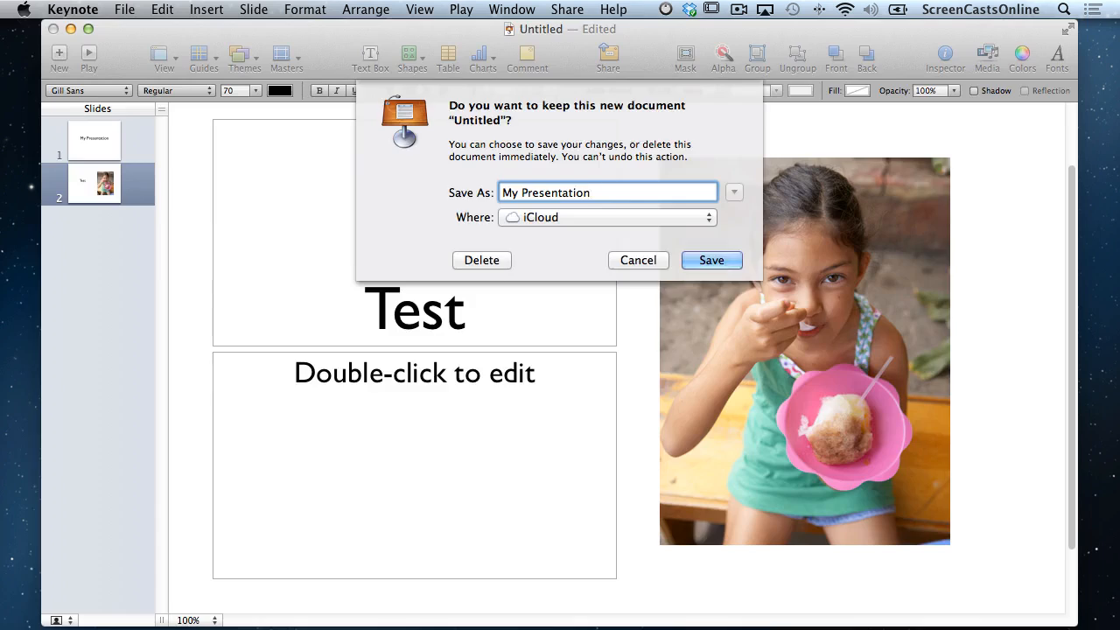
key(Return)
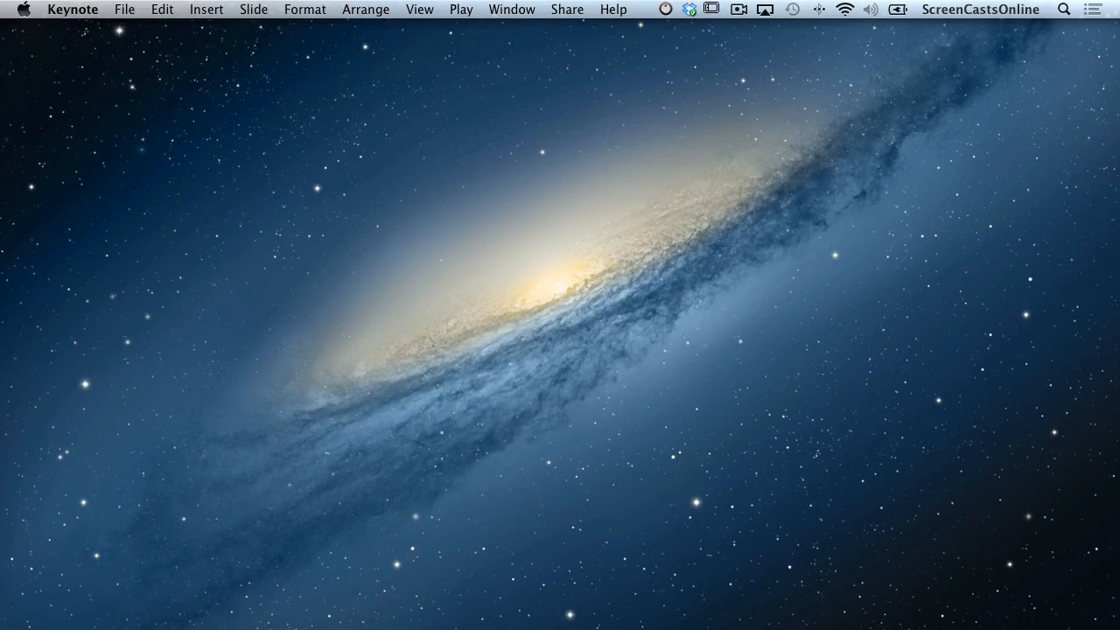
Switch to Reflection and centre the mirrored iPad window on screen.
key(super+Tab)
drag(345, 31, 543, 68)
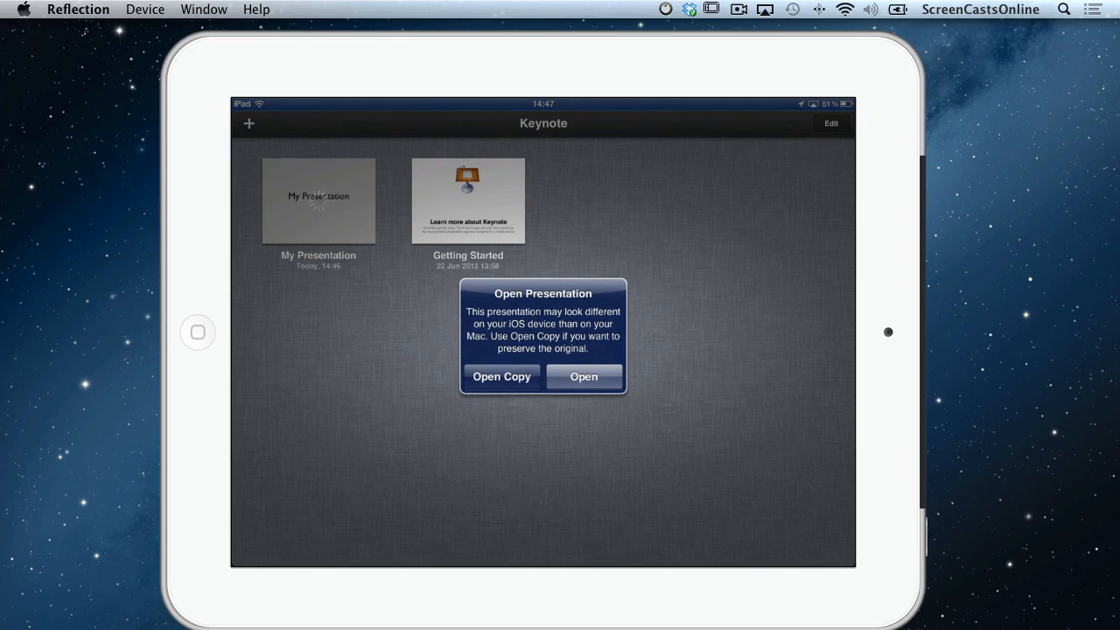
Open My Presentation in iPad Keynote, download the theme's images, and view slide 2.
click(584, 377)
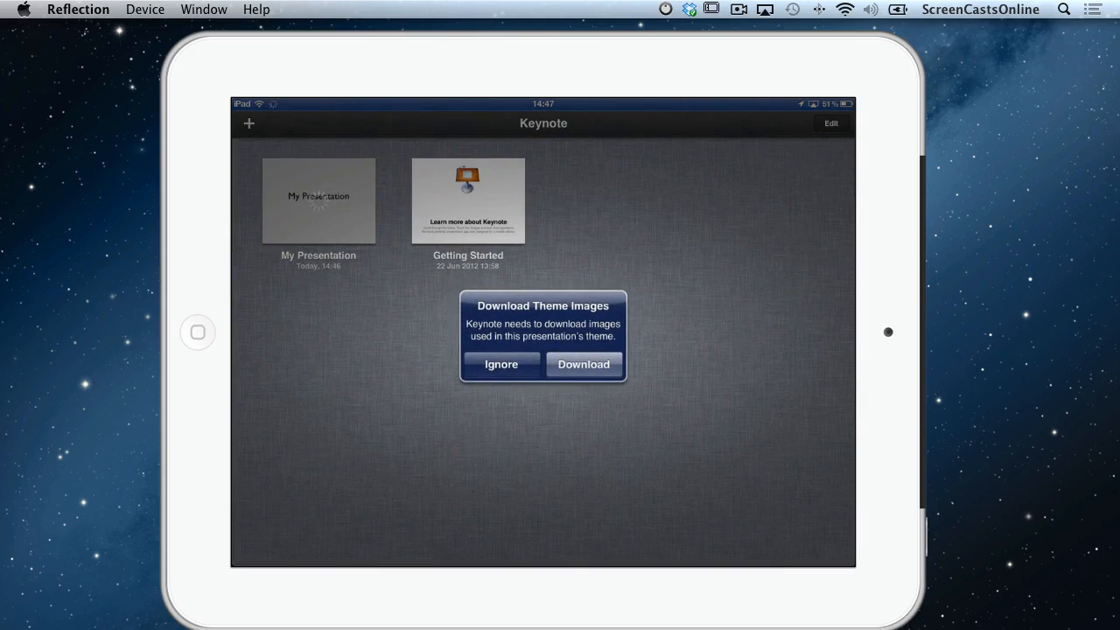
click(583, 364)
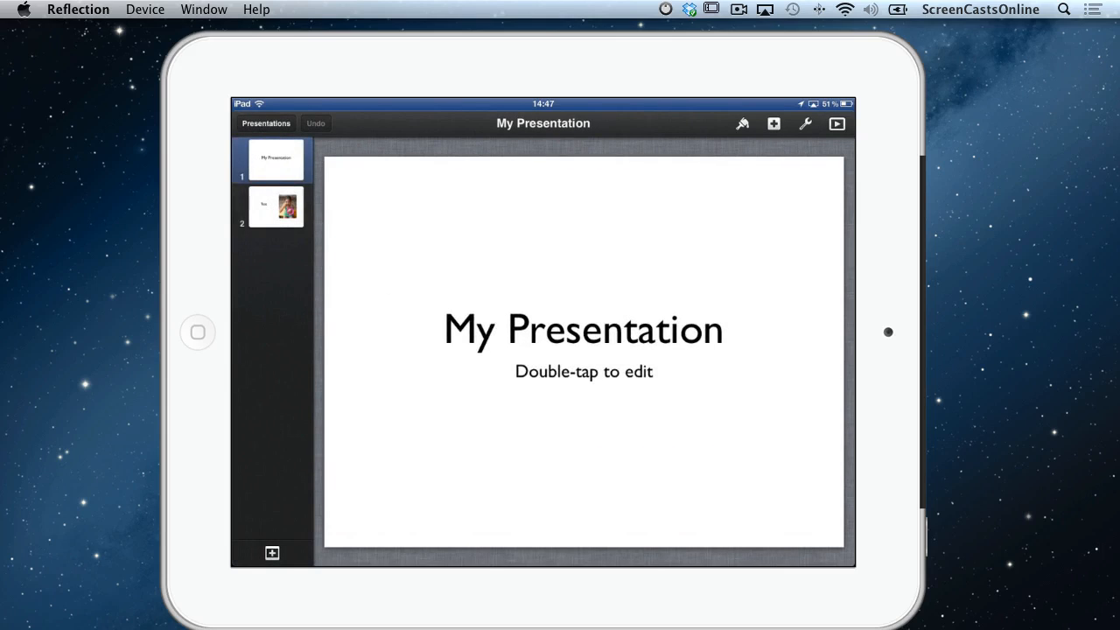
click(276, 207)
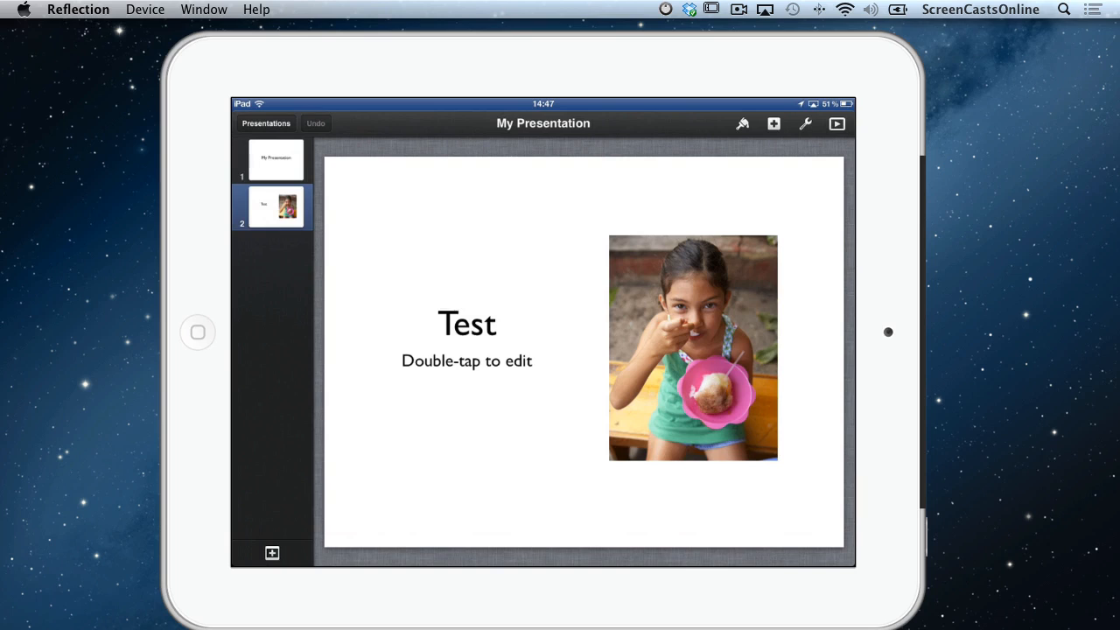
Add a third slide with the two-girls photo layout and return to the presentations list.
click(272, 553)
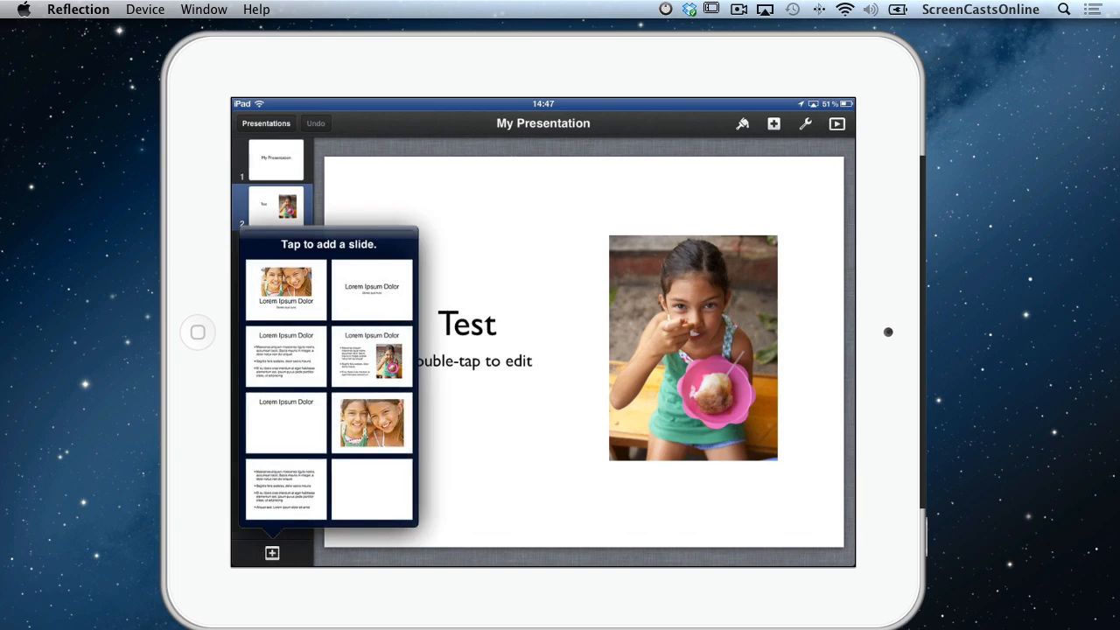
click(372, 423)
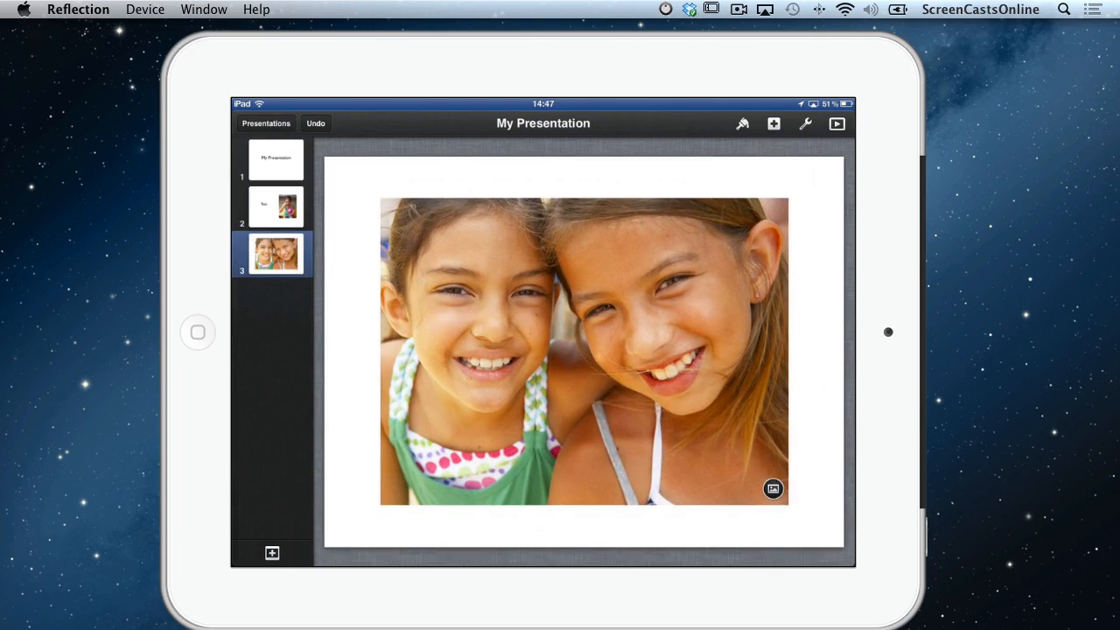
click(266, 123)
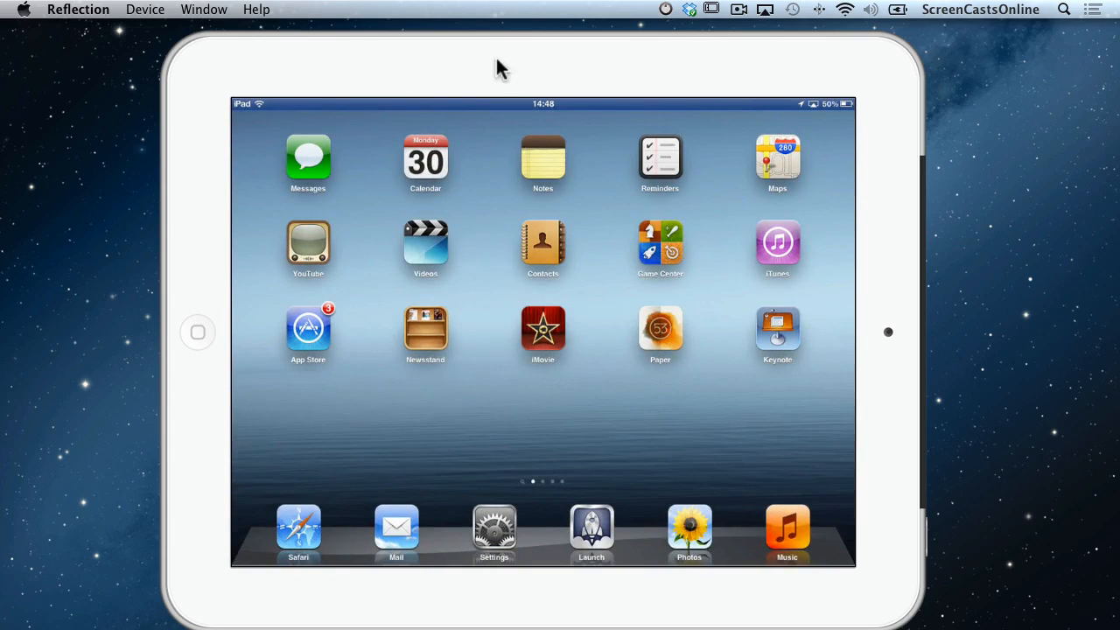
Launch Keynote via Spotlight, open My Presentation from iCloud, and view slides 2, 1 and 3.
key(super+space)
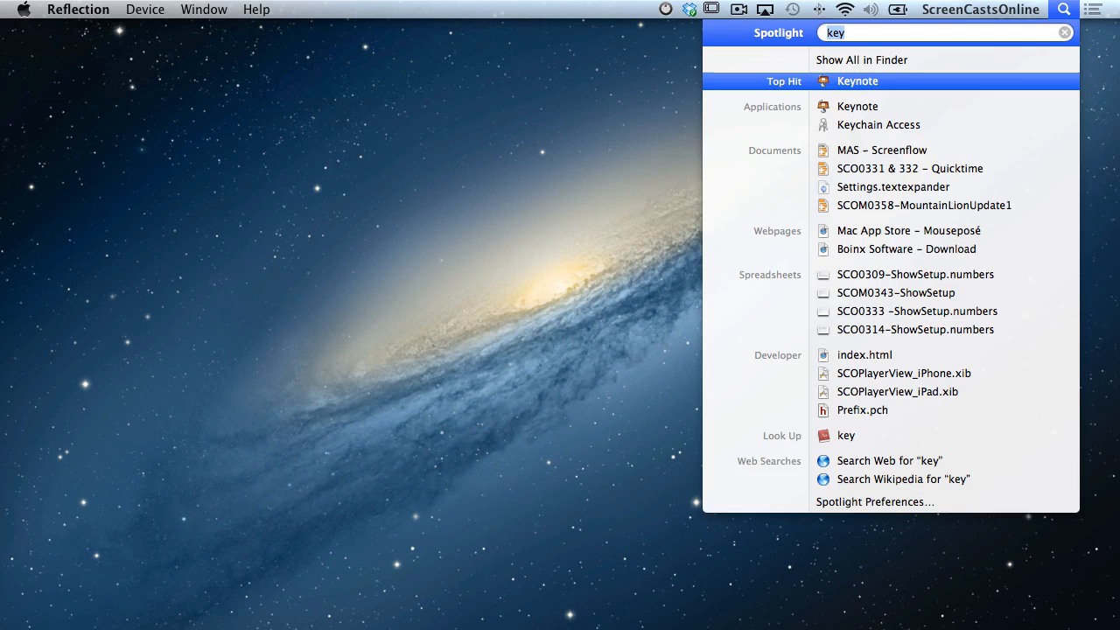
key(Return)
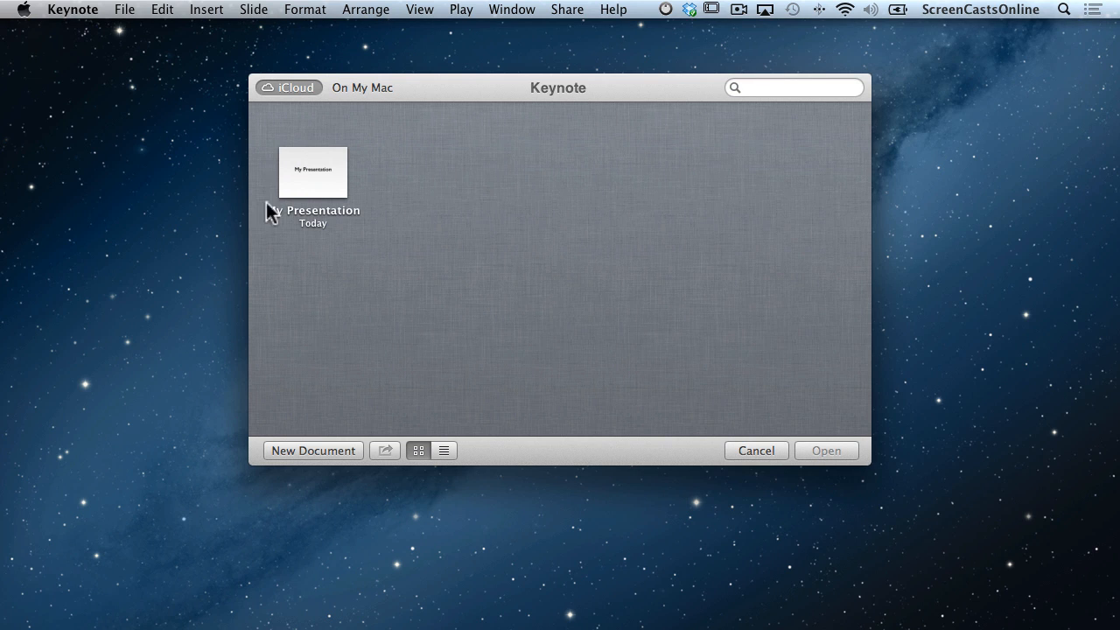
double_click(321, 172)
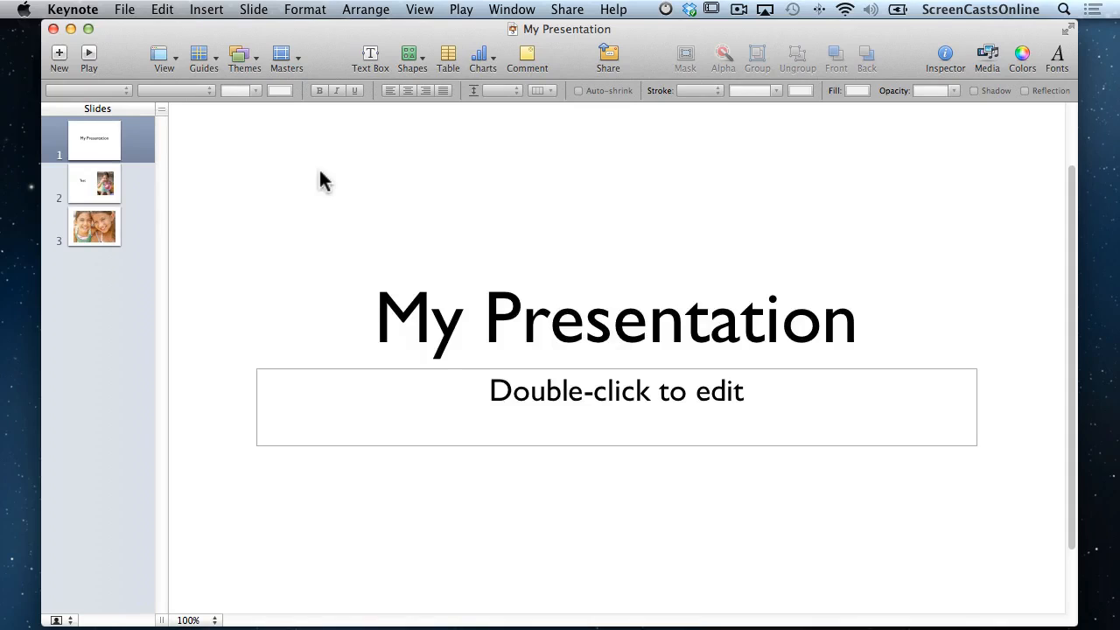
click(97, 188)
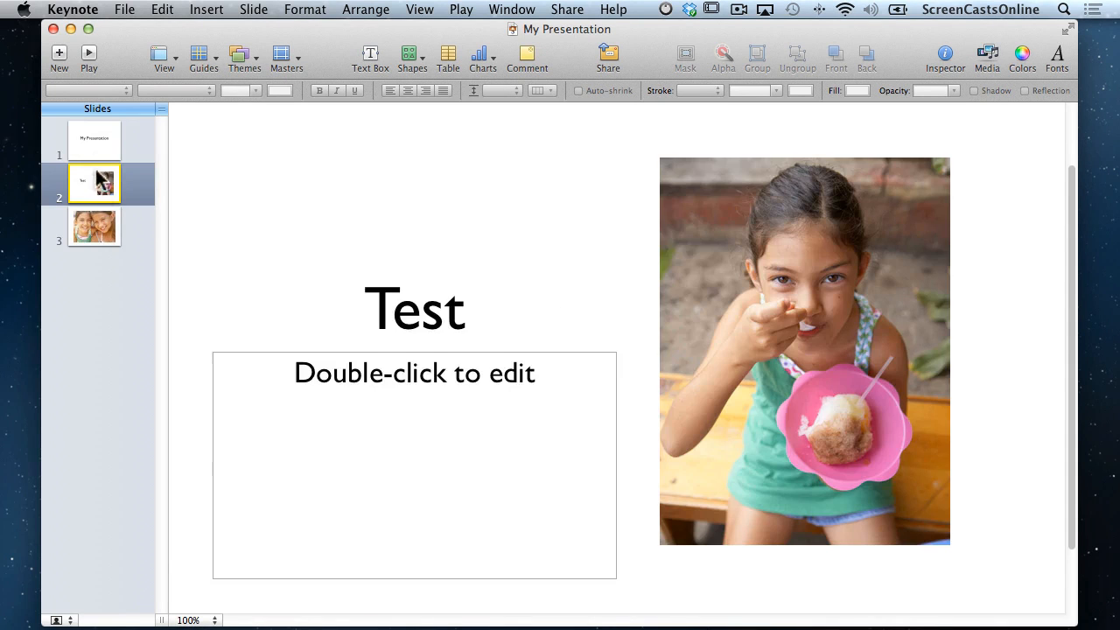
click(97, 148)
click(97, 186)
click(95, 233)
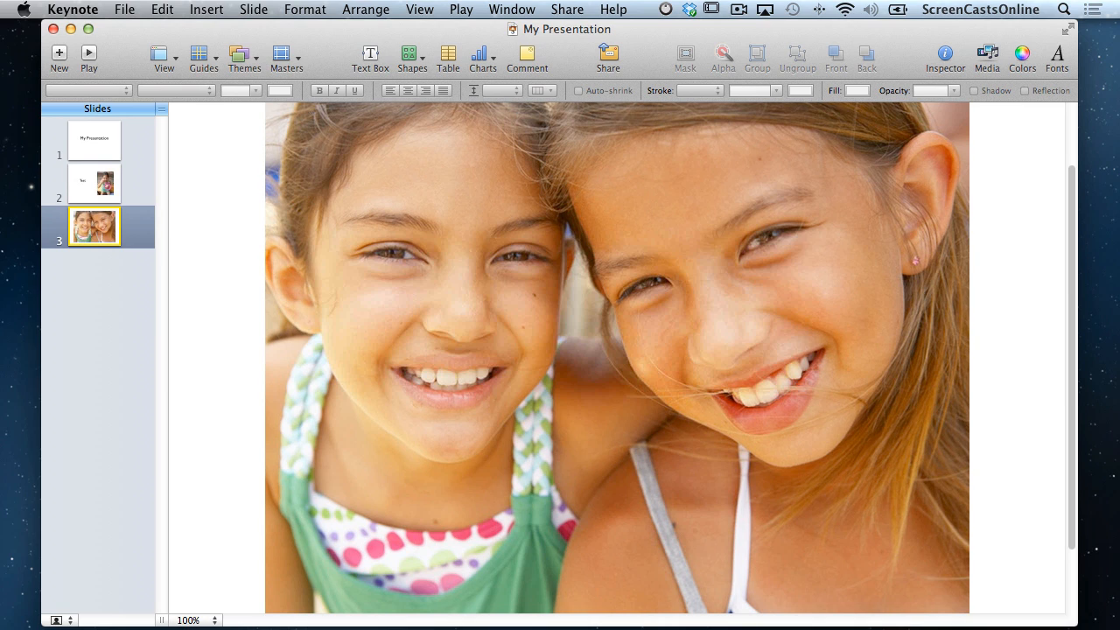
Launch iA Writer, minimize the Keynote window, and dismiss iA Writer's iCloud document chooser.
key(super+space)
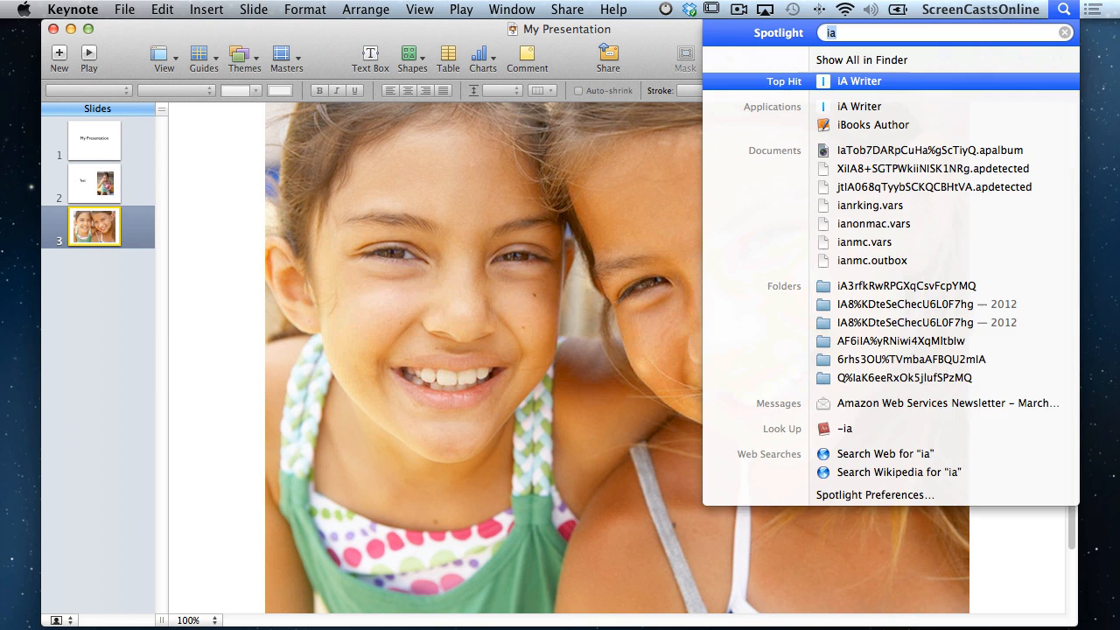
key(Return)
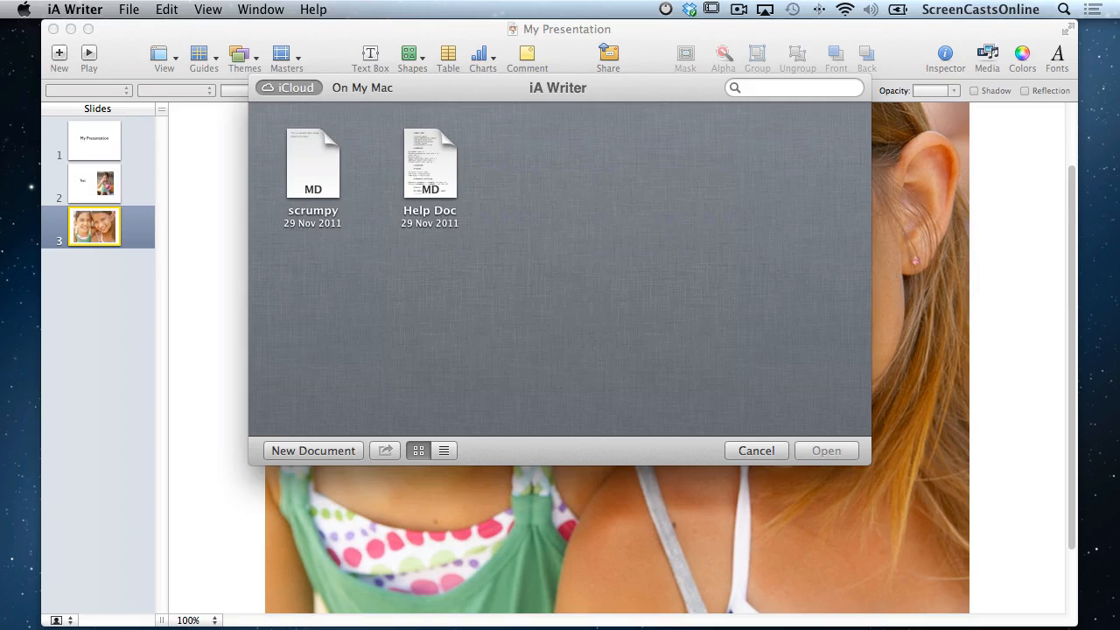
click(71, 29)
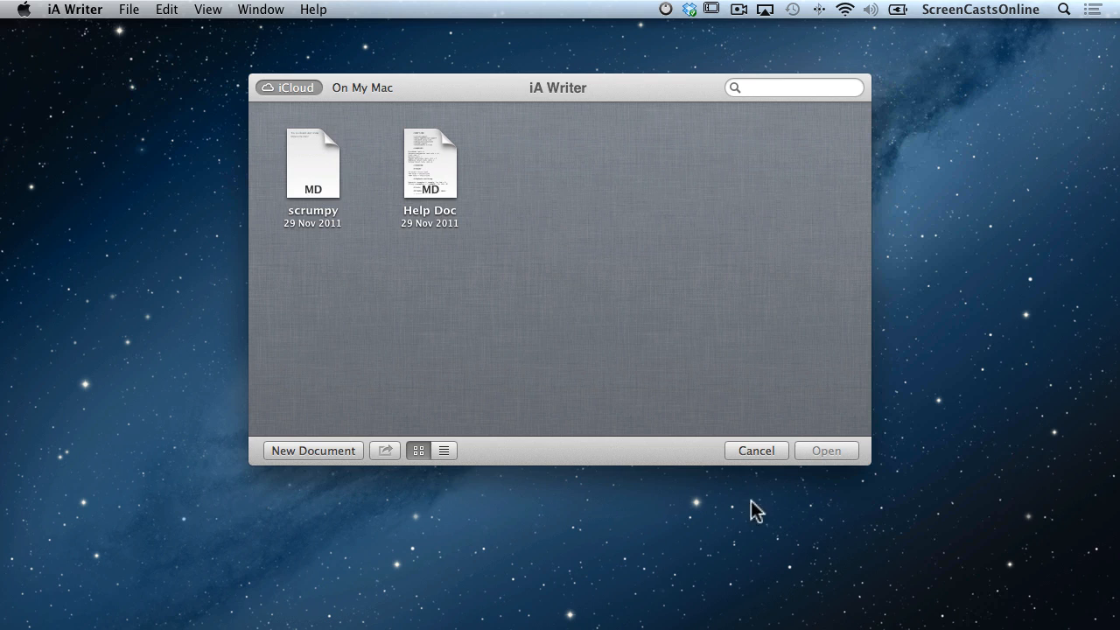
click(757, 454)
Launch Byword by searching 'iaby' in Spotlight.
key(super+space)
text(ia)
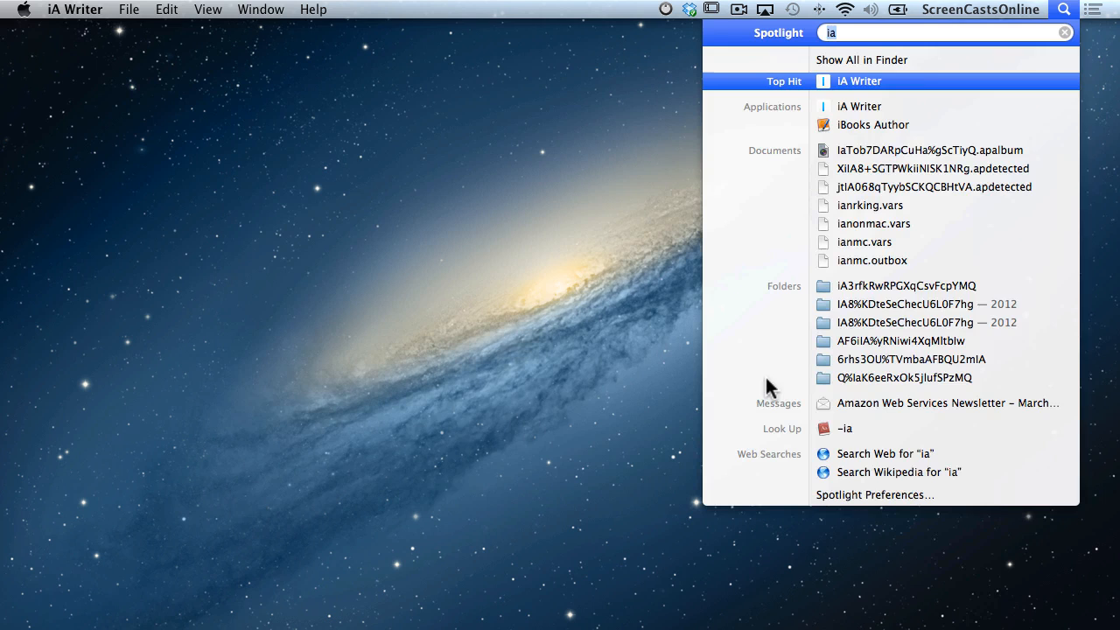
text(by)
key(Return)
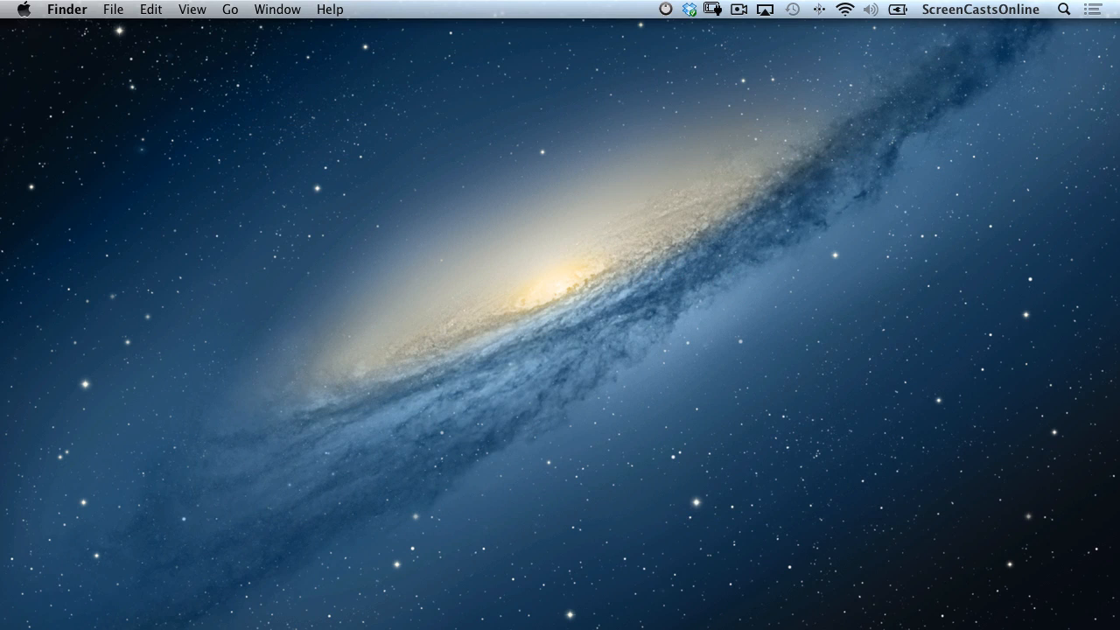
Launch TextEdit via Spotlight ('te') and create a new blank document from the iCloud chooser.
key(super+space)
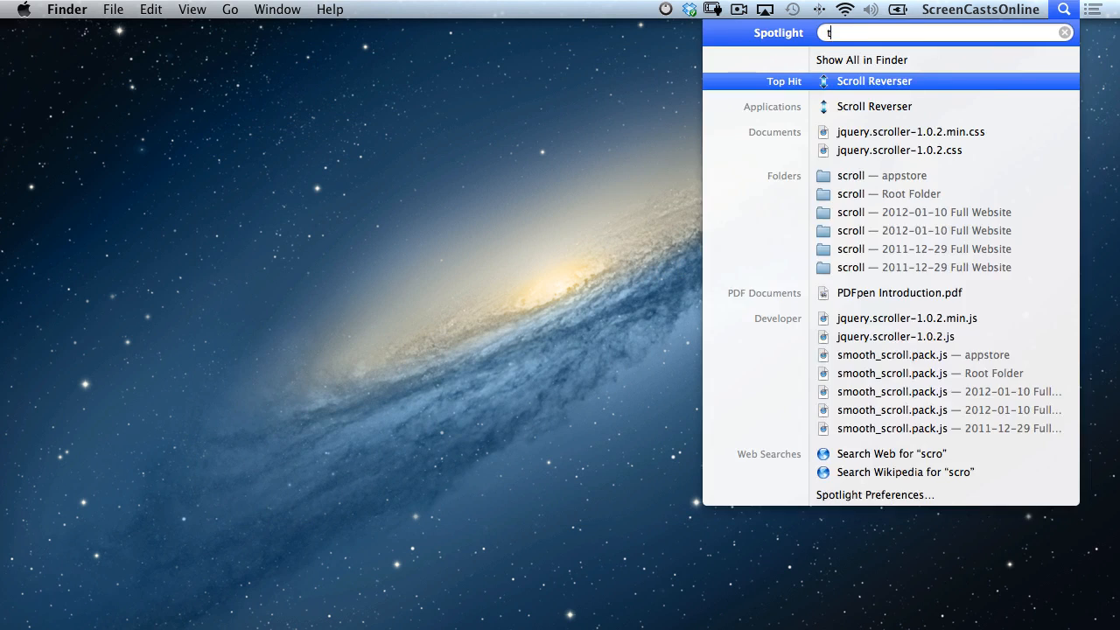
text(te)
key(Return)
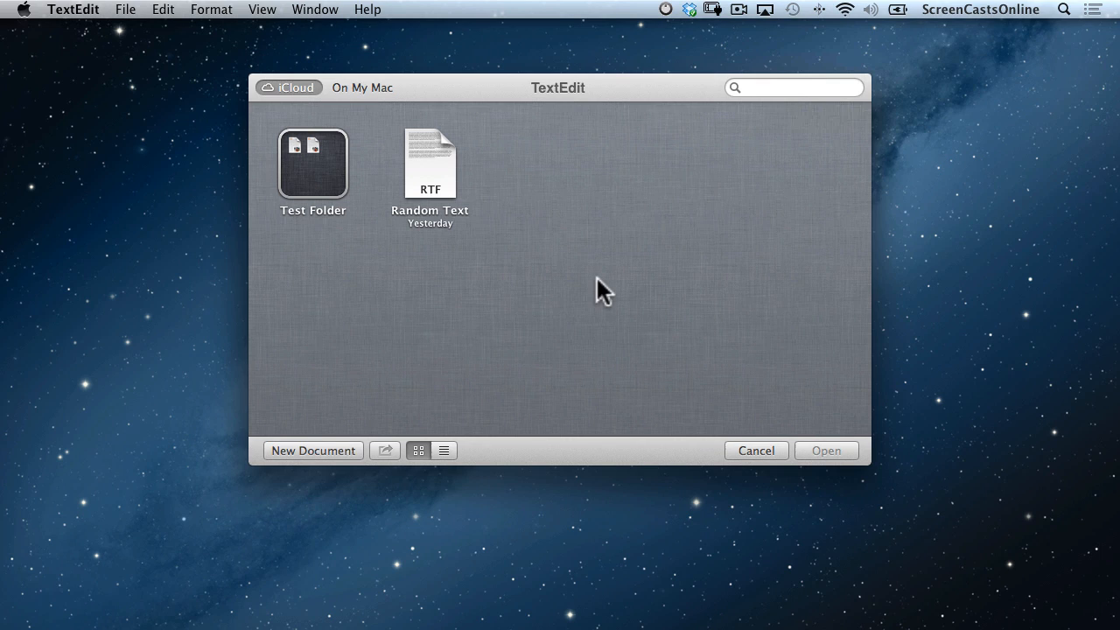
click(329, 451)
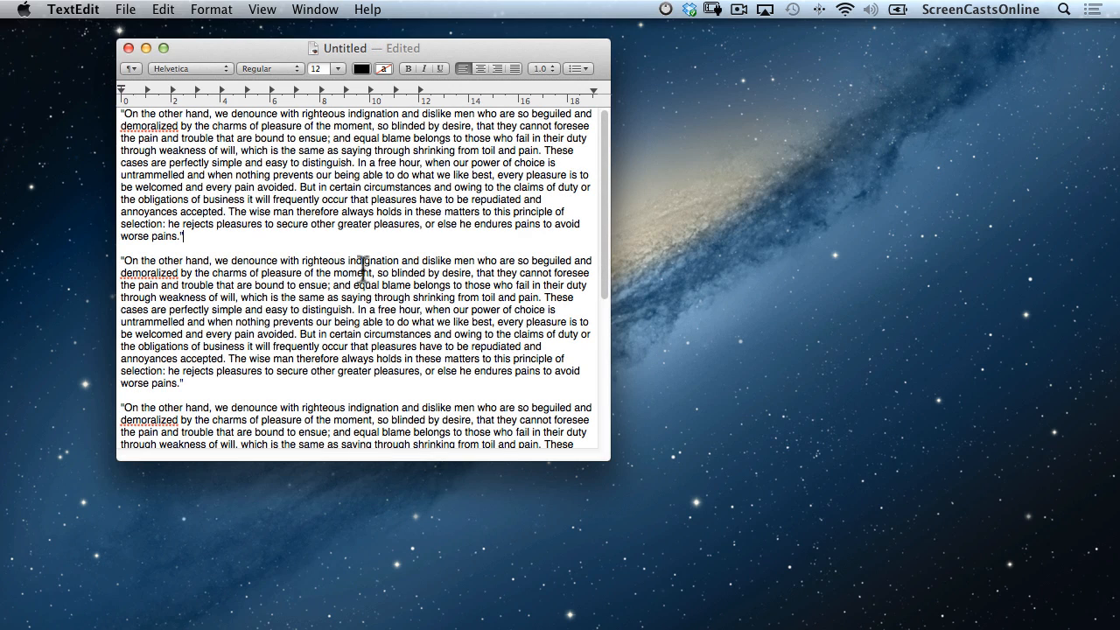
Save the sample-text document into Documents under the name 'My New Report'.
click(125, 9)
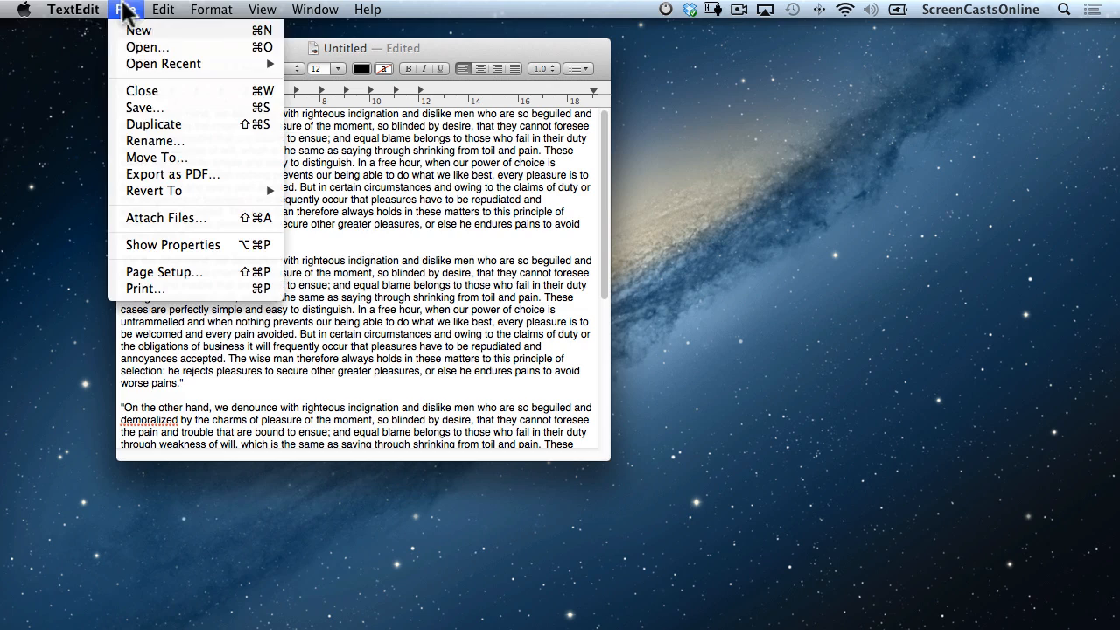
click(222, 109)
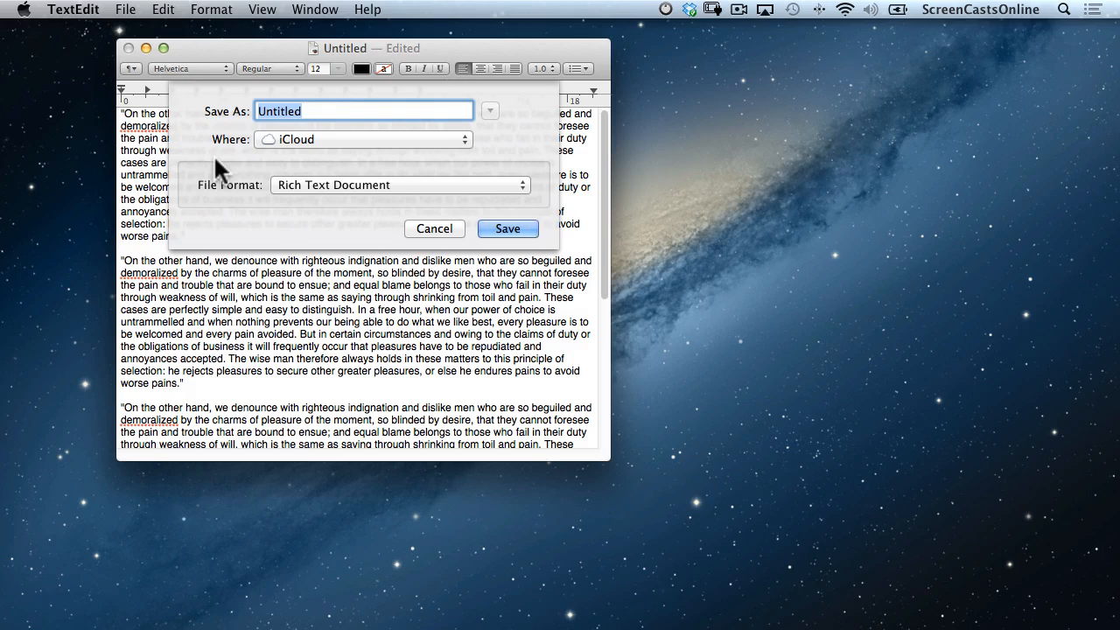
click(451, 136)
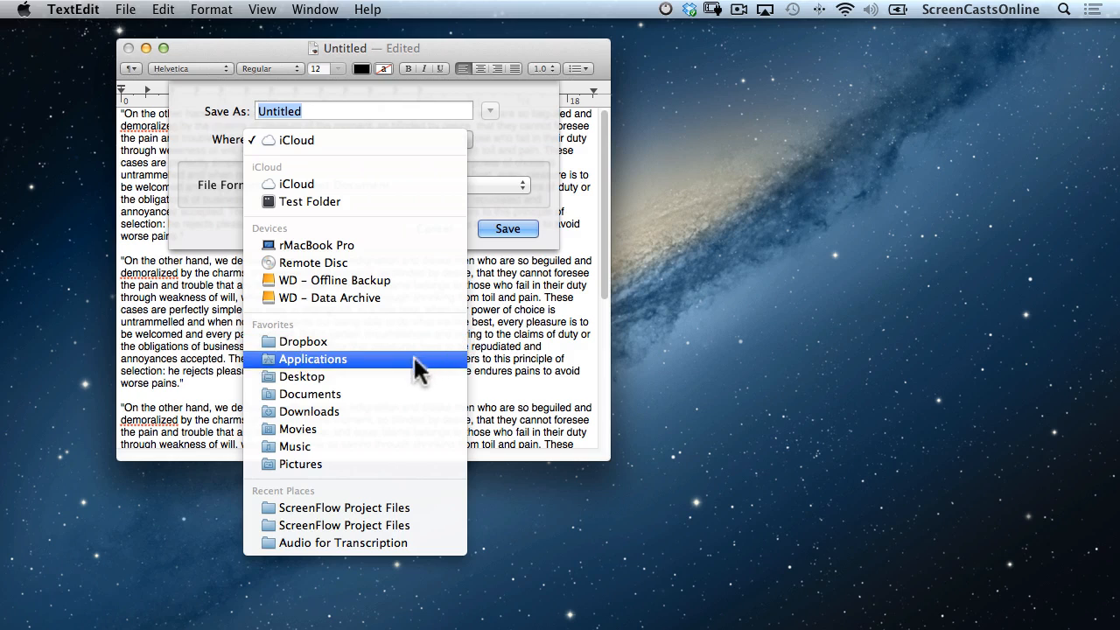
click(407, 393)
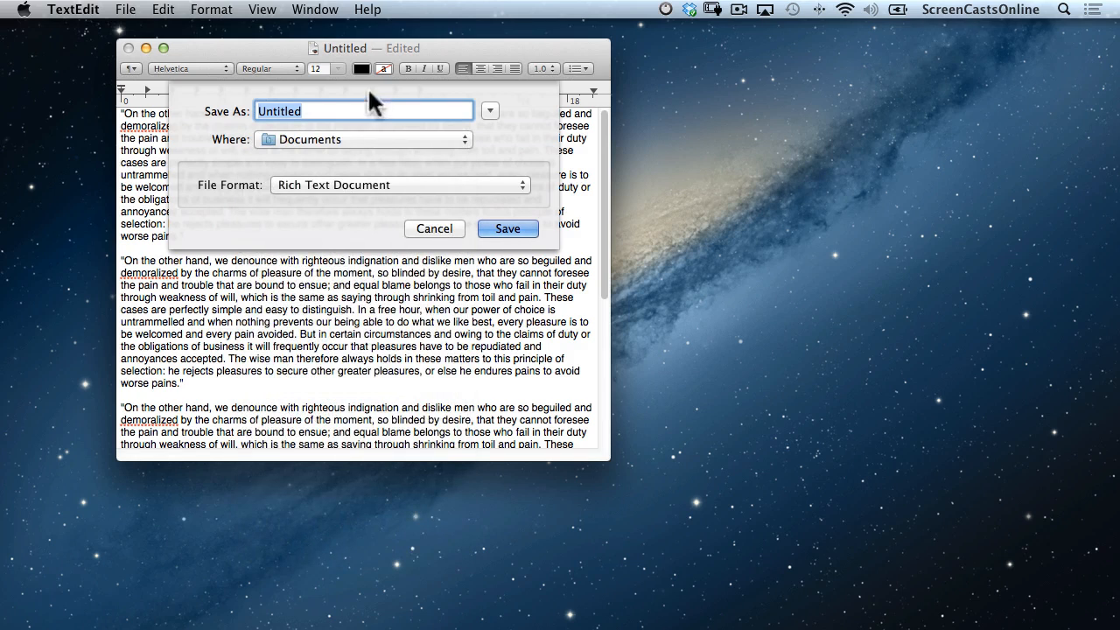
text(My New Report)
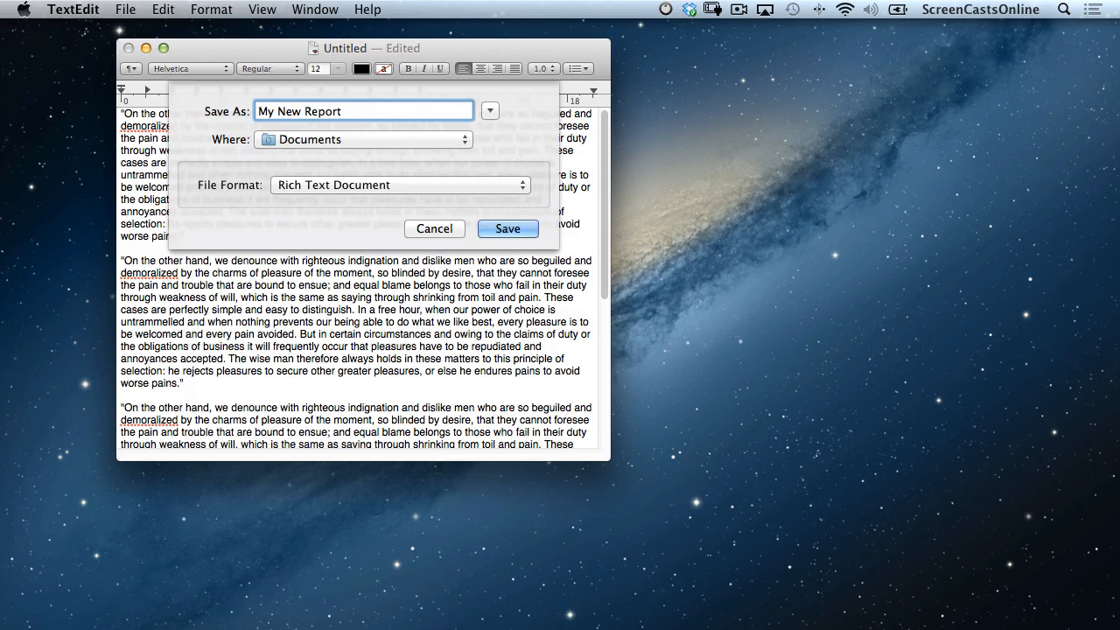
key(Return)
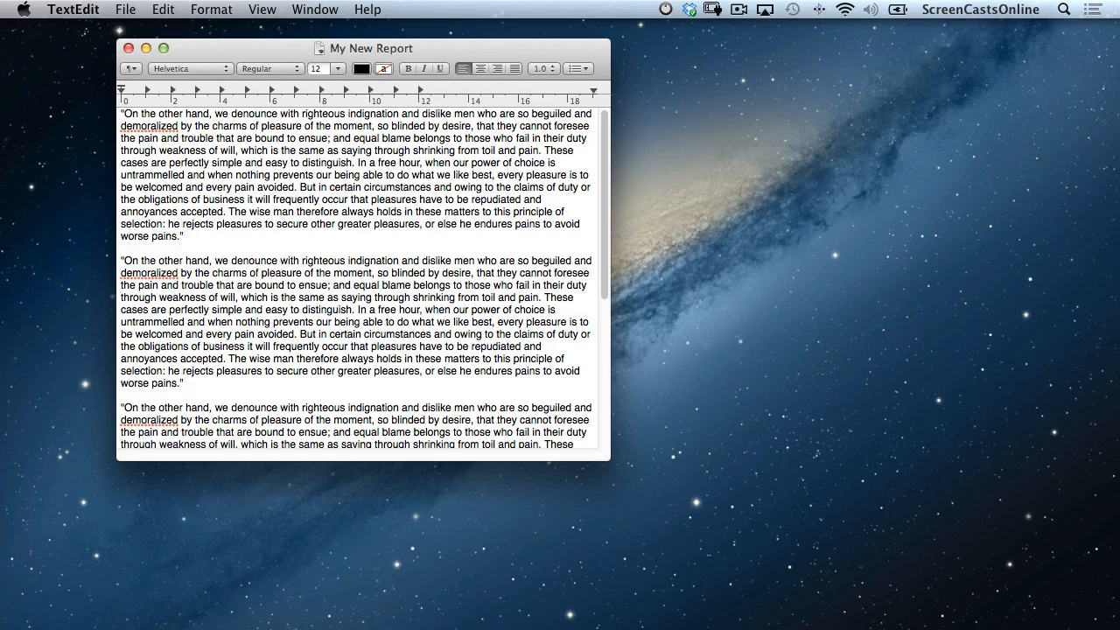
click(126, 11)
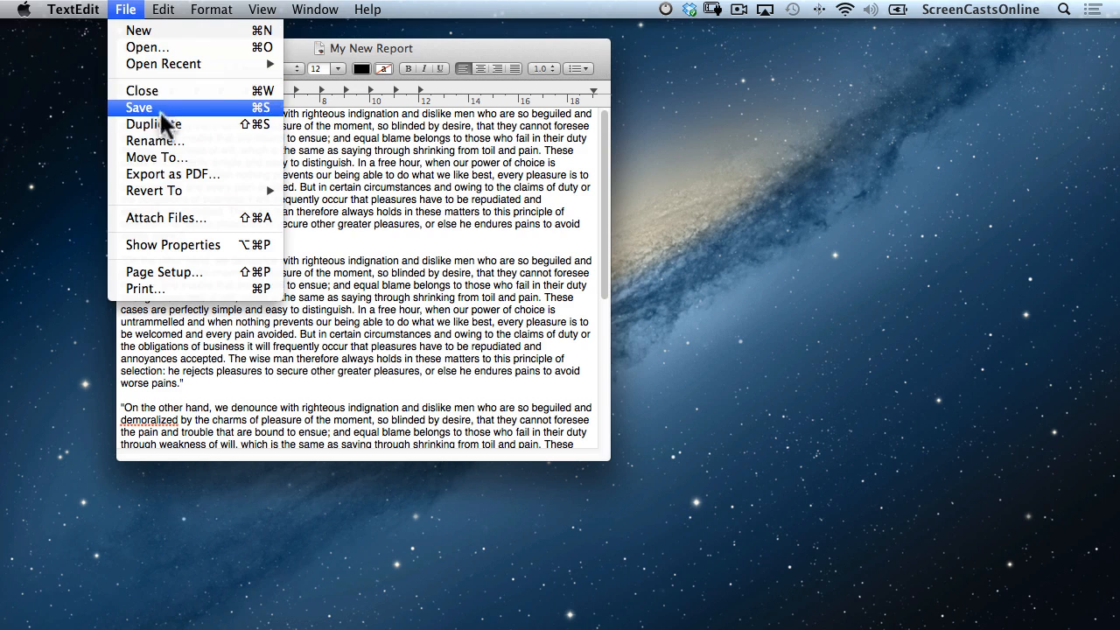
Duplicate the document, name the copy 'My Updated Report', and close it.
click(226, 127)
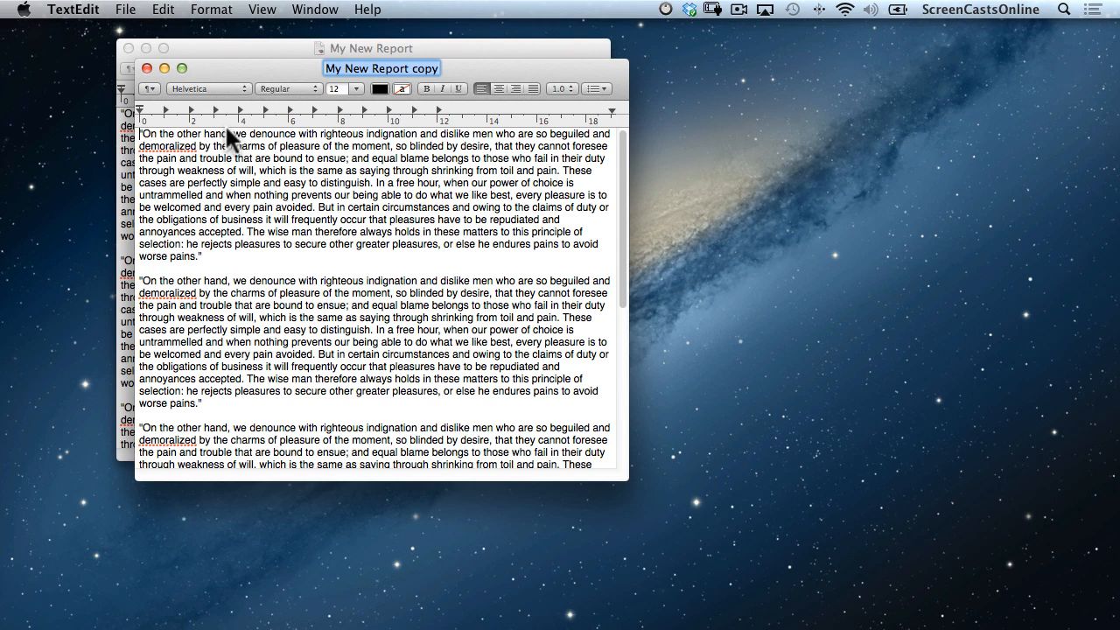
text(My Updated Report)
key(Return)
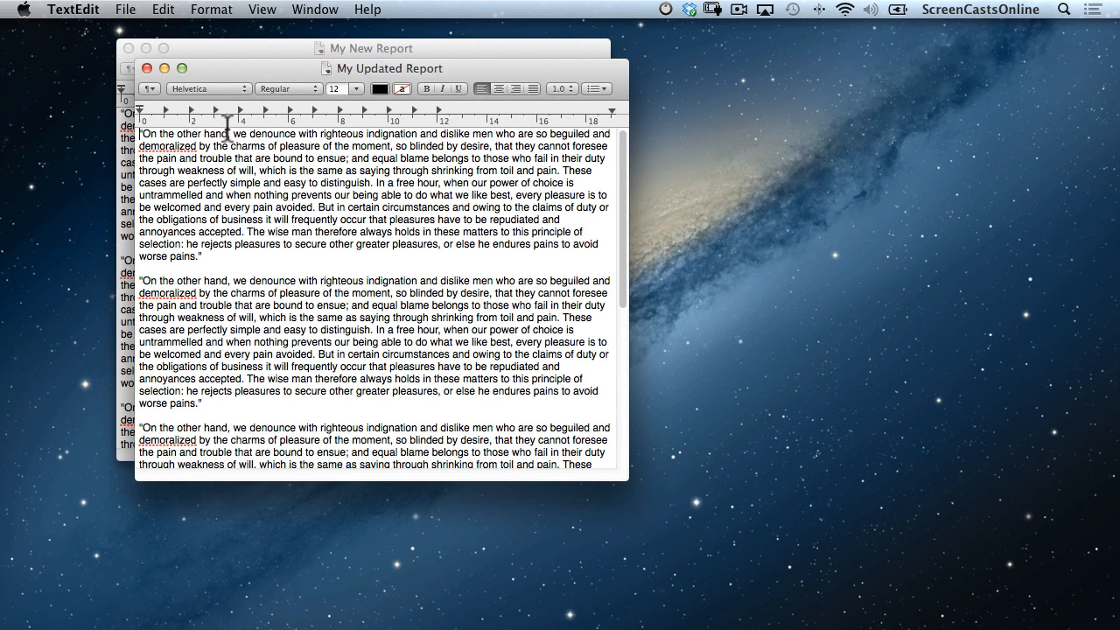
click(146, 67)
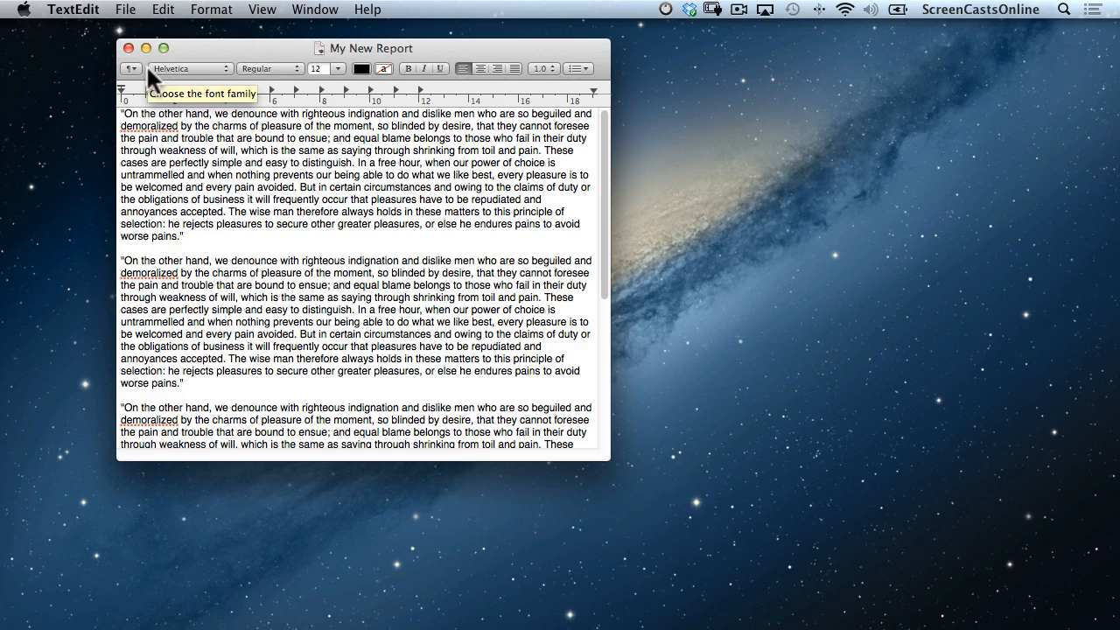
Rename the original My New Report document to 'Initial Draft'.
click(127, 10)
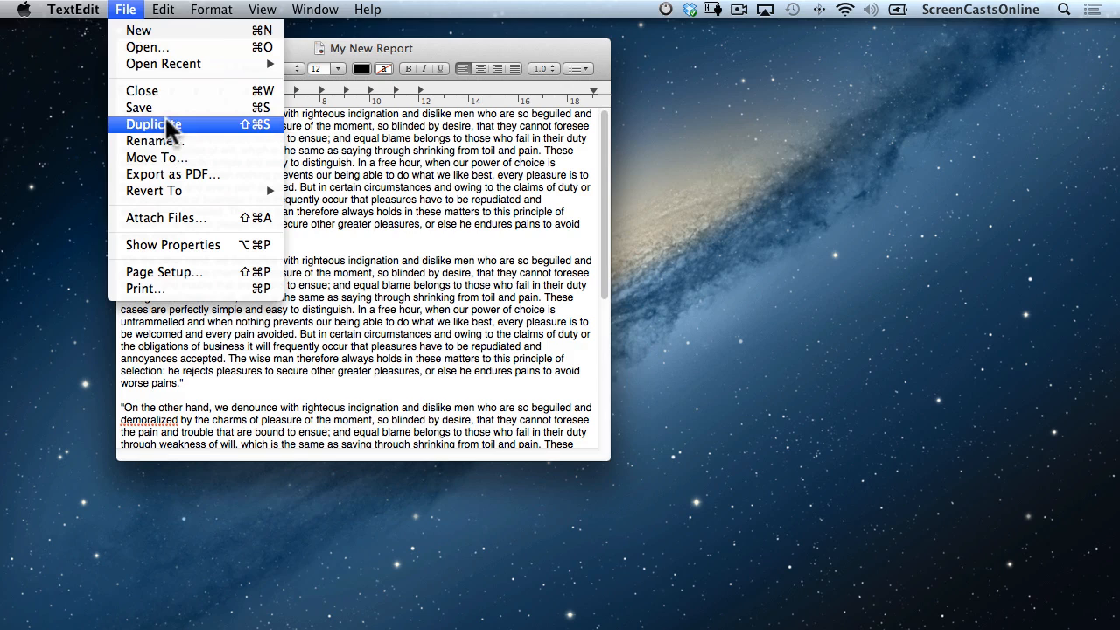
click(170, 140)
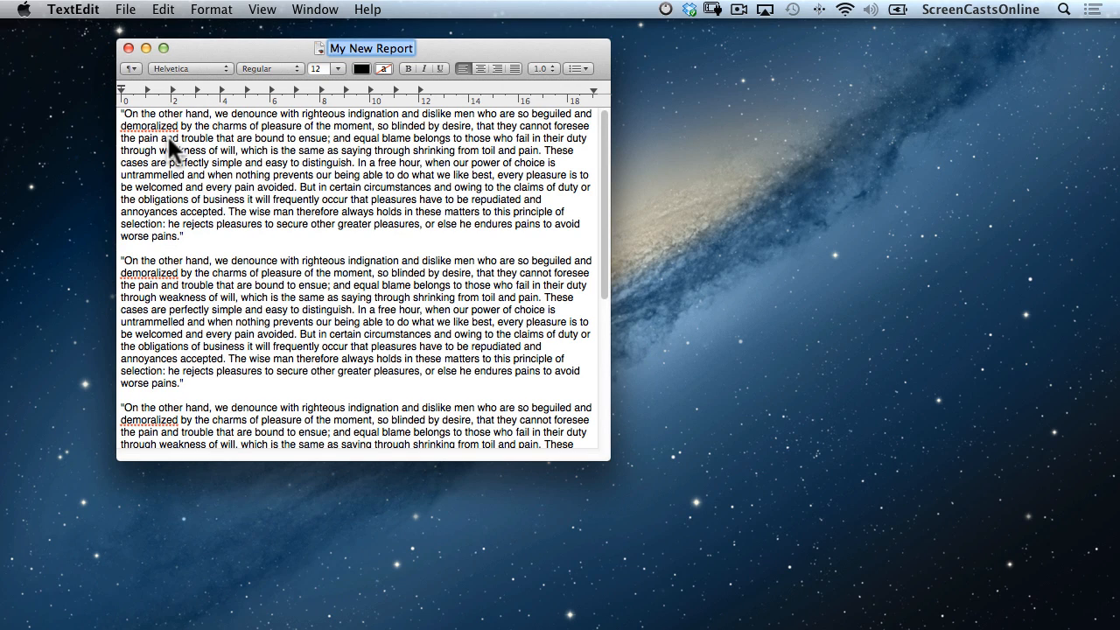
text(Initial Draft)
key(Return)
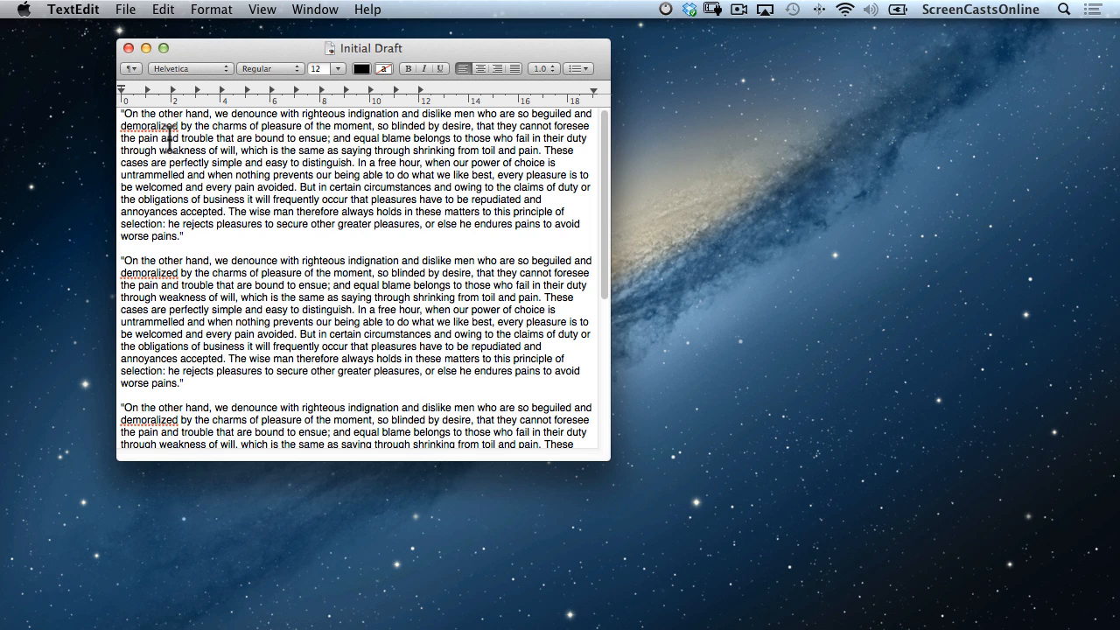
In Finder, check Initial Draft and My Updated Report in Documents, then minimize Finder.
key(super+Tab)
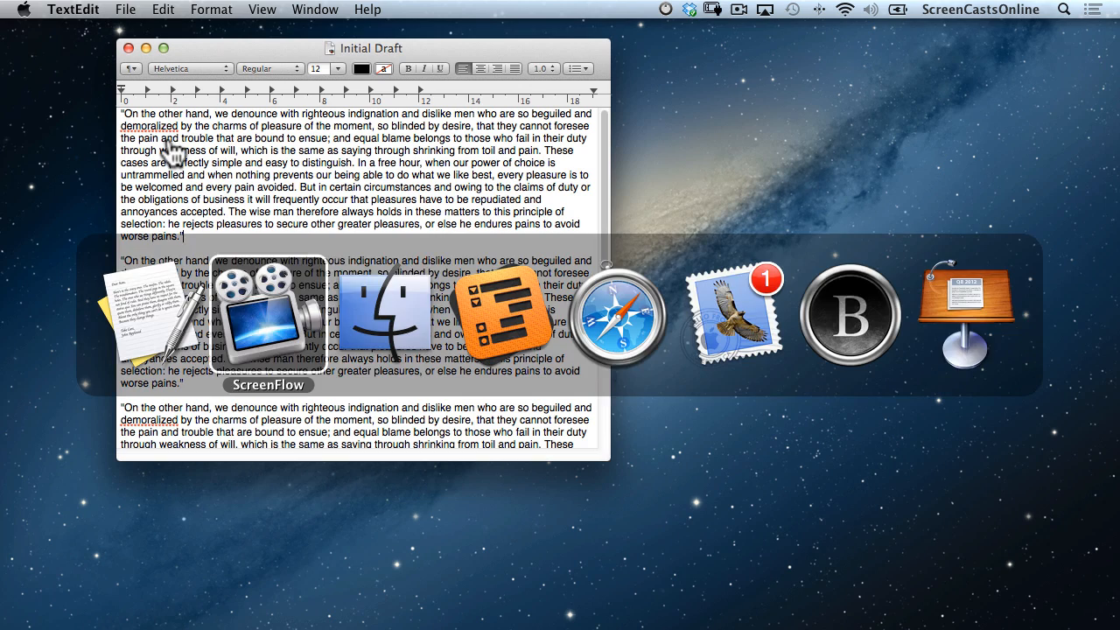
key(super+Tab)
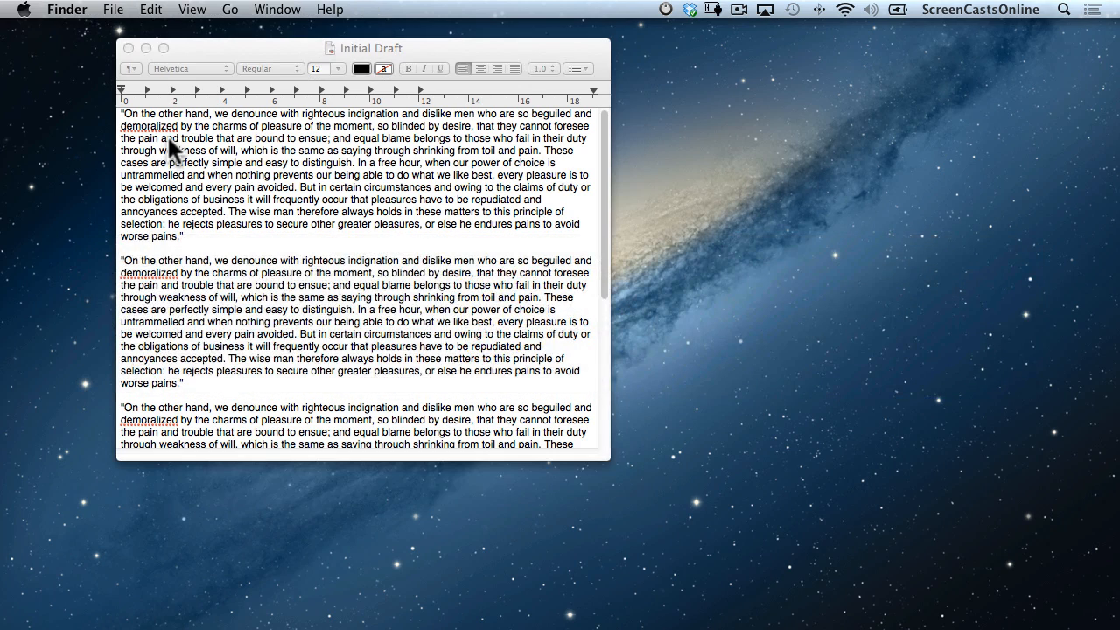
key(super+n)
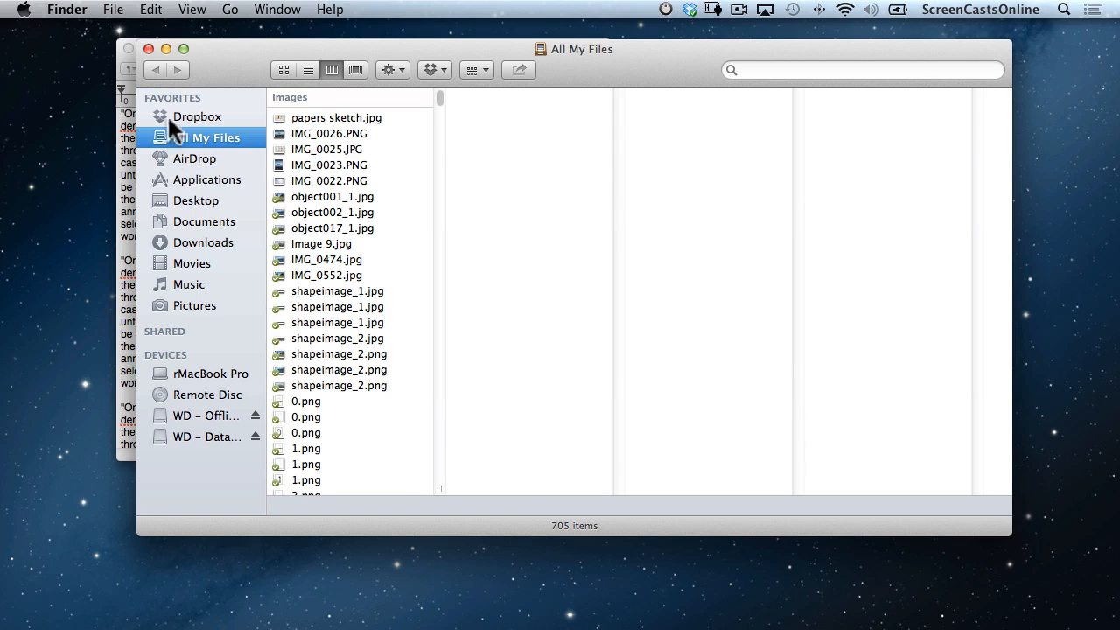
click(193, 226)
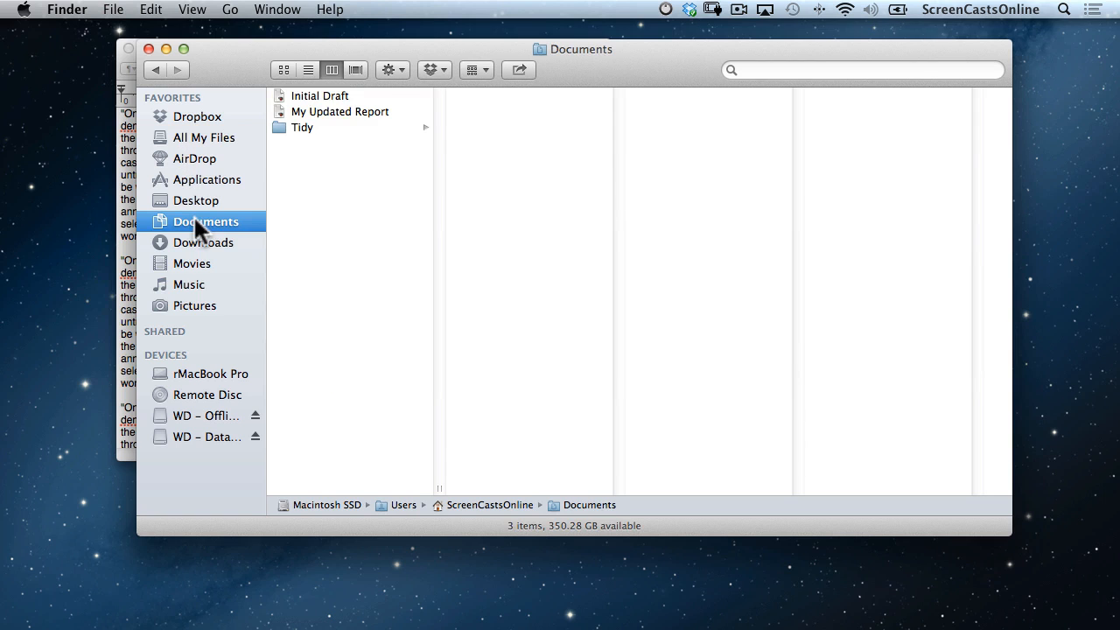
click(332, 97)
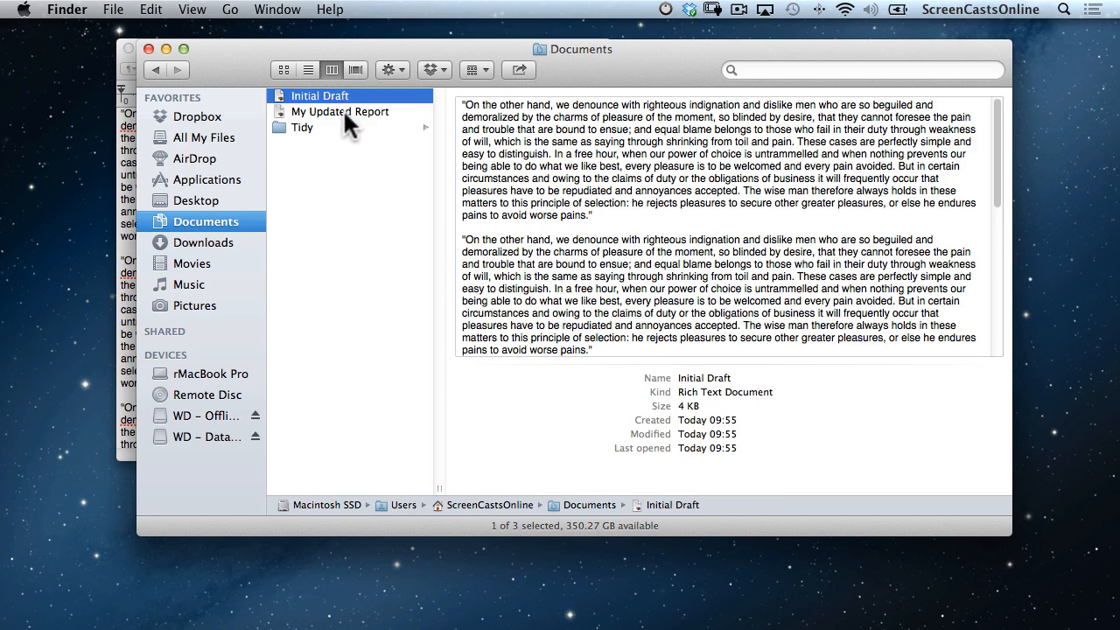
click(344, 112)
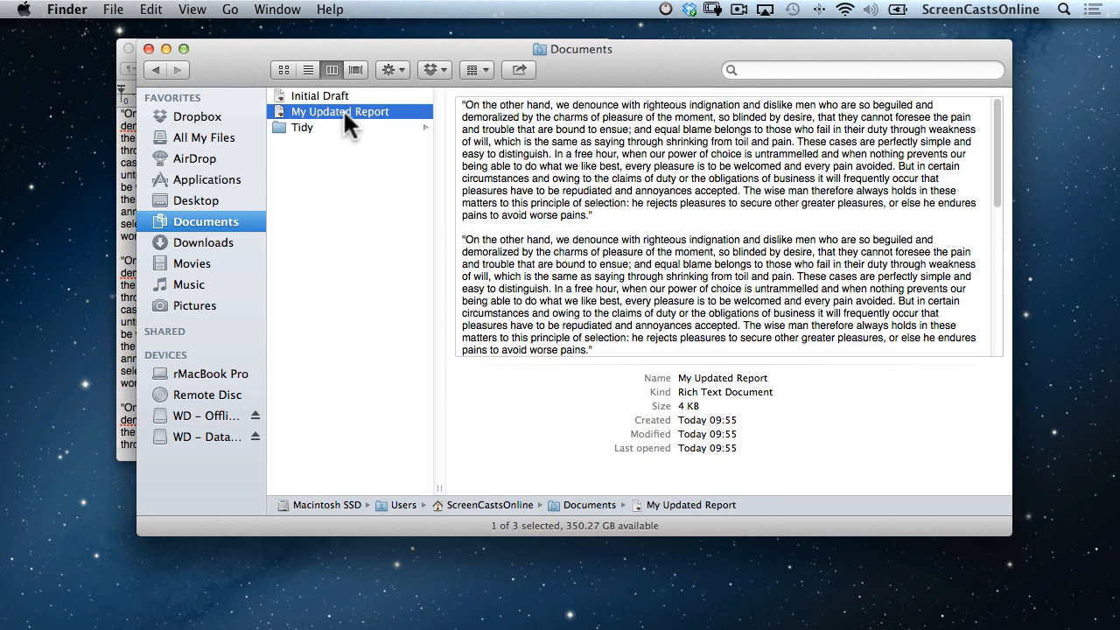
click(166, 49)
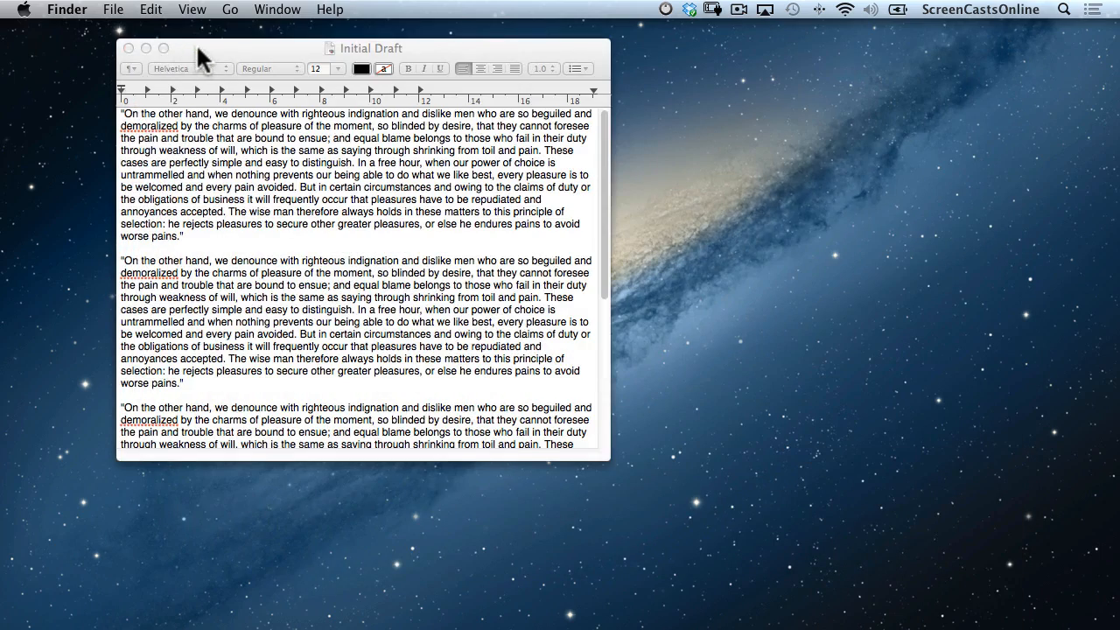
click(125, 10)
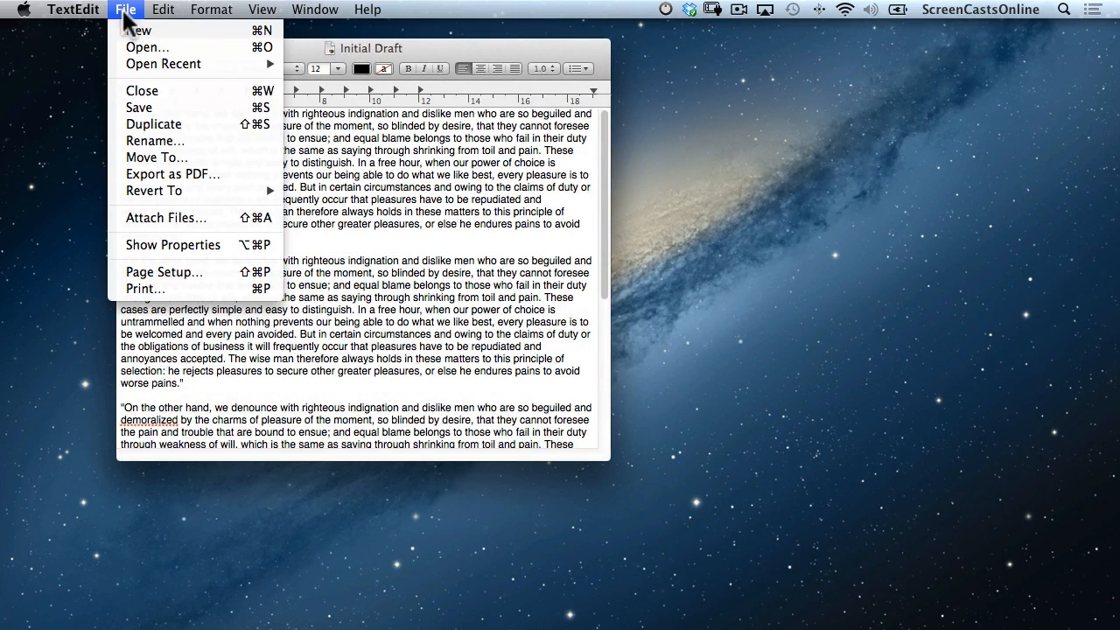
click(179, 159)
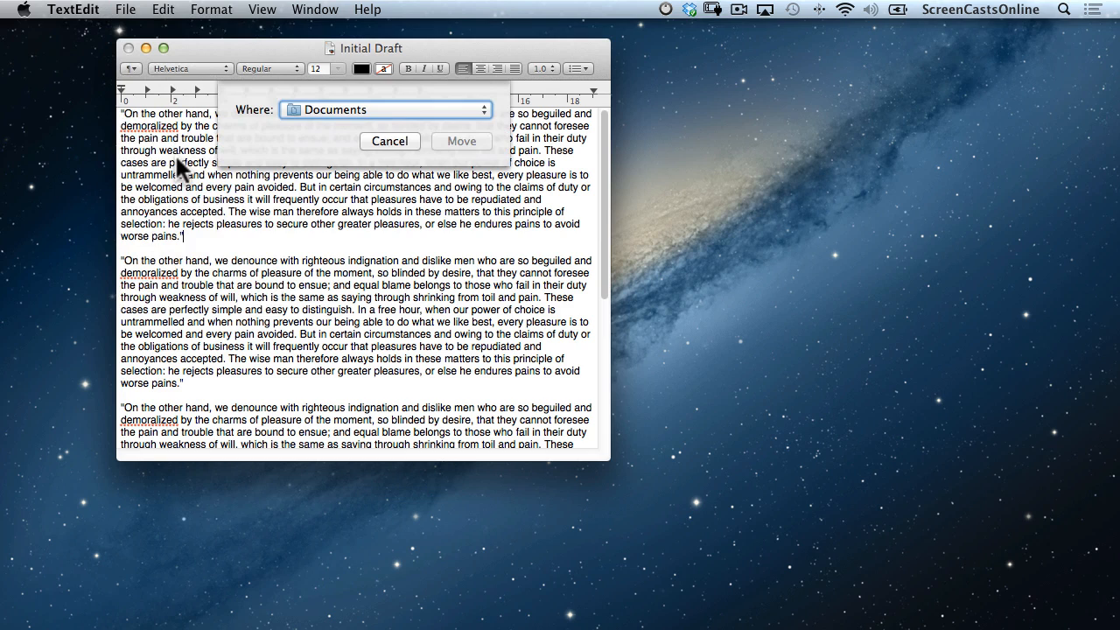
click(478, 109)
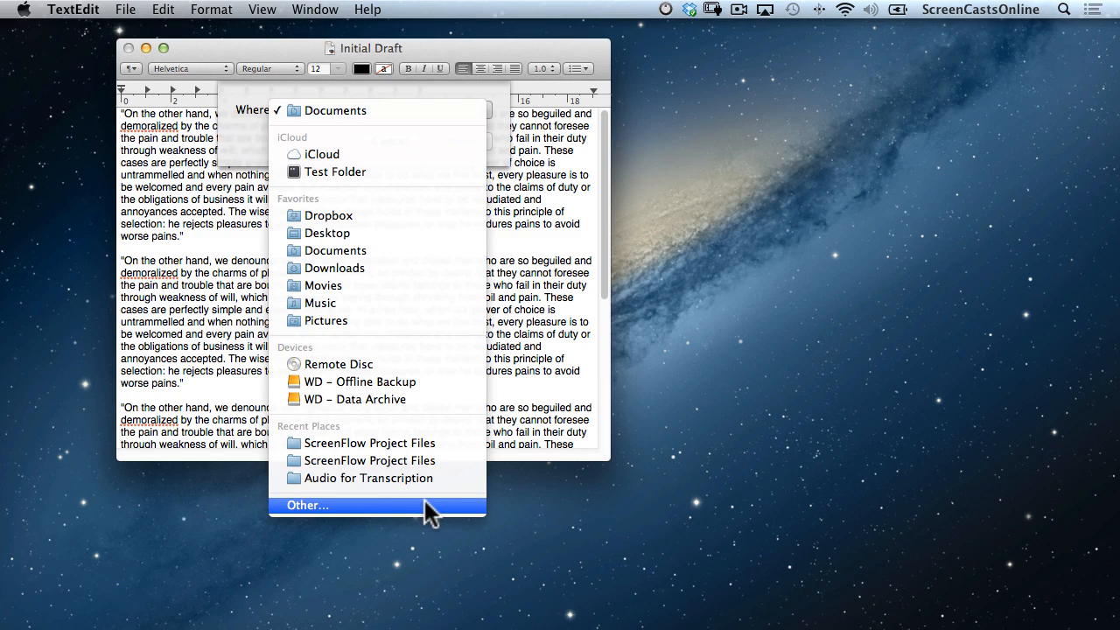
click(254, 151)
click(388, 138)
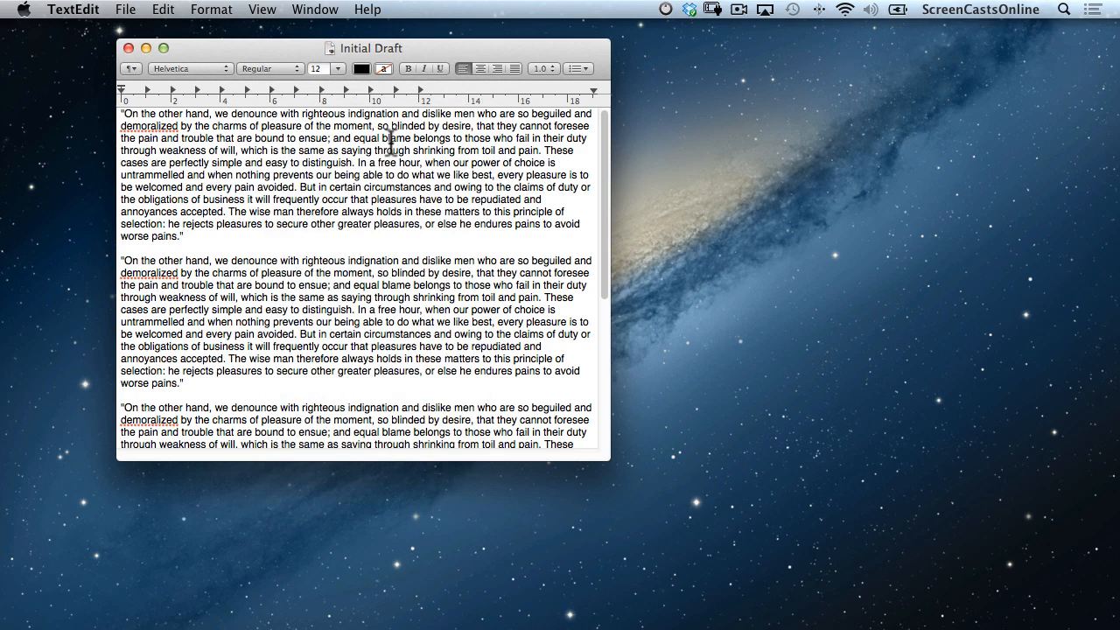
click(128, 9)
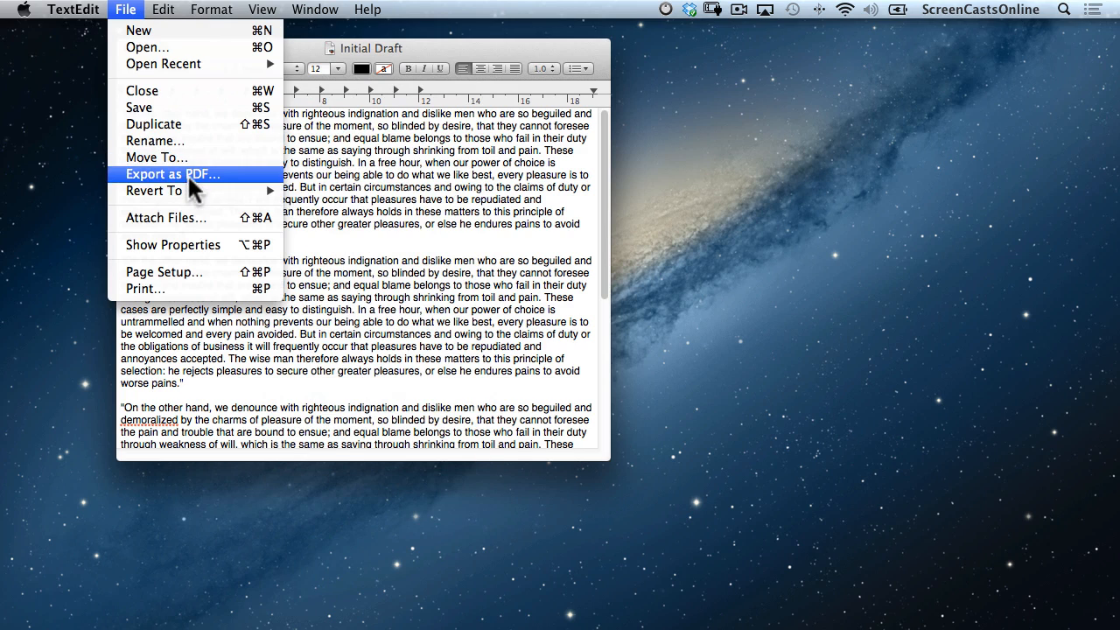
mouse_move(201, 189)
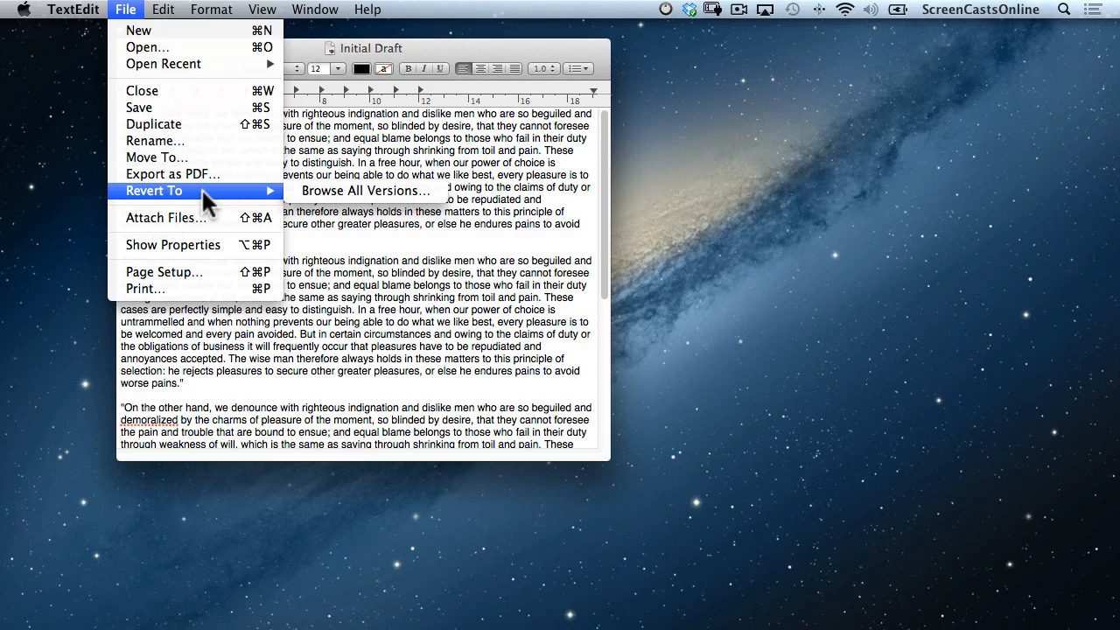
click(335, 184)
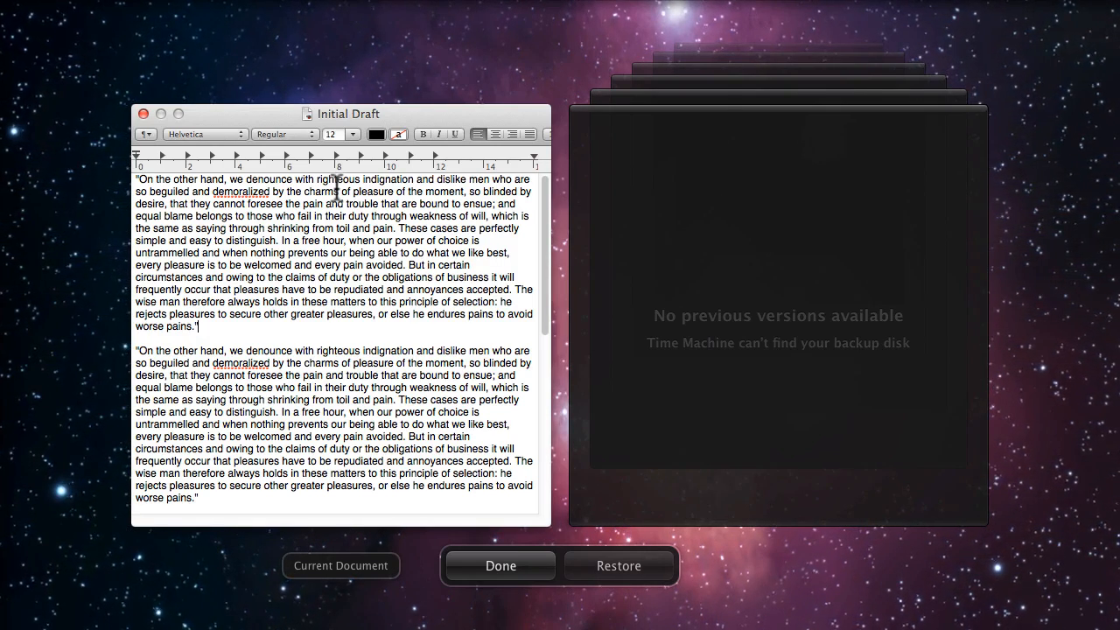
click(504, 569)
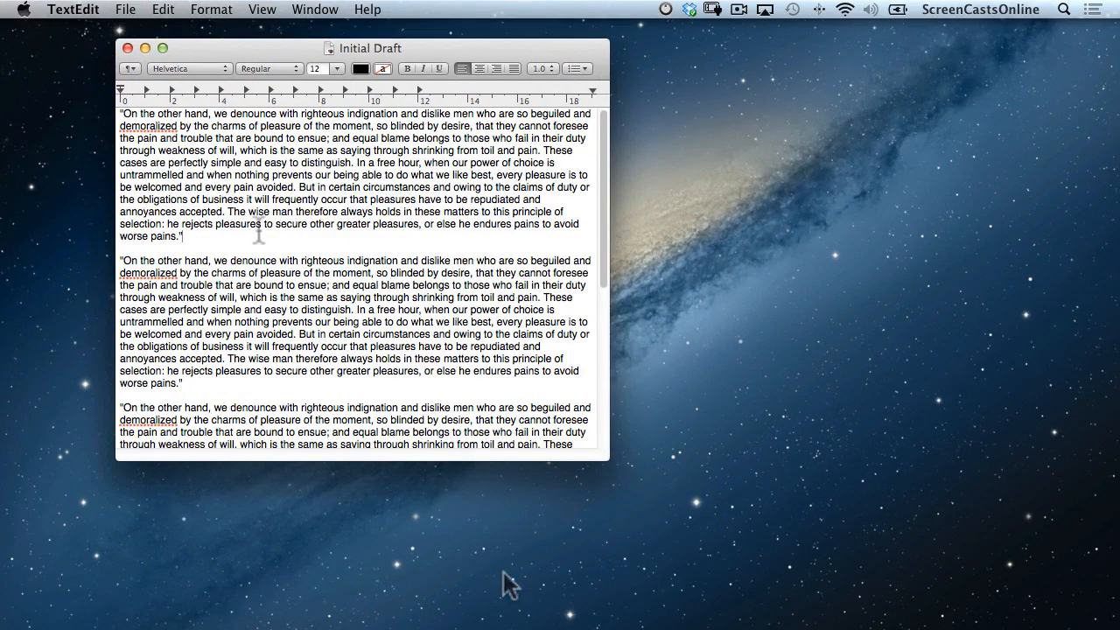
Paste a copy of the last paragraph at the end of Initial Draft and save.
click(126, 10)
click(149, 107)
scroll(269, 245, down, 6)
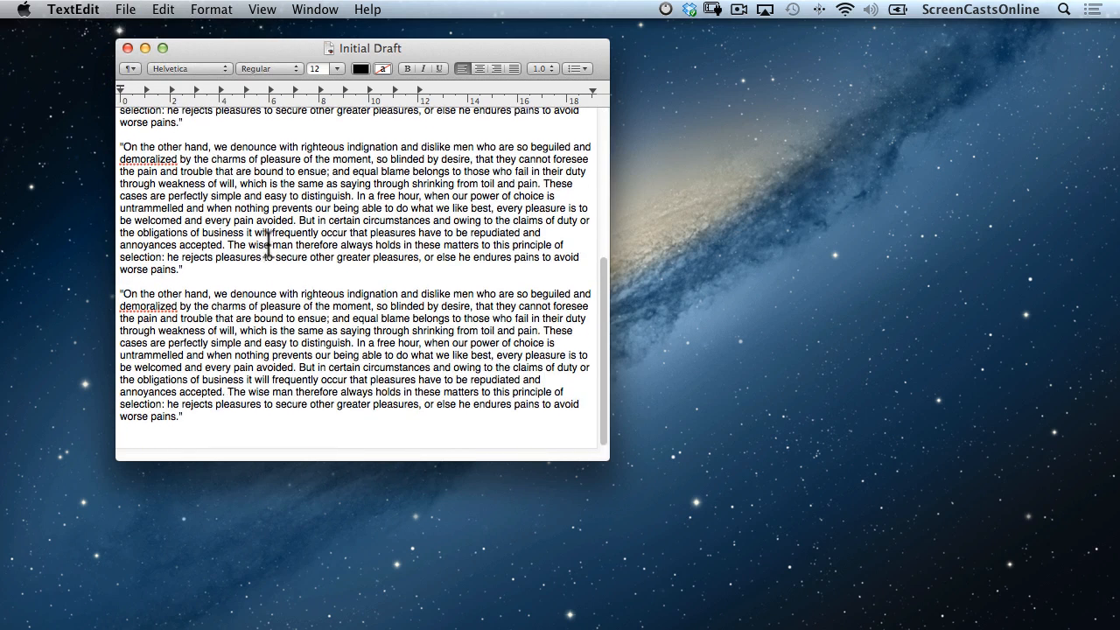
drag(202, 423, 112, 300)
key(super+c)
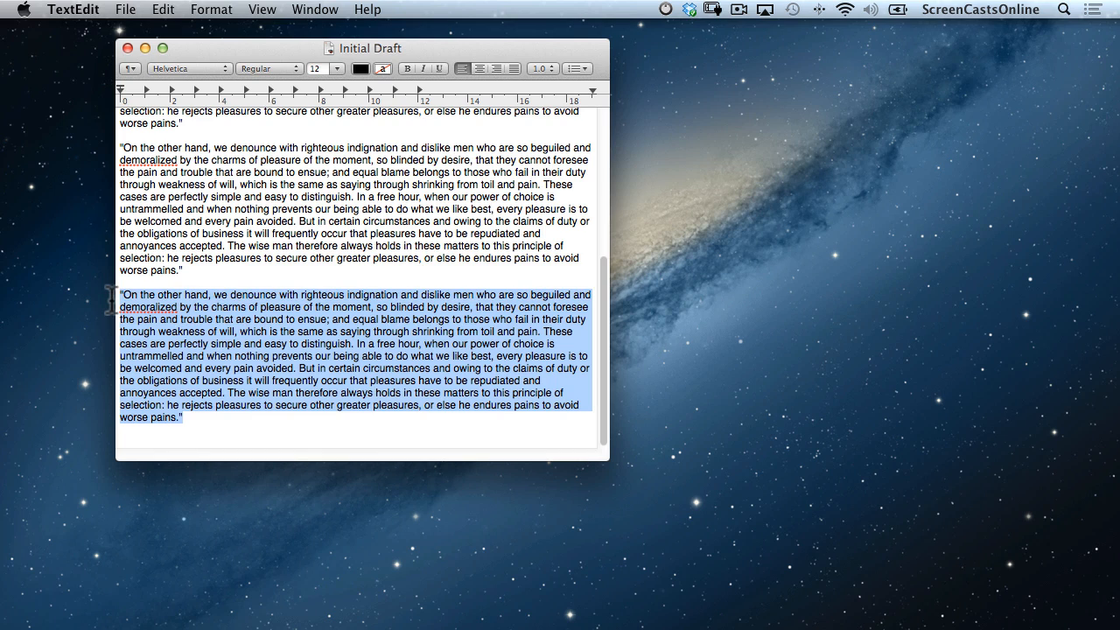
click(204, 425)
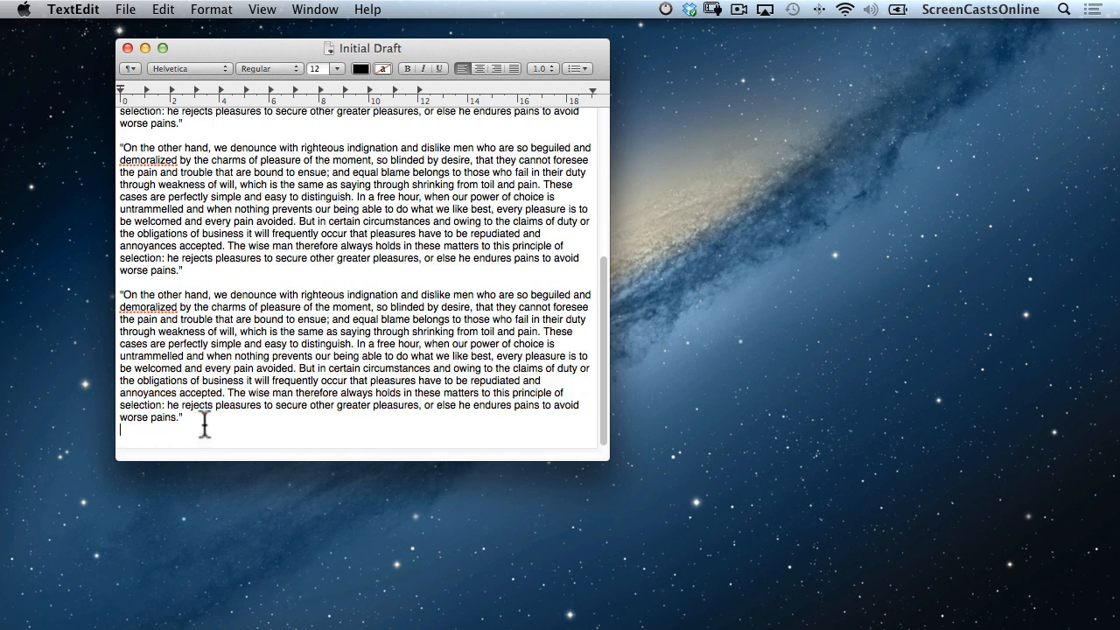
key(Return)
key(super+v)
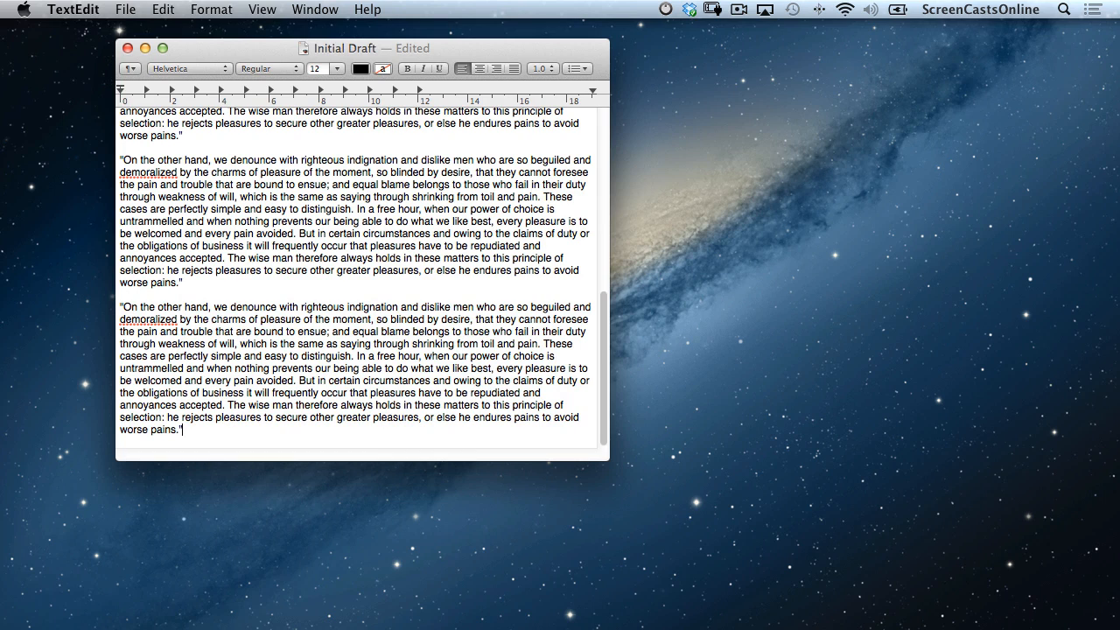
key(super+s)
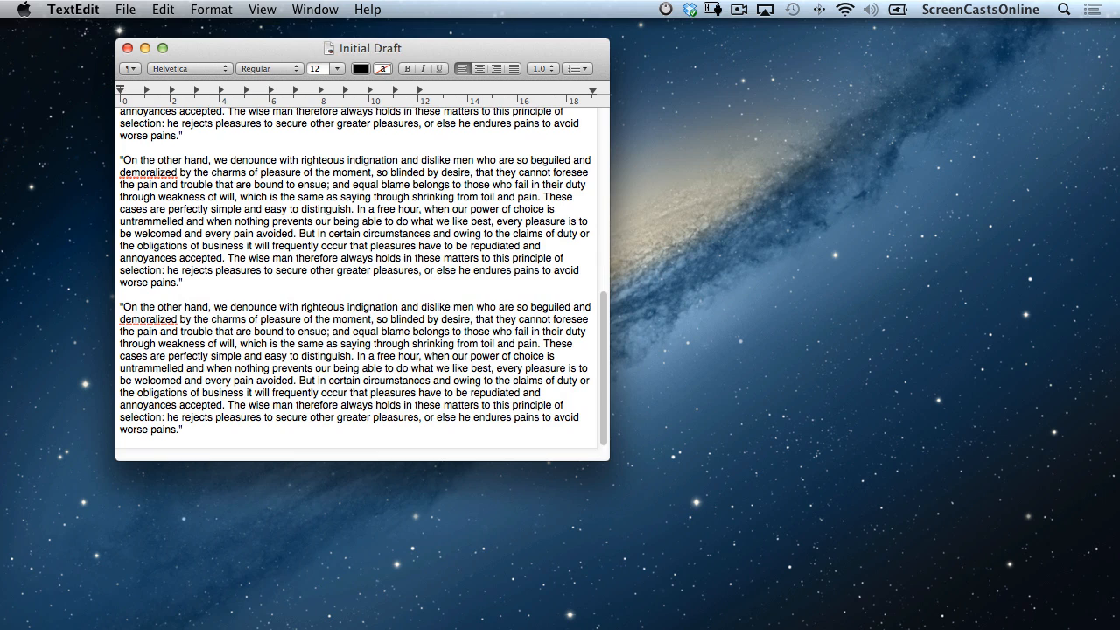
Copy the last two paragraphs, remove extra empty lines at the end, and save again.
drag(202, 431, 105, 160)
key(super+c)
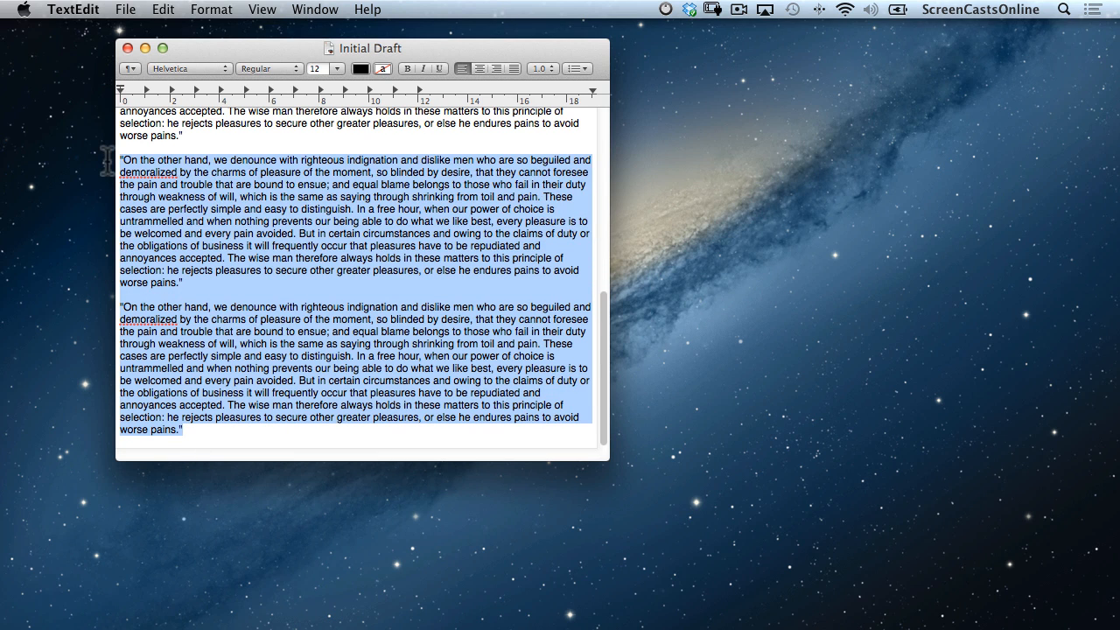
key(Down)
key(Return)
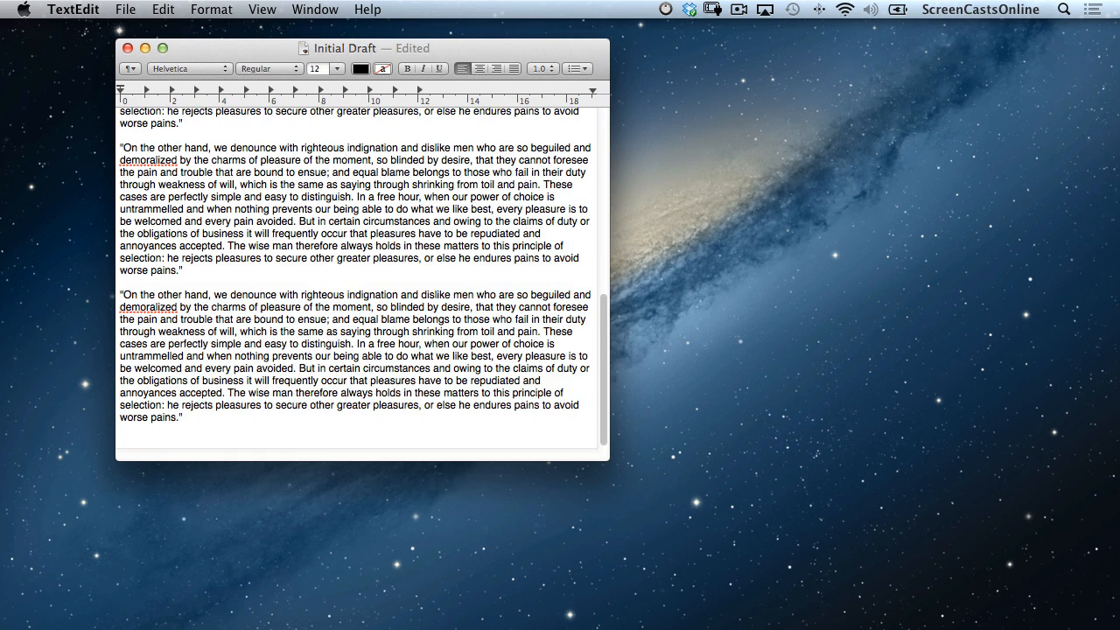
key(BackSpace)
key(BackSpace)
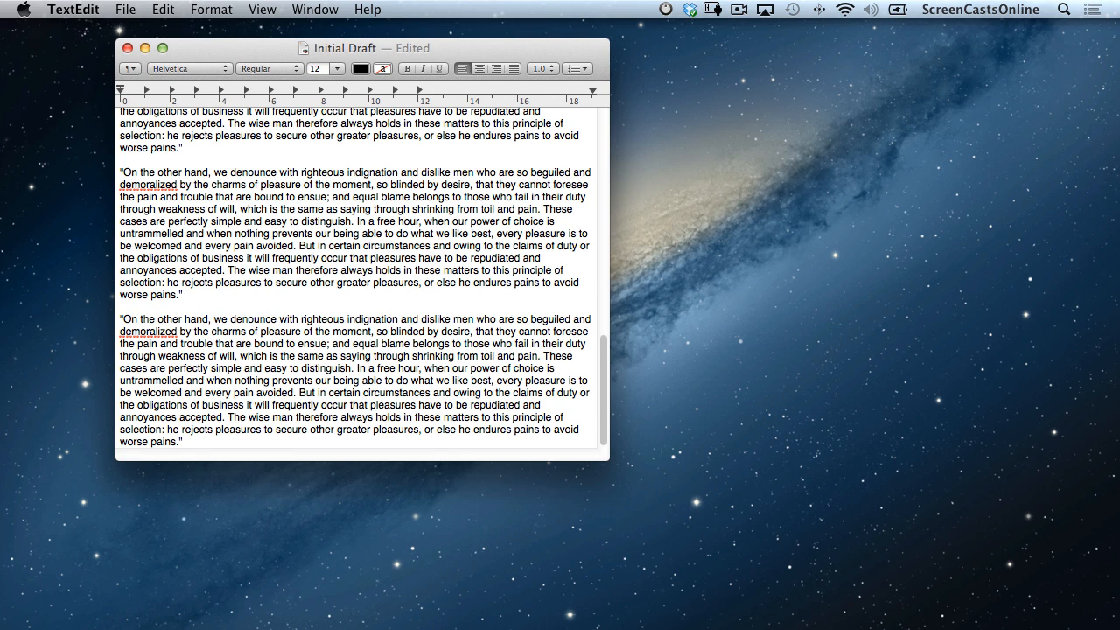
key(super+s)
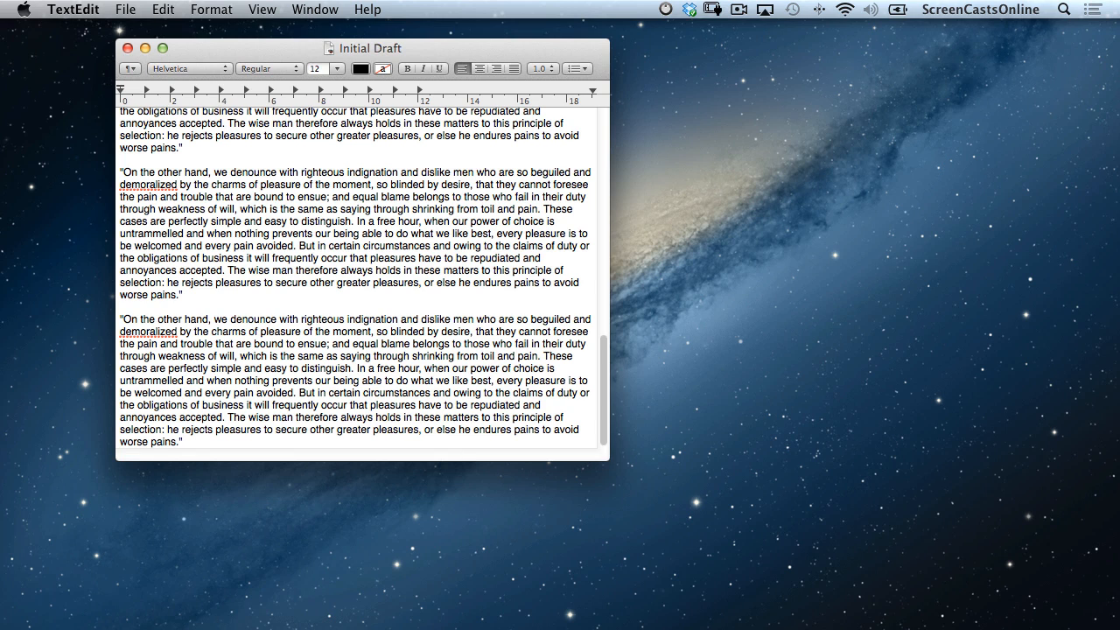
click(127, 11)
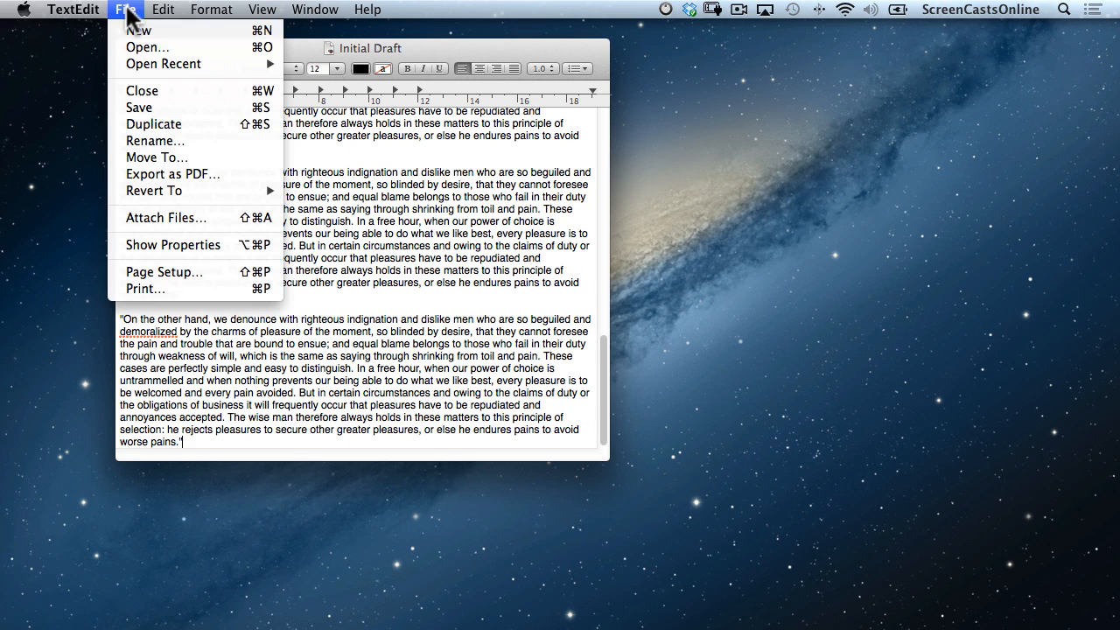
Browse all saved versions of Initial Draft and restore the Today 10:06 version.
mouse_move(163, 184)
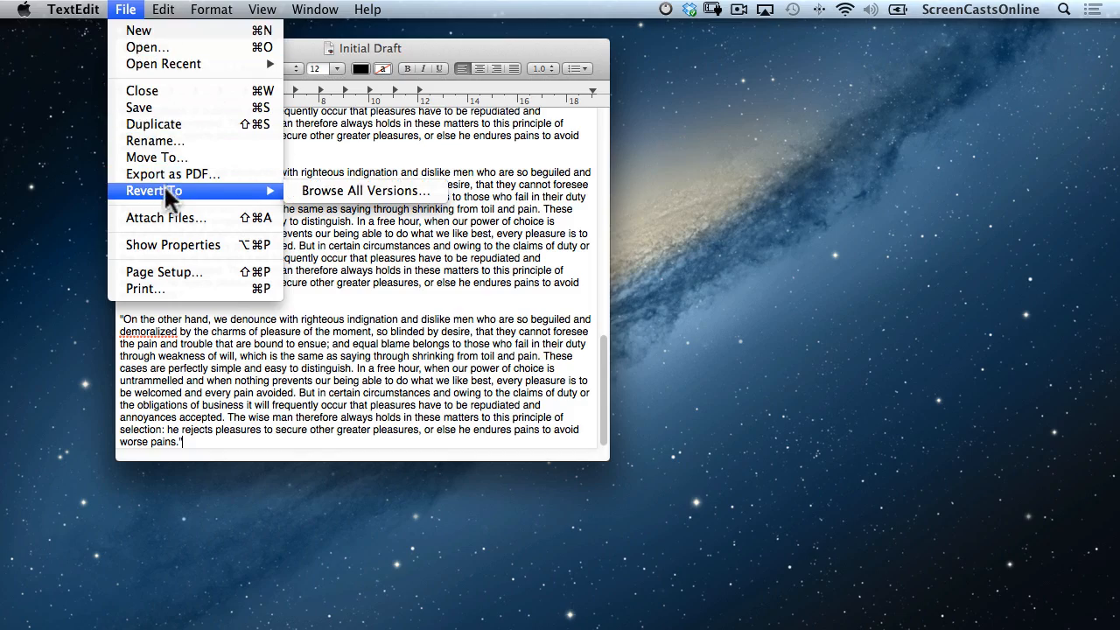
click(332, 193)
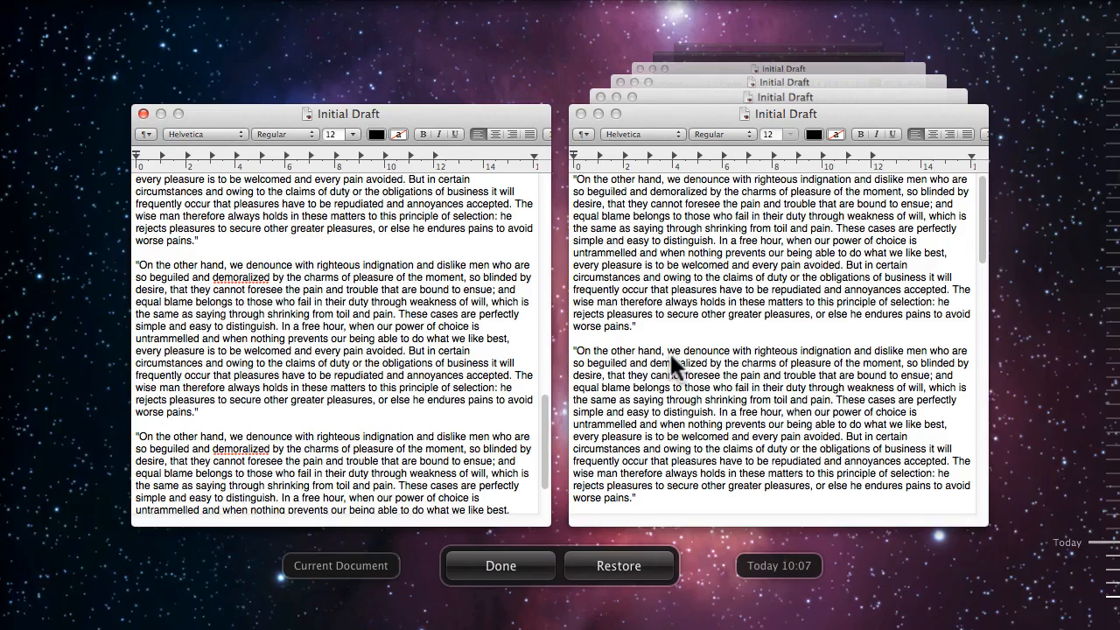
click(755, 299)
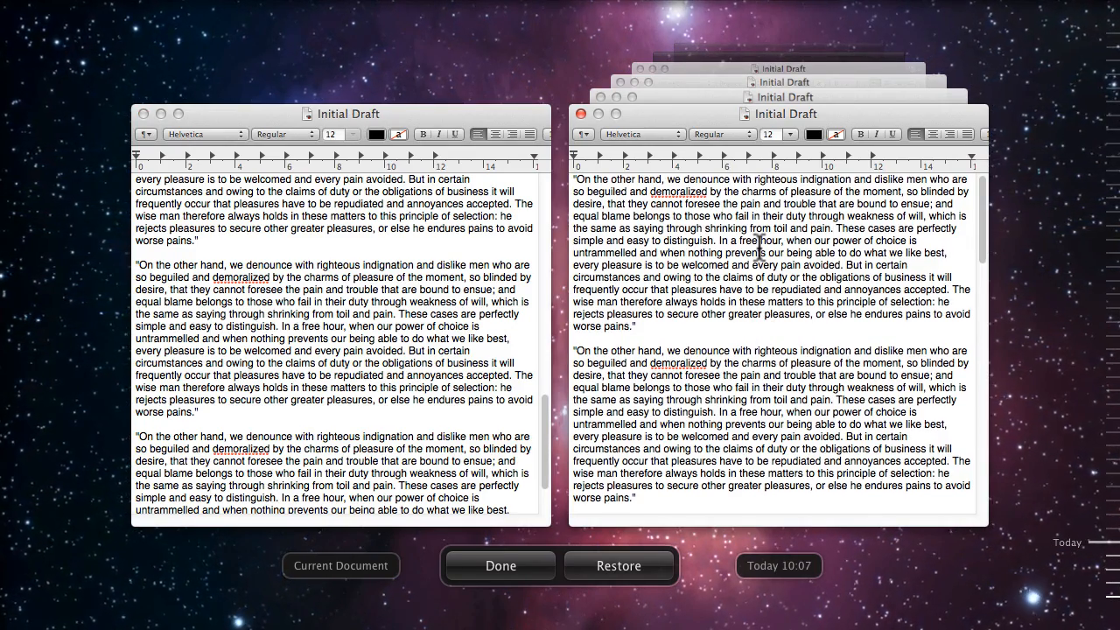
click(761, 78)
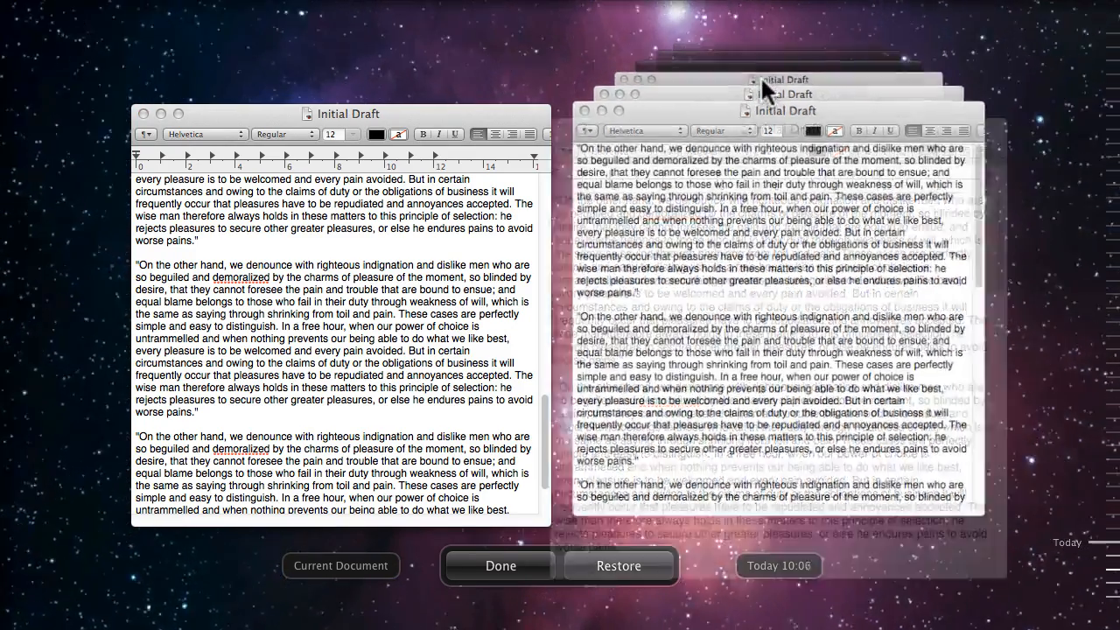
click(611, 566)
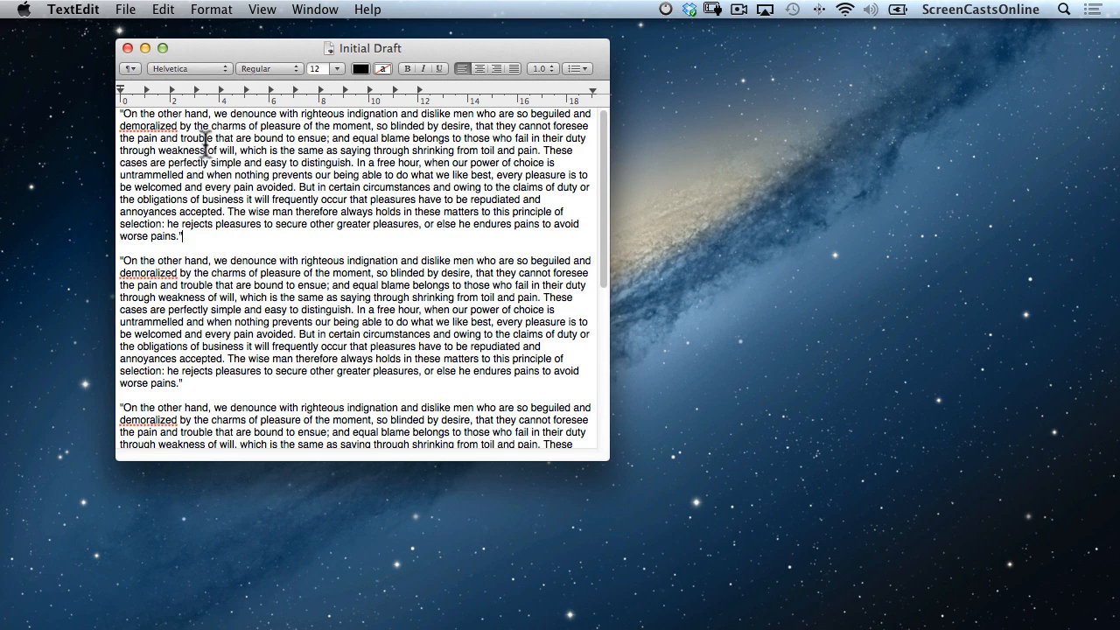
click(127, 13)
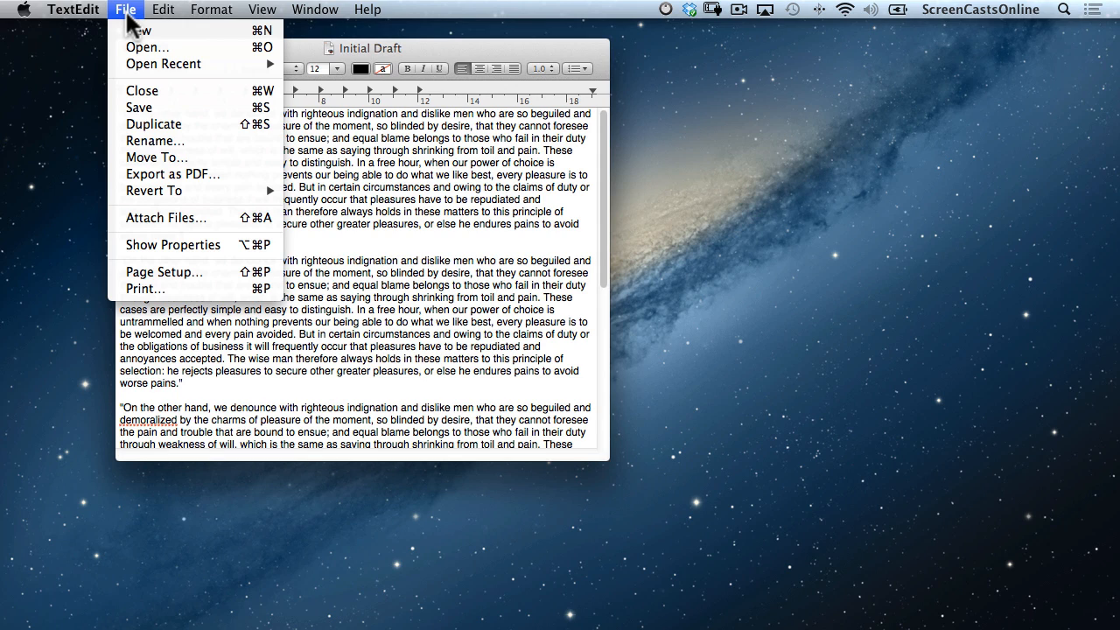
key(alt)
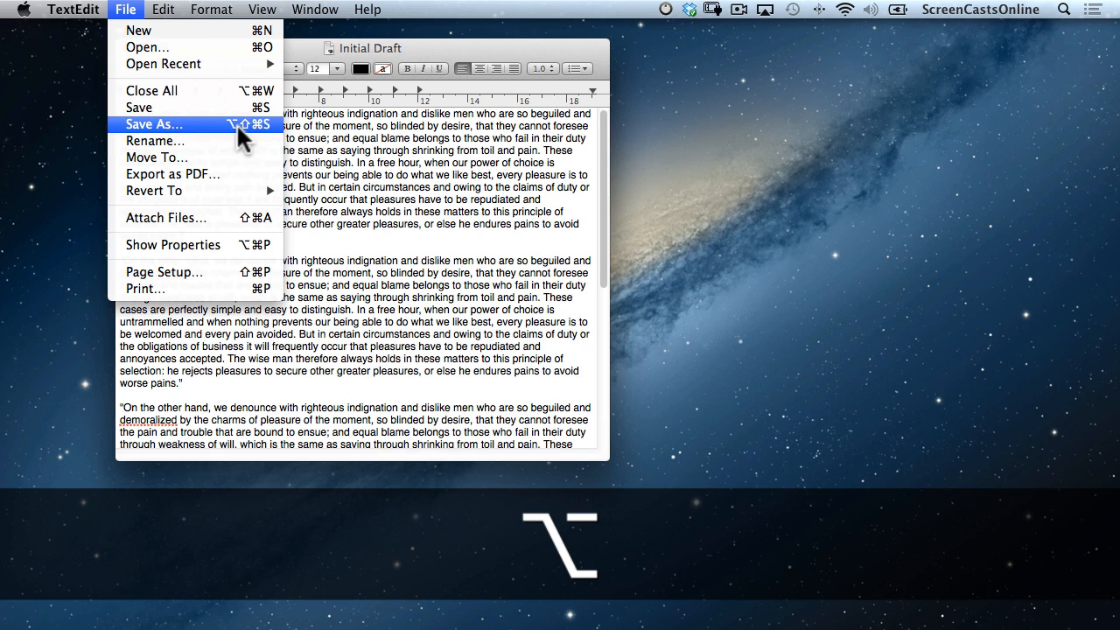
click(227, 123)
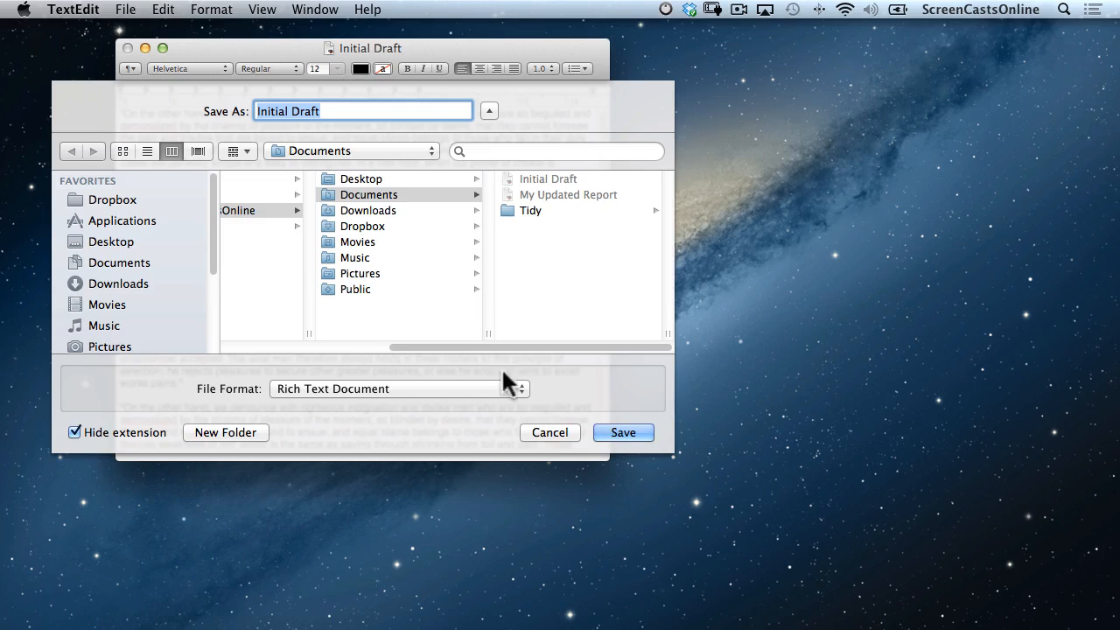
click(543, 438)
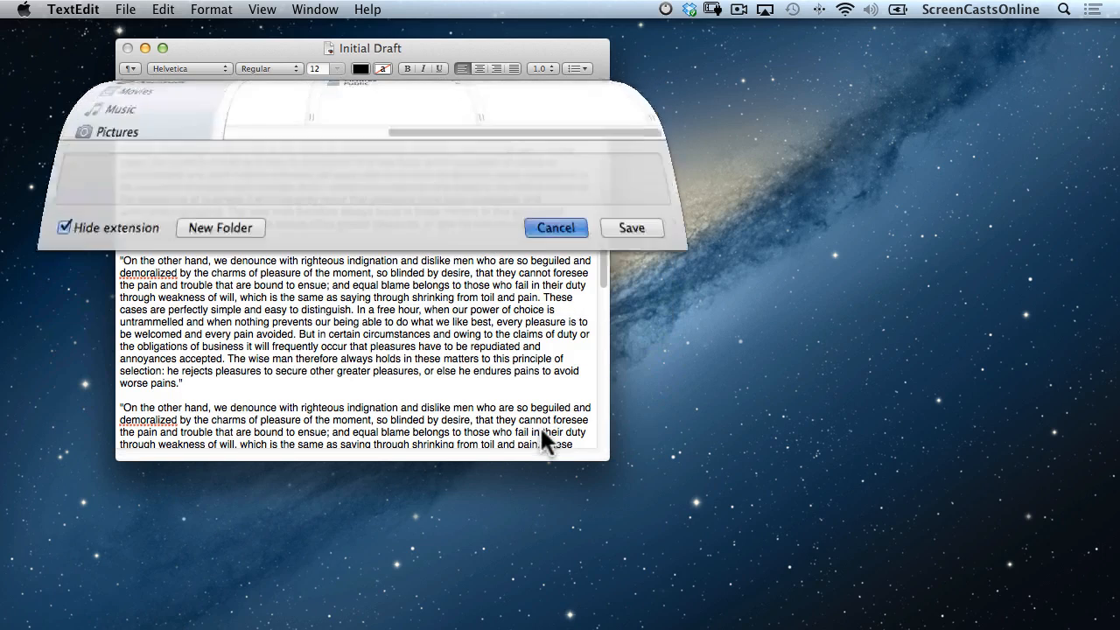
click(127, 10)
key(alt)
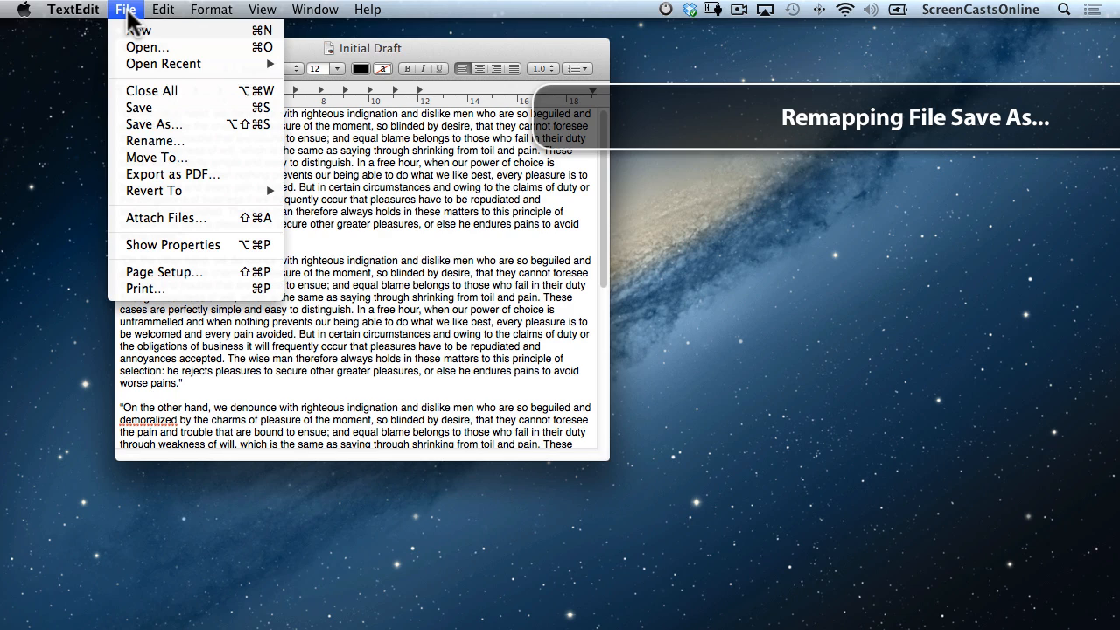
key(alt)
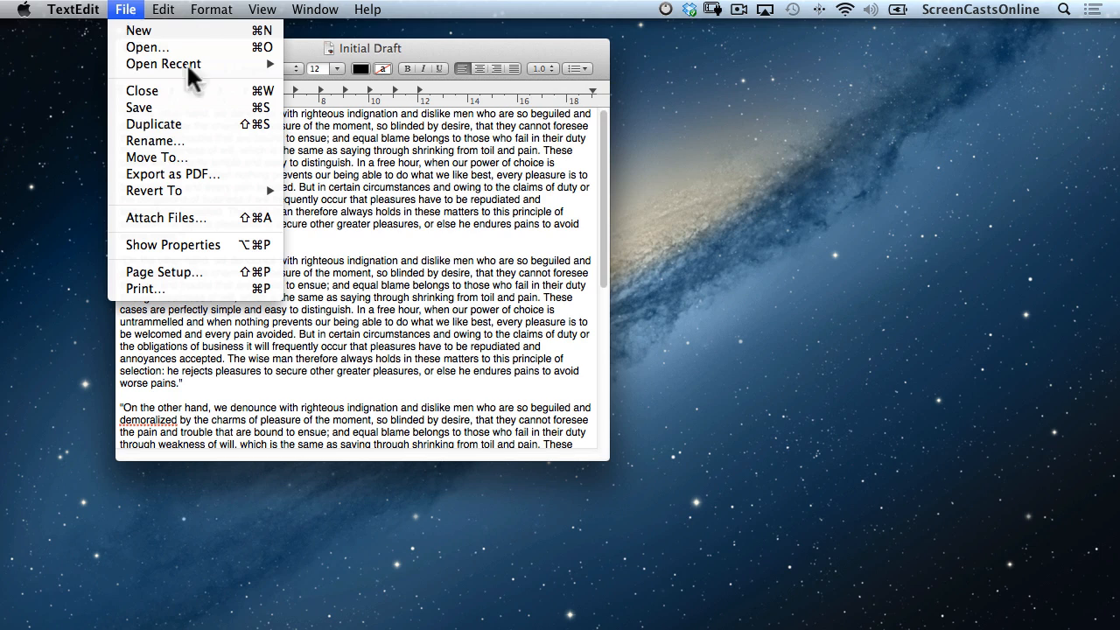
click(422, 253)
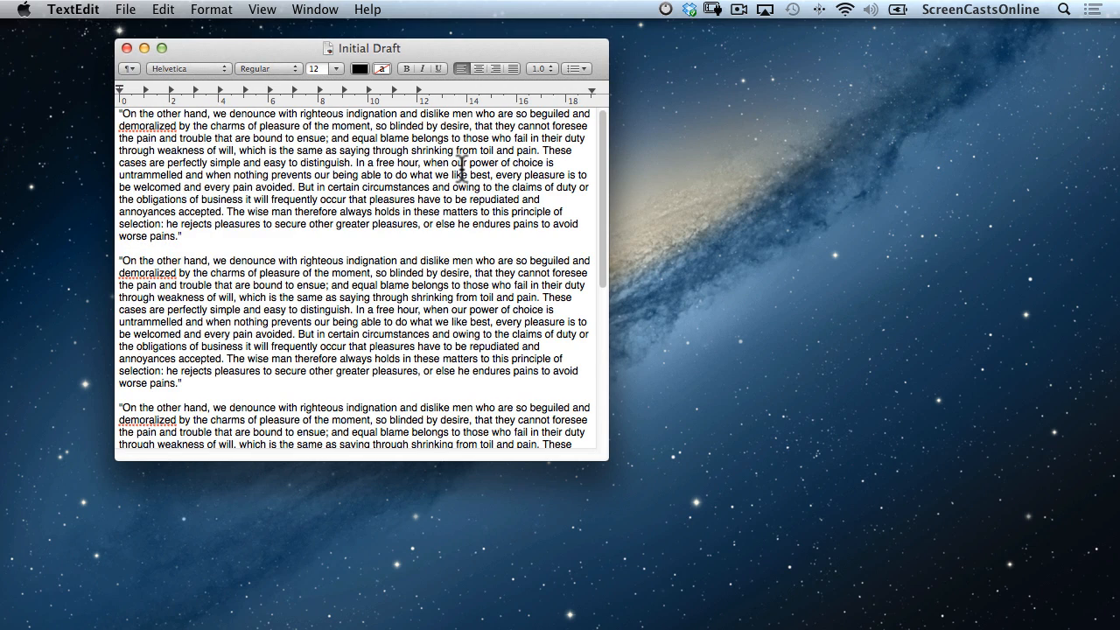
key(super+space)
Open System Preferences via Spotlight ('sys') to Keyboard's Application Shortcuts list.
text(sys)
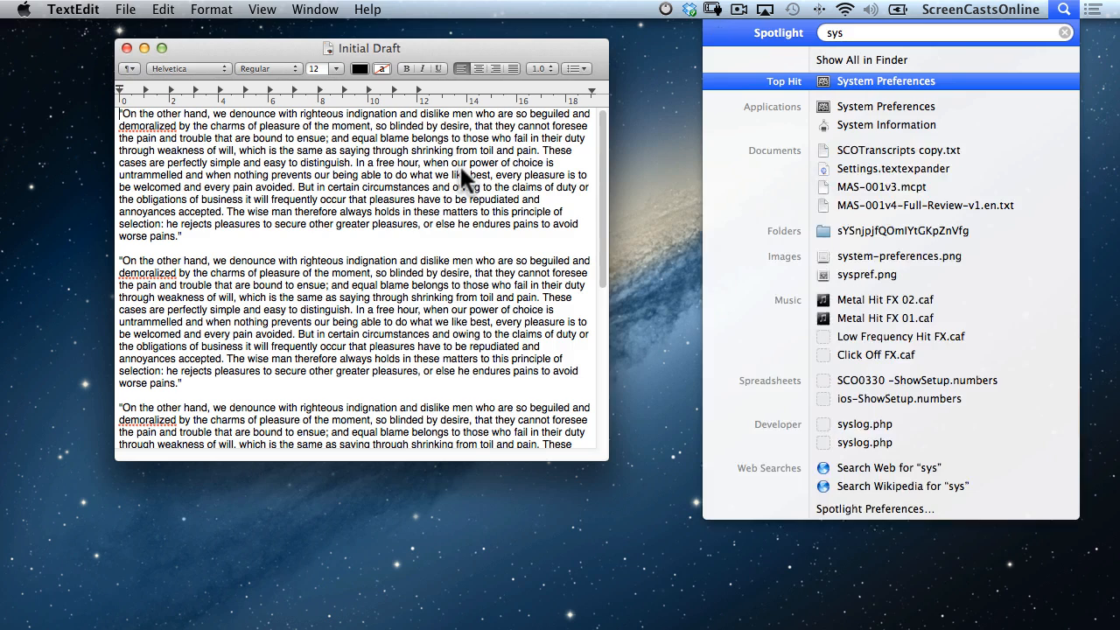
key(Return)
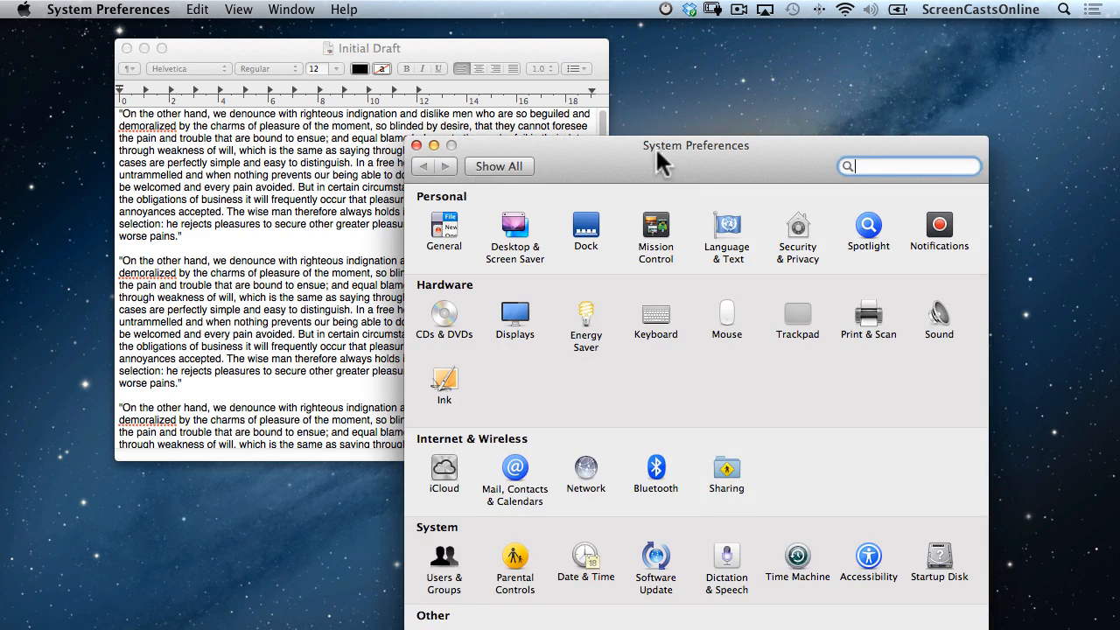
drag(652, 152, 553, 49)
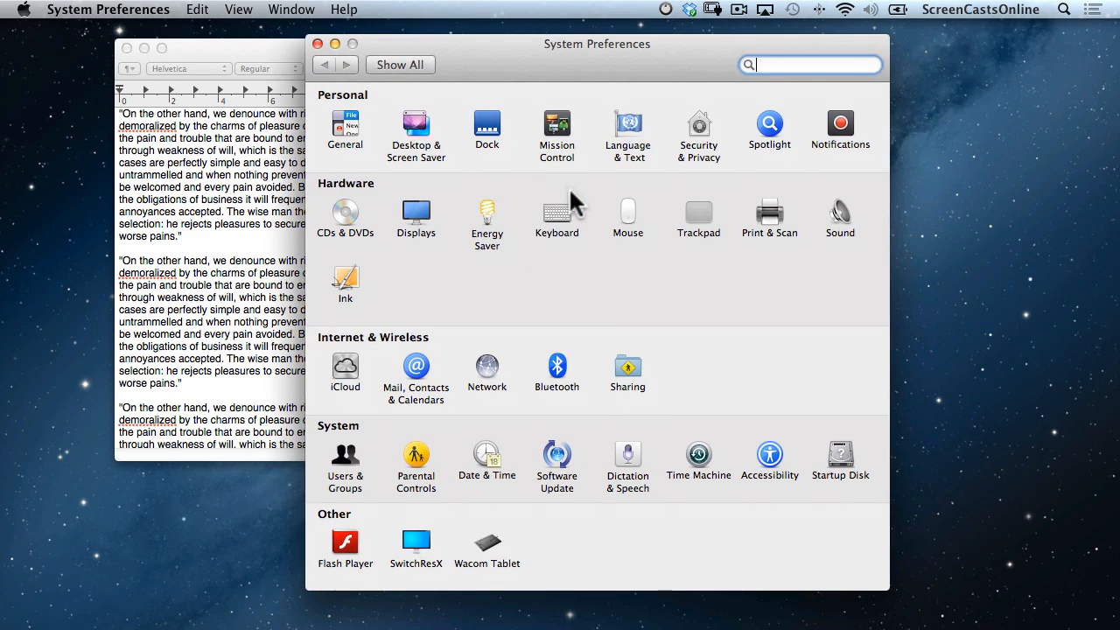
click(558, 210)
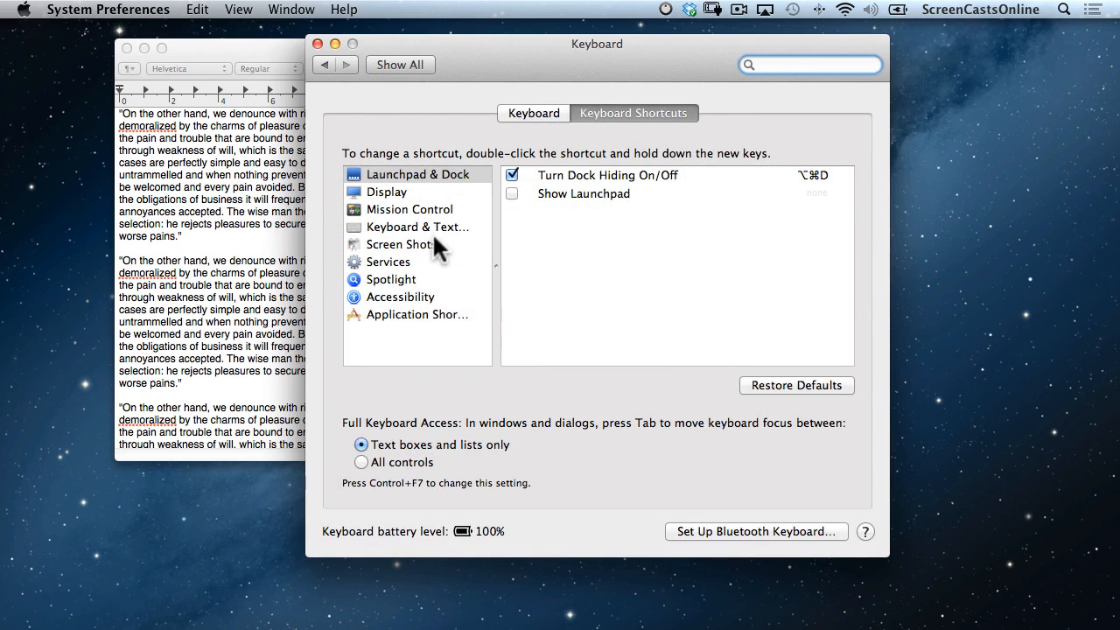
click(418, 319)
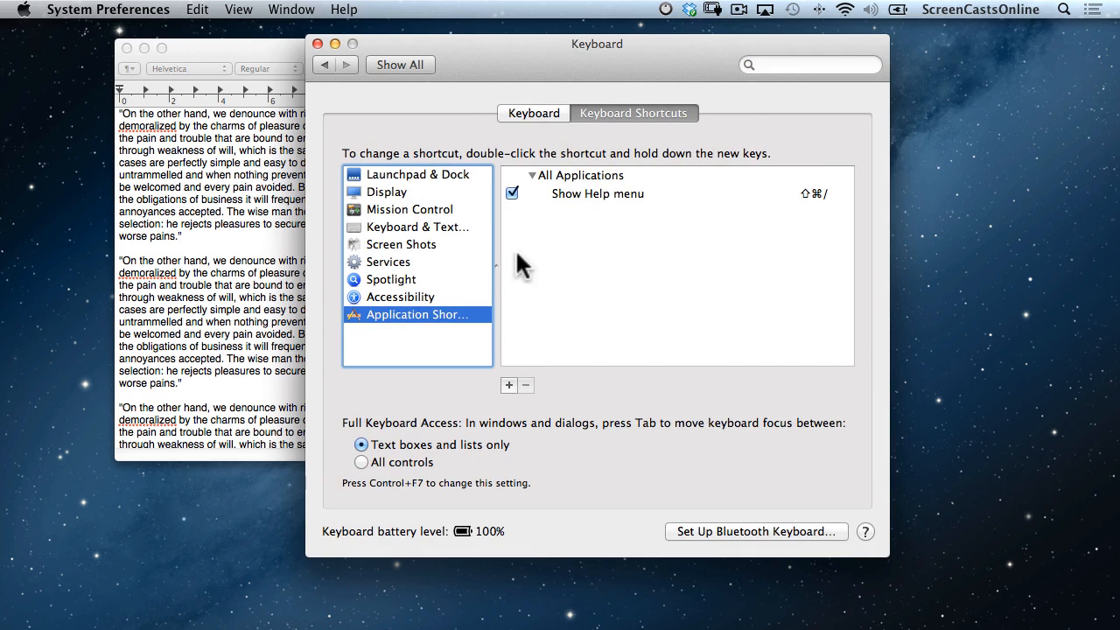
Add an All Applications shortcut for 'Duplicate' set to ⌥⇧⌘S.
click(508, 385)
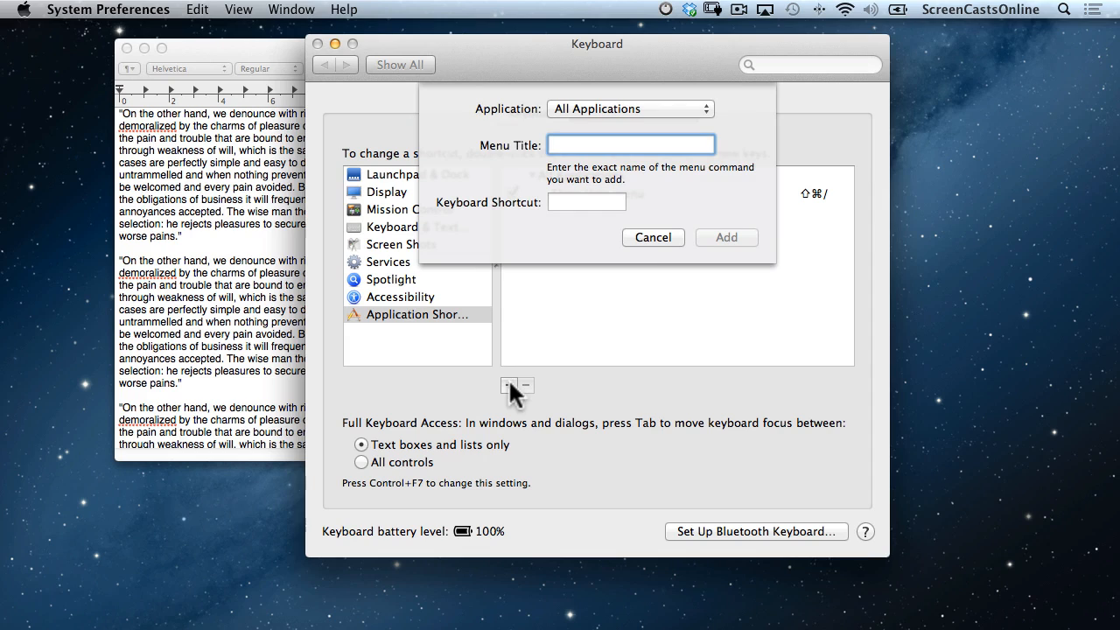
text(Duplicate)
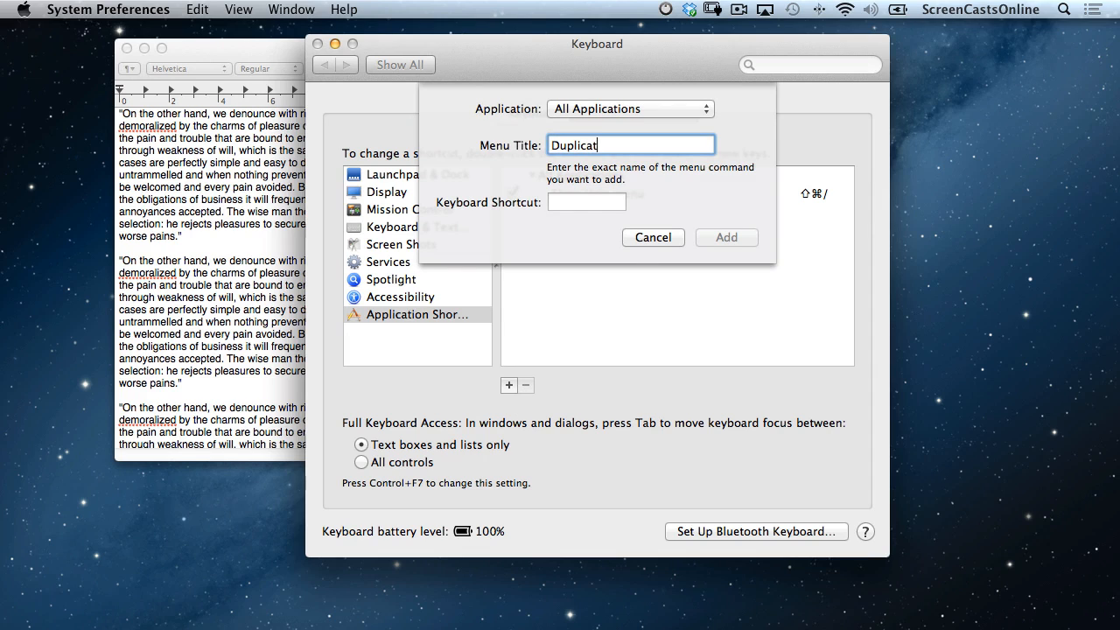
click(578, 203)
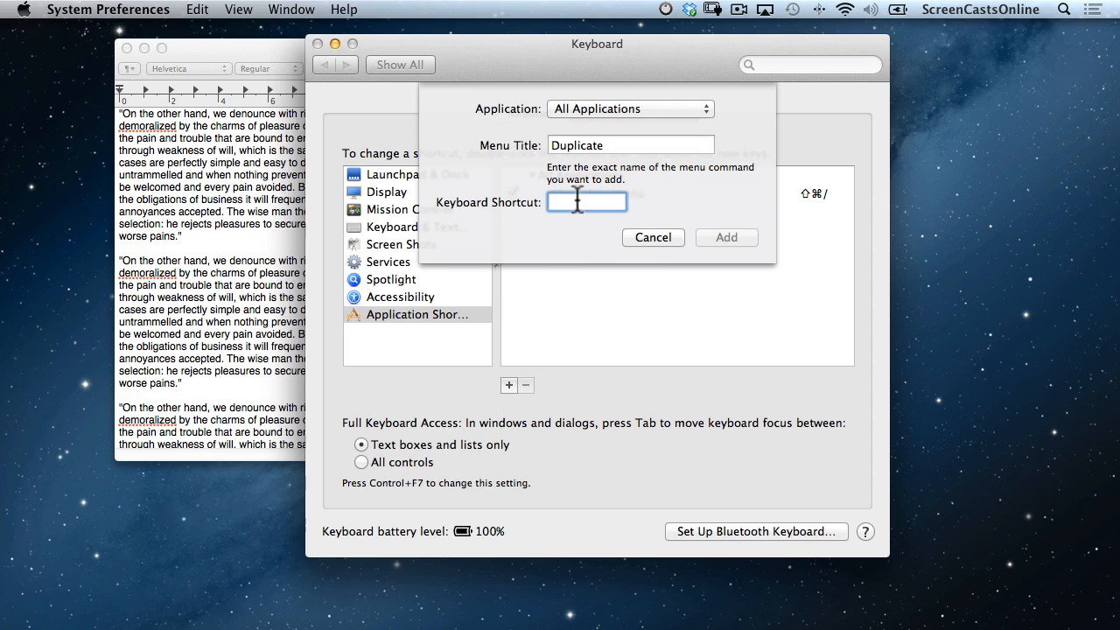
key(alt)
key(shift)
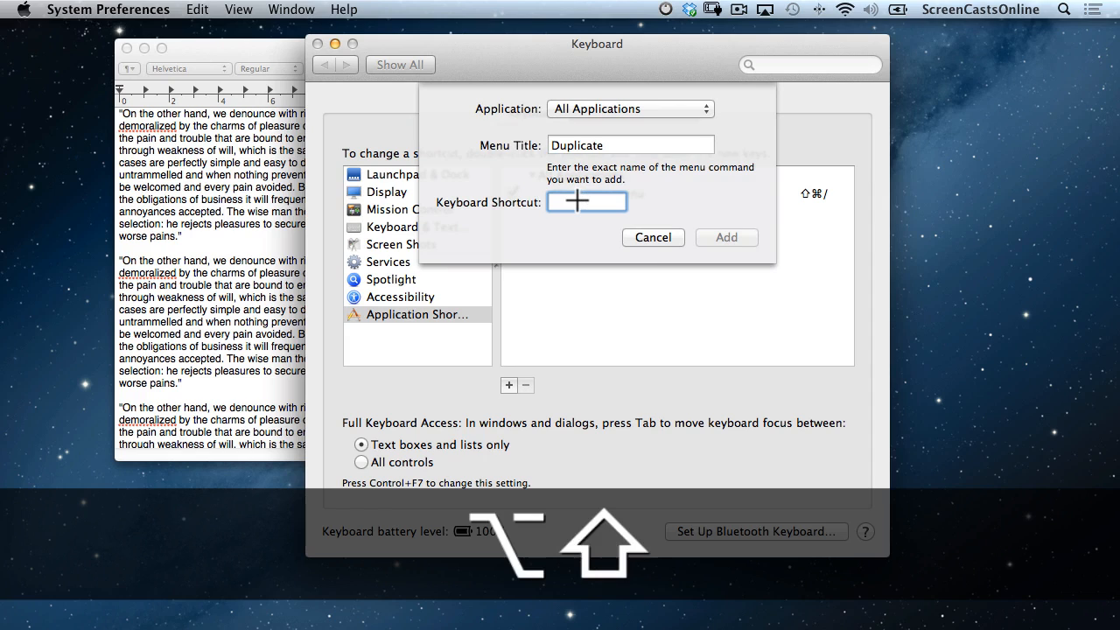
key(super)
key(super+alt+shift+s)
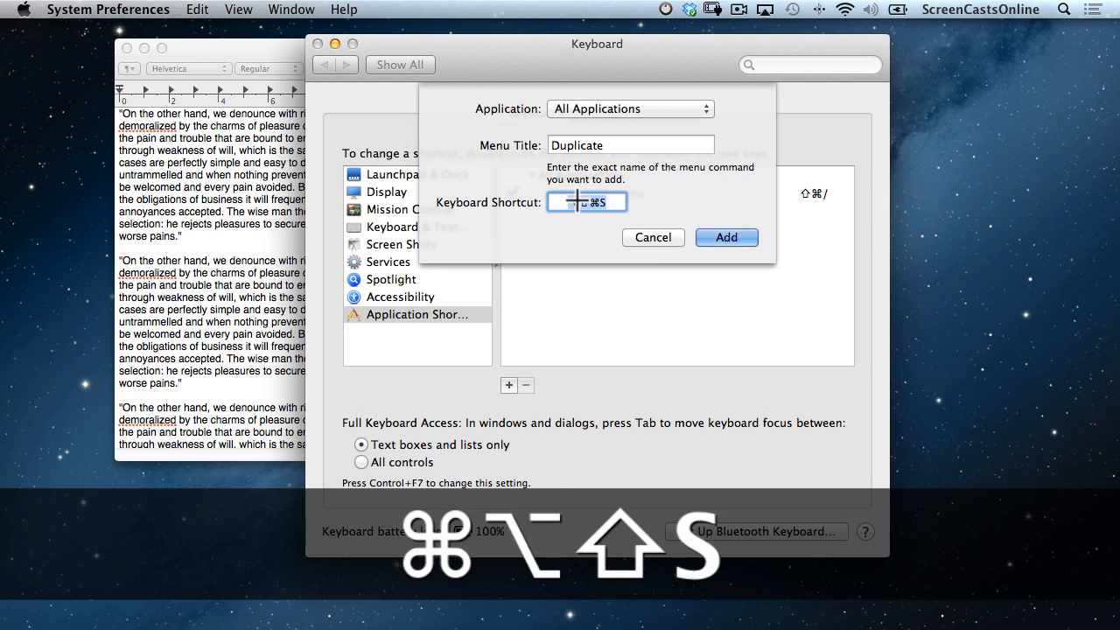
click(729, 237)
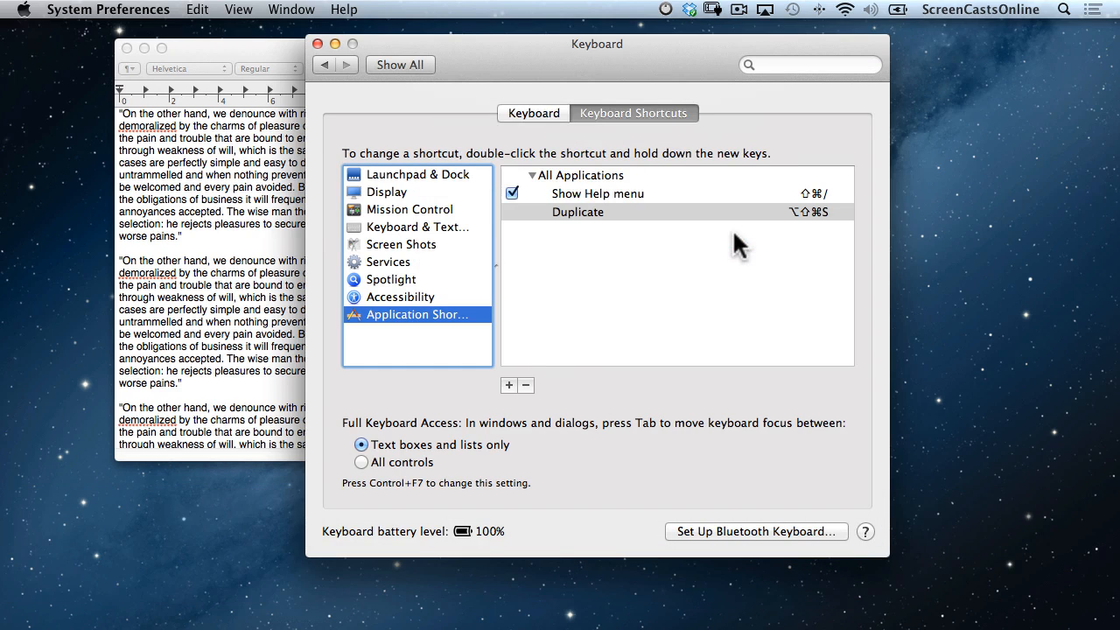
Add an all-applications keyboard shortcut ⇧⌘S for the menu title 'Save As...'.
click(508, 386)
text(Save )
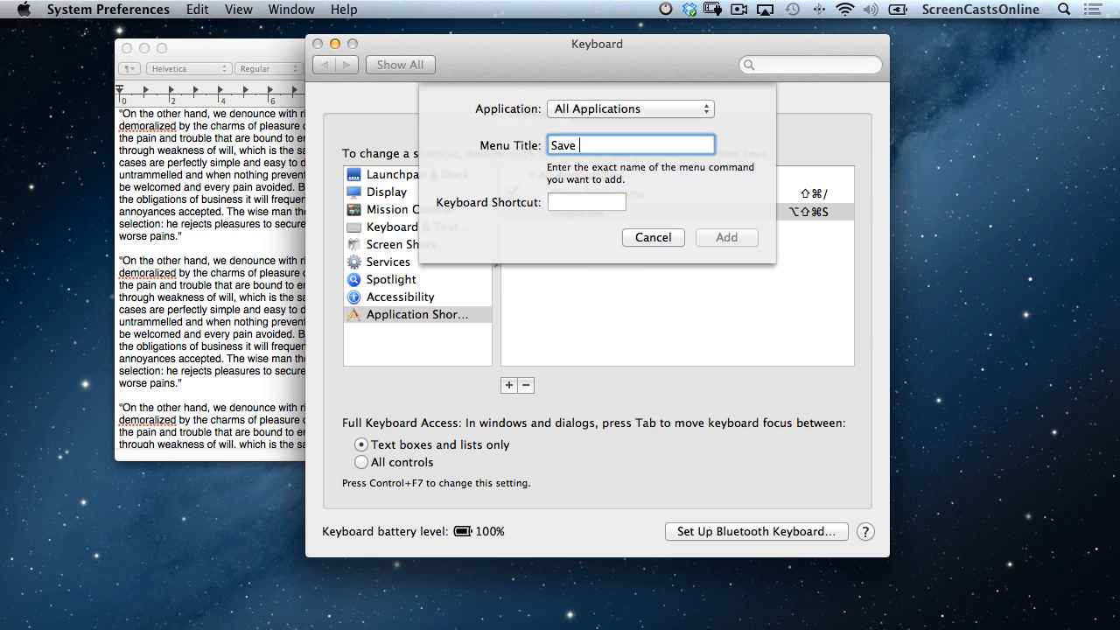
text(As...)
click(569, 201)
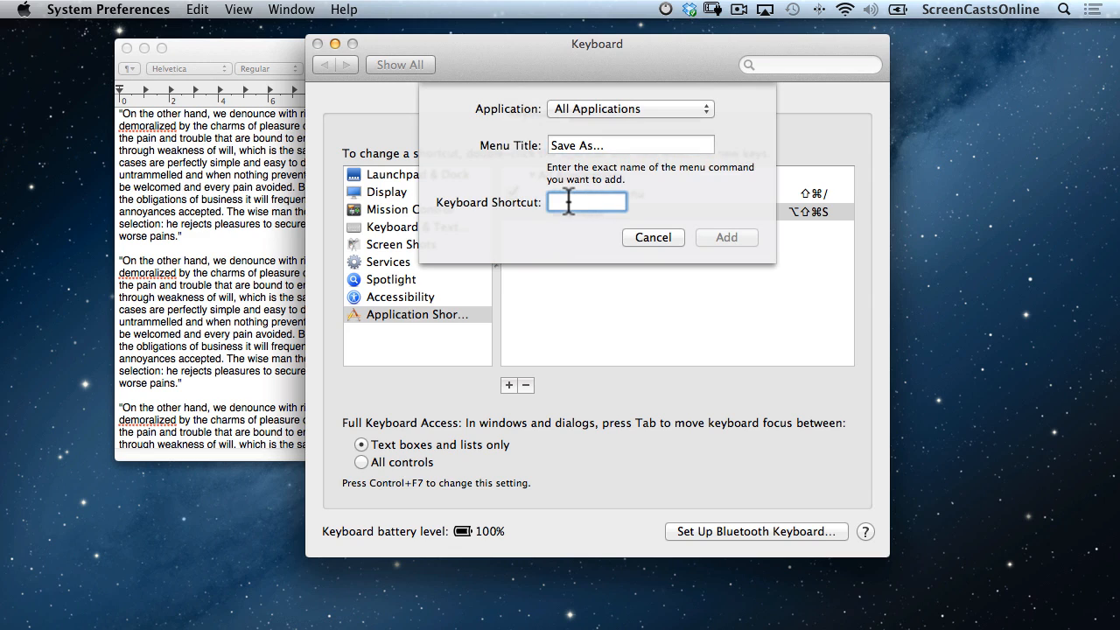
key(shift)
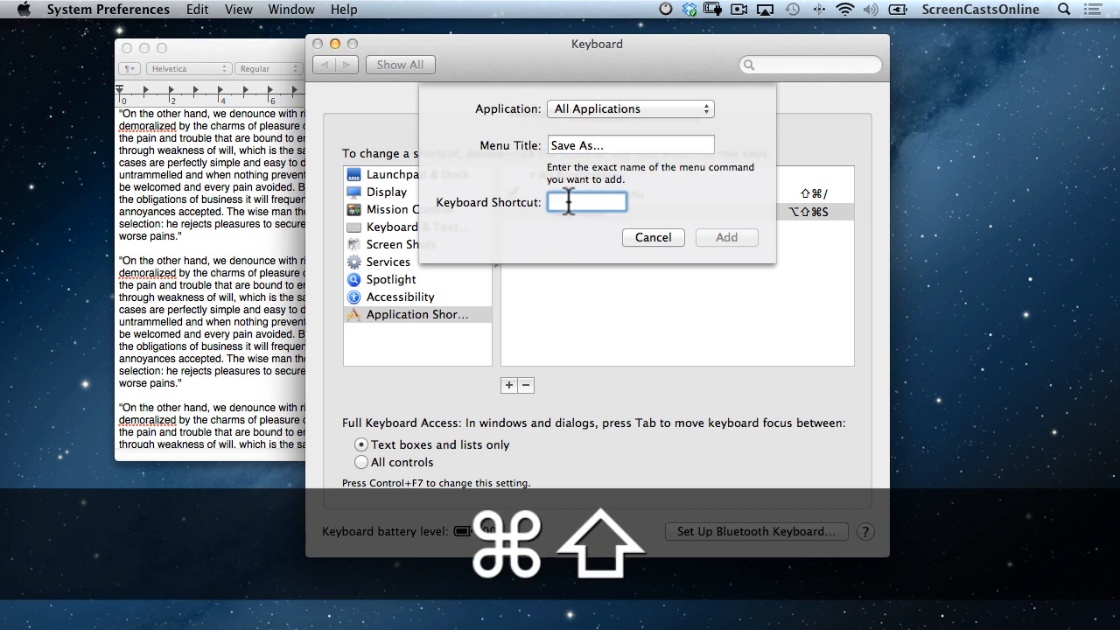
key(super+shift+s)
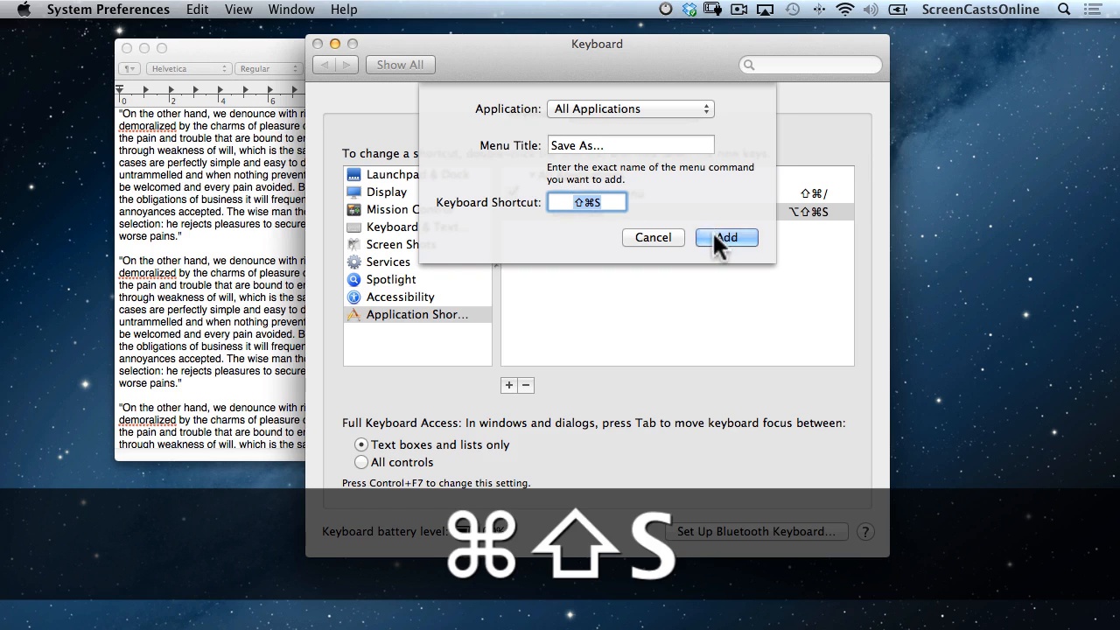
click(723, 236)
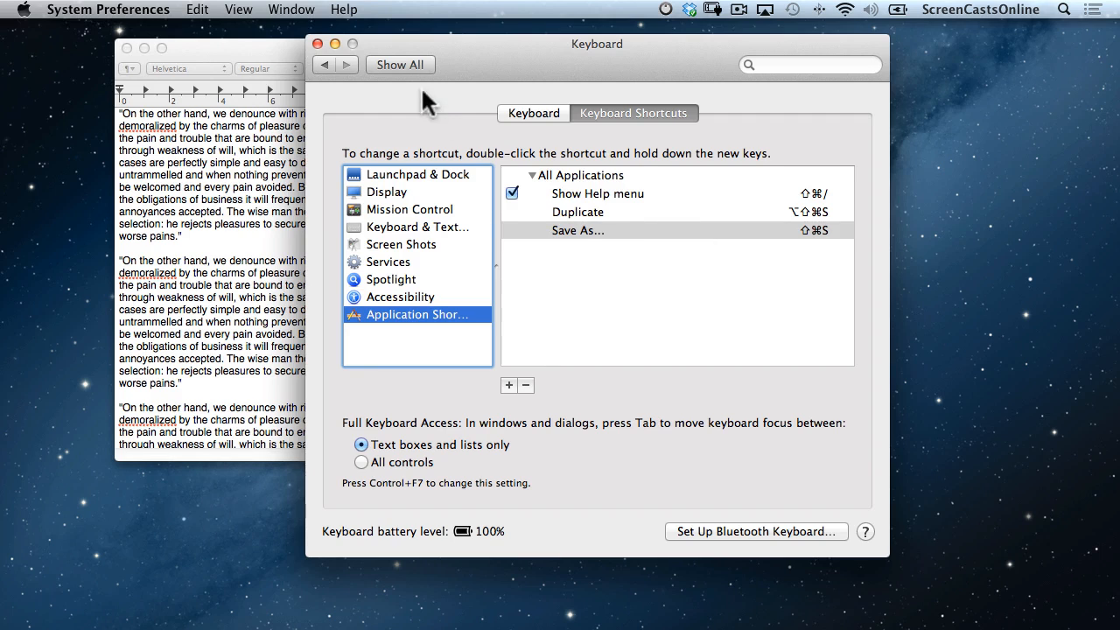
Close System Preferences and bring up TextEdit's File menu in the Initial Draft document.
click(318, 43)
click(300, 163)
click(127, 12)
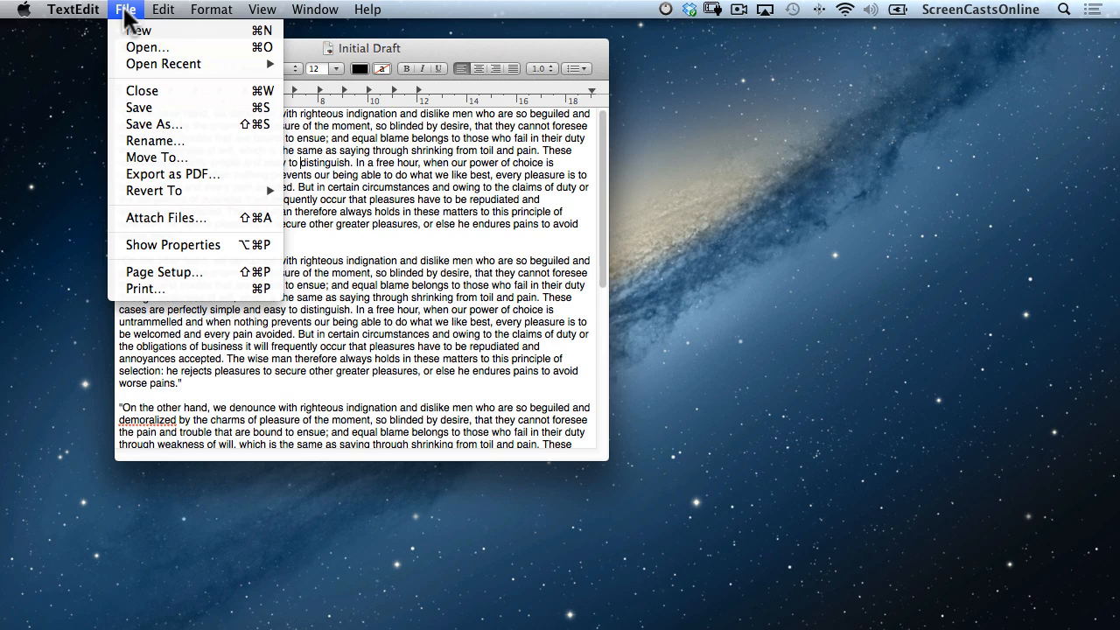
Hold Option in TextEdit's File menu to reveal Duplicate and Close All, then dismiss the menu.
key(alt)
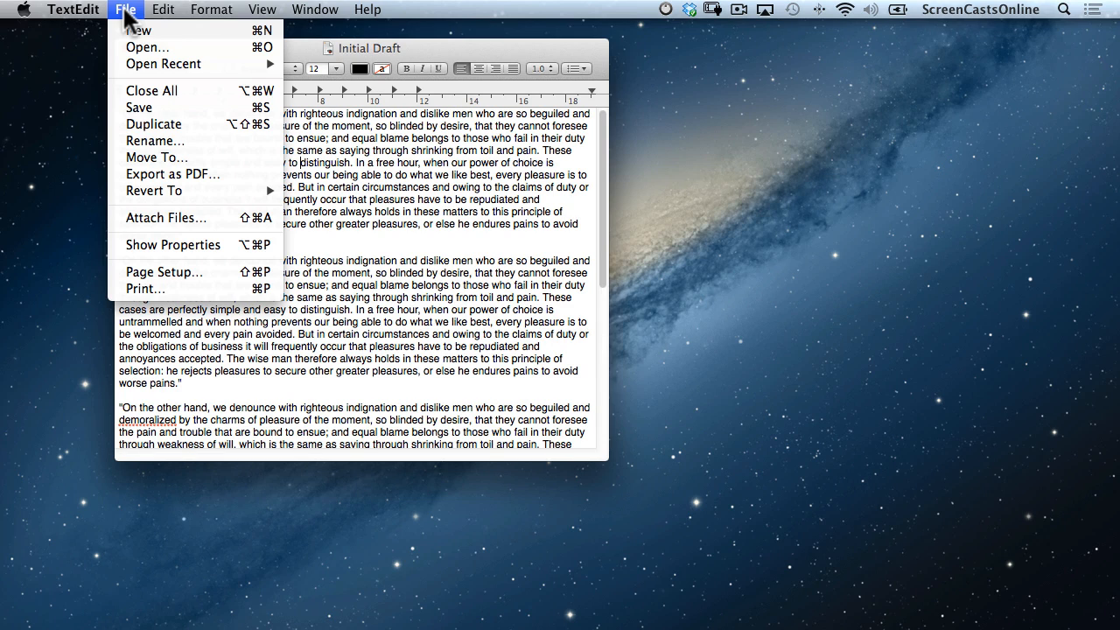
key(alt)
key(alt)
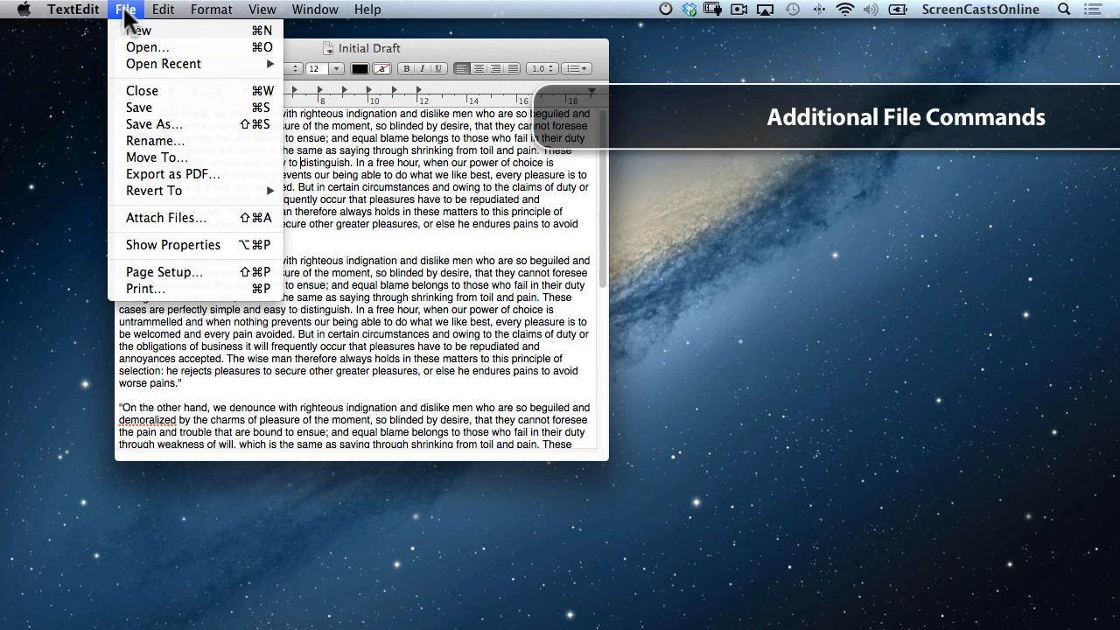
click(126, 16)
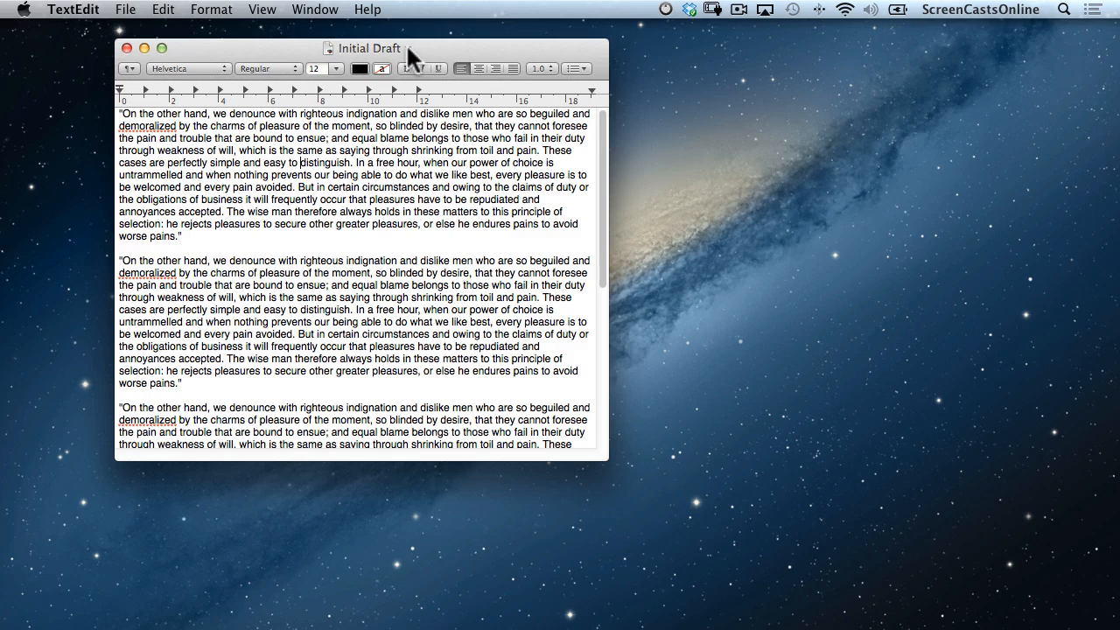
click(407, 49)
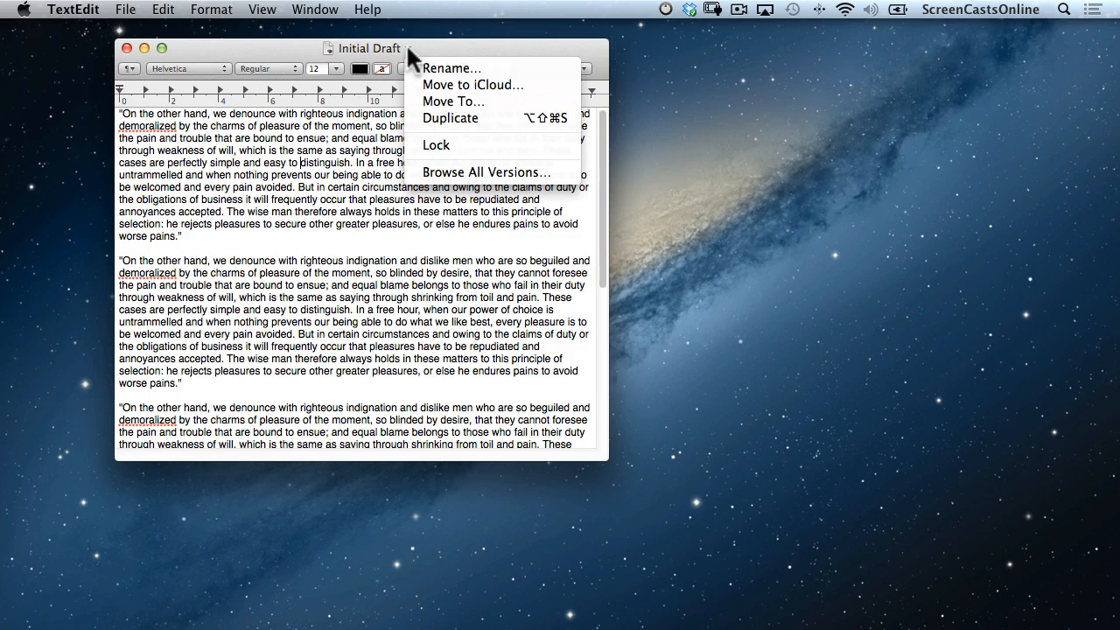
click(477, 68)
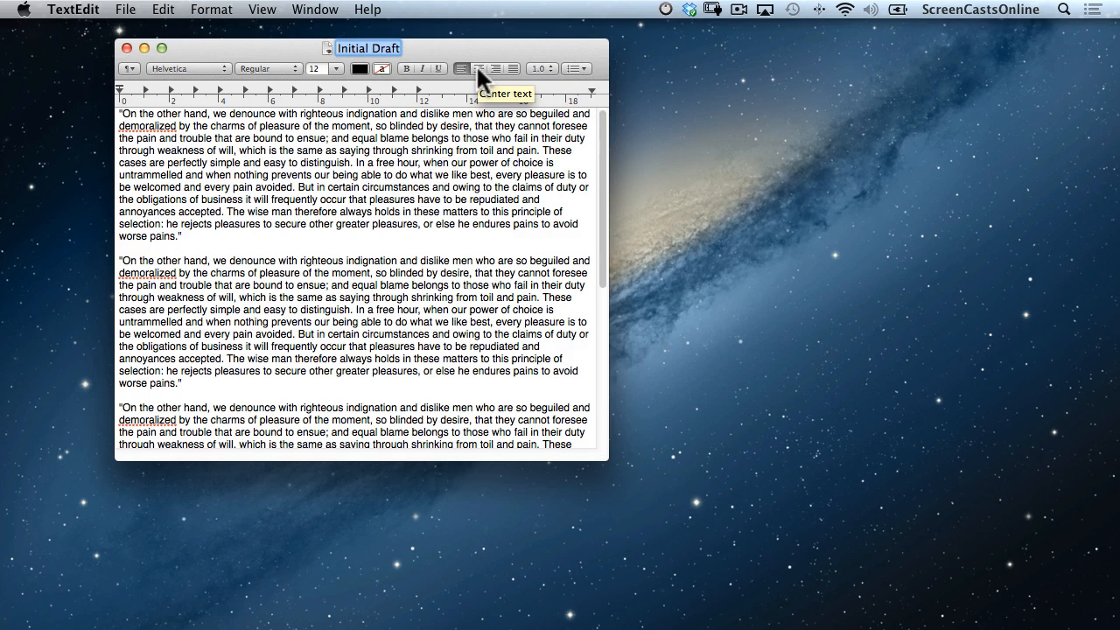
key(Return)
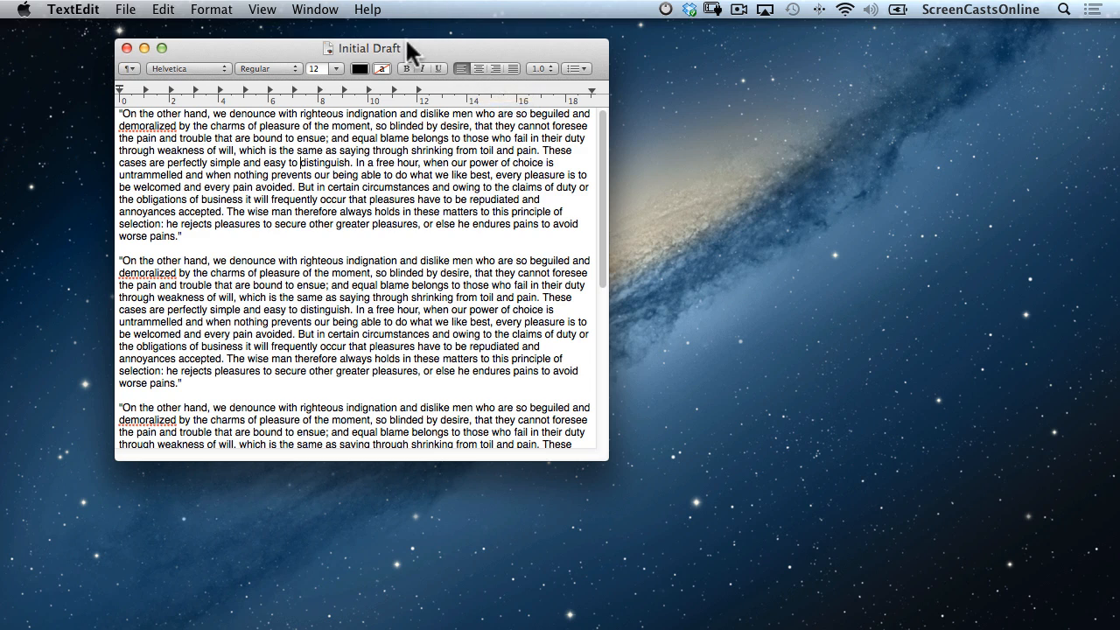
click(407, 48)
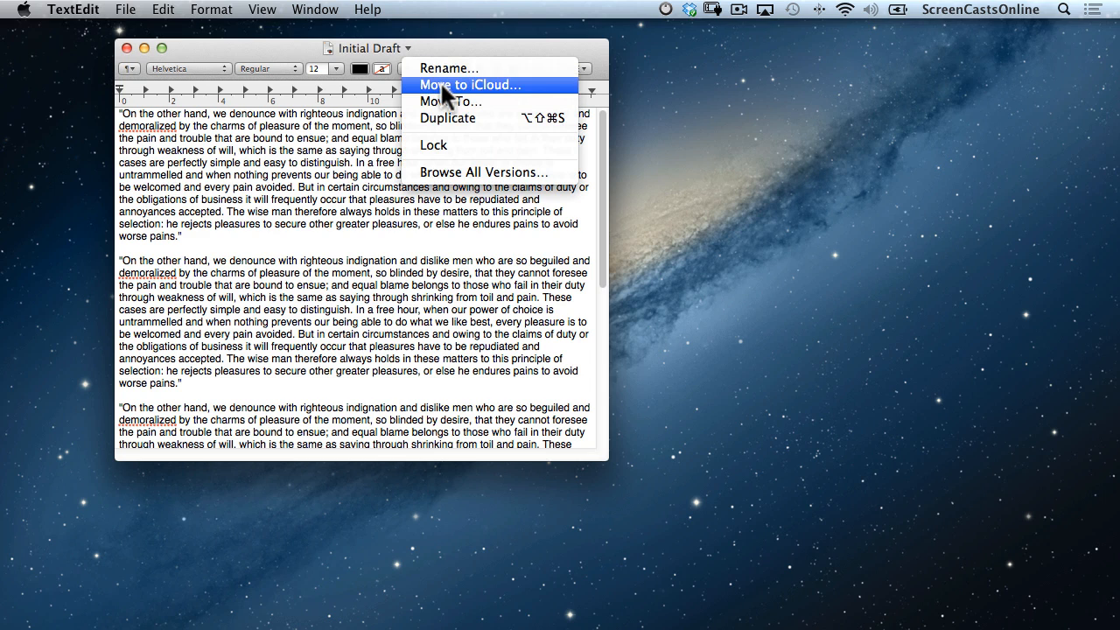
click(440, 81)
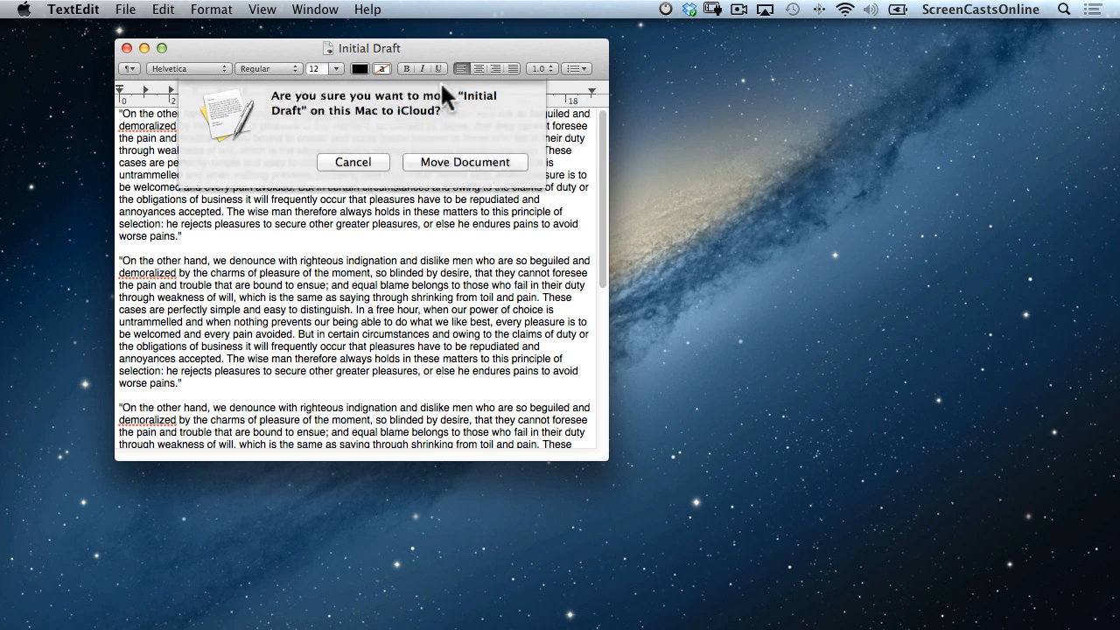
click(465, 168)
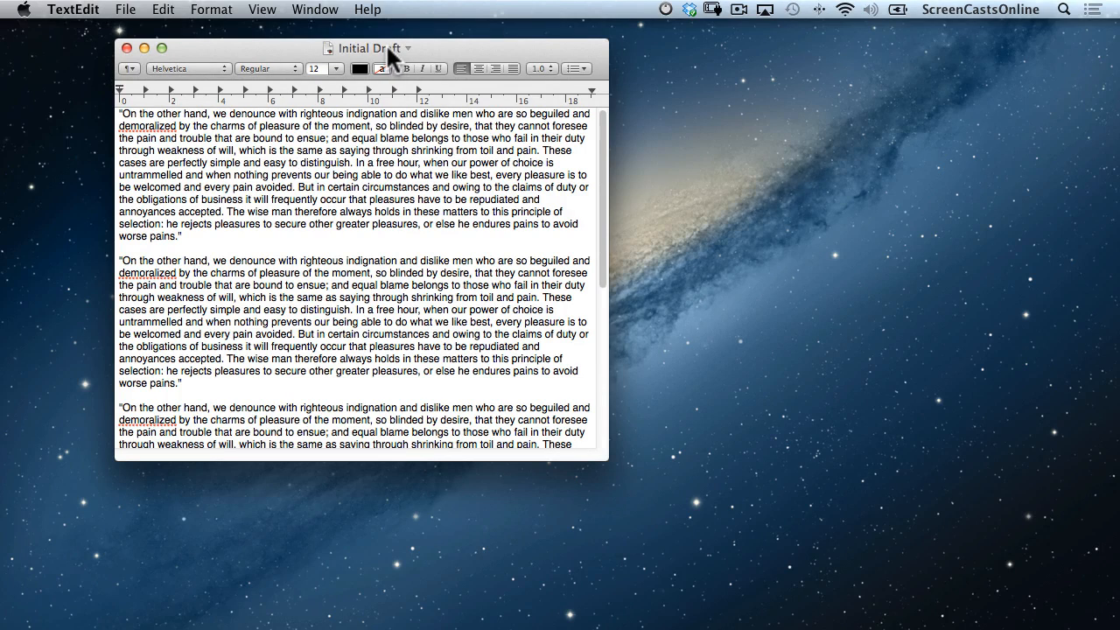
super+click(328, 45)
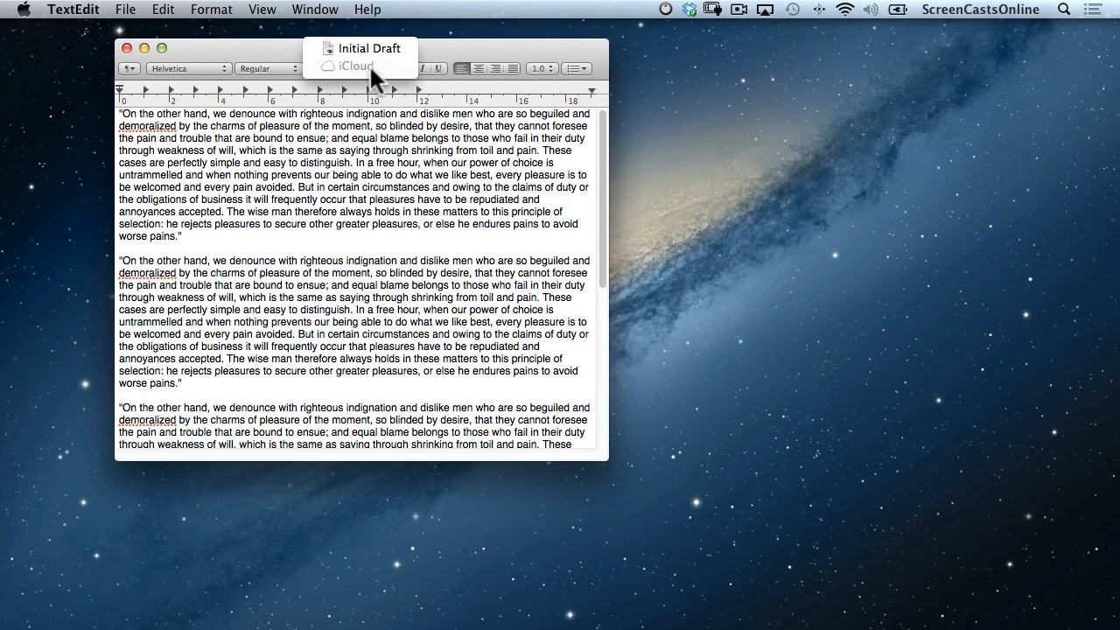
click(445, 51)
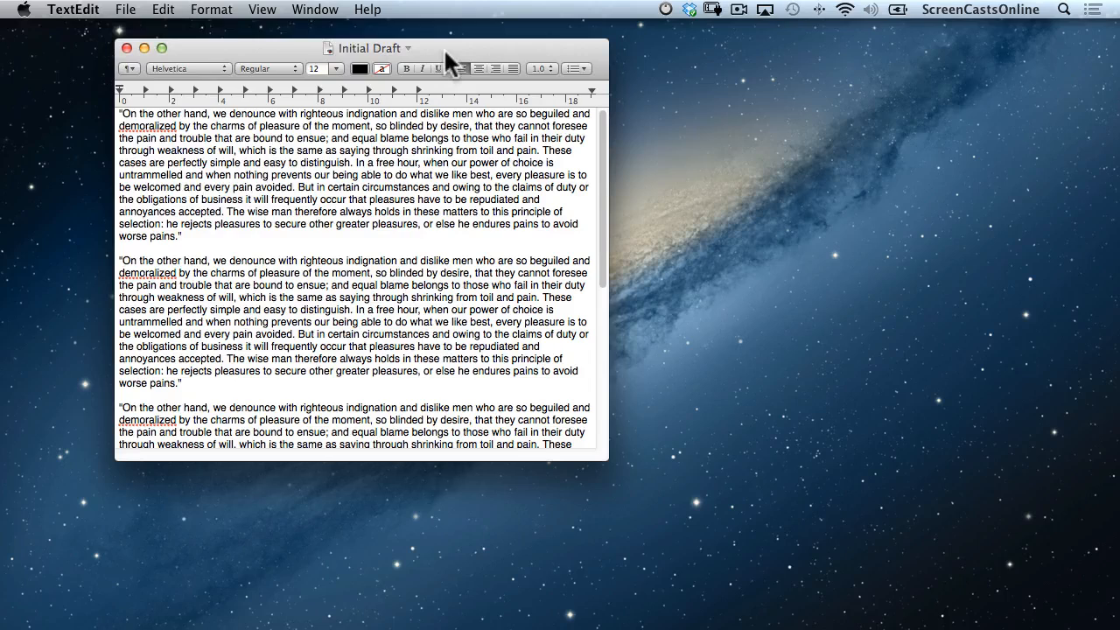
click(127, 17)
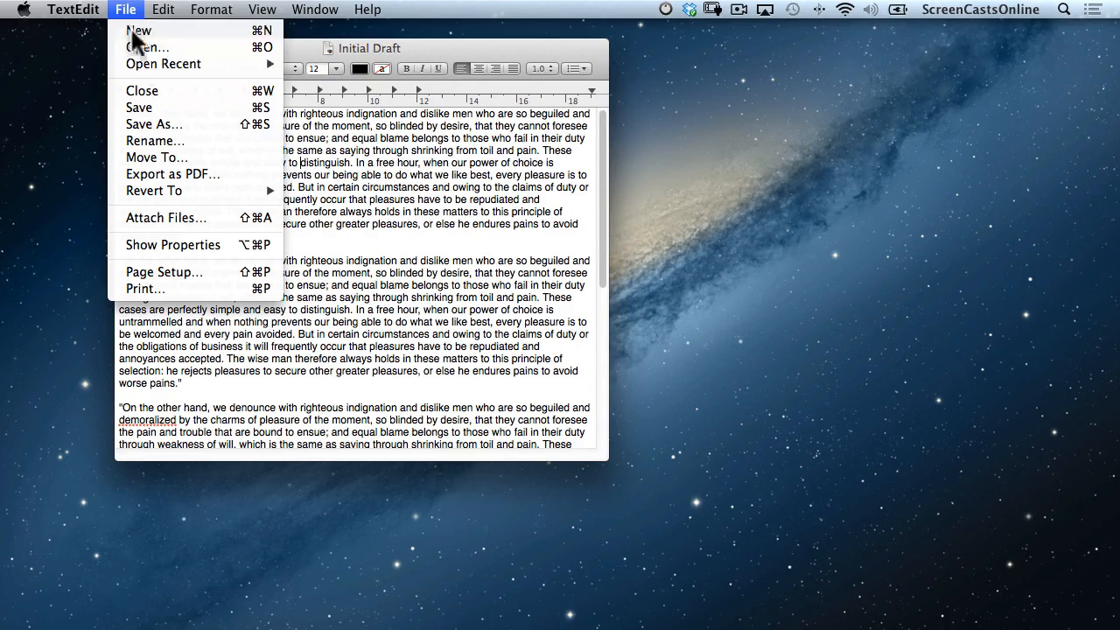
mouse_move(143, 56)
click(361, 75)
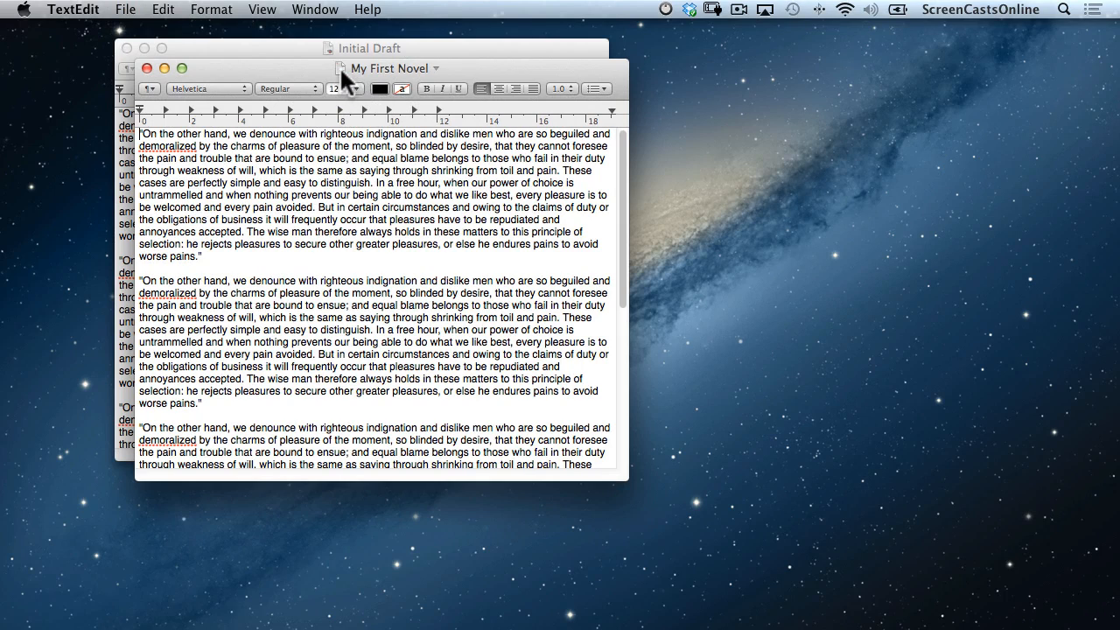
super+click(341, 70)
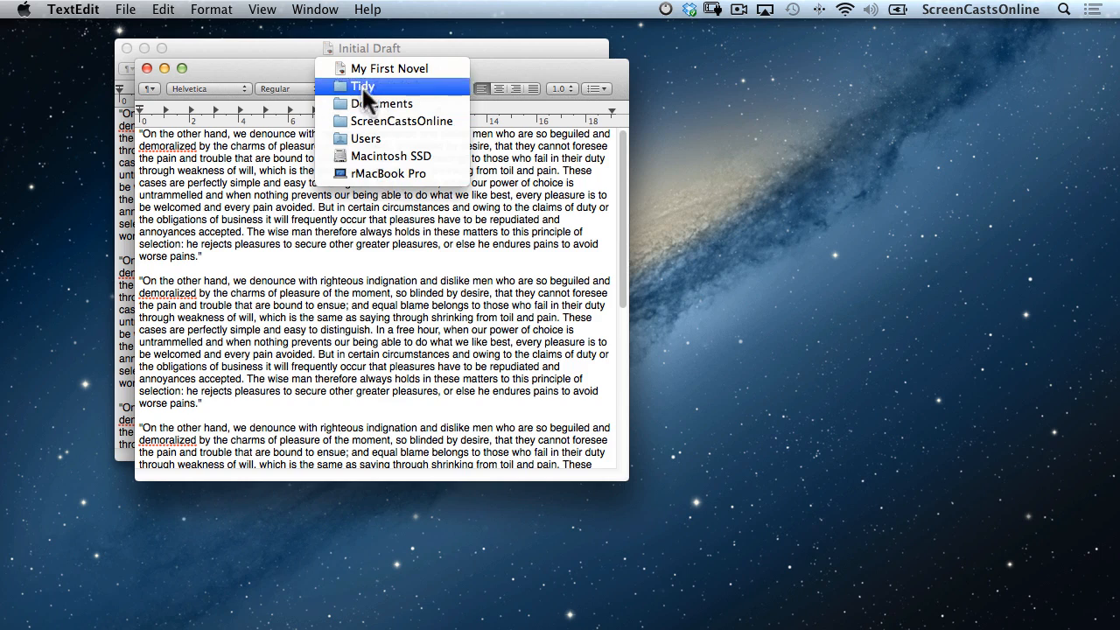
click(145, 67)
click(146, 67)
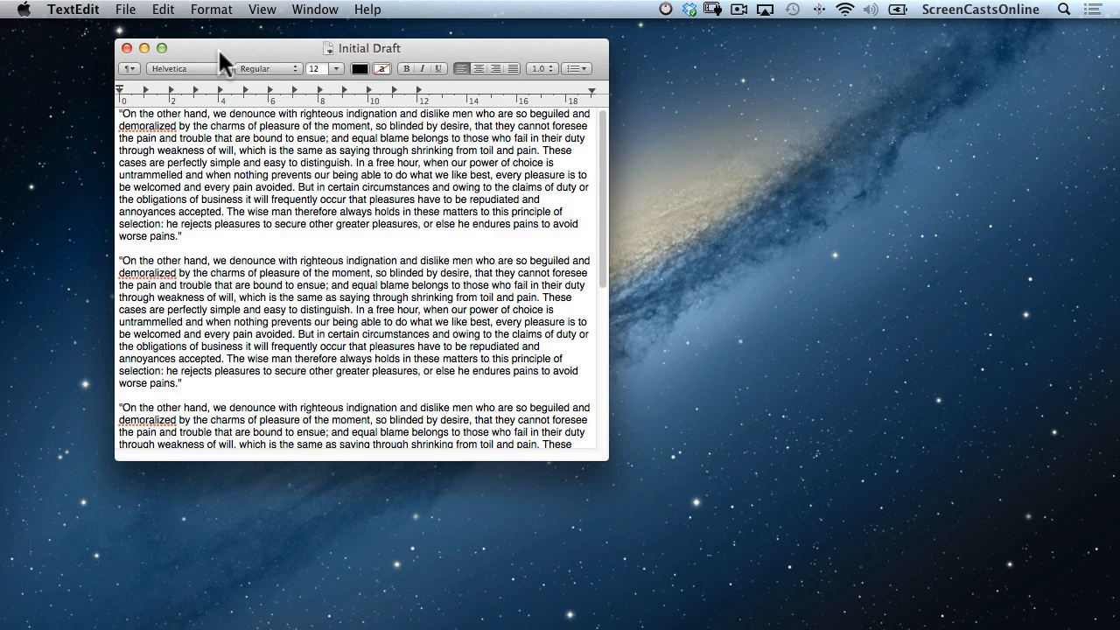
Show the title-bar options Rename, Move To, Lock and Browse All Versions, then dismiss them.
click(405, 46)
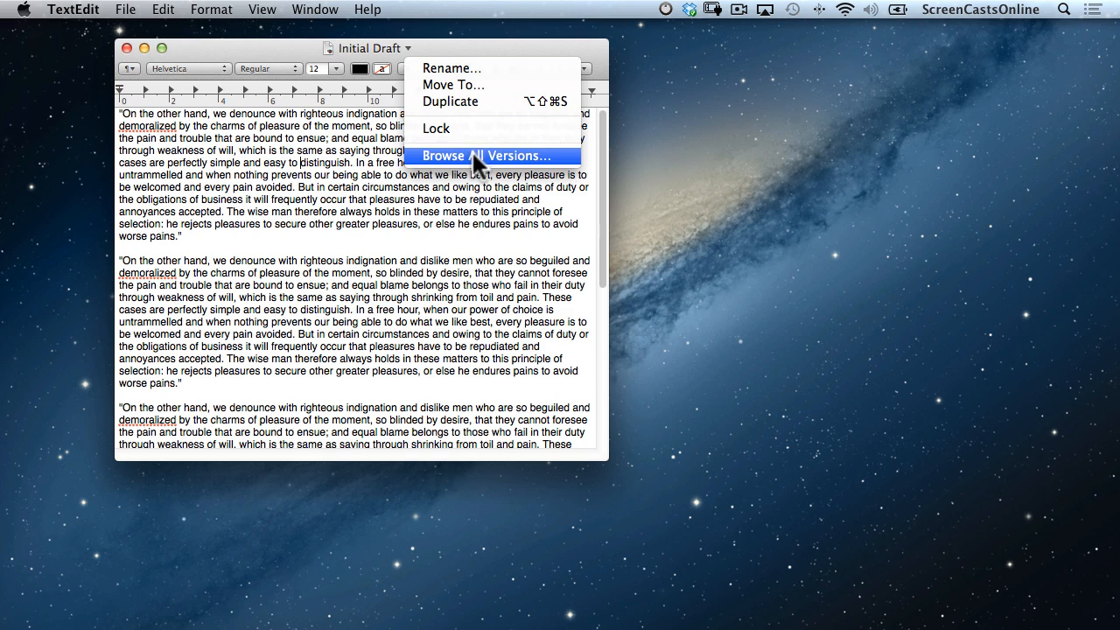
click(505, 44)
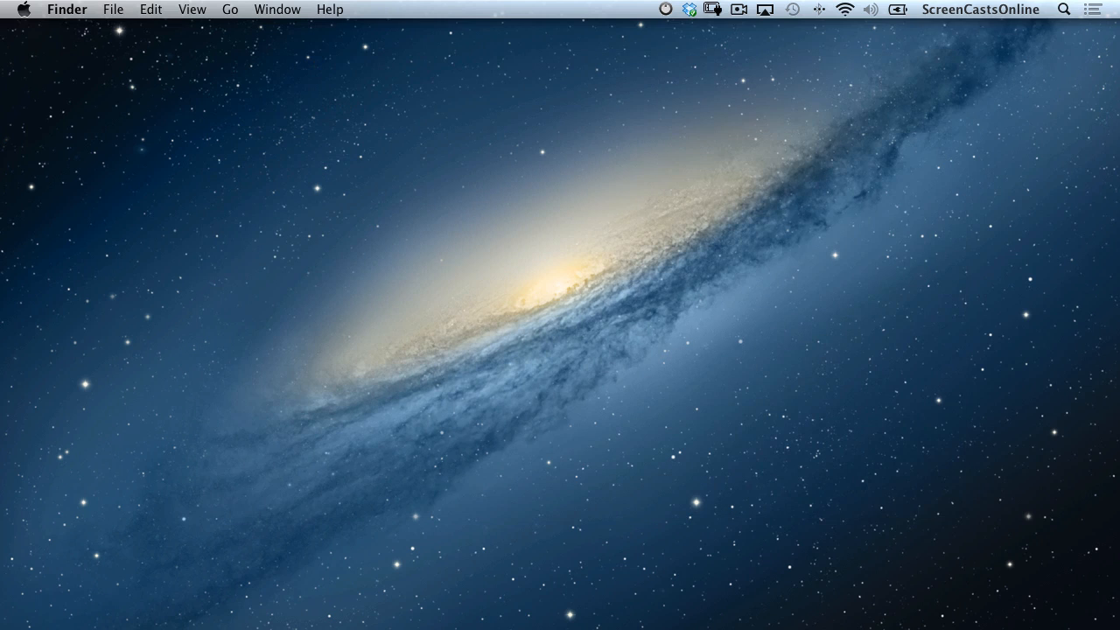
Launch System Preferences from Spotlight and review Mail, Contacts & Calendars' other account types, then cancel.
key(super+space)
key(Return)
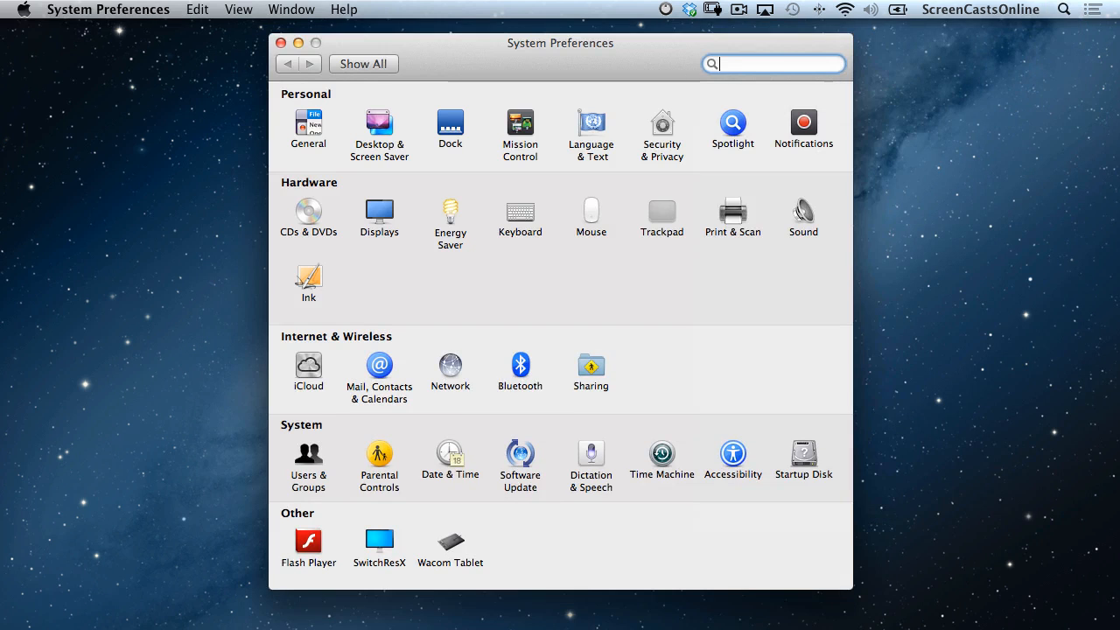
click(379, 365)
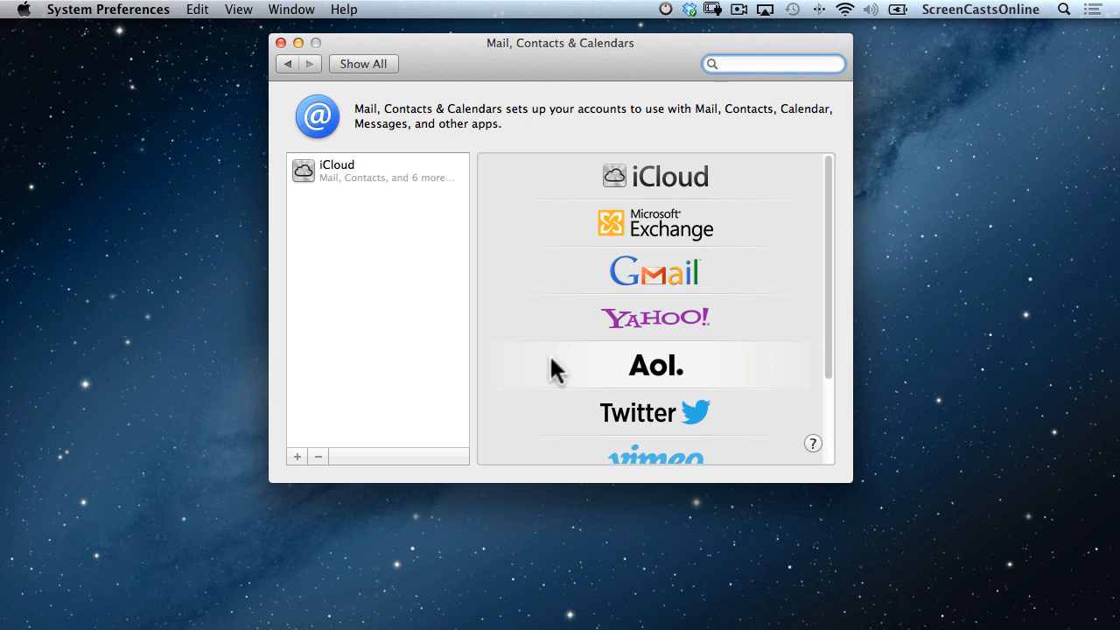
scroll(555, 413, down, 2)
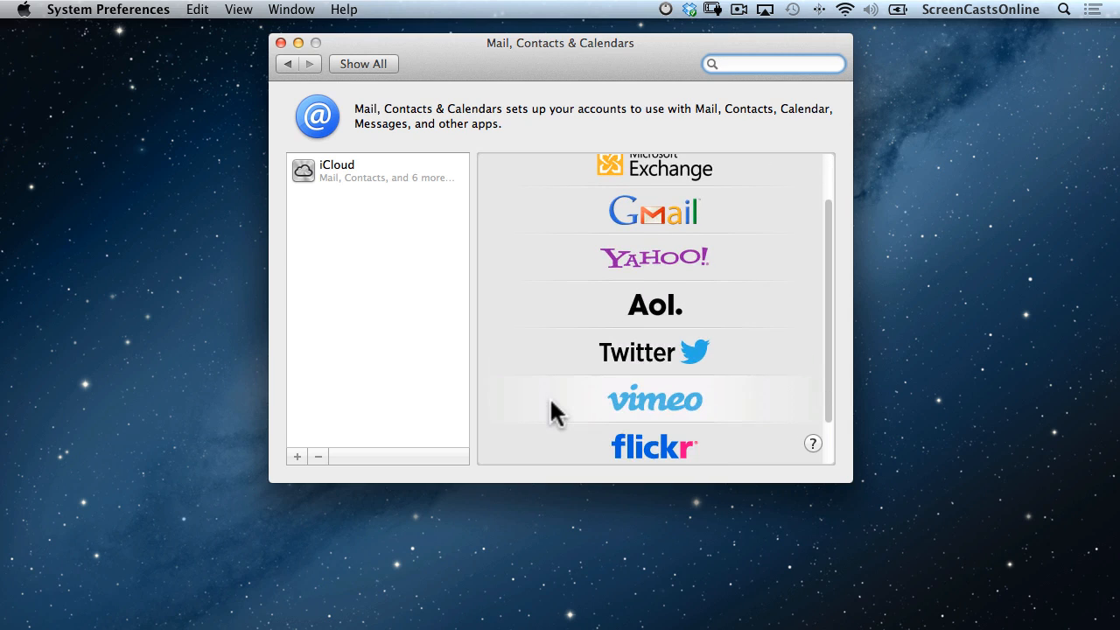
scroll(553, 444, down, 2)
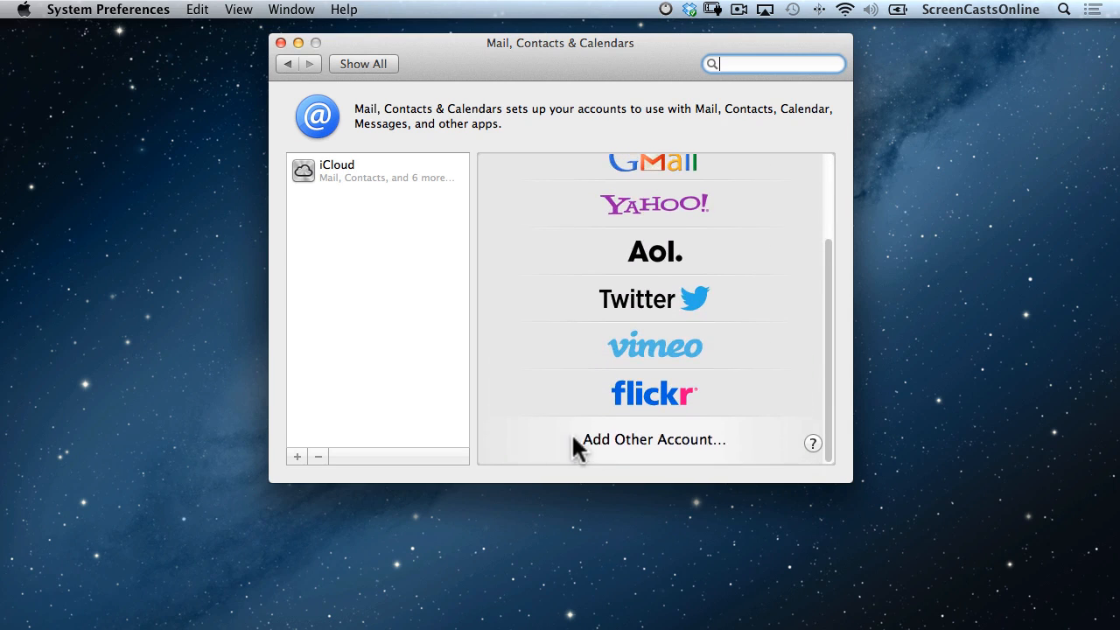
click(601, 440)
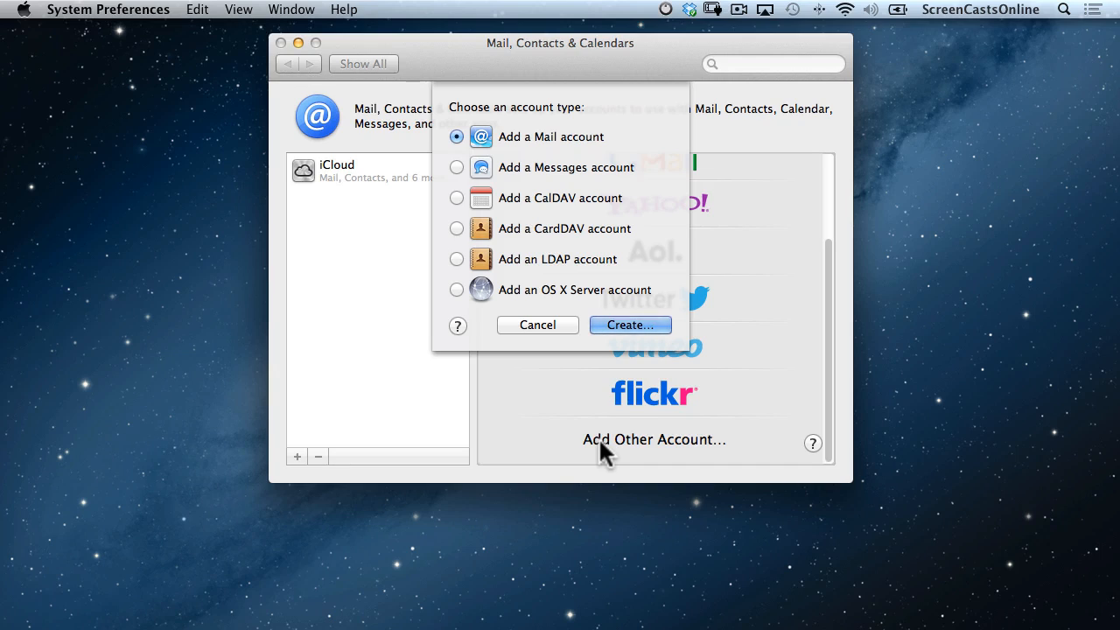
click(560, 325)
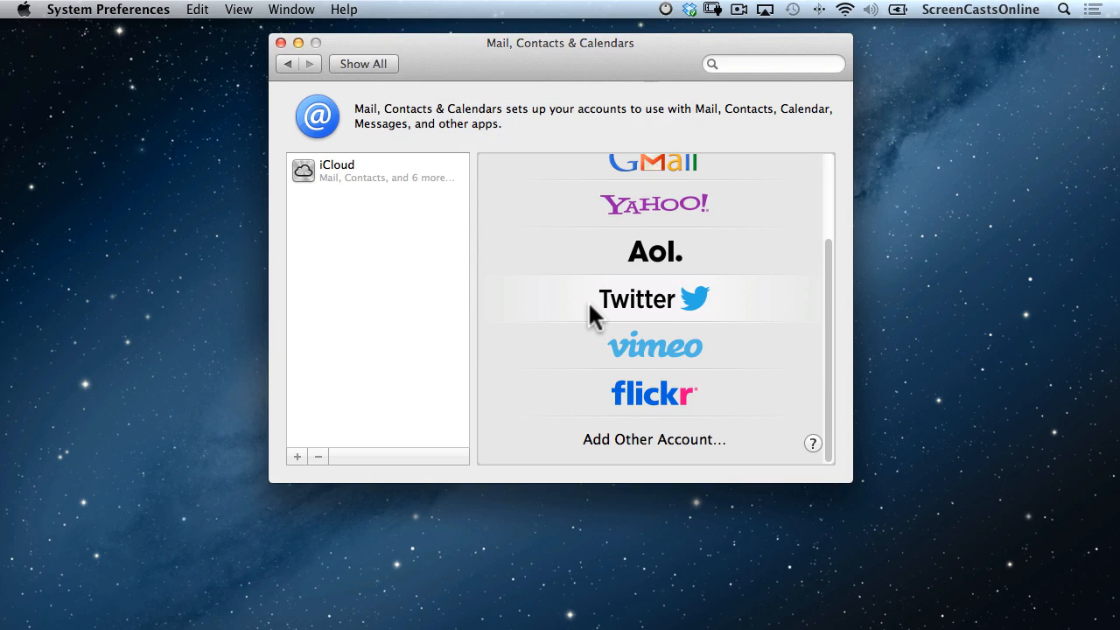
Sign in a Twitter account with its user name and password.
click(590, 306)
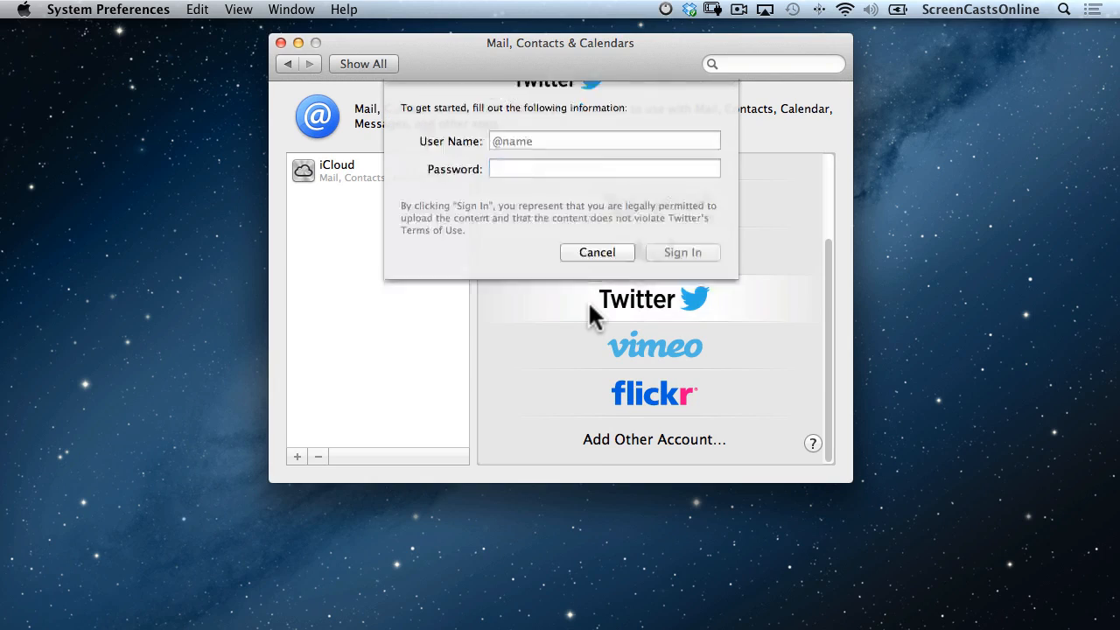
text(@scodemo)
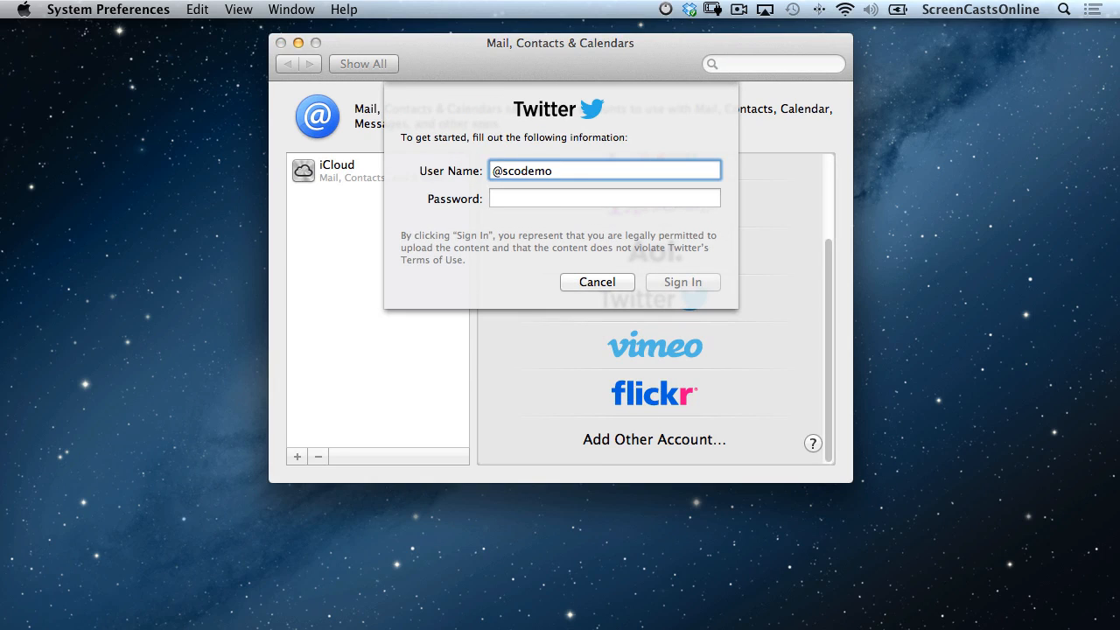
key(Tab)
text(•••••••)
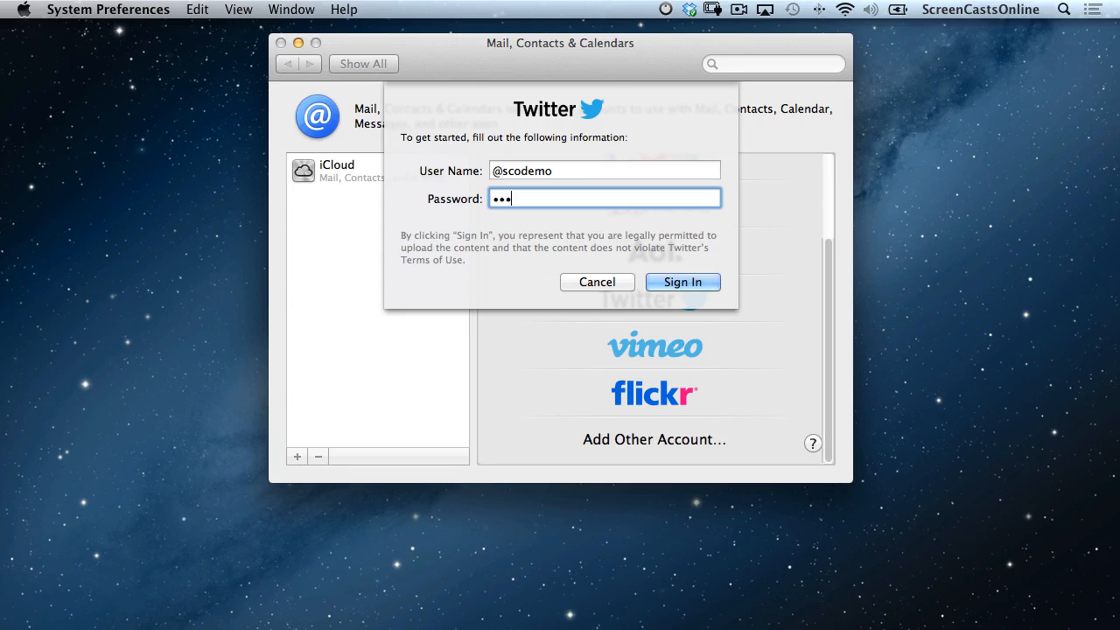
text(•)
key(Return)
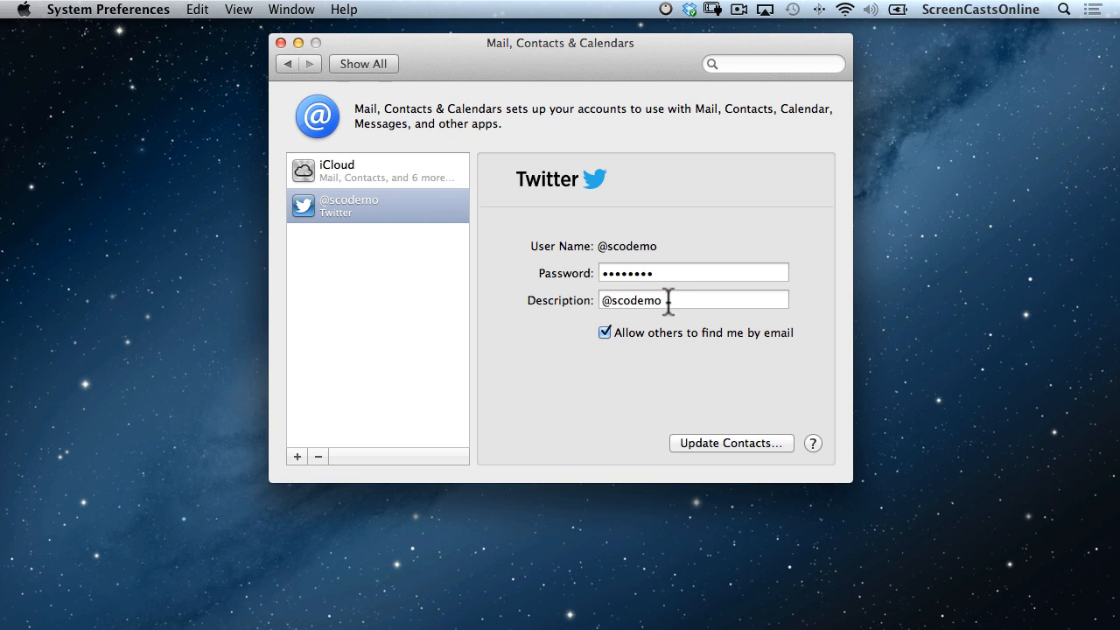
Let Twitter update 7 contacts, then return to the account providers list.
click(722, 442)
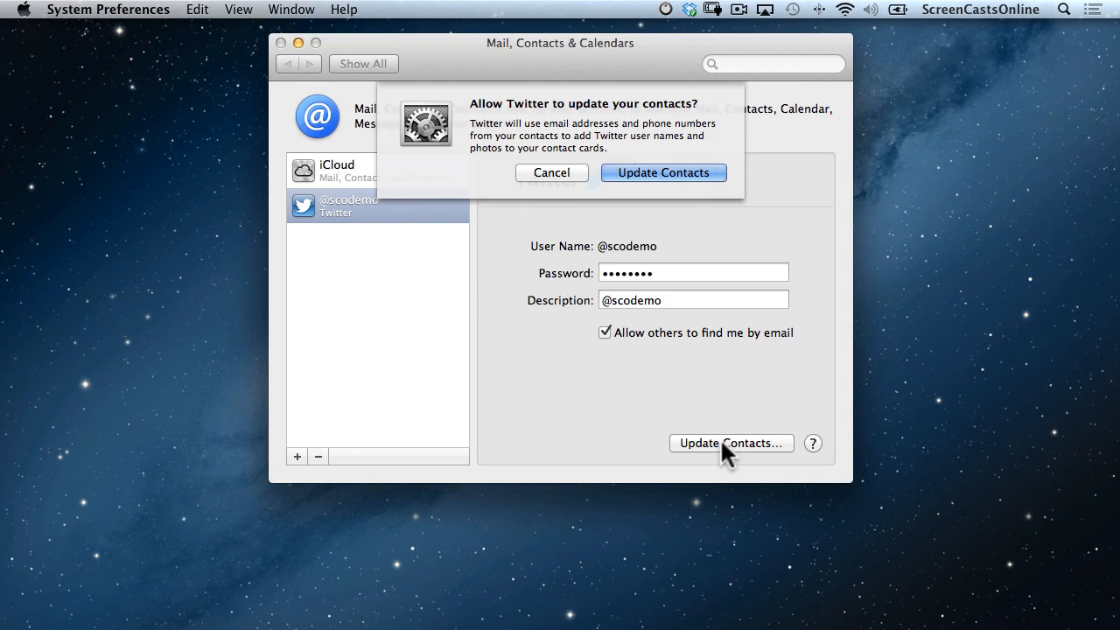
click(654, 175)
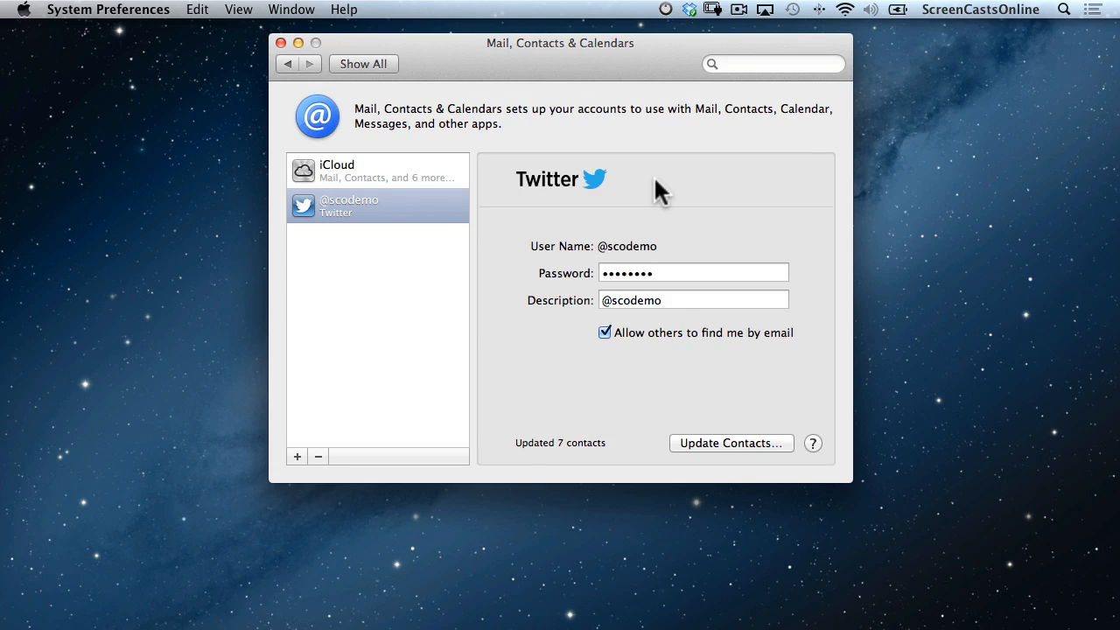
click(298, 456)
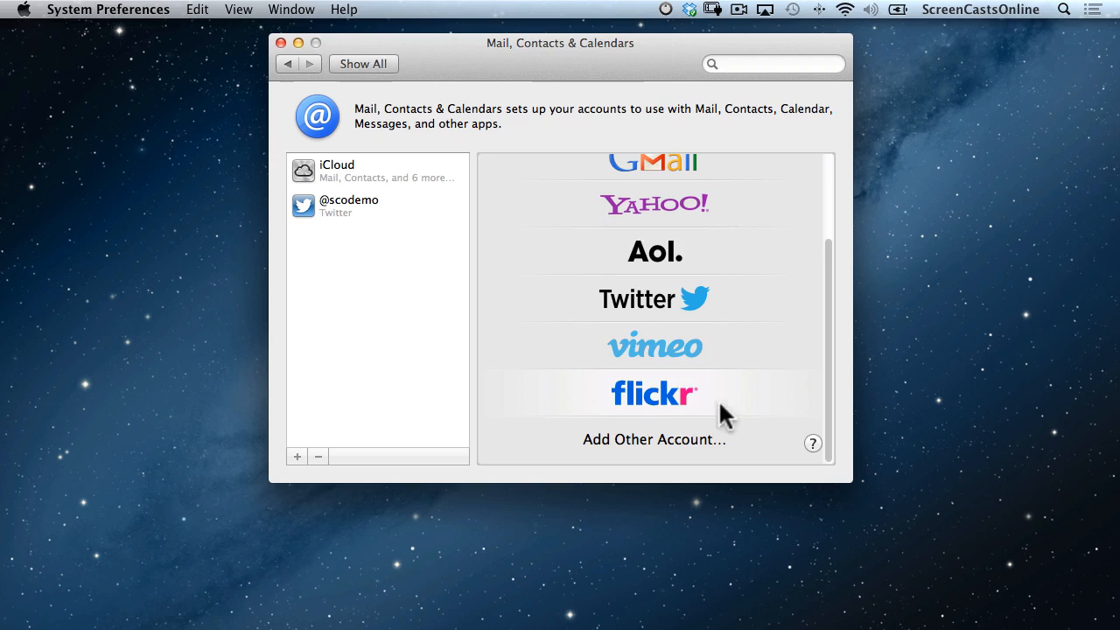
Add a Flickr account using Facebook sign-in, then quit System Preferences.
click(664, 395)
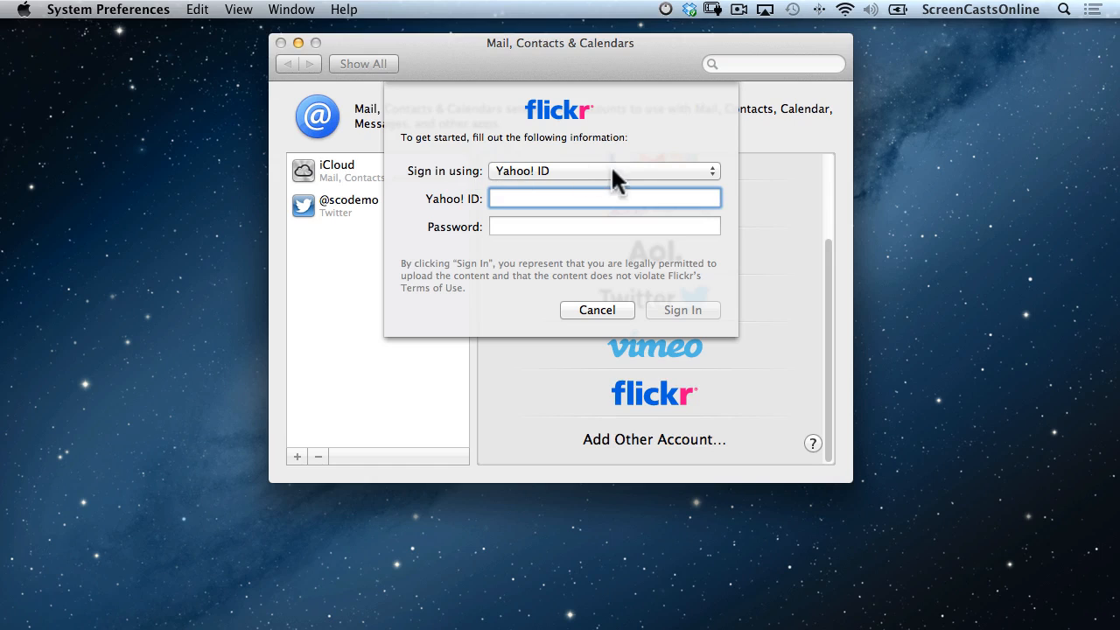
click(693, 168)
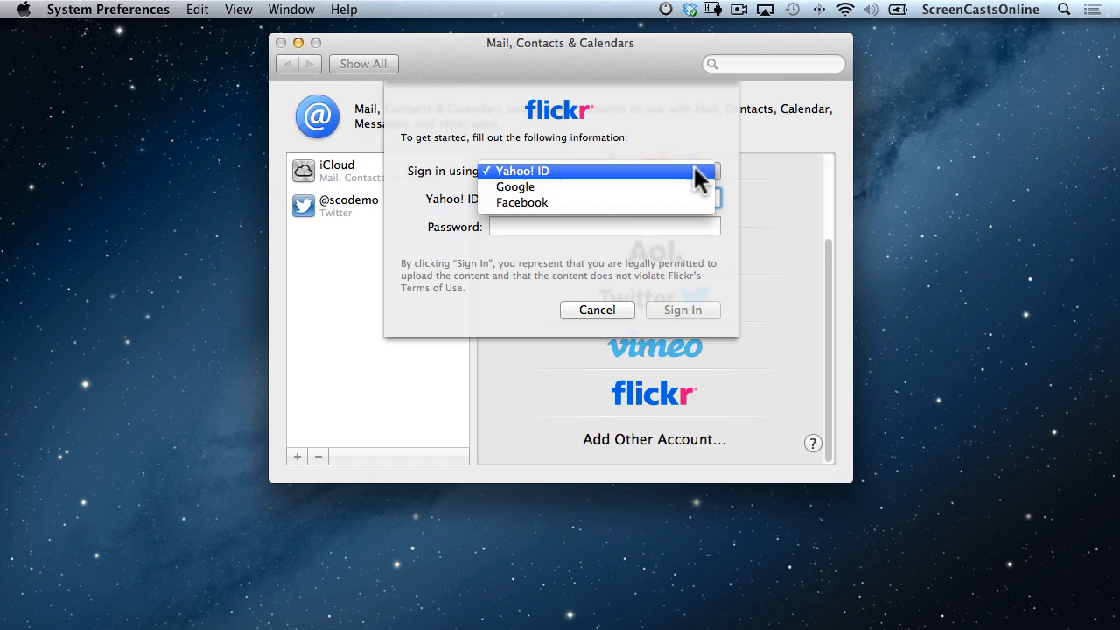
click(664, 202)
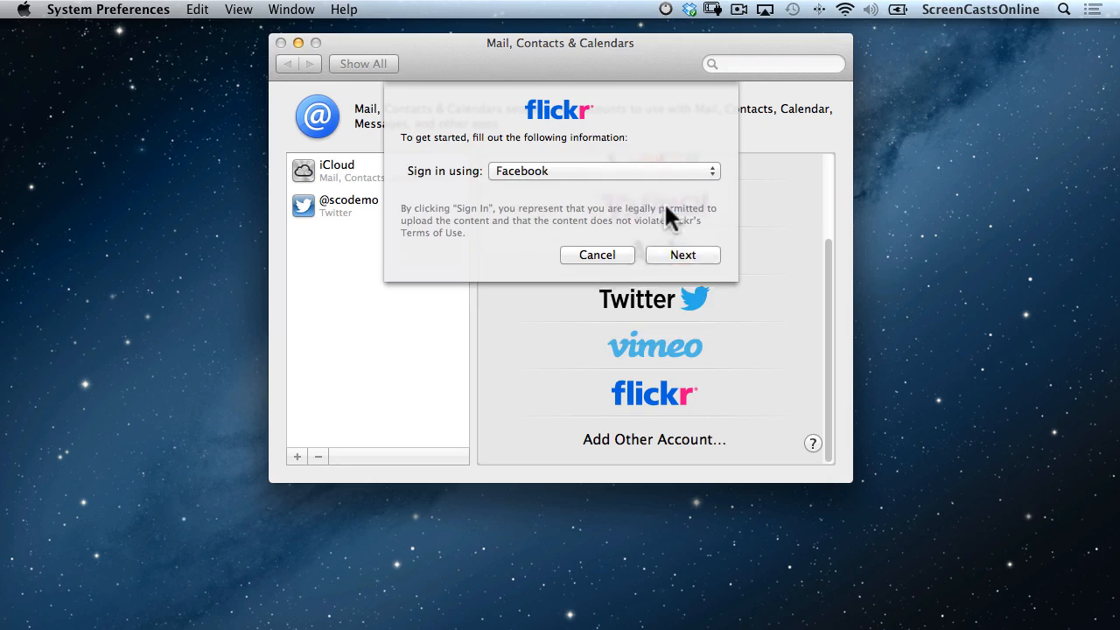
click(682, 250)
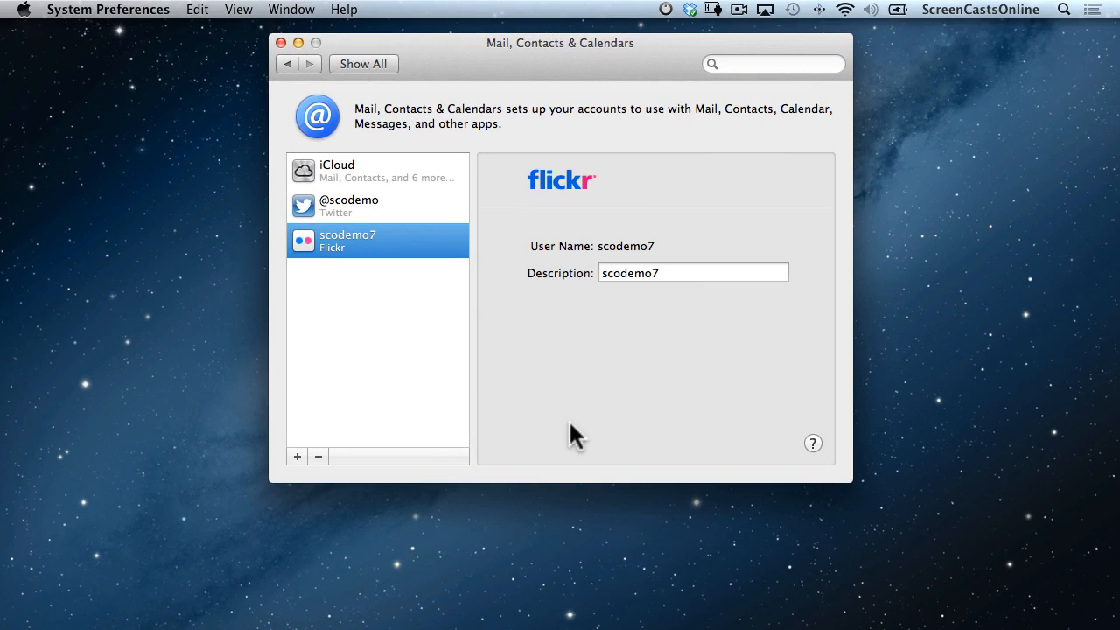
click(298, 457)
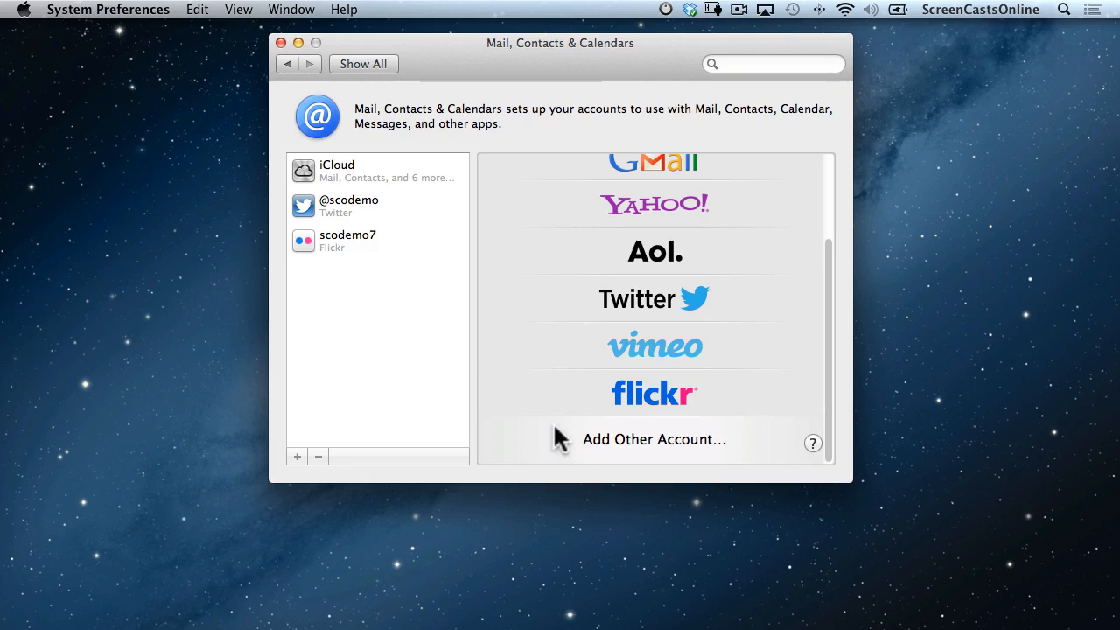
click(278, 40)
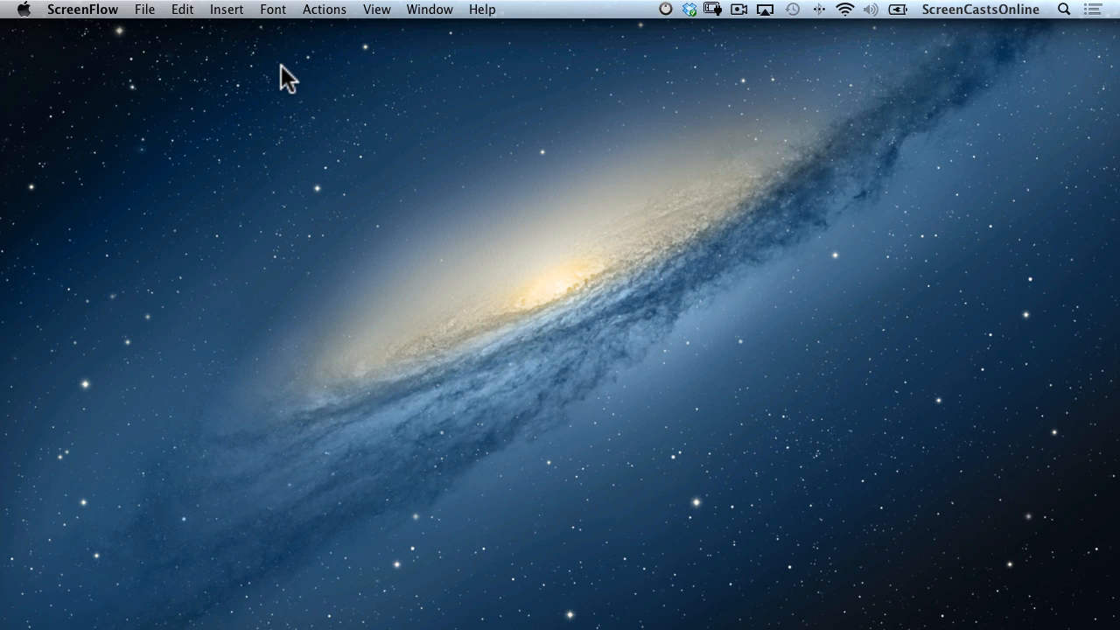
Tweet 'Just tweeting from Notification Center - as you do!' from Notification Center, then switch to Finder.
scroll(253, 67, right, 5)
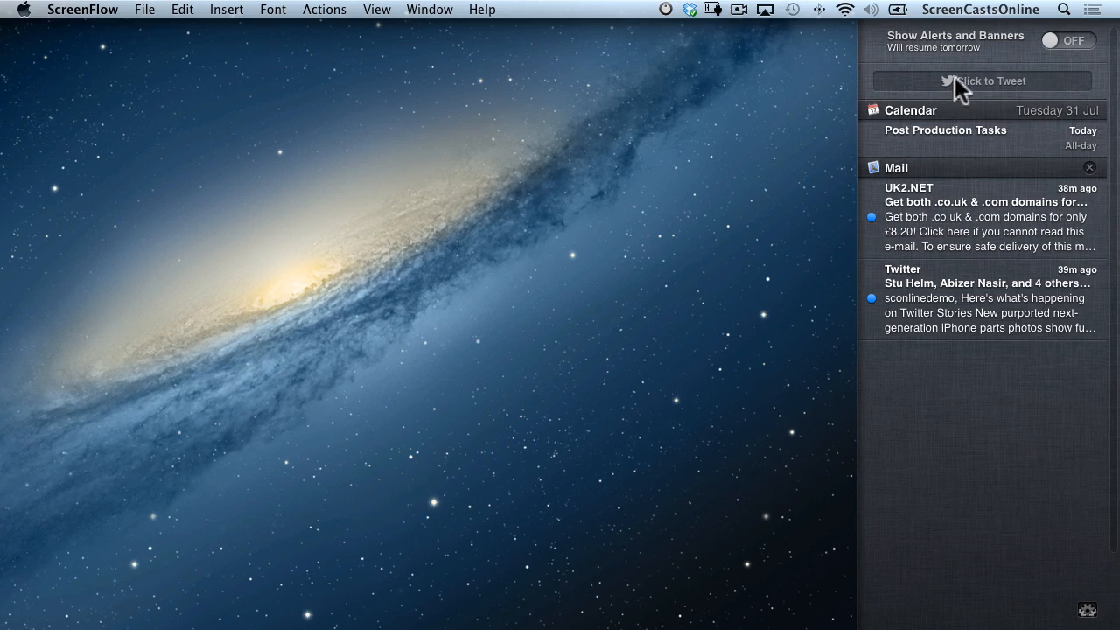
click(980, 82)
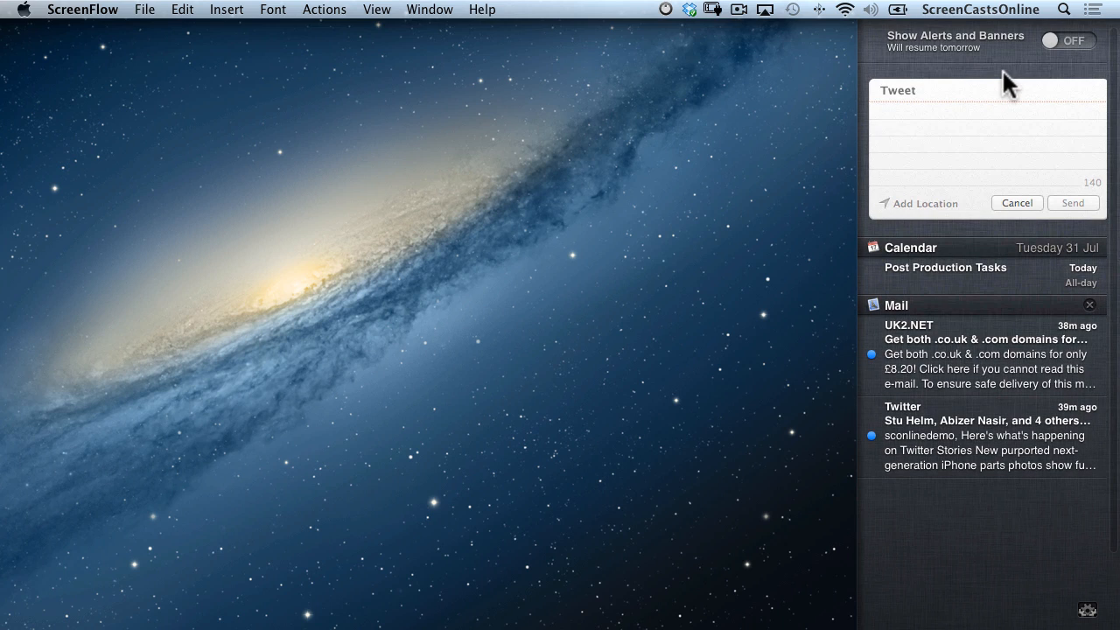
text(Just tweeting from Notification Cen)
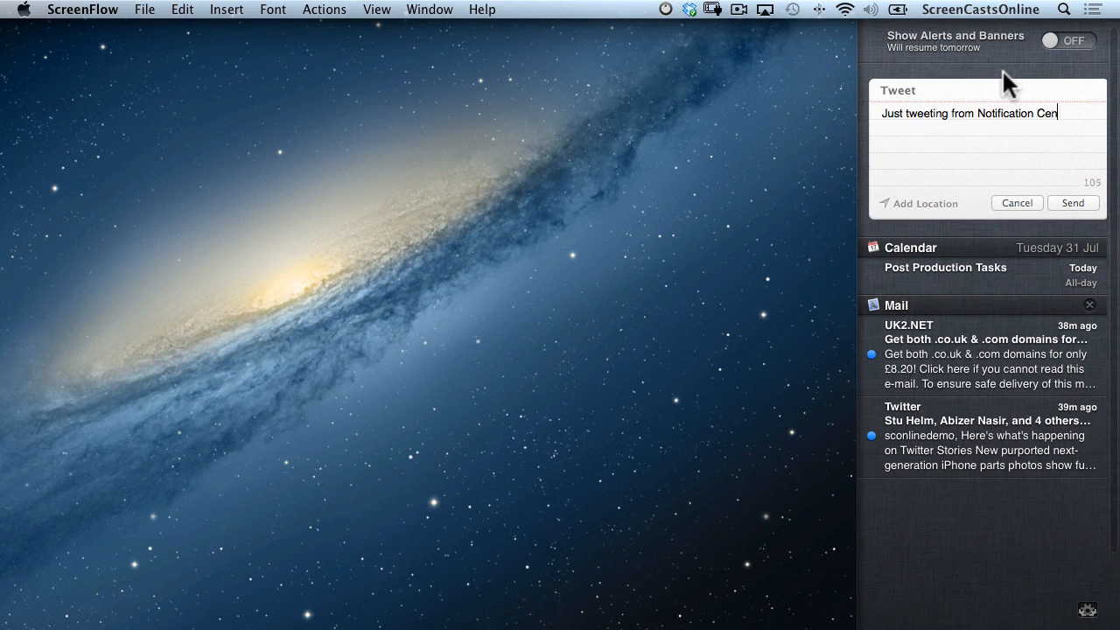
text(ter - as you do!)
click(1073, 201)
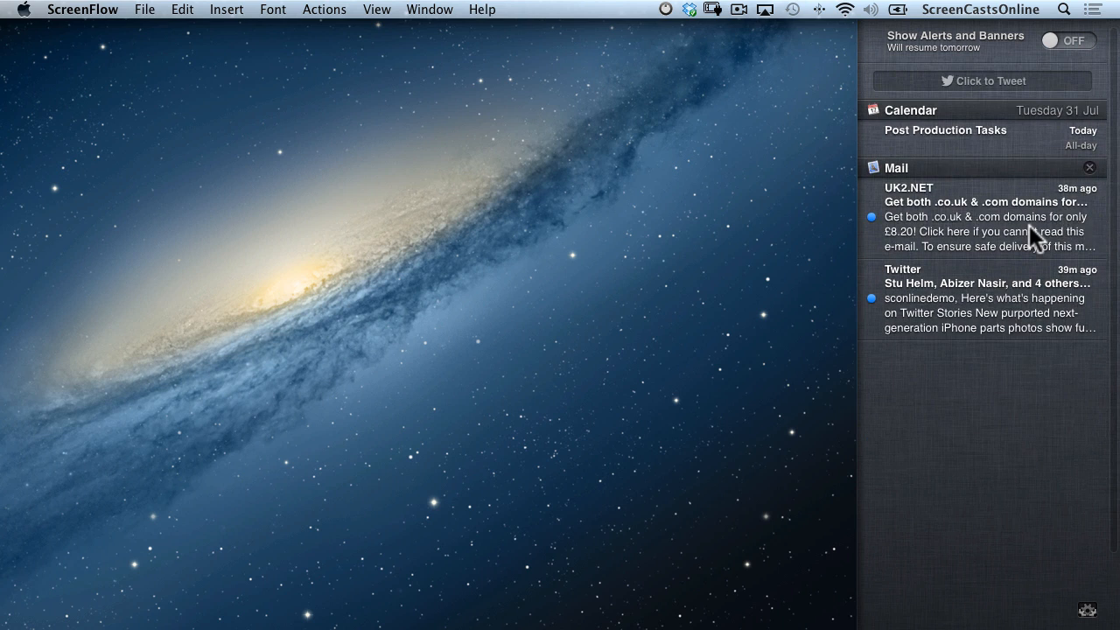
click(1029, 225)
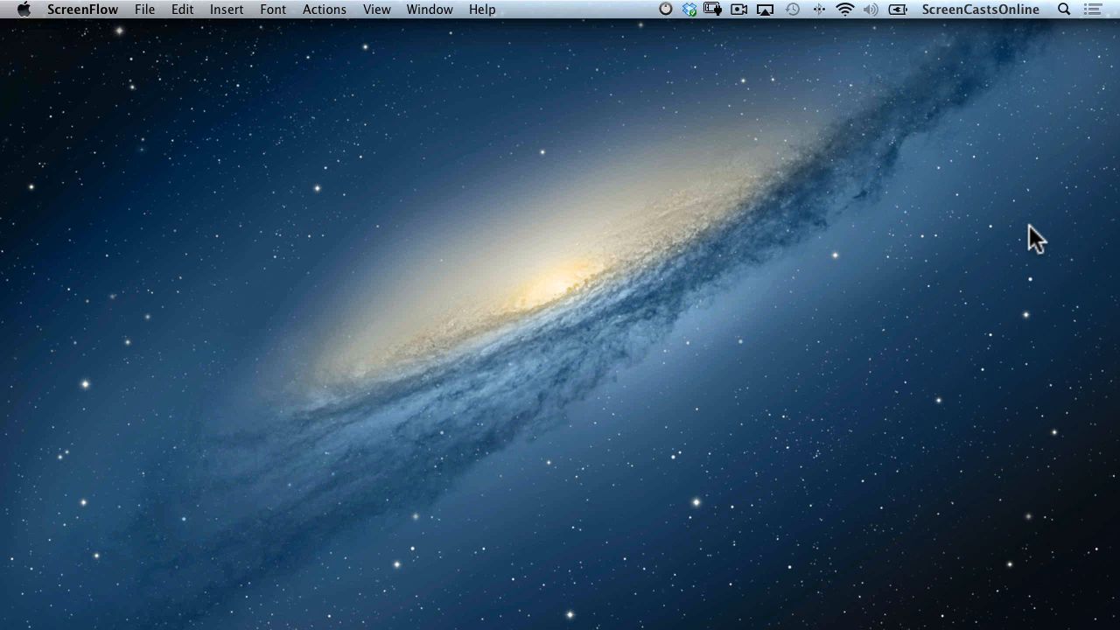
key(super+Tab)
key(super+Tab)
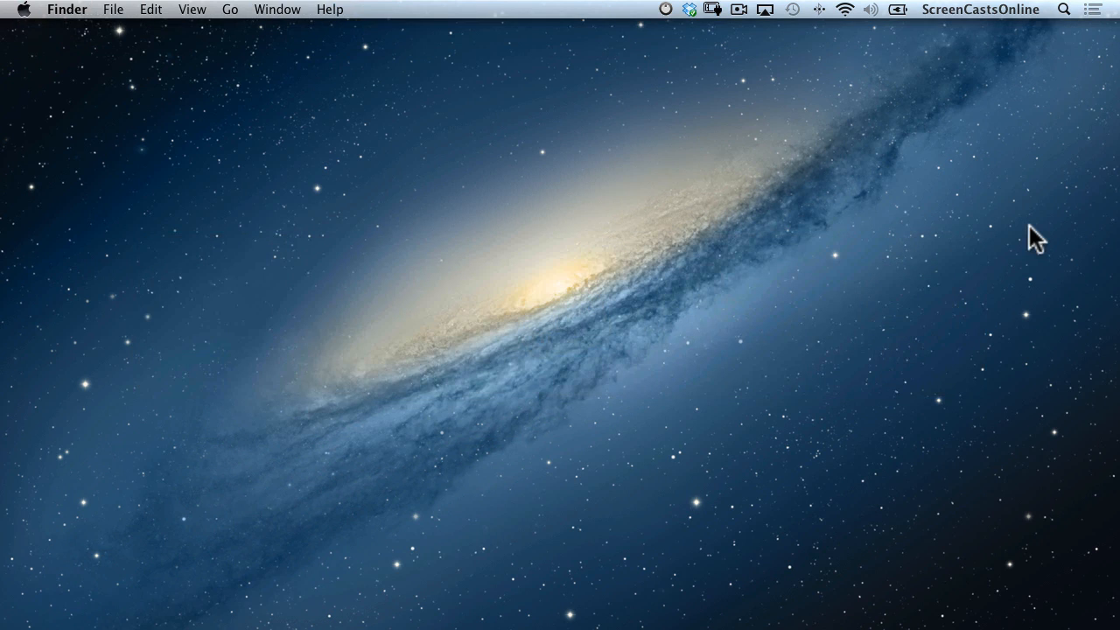
Open a new Finder window and Quick Look the sketch IMG_0025.JPG.
key(super+n)
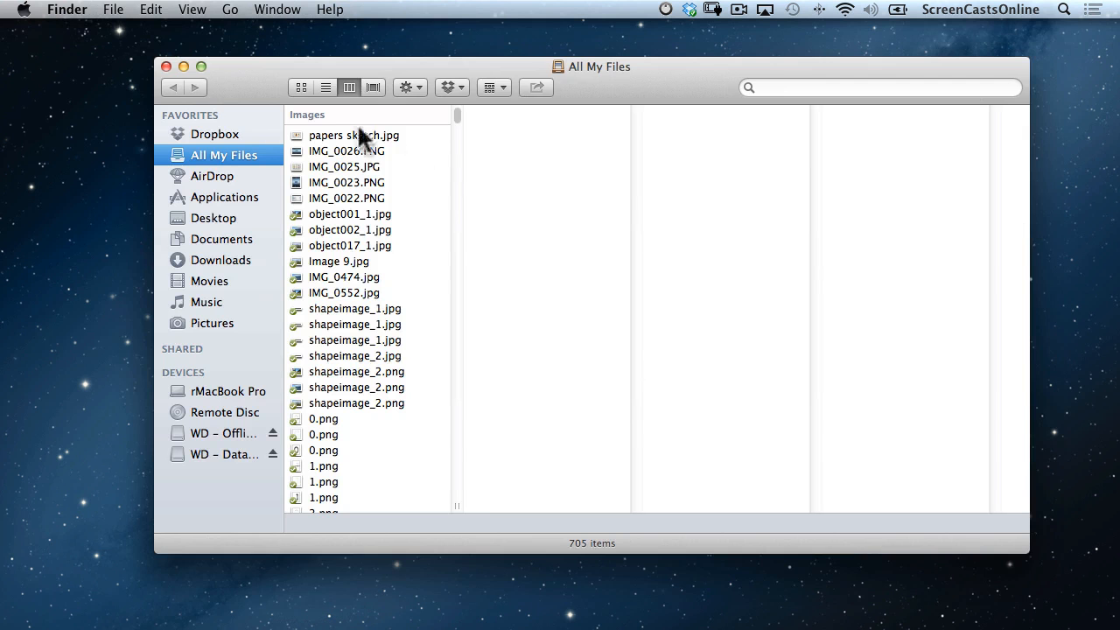
click(359, 150)
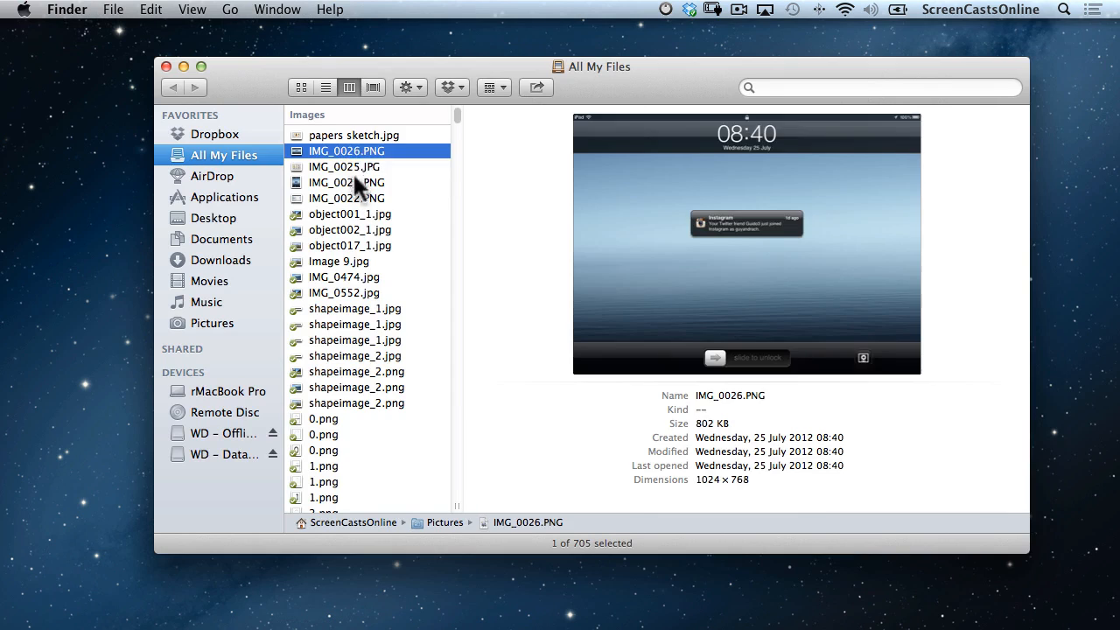
click(355, 166)
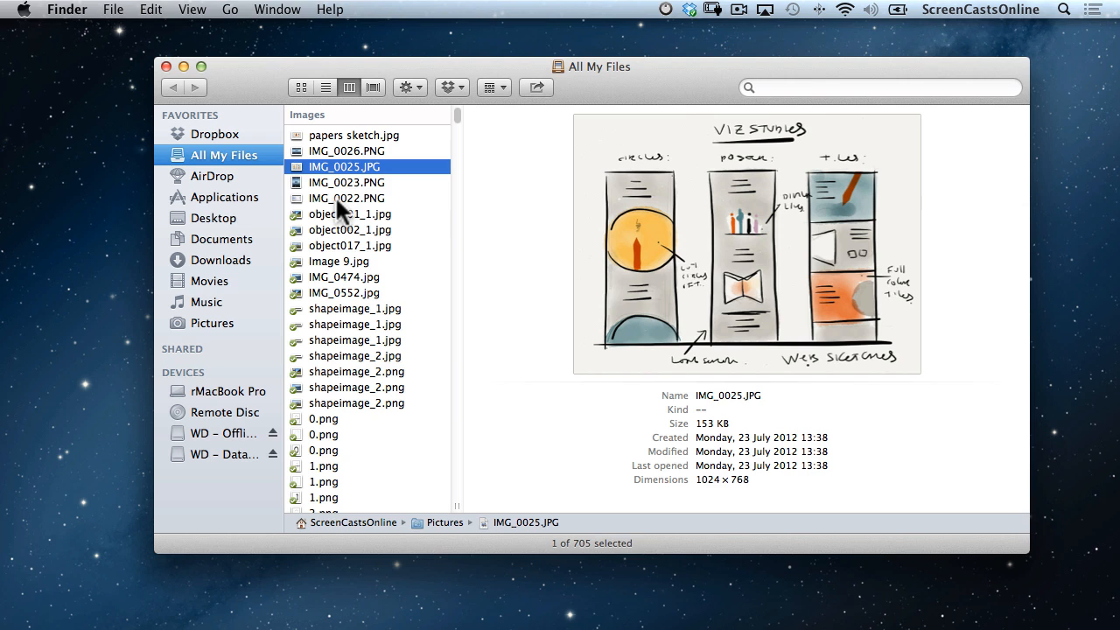
key(space)
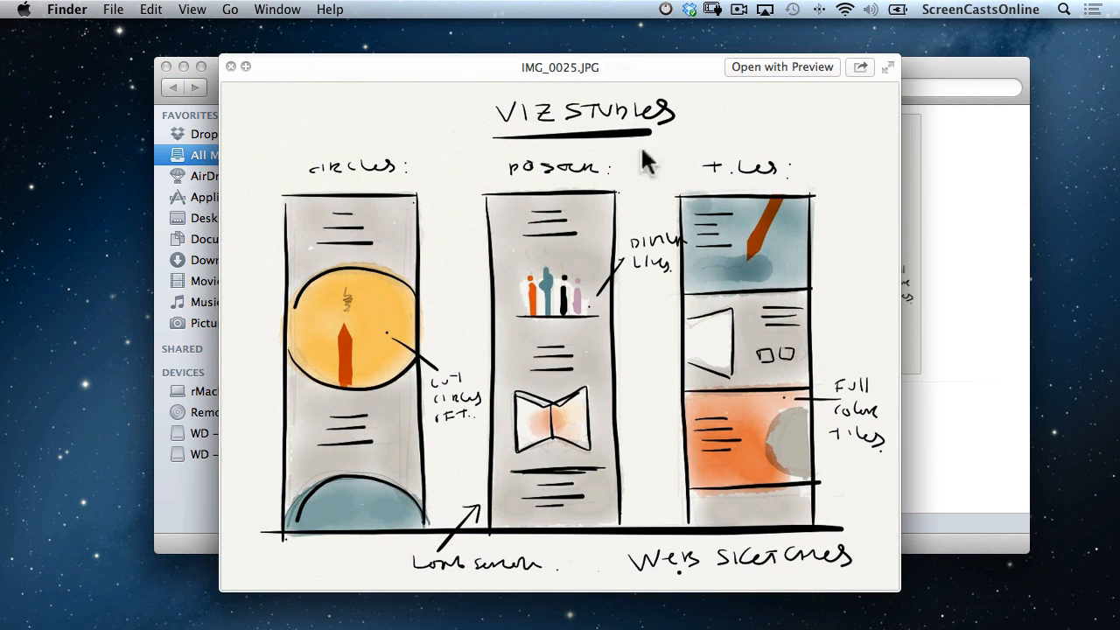
Tweet the sketch with the two lines "Here's an interesting image!" and "Still testing".
click(861, 67)
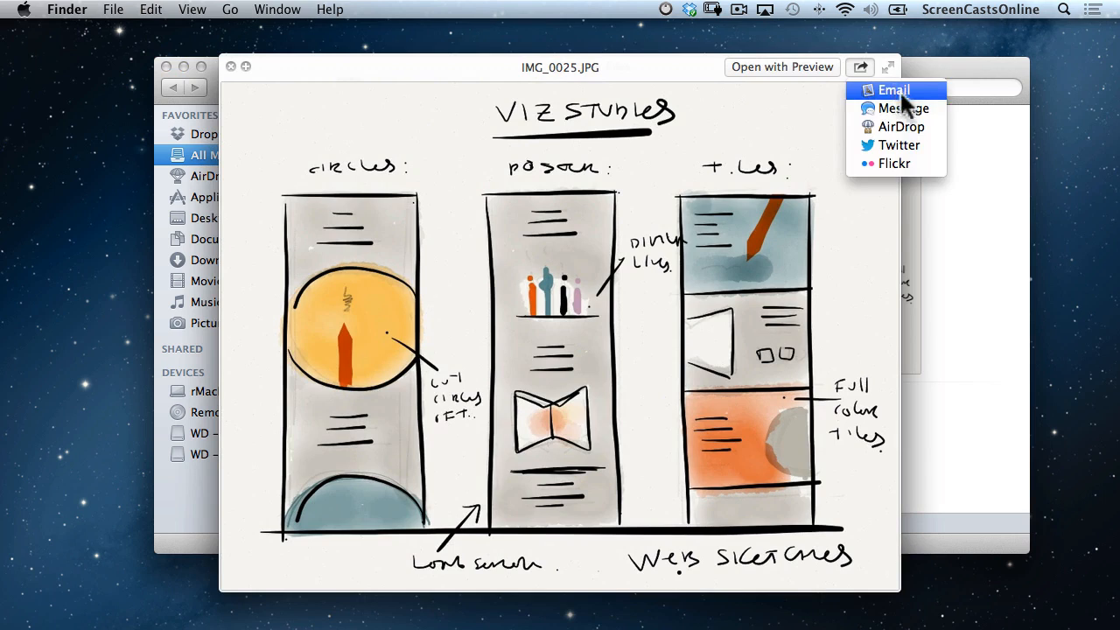
click(908, 144)
text(Here's an interesting image!)
key(Return)
text(Still testing)
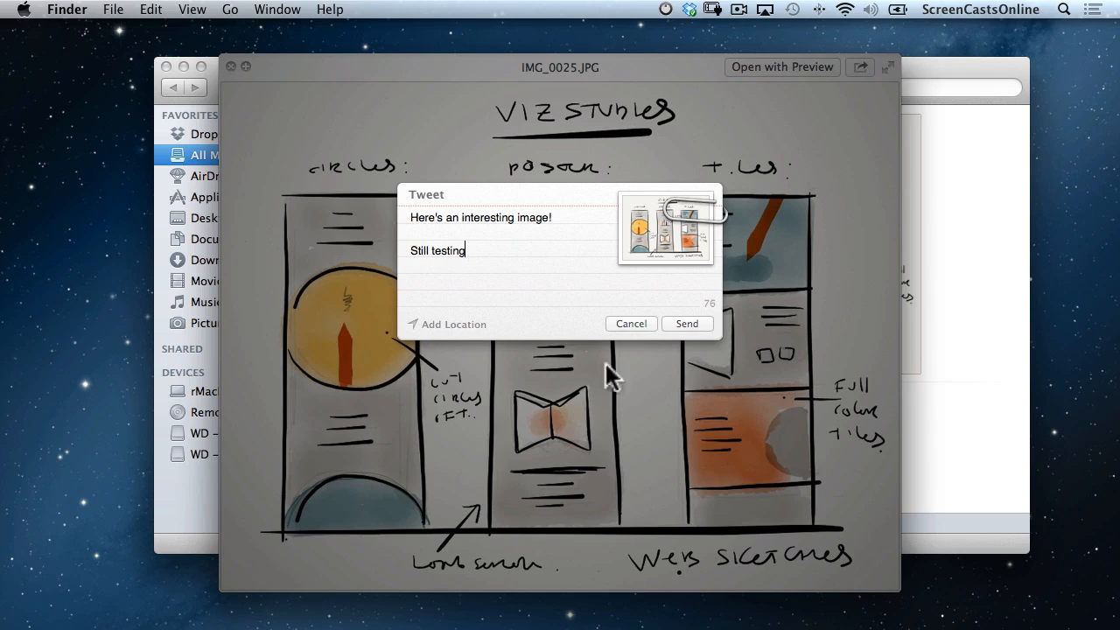
click(695, 324)
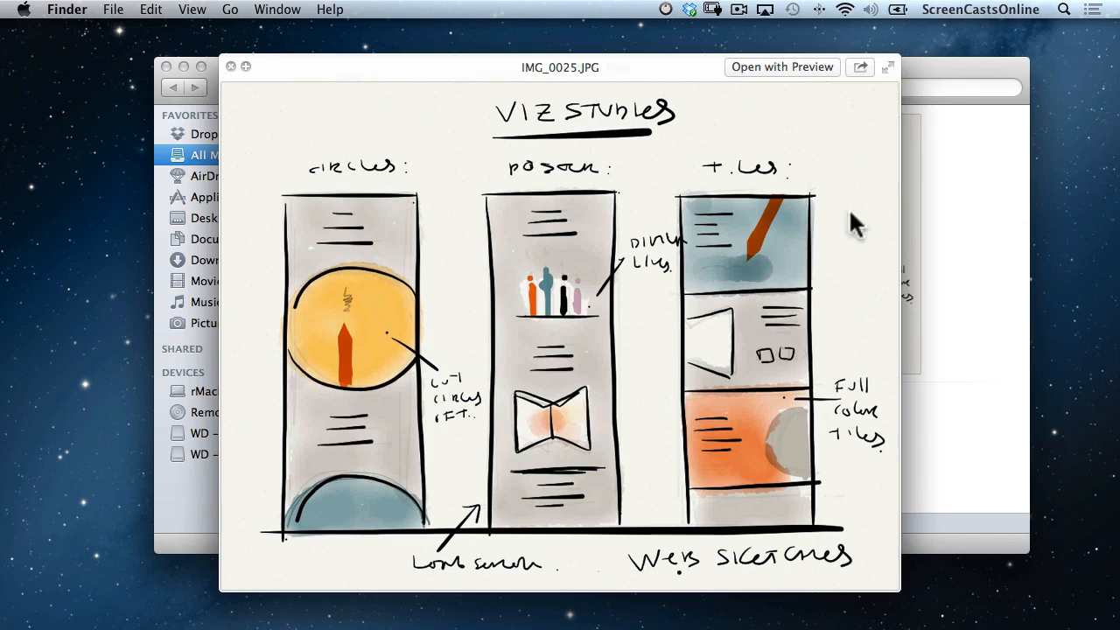
Share the sketch to Flickr titled 'Paper Slide', described 'This is a slide I used in my Paper iOS tutorial', tagged 'Slides'.
click(861, 68)
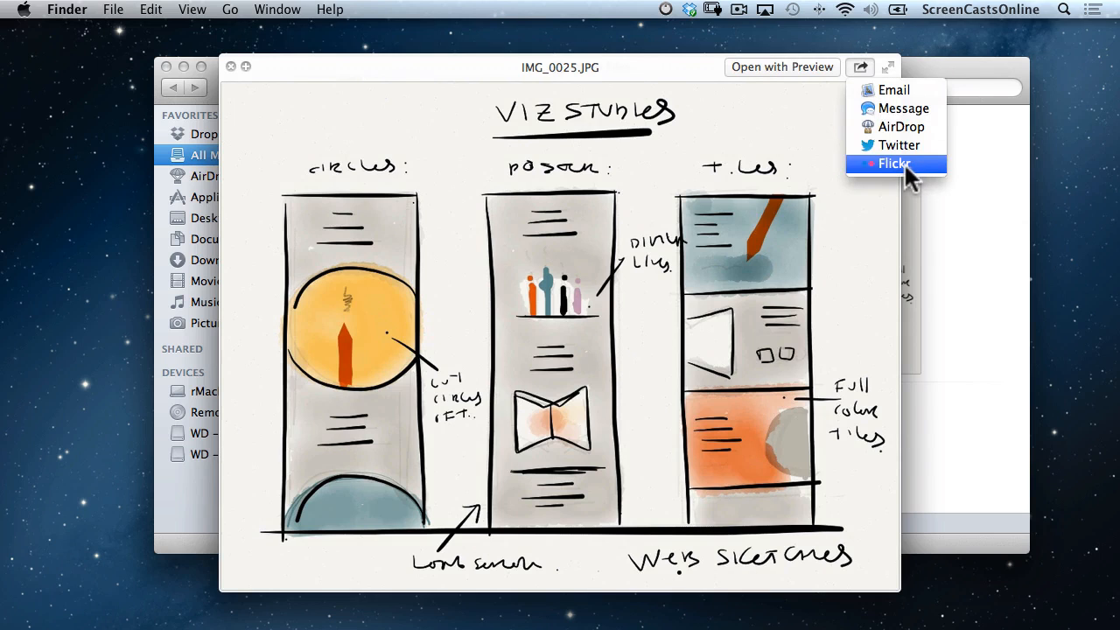
click(904, 162)
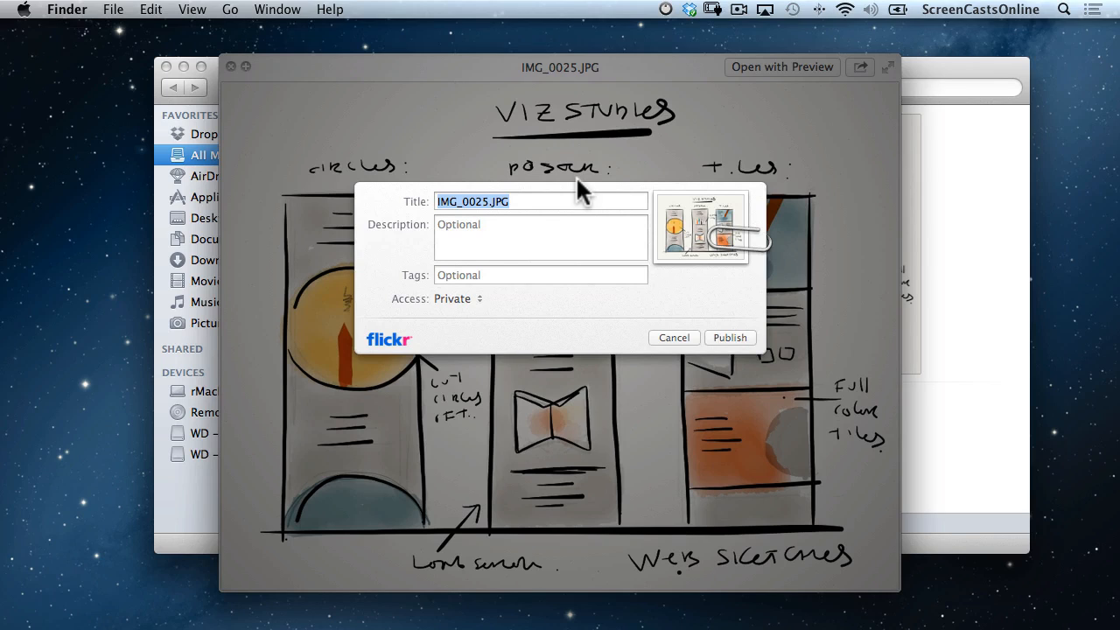
text(Paper Slide)
key(Tab)
text(This is a slide I used in my Paper iOS tutorial)
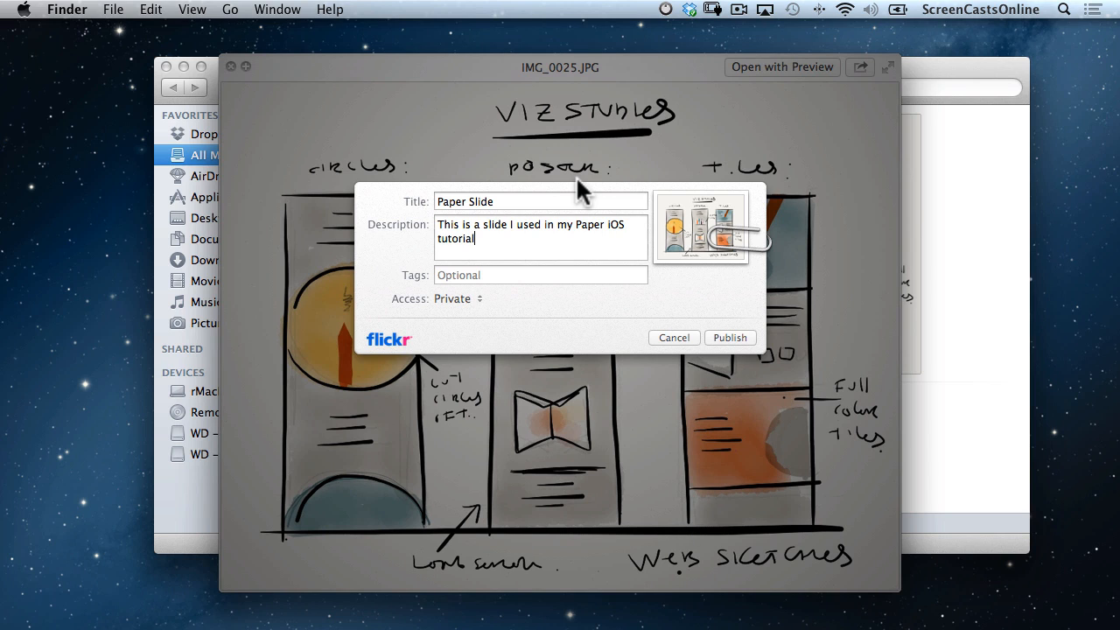
text(Slides)
Publish the photo with Public access and open its Flickr page.
click(465, 298)
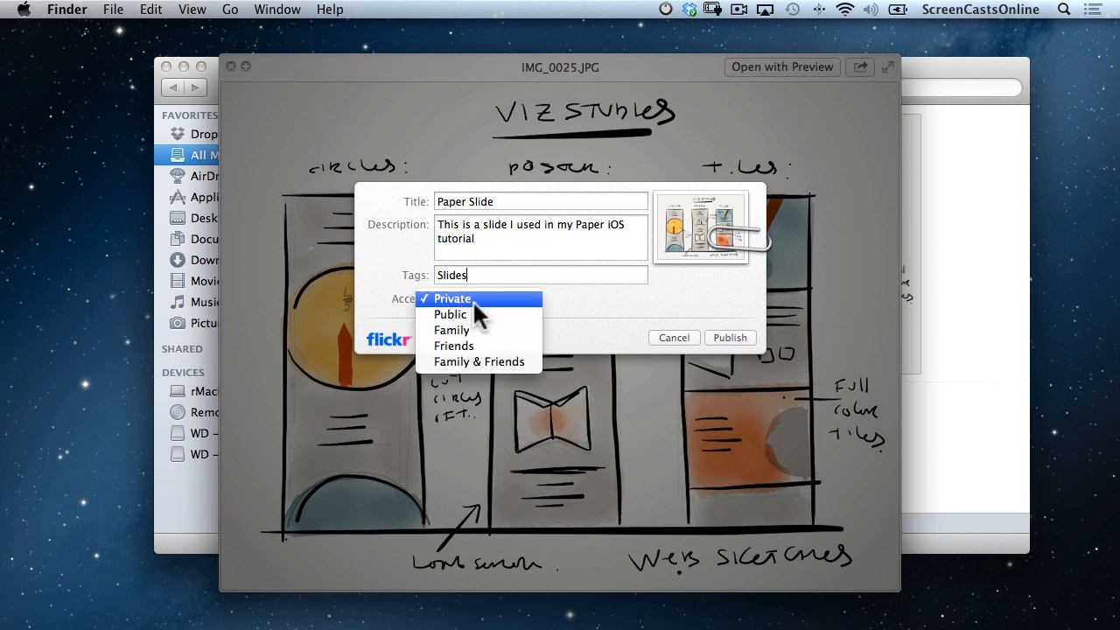
click(496, 318)
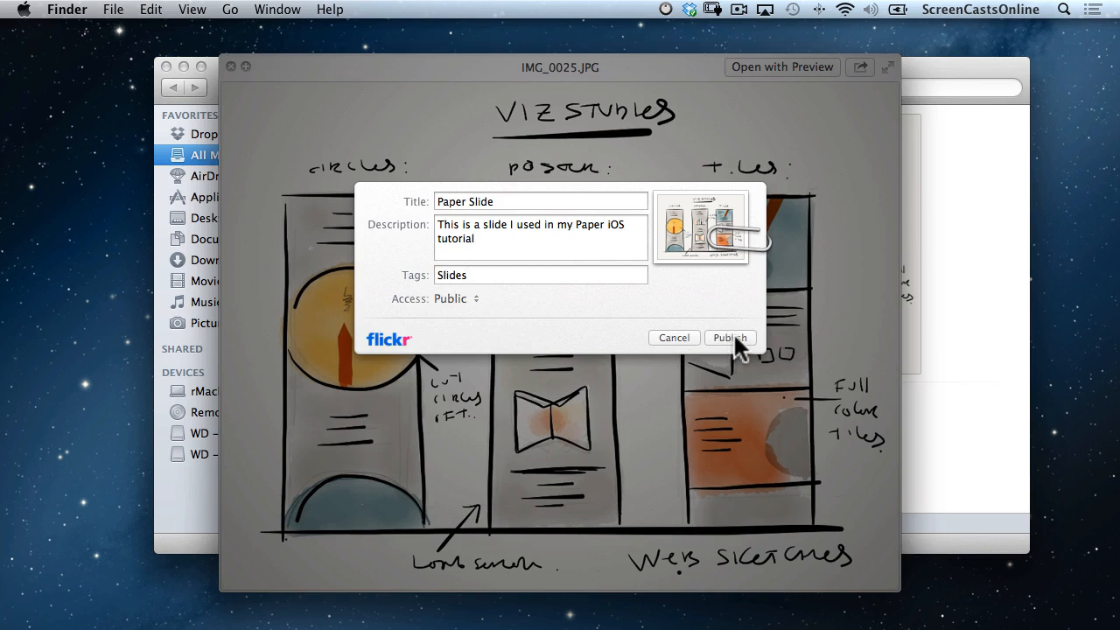
click(730, 337)
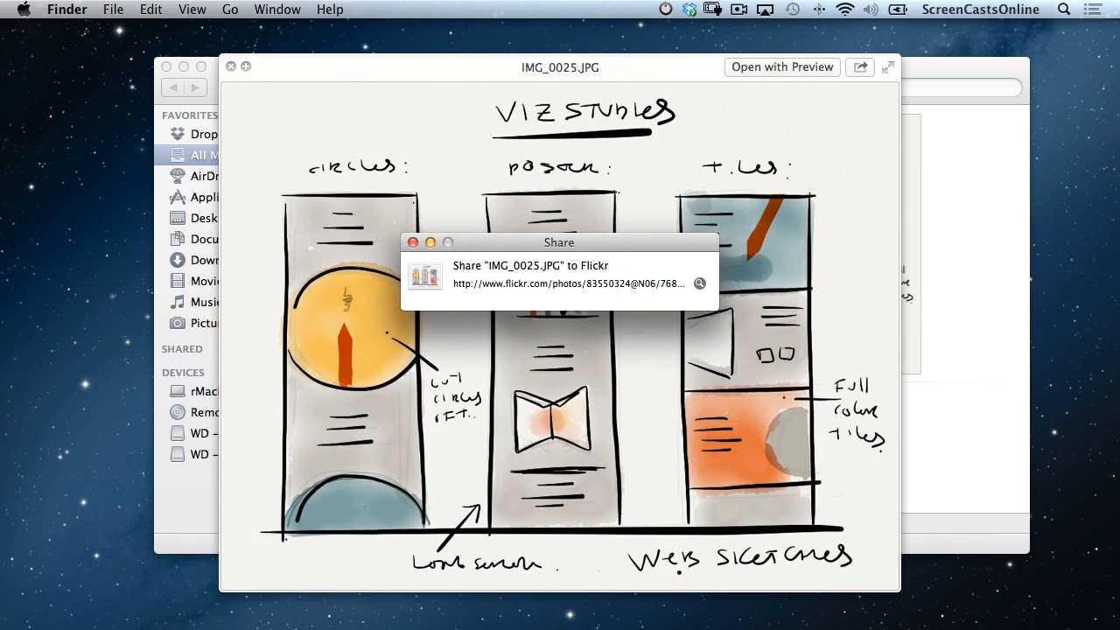
click(700, 284)
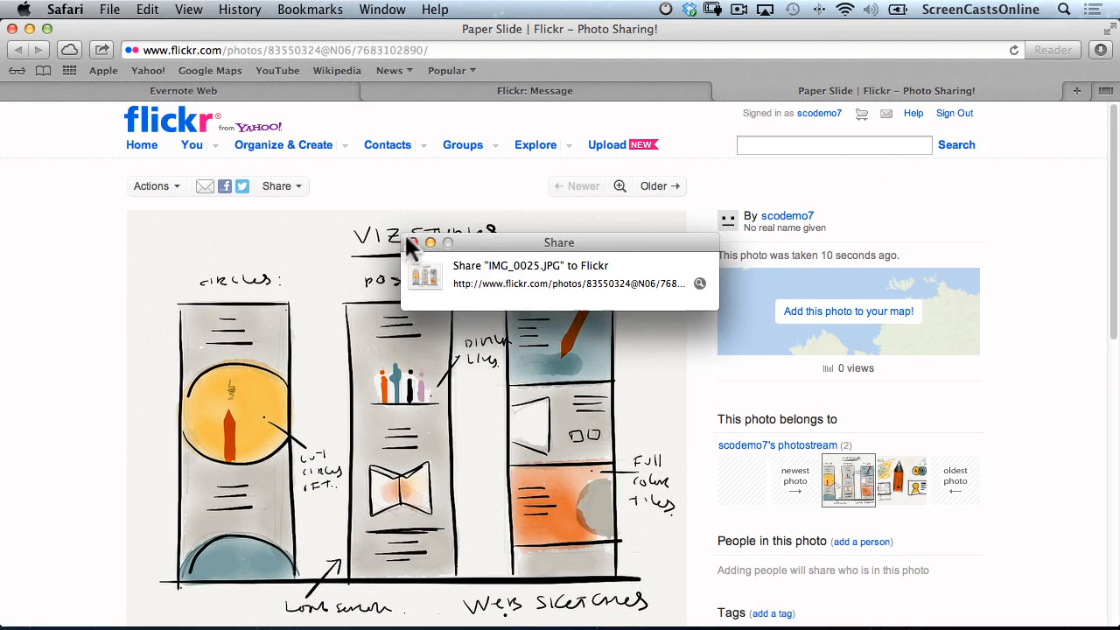
Close the share confirmation and scroll through the Paper Slide page's description and Slides tag.
click(414, 243)
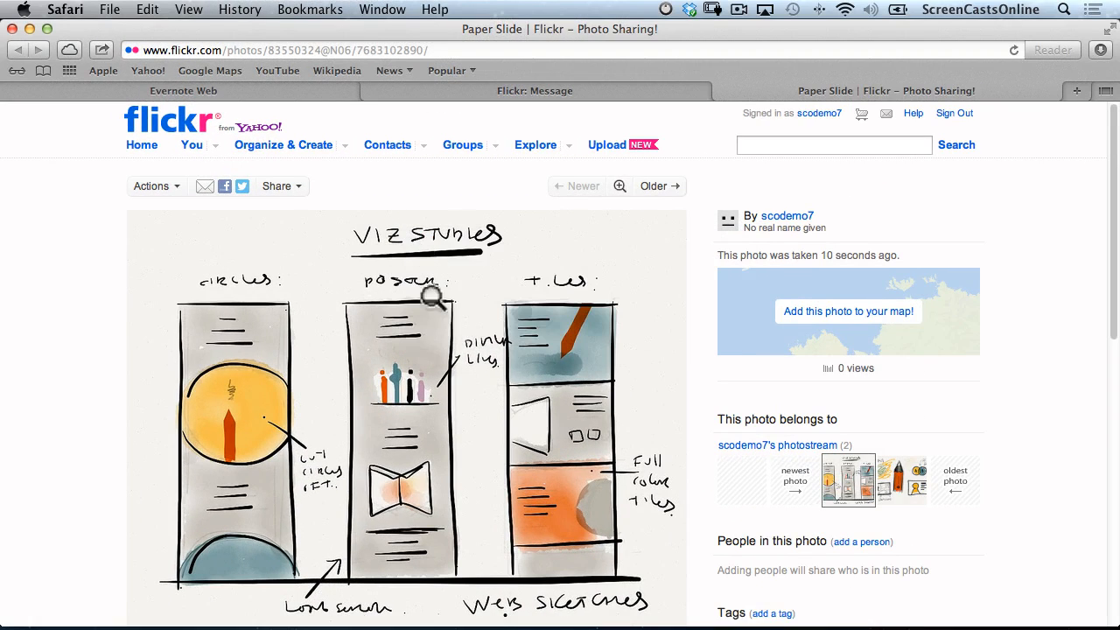
scroll(696, 368, down, 4)
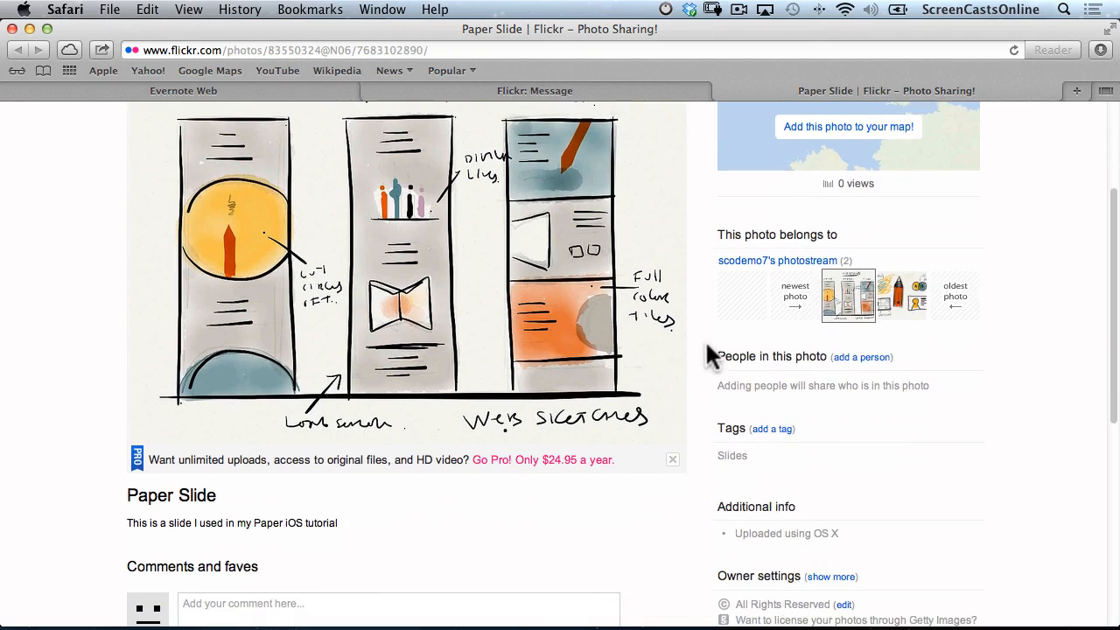
scroll(700, 411, down, 4)
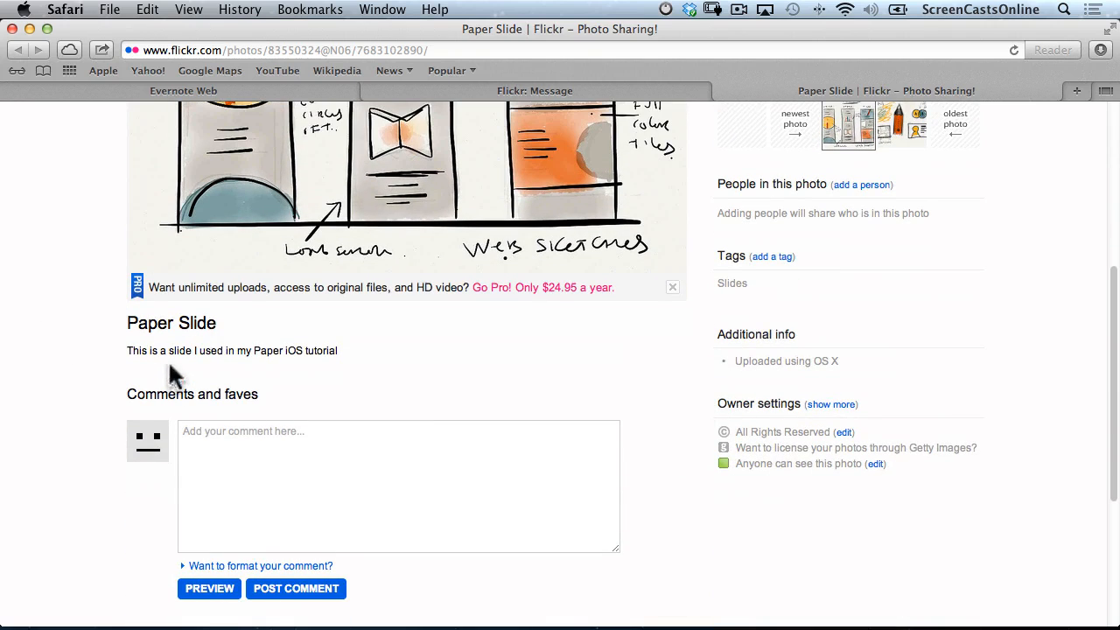
scroll(521, 372, up, 2)
scroll(520, 372, up, 7)
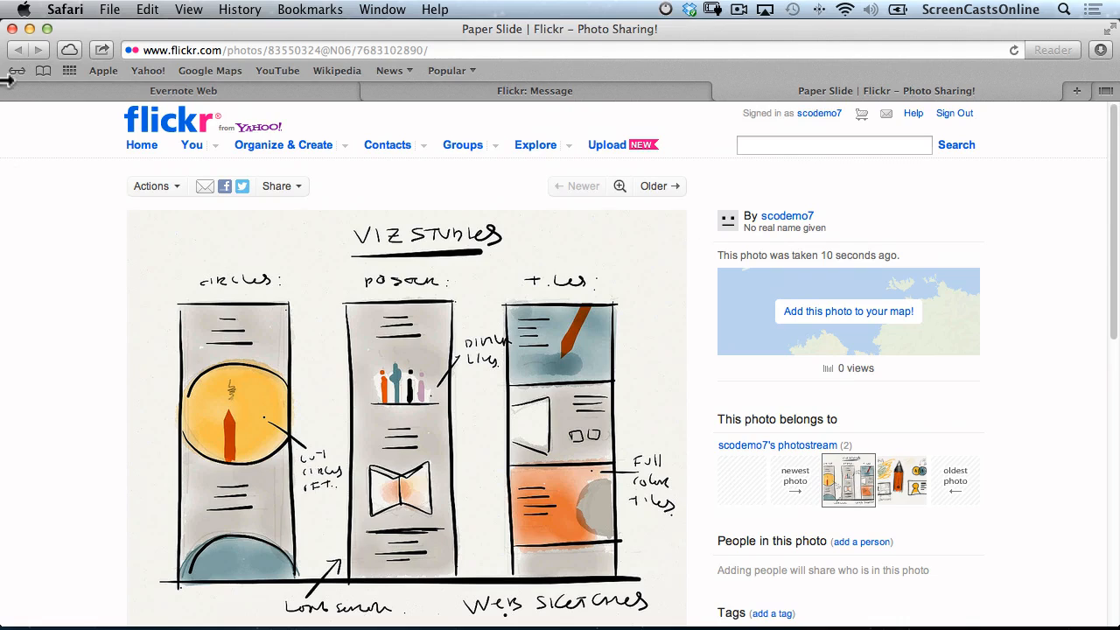
Tweet the Paper Slide Flickr page as 'The same image in Safari' and close the browser window.
click(103, 51)
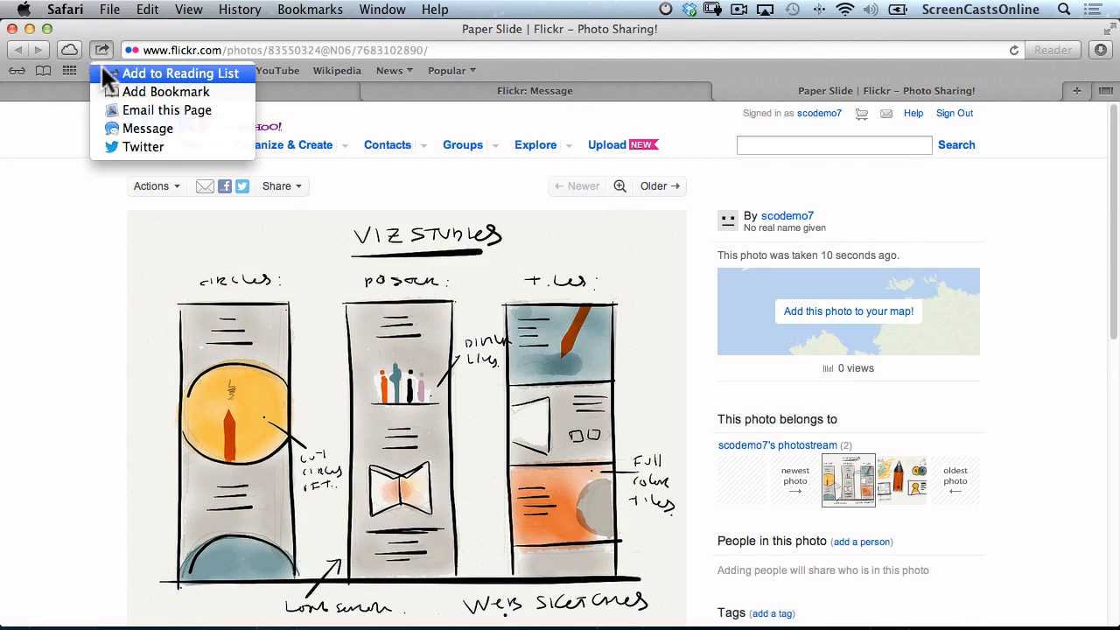
click(159, 148)
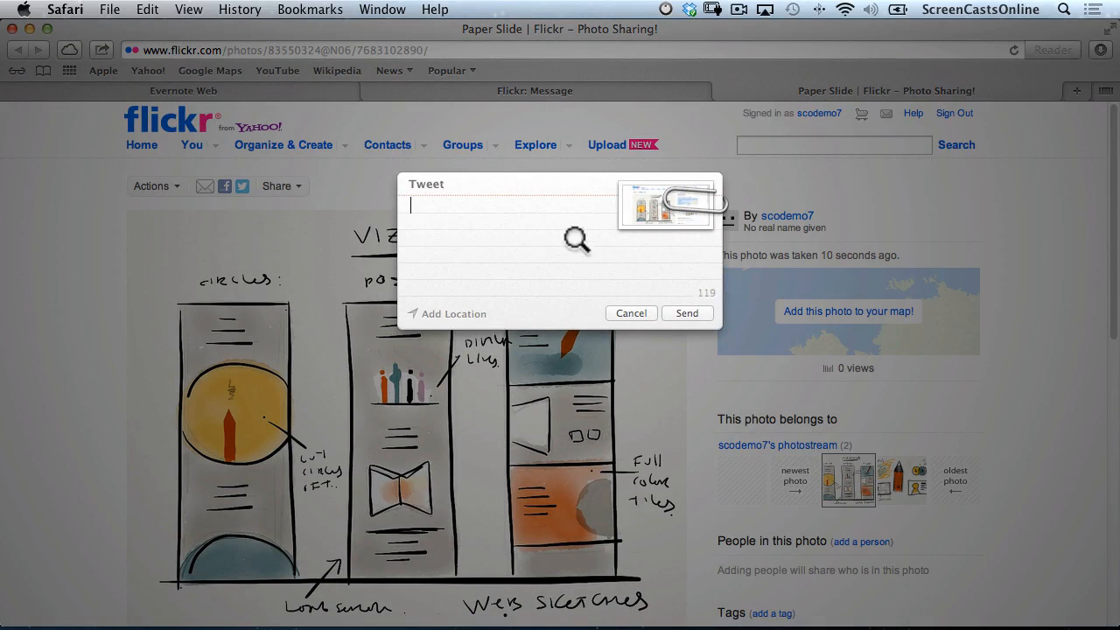
text(The same image in Safari)
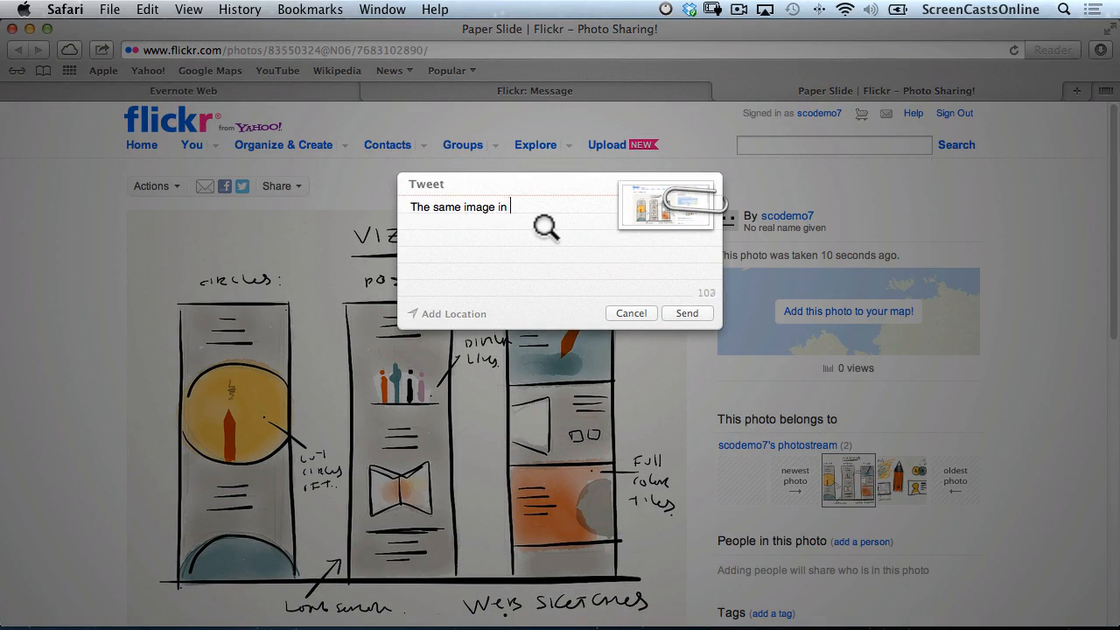
click(688, 313)
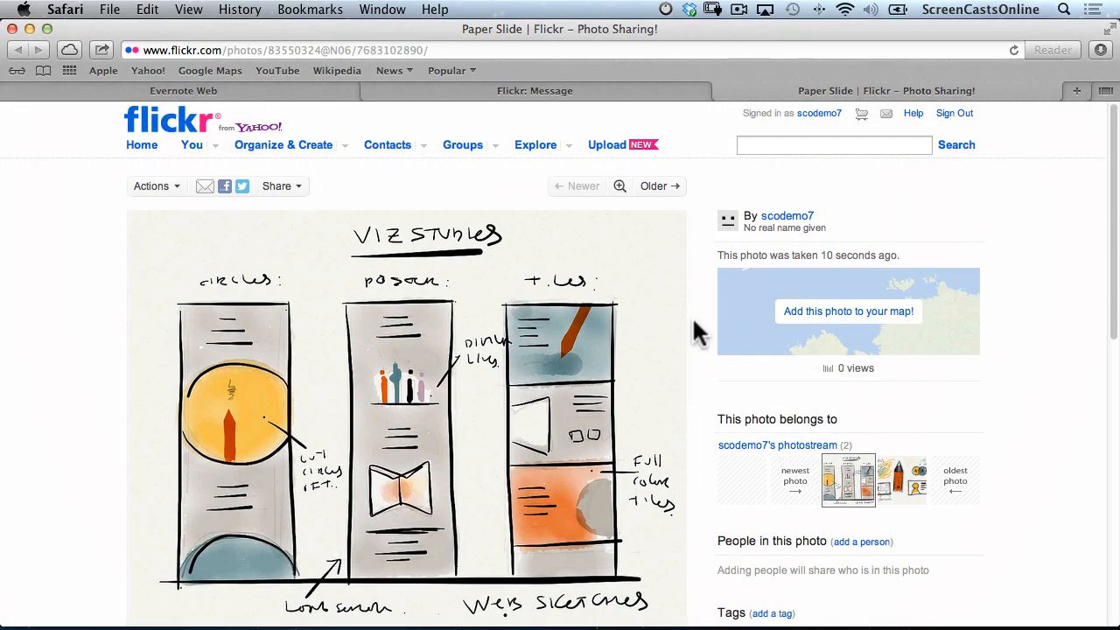
click(13, 29)
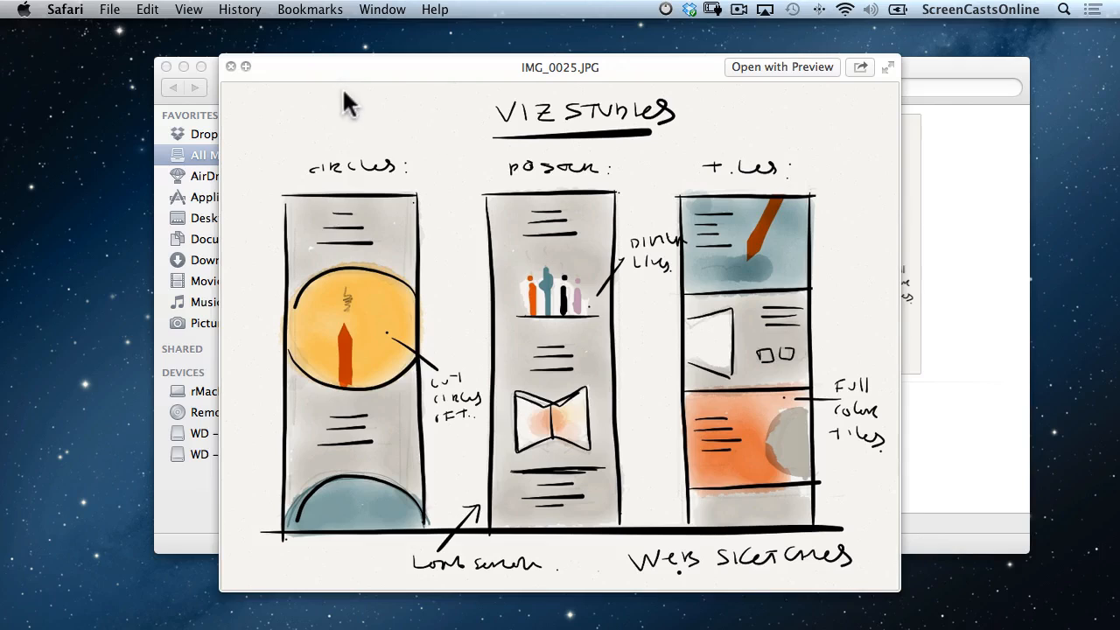
Close the sketch preview, select the coastal photo object002_1.jpg, and bring up its Share menu.
click(230, 67)
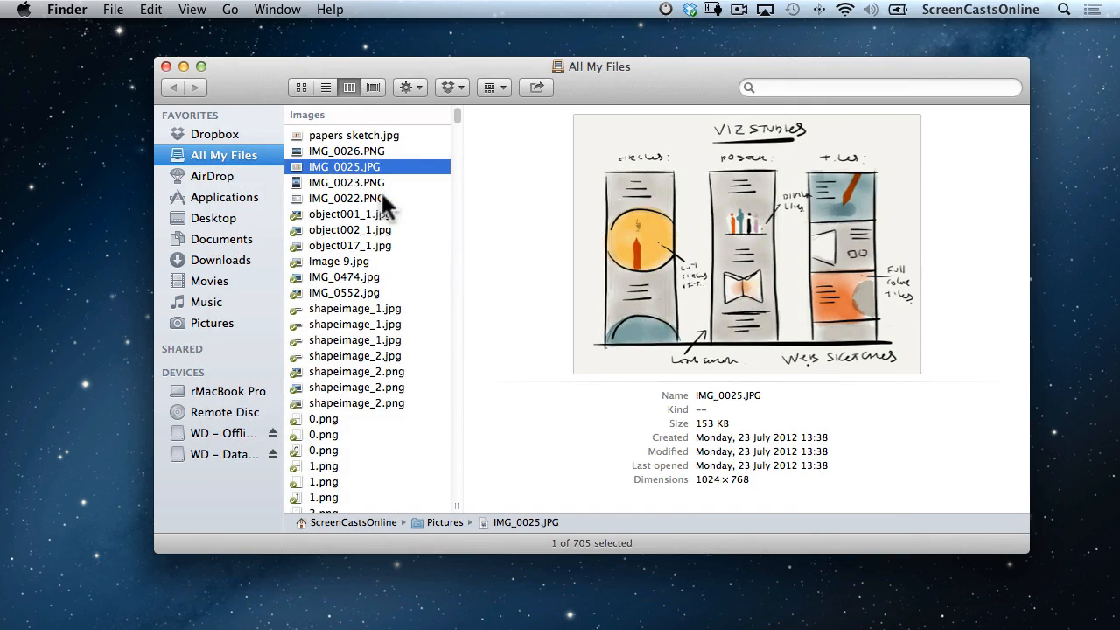
click(372, 199)
click(382, 183)
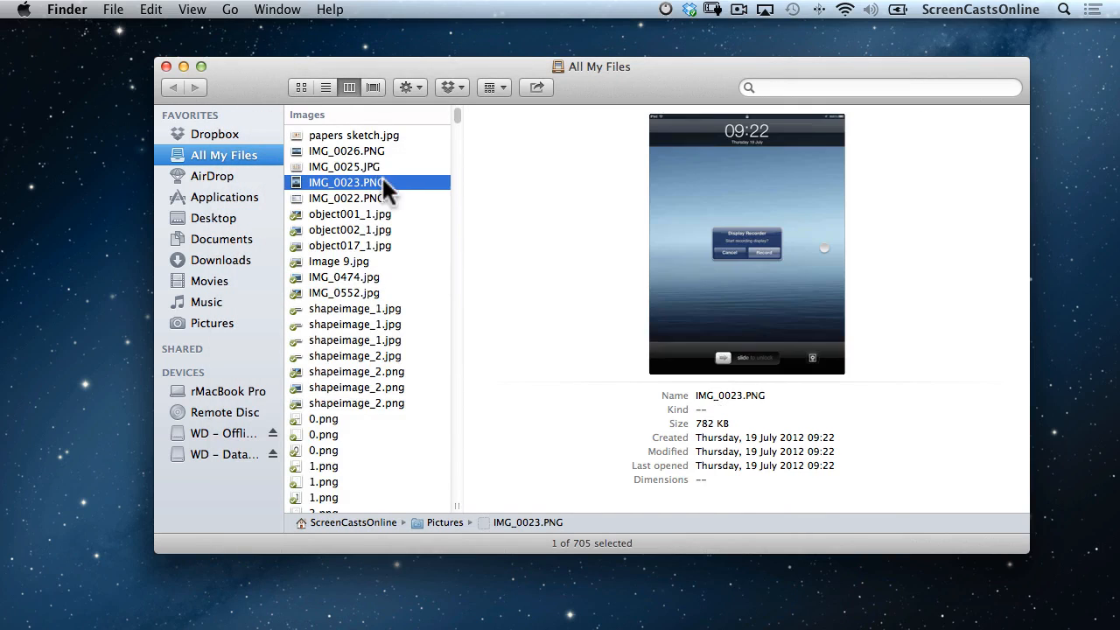
click(365, 226)
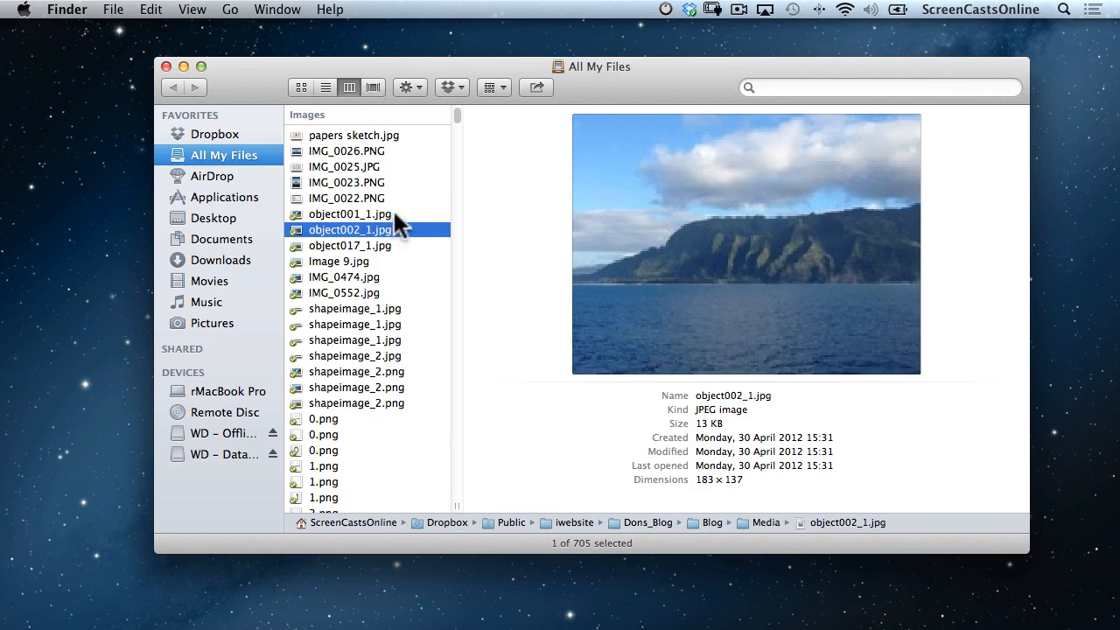
click(535, 87)
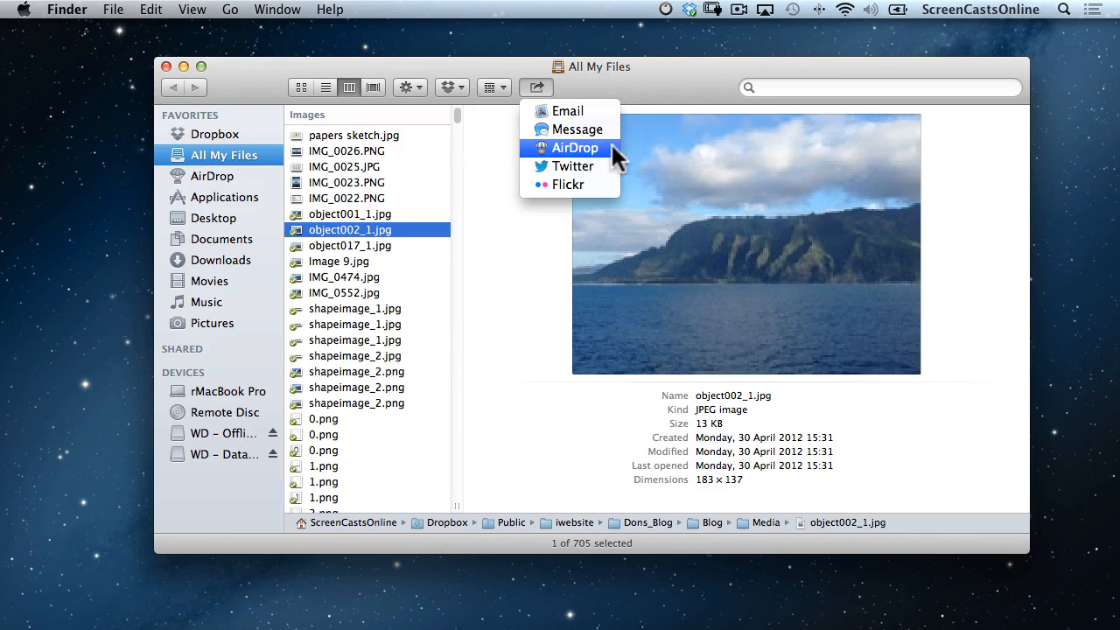
Publish object002_1.jpg to Flickr as public with title 'Landscape', then open its photo page.
click(577, 184)
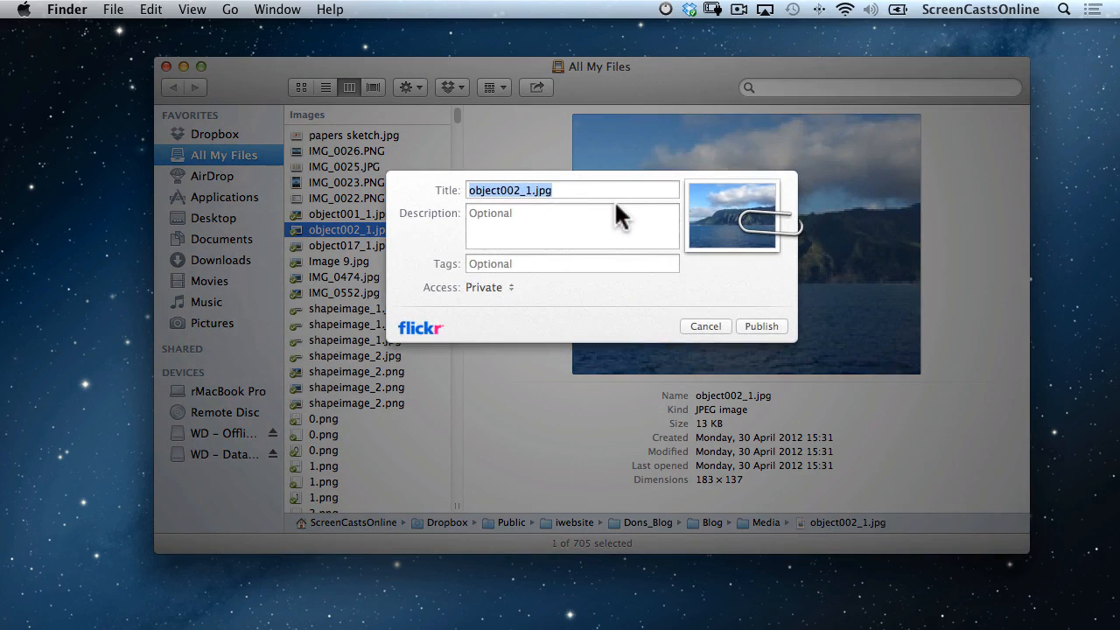
text(Landscape)
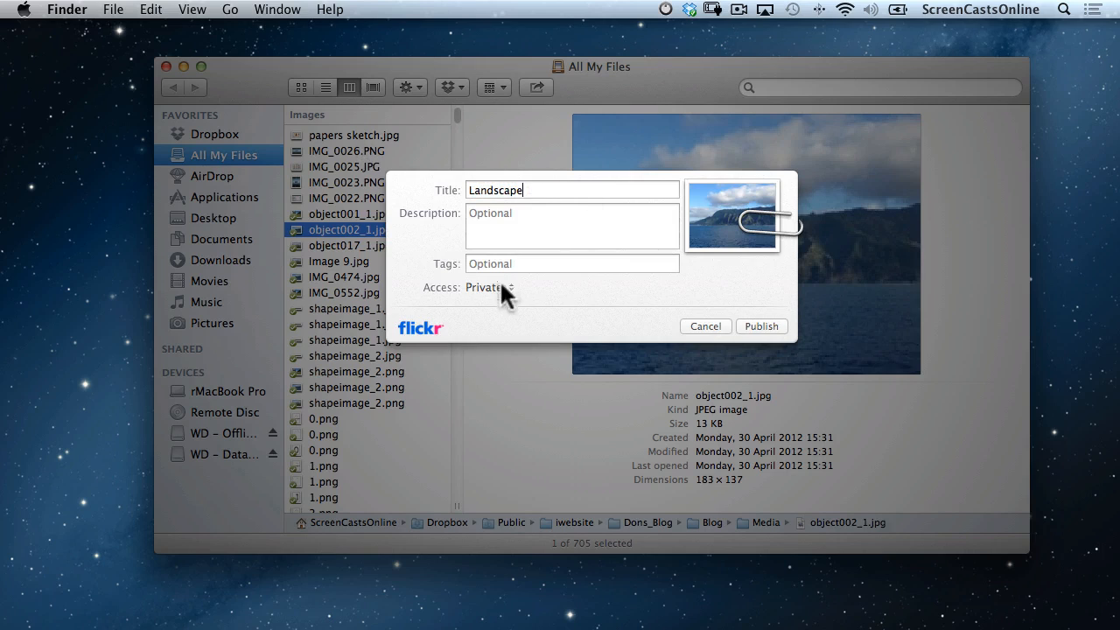
click(500, 285)
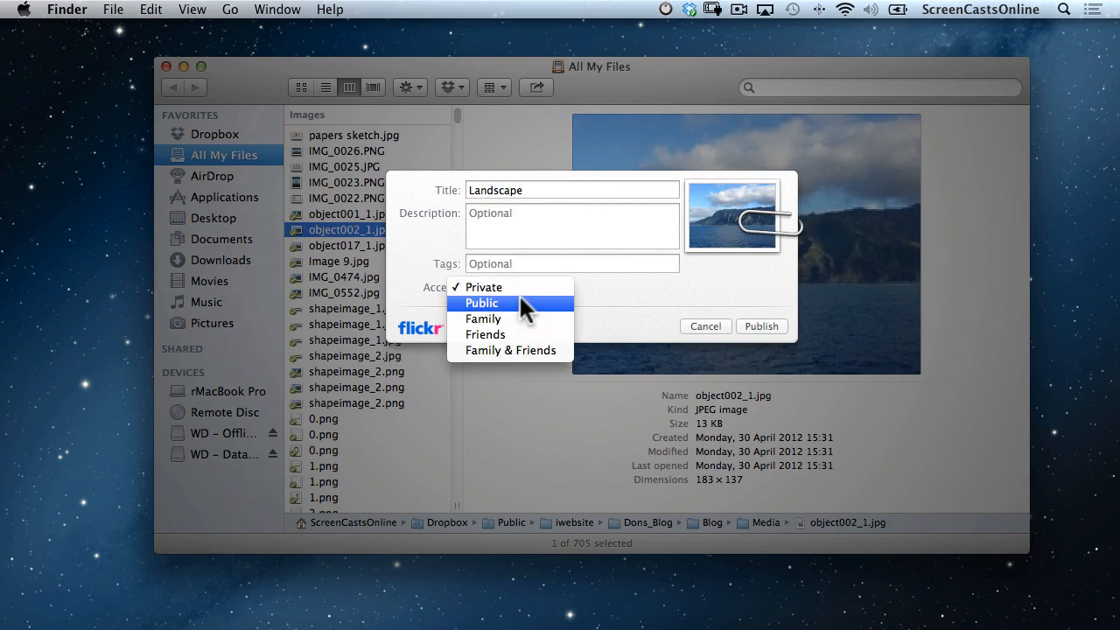
click(513, 303)
click(763, 327)
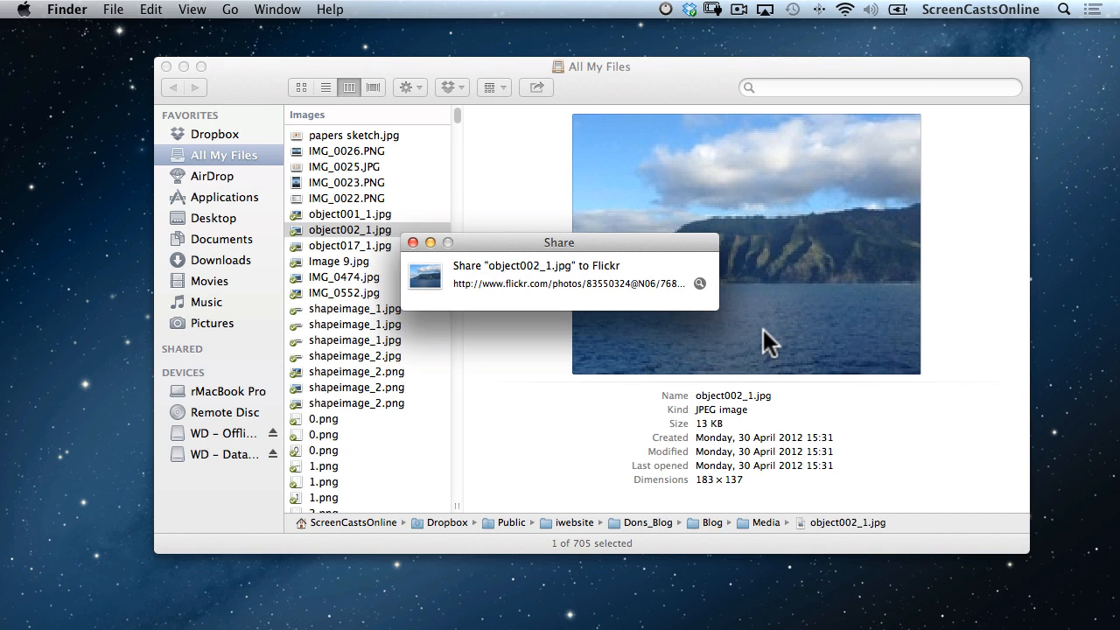
click(699, 284)
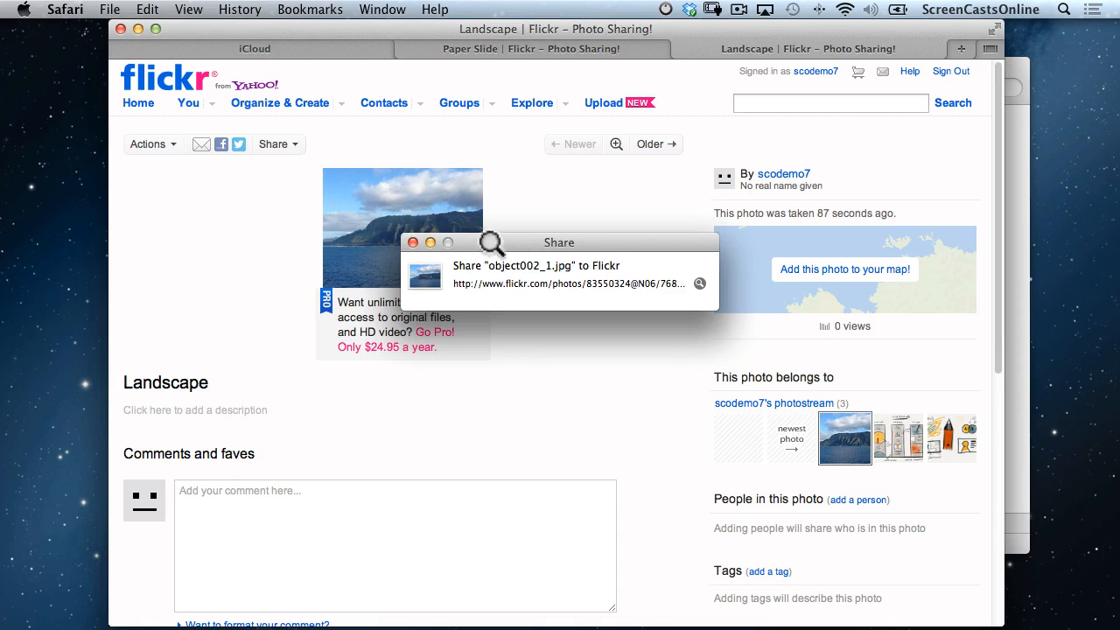
Minimize the Safari window showing the Landscape photo page to the Dock.
click(137, 28)
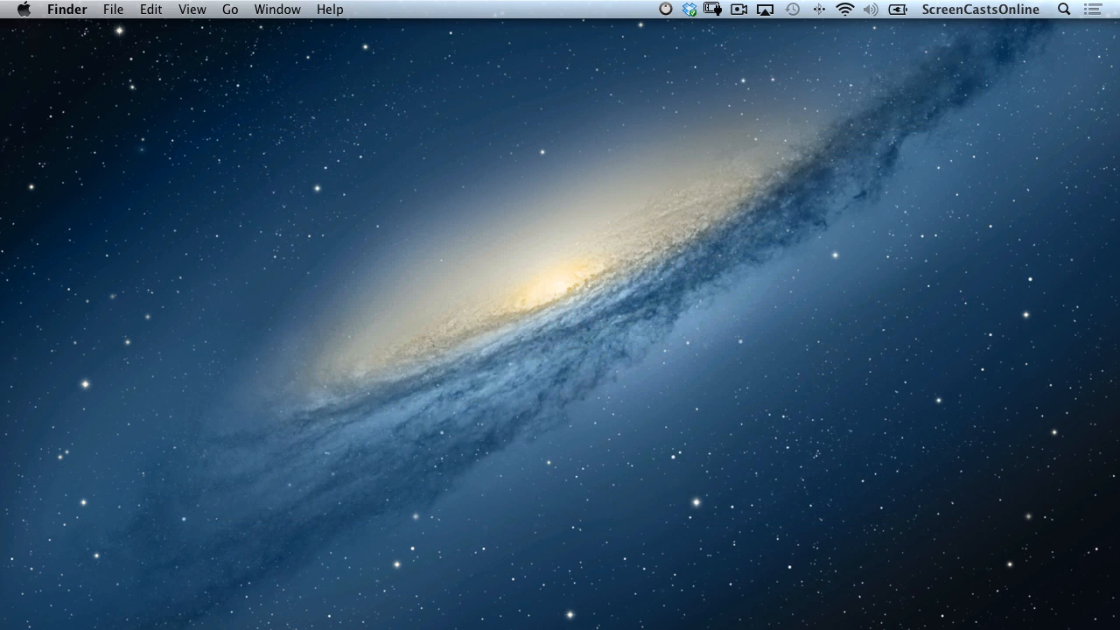
Launch System Preferences via Spotlight and view the Dictation & Speech microphone choices.
key(super+space)
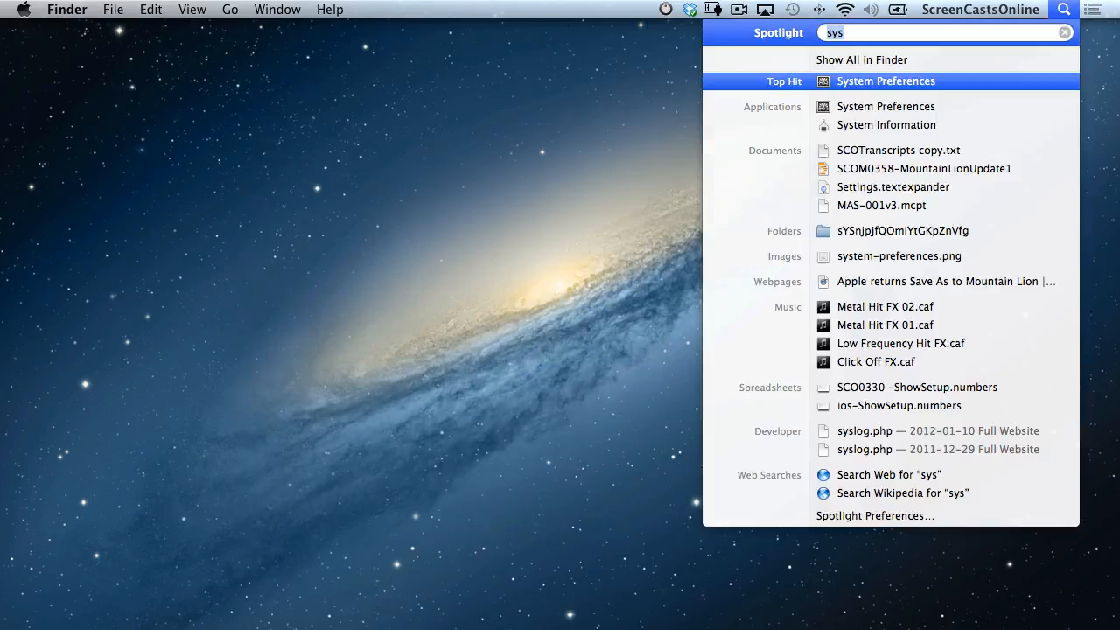
key(Return)
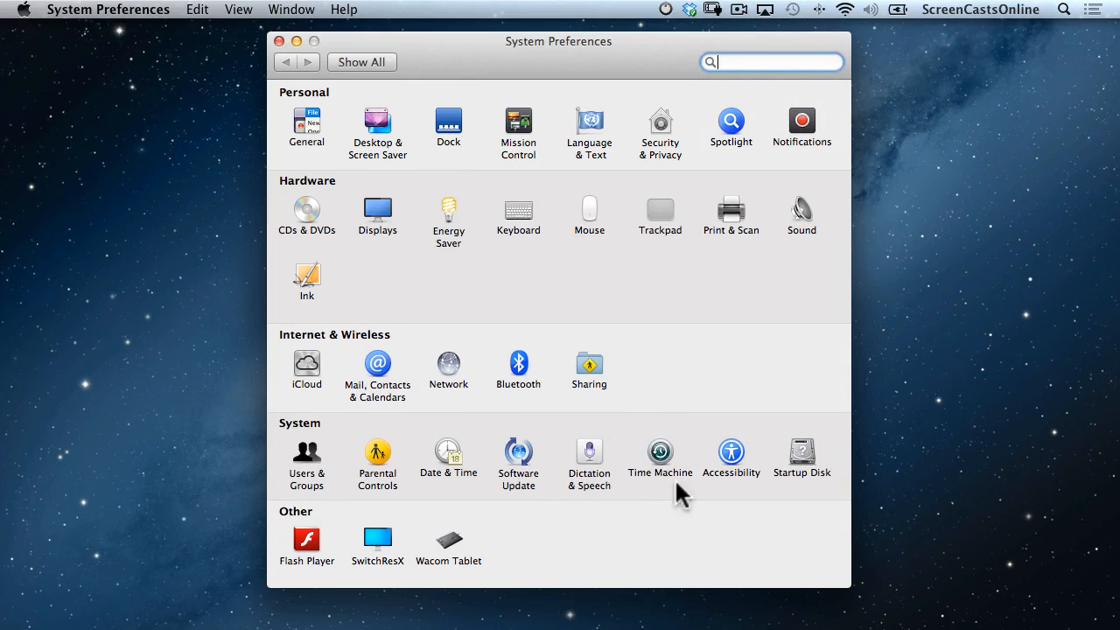
click(591, 452)
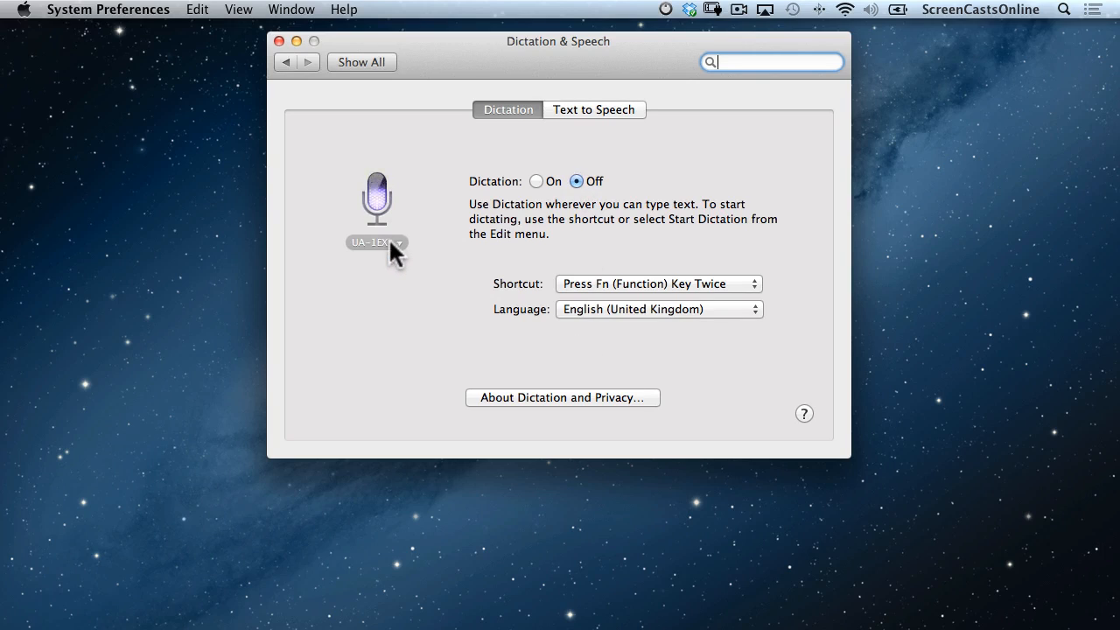
click(399, 241)
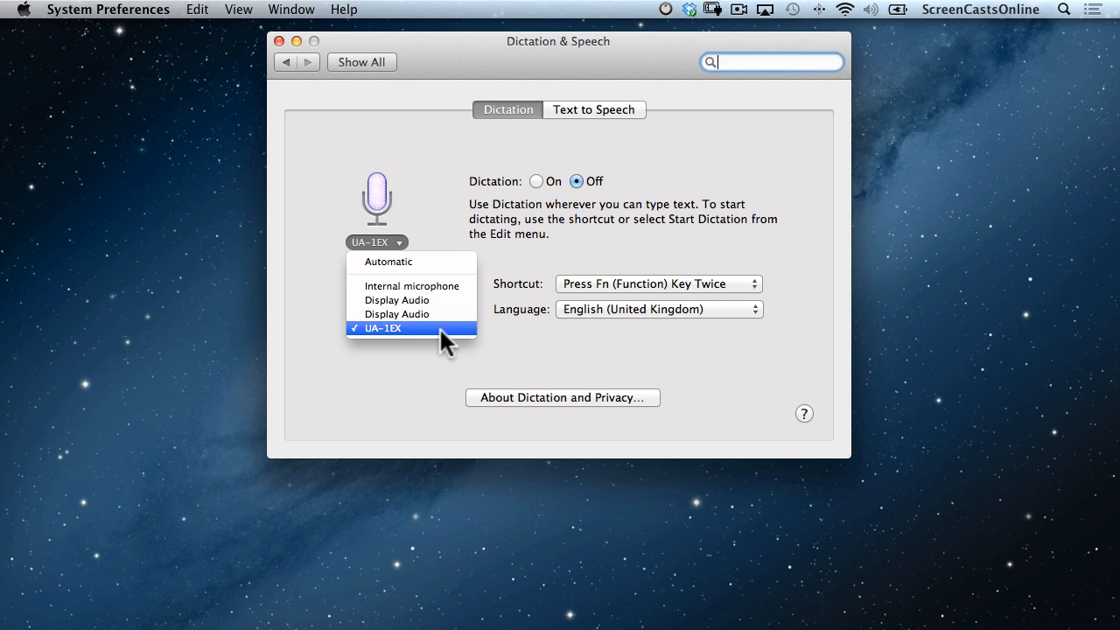
Turn Dictation on using the UA-1EX microphone.
click(439, 327)
click(536, 181)
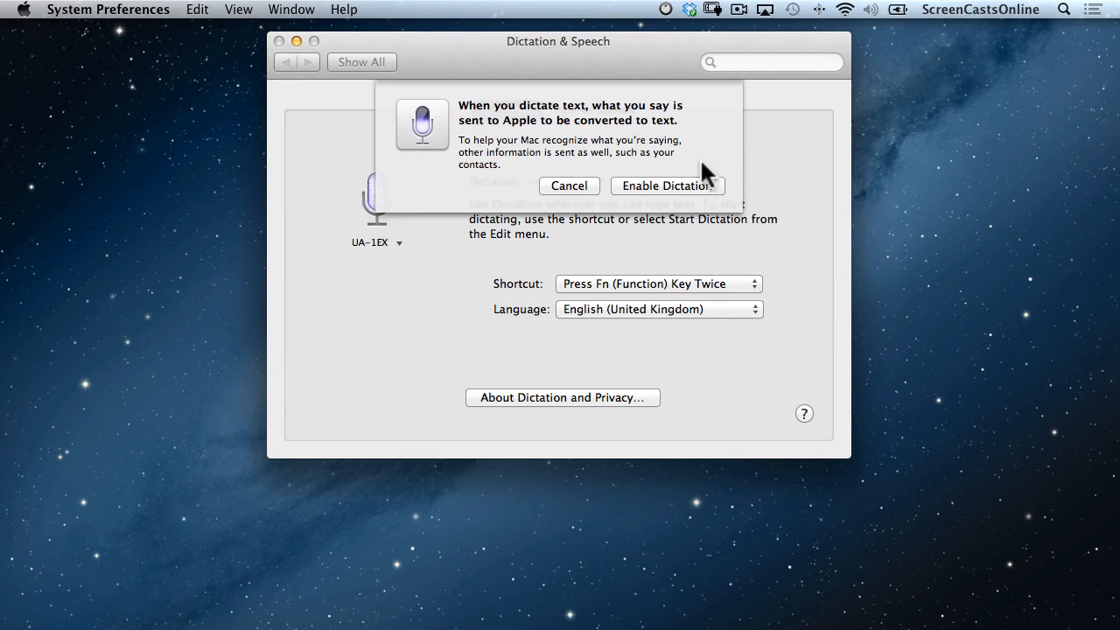
click(665, 185)
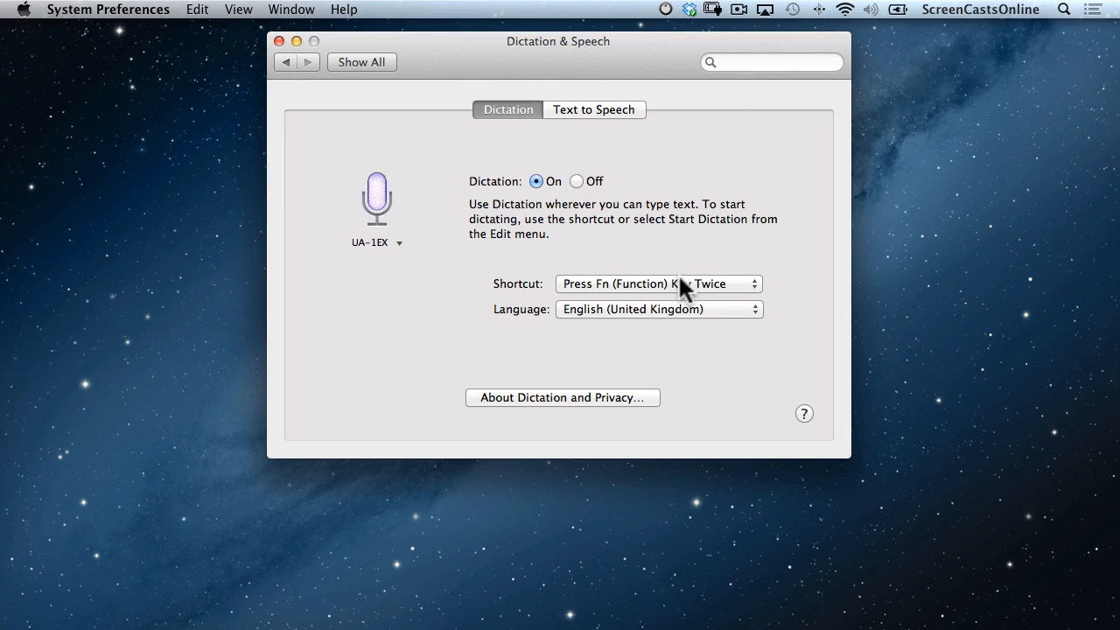
Keep the Fn-twice shortcut and English (United Kingdom) language, then close System Preferences.
click(753, 289)
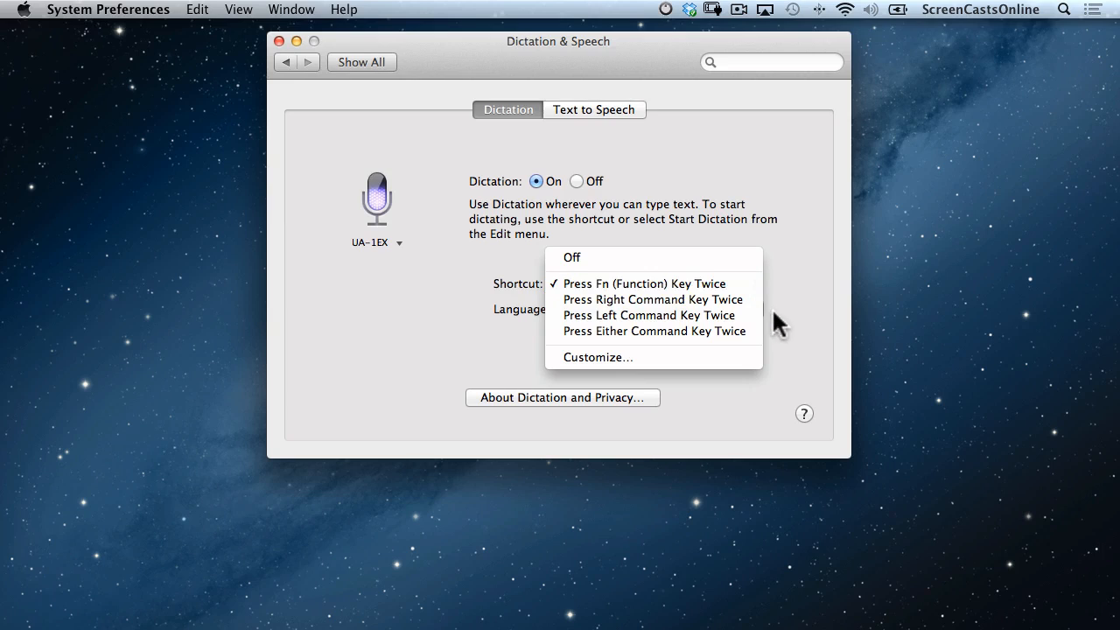
click(794, 221)
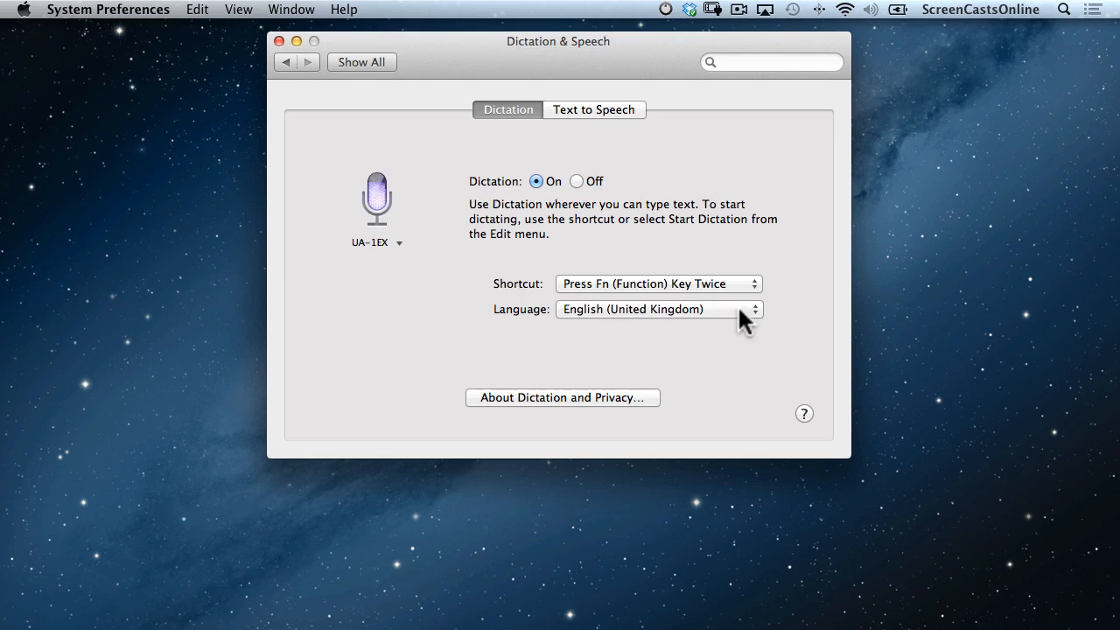
click(737, 305)
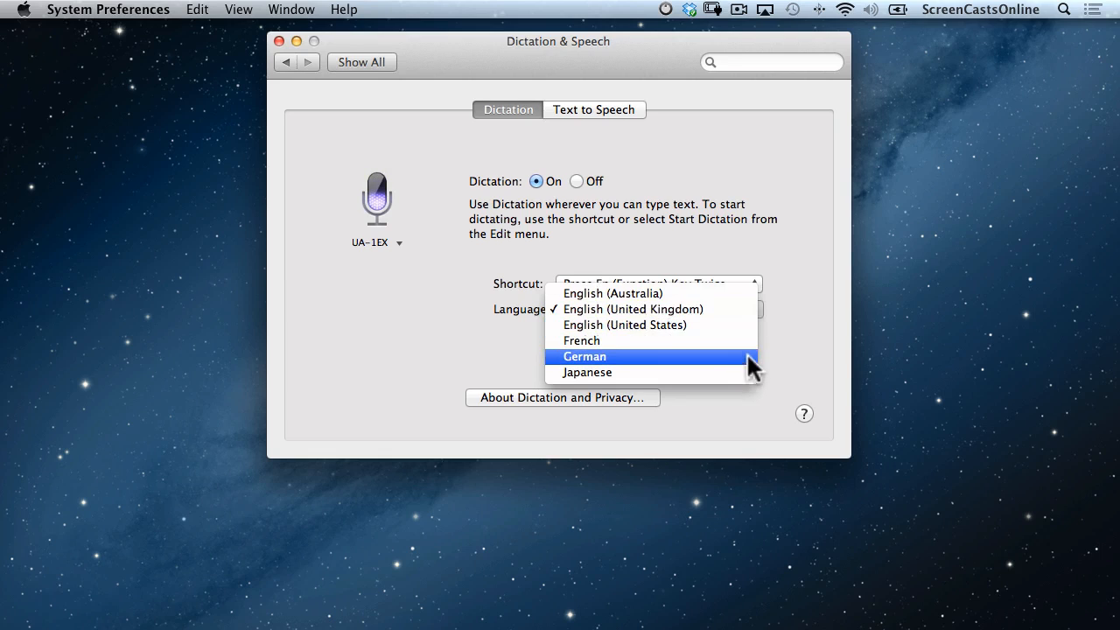
click(807, 308)
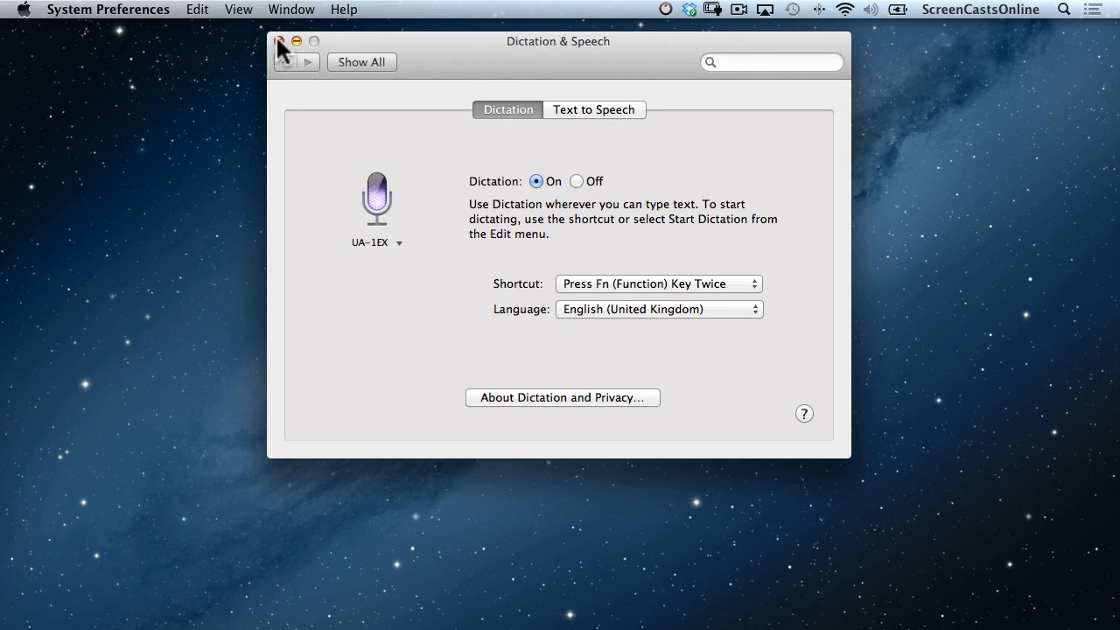
click(278, 42)
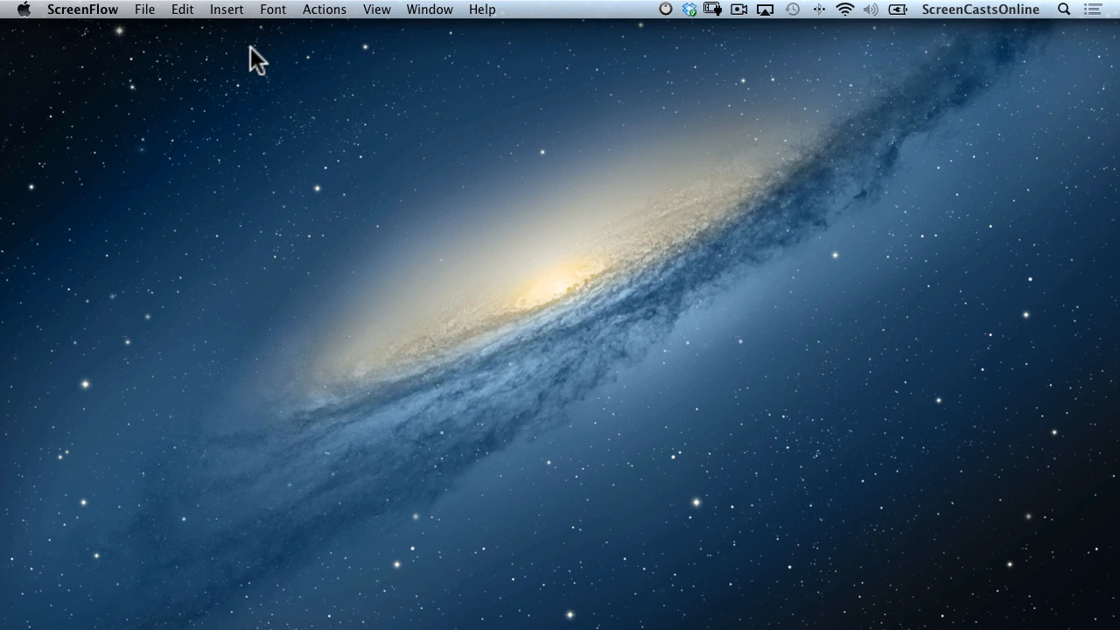
Launch TextEdit via Spotlight and create a new blank document.
key(super+space)
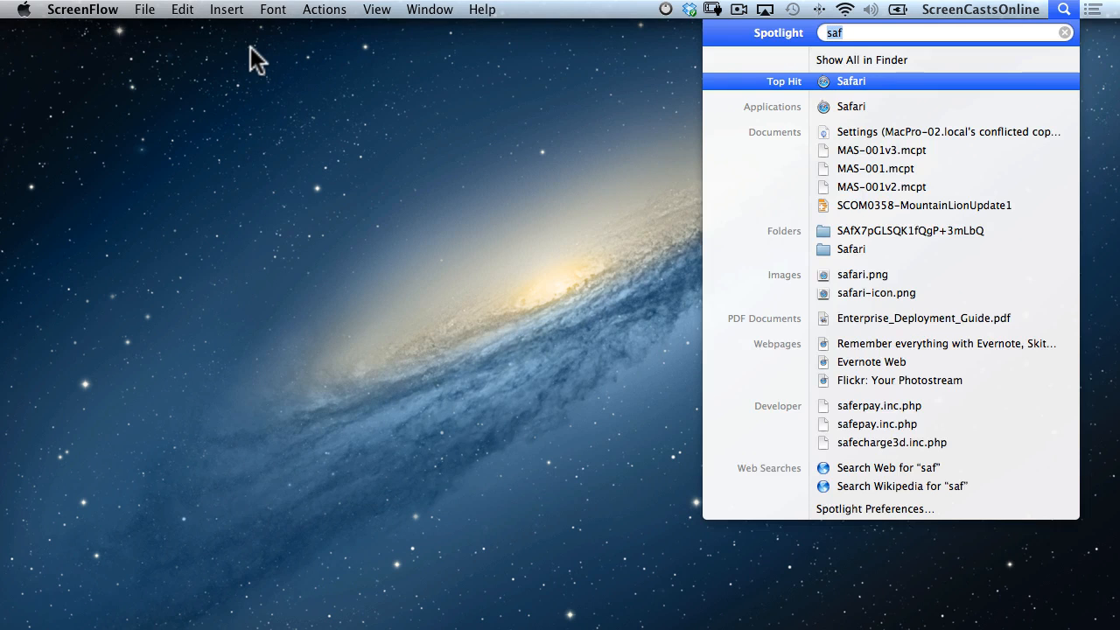
text(text)
key(Return)
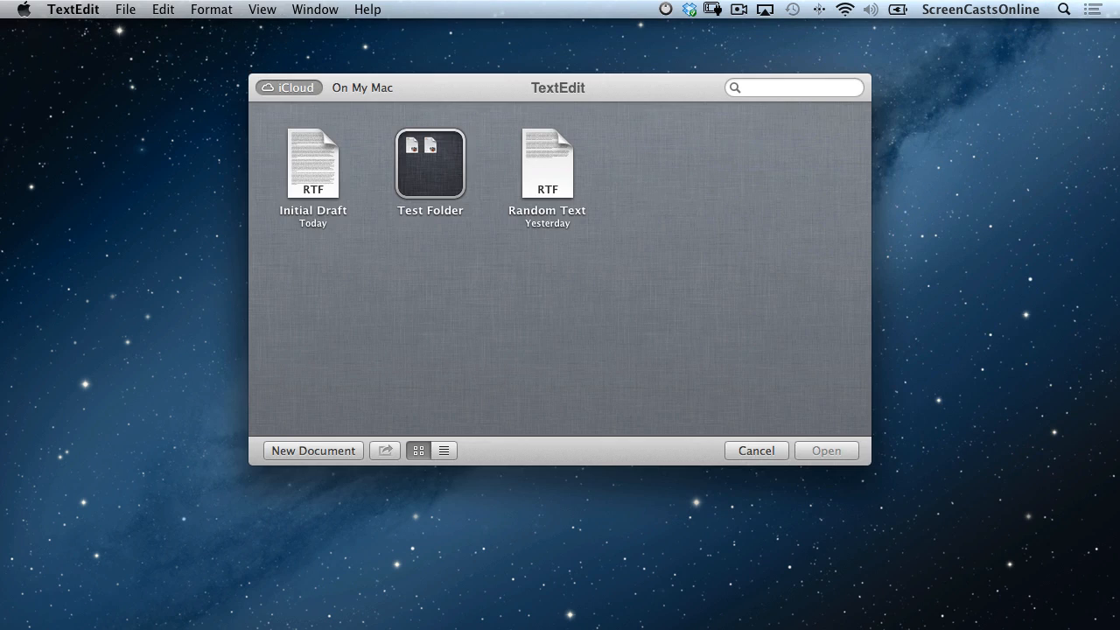
click(315, 451)
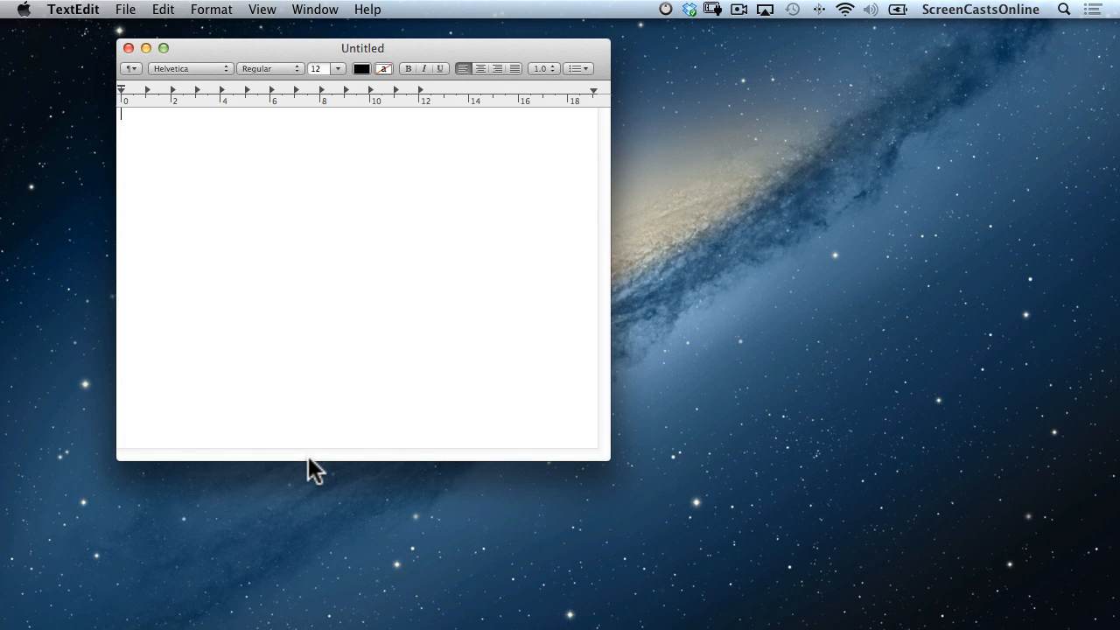
Dictate three sentences, from 'This is just some sample dictation.' to the Mary Poppins line.
key(fn)
key(fn)
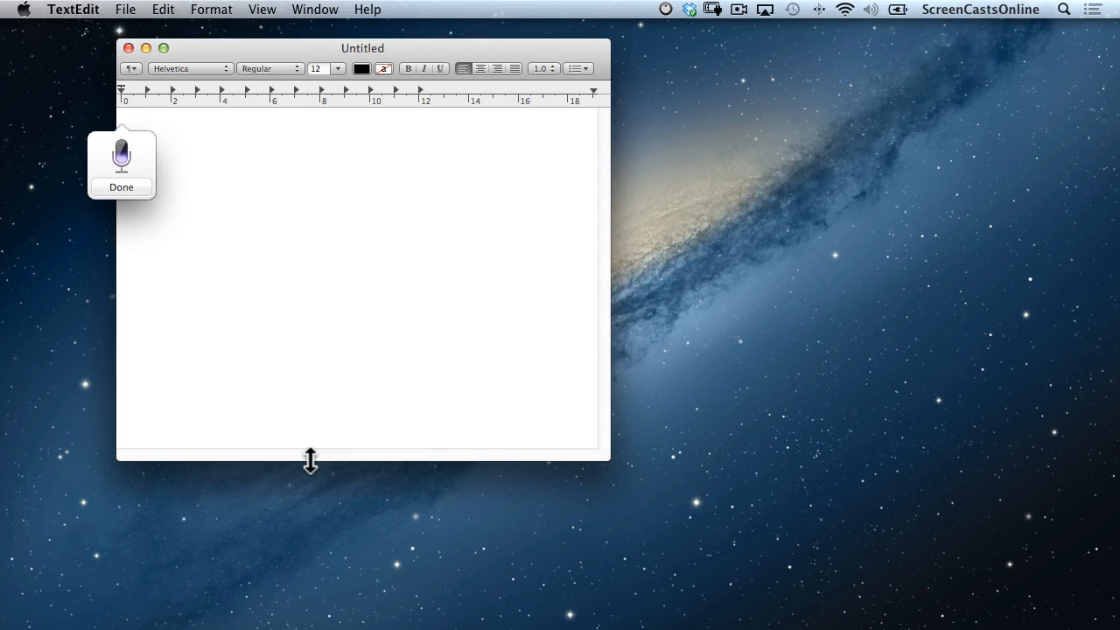
key(Return)
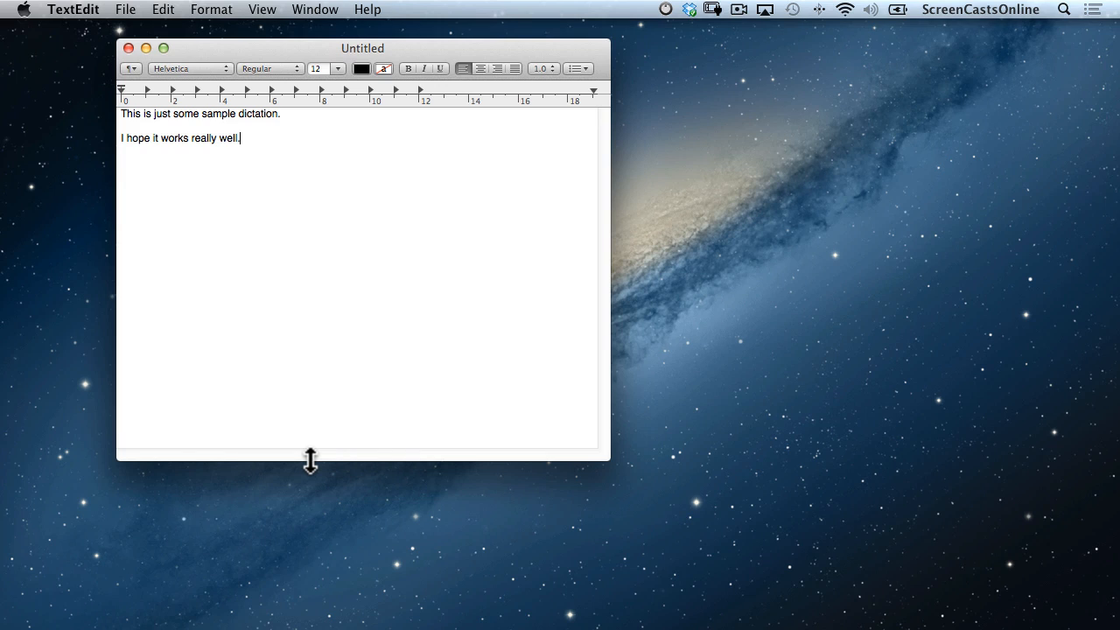
key(Return)
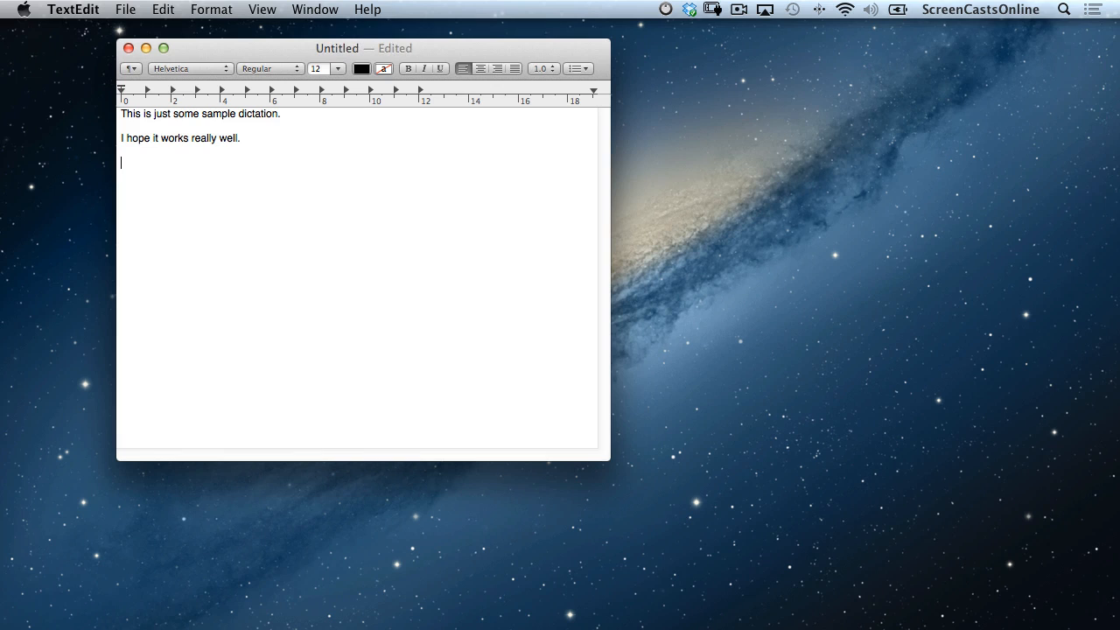
key(fn)
key(fn)
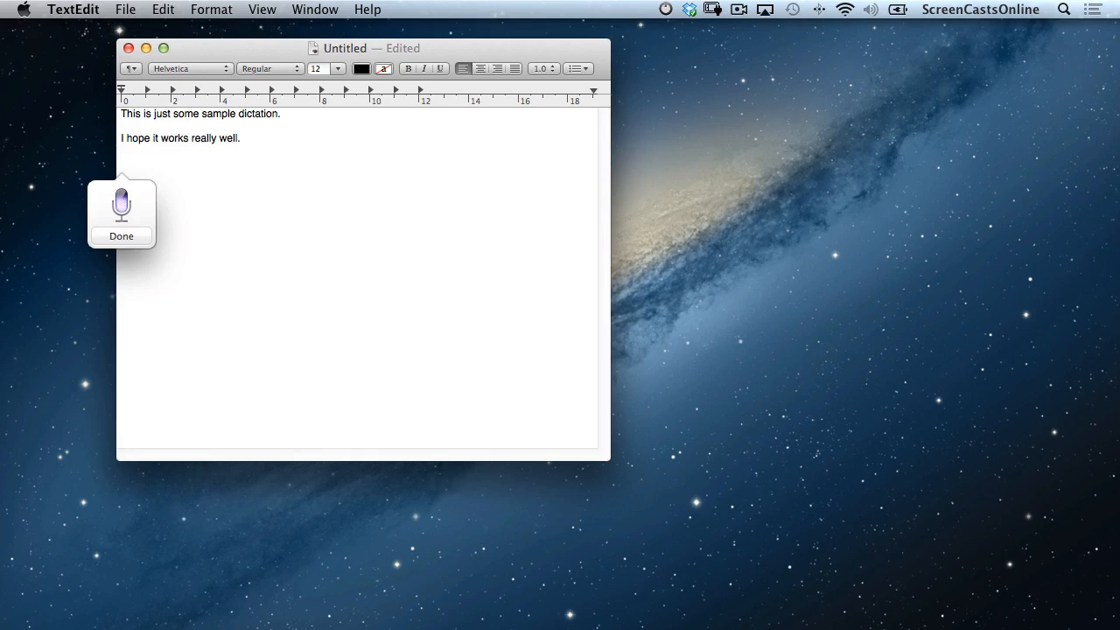
key(Return)
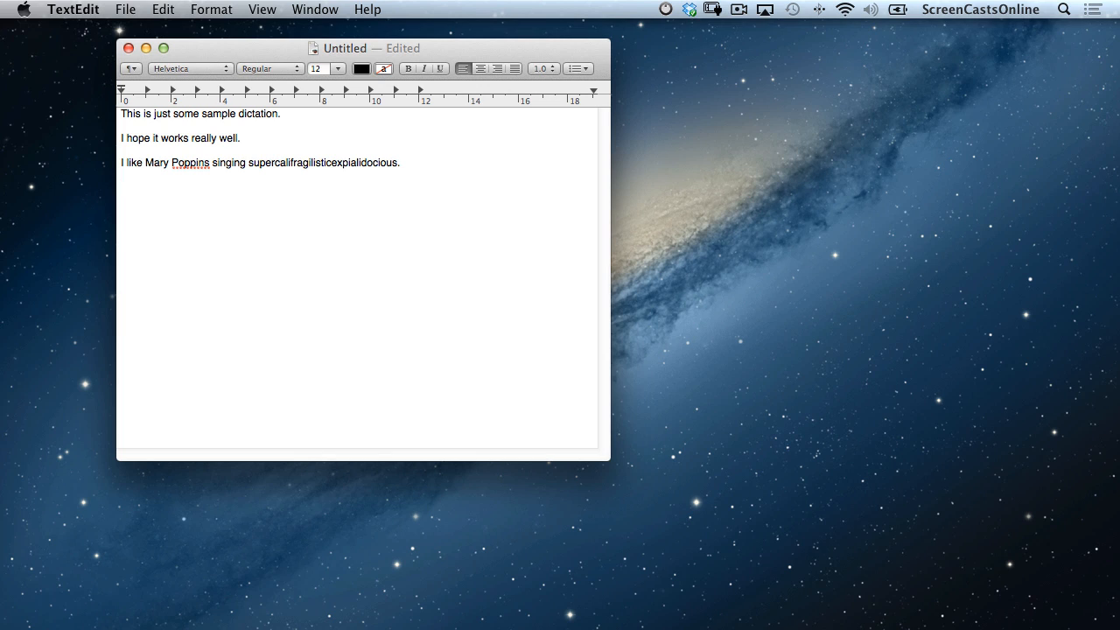
scroll(560, 315, right, 5)
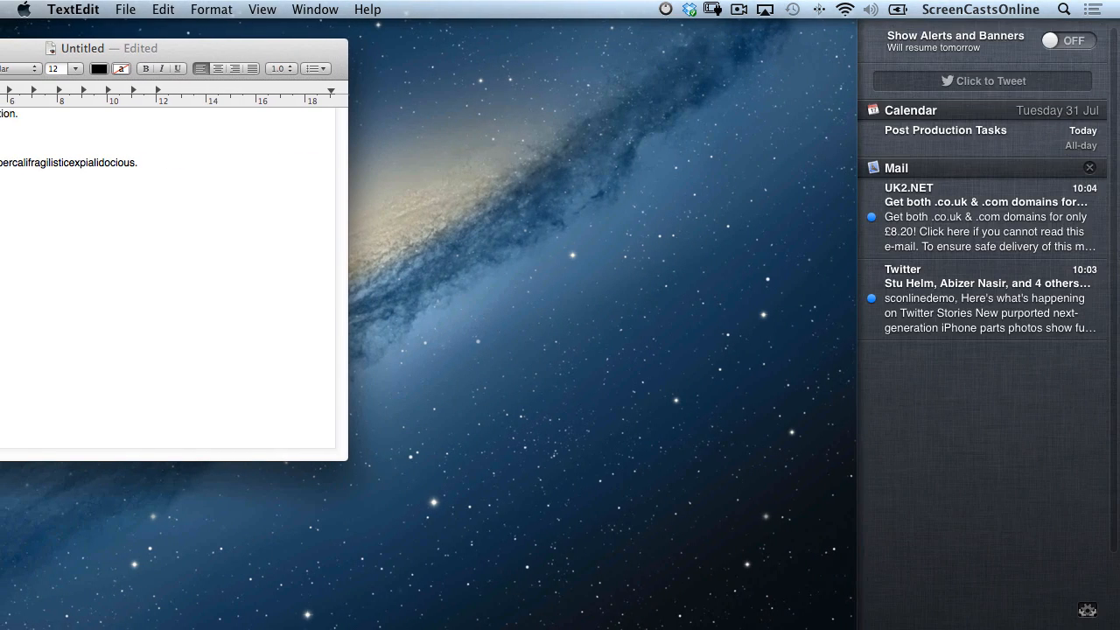
Dictate and send the tweet 'Testing sending a tweet in notification centre', then hide TextEdit.
click(957, 80)
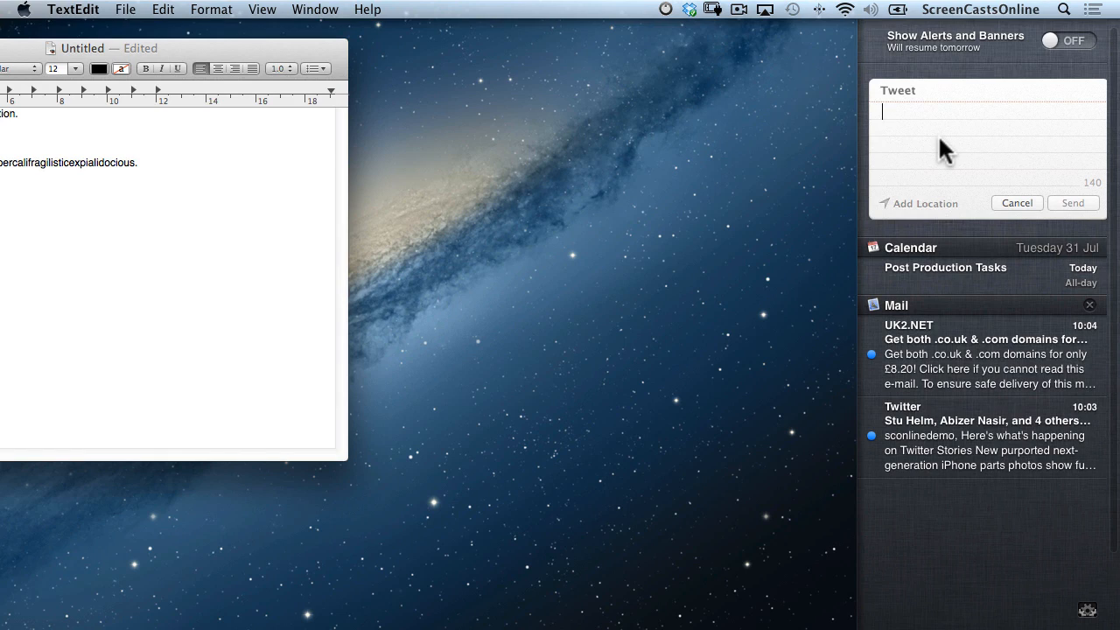
key(fn)
key(fn)
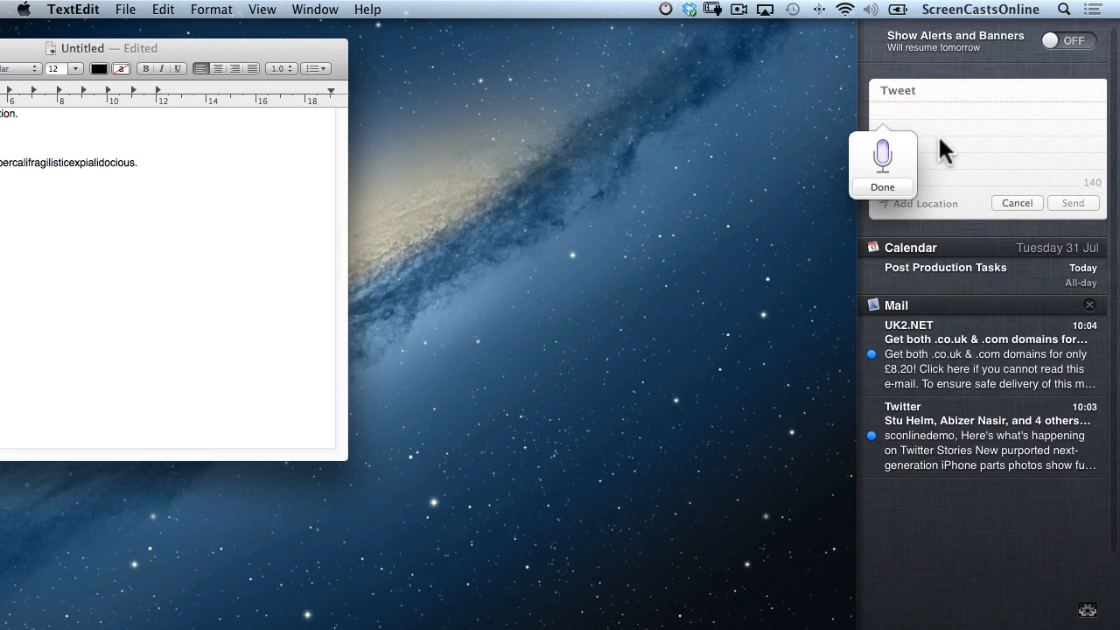
key(fn)
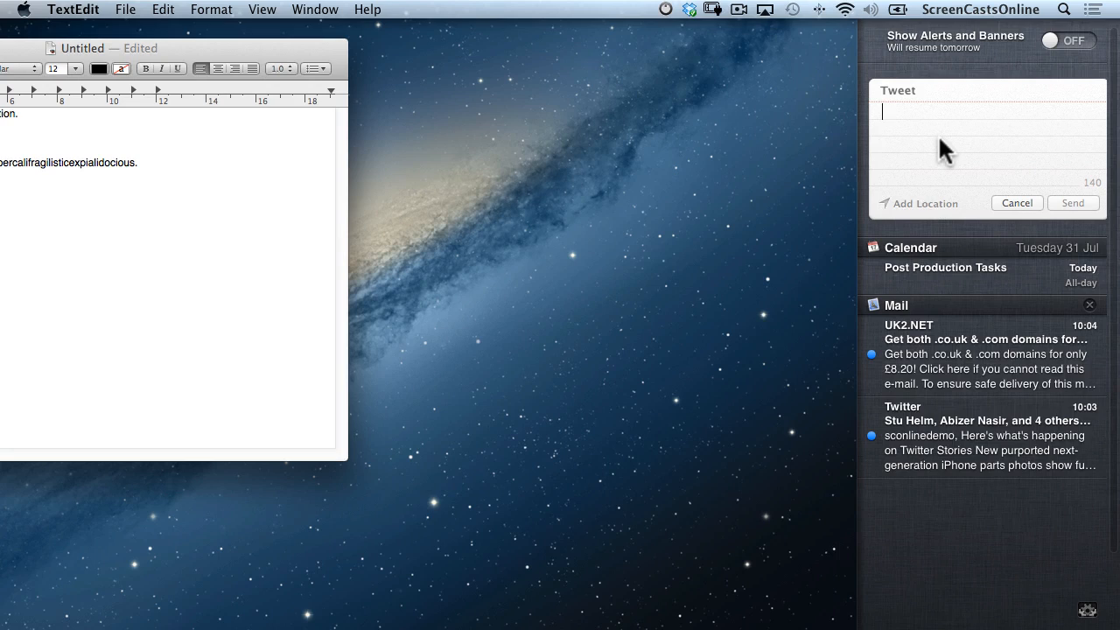
key(fn)
key(fn)
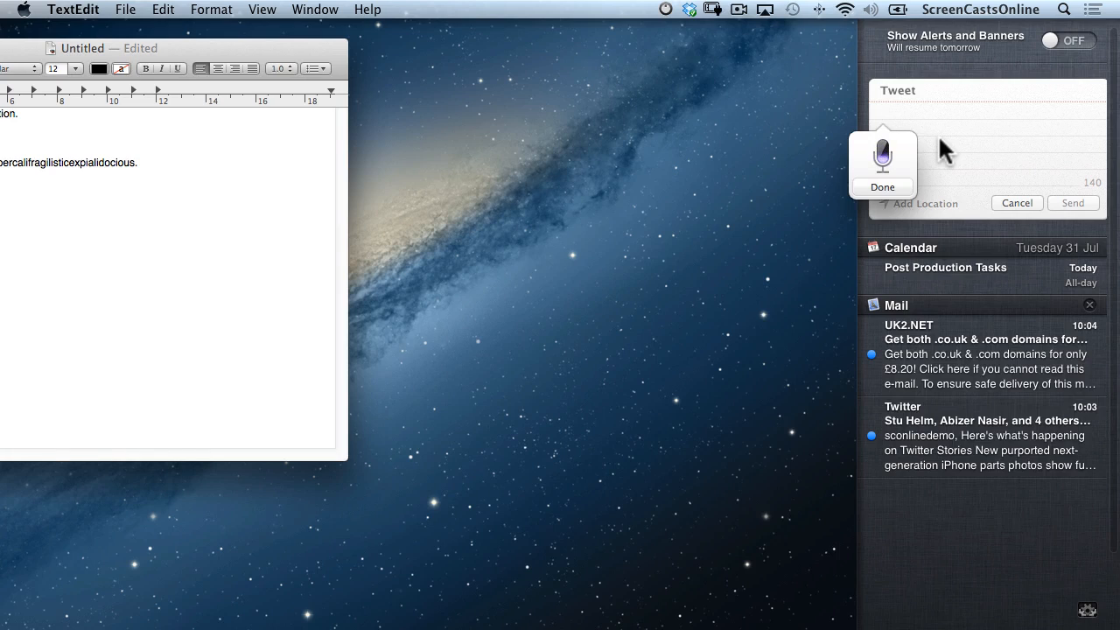
key(fn)
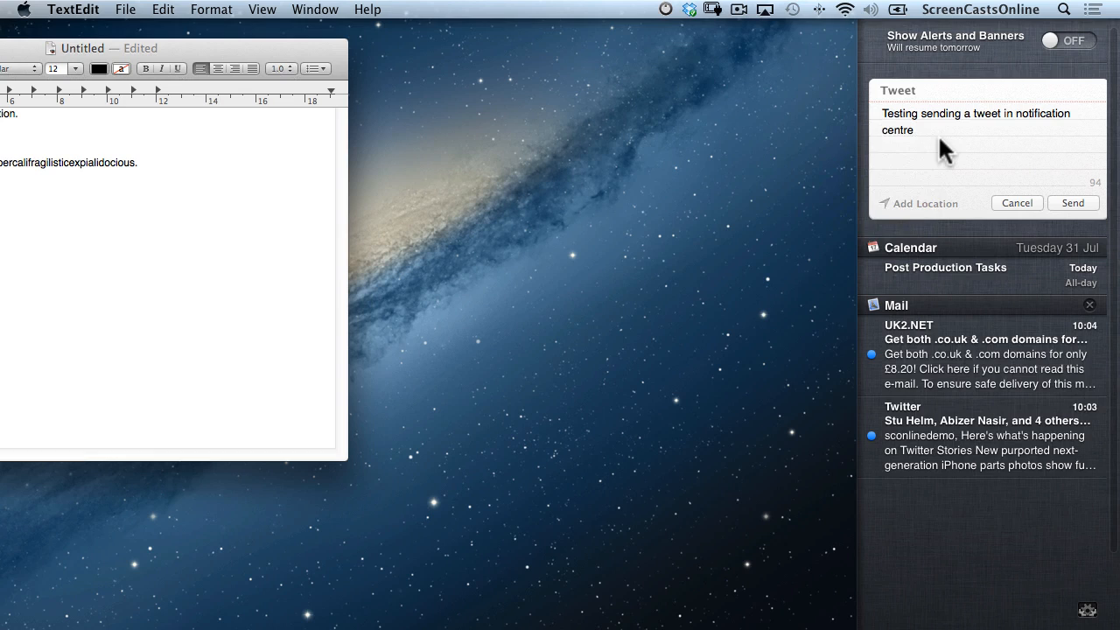
click(1073, 203)
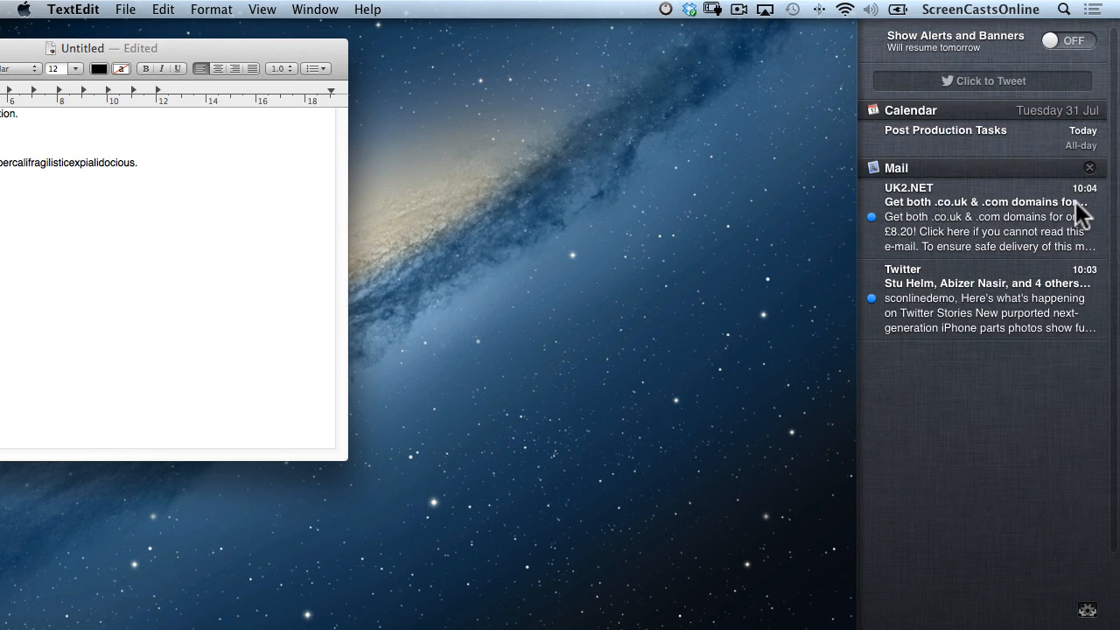
scroll(1076, 201, left, 5)
key(super+h)
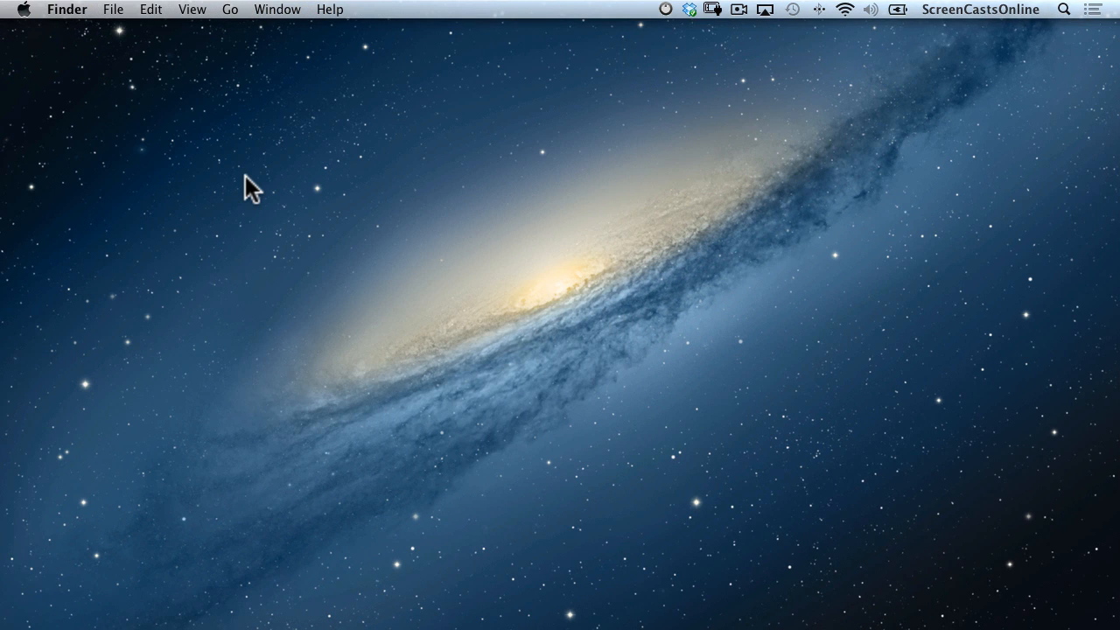
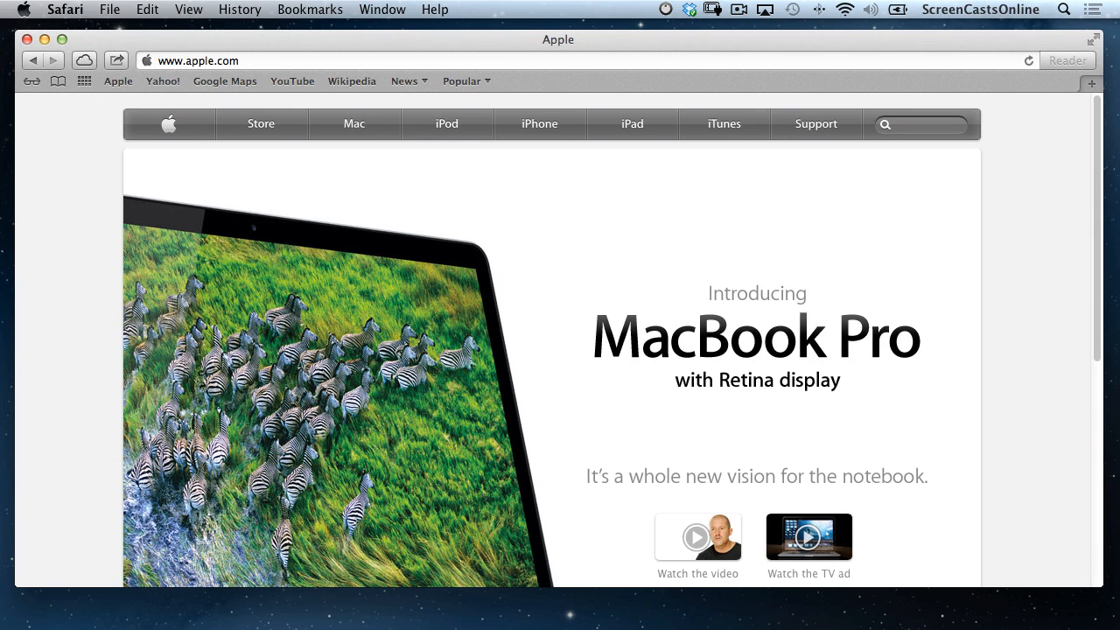
Type 'scre' in the address bar, browse its suggestions, then clear it to reveal Recent Searches.
click(227, 61)
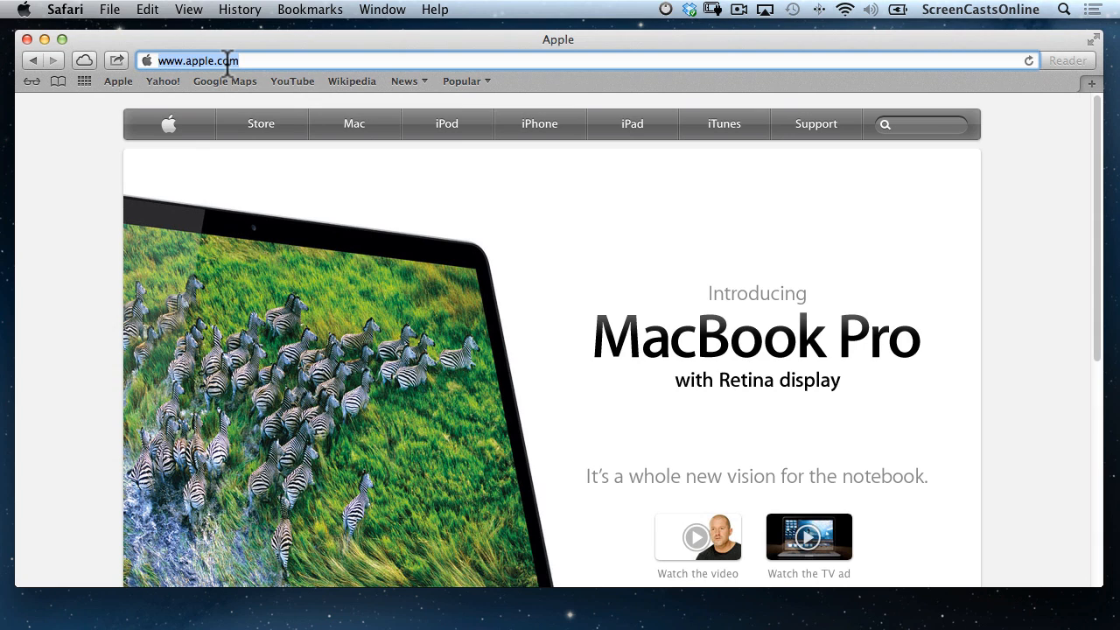
text(screencastsonlin)
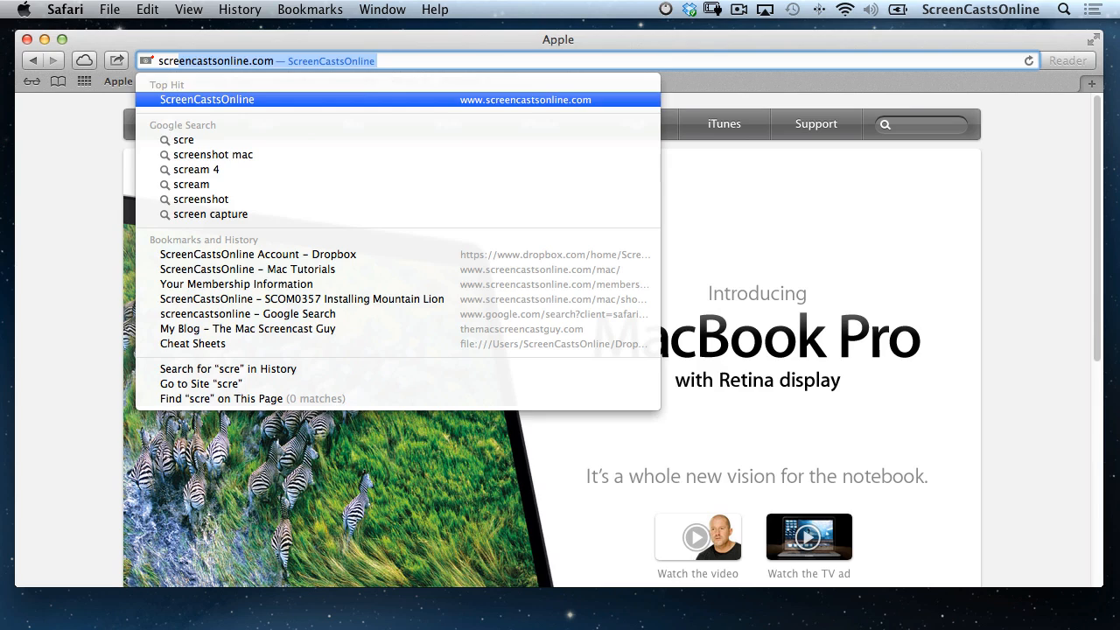
key(Down)
key(Down)
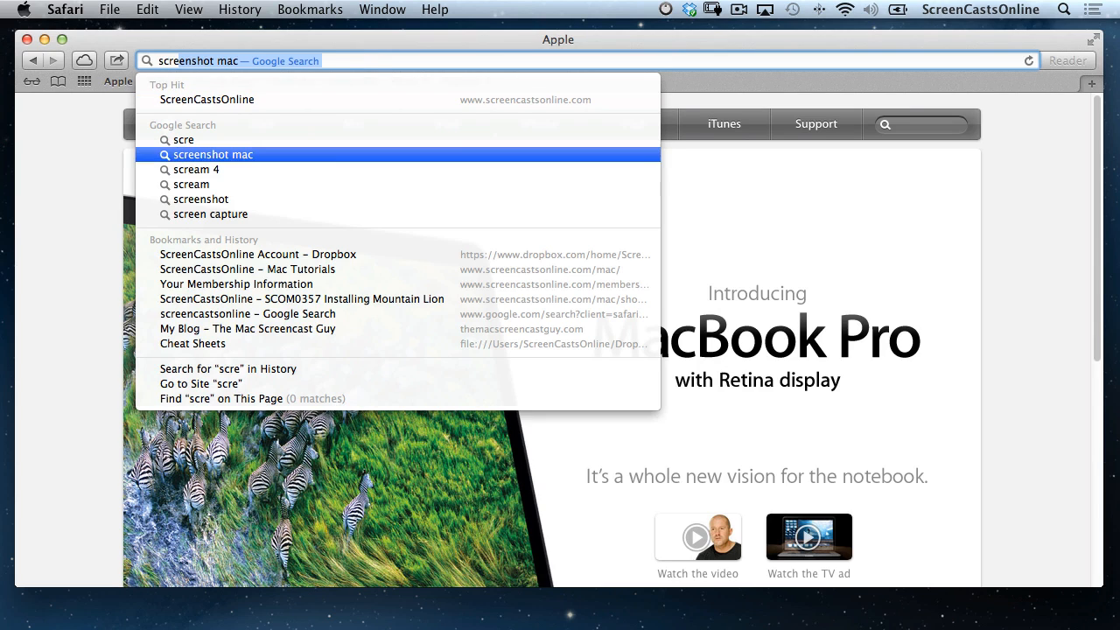
key(Down)
key(Down)
key(Down)
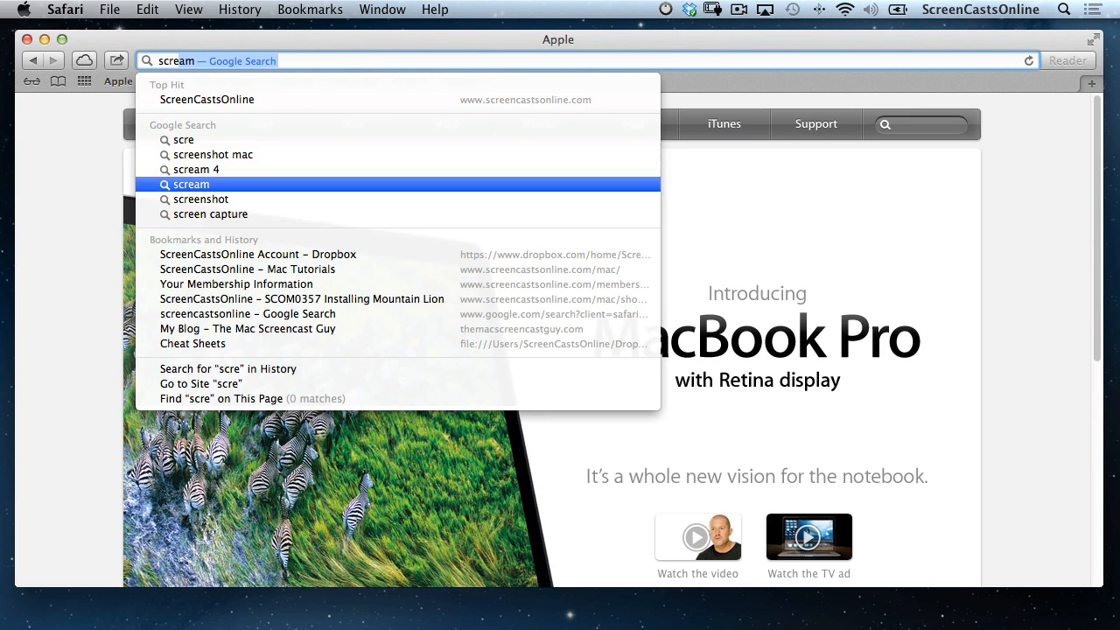
key(Down)
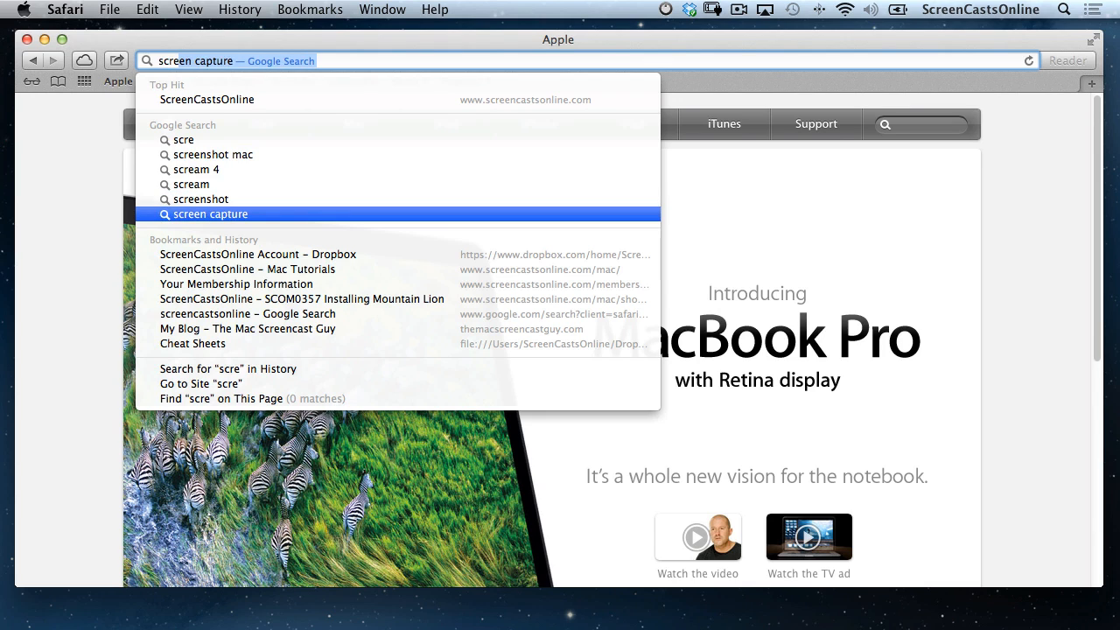
key(Down)
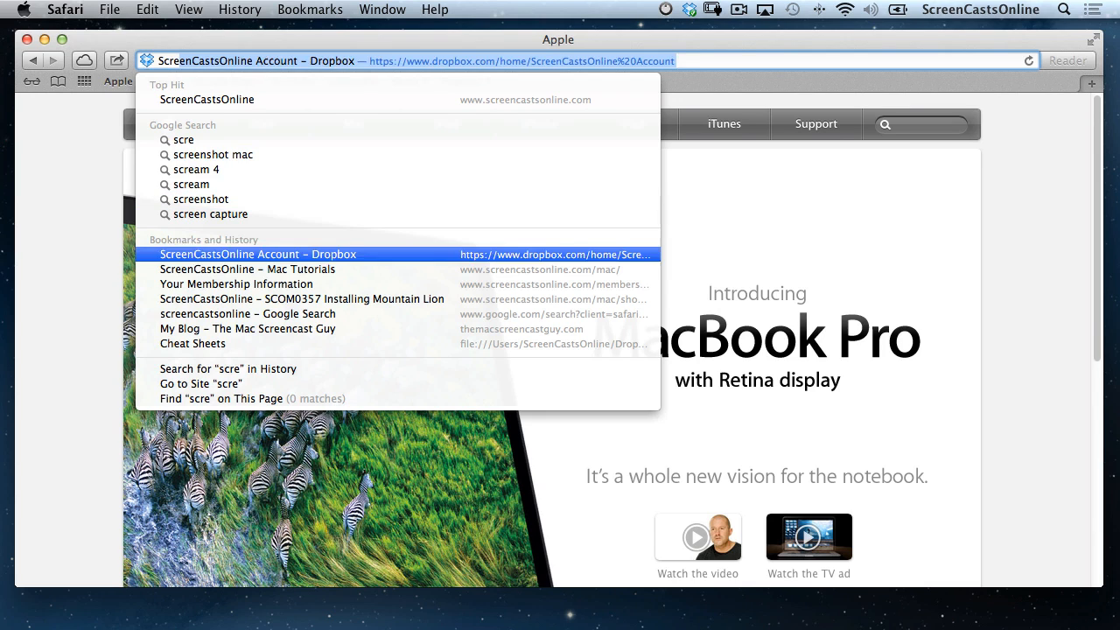
key(Down)
key(Down)
key(Down)
key(Down)
key(Down)
key(Up)
key(Up)
key(Up)
key(Up)
key(Up)
key(Up)
key(Up)
key(Up)
key(Up)
key(Up)
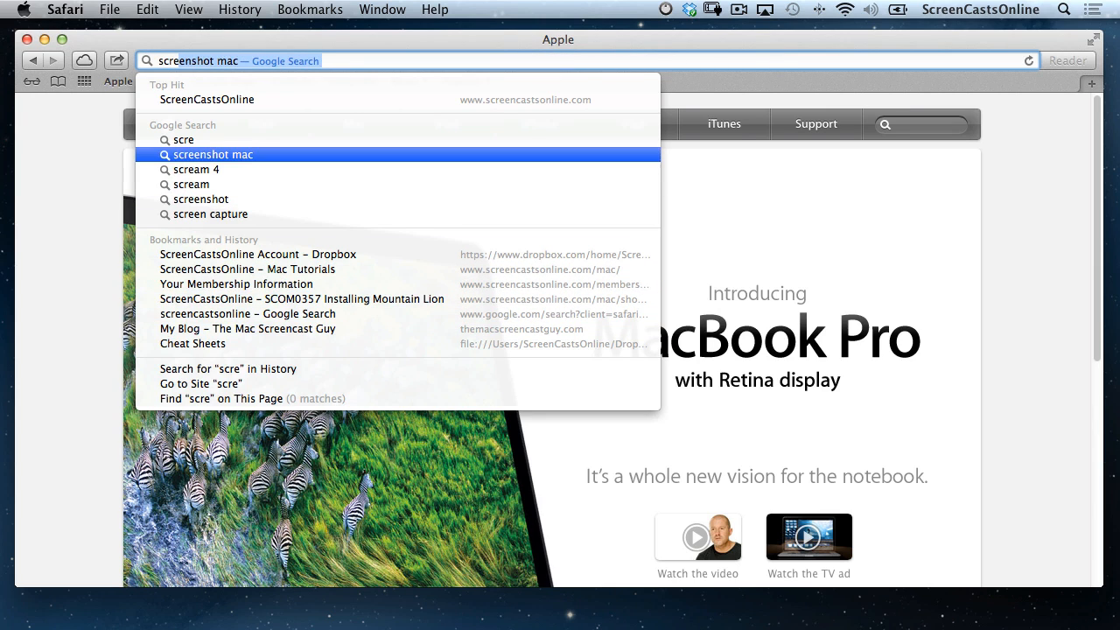
key(BackSpace)
key(BackSpace)
key(BackSpace)
key(BackSpace)
key(BackSpace)
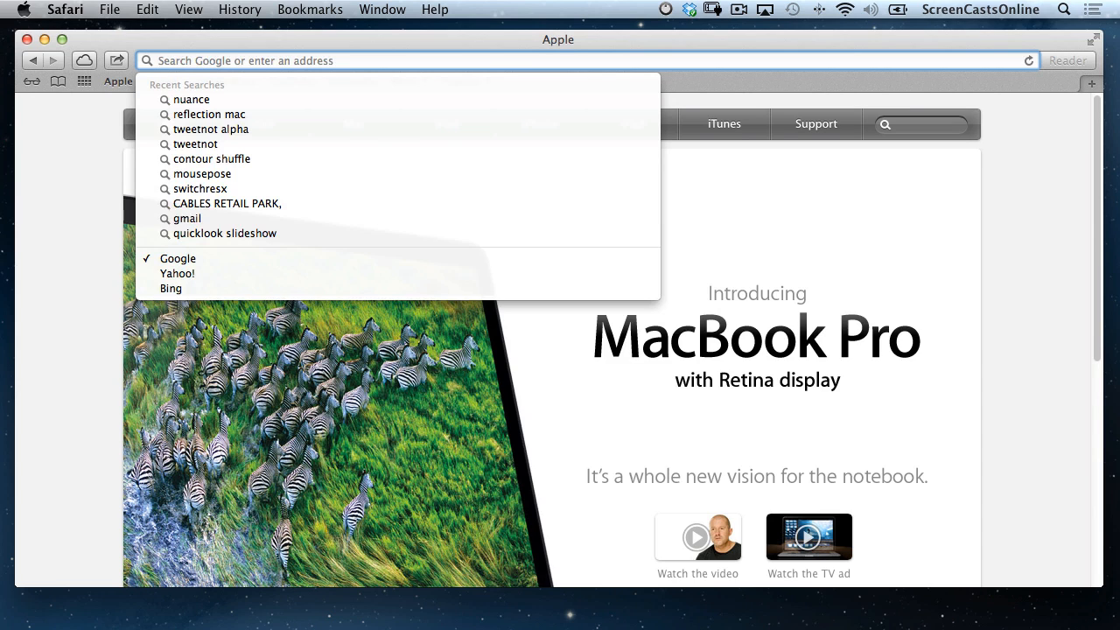
Search Google for 'tivoli gardens', picked from the suggestions for 'tivoli'.
text(tiv)
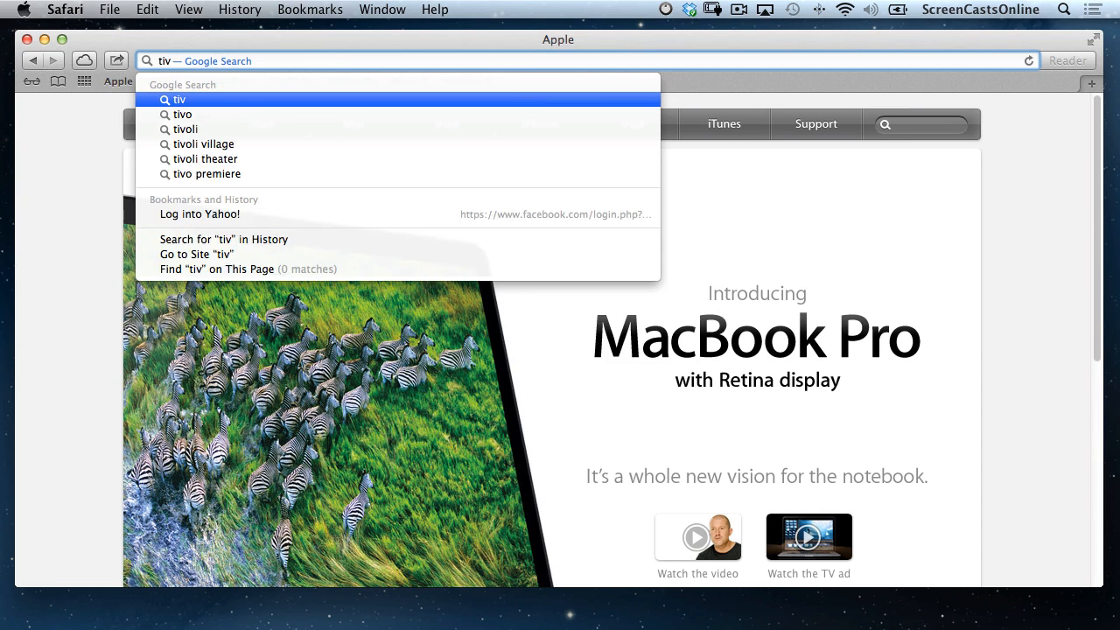
text(oli)
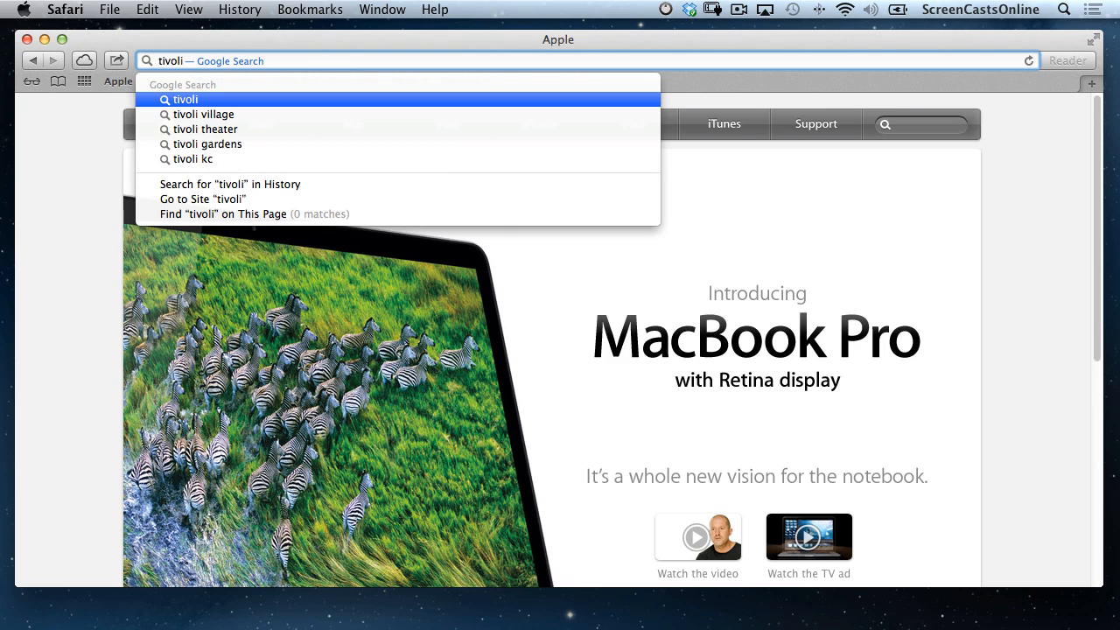
key(Down)
key(Down)
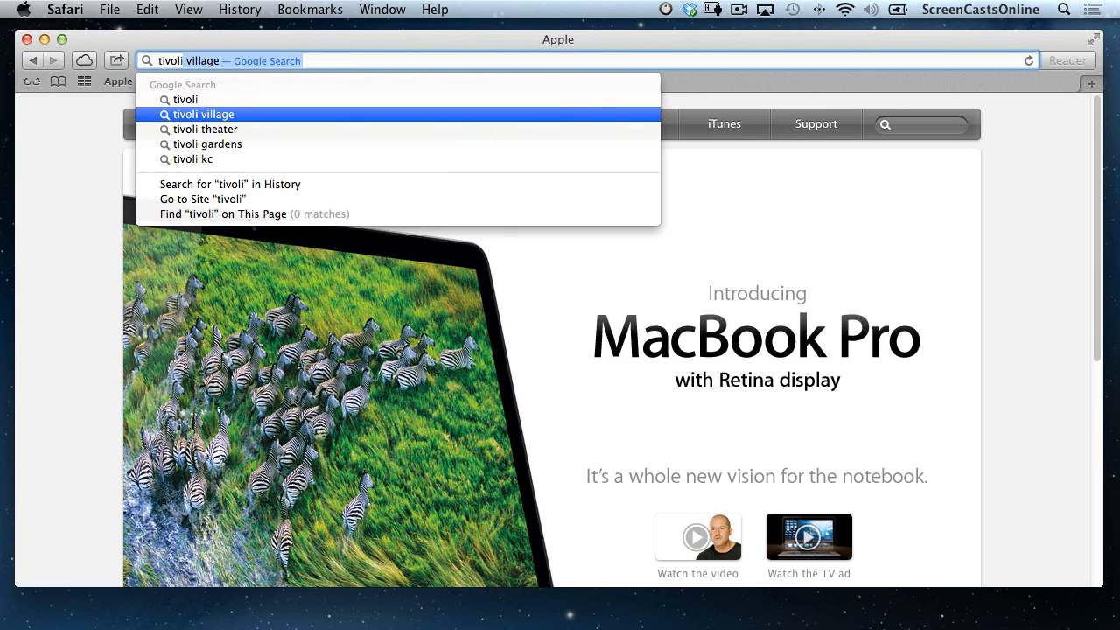
key(Down)
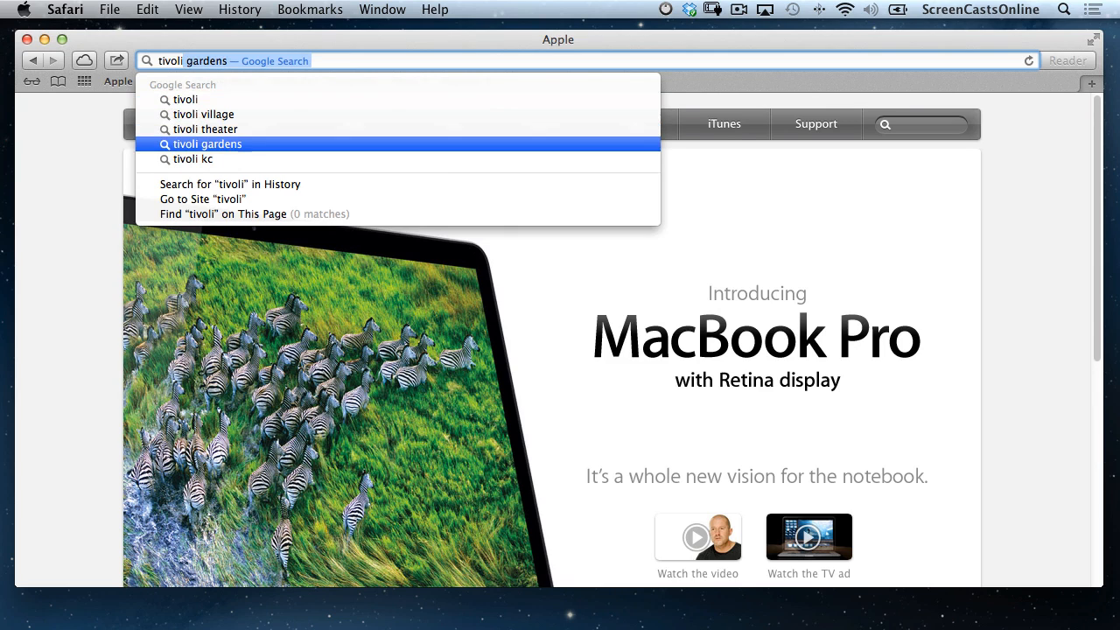
key(Return)
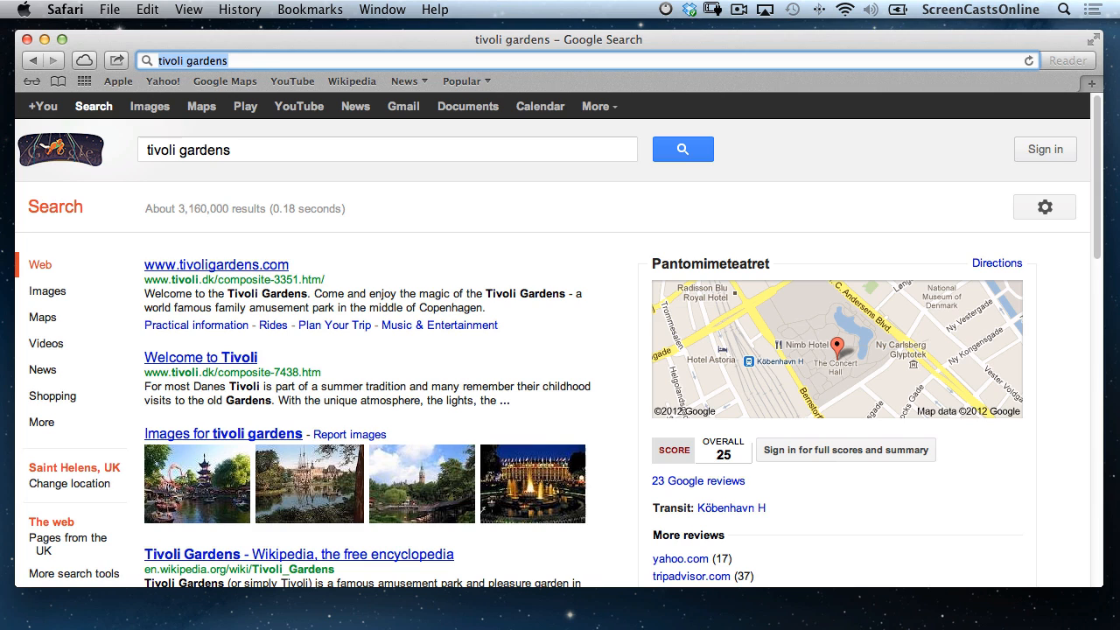
text(www)
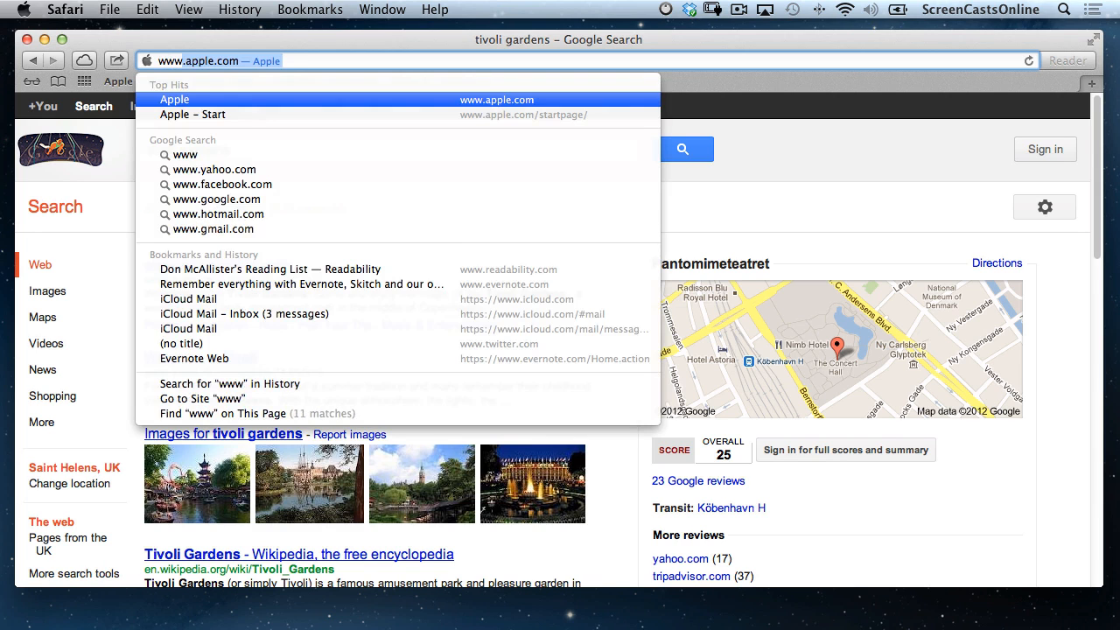
text(.the)
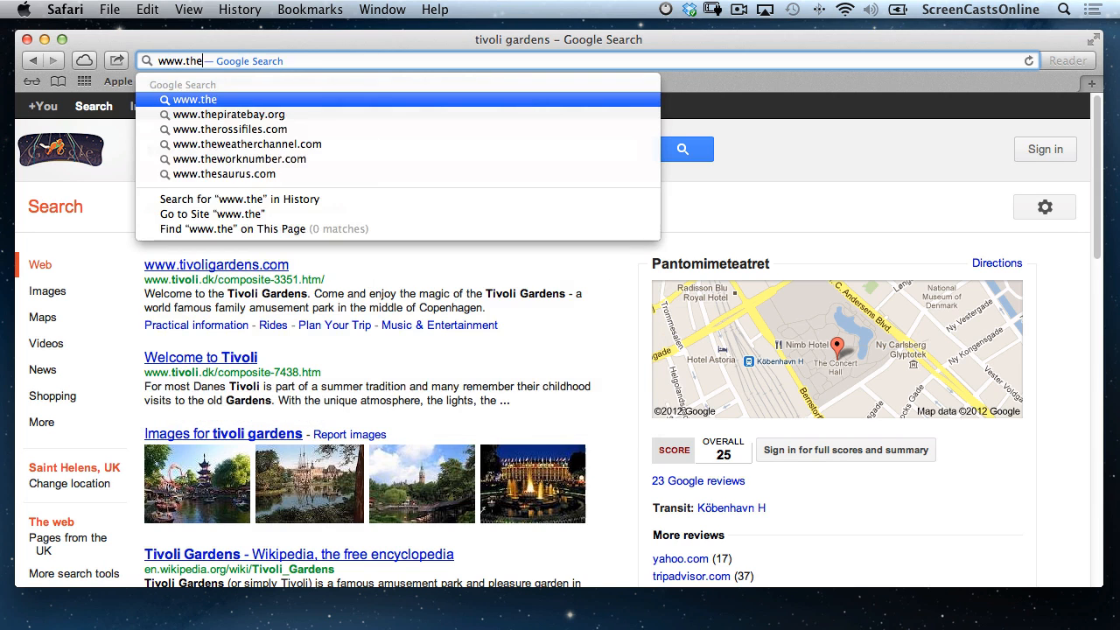
text(macscreen)
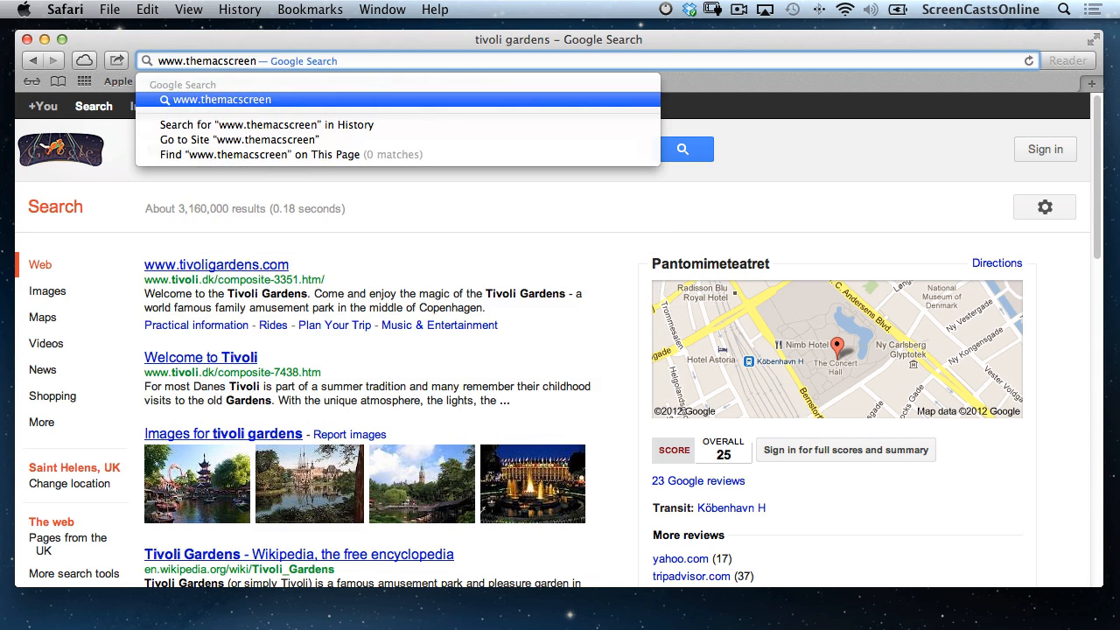
text(castguy.com)
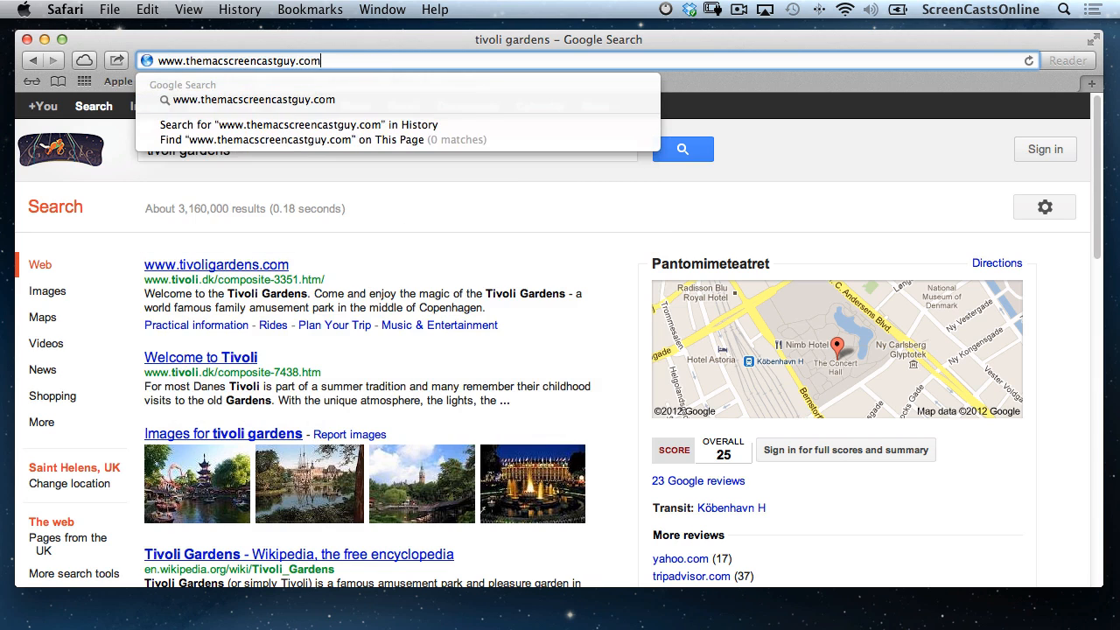
key(Return)
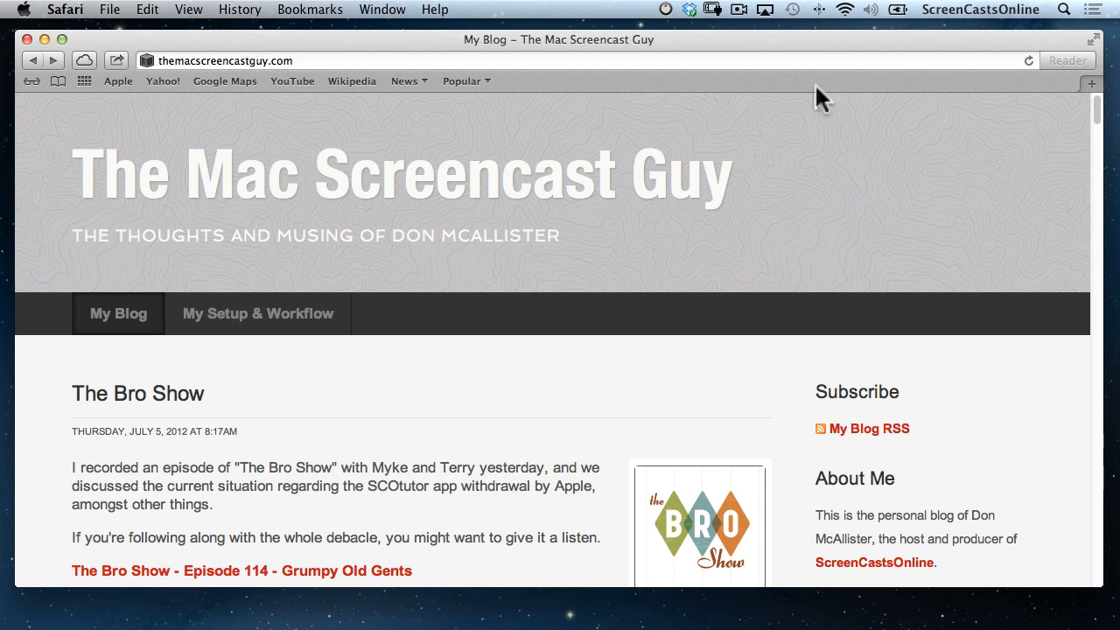
Open the Greenwich Park eventing makeover story via the News > BBC News bookmark and skim it.
click(420, 80)
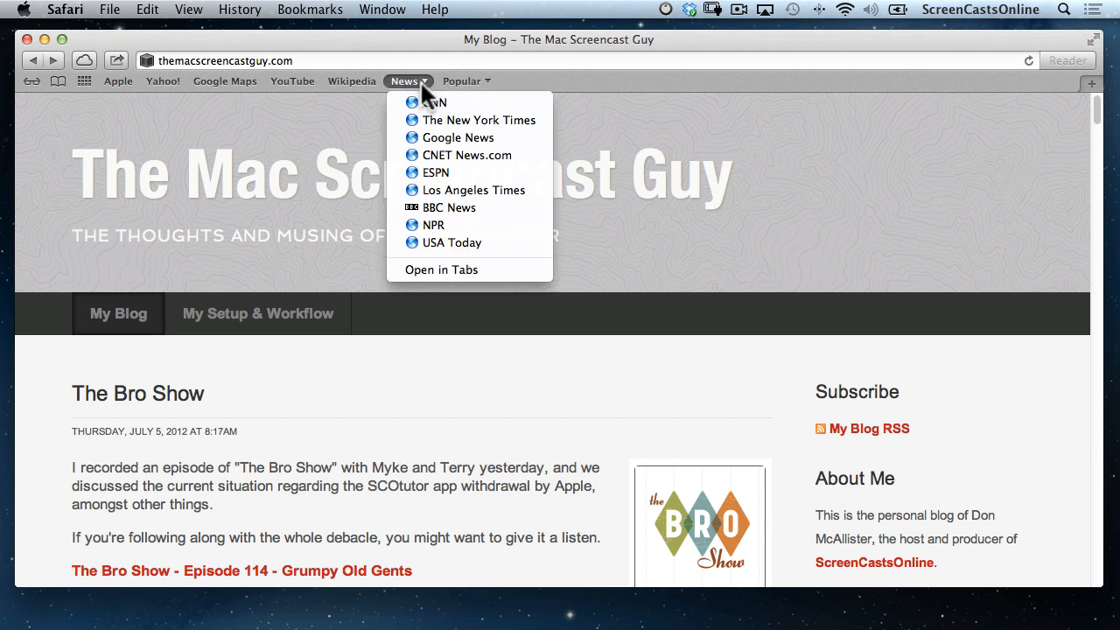
click(441, 207)
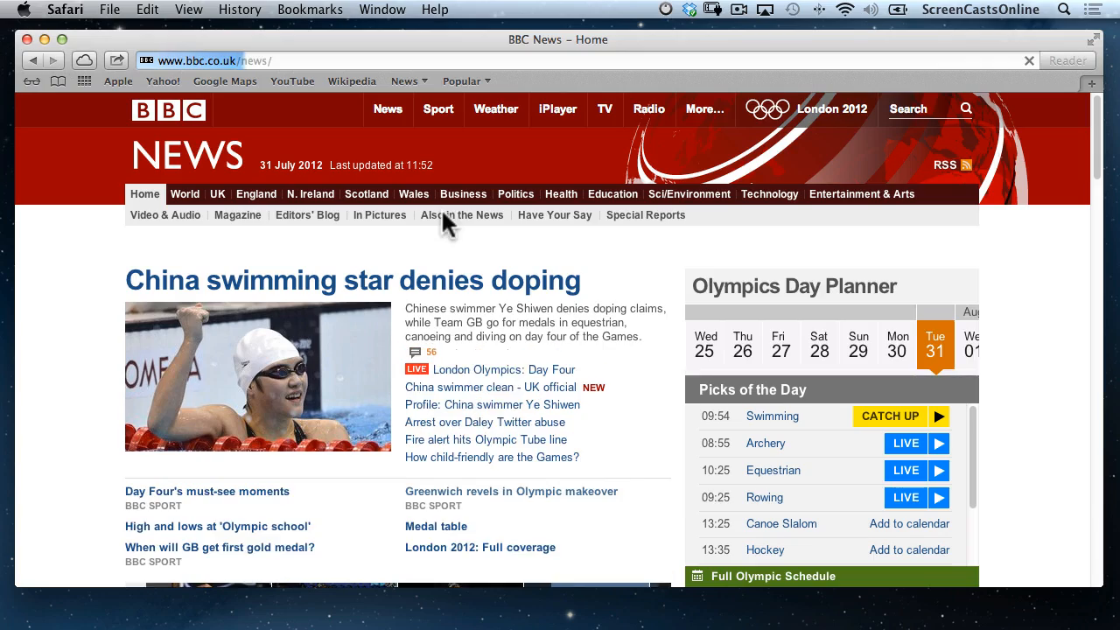
click(508, 493)
scroll(509, 495, down, 20)
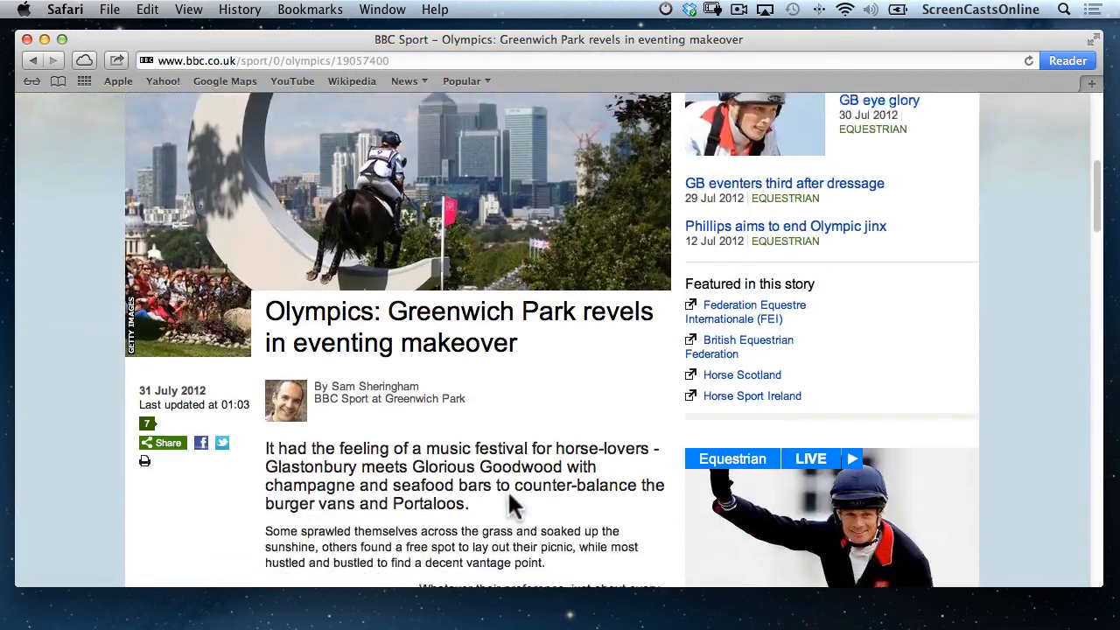
scroll(510, 493, down, 2)
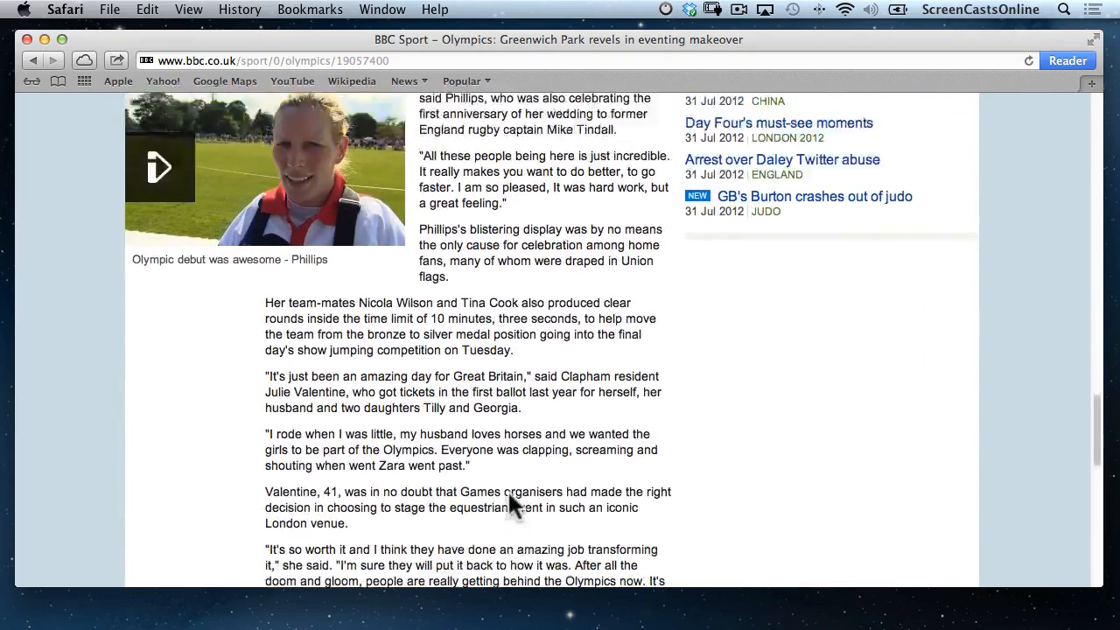
key(Home)
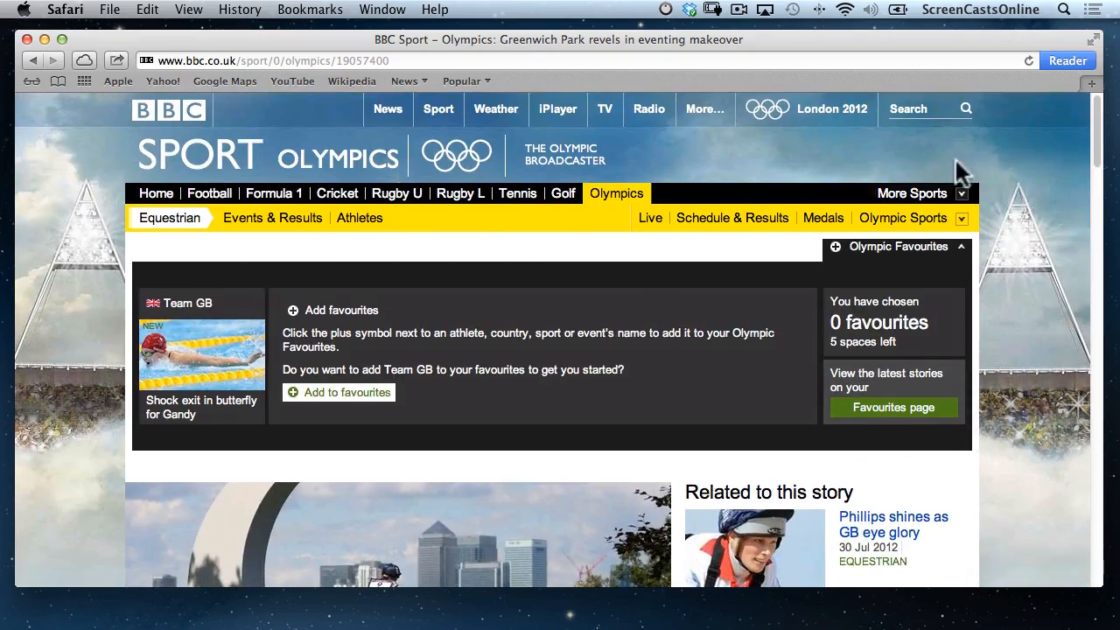
click(1061, 59)
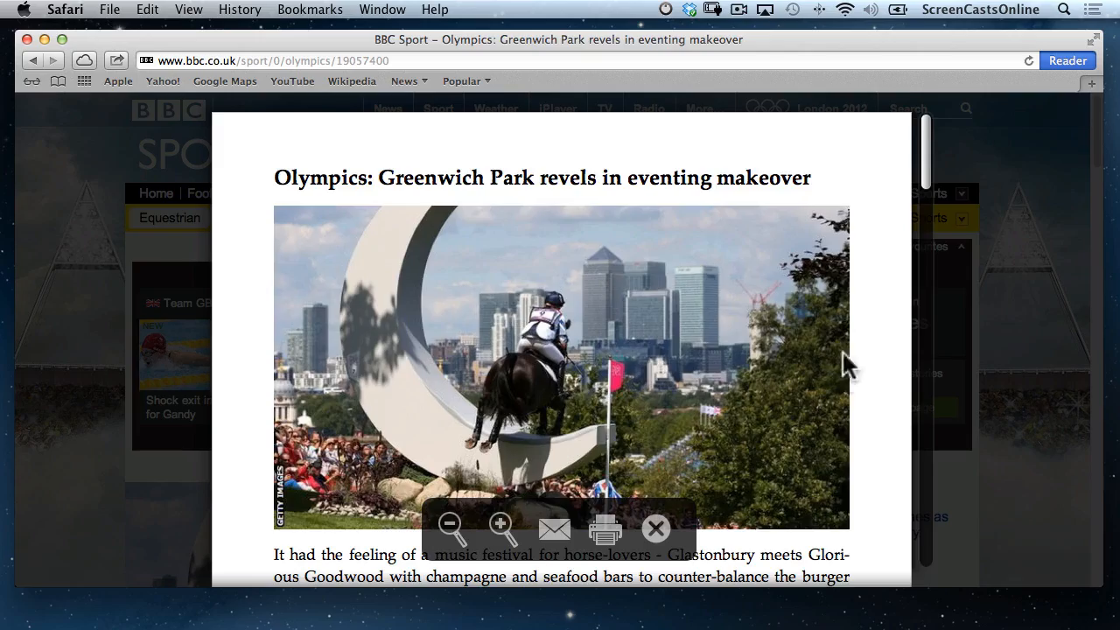
scroll(844, 359, down, 5)
scroll(840, 359, down, 15)
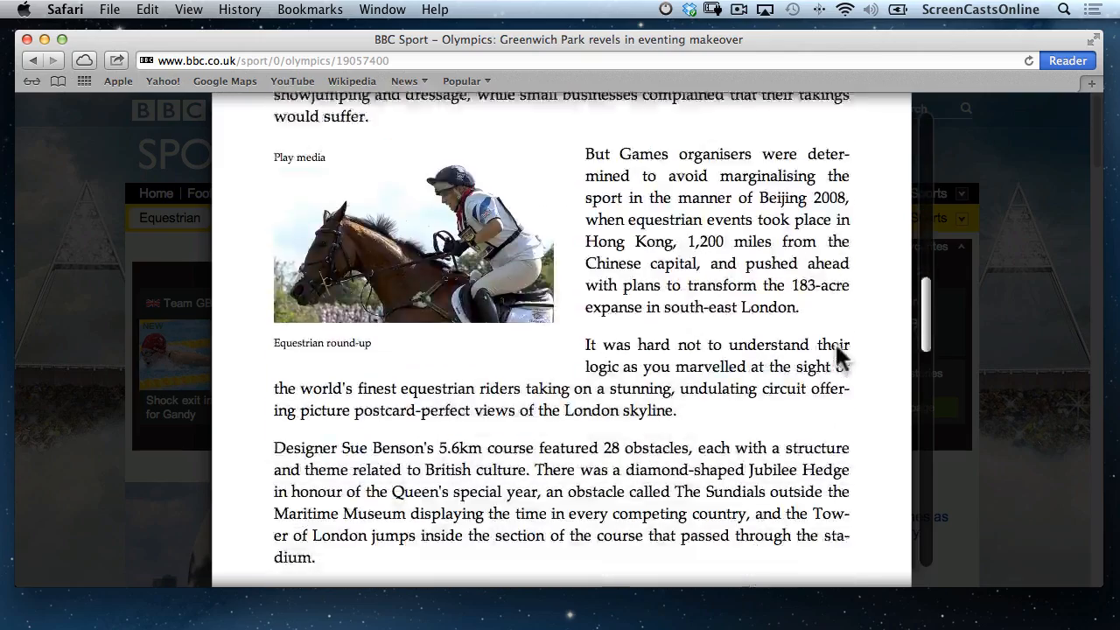
scroll(839, 350, down, 5)
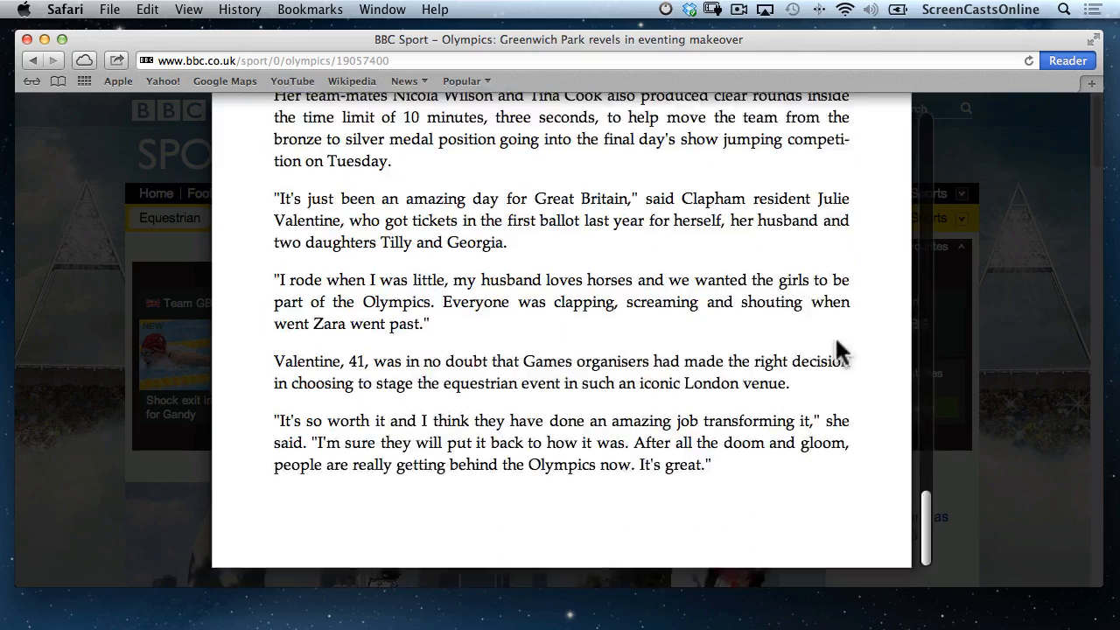
scroll(838, 350, up, 20)
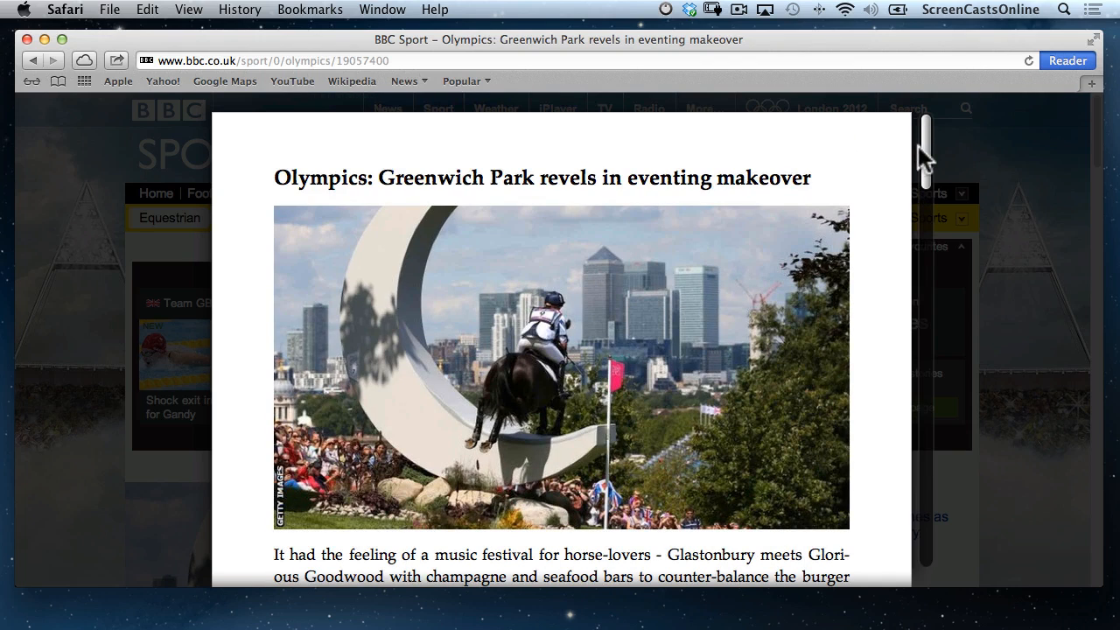
click(1059, 58)
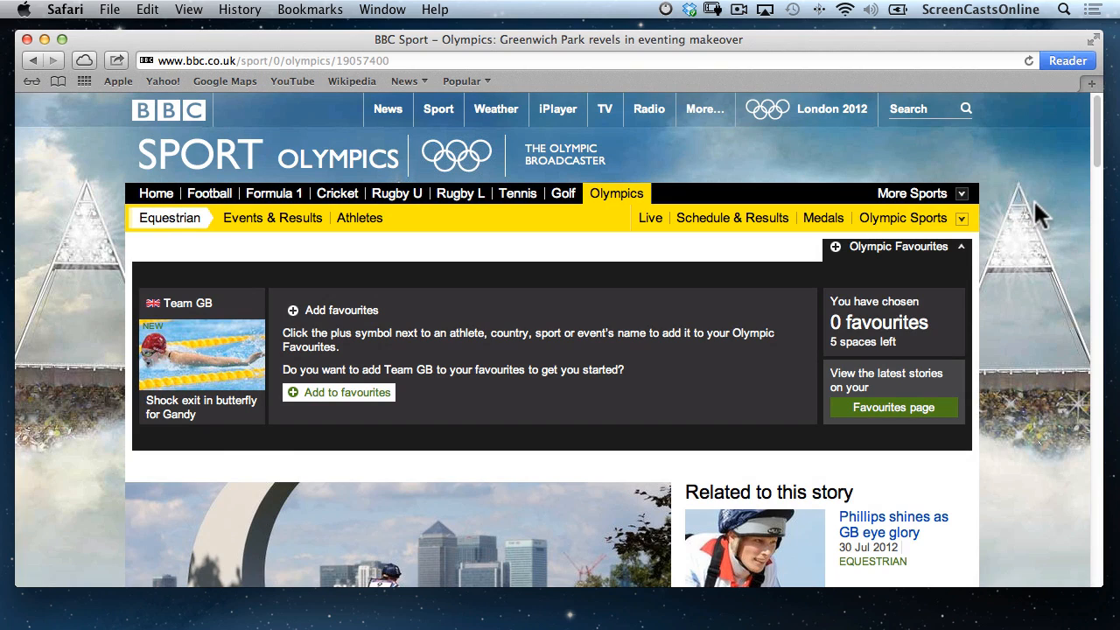
Open a new tab and load Daring Fireball from Top Sites.
key(super+t)
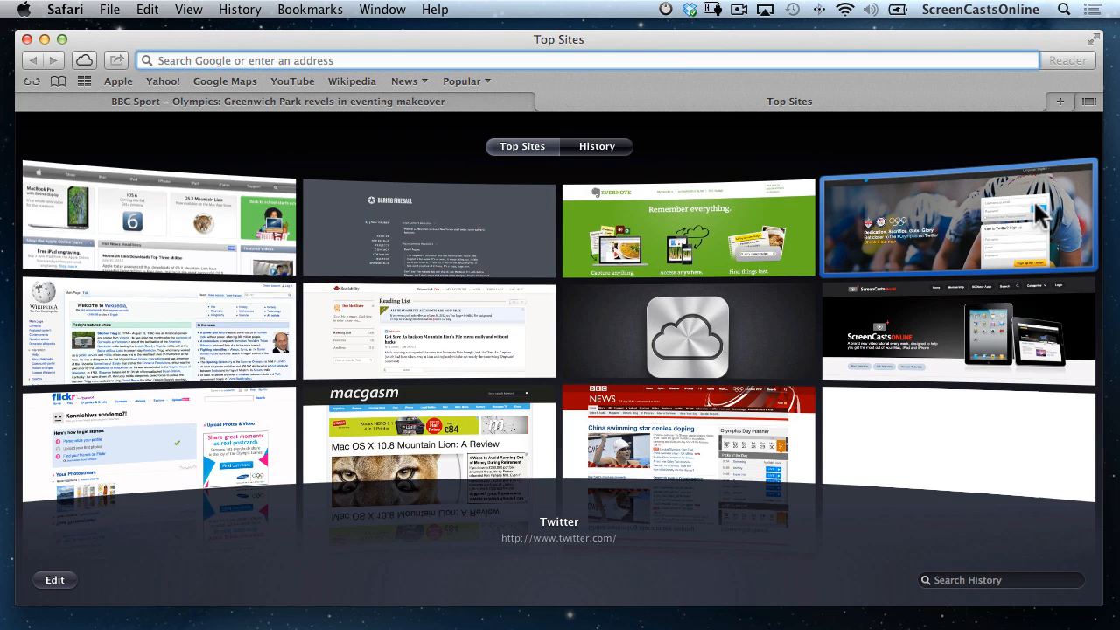
click(1061, 102)
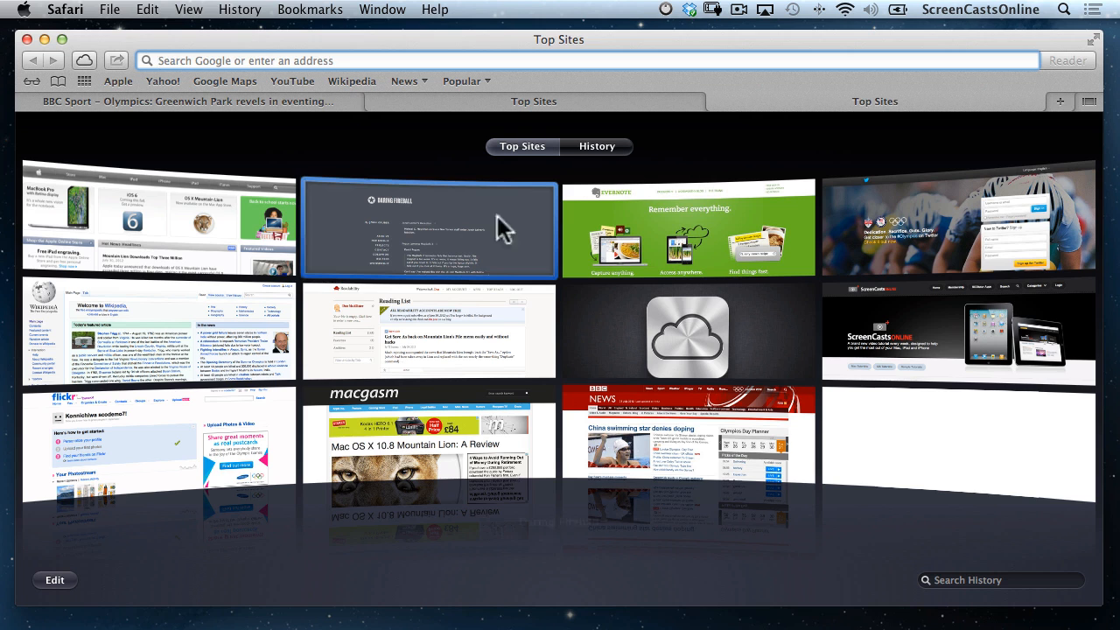
click(436, 245)
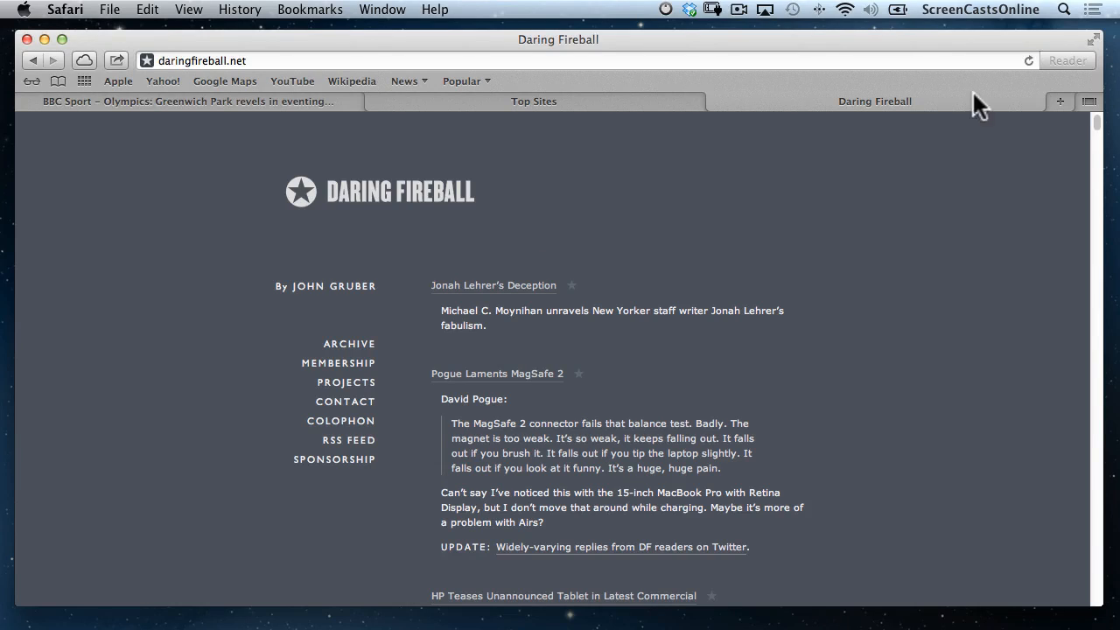
Swipe through the all-tabs overview and pick the BBC Sport tab.
click(1090, 103)
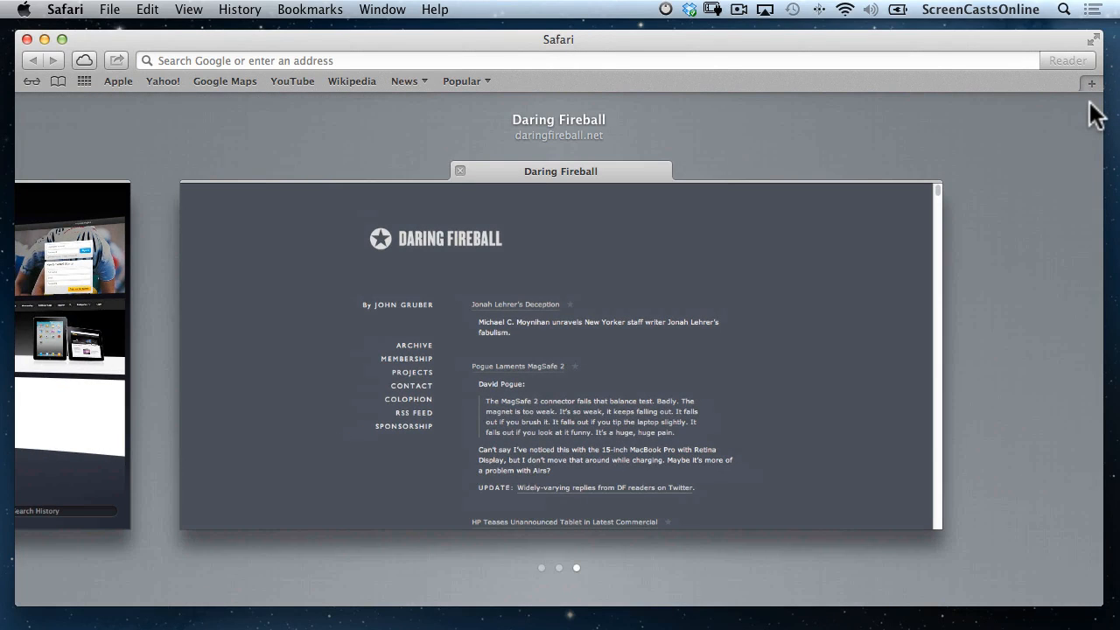
scroll(717, 299, left, 3)
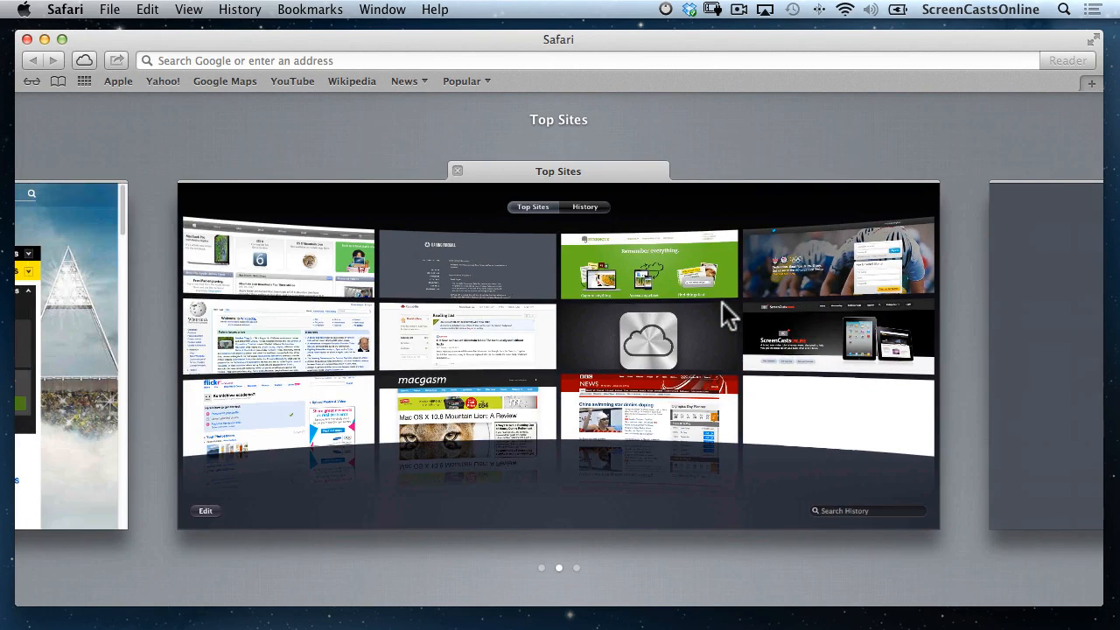
scroll(722, 302, left, 3)
scroll(722, 302, right, 6)
scroll(722, 302, left, 3)
scroll(722, 302, left, 3)
click(722, 302)
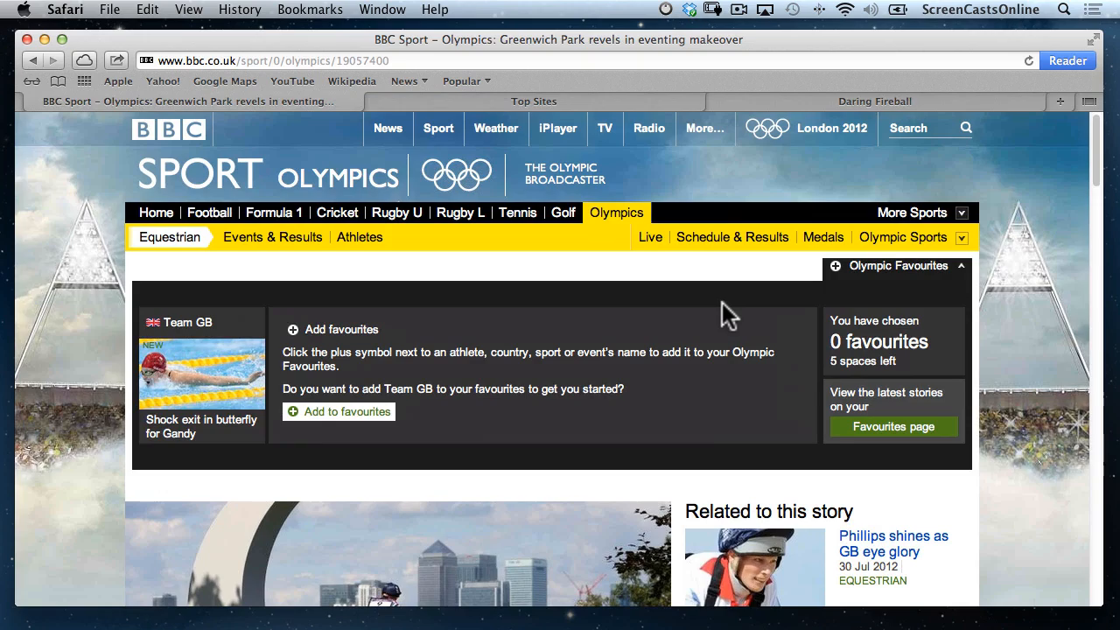
Bring the tab overview back with Cmd-Shift-\ and return to BBC Sport.
key(super+shift+backslash)
scroll(722, 303, right, 3)
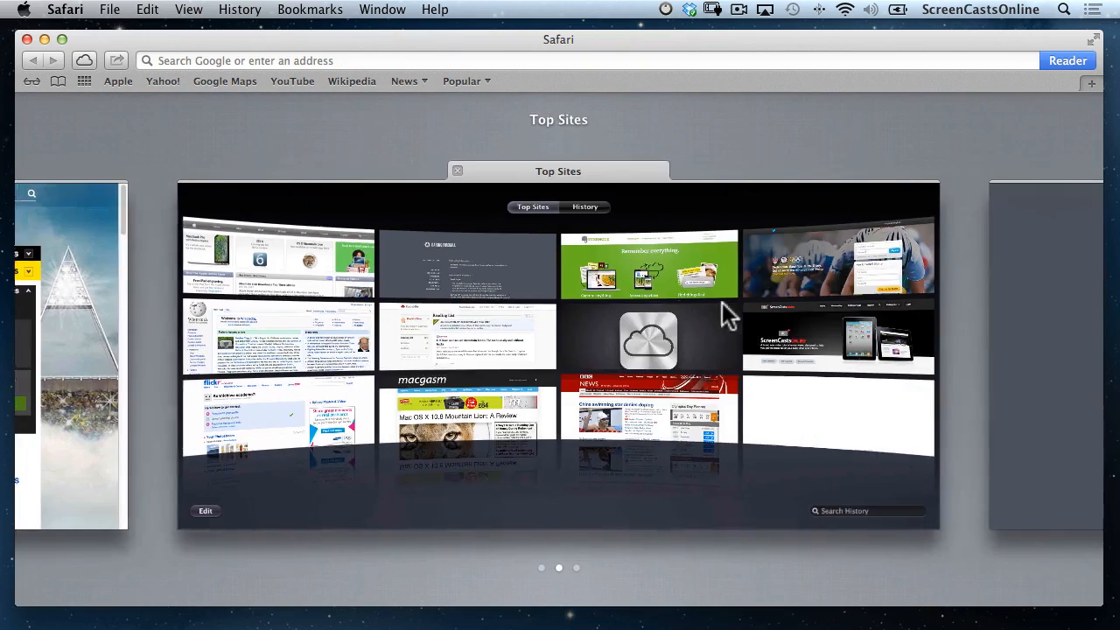
scroll(723, 306, right, 3)
scroll(723, 307, left, 6)
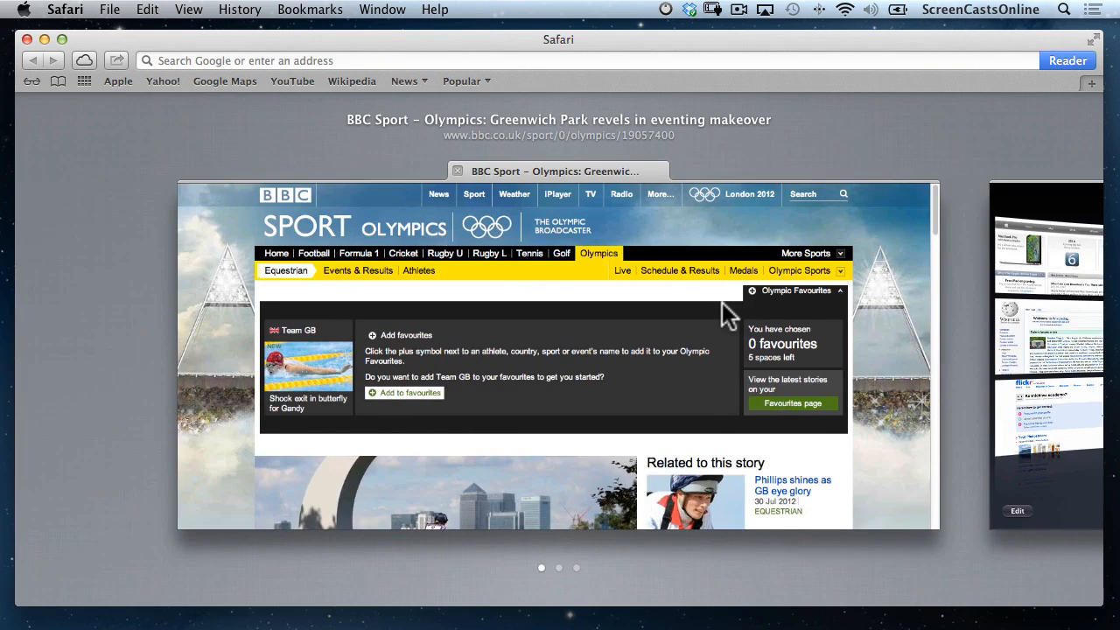
click(722, 301)
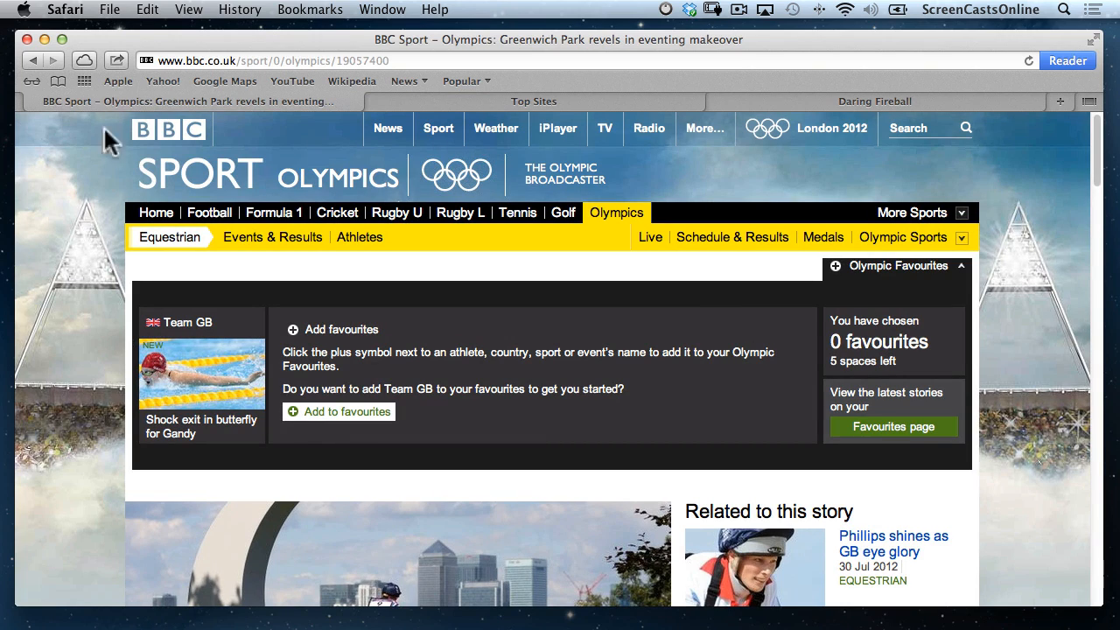
Glance at the Share menu, dismiss it, and show the Study Mac Pro's iCloud Tabs.
click(117, 61)
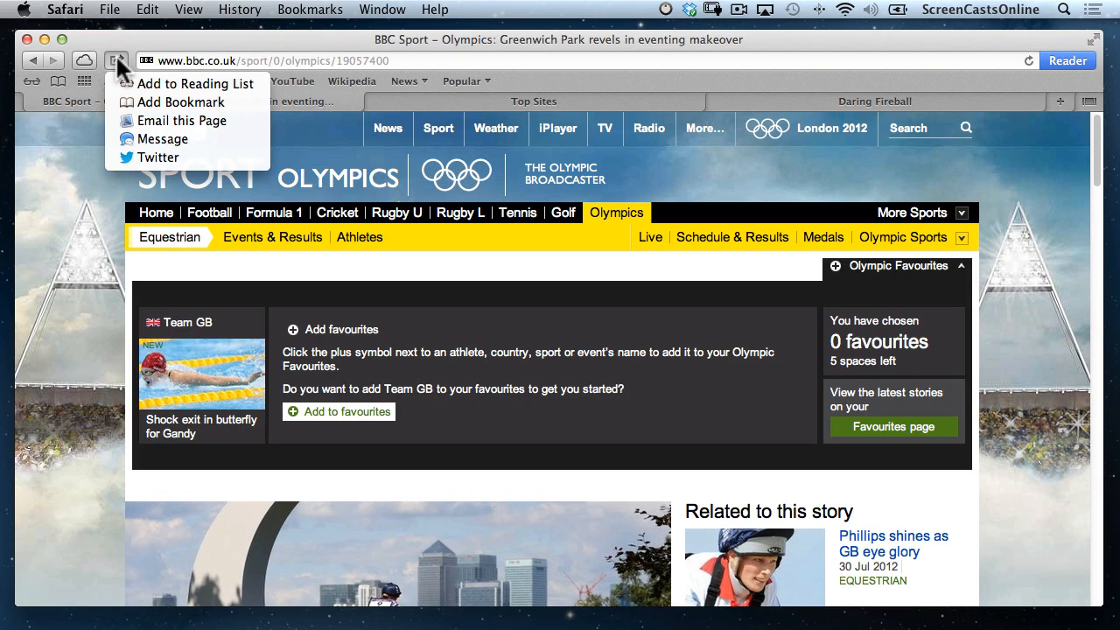
click(82, 168)
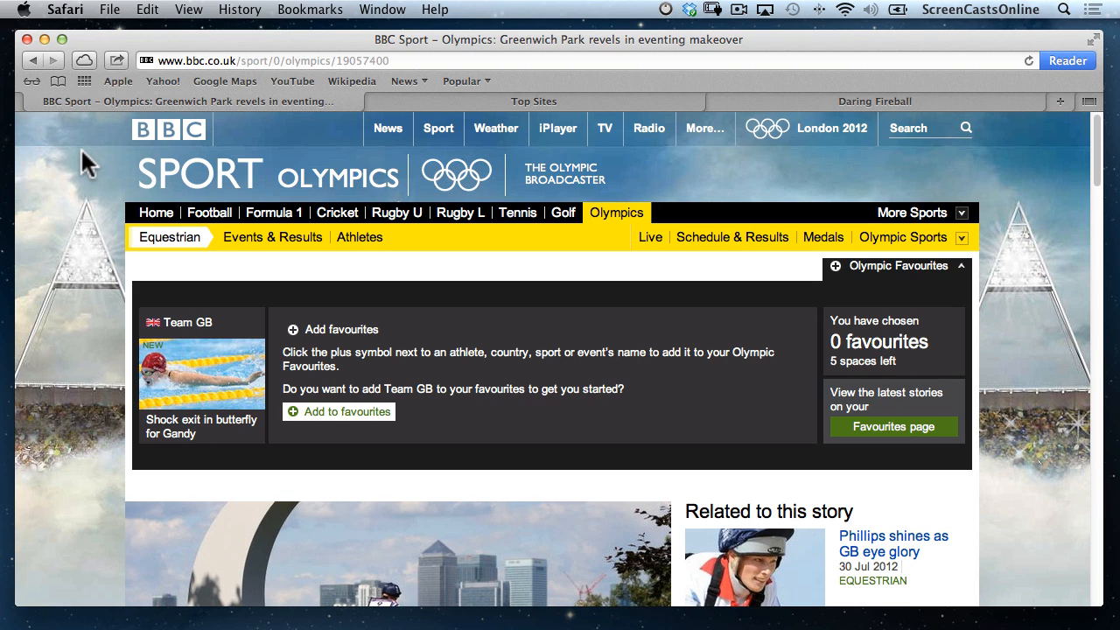
click(84, 61)
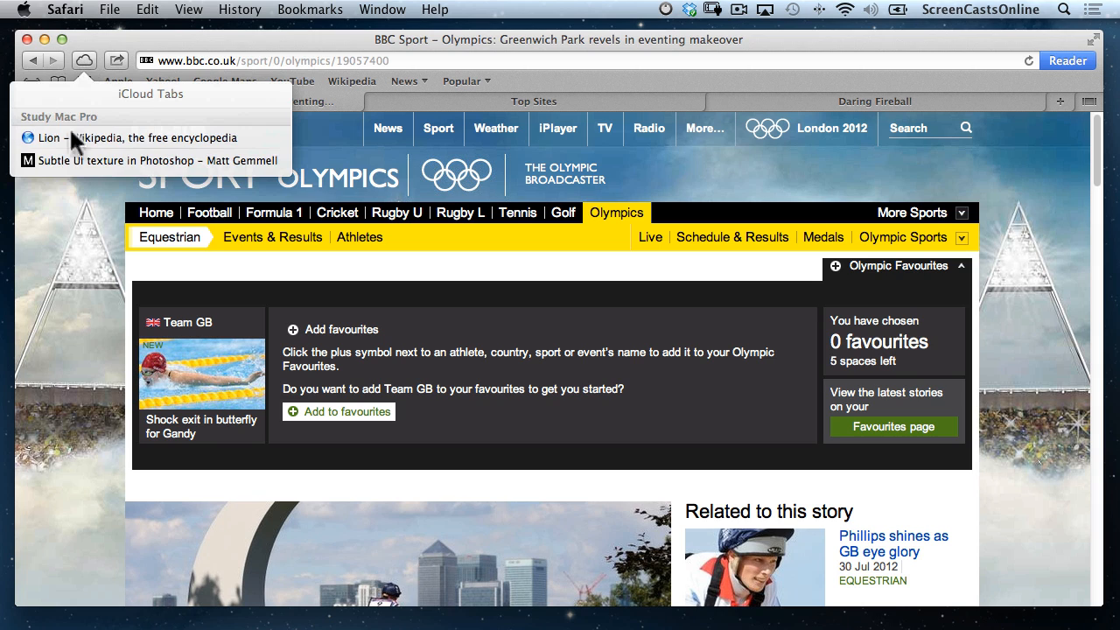
Open 'Subtle UI texture in Photoshop' from the iCloud Tabs list.
click(118, 159)
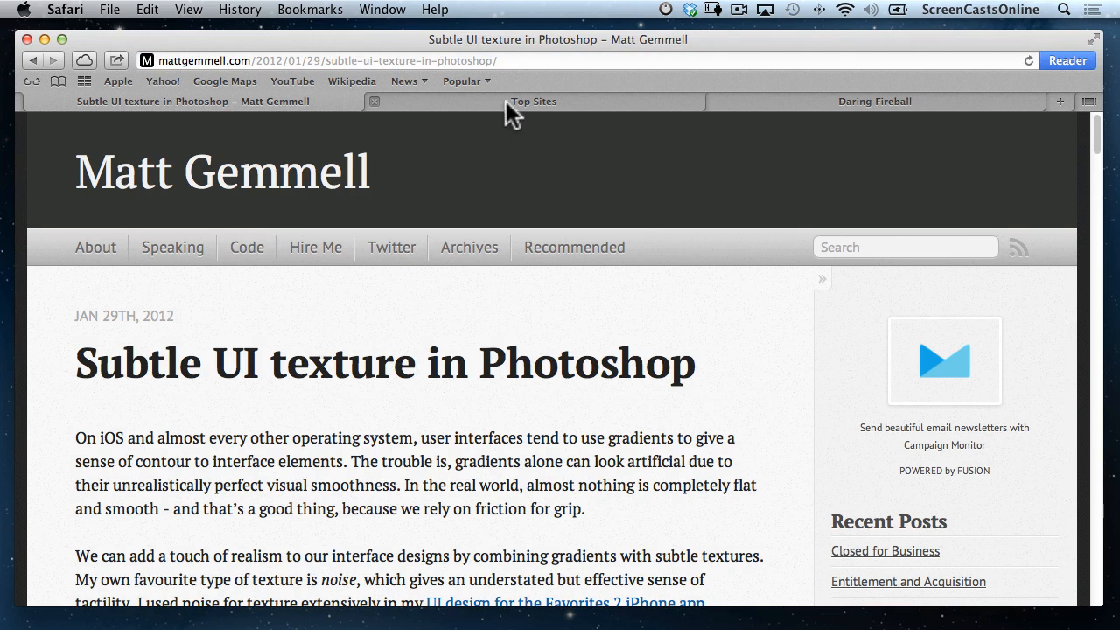
Close the Photoshop article tab and open BBC News's Q&A on empty Olympic seats.
click(33, 101)
click(403, 81)
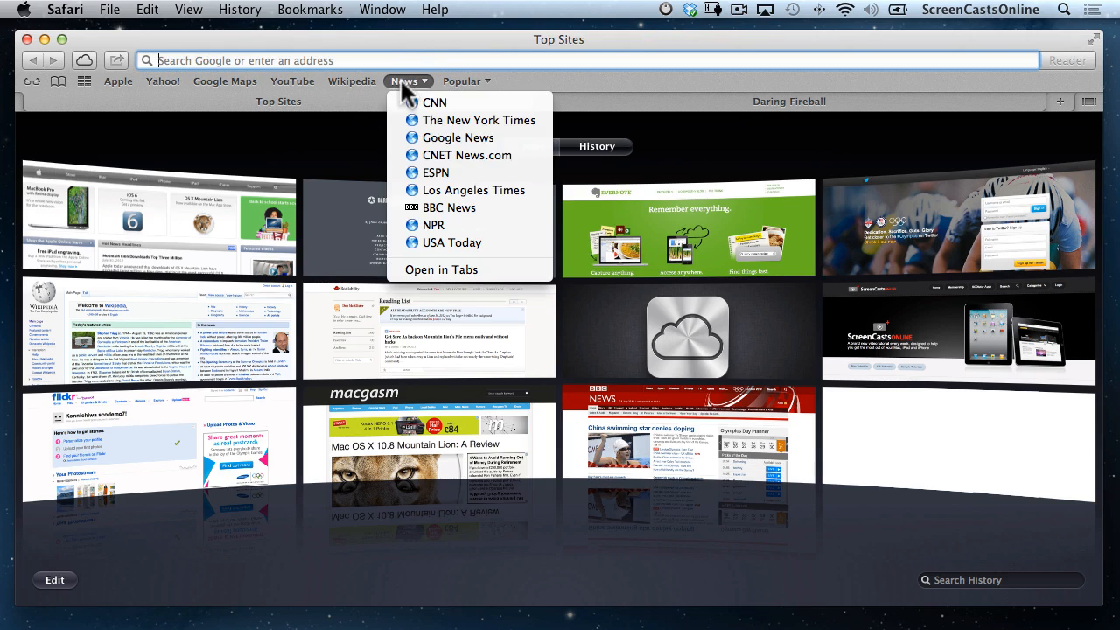
click(431, 206)
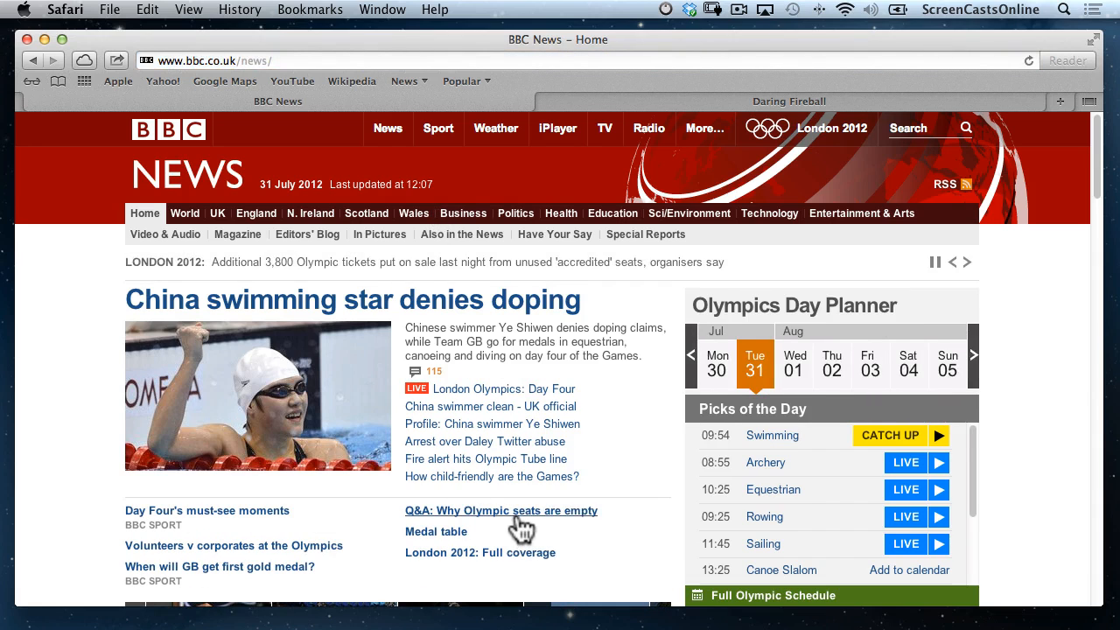
scroll(520, 530, down, 5)
scroll(521, 529, up, 4)
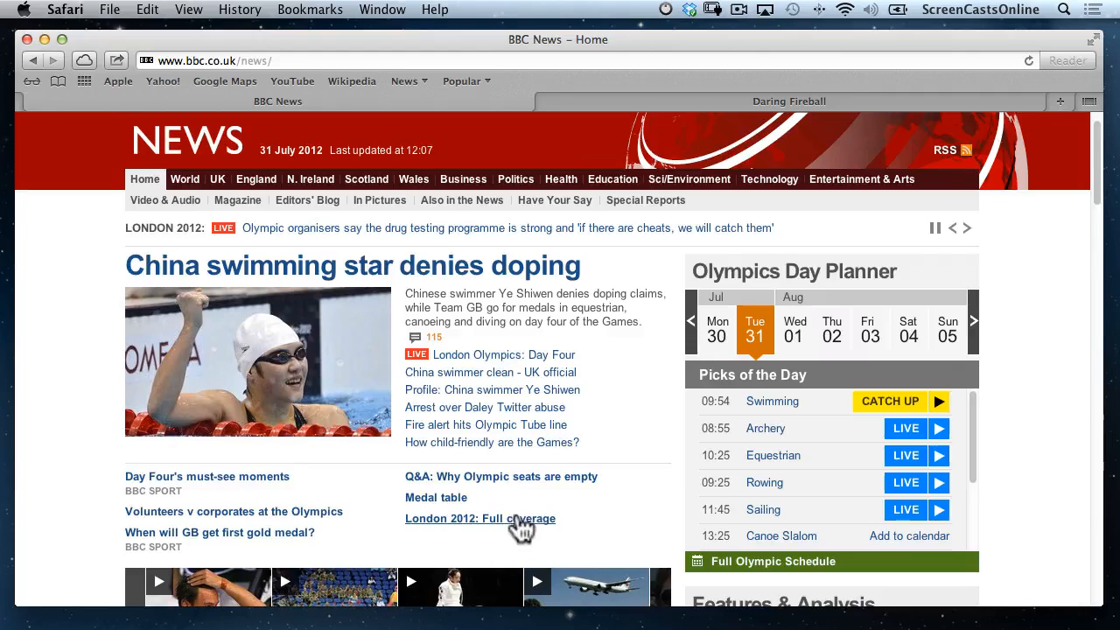
click(498, 476)
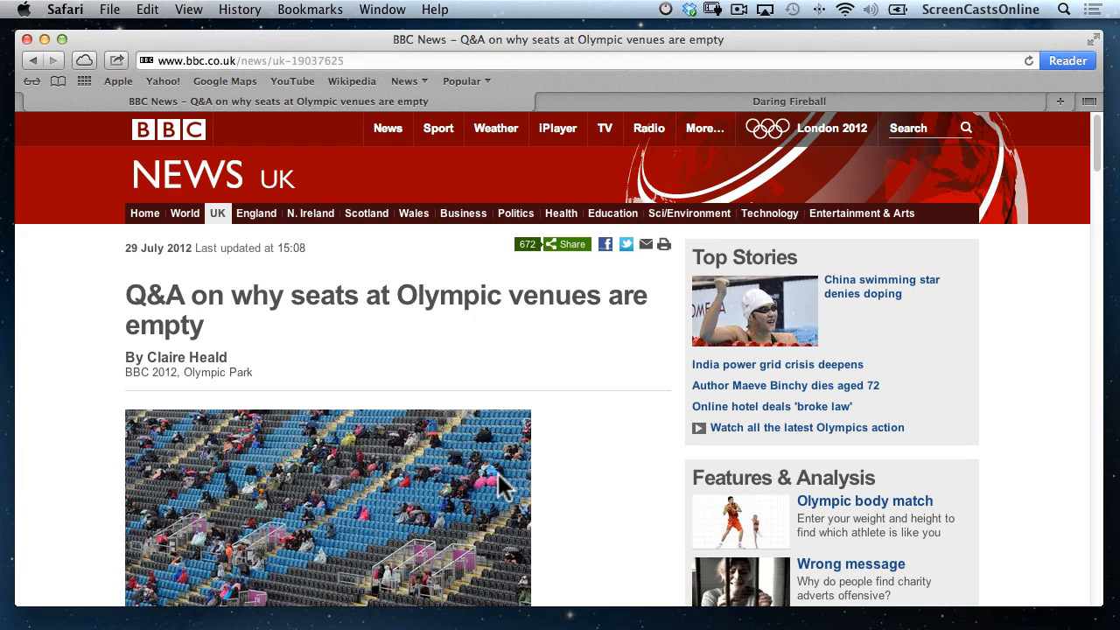
Open ScreenCastsOnline in a new tab, cycle through the tabs, and glance at iCloud Tabs.
key(super+t)
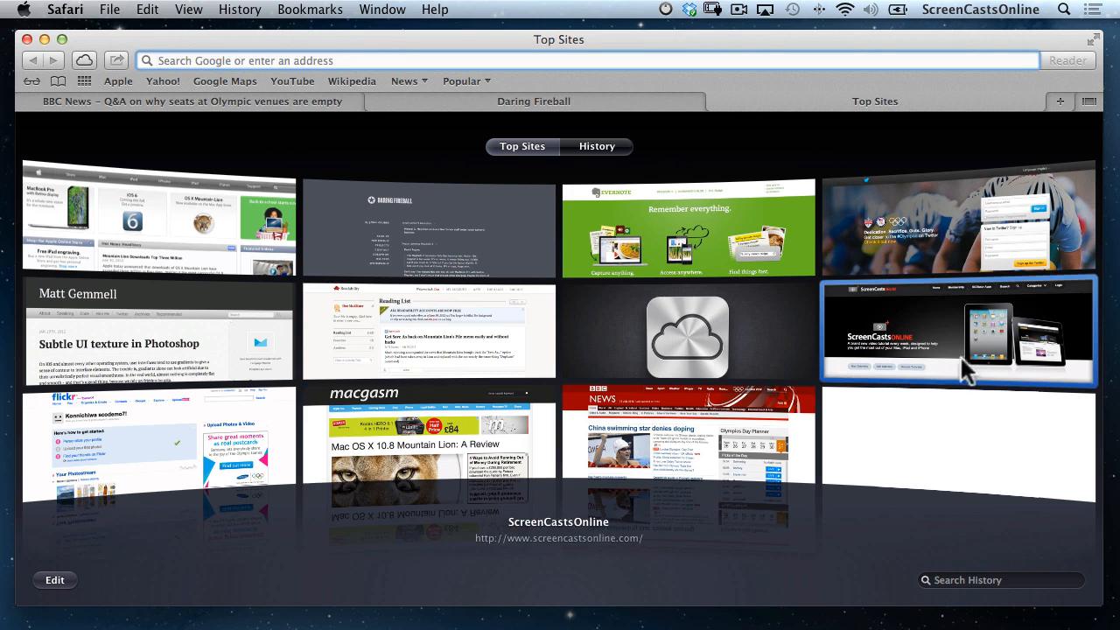
click(919, 359)
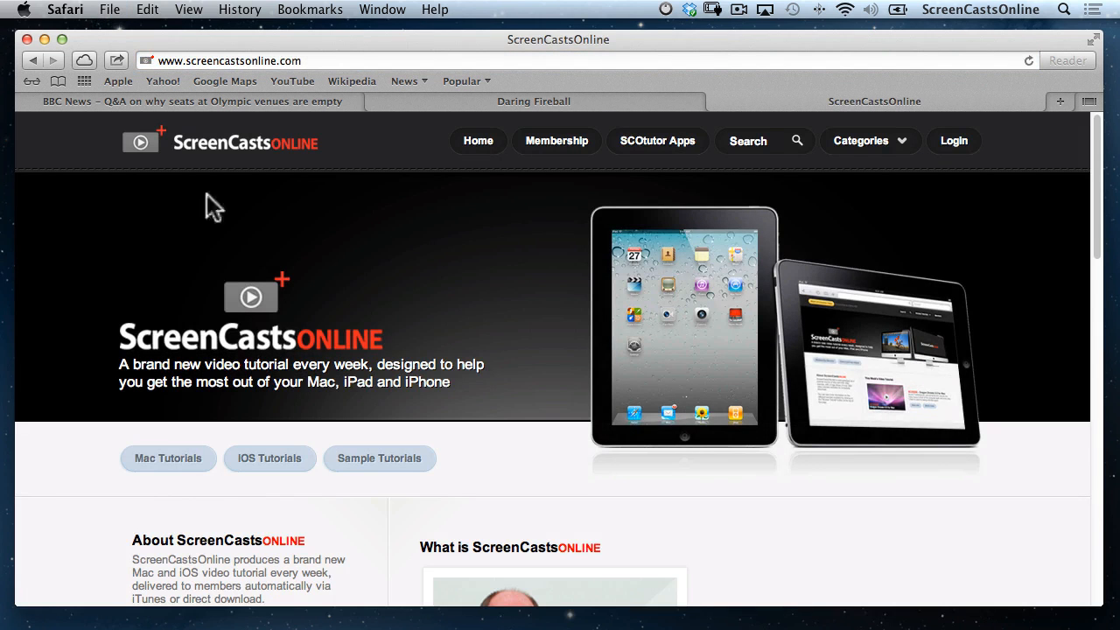
click(228, 105)
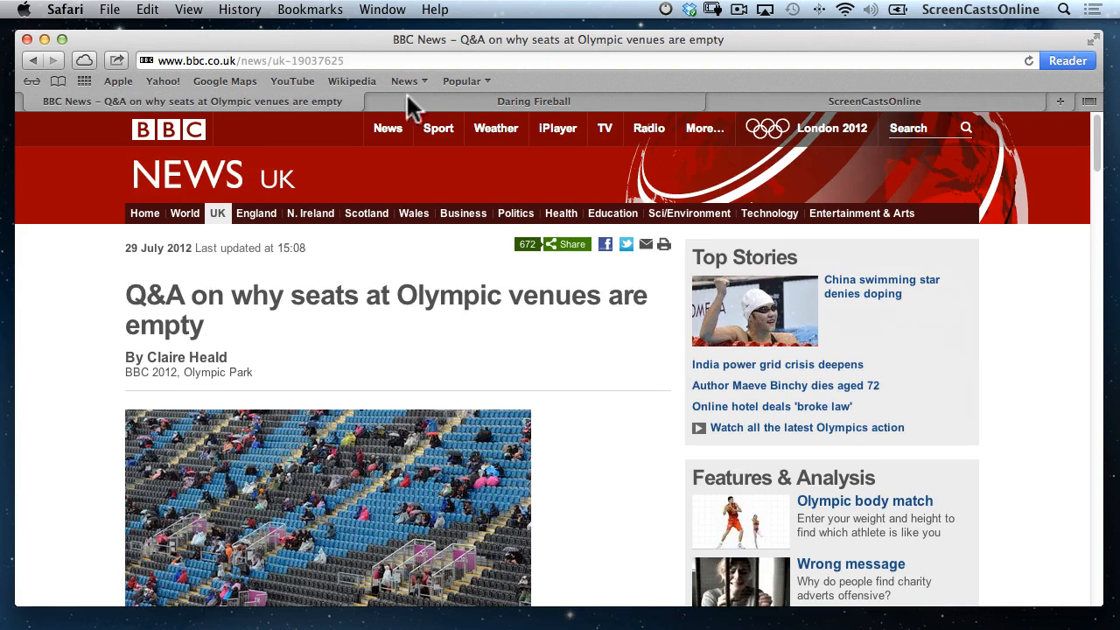
click(462, 100)
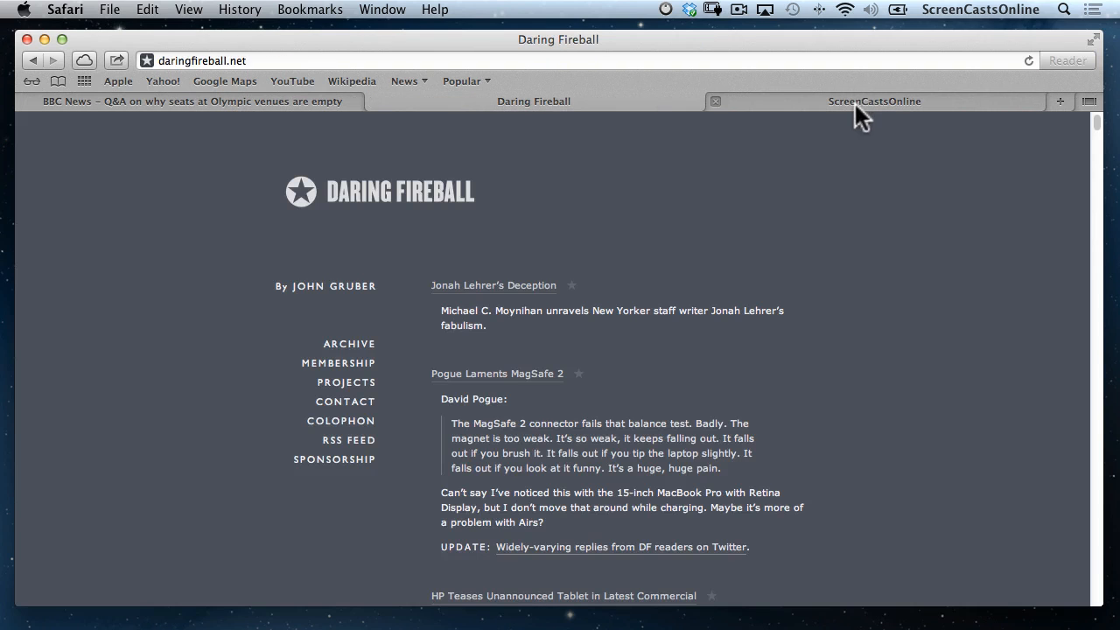
click(855, 103)
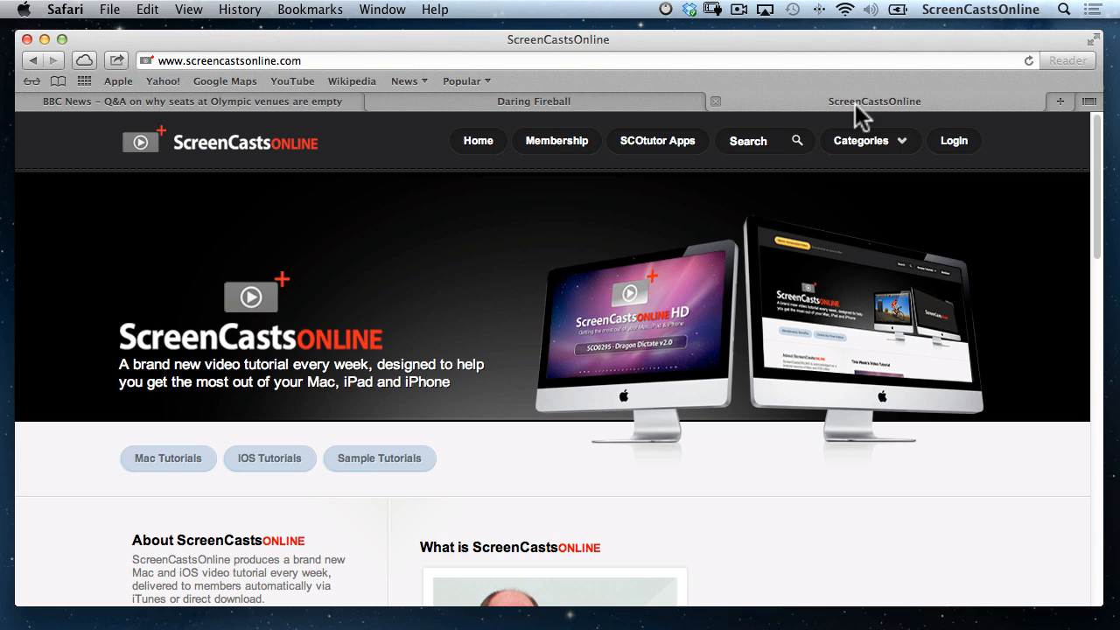
click(82, 61)
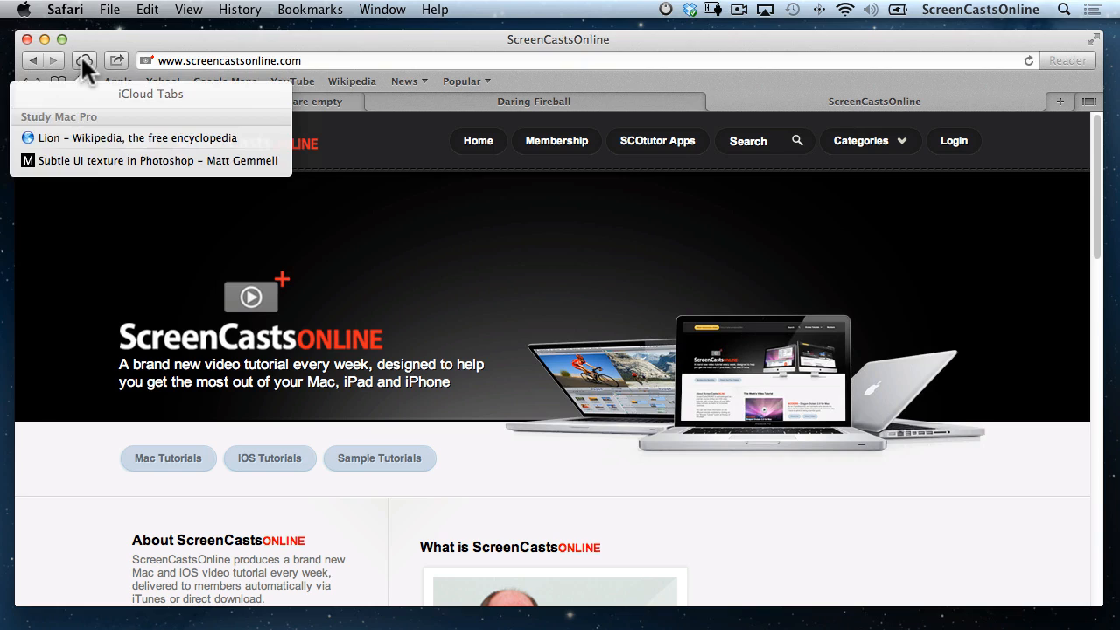
click(69, 228)
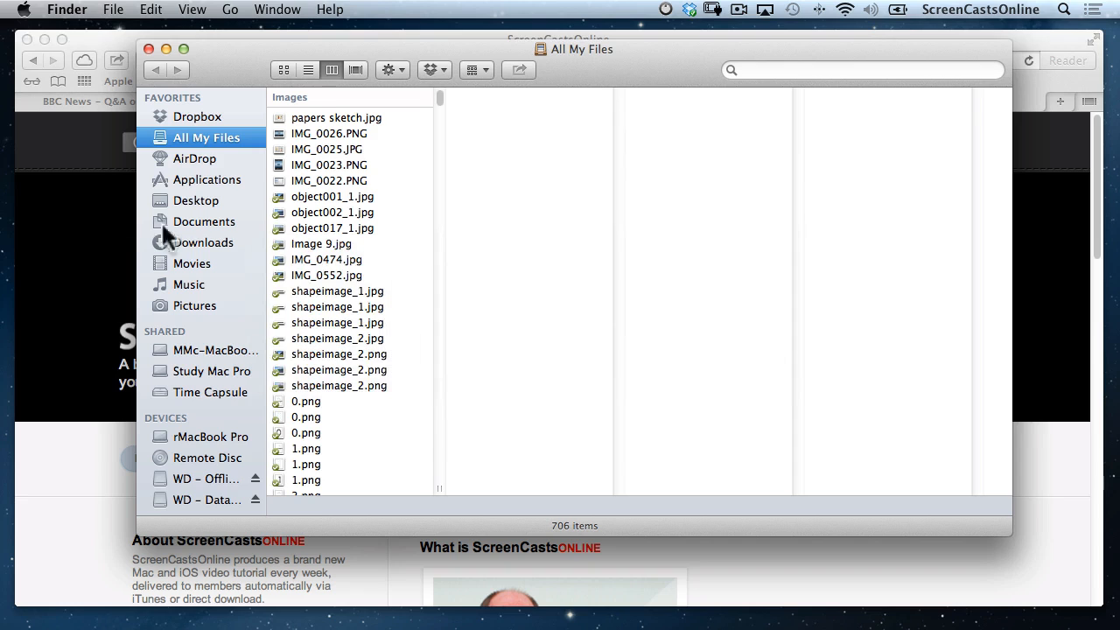
Share Study Mac Pro's screen from Finder's Shared sidebar, choosing Share Display.
click(206, 368)
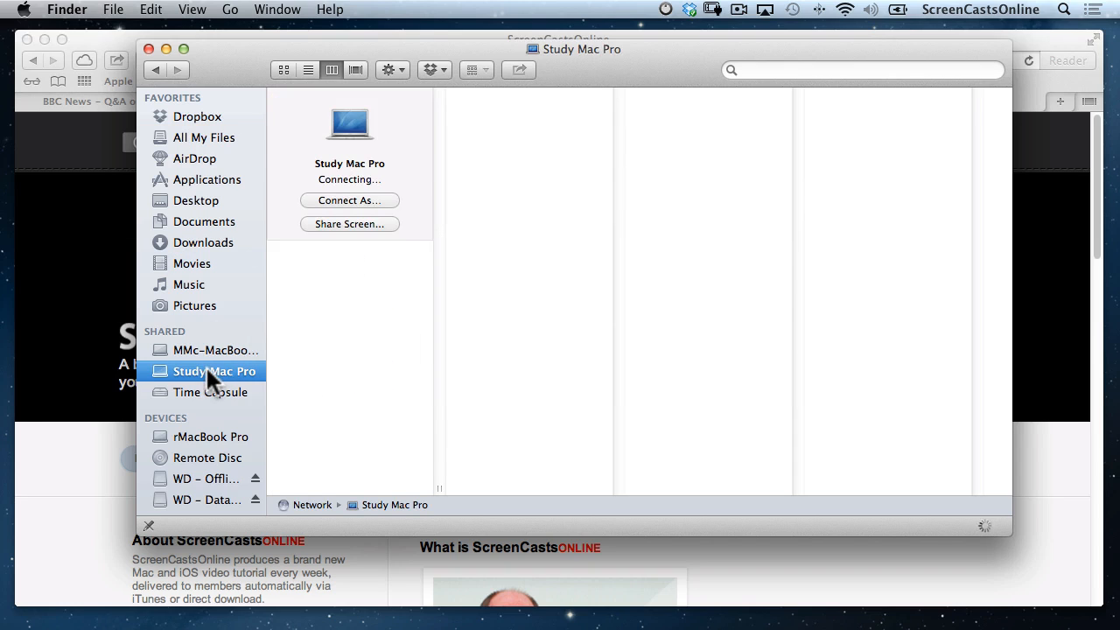
click(361, 224)
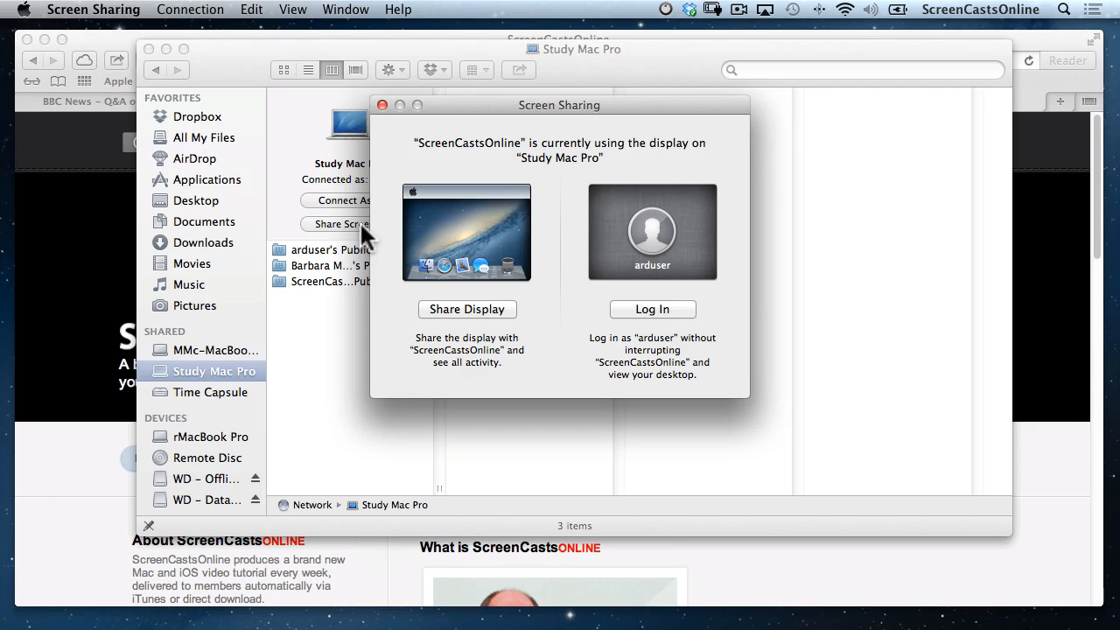
click(447, 301)
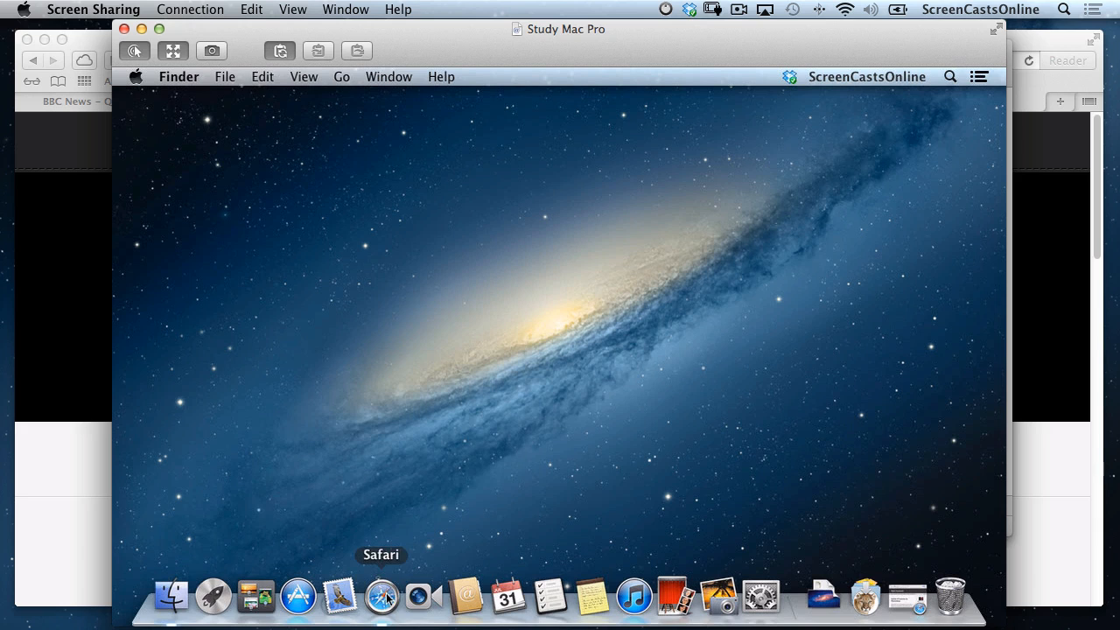
Restore the remote Safari window and look at its Lion Wikipedia and Photoshop texture tabs.
click(909, 599)
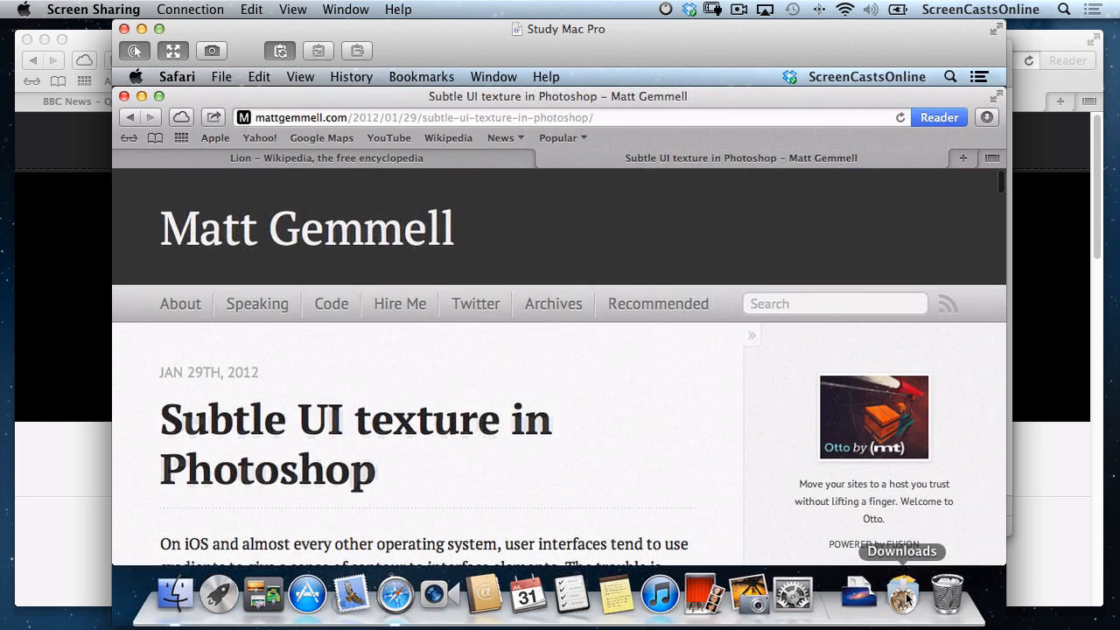
click(430, 158)
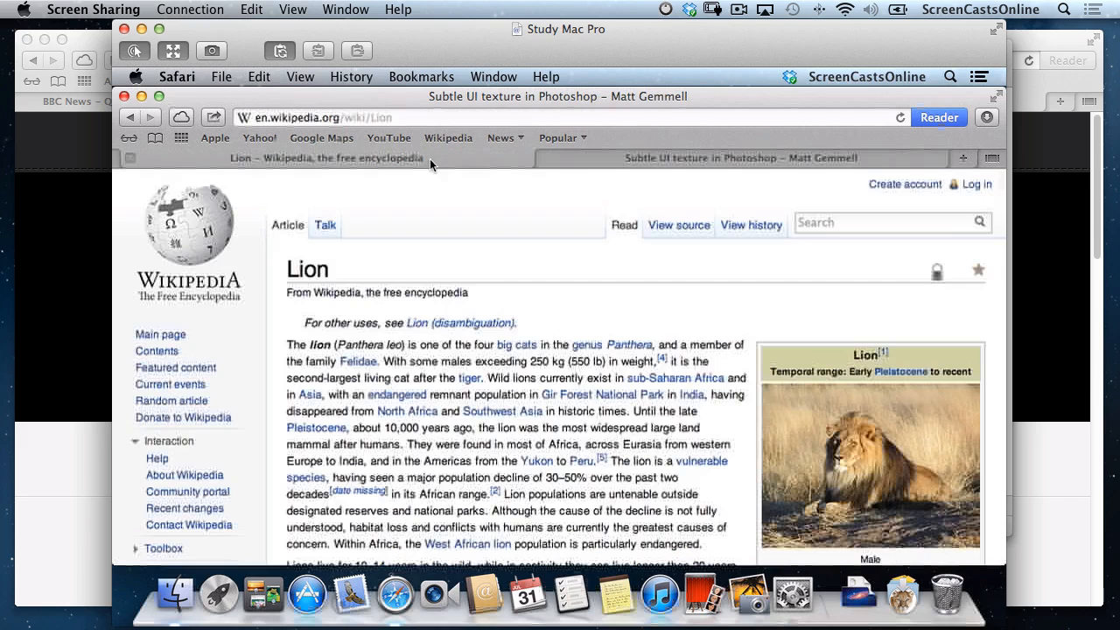
click(687, 160)
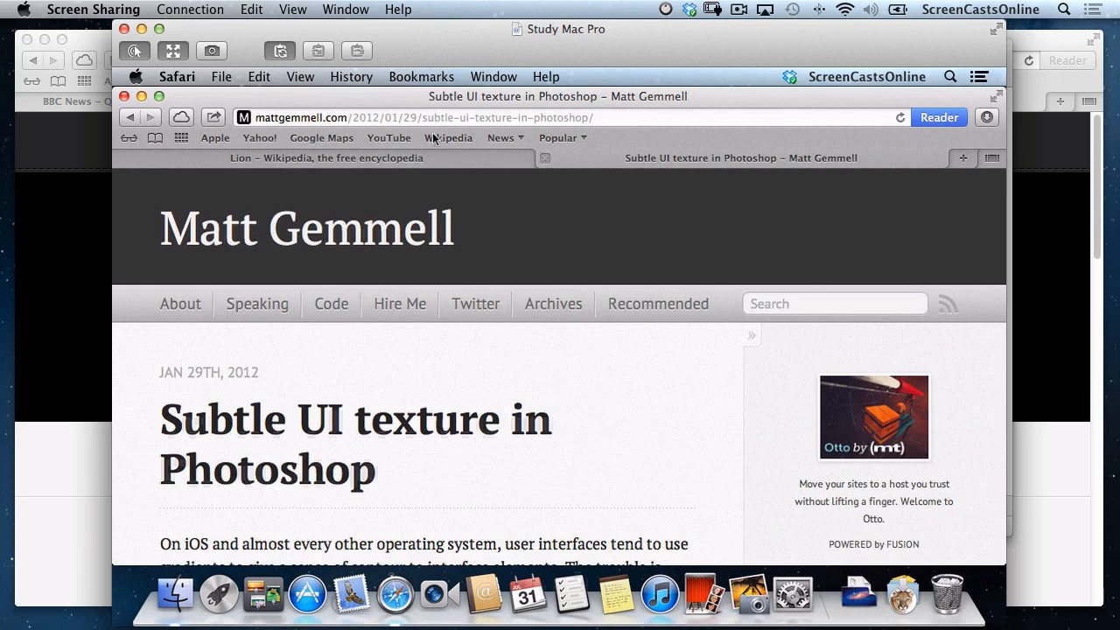
Open the BBC Olympic-seats article from the MacBook's iCloud Tabs, then minimize Screen Sharing.
click(181, 119)
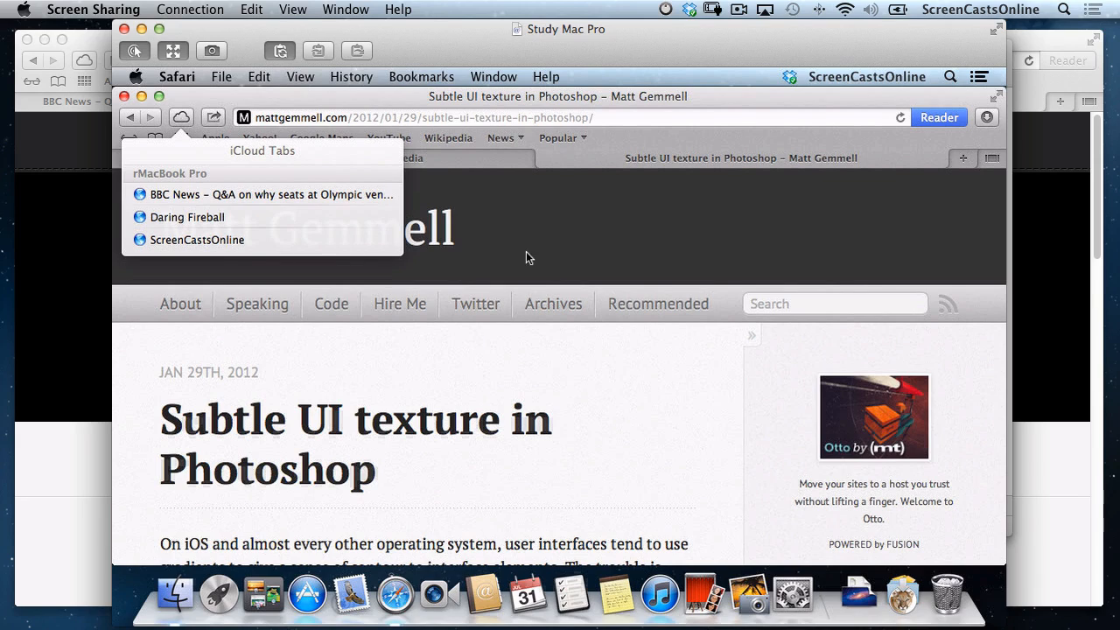
click(263, 199)
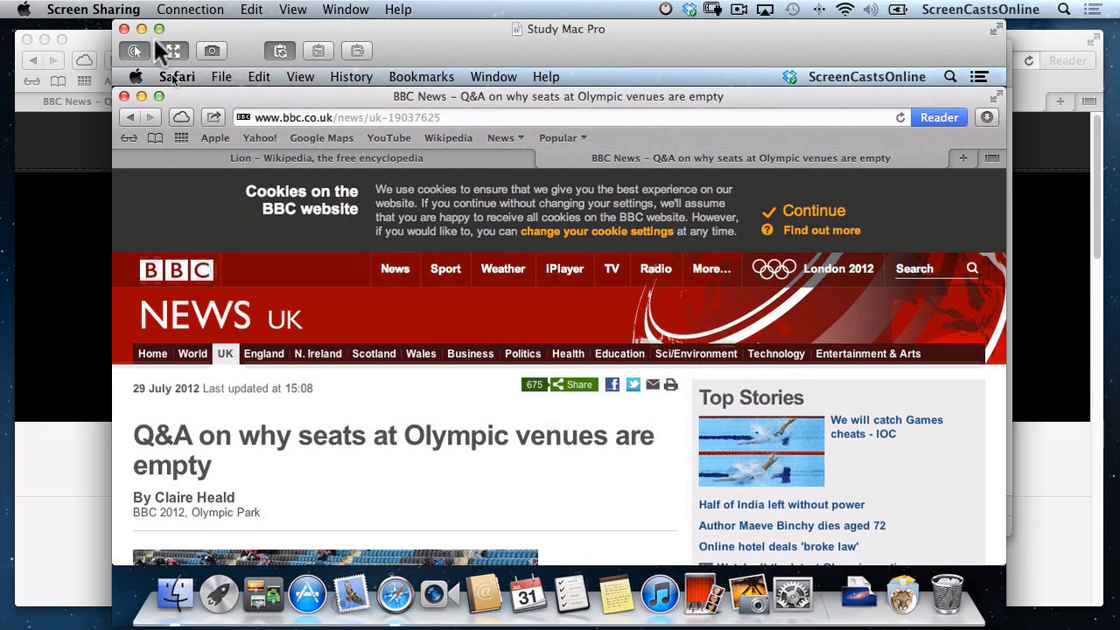
click(141, 28)
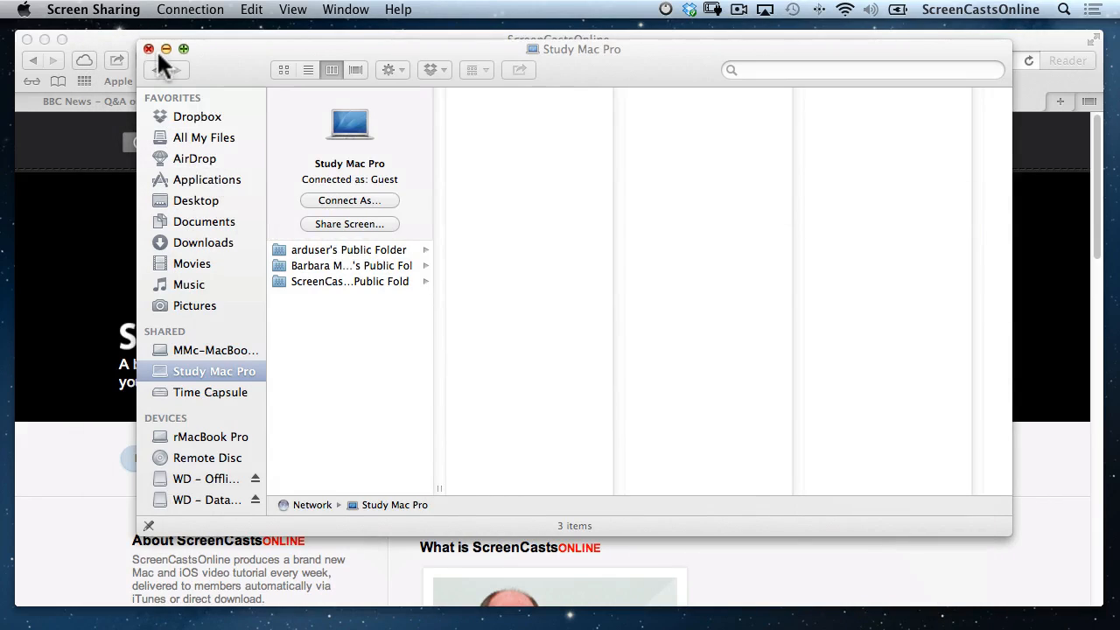
Close the Study Mac Pro Finder window and add the Pogue MagSafe 2 post to Reading List.
click(149, 49)
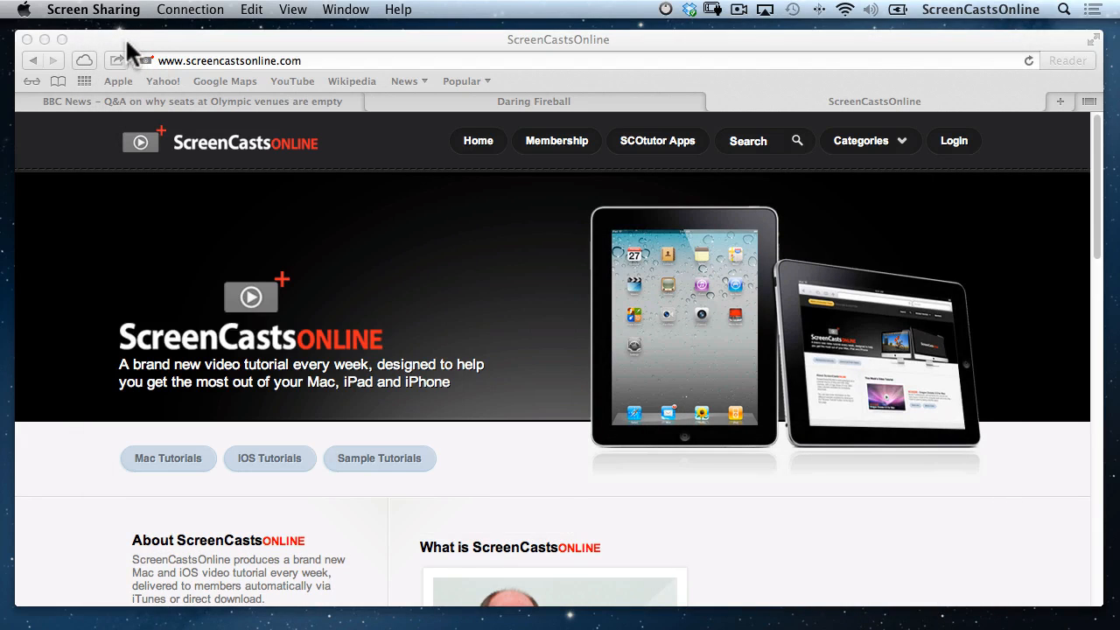
click(30, 79)
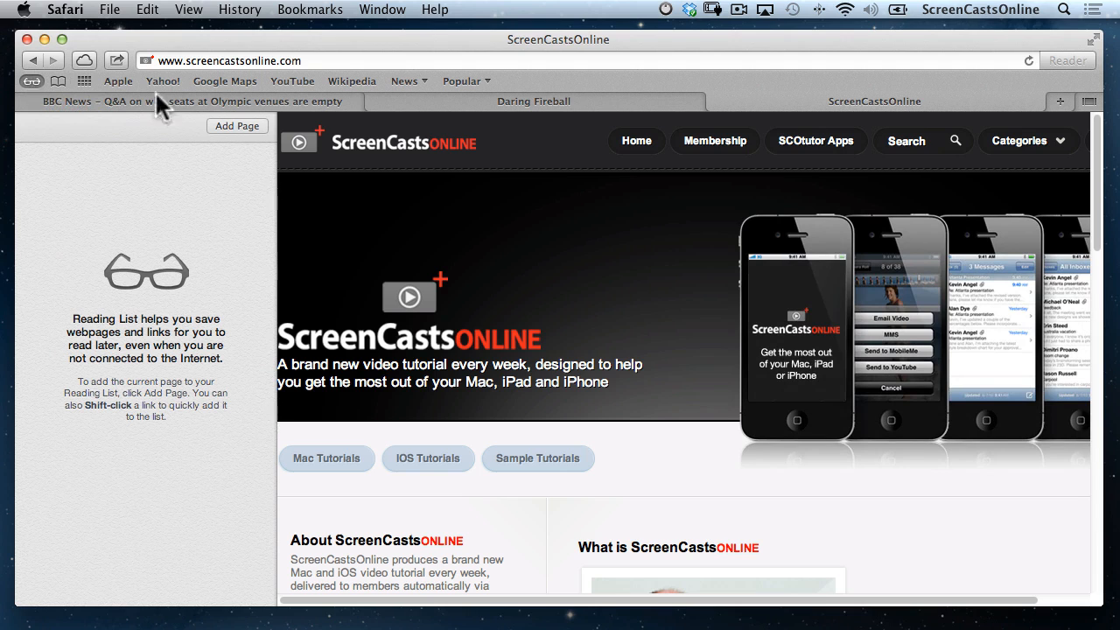
click(448, 103)
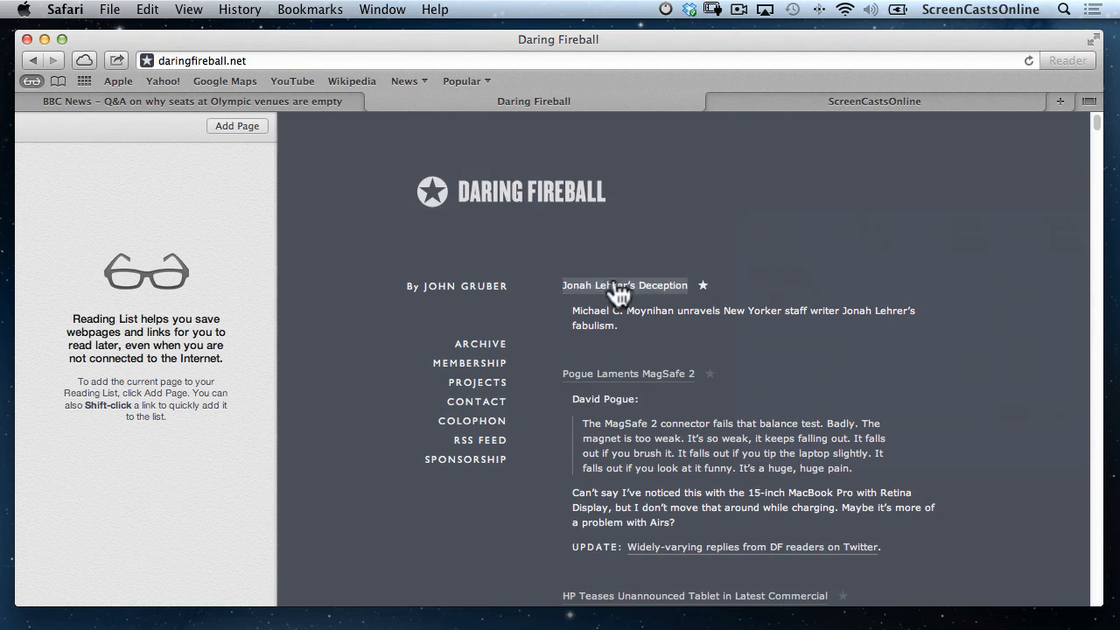
click(632, 374)
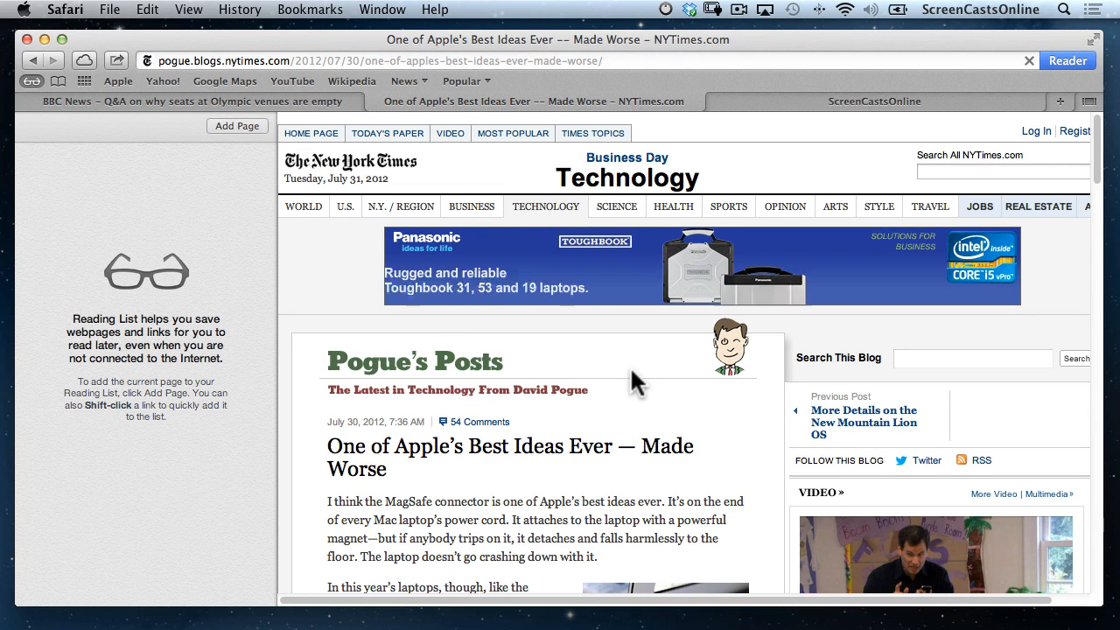
click(233, 125)
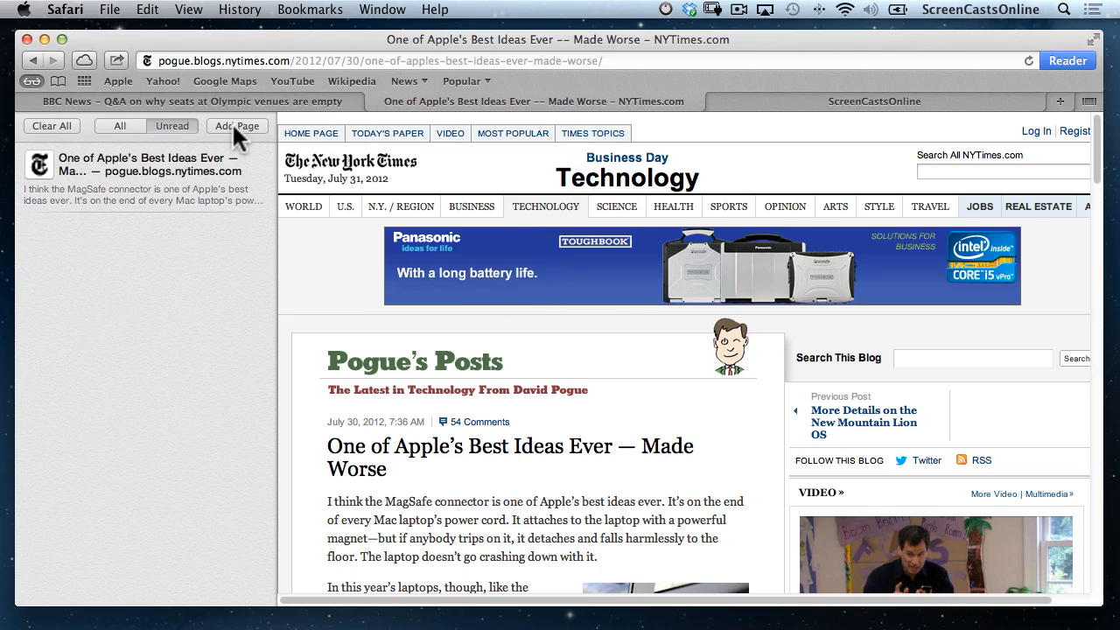
Add the BBC India power-cut story to the Reading List, then minimize Safari.
click(234, 103)
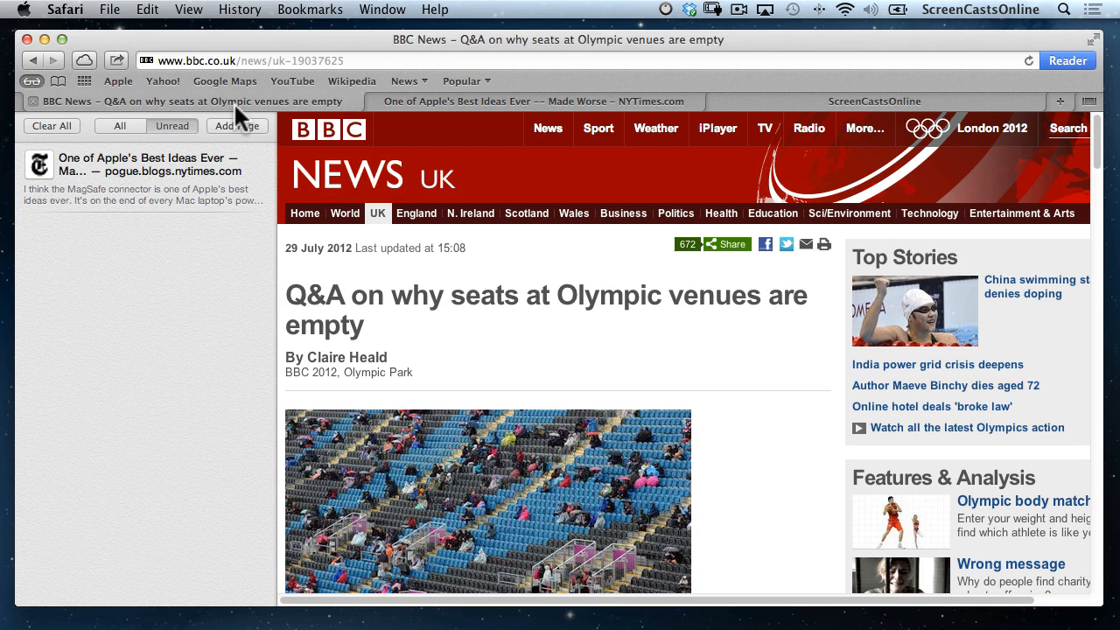
click(866, 365)
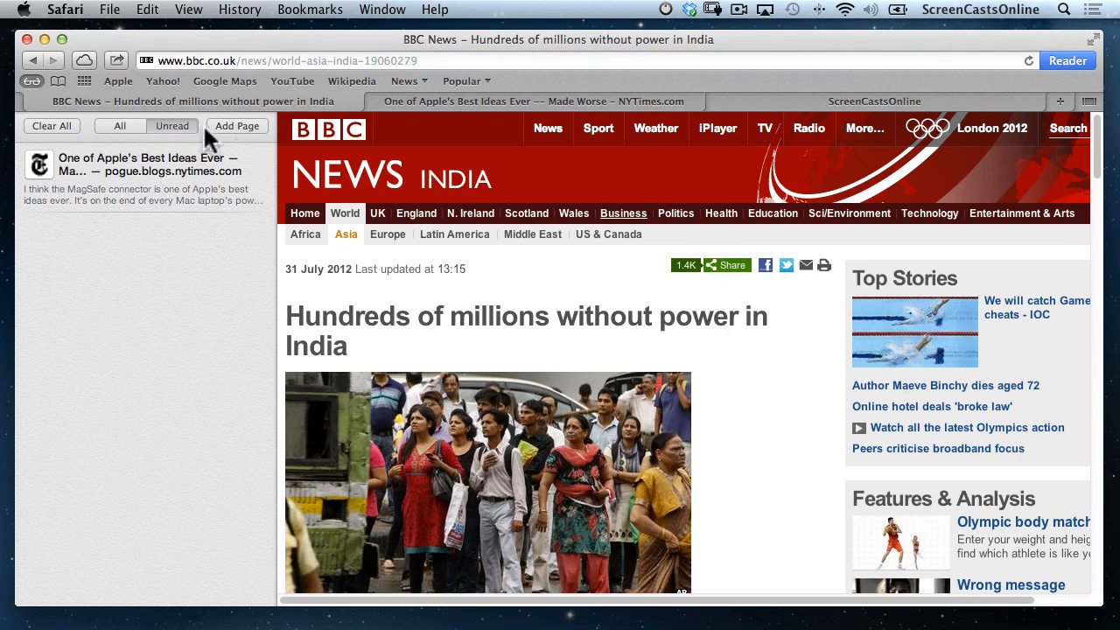
click(237, 126)
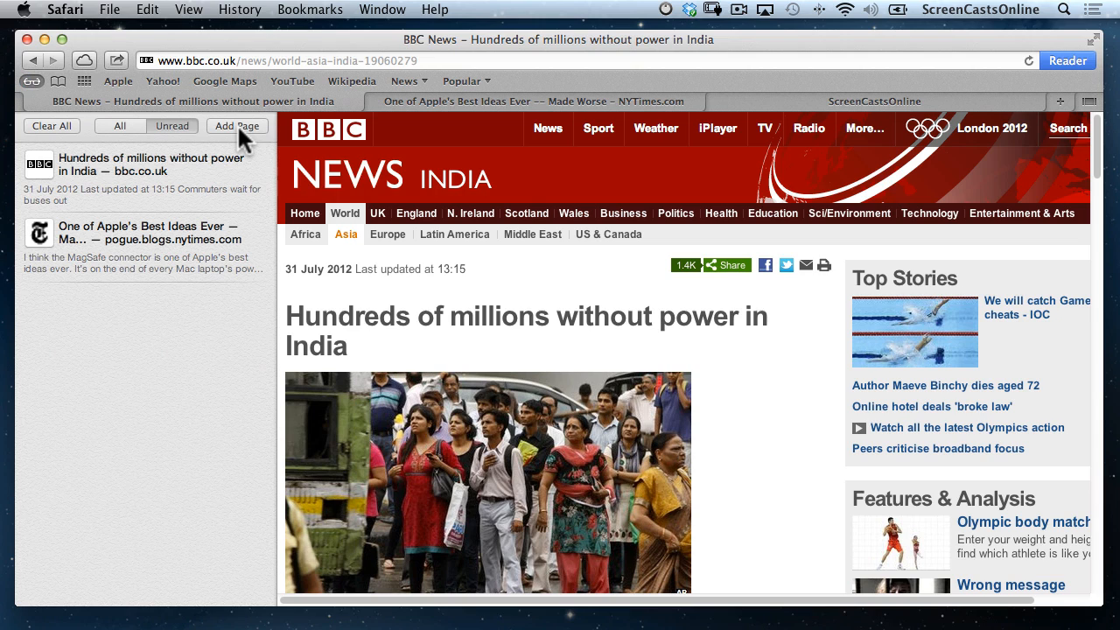
click(45, 38)
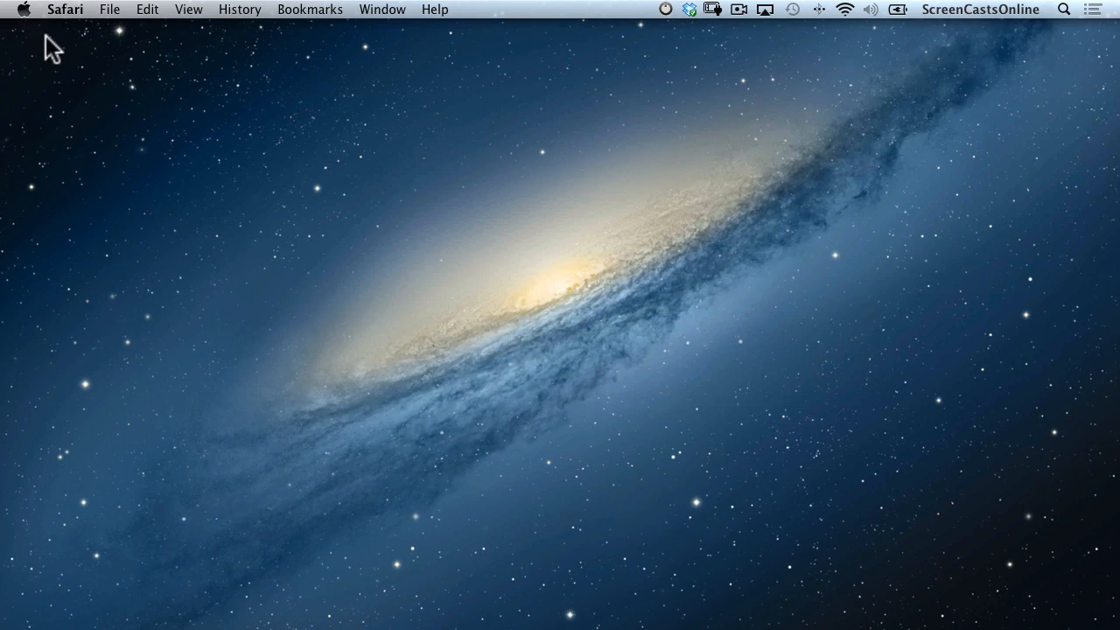
On the remote Mac, add BBC News – Home to Safari's Reading List, then close the session.
key(super+Tab)
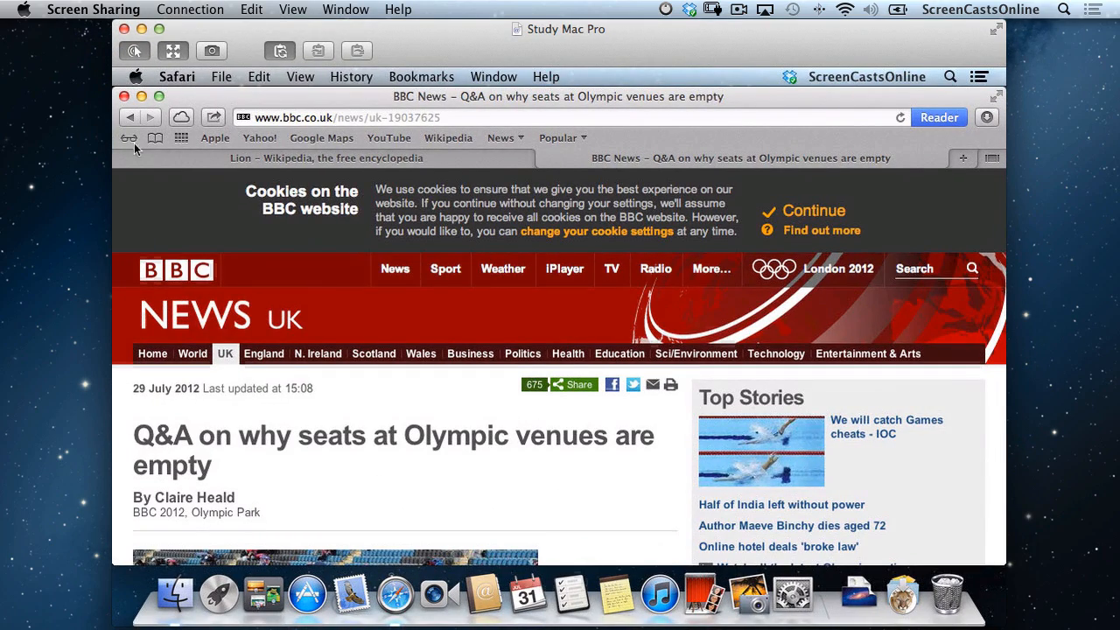
click(128, 138)
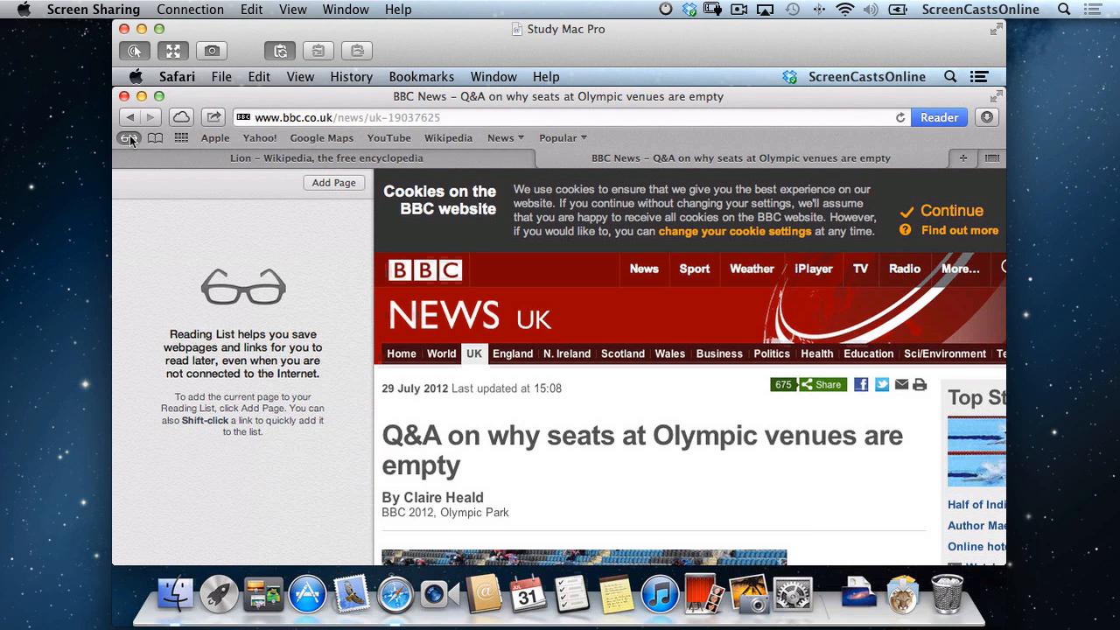
click(644, 269)
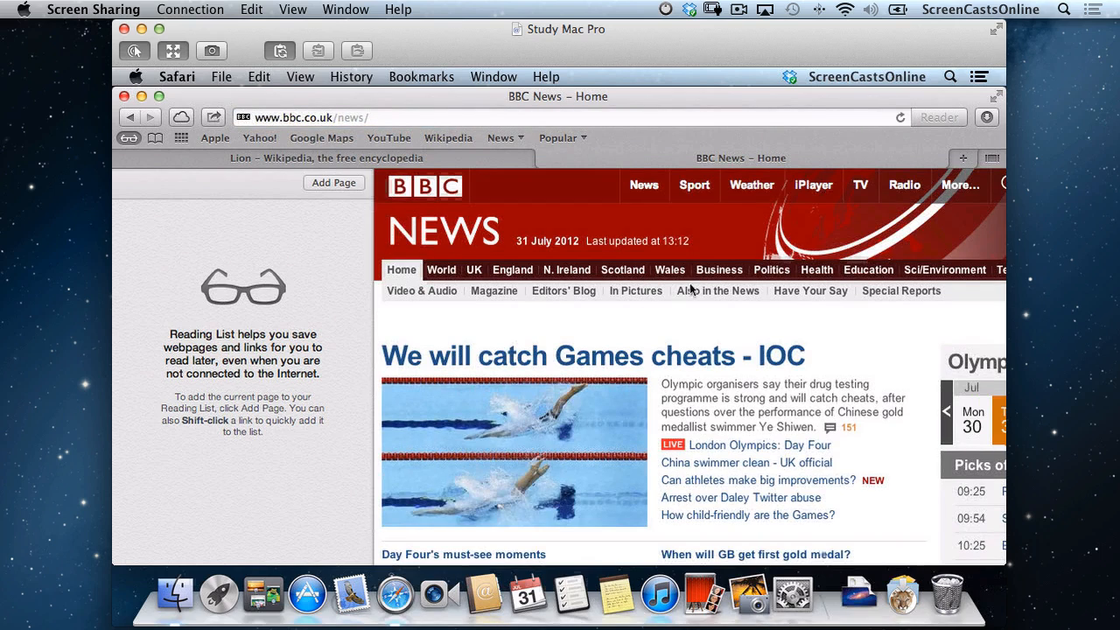
click(327, 183)
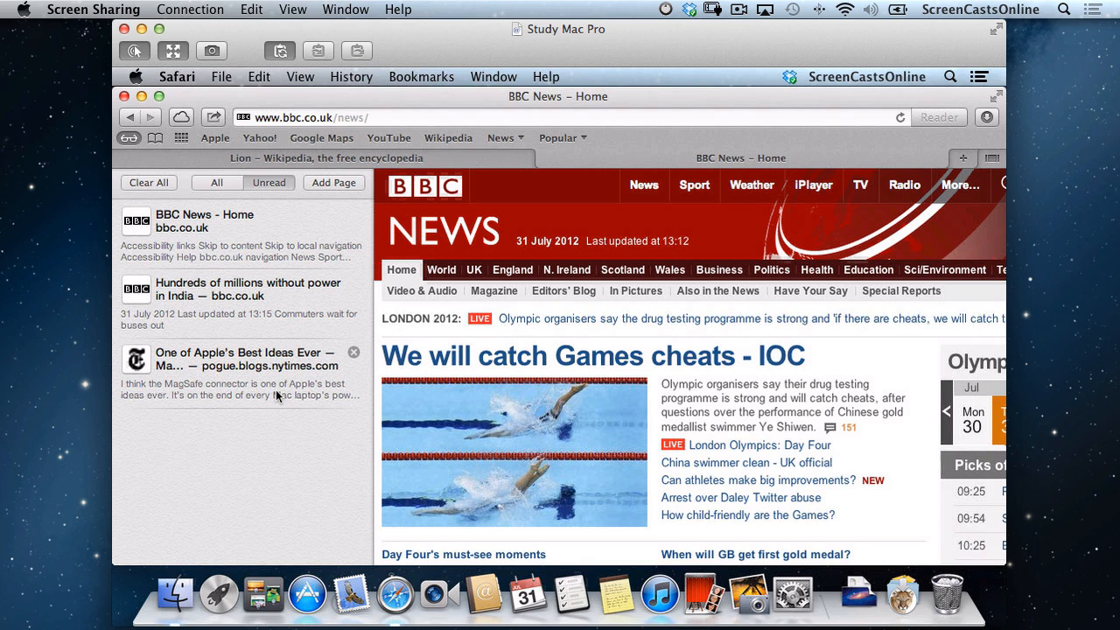
click(123, 29)
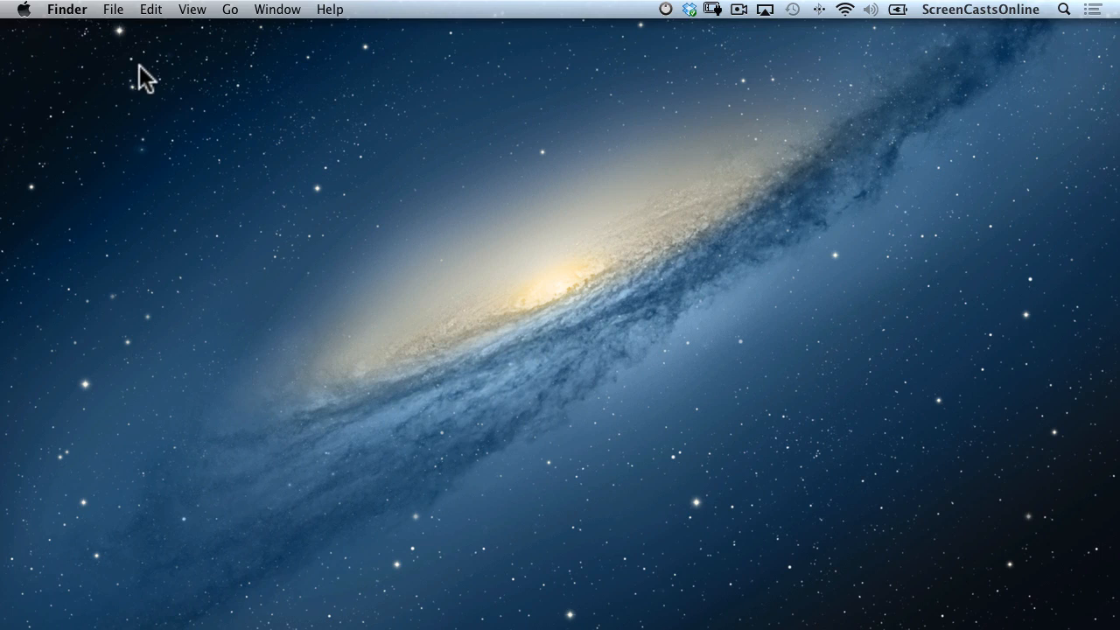
Back in Safari, hide the Reading List and load the BBC News home page.
key(super+Tab)
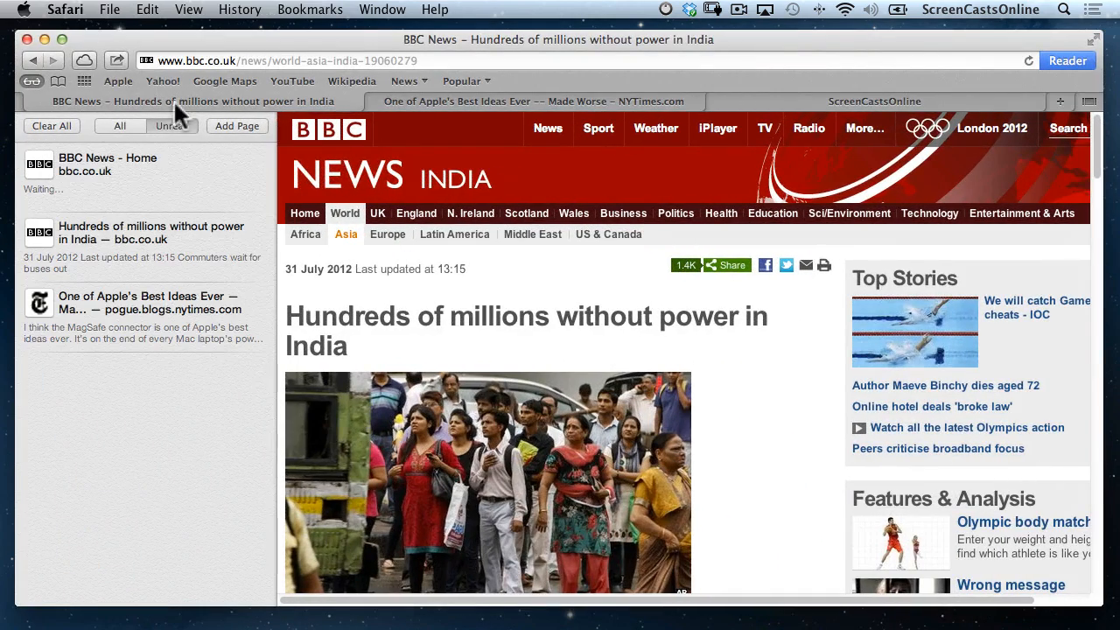
click(31, 80)
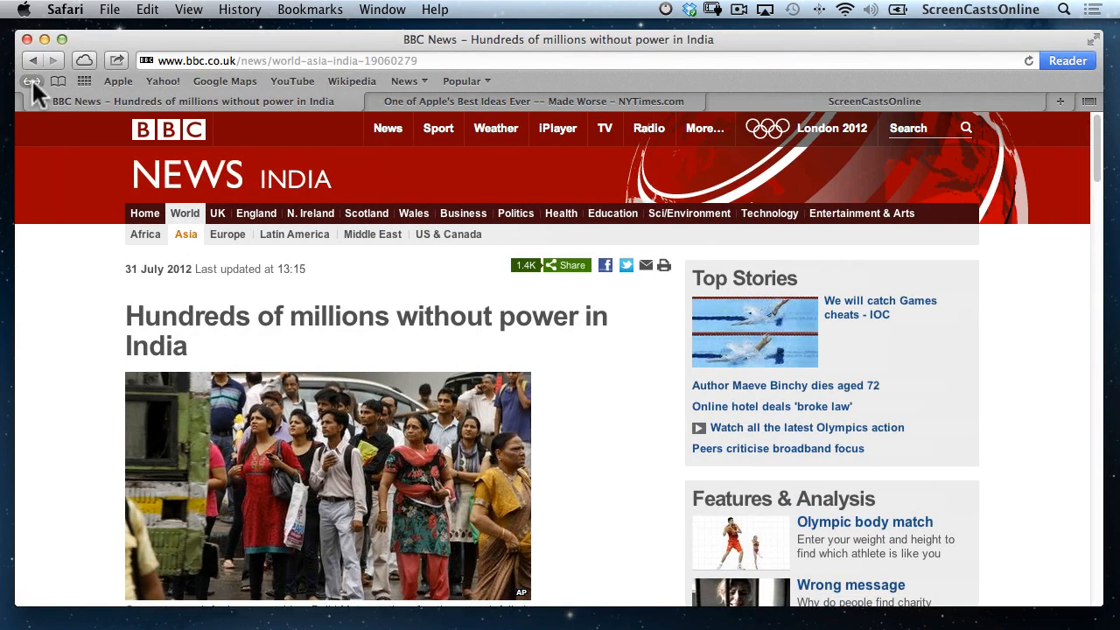
click(147, 217)
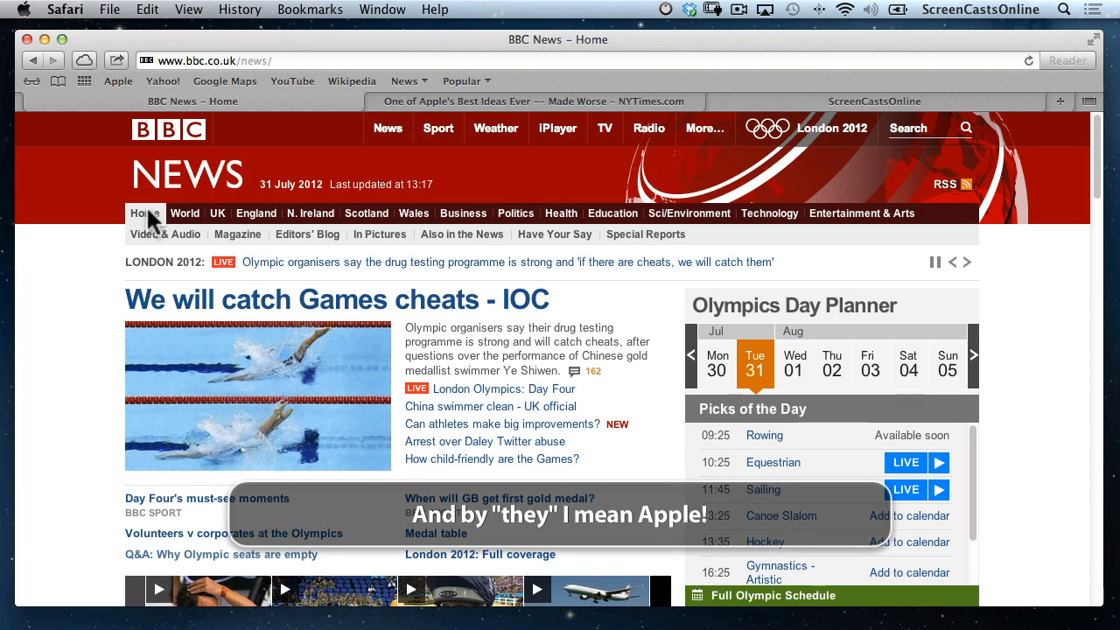
click(67, 12)
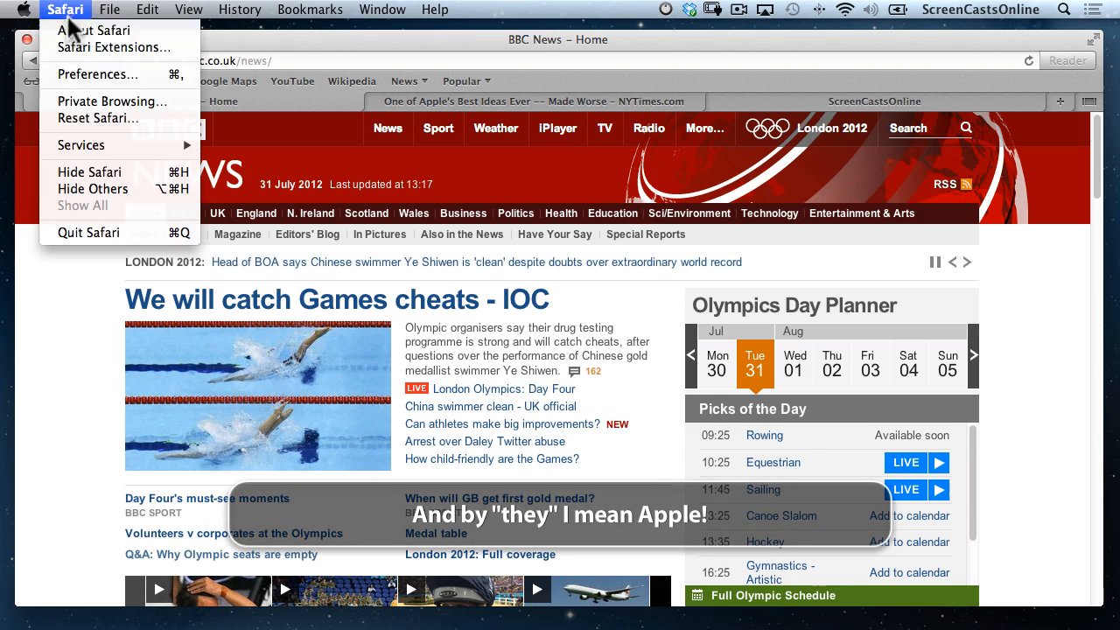
Turn off AutoFill for user names and passwords, then view the empty saved-passwords list.
click(73, 71)
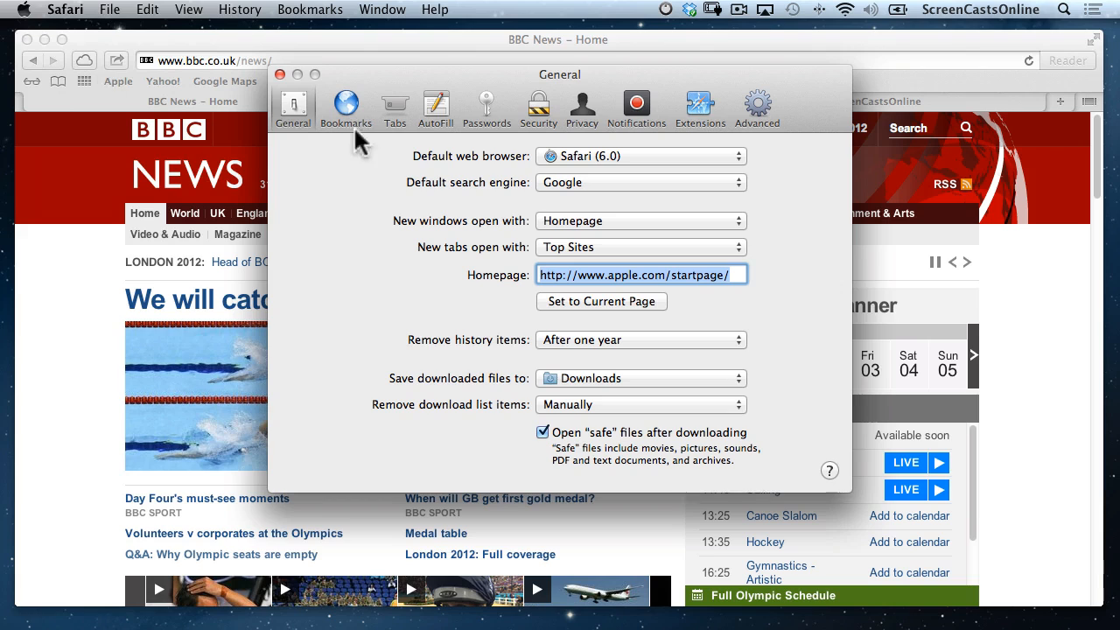
click(441, 101)
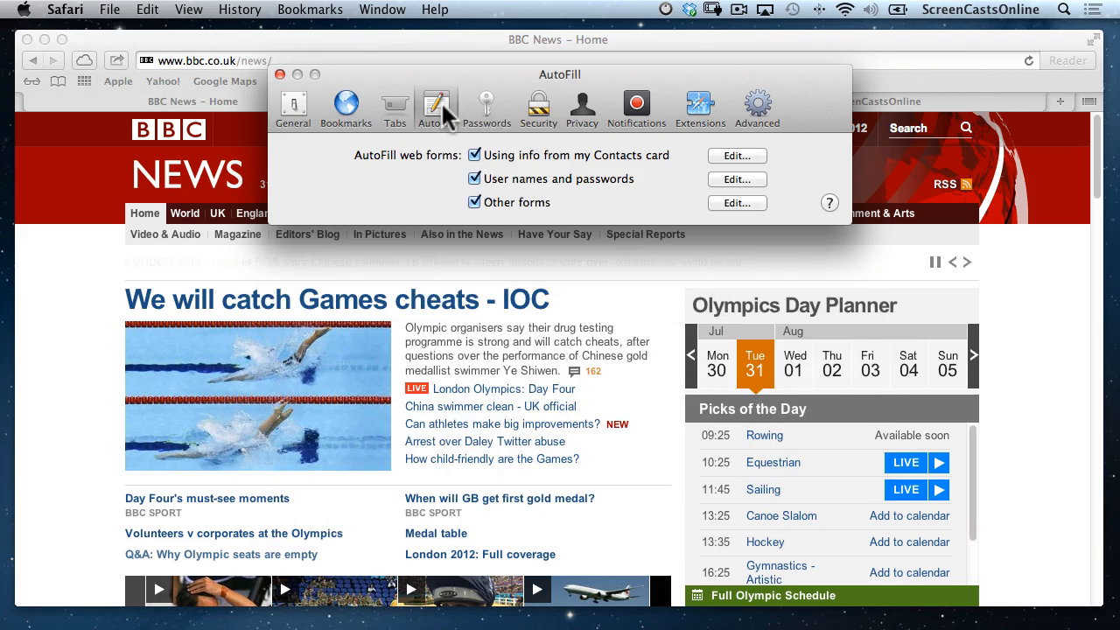
click(475, 179)
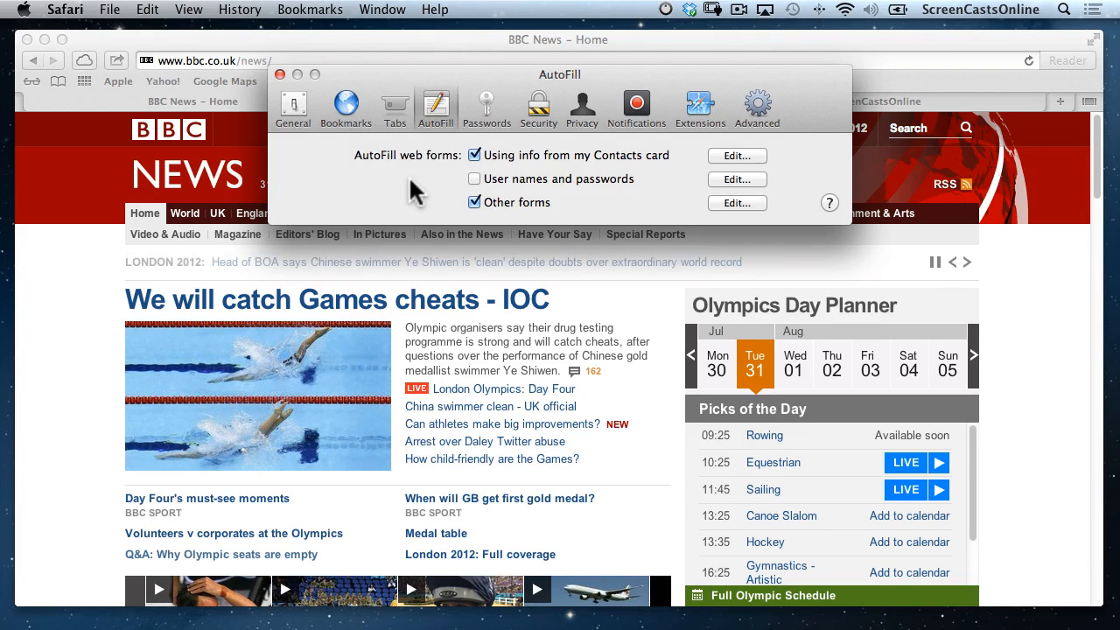
click(484, 106)
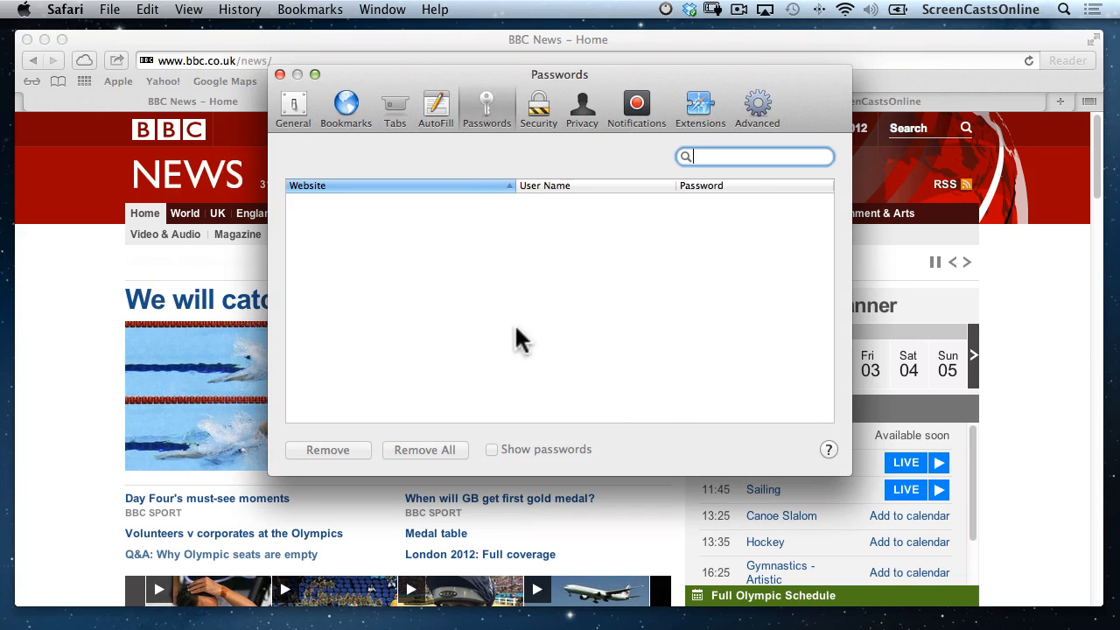
Look through Safari's Security, Privacy and Notifications preference panes.
click(541, 107)
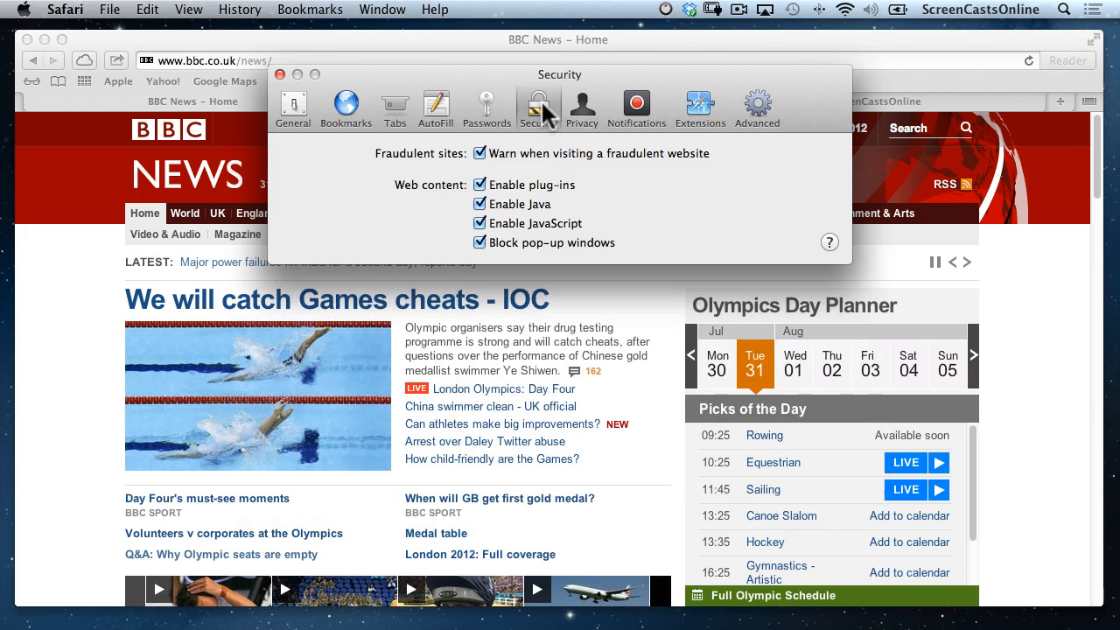
click(581, 109)
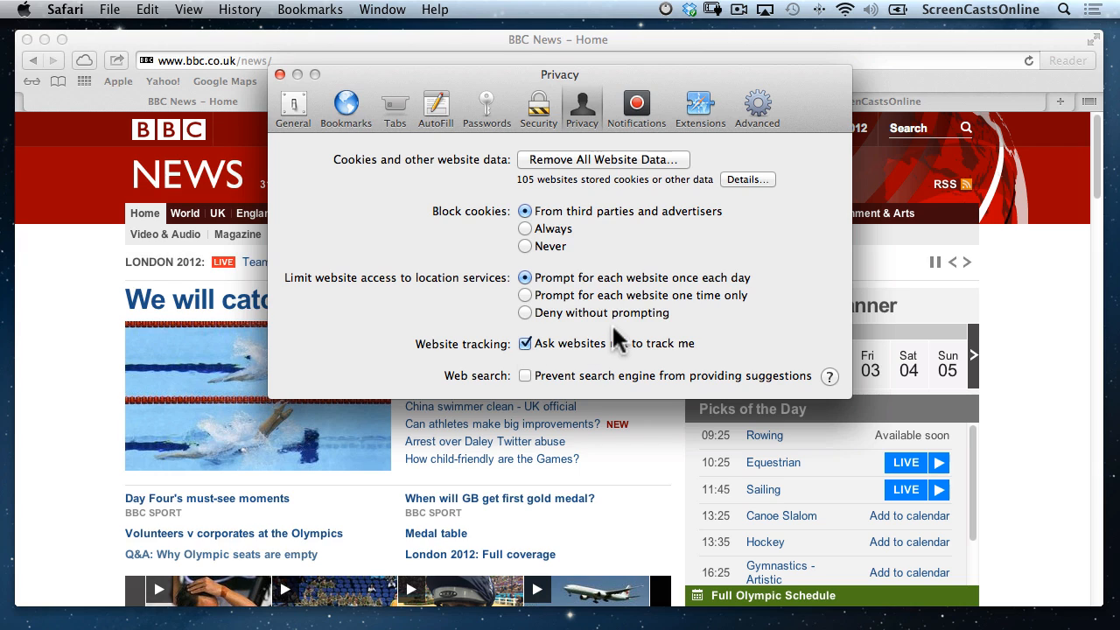
click(635, 108)
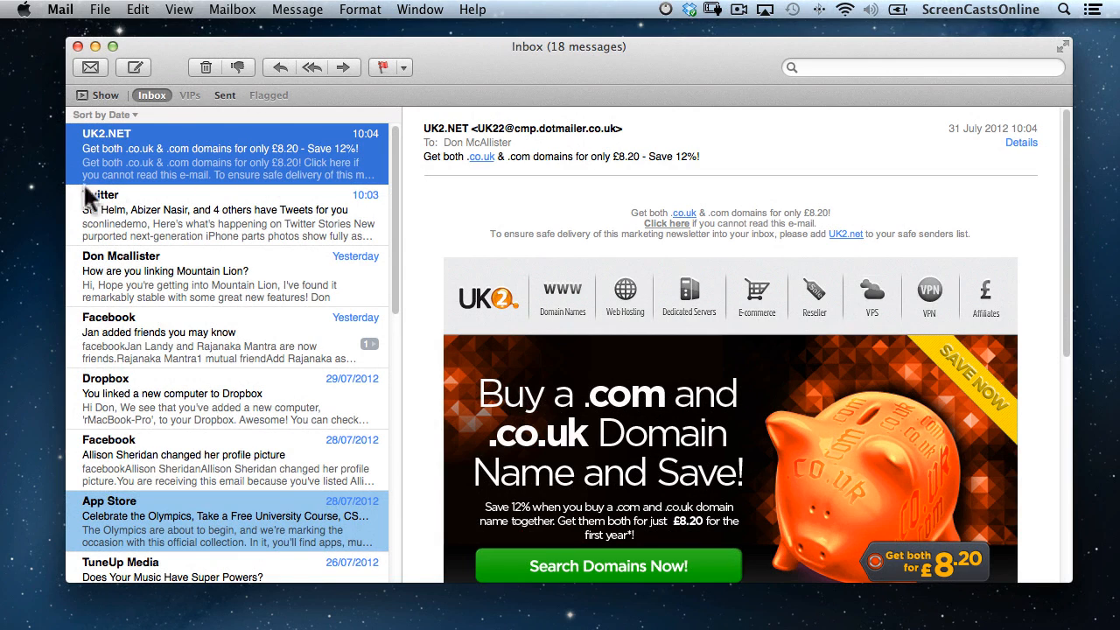
Open the 'How are you linking Mountain Lion?' message and add its sender to VIPs.
click(82, 93)
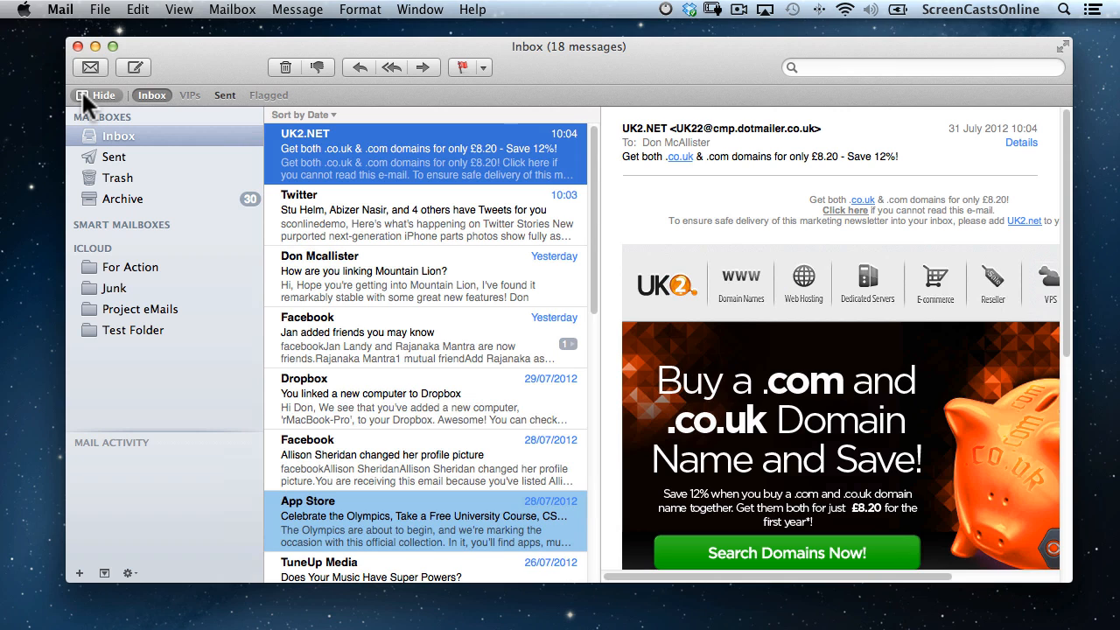
click(361, 275)
mouse_move(734, 156)
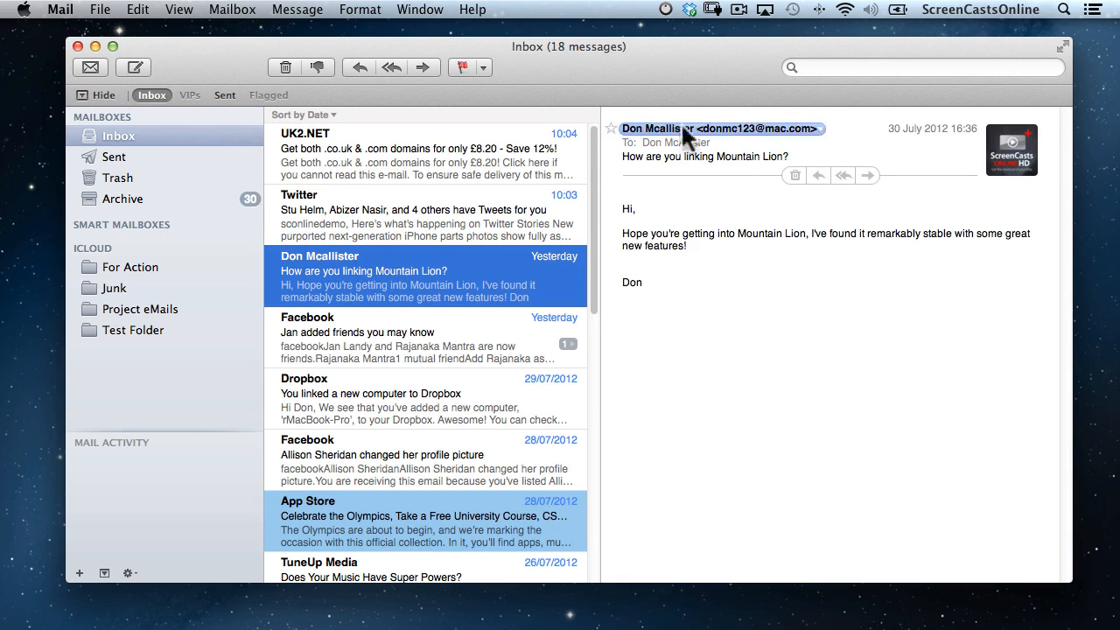
click(817, 129)
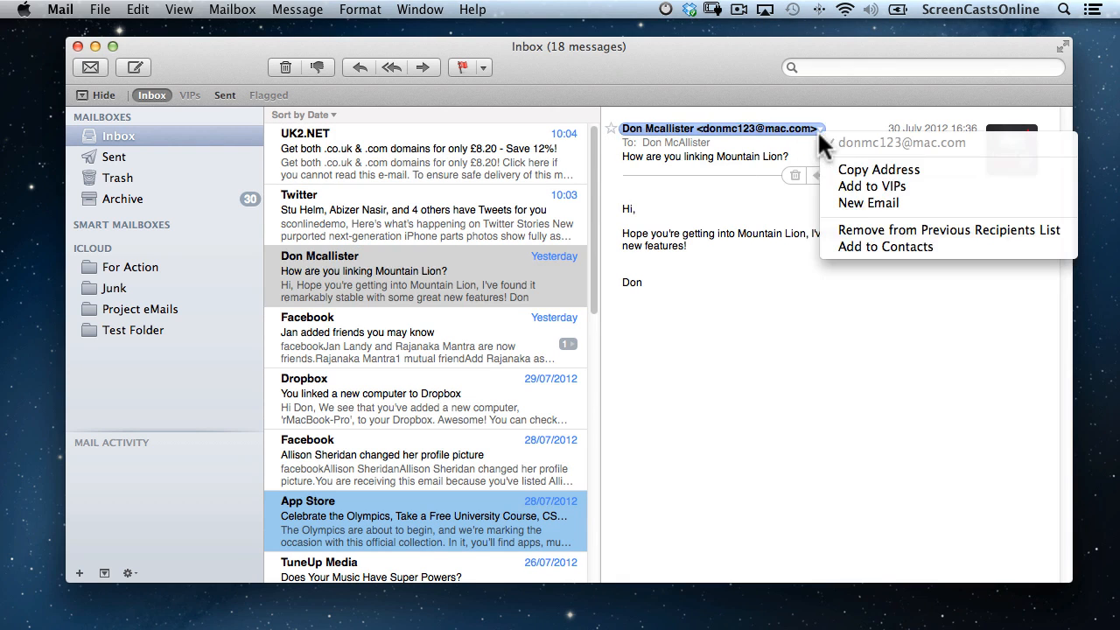
click(849, 185)
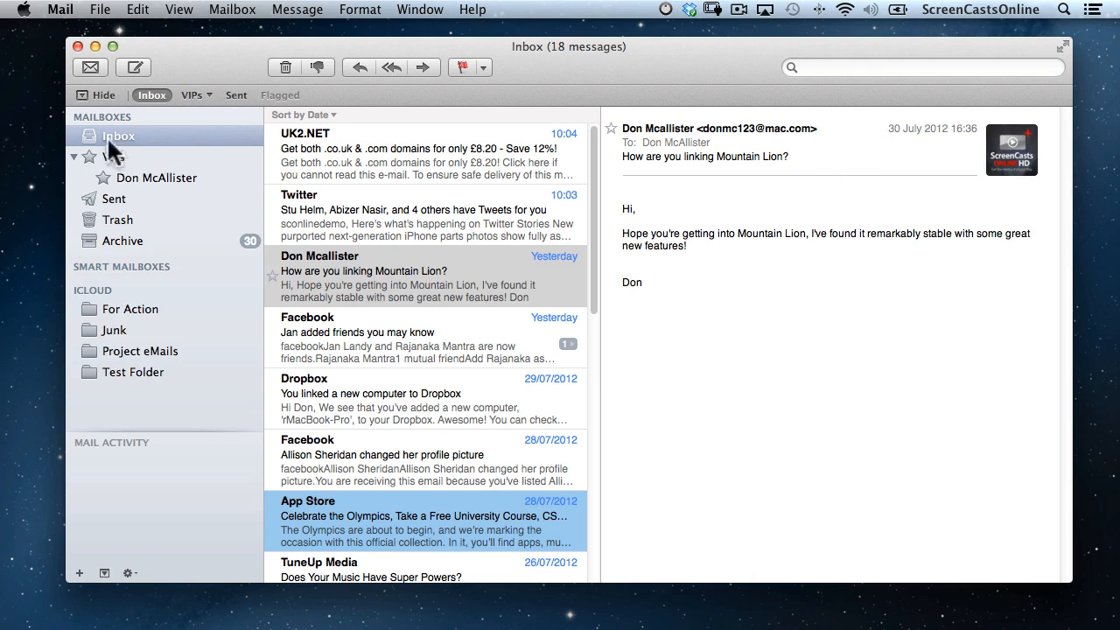
Show the VIP sender's 118 messages and swipe out Notification Center.
click(154, 178)
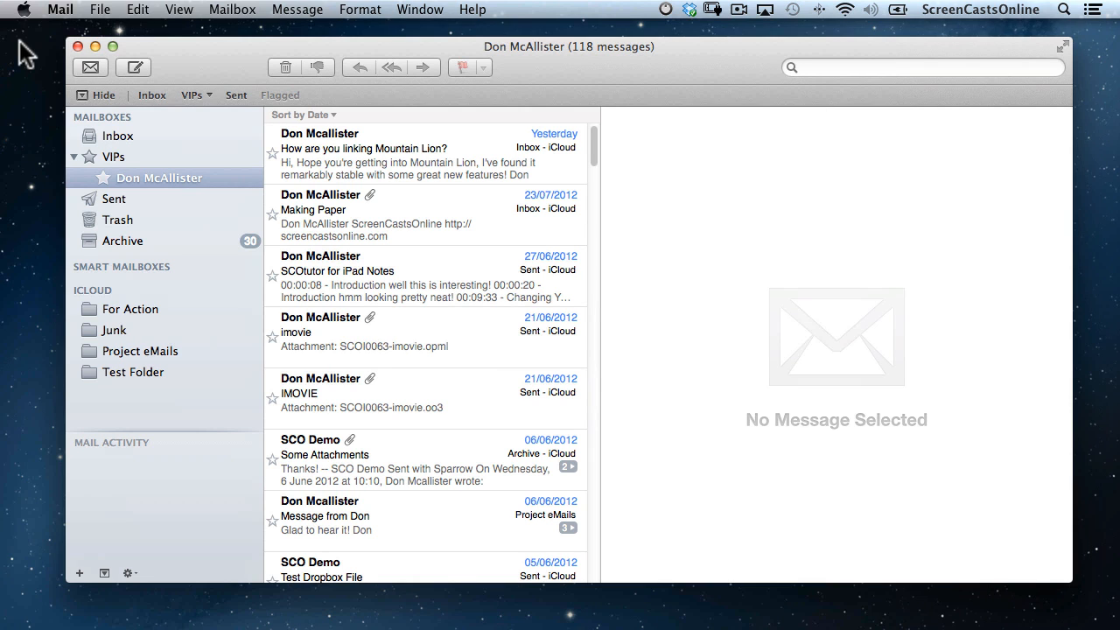
scroll(19, 40, right, 5)
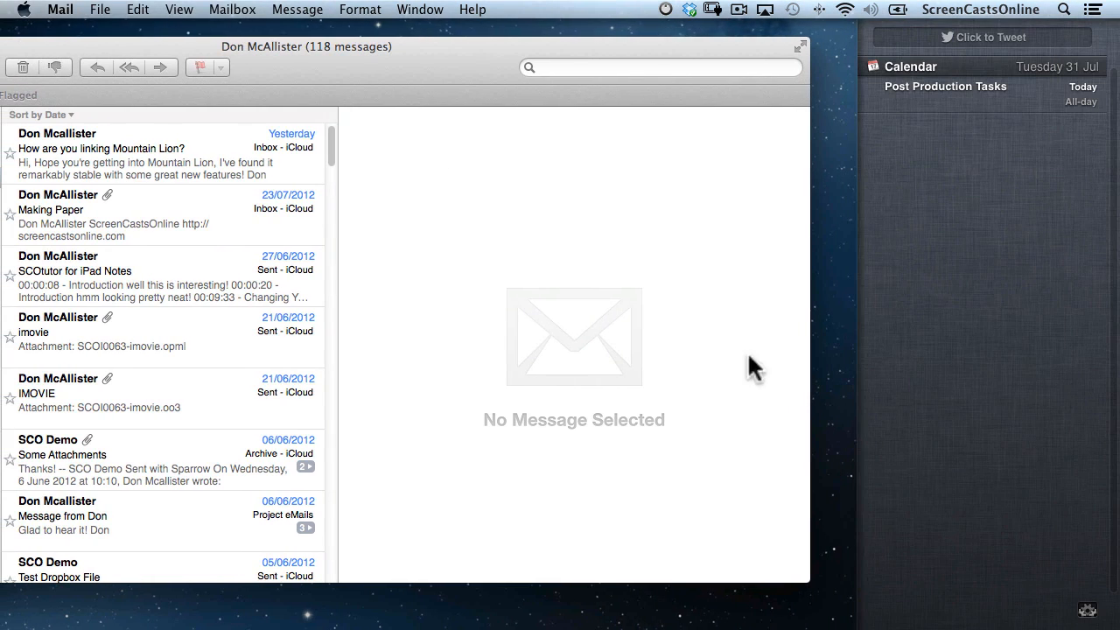
Change Mail's notification style from Banners to Alerts, then close Notifications preferences.
click(1088, 610)
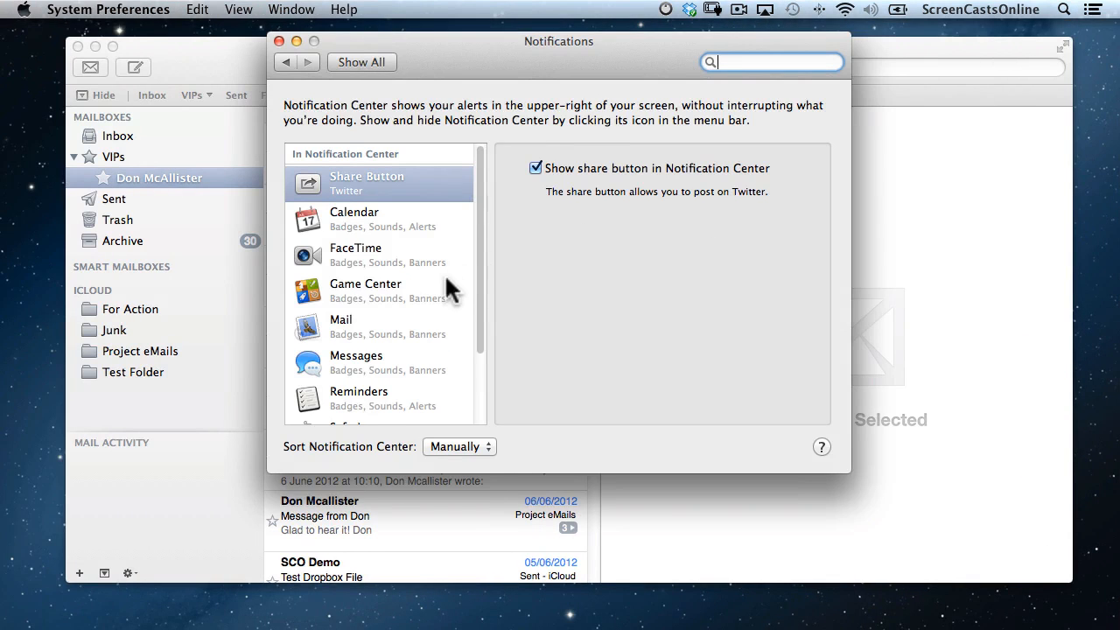
scroll(446, 278, down, 5)
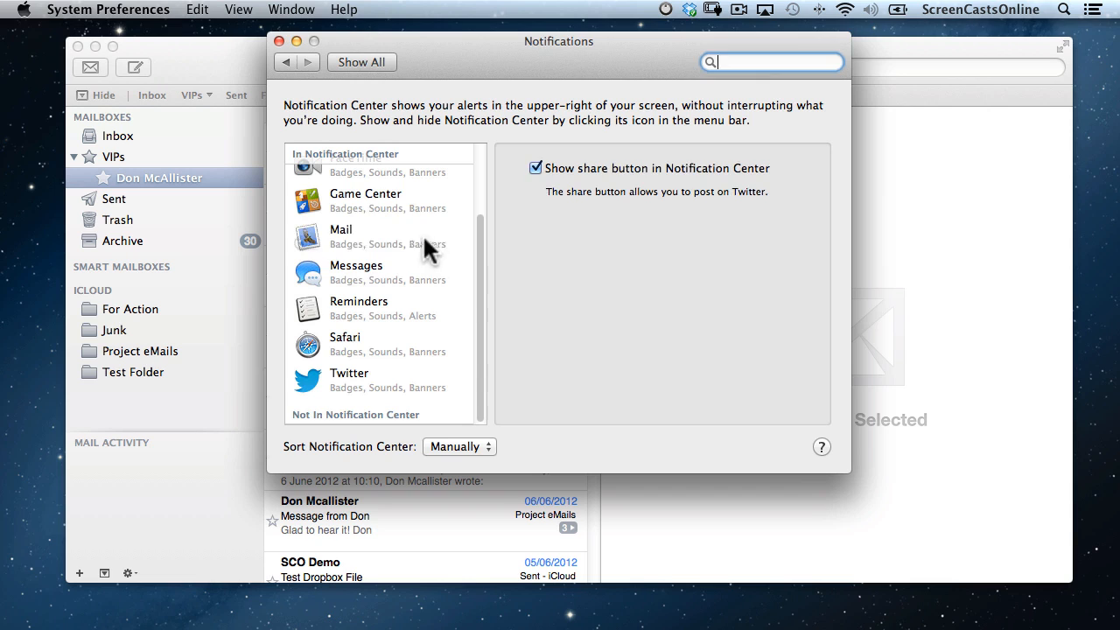
click(398, 236)
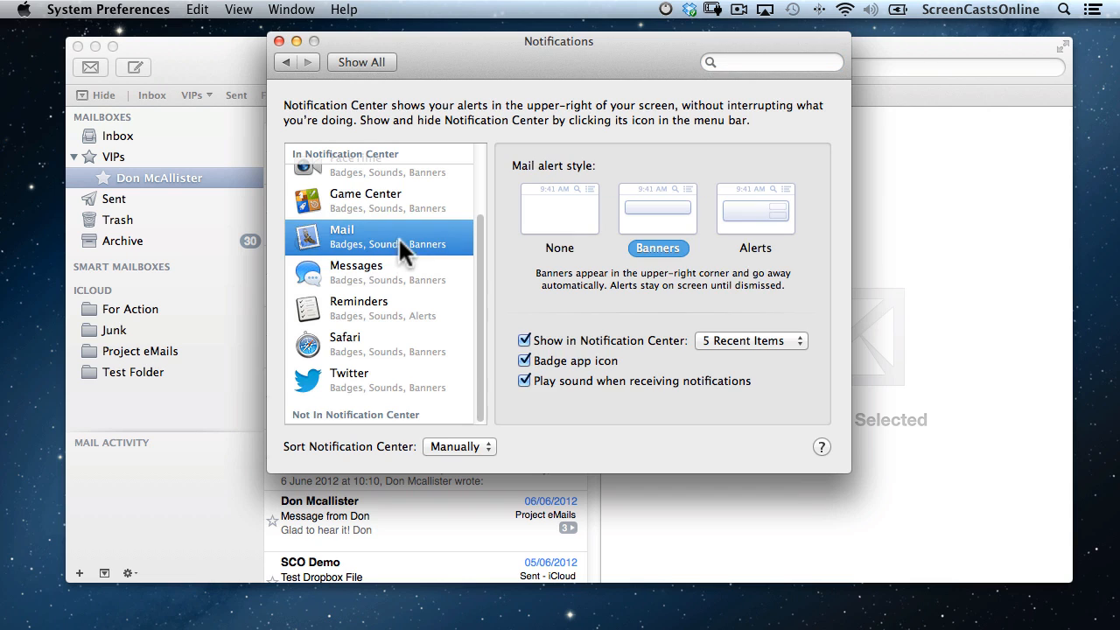
click(744, 232)
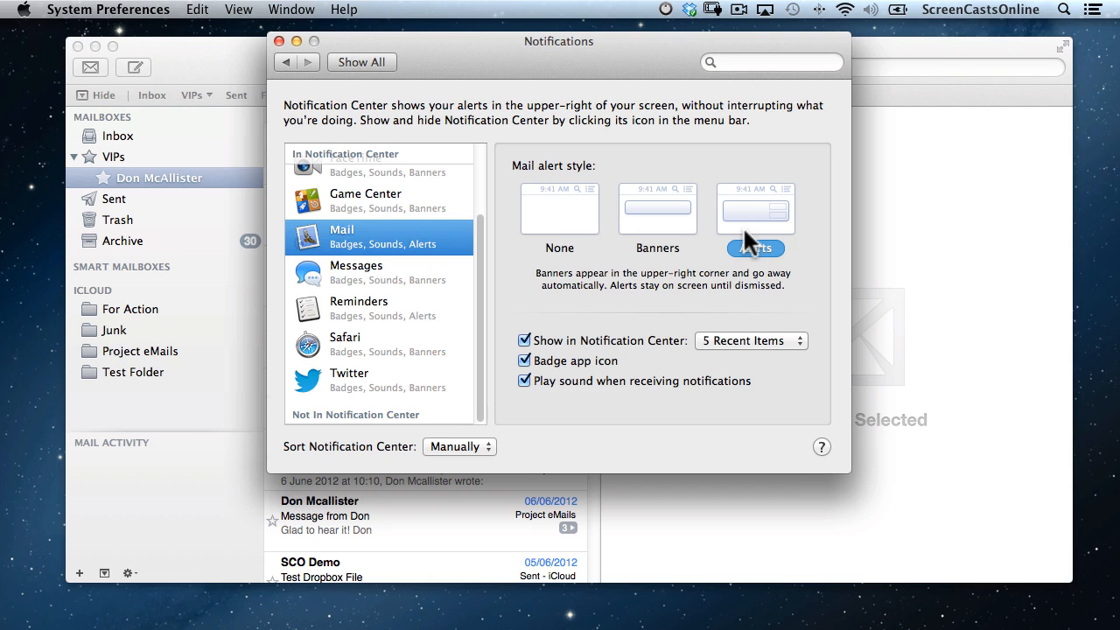
click(278, 41)
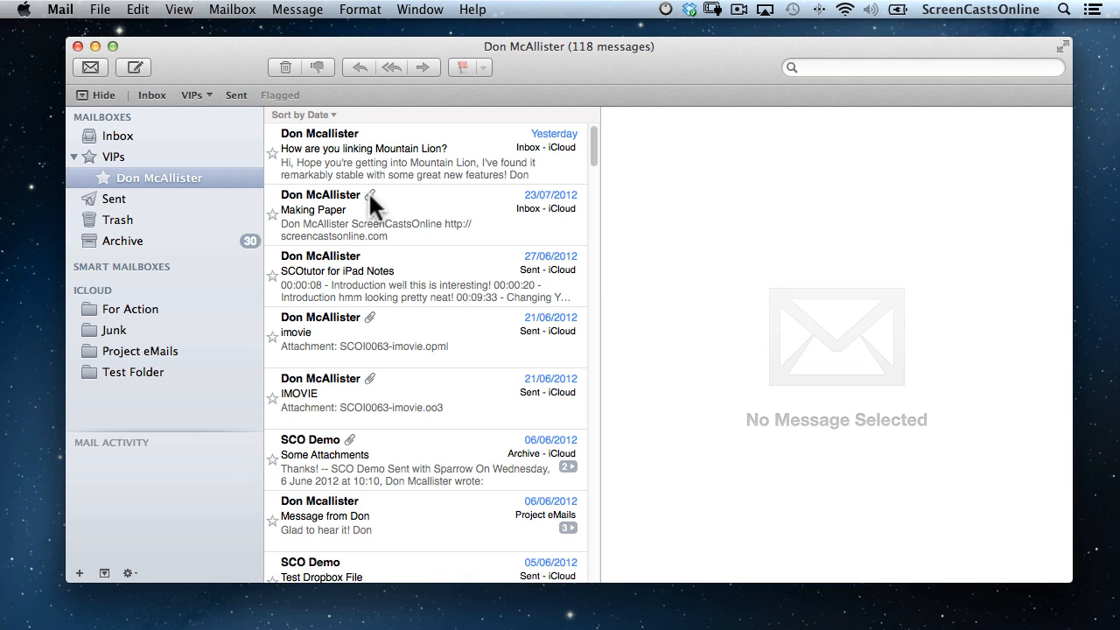
Set Mail's new message notifications to VIPs only in General preferences, then return to Inbox.
click(63, 10)
click(74, 54)
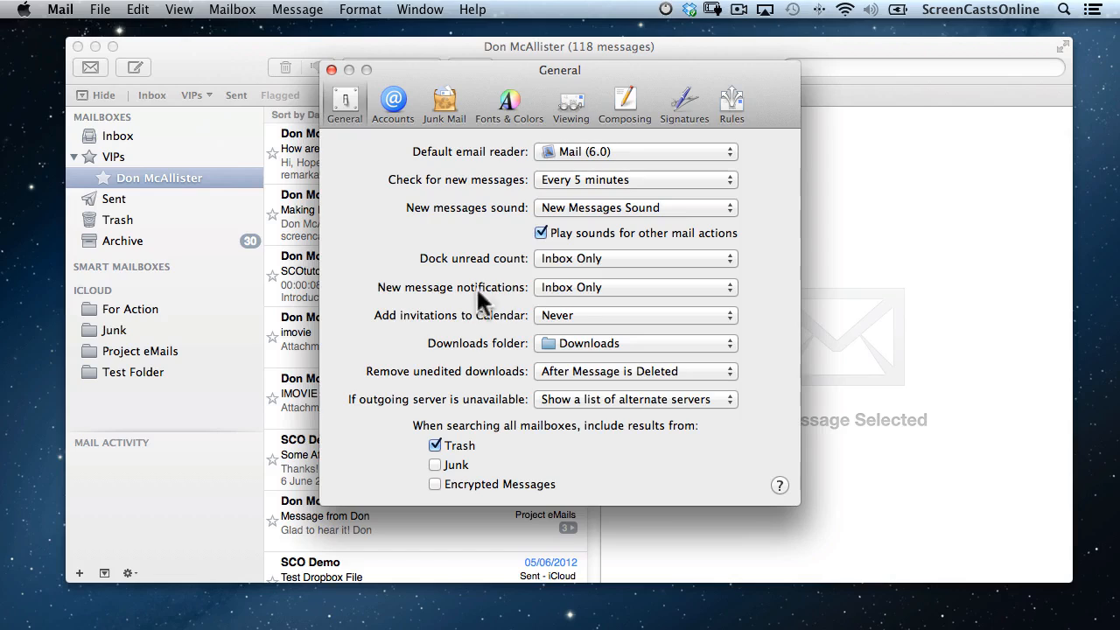
click(648, 281)
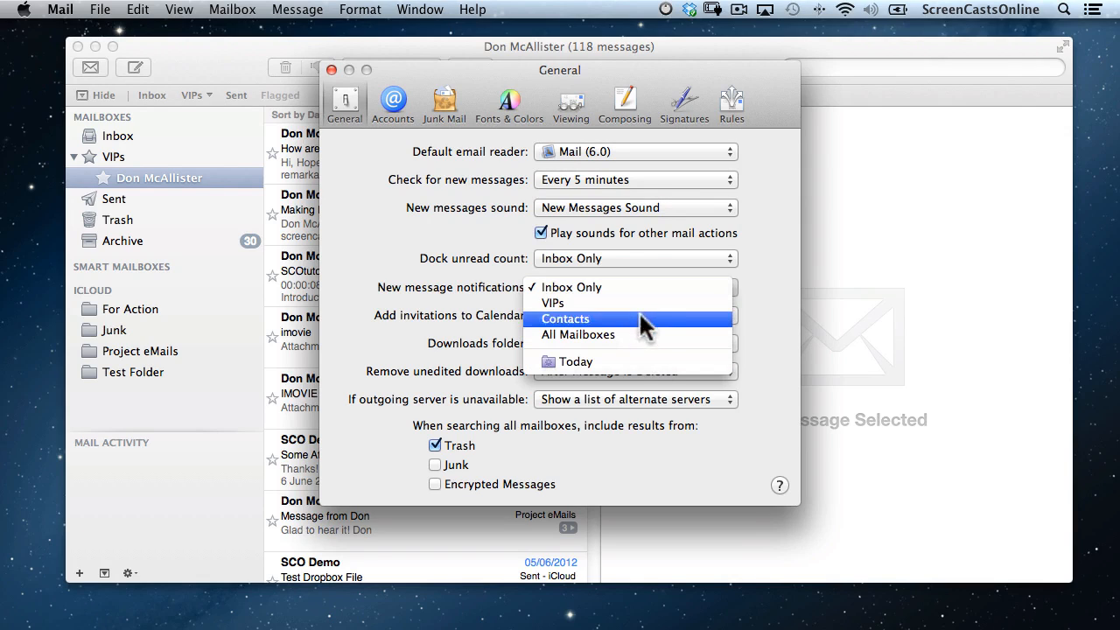
click(638, 297)
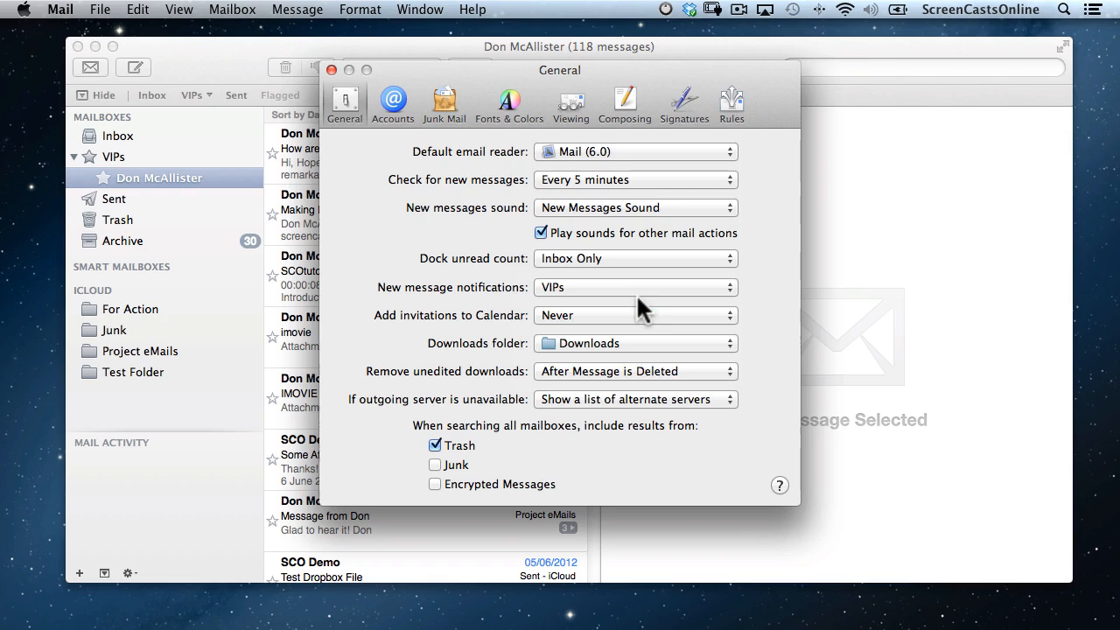
click(331, 69)
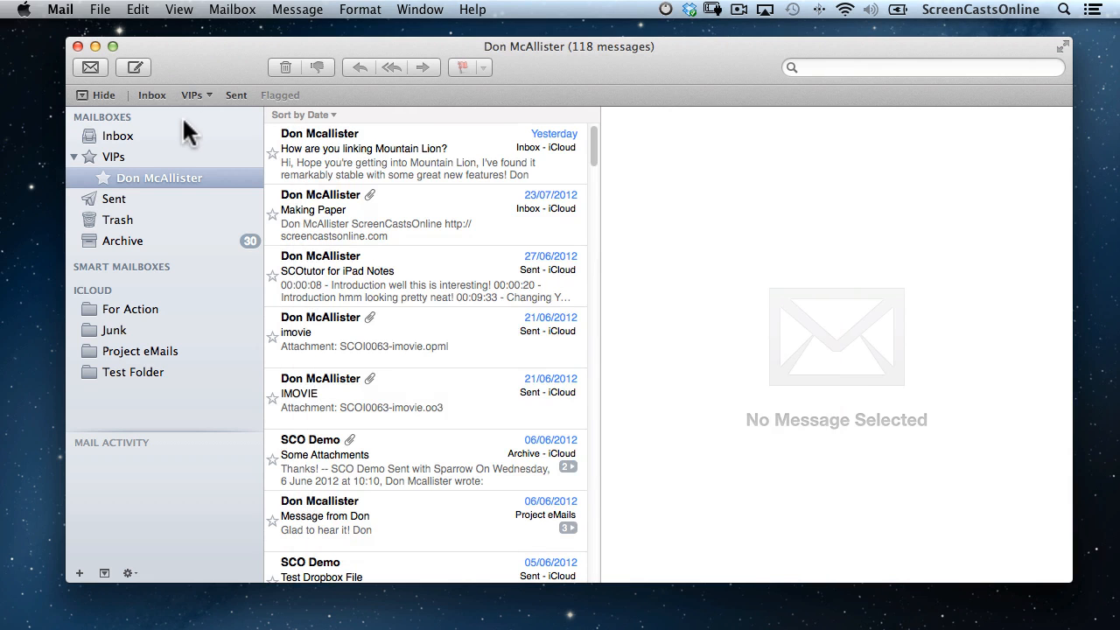
click(173, 138)
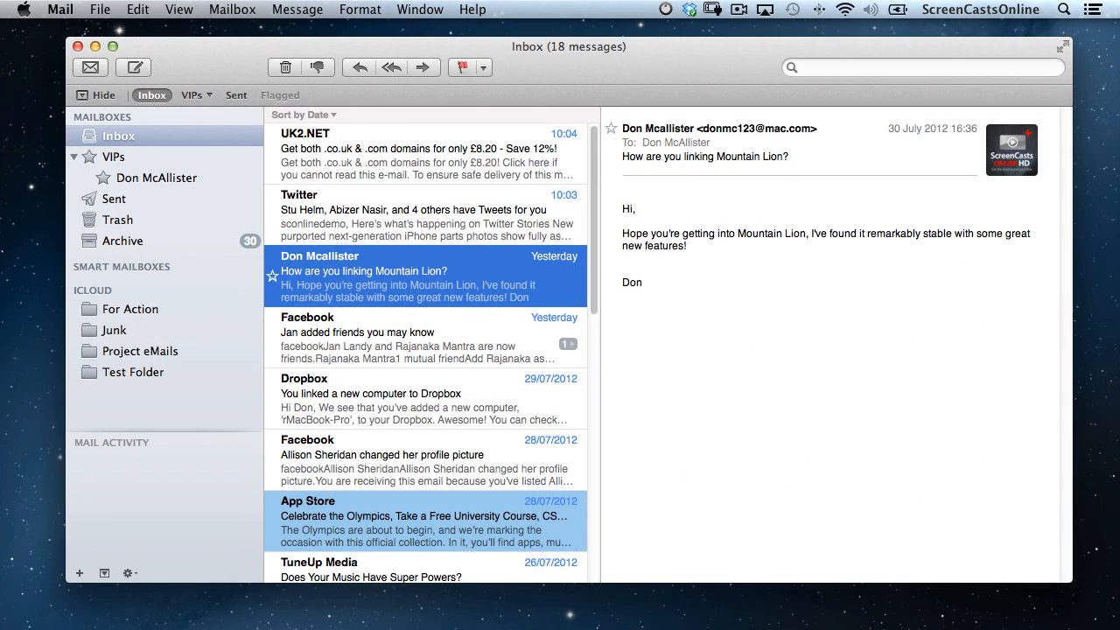
Read the 'Message from ScreenCastsOnline on Gmail' email, then switch to Safari to await the VIP alert.
key(super+Tab)
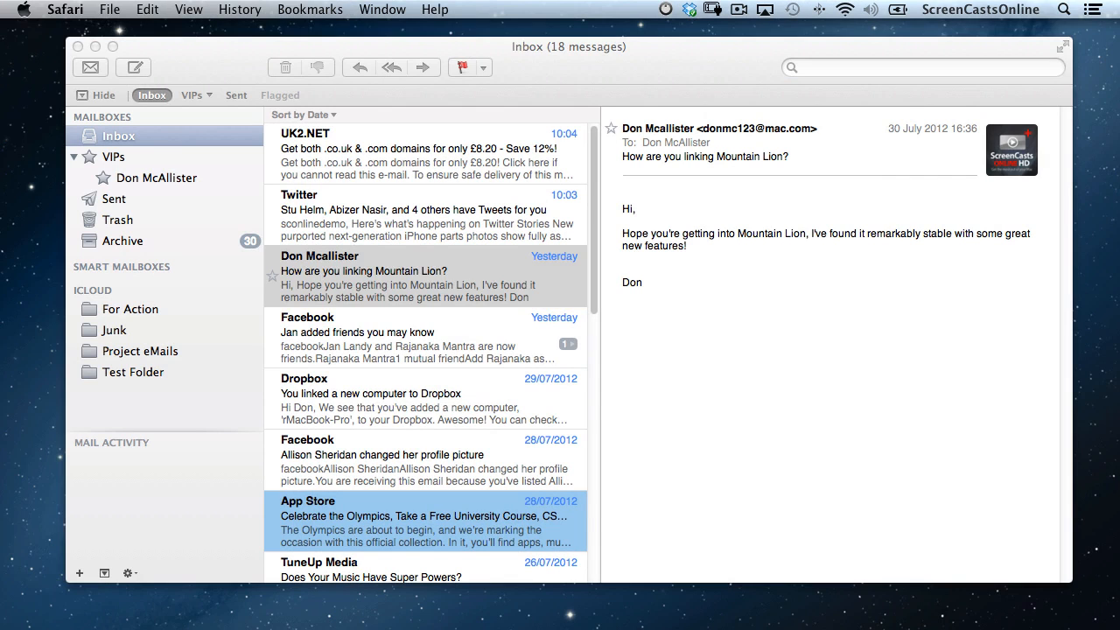
key(super+Tab)
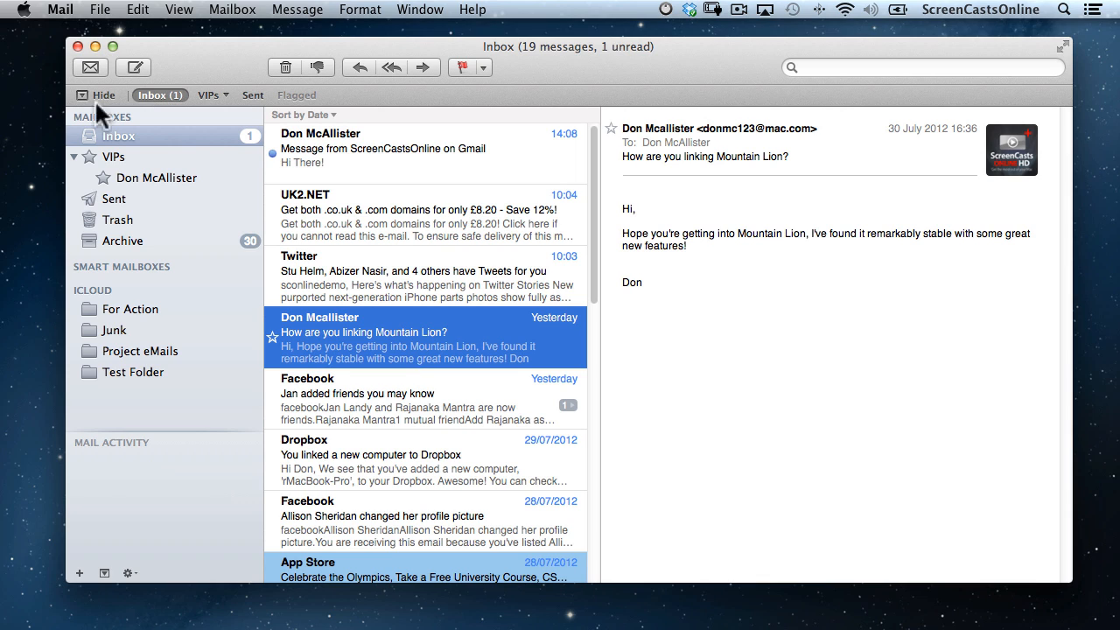
click(279, 146)
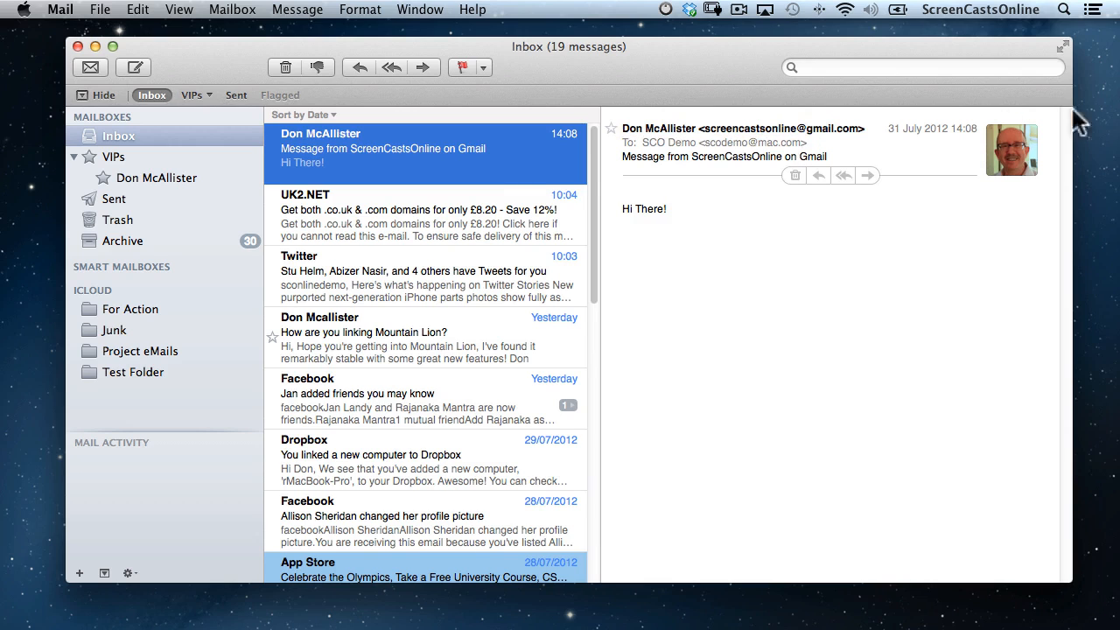
scroll(1117, 131, right, 5)
scroll(1118, 131, left, 5)
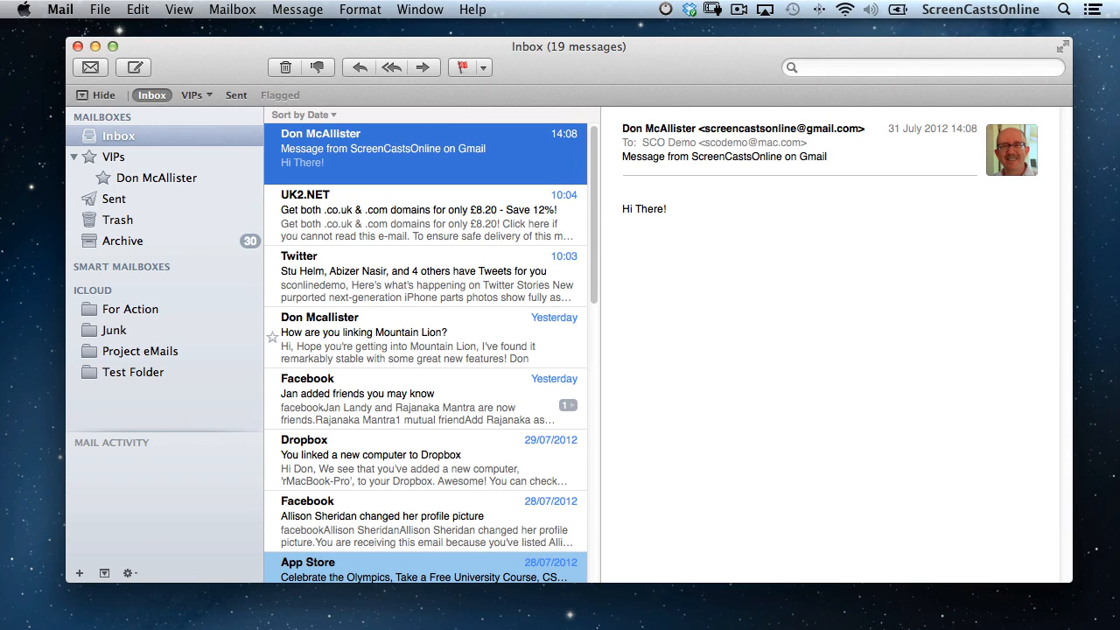
key(super+Tab)
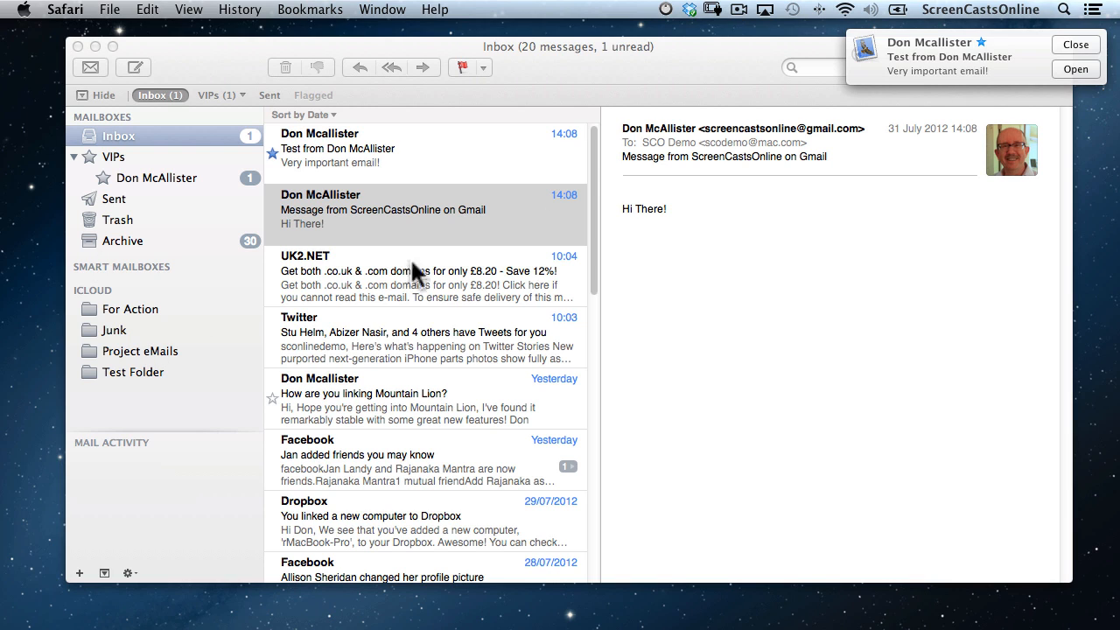
Open the 'Very important email!' VIP test message from its alert and bring Mail to the front.
click(1076, 70)
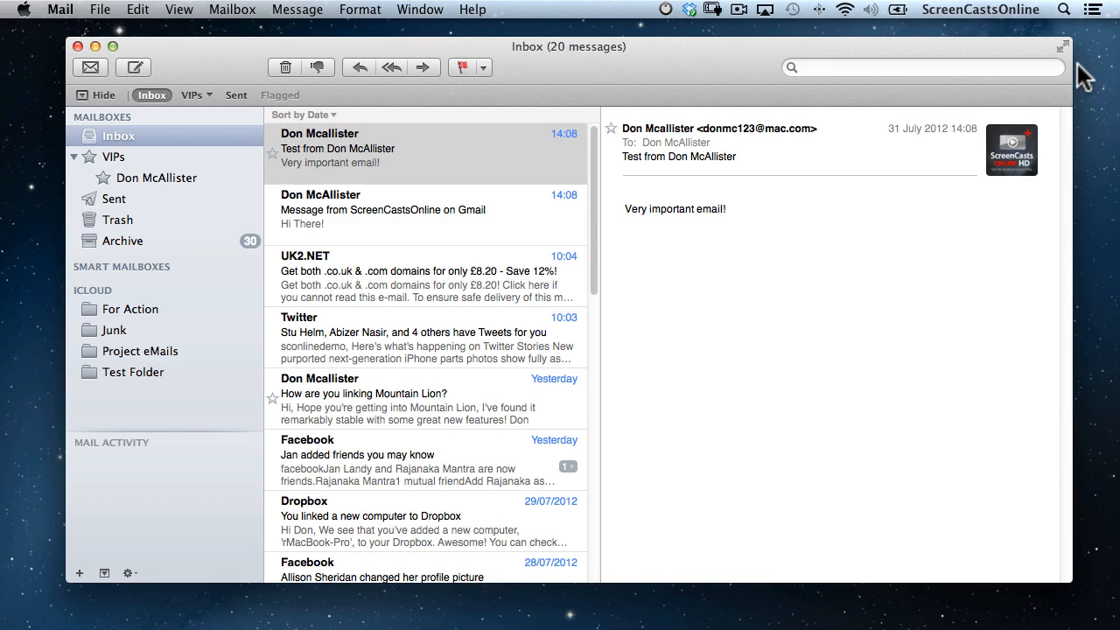
key(super+Tab)
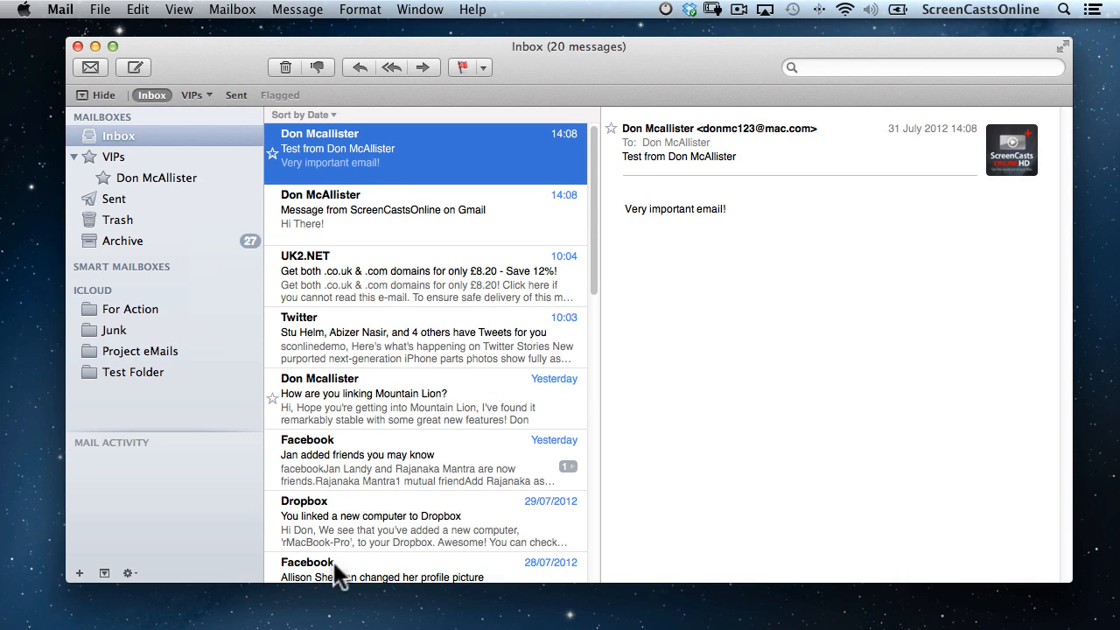
Scroll through the Archive mailbox's 634 messages, then bring up Dashboard with F12.
click(145, 240)
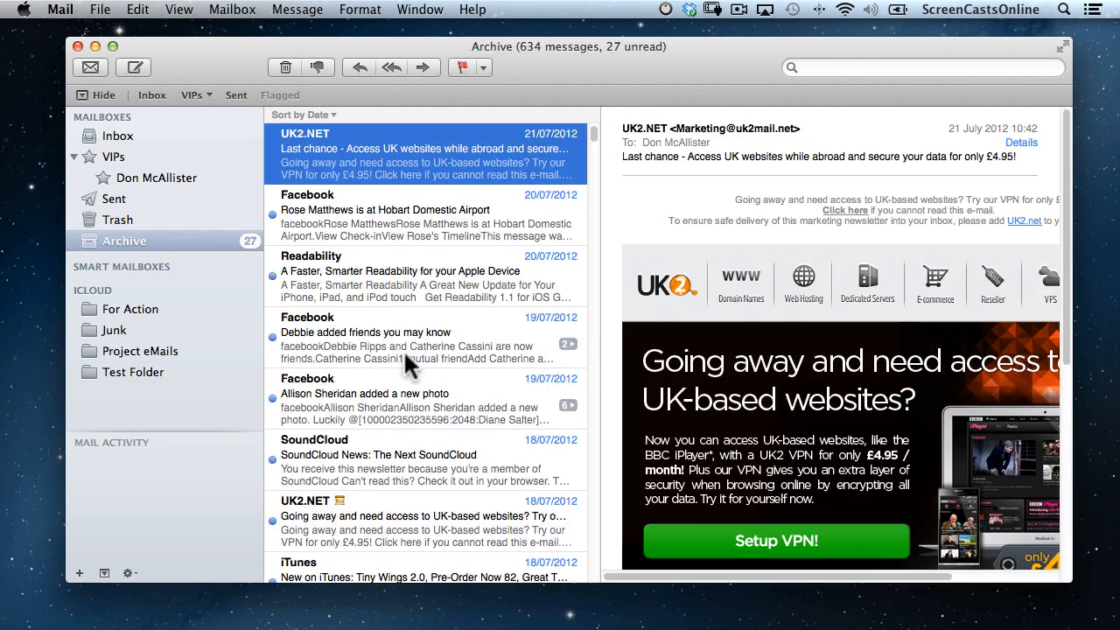
scroll(404, 349, down, 15)
scroll(404, 349, down, 20)
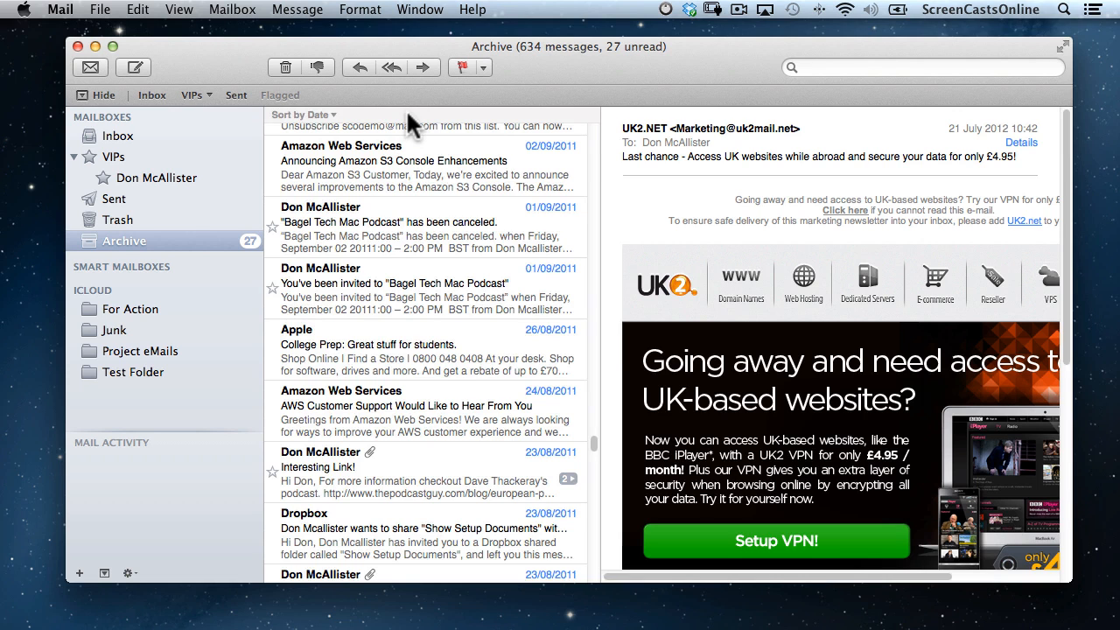
scroll(406, 108, up, 15)
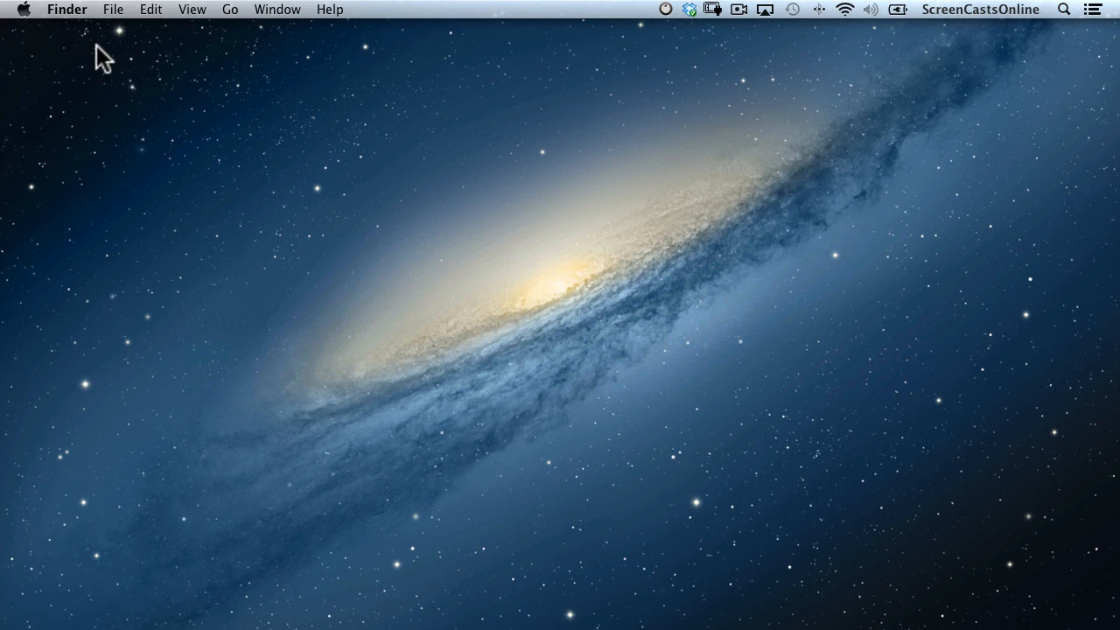
key(F12)
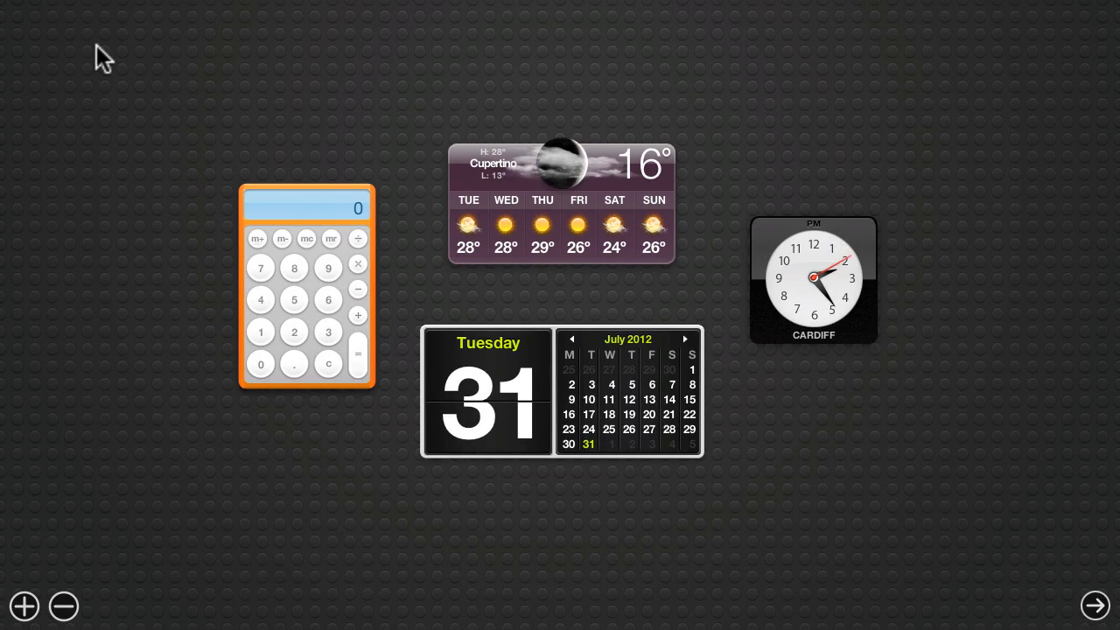
Show the Dashboard widget browser with Ski Report, Stickies, World Clock and Tile Game.
click(26, 609)
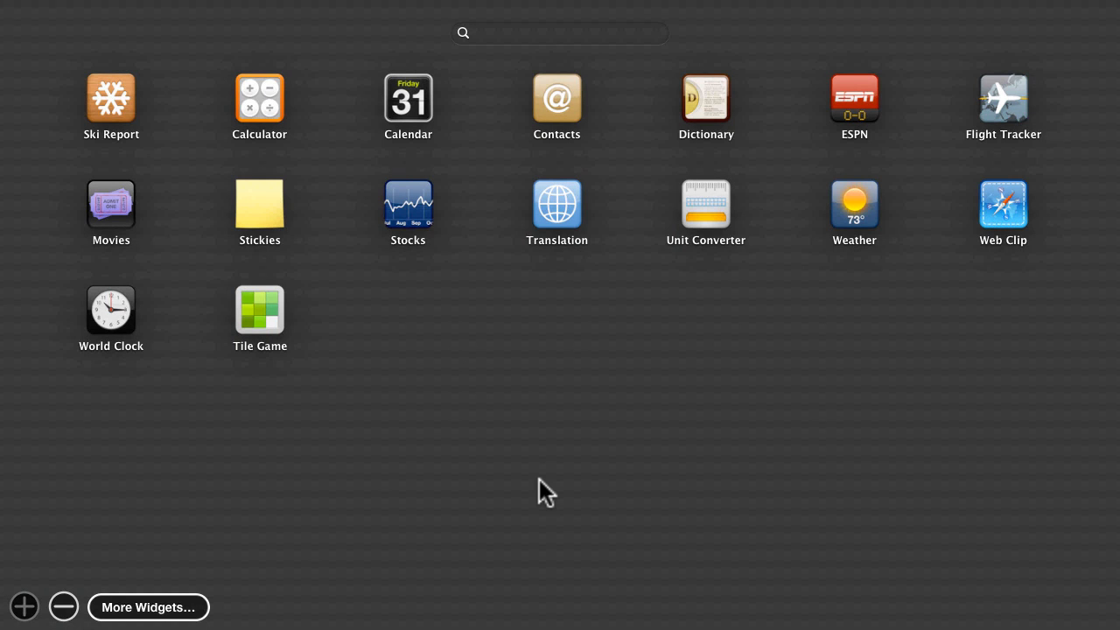
Group Stocks with Translation, and Movies with Stickies in a folder named Productivity.
drag(415, 220, 561, 212)
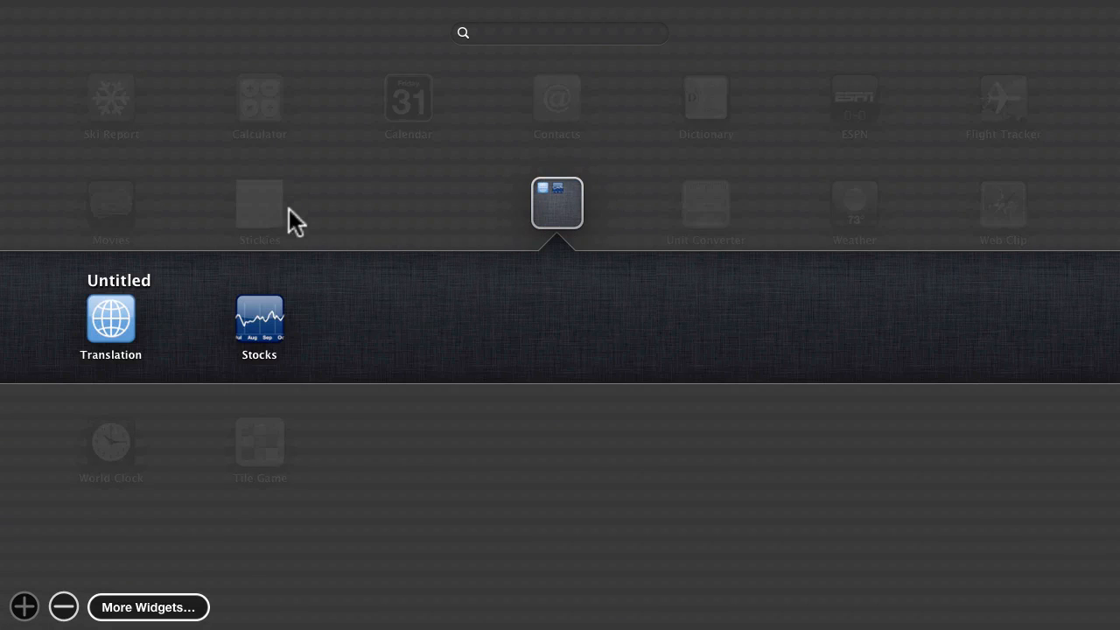
click(389, 220)
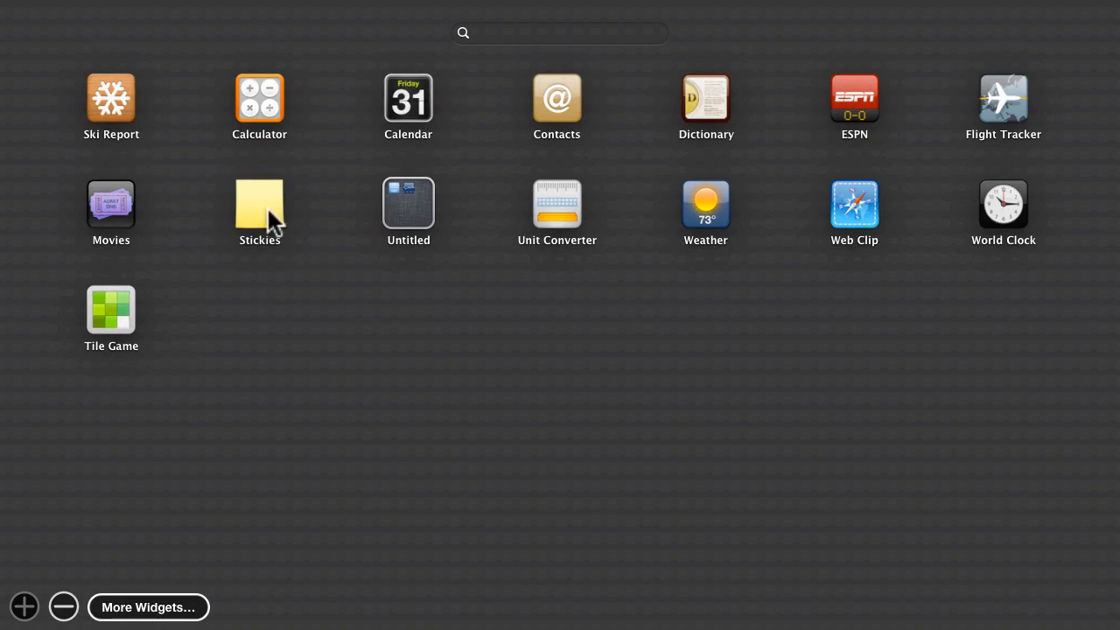
drag(118, 202, 254, 206)
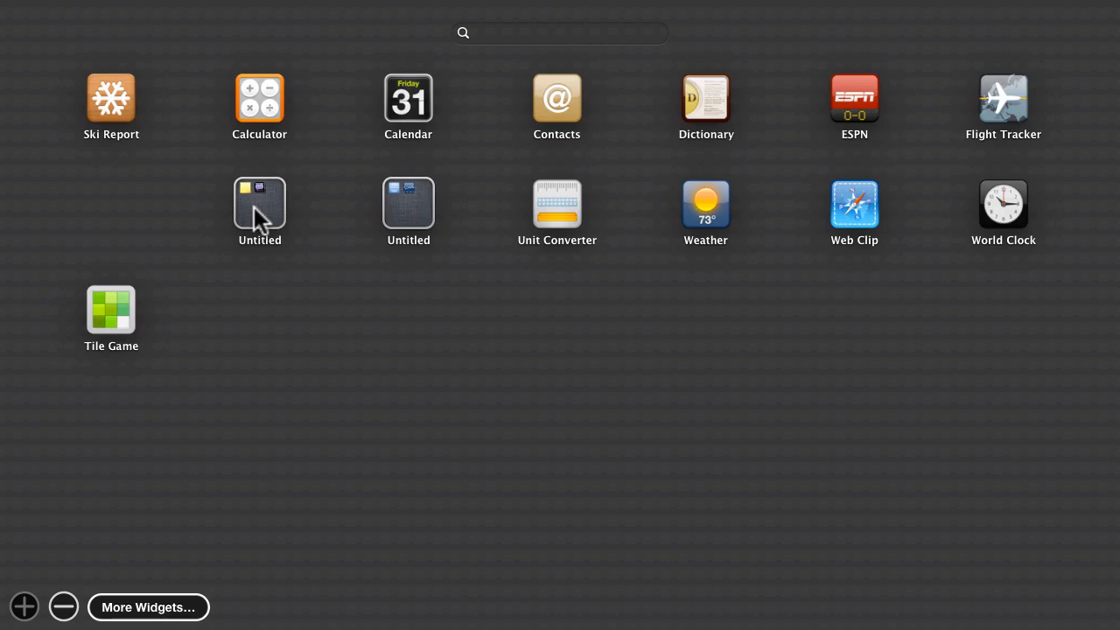
click(128, 282)
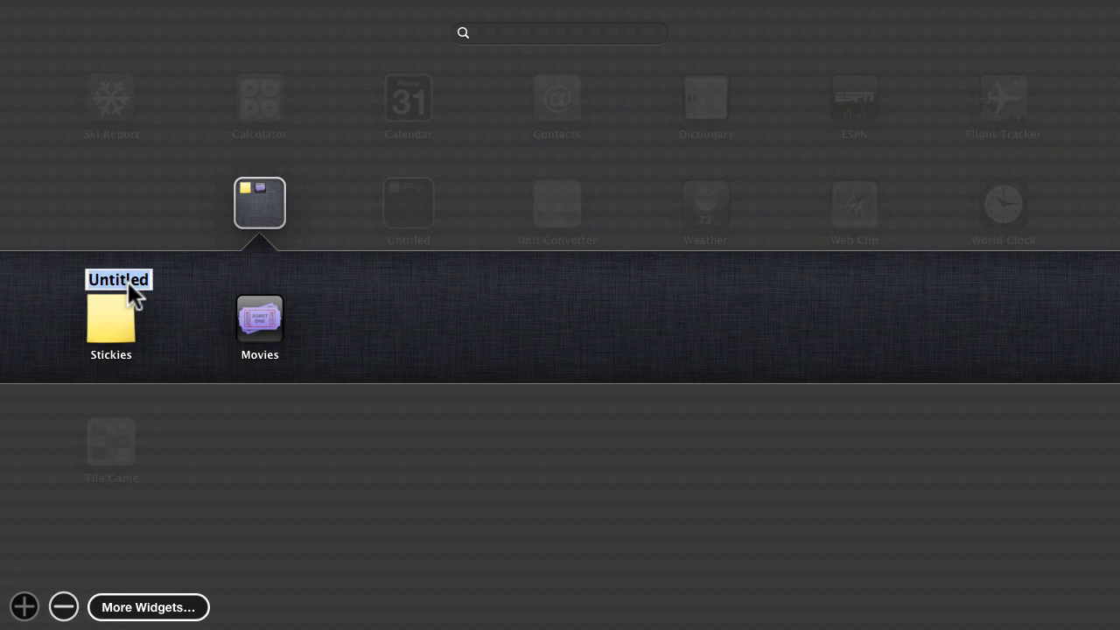
text(Productivity)
key(Return)
click(143, 208)
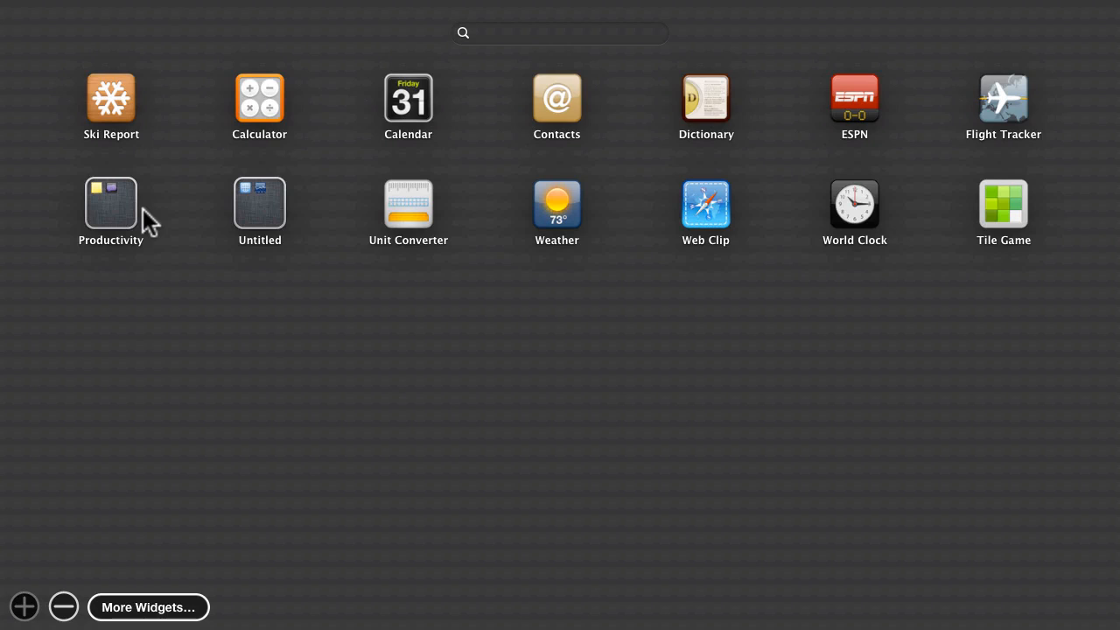
Rearrange the calculator, weather, calendar and Cardiff clock widgets on the Dashboard.
click(214, 368)
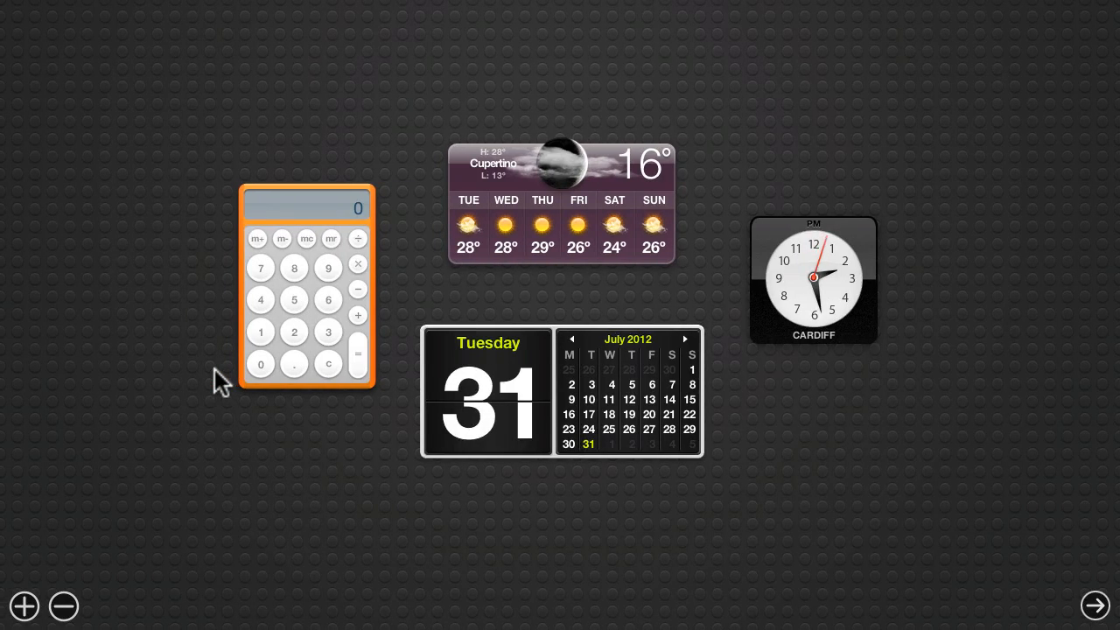
drag(312, 220, 143, 128)
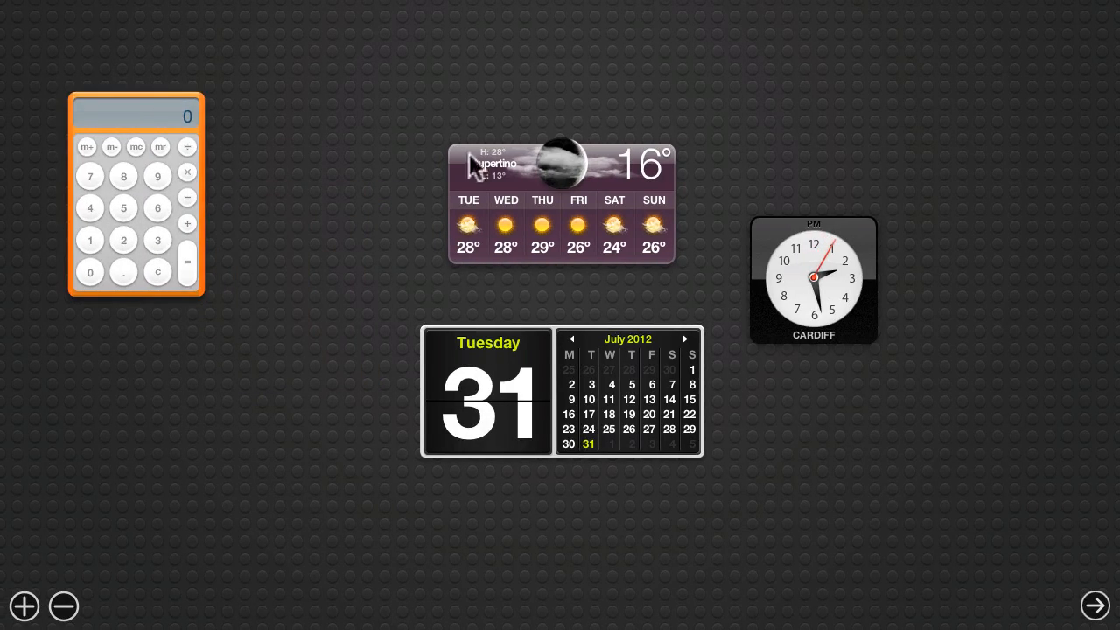
drag(484, 168, 570, 93)
drag(500, 345, 319, 428)
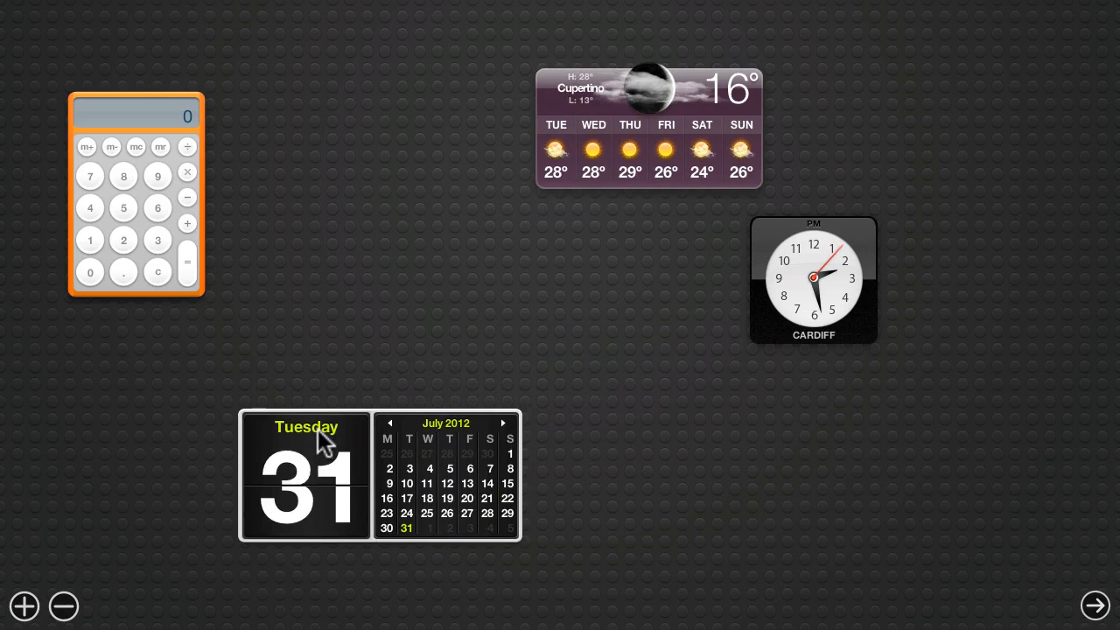
drag(821, 282, 975, 322)
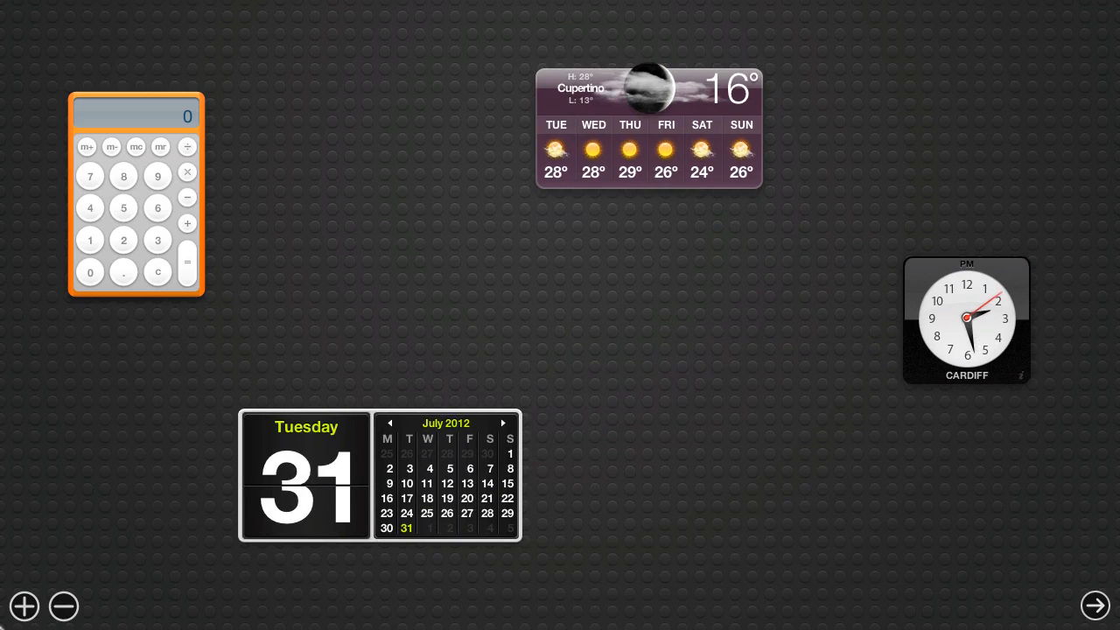
click(24, 606)
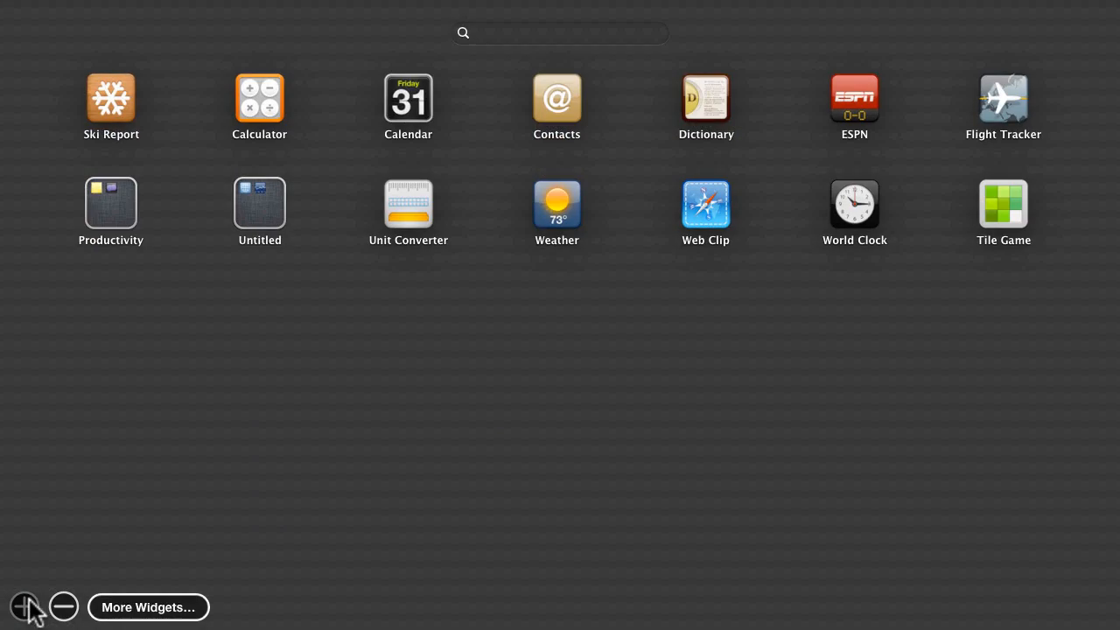
Browse Apple's Dashboard Widgets download page in Safari, then minimize Safari and return to Dashboard.
click(137, 607)
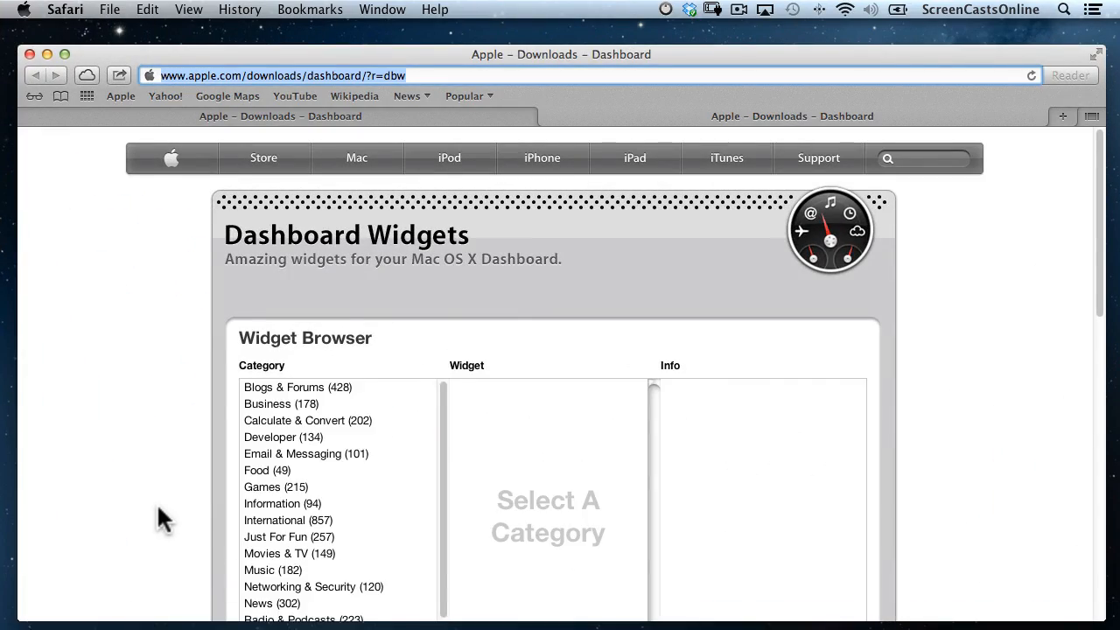
scroll(159, 516, down, 10)
scroll(158, 517, down, 5)
scroll(140, 437, up, 15)
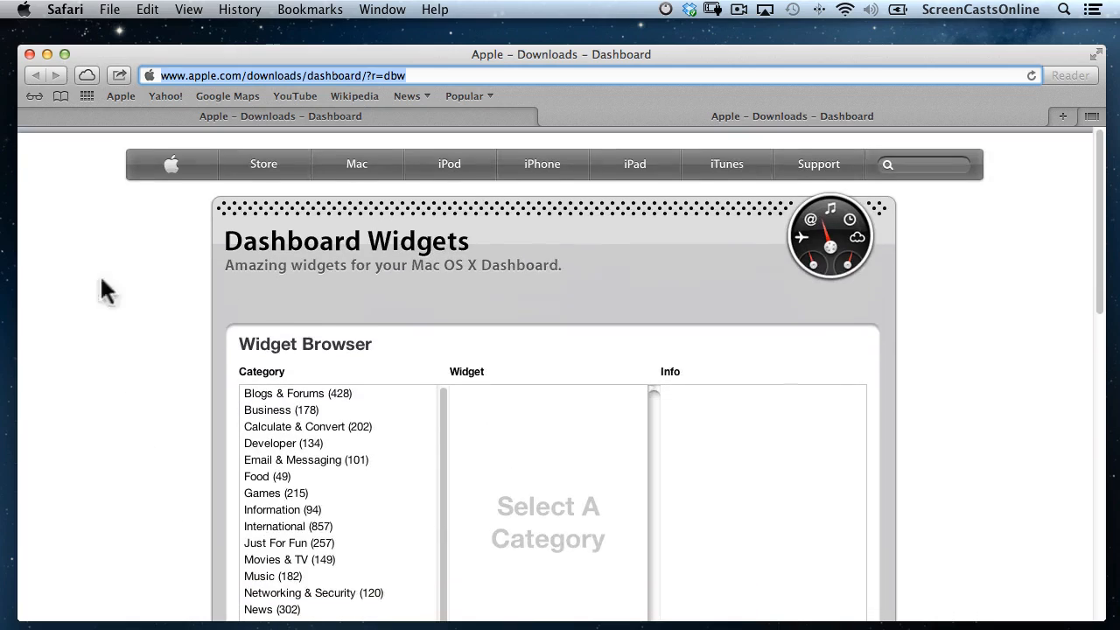
click(46, 52)
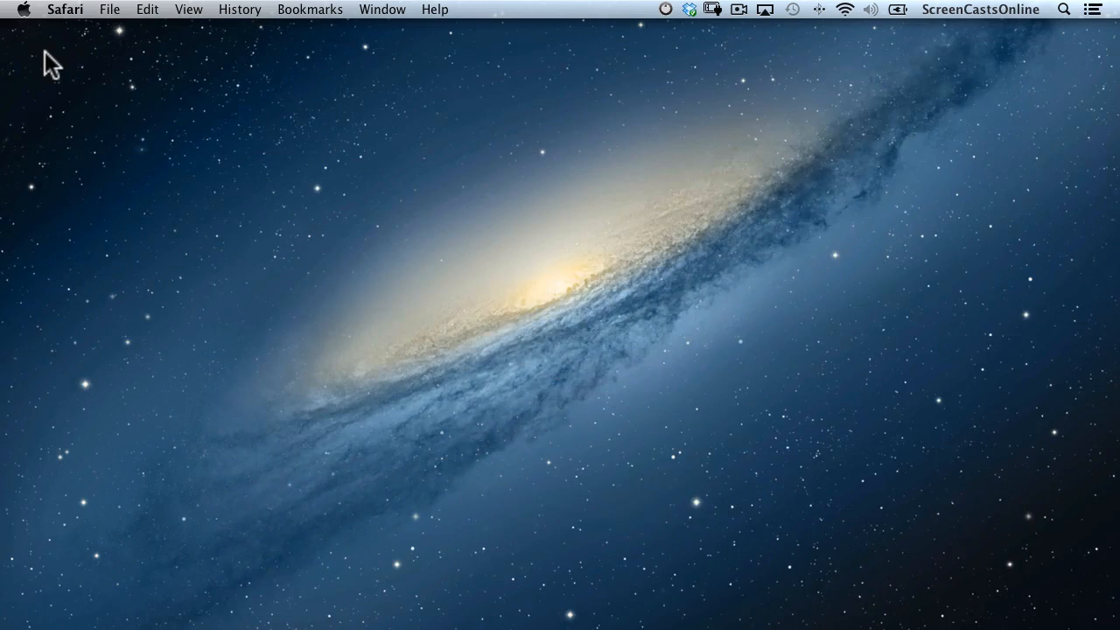
key(ctrl+Left)
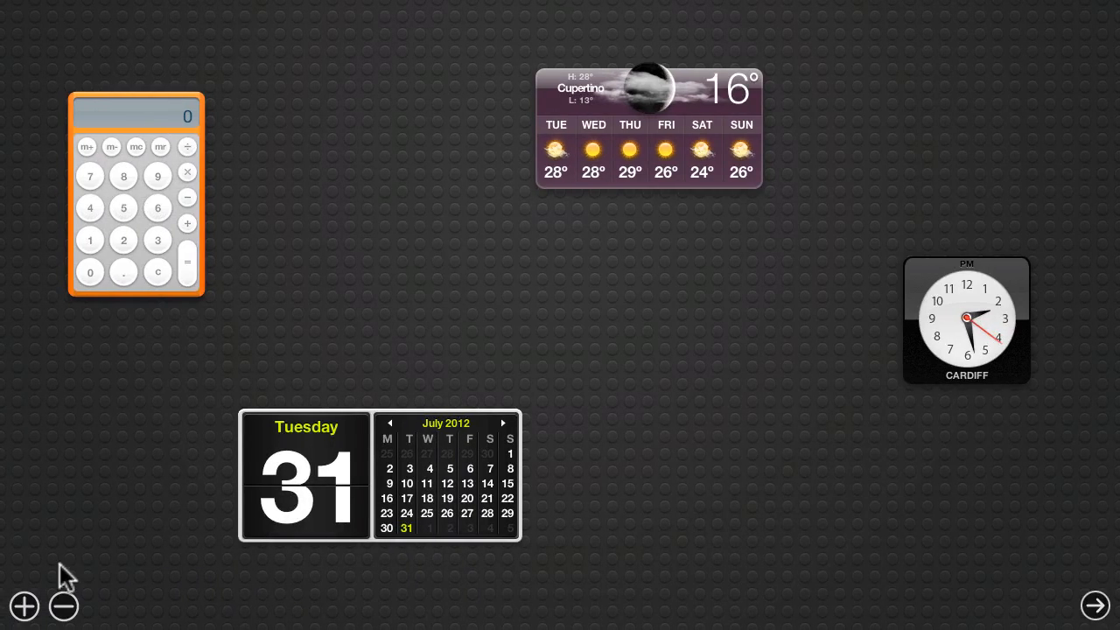
Open the Dashboard widget browser once more before returning to the Finder desktop.
click(25, 605)
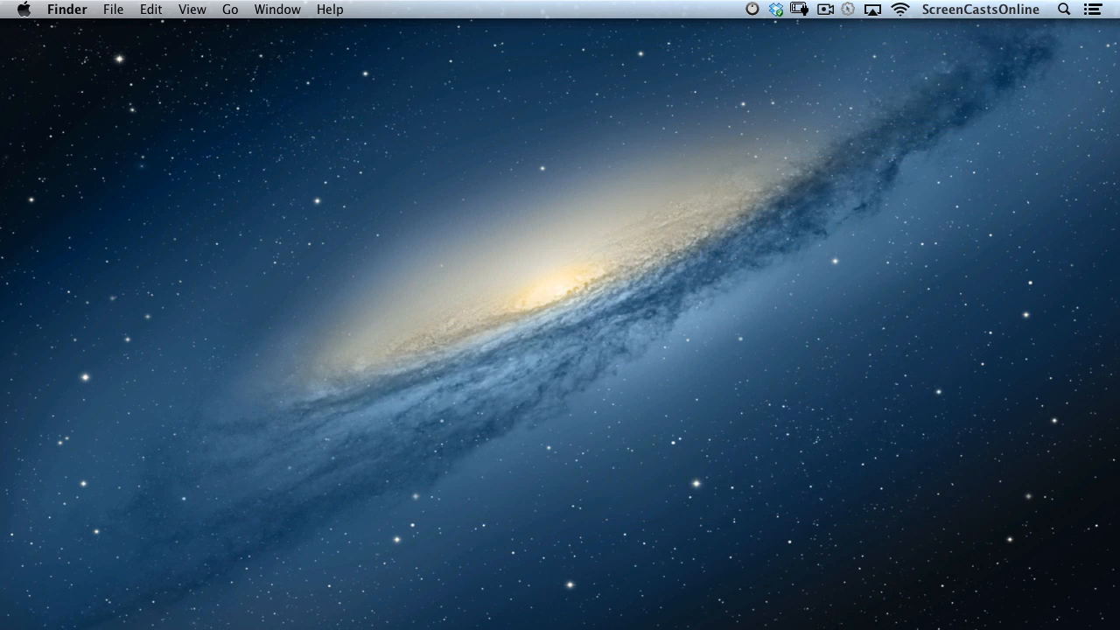
Launch TextEdit from Spotlight and create a new blank document.
key(super+space)
text(text)
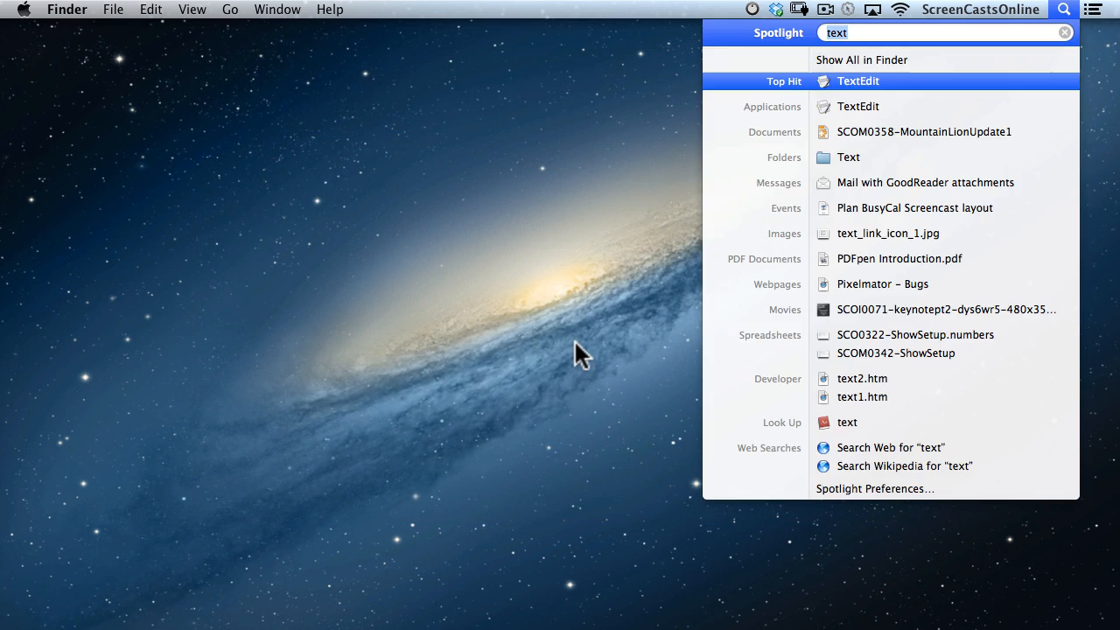
key(Return)
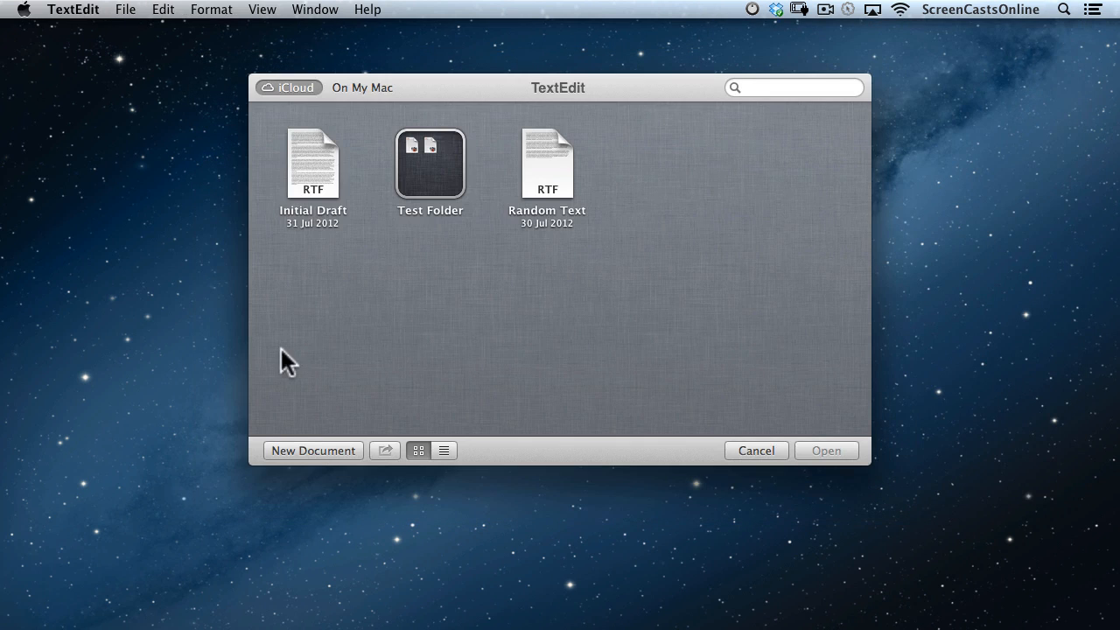
click(302, 449)
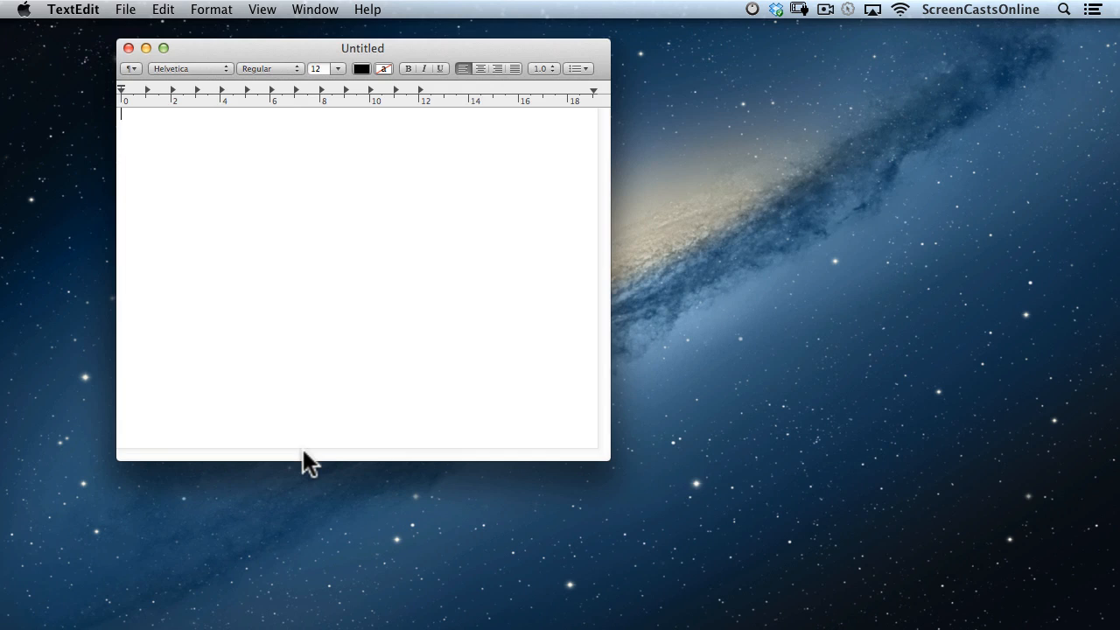
Type 'This is some content in my document' and save it to iCloud as version1.rtf.
text(This is some content in my document)
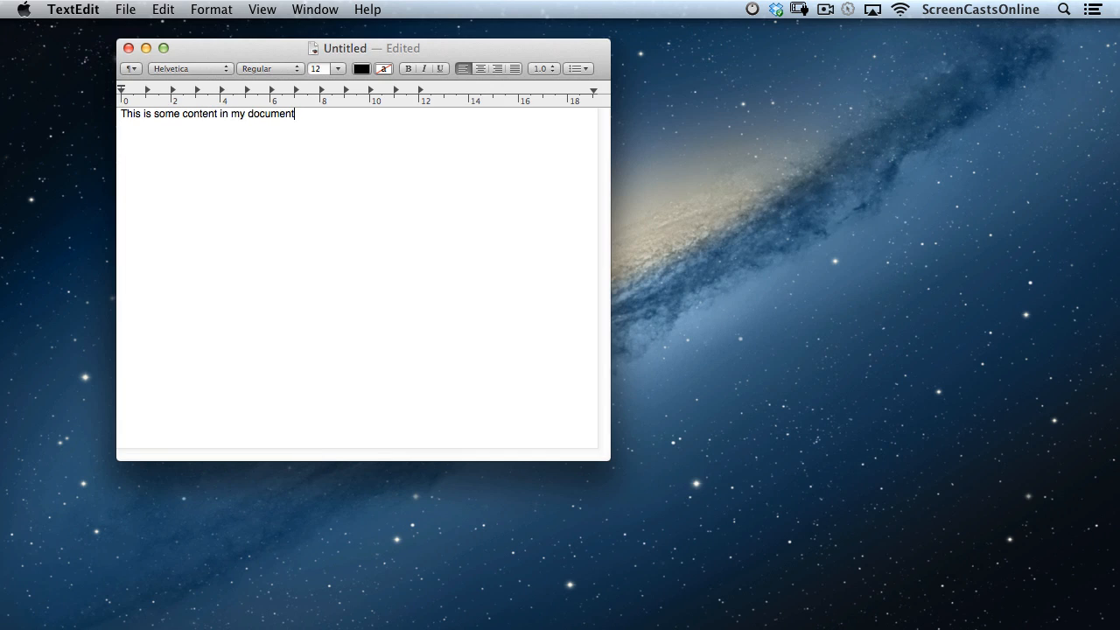
key(super)
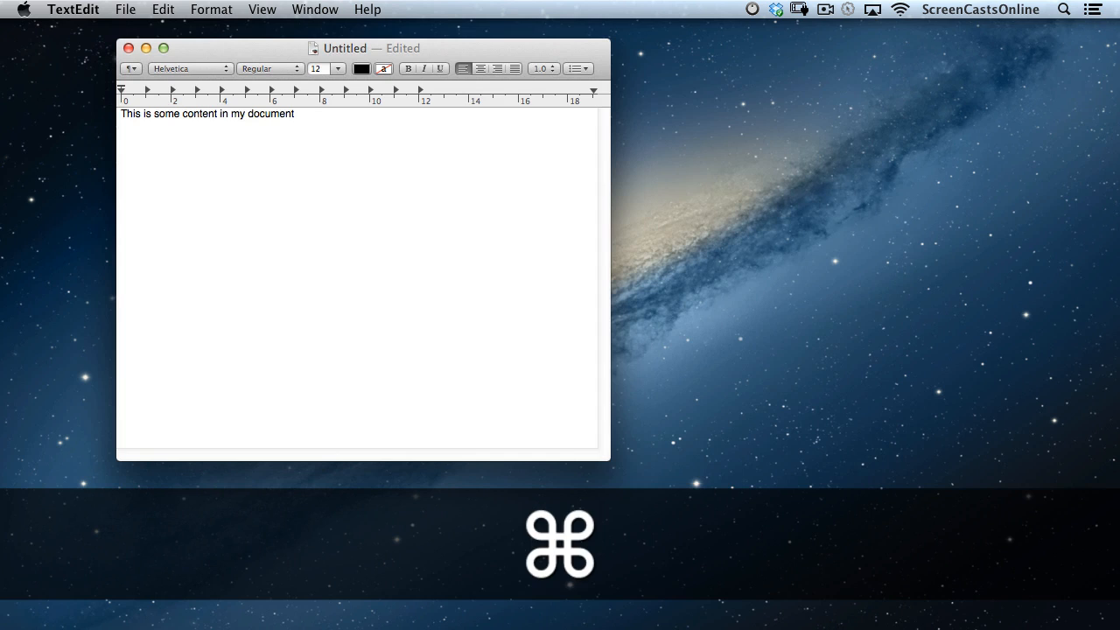
key(super+s)
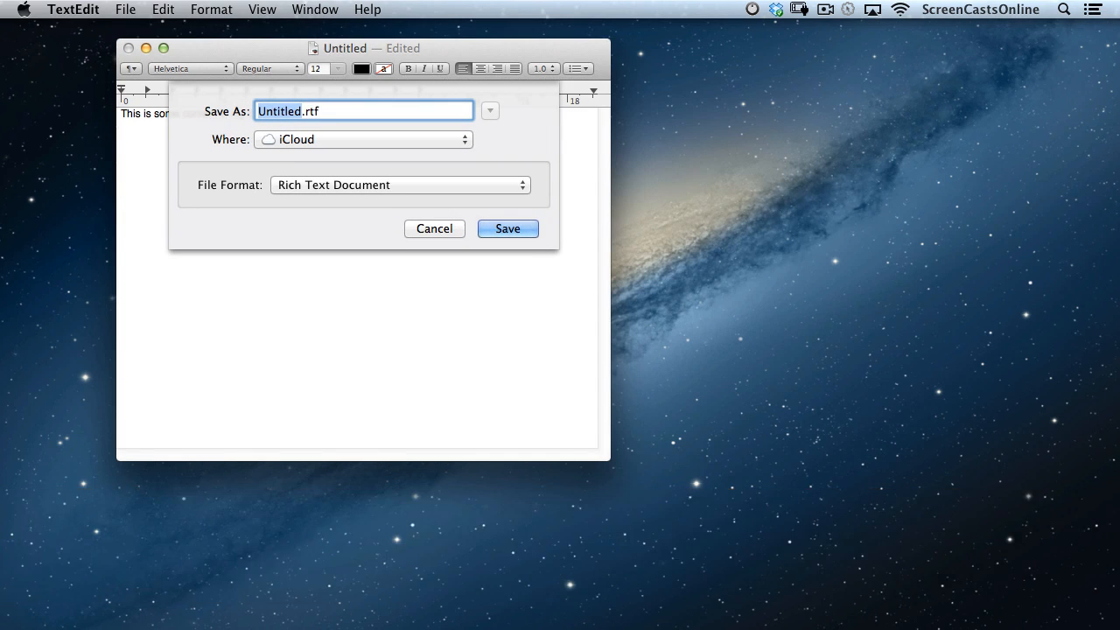
text(version1)
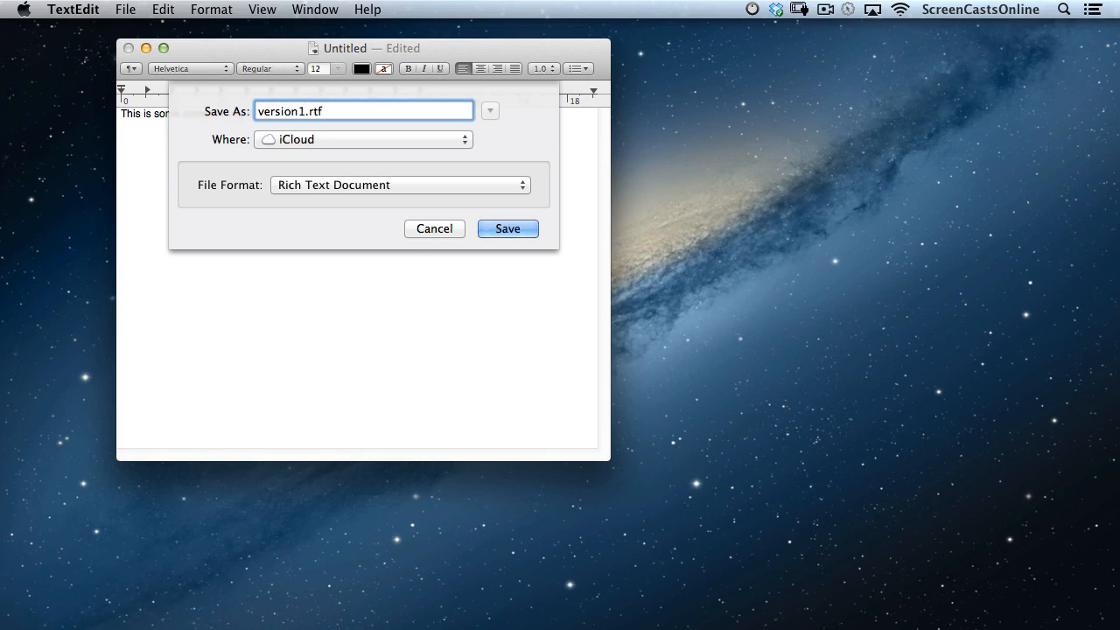
key(Return)
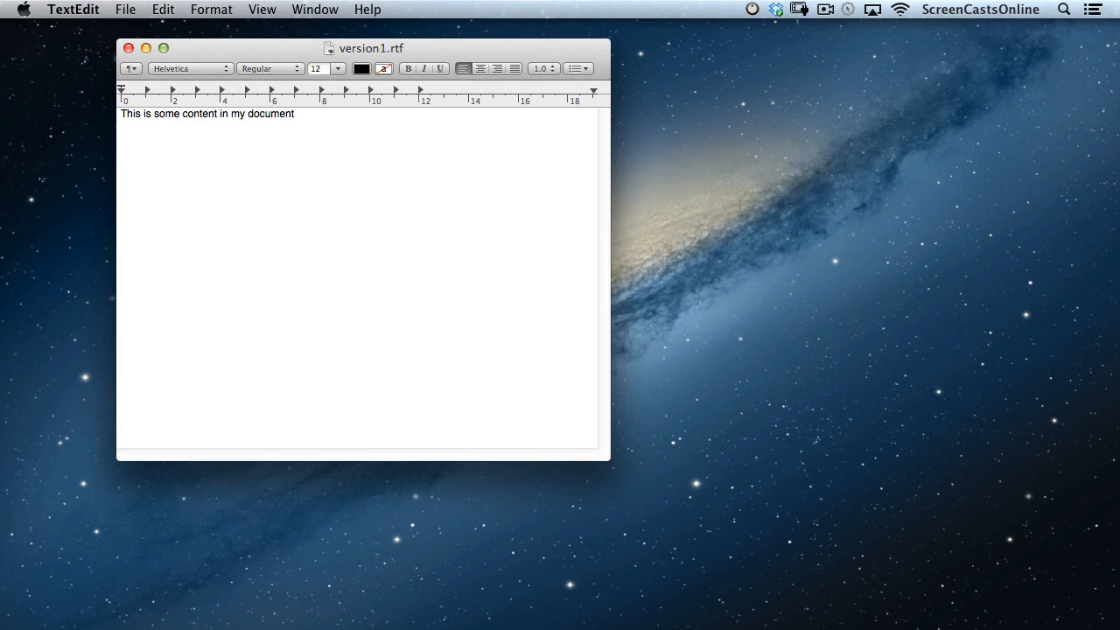
Add the line 'Some additional content', save a copy as version2.rtf, and close the window.
key(Return)
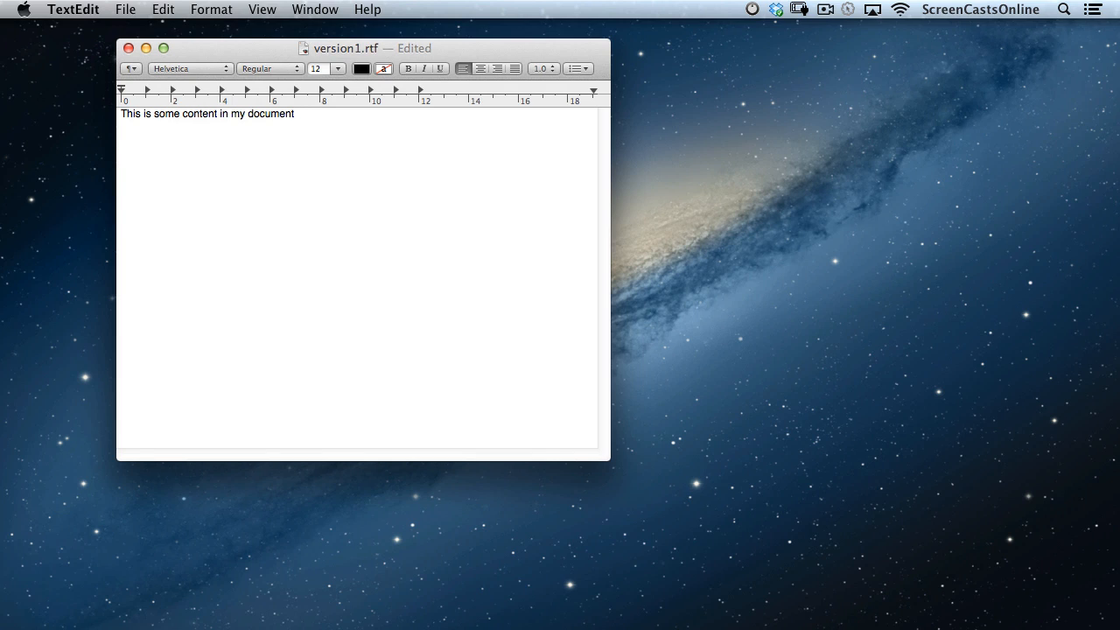
text(Some additional content)
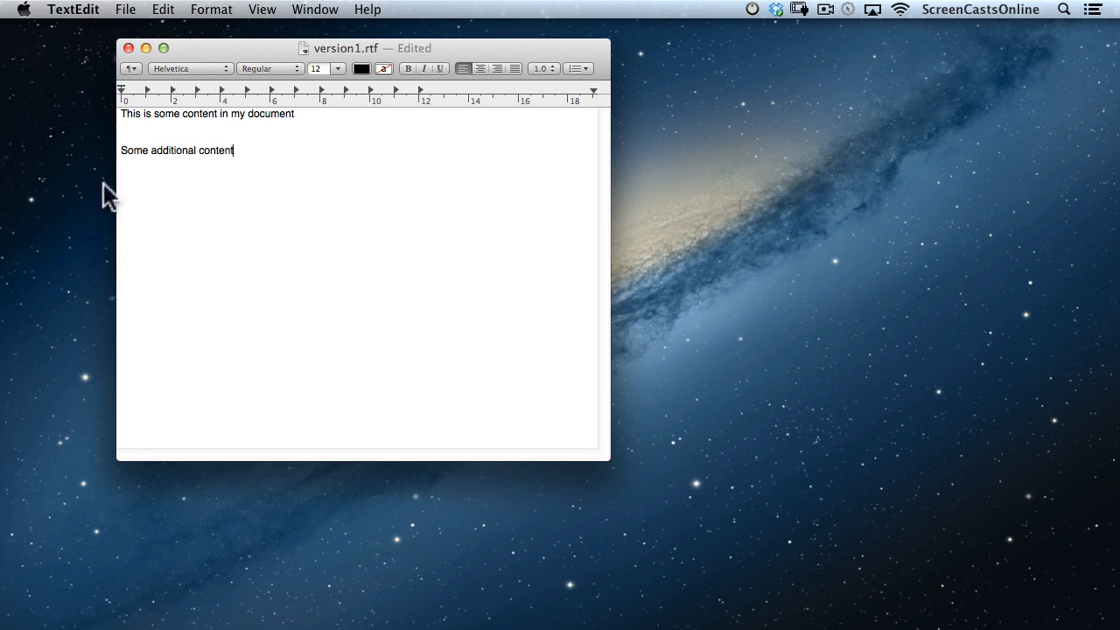
click(125, 10)
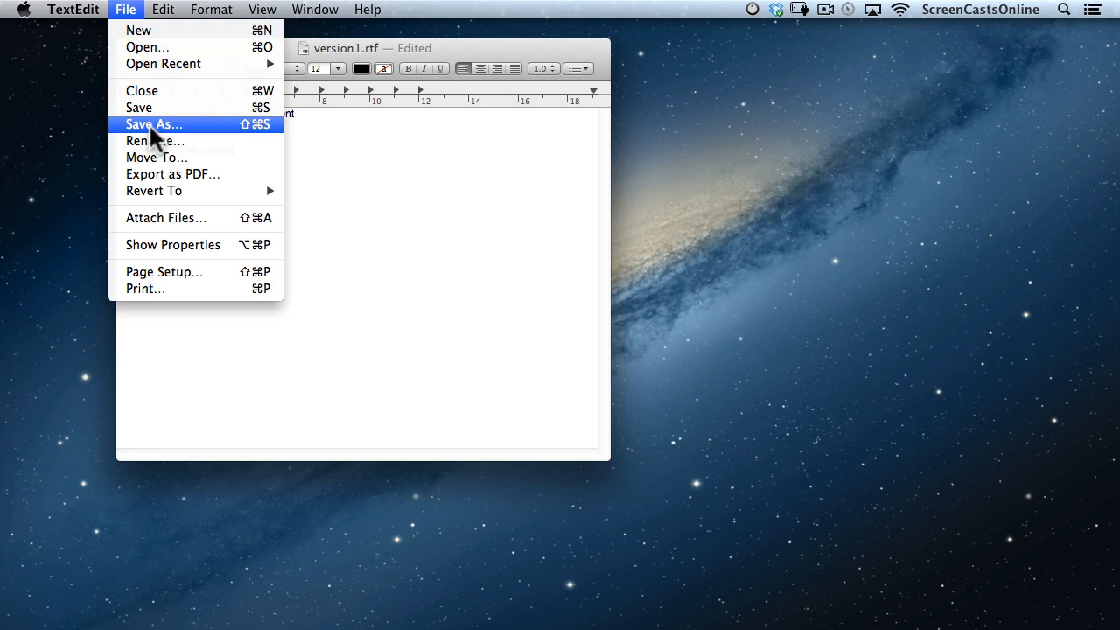
click(151, 125)
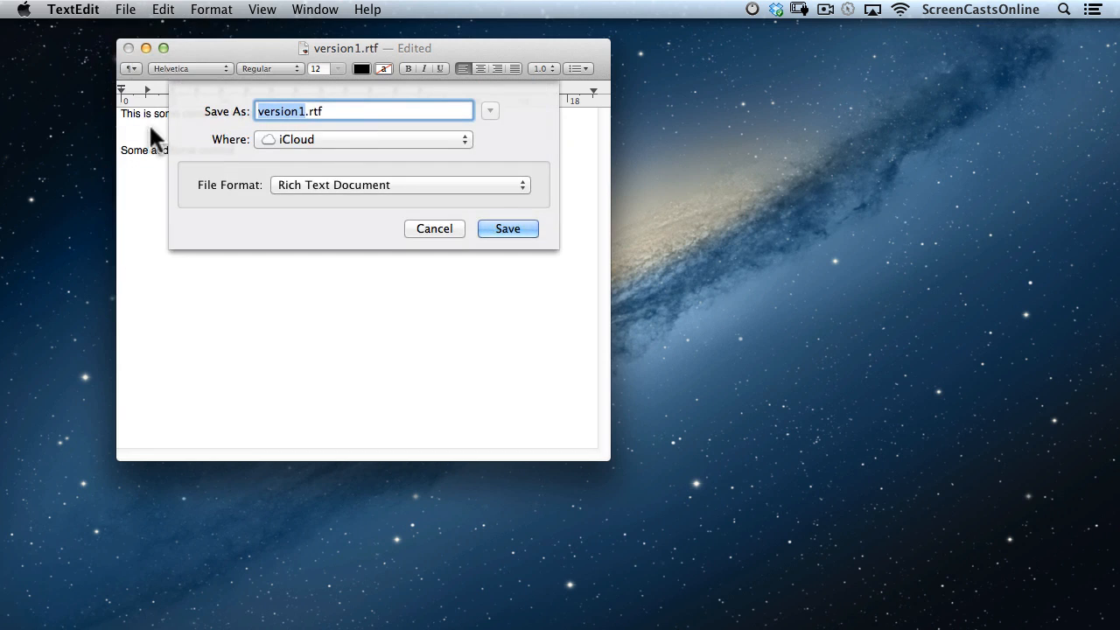
click(306, 113)
key(BackSpace)
text(2)
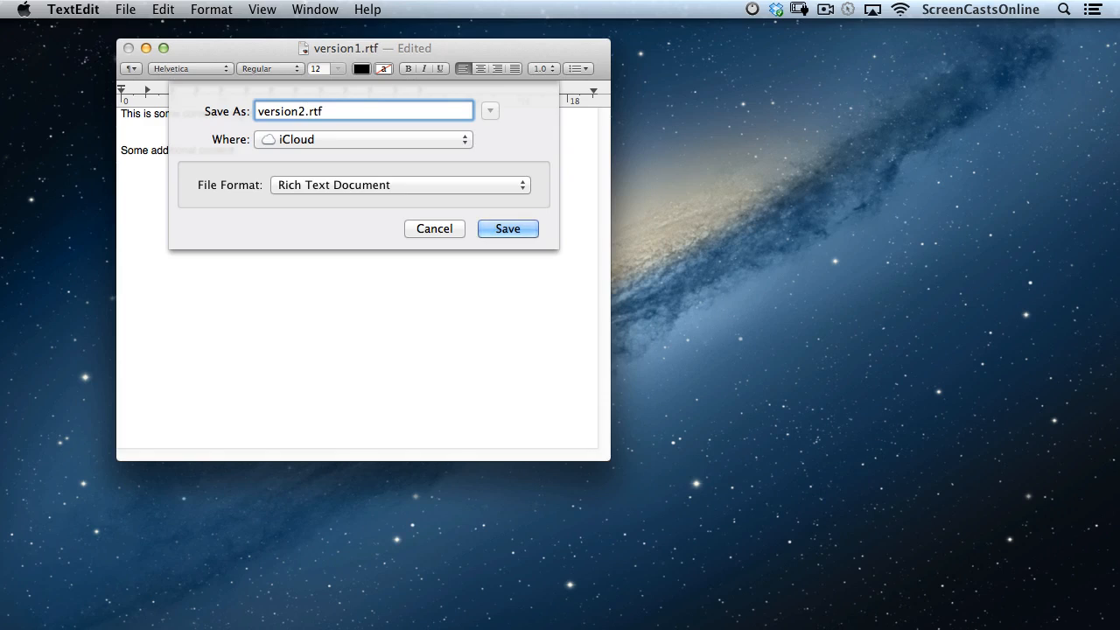
key(Return)
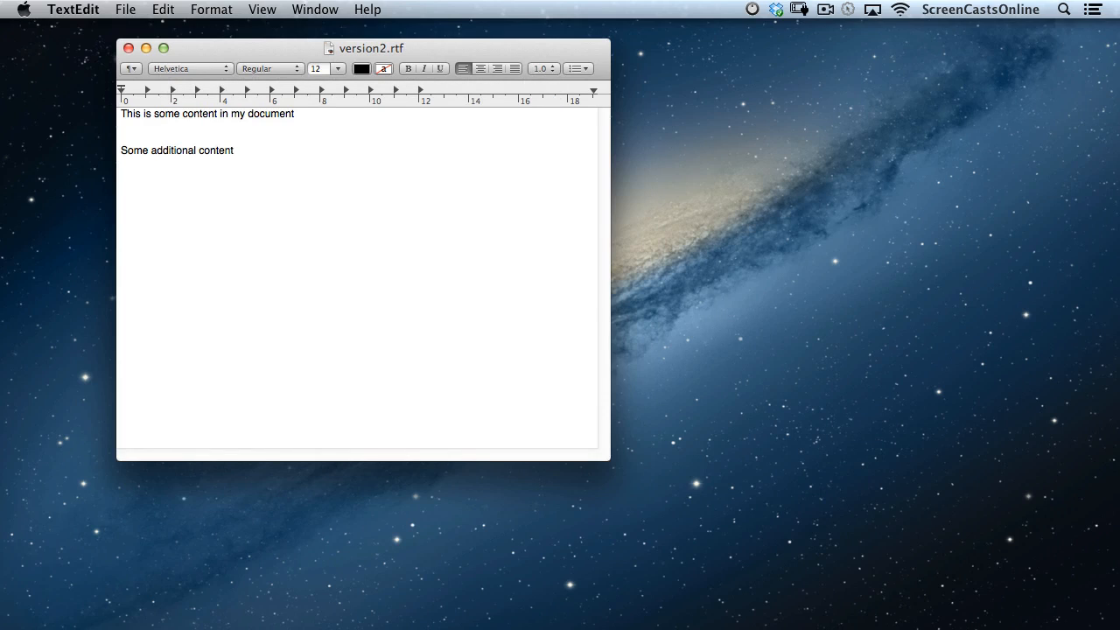
click(128, 48)
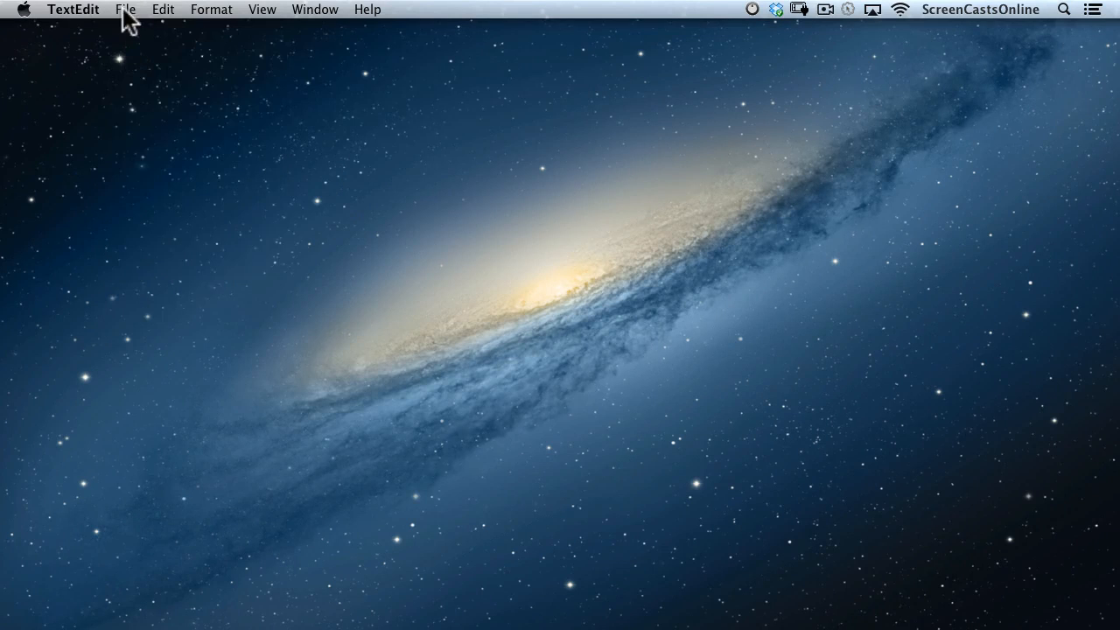
Reopen version1.rtf and restore its earlier version holding only the first sentence.
click(125, 9)
mouse_move(136, 65)
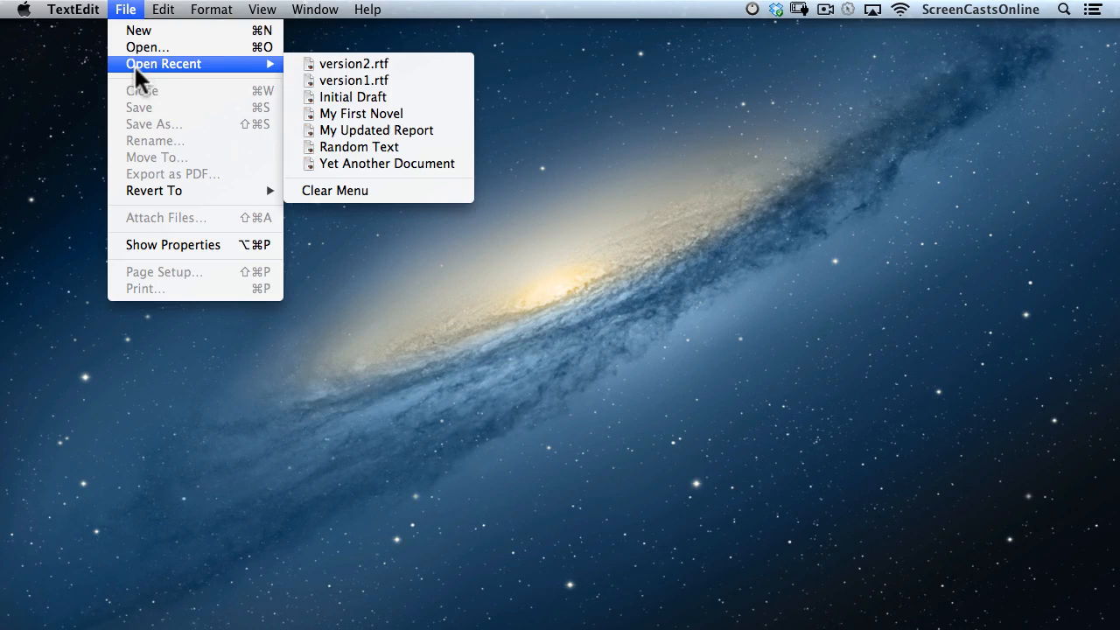
click(388, 80)
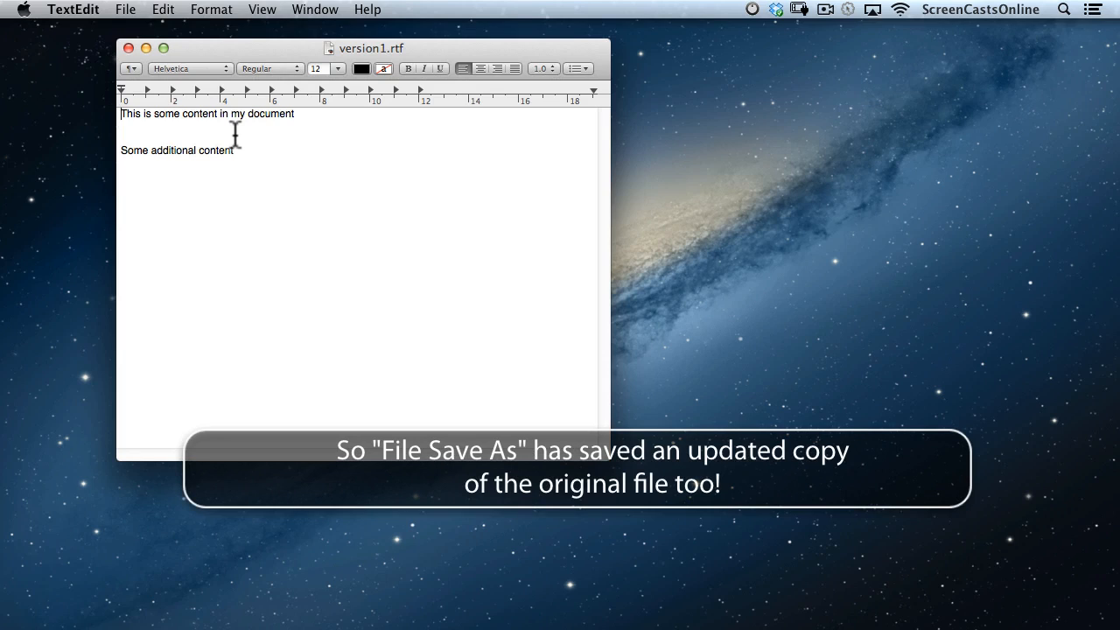
click(411, 49)
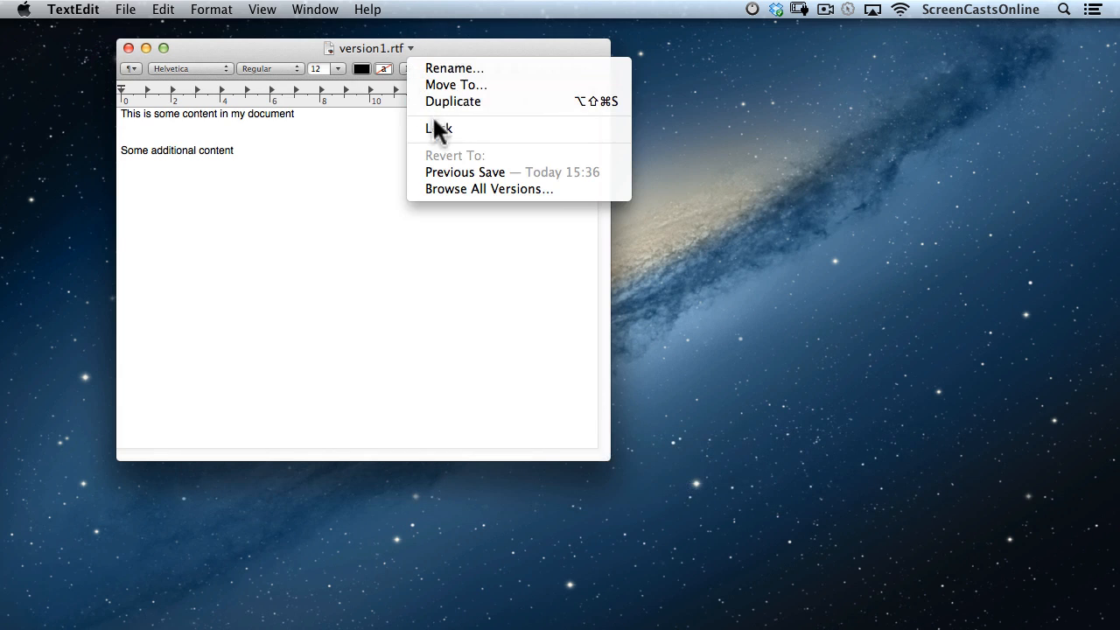
click(455, 187)
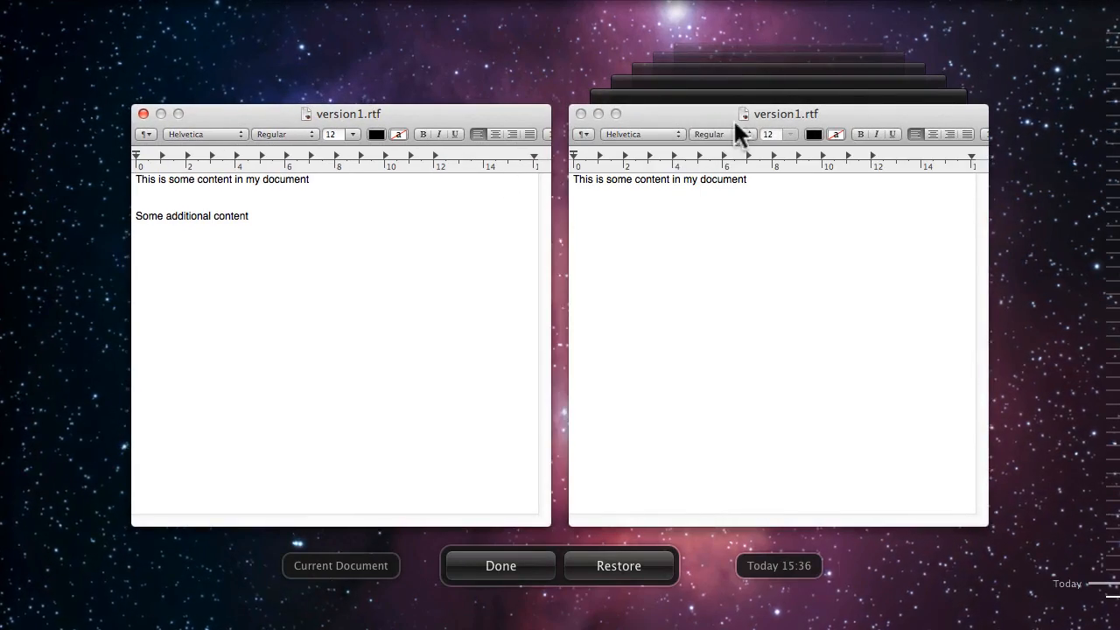
click(725, 432)
click(623, 567)
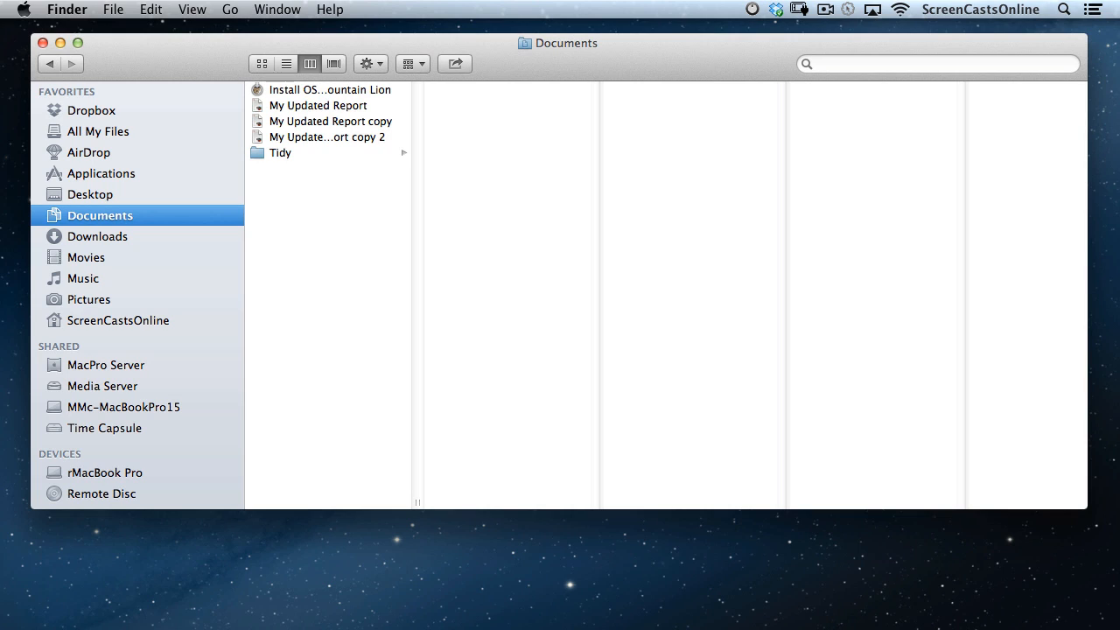
Show the Finder path bar and jump up to the ScreenCastsOnline home folder from it.
click(191, 12)
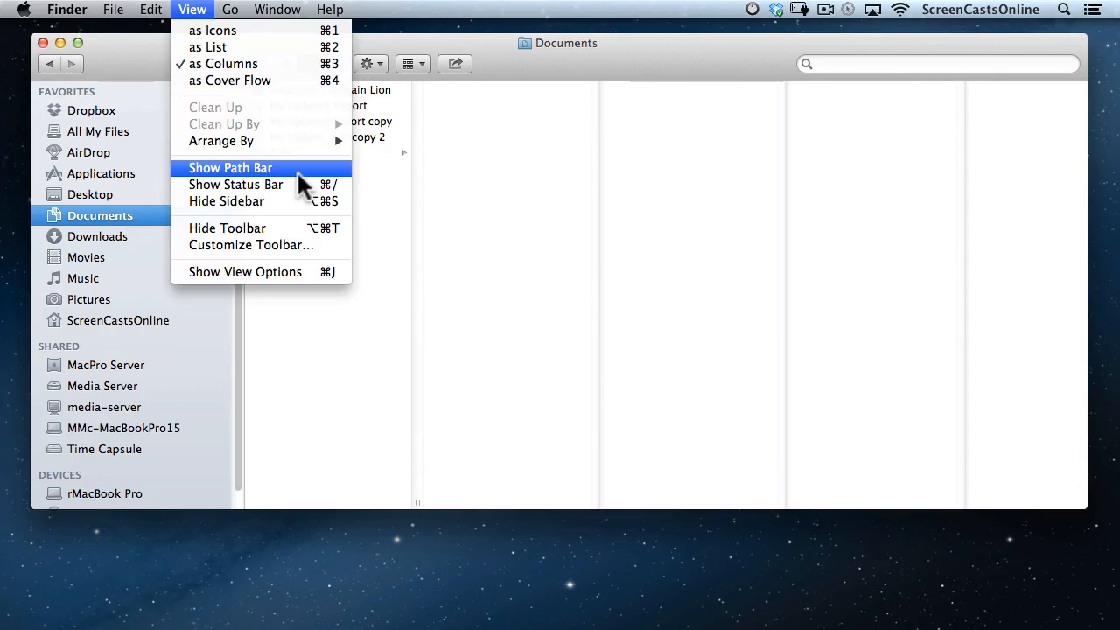
click(262, 168)
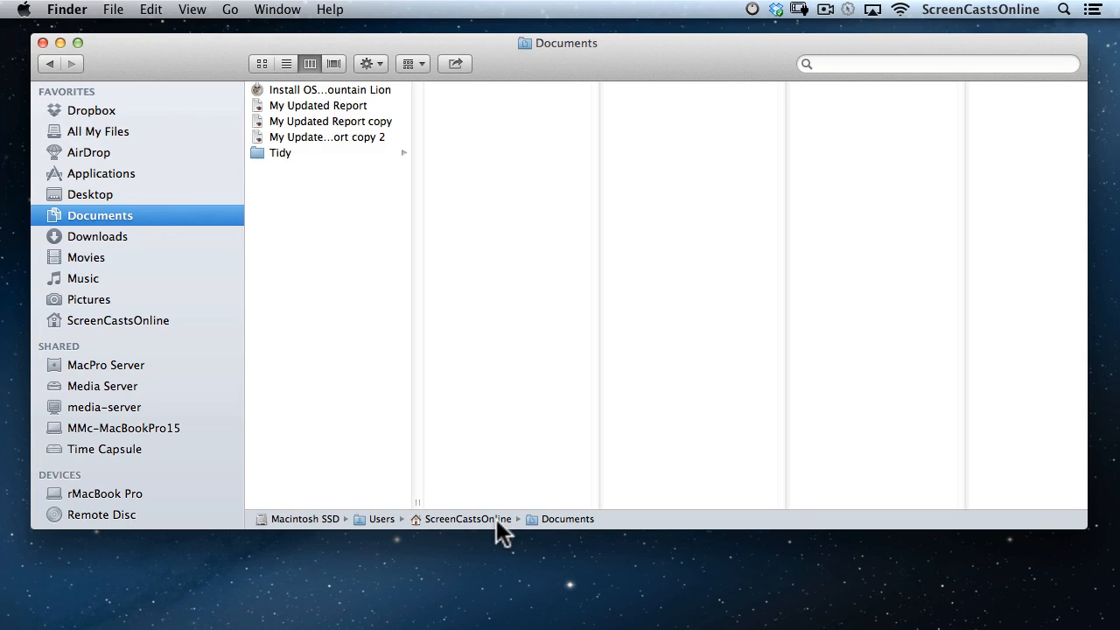
double_click(496, 519)
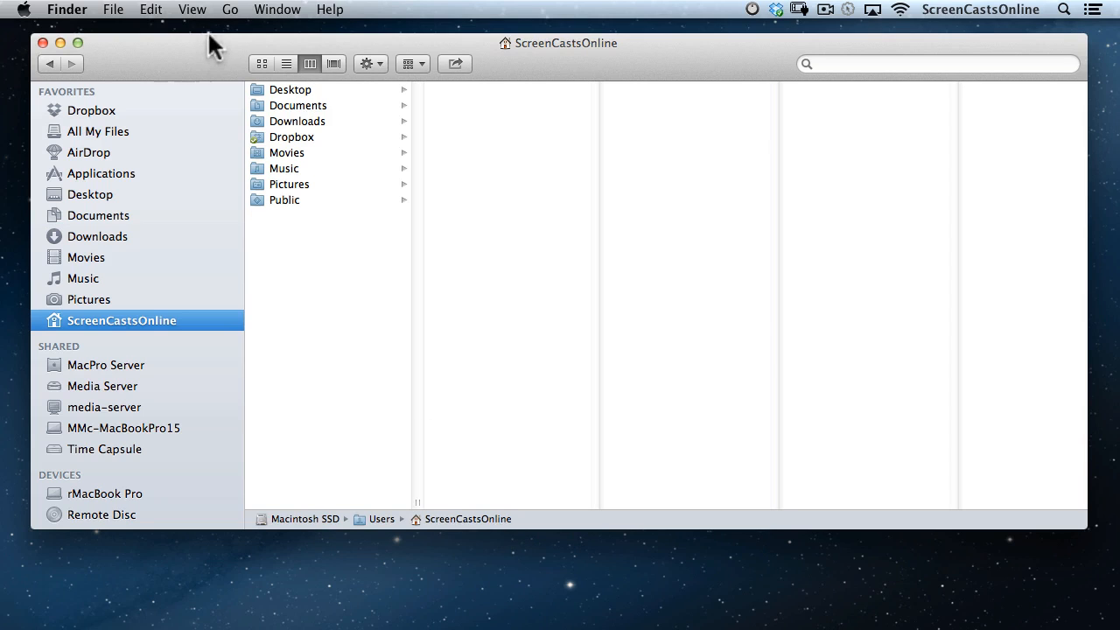
Turn on the status bar so the folder's item count is shown.
click(196, 9)
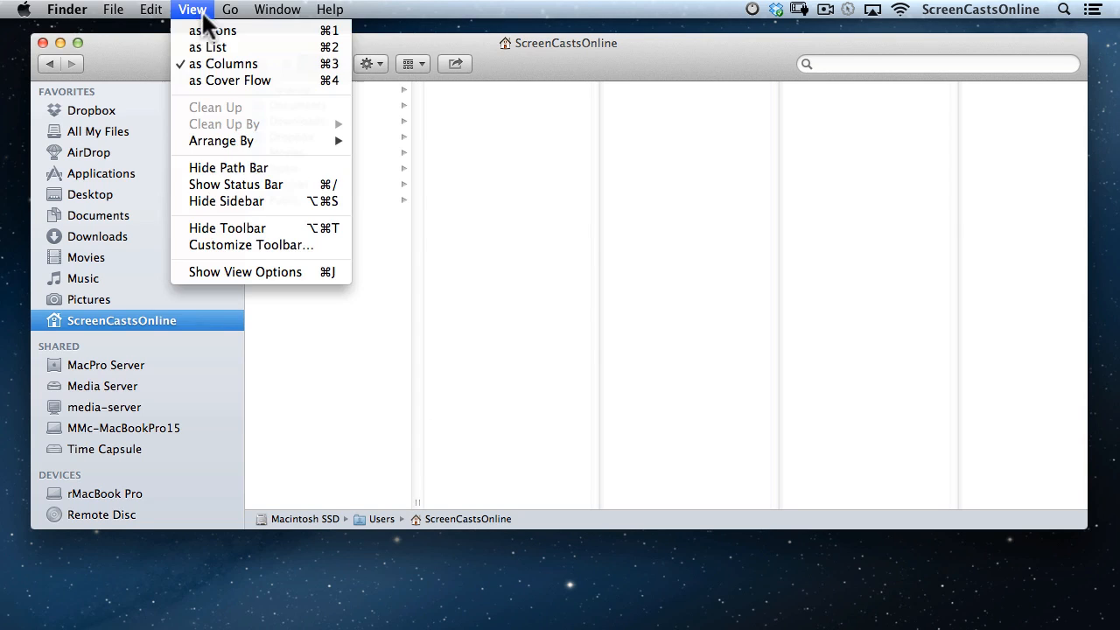
click(229, 184)
mouse_move(516, 538)
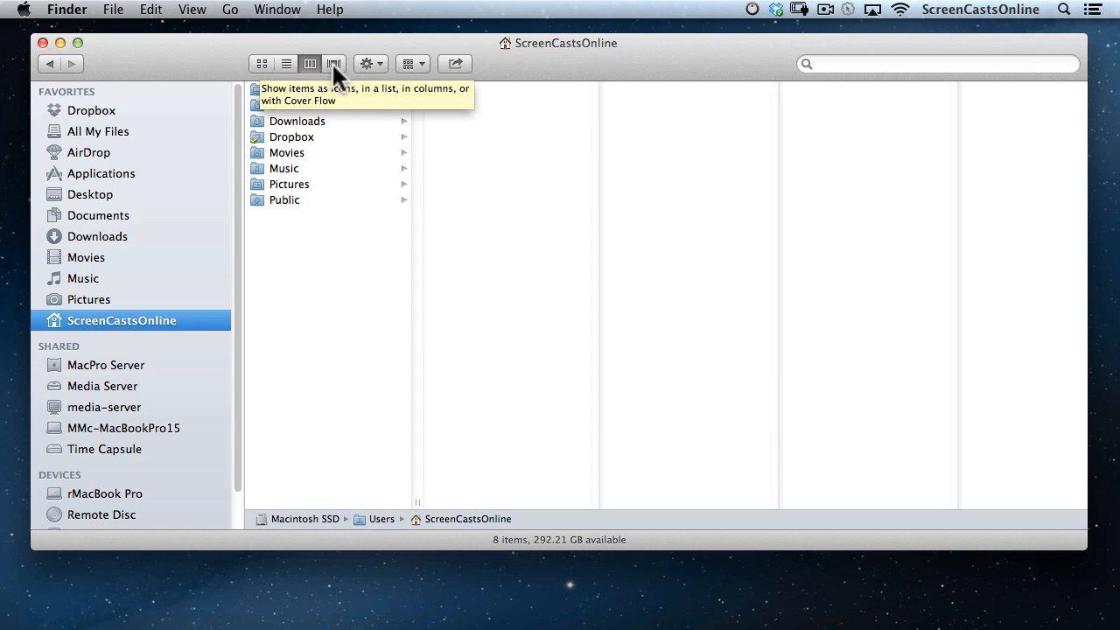
Switch the home folder to icon view and open the Pictures folder.
click(260, 65)
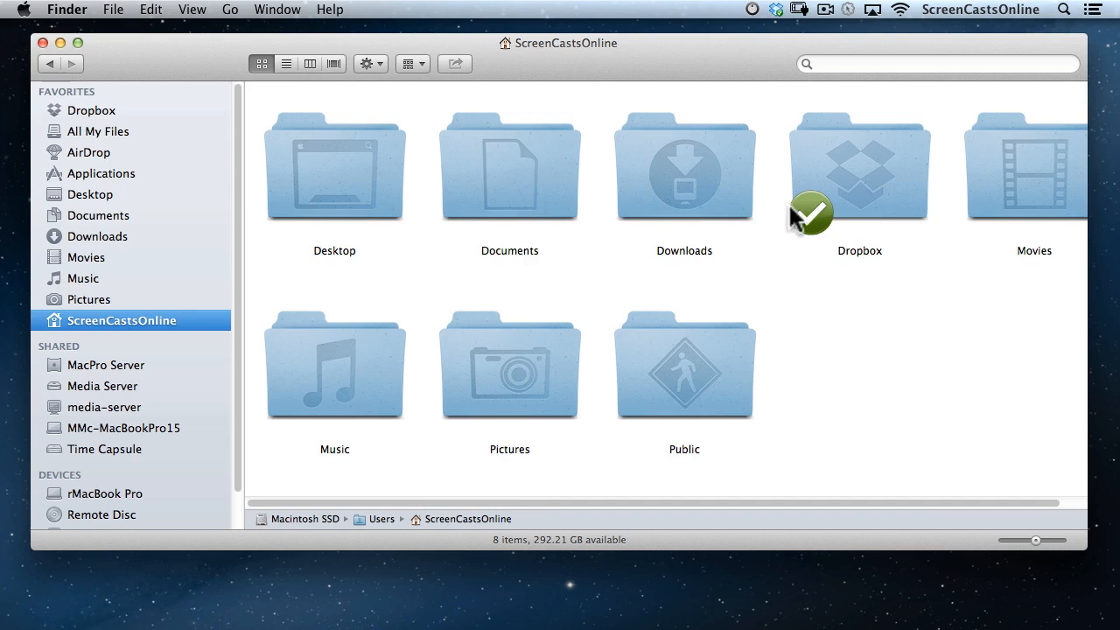
click(518, 372)
double_click(516, 359)
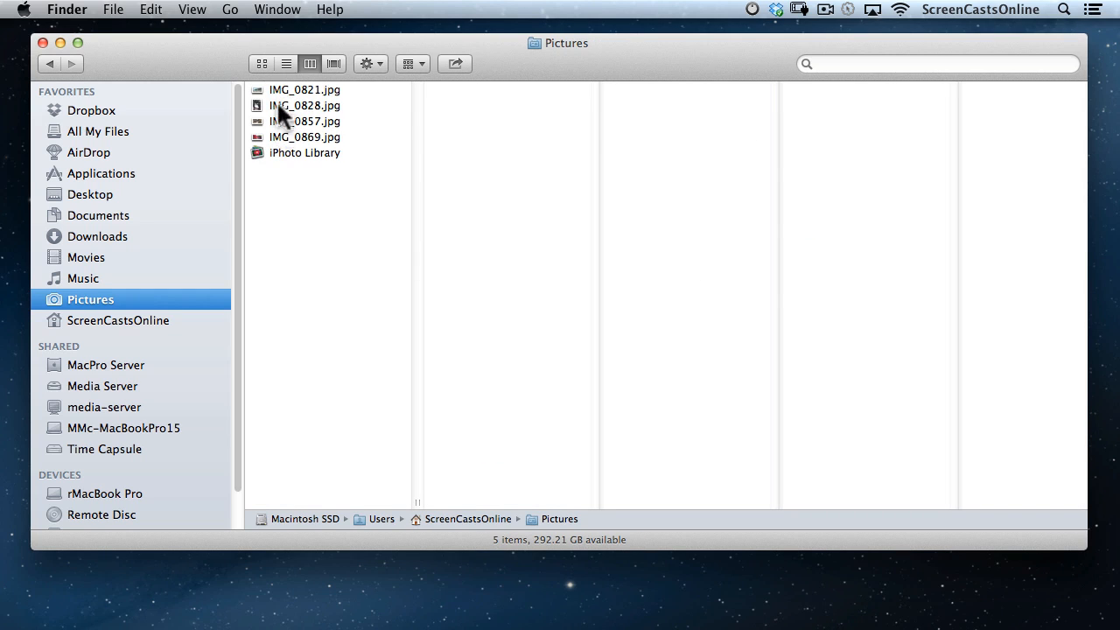
Show the photos as large icon thumbnails using the size slider, then return to list view.
click(261, 63)
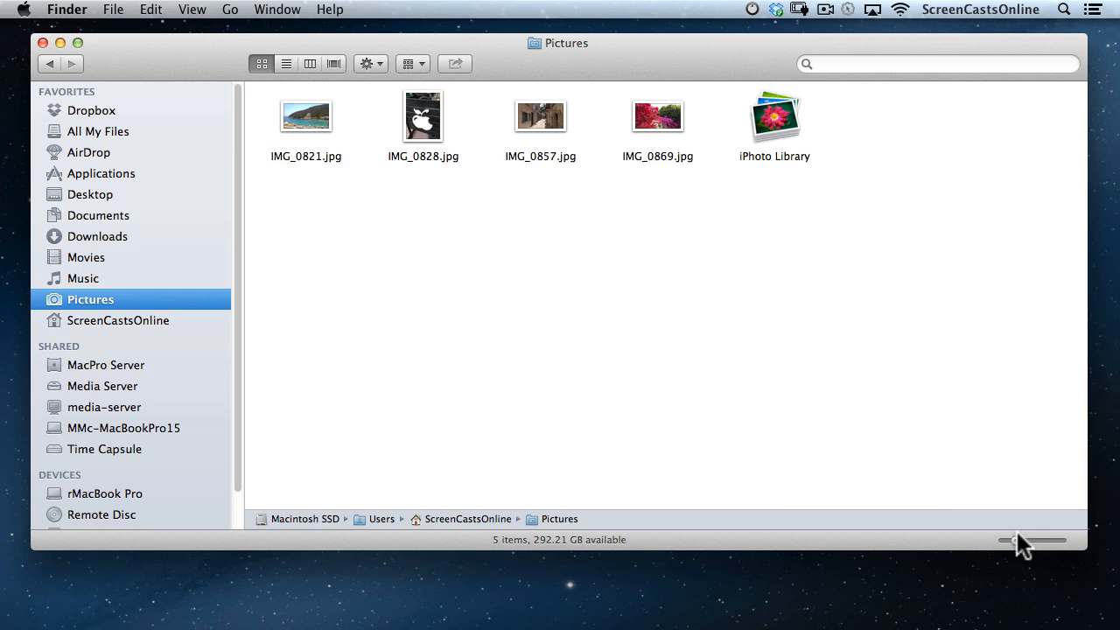
drag(1014, 535, 1046, 541)
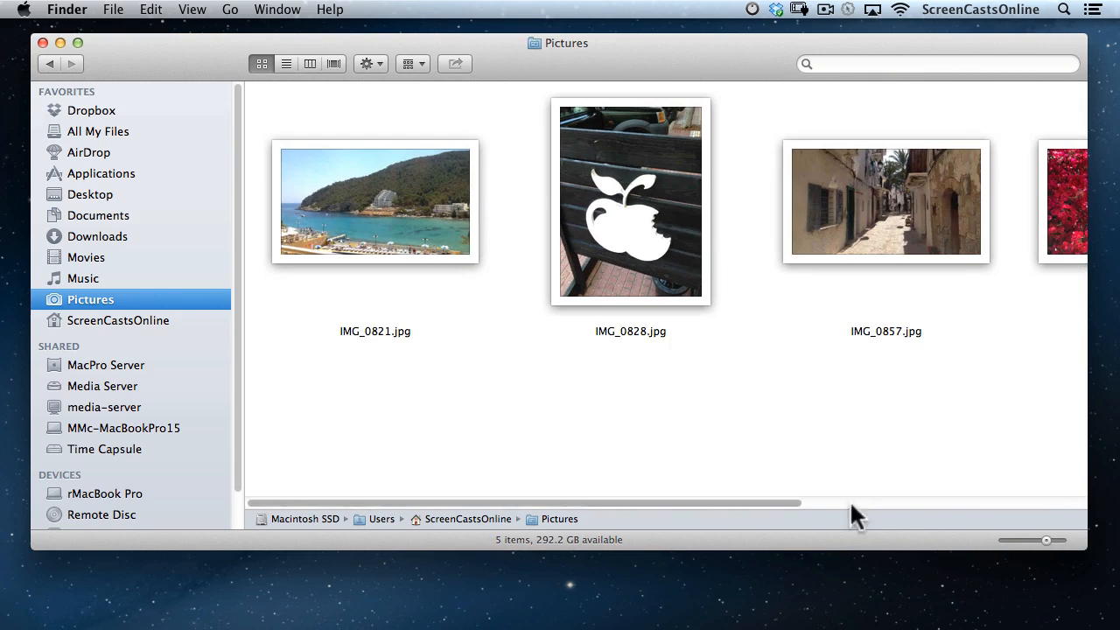
drag(802, 501, 637, 511)
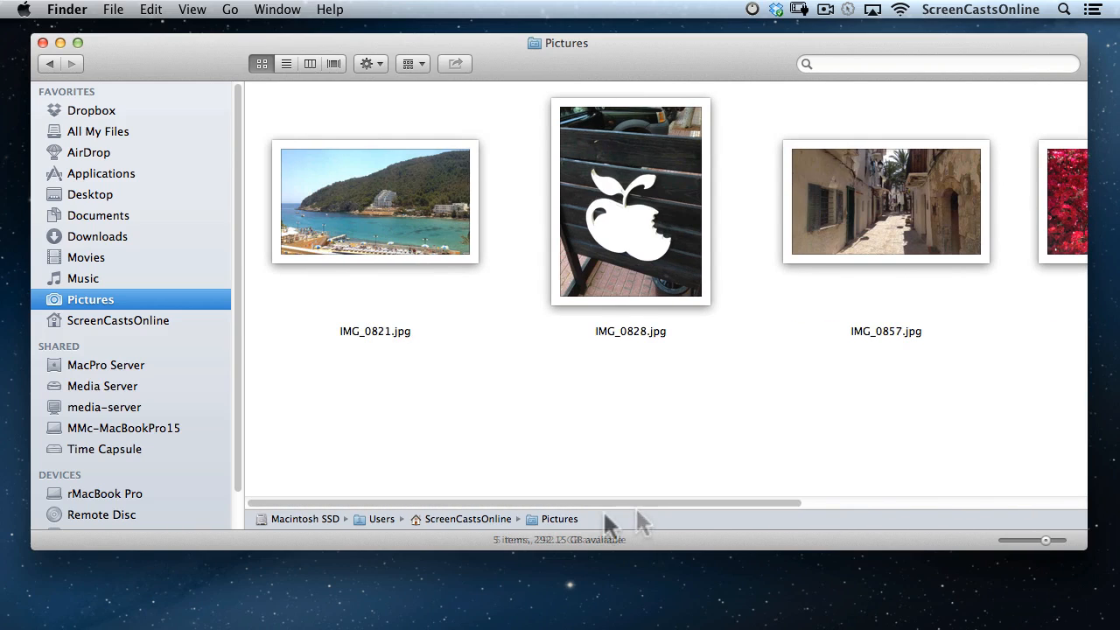
click(286, 64)
Sort the Pictures list by several columns, ending on Date Added with the newest first.
click(445, 84)
click(617, 88)
click(675, 88)
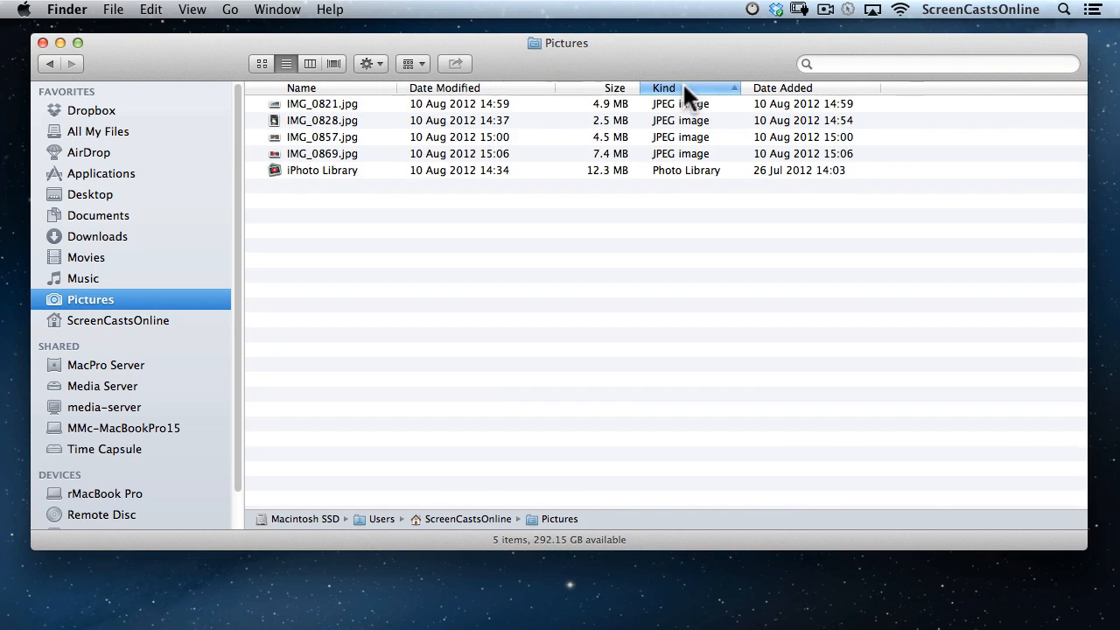
click(783, 89)
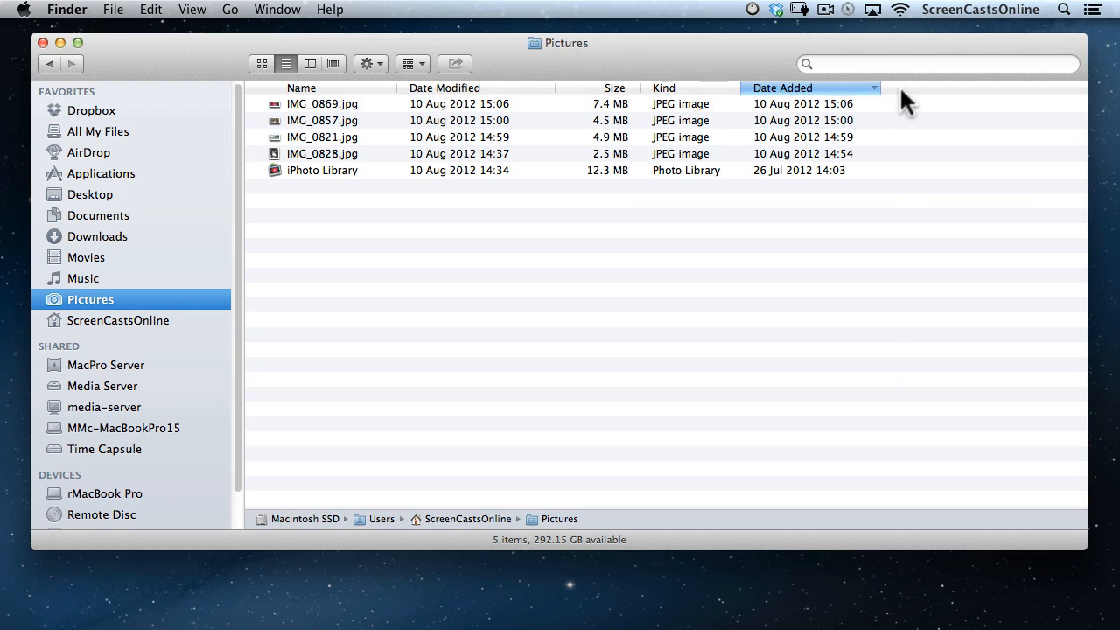
Add the Dimensions and Resolution columns to the list.
right_click(902, 87)
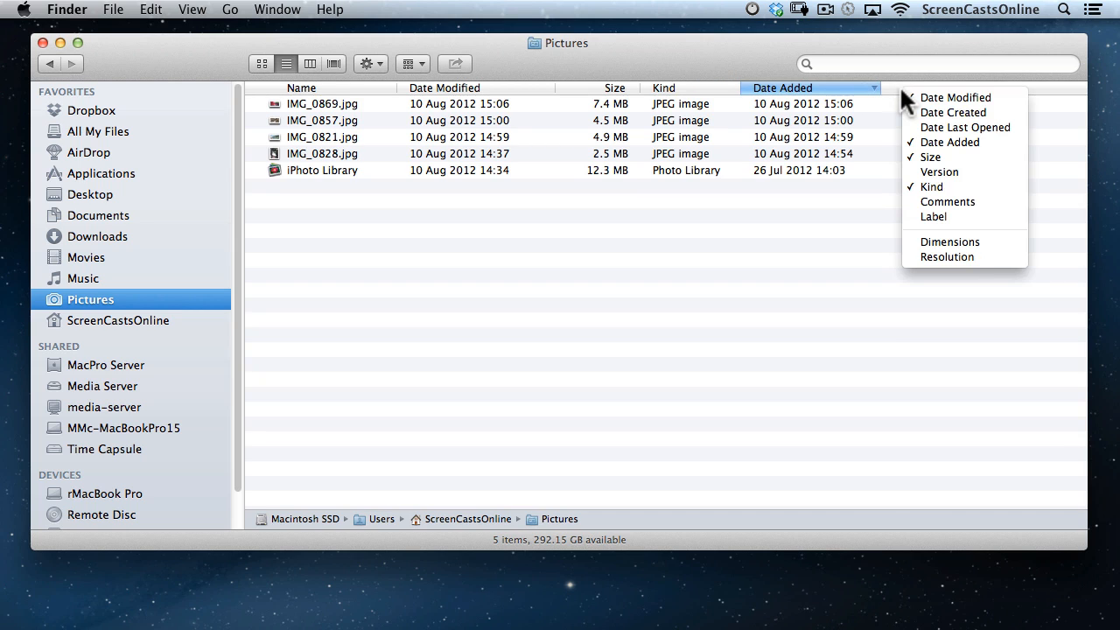
click(989, 241)
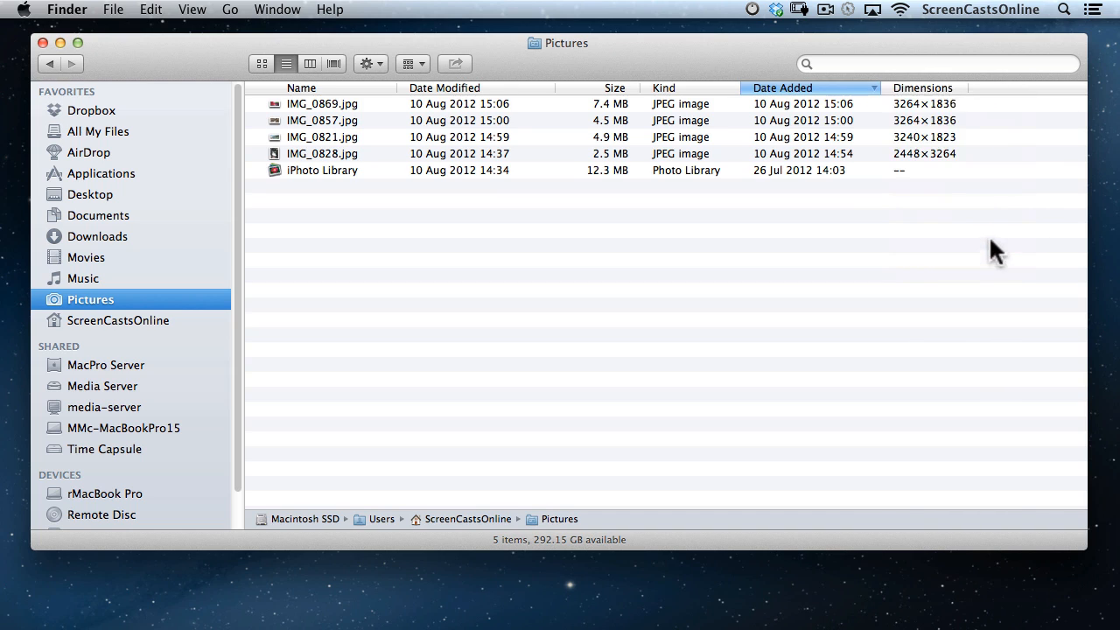
right_click(992, 87)
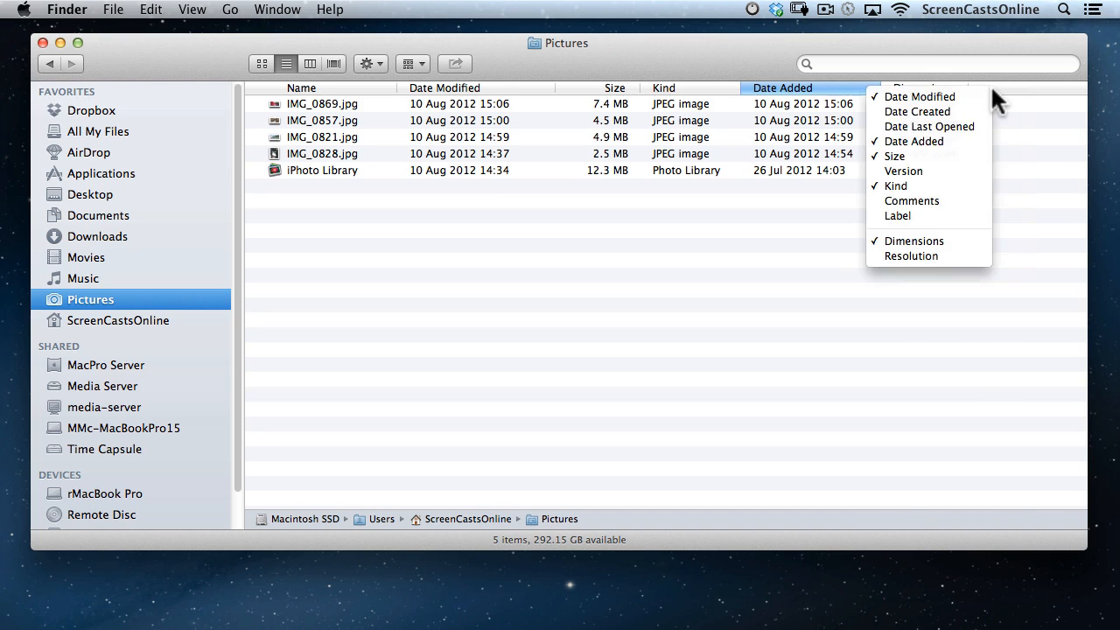
click(956, 256)
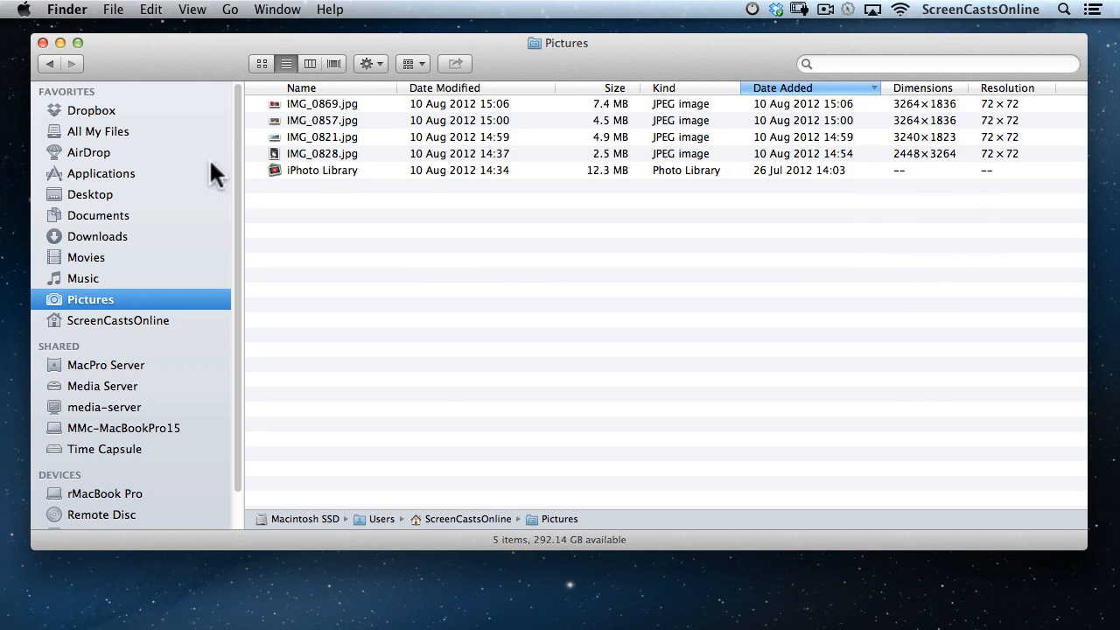
Browse in column view to Documents › Tidy › Another Level.
click(113, 215)
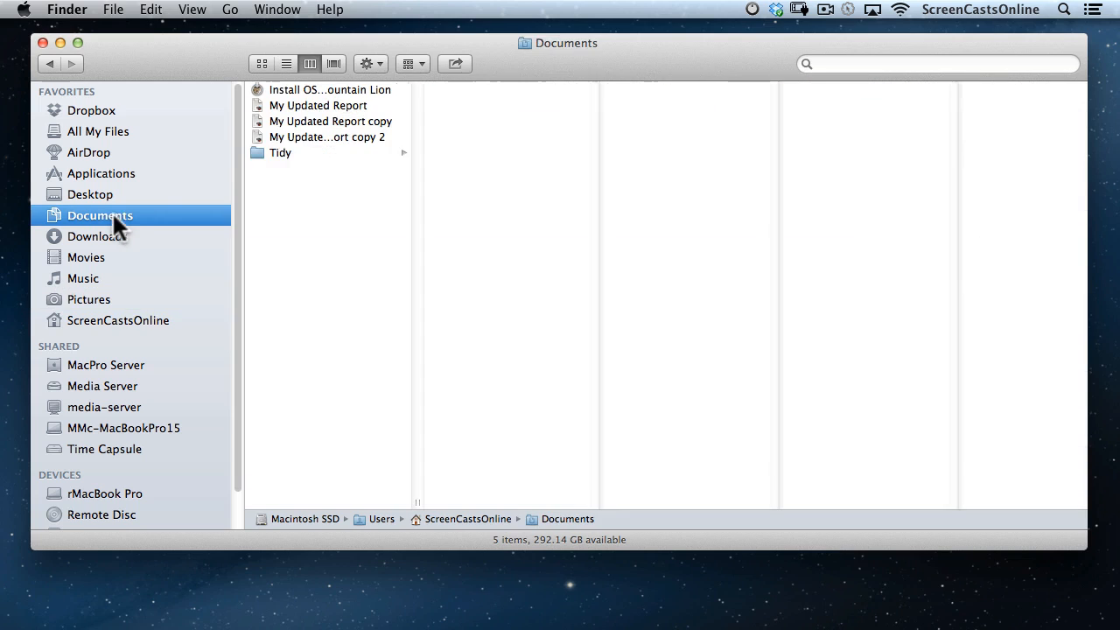
click(273, 151)
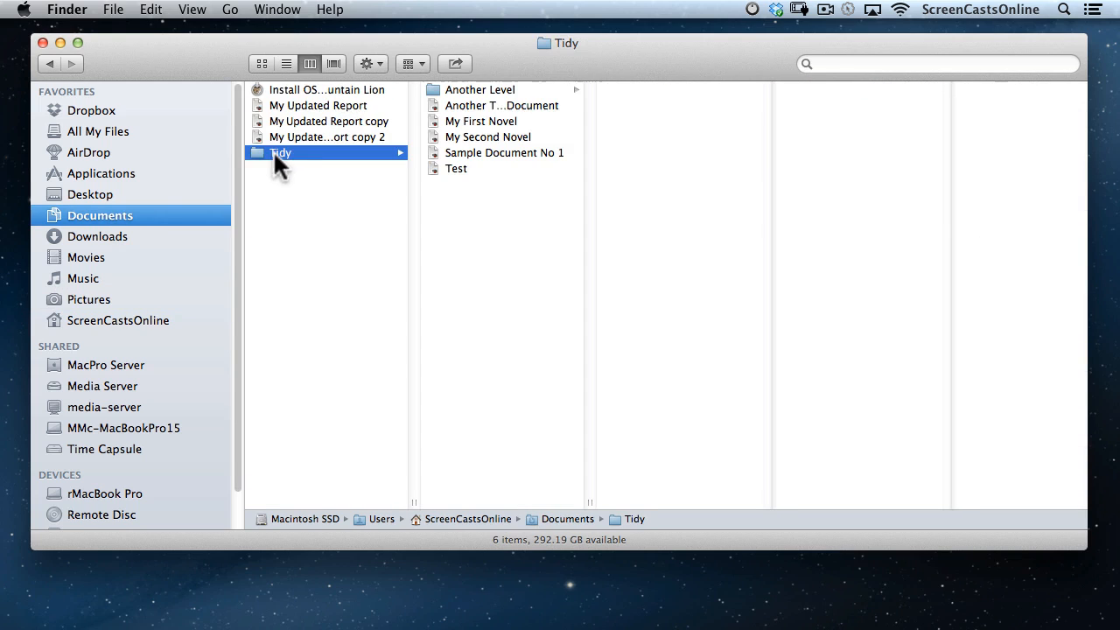
click(468, 88)
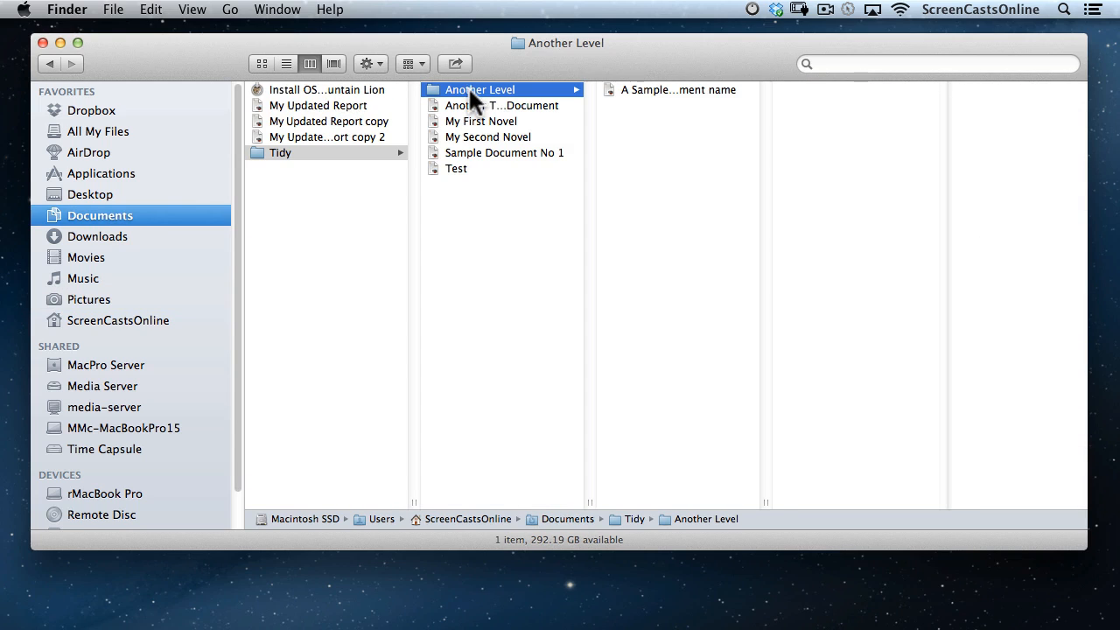
Right-size all columns individually, then fit the last column to show the long file name in full.
right_click(415, 500)
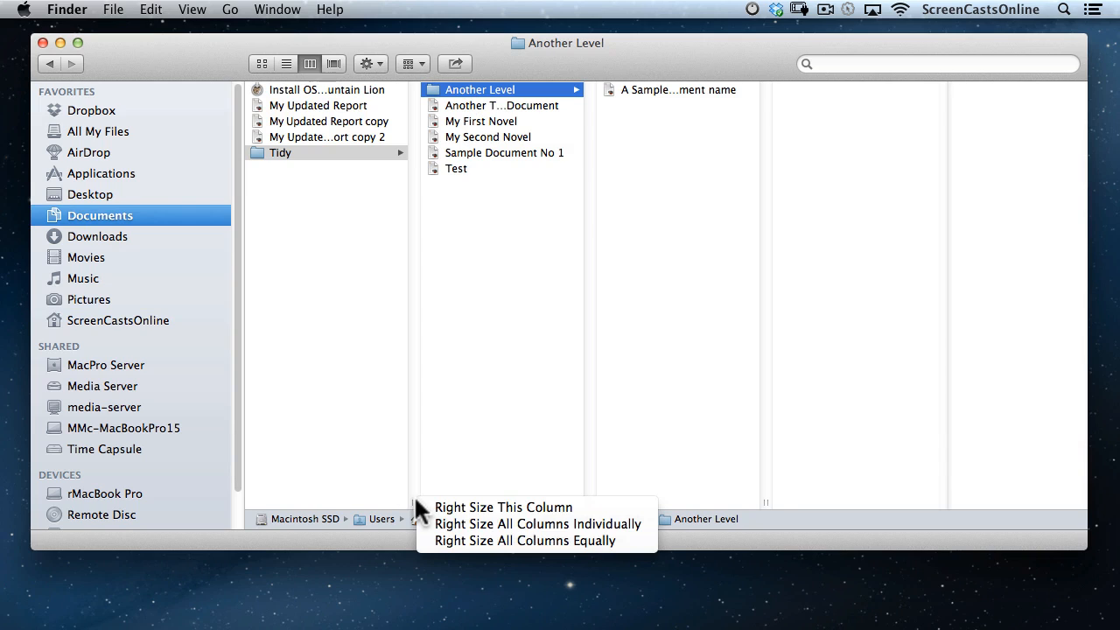
click(450, 523)
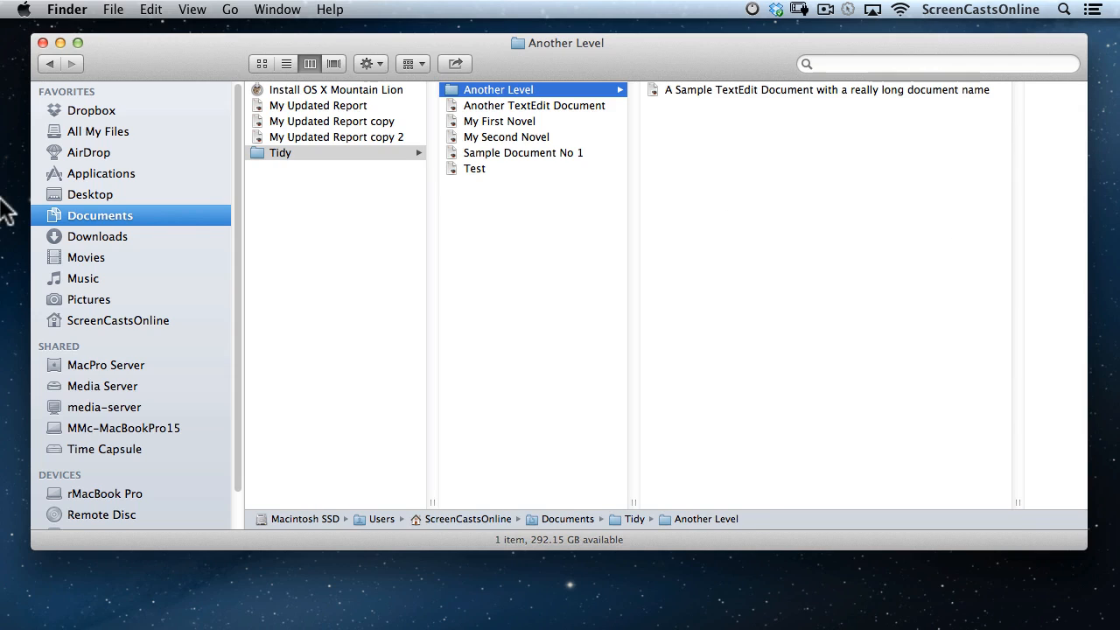
drag(1015, 503, 815, 504)
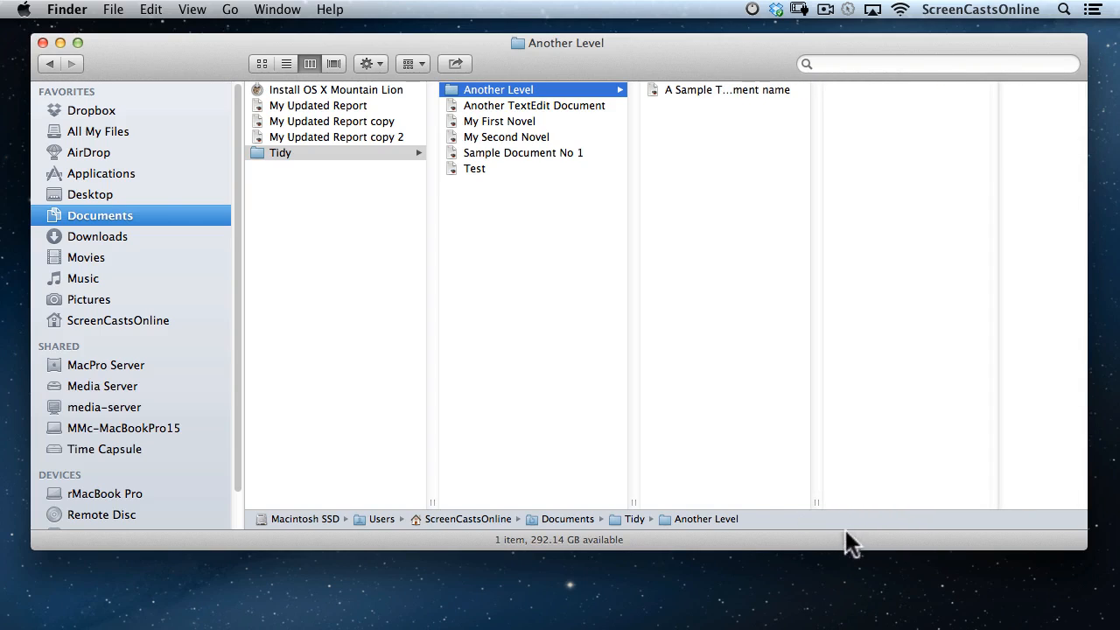
double_click(817, 497)
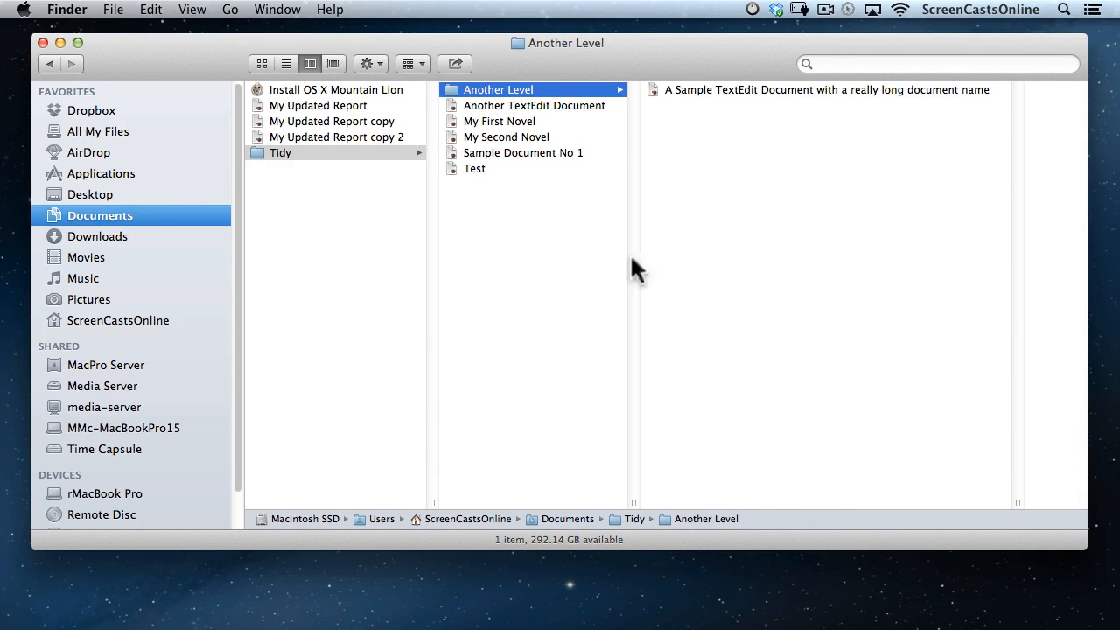
Show the Pictures folder in Cover Flow and adjust the preview height.
click(109, 299)
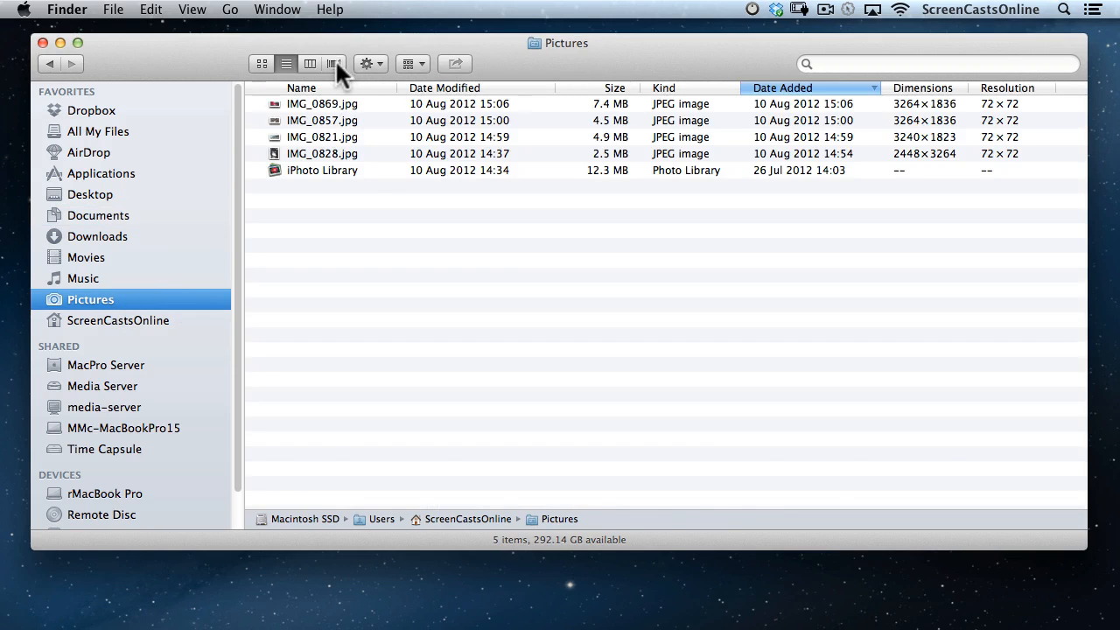
click(336, 63)
drag(662, 391, 780, 370)
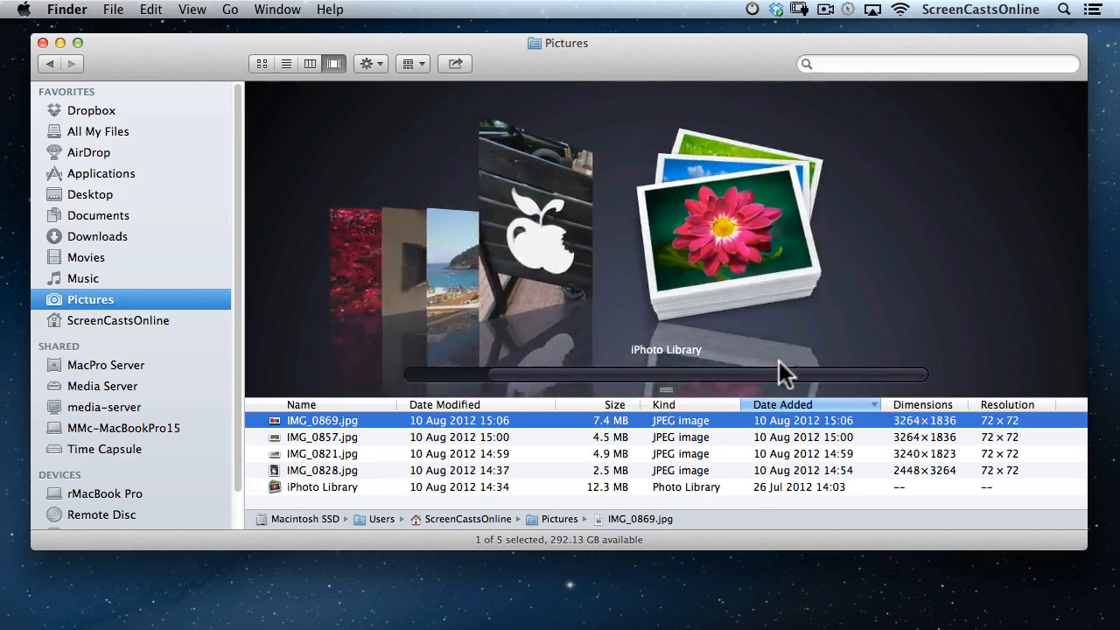
View IMG_0869.jpg's Get Info details, close the Info window, and reopen the Action menu.
click(308, 417)
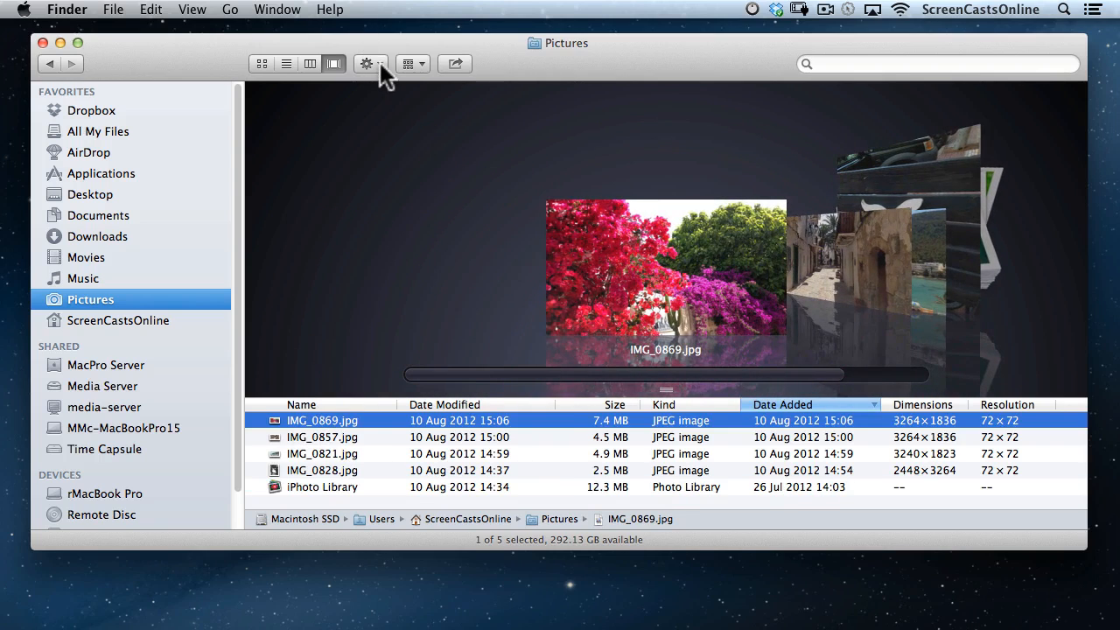
click(379, 62)
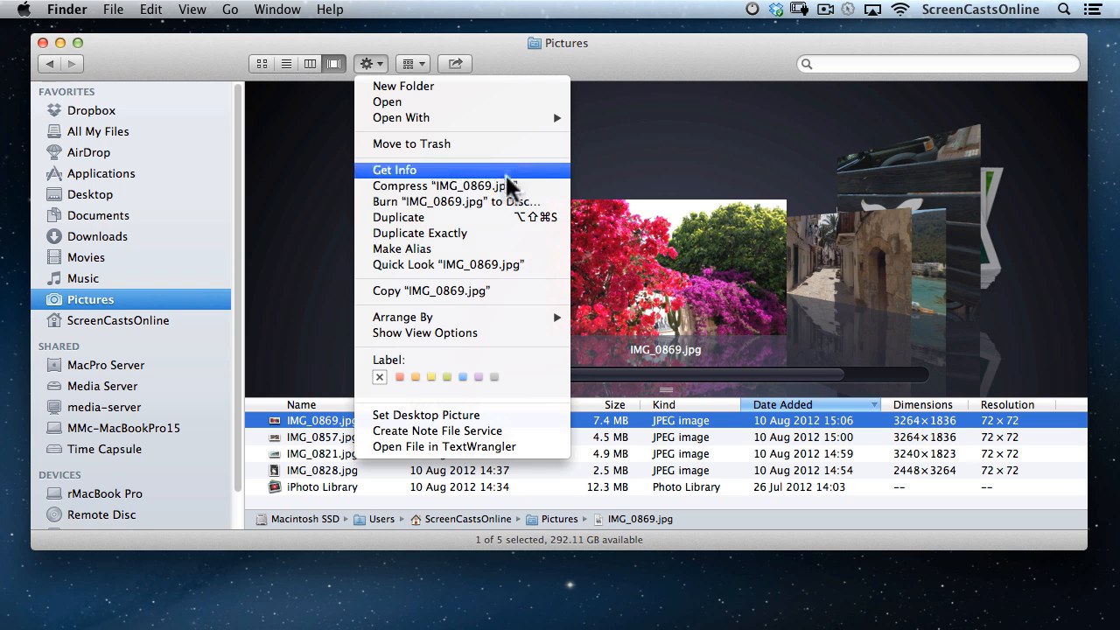
click(467, 170)
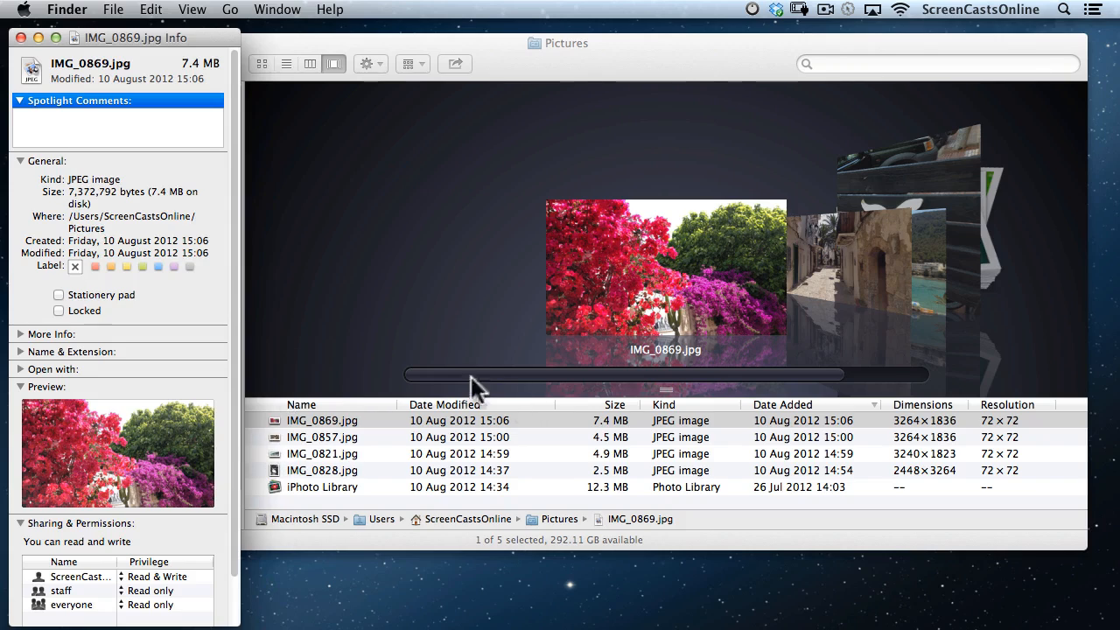
scroll(201, 370, down, 3)
scroll(200, 371, up, 3)
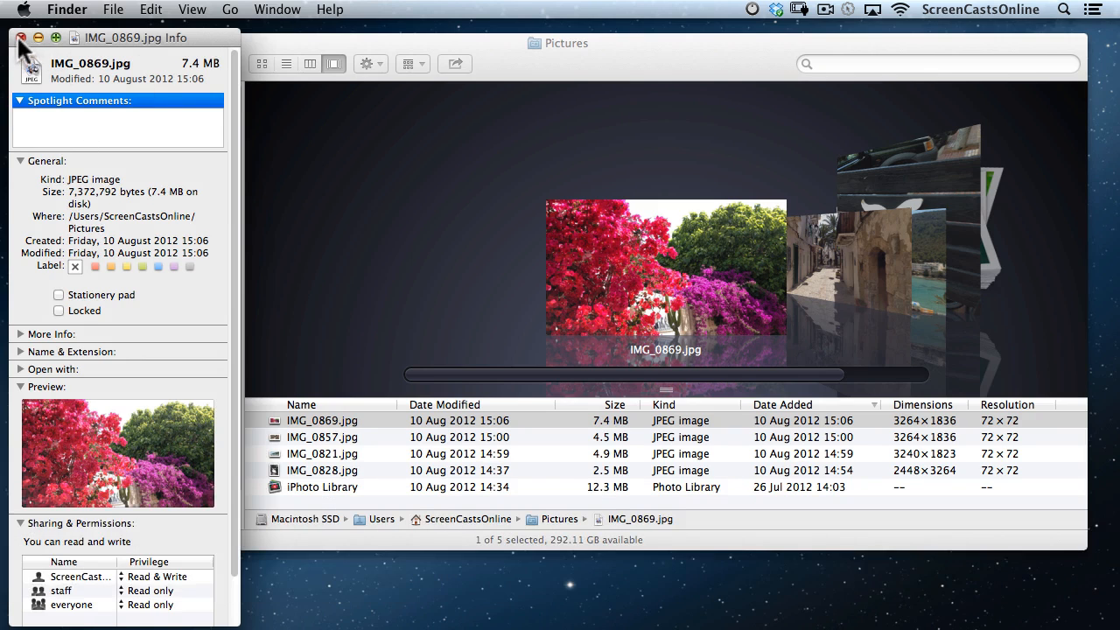
click(21, 38)
click(370, 61)
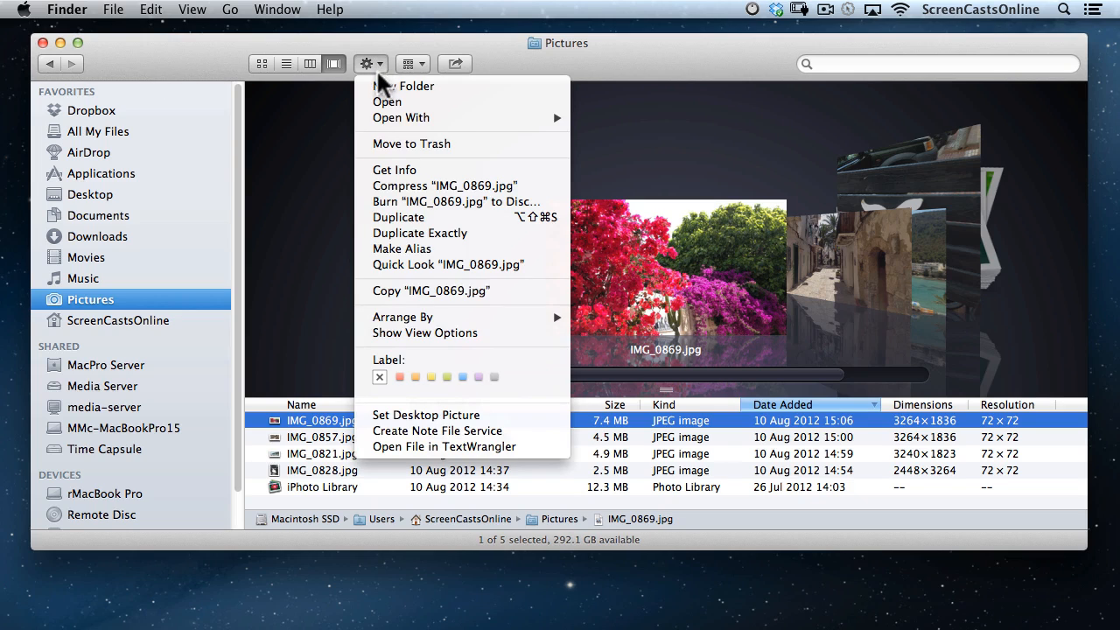
Hold Option in the Action menu and open the live Inspector for the selected photo.
key(alt)
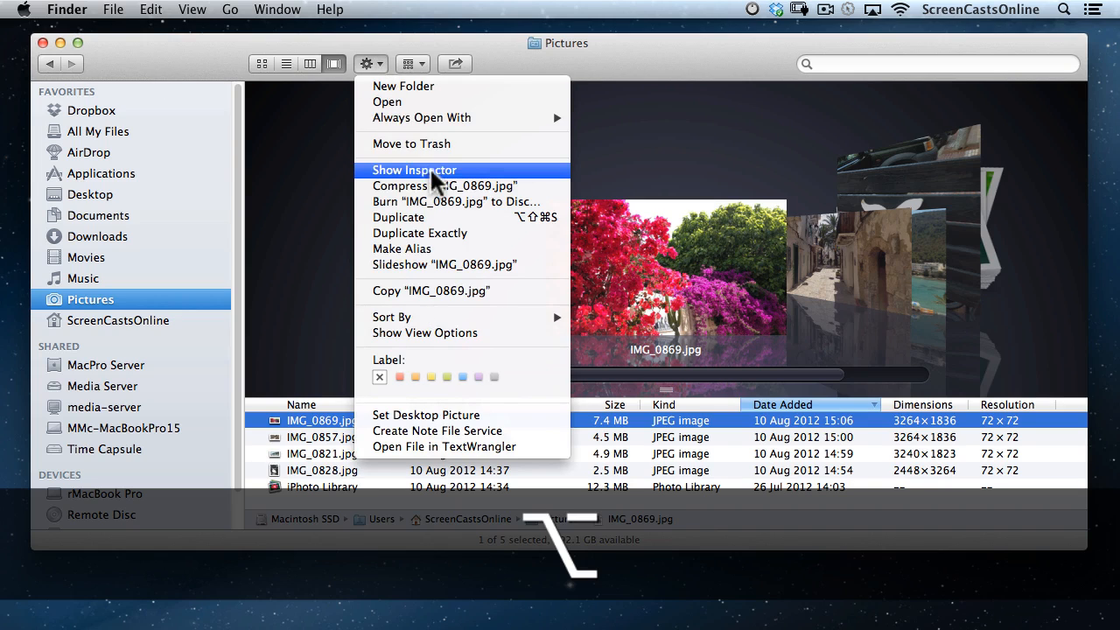
key(alt)
alt+click(440, 168)
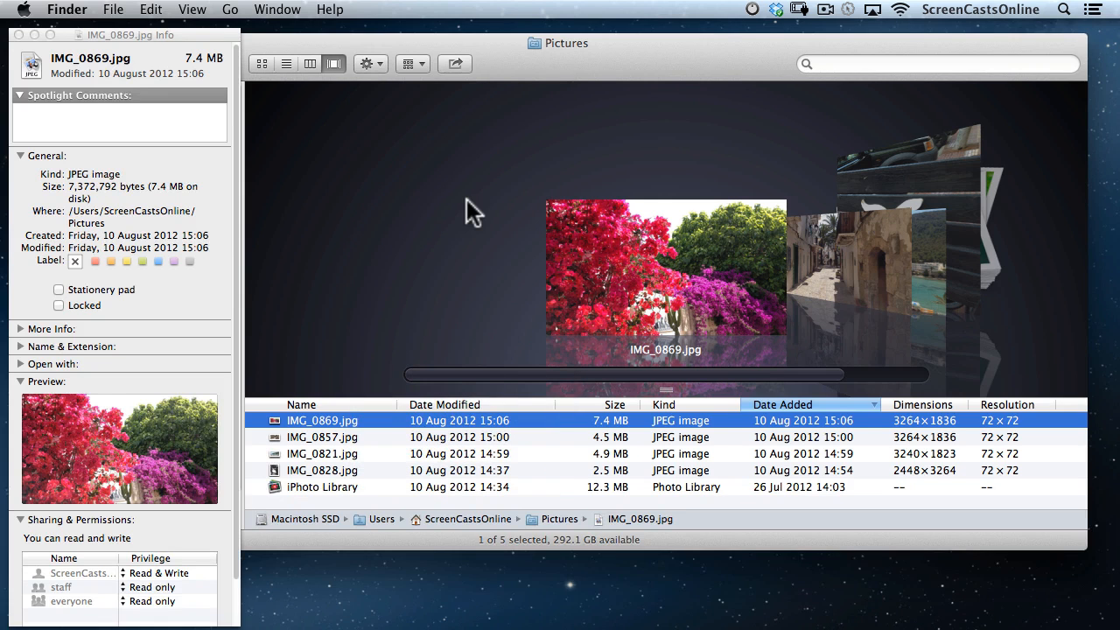
Step between IMG_0869.jpg and IMG_0828.jpg as the Inspector updates, then close it.
key(Down)
key(Down)
key(Down)
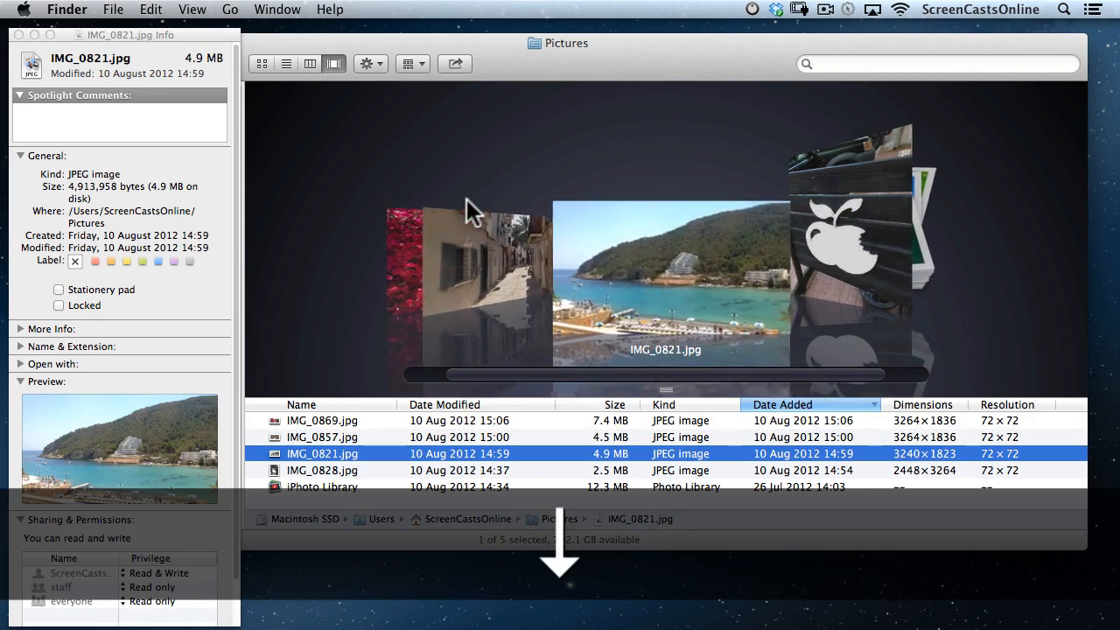
key(Up)
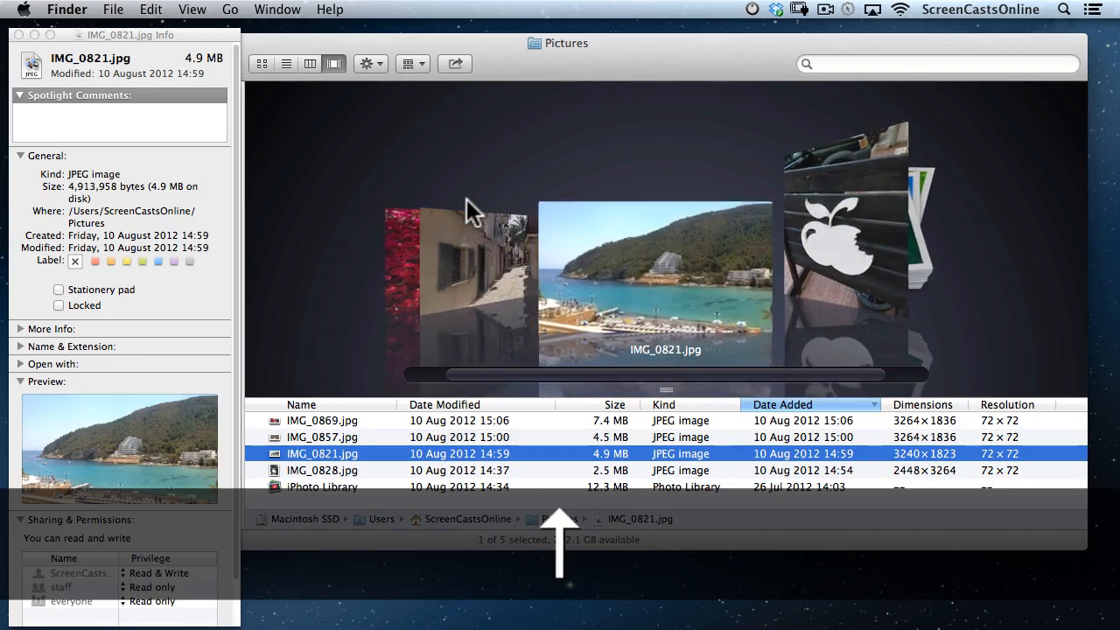
key(Up)
key(Up)
key(Down)
key(Down)
key(Down)
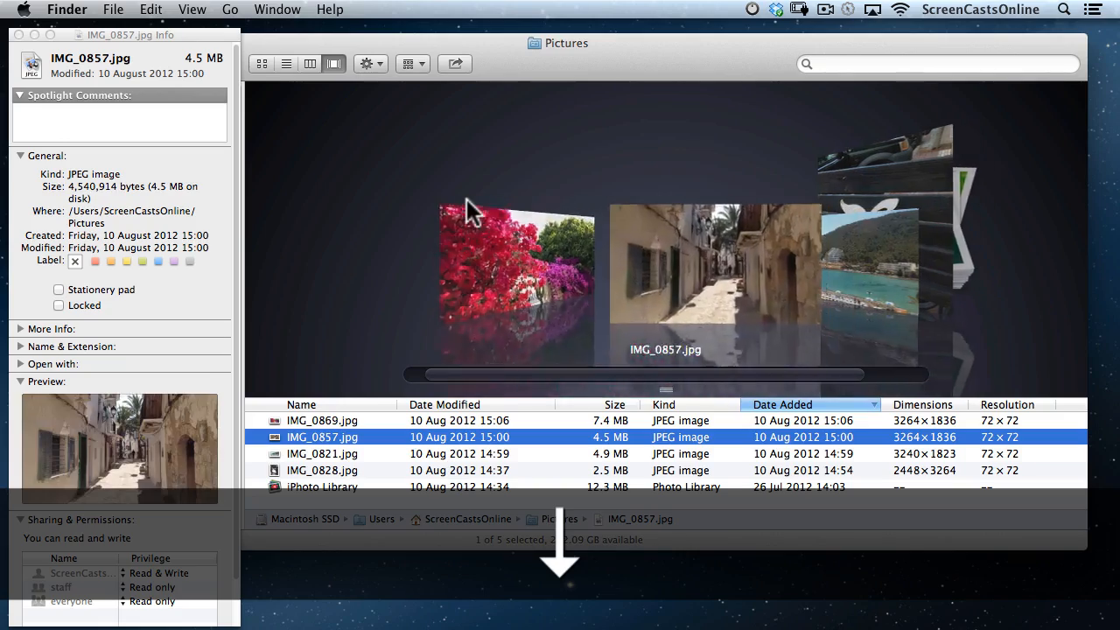
key(Up)
key(Up)
key(Up)
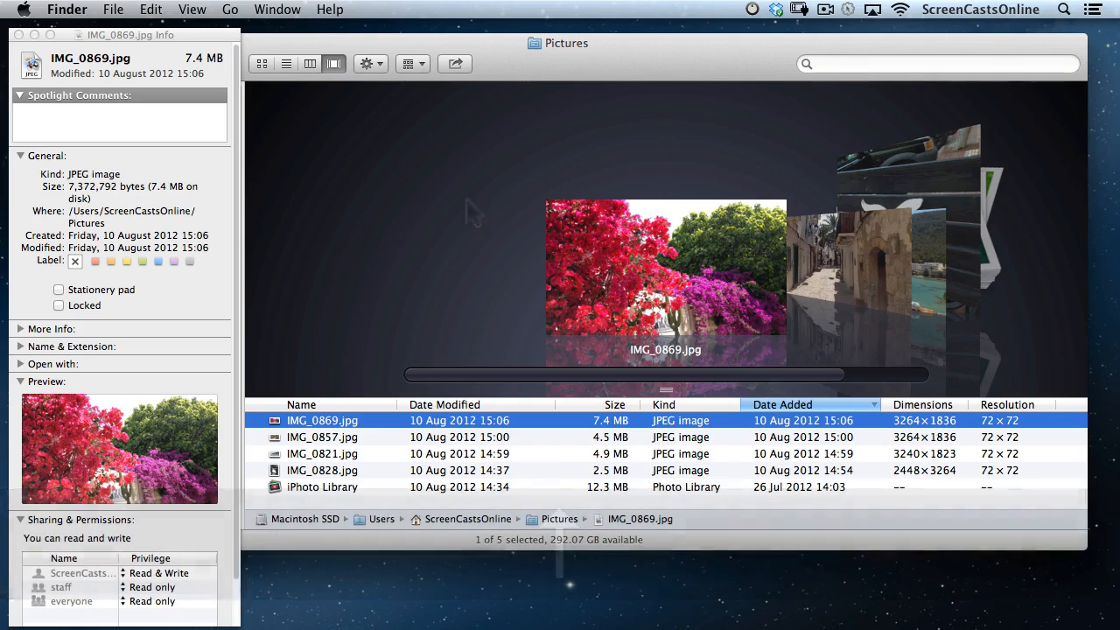
click(18, 35)
shift+click(331, 470)
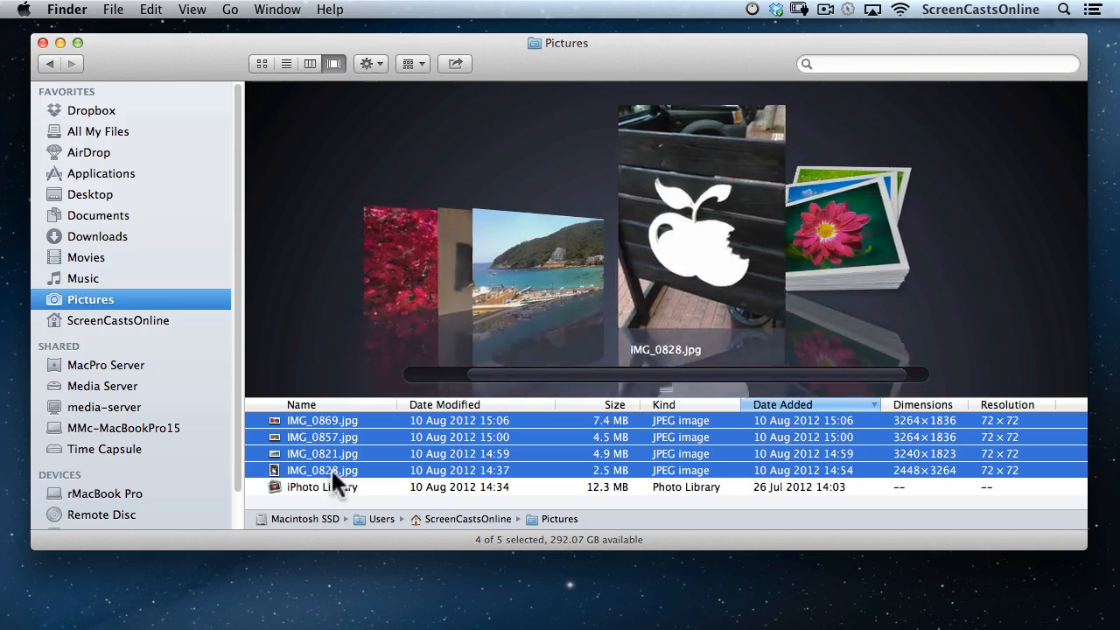
right_click(331, 420)
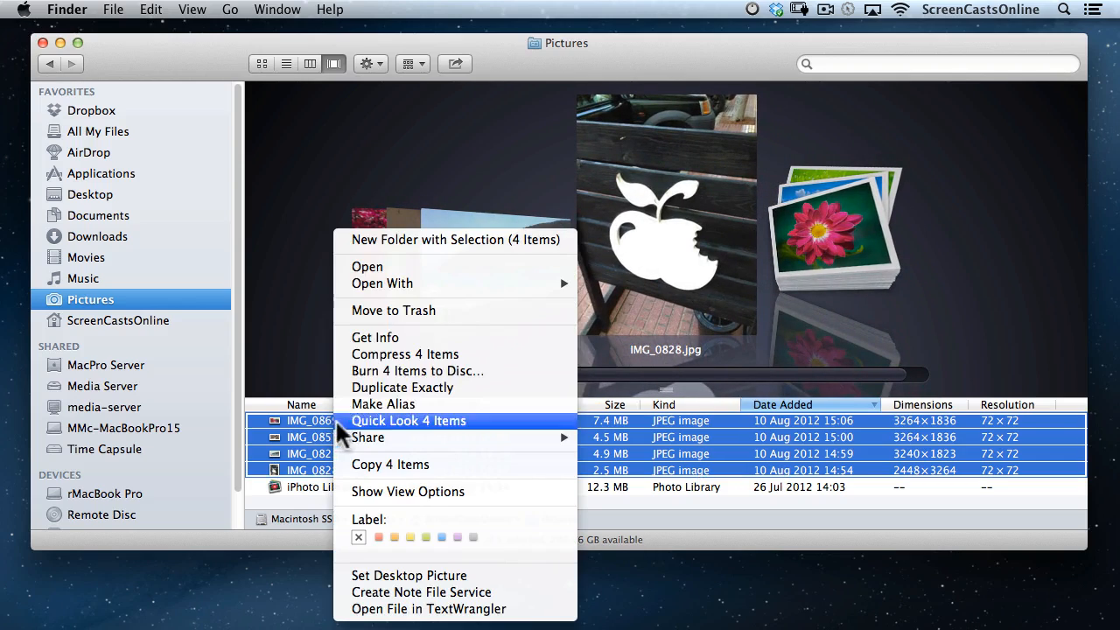
click(405, 333)
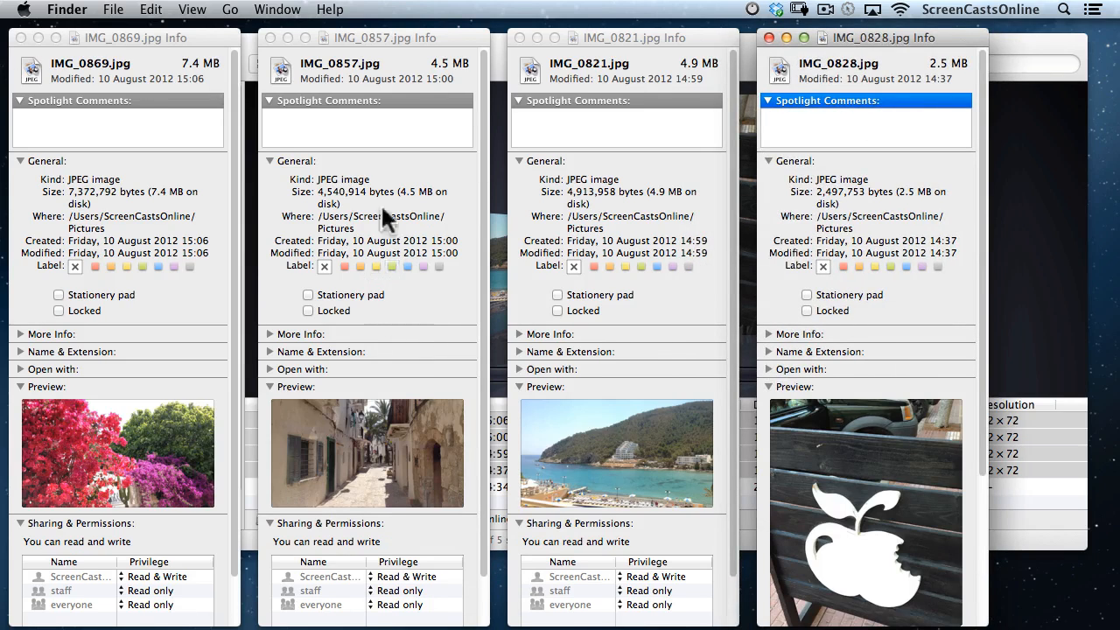
click(22, 37)
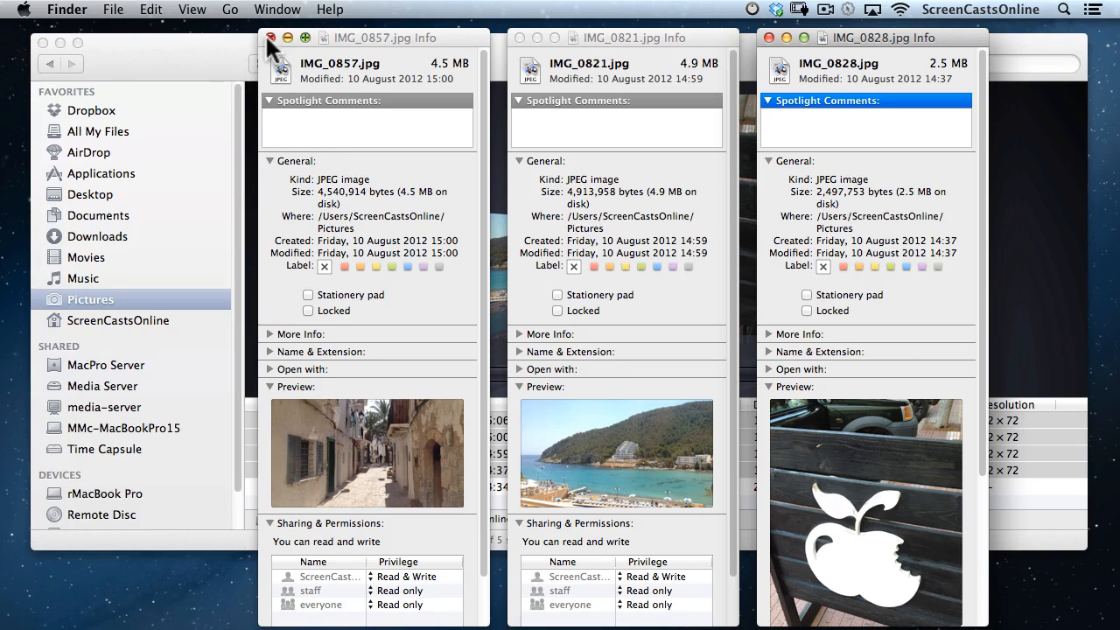
click(270, 38)
click(518, 38)
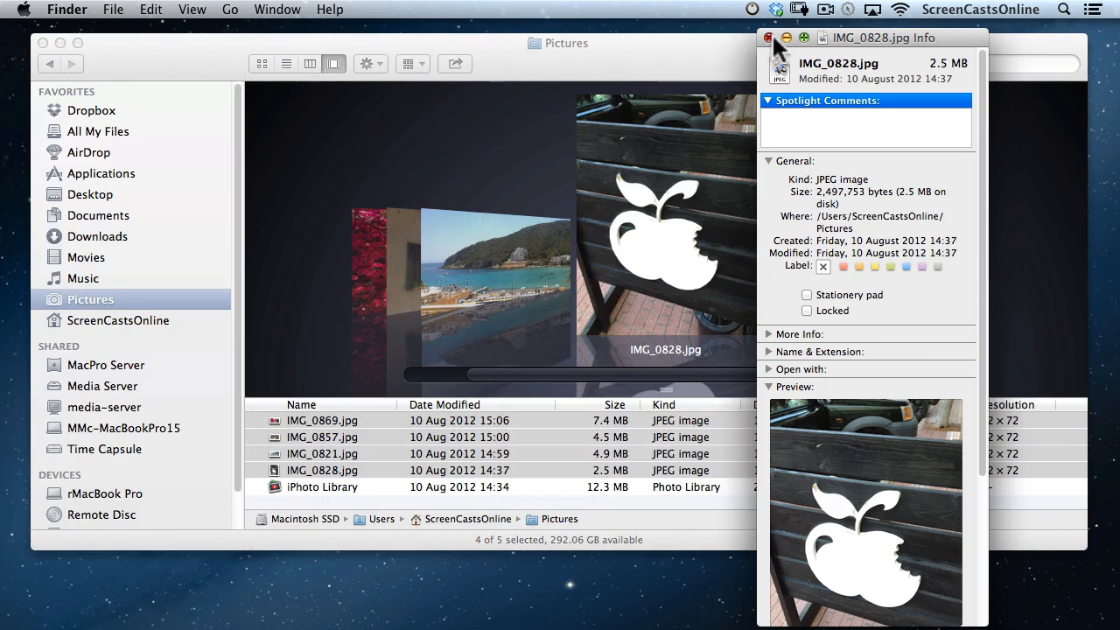
click(770, 37)
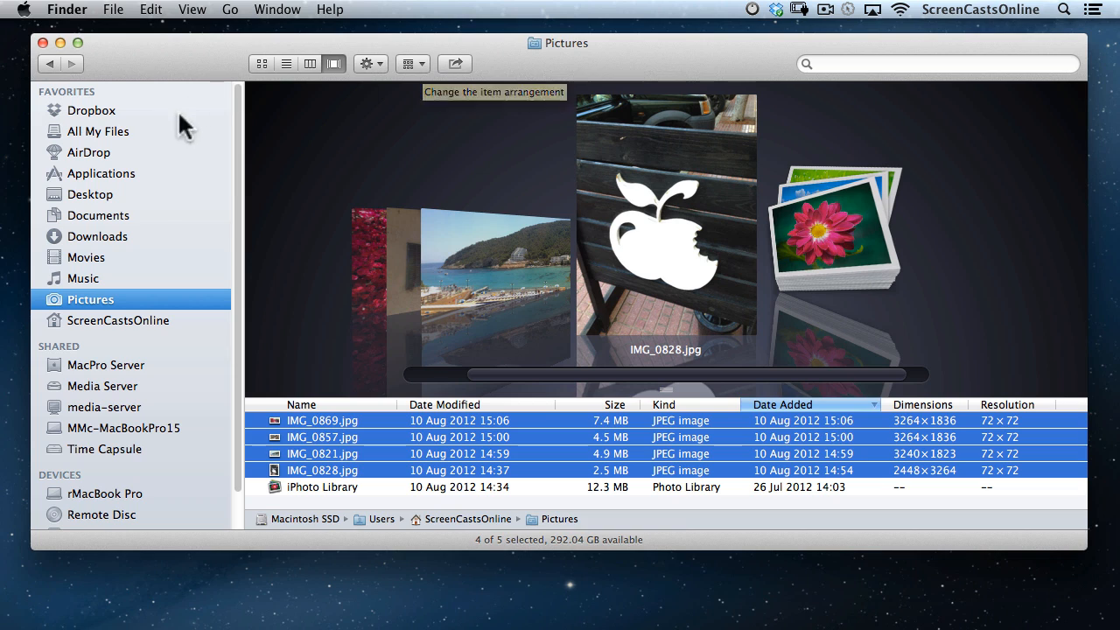
Show the All My Files collection and look over the Arrange choices without changing them.
click(120, 130)
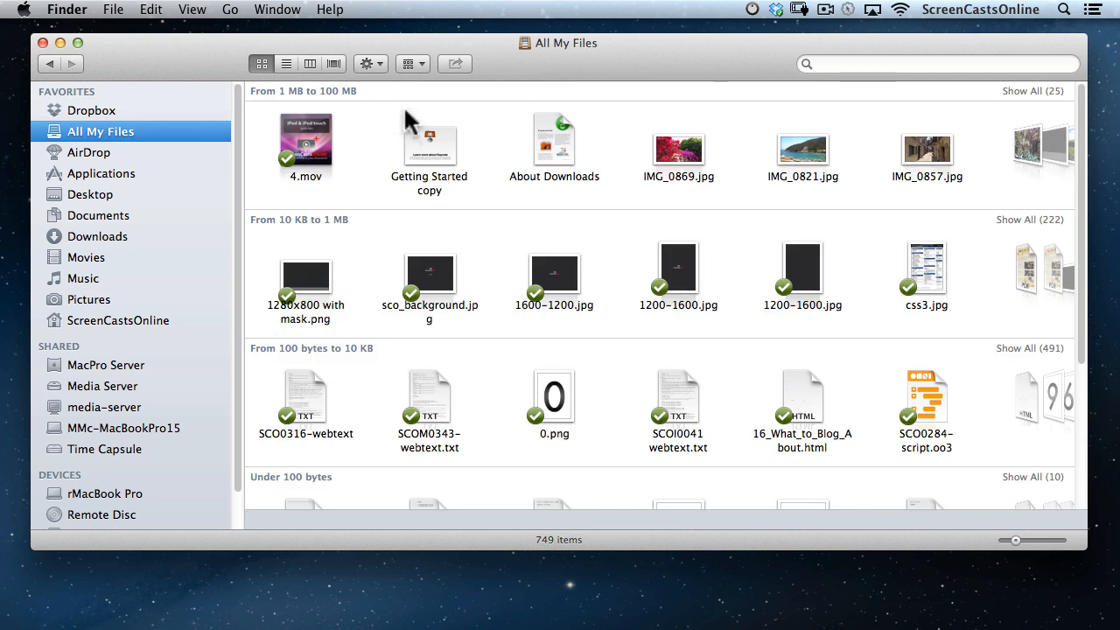
click(416, 63)
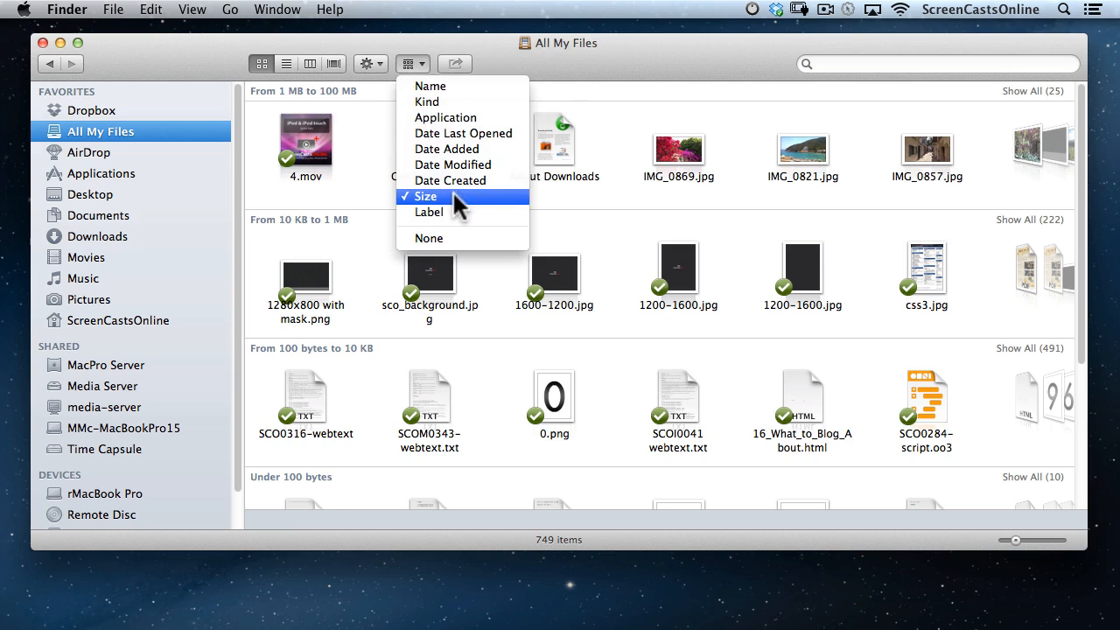
click(625, 131)
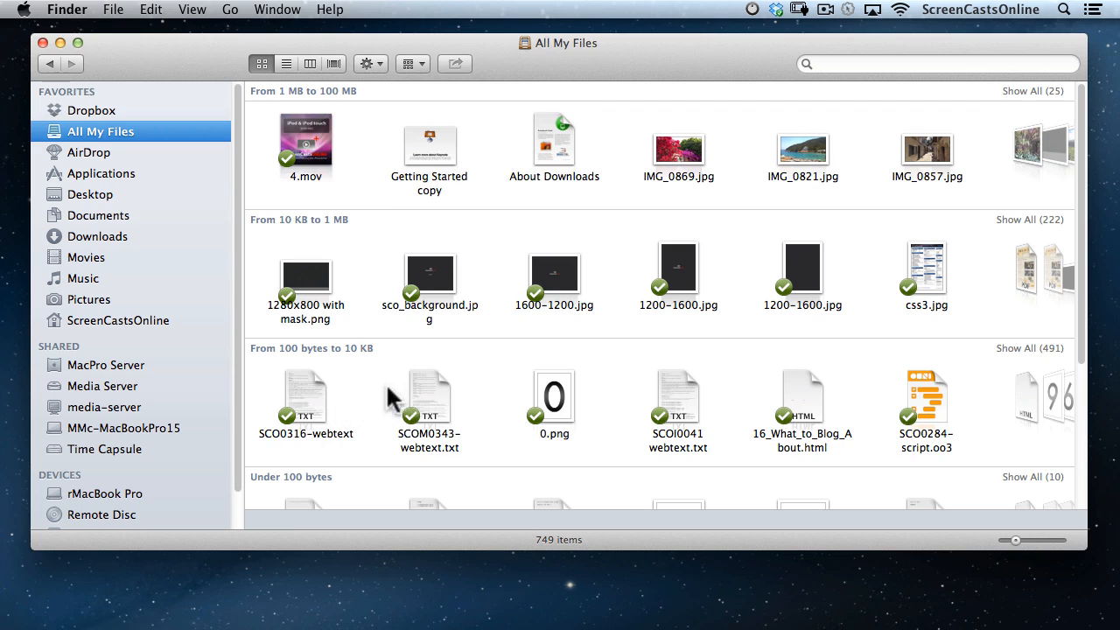
Arrange the files by Application and scroll through the Byword, Keynote, Safari and TextEdit groups.
click(422, 63)
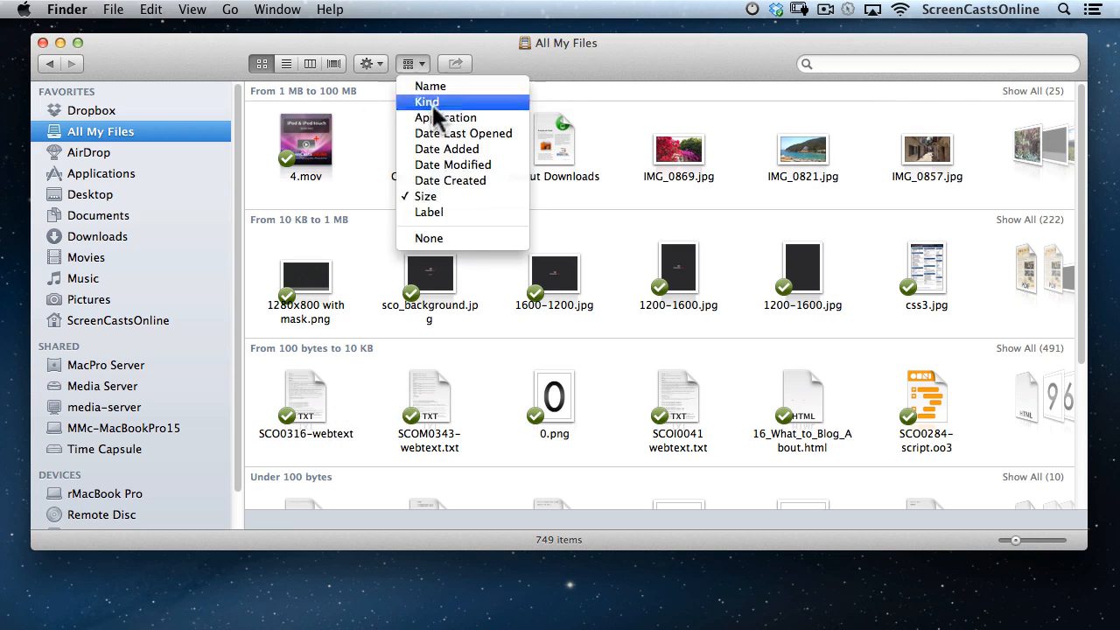
click(477, 117)
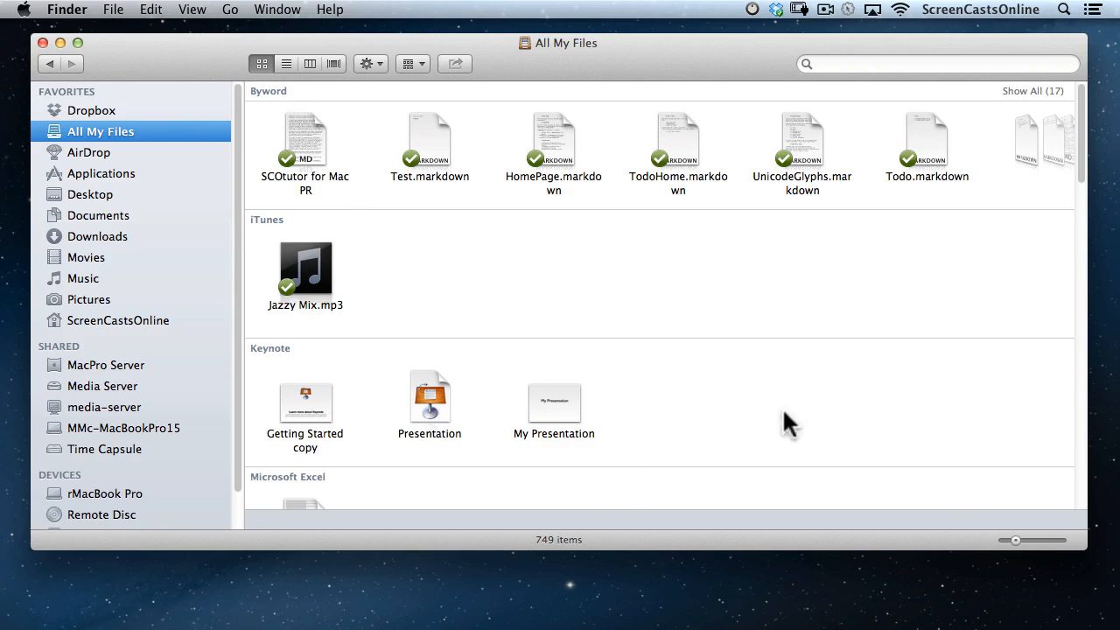
scroll(761, 350, down, 10)
scroll(705, 337, down, 10)
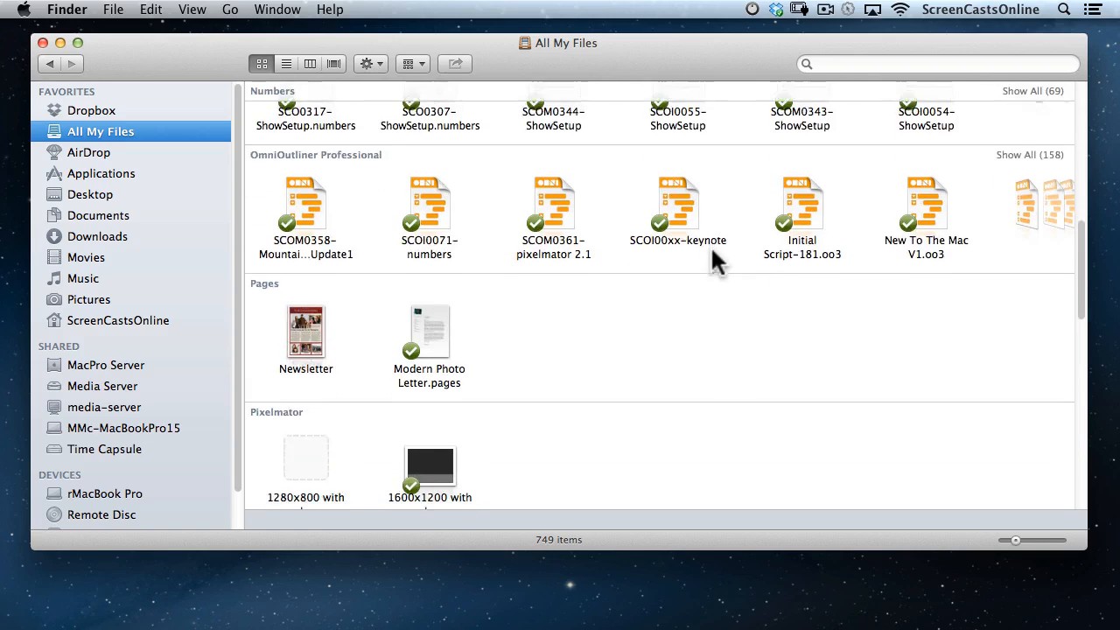
scroll(710, 283, down, 10)
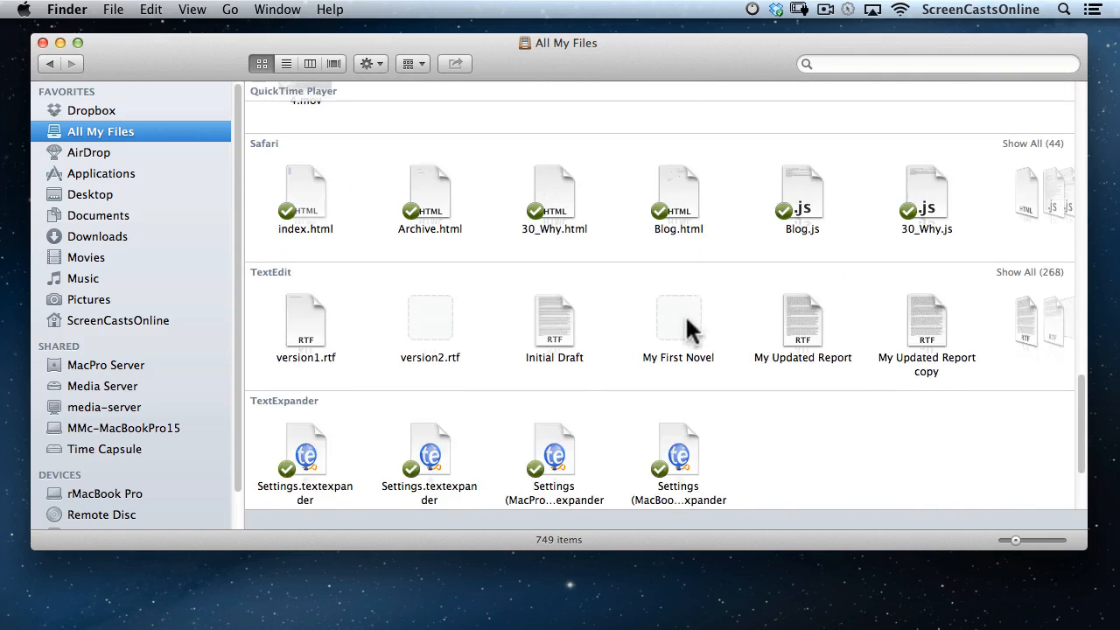
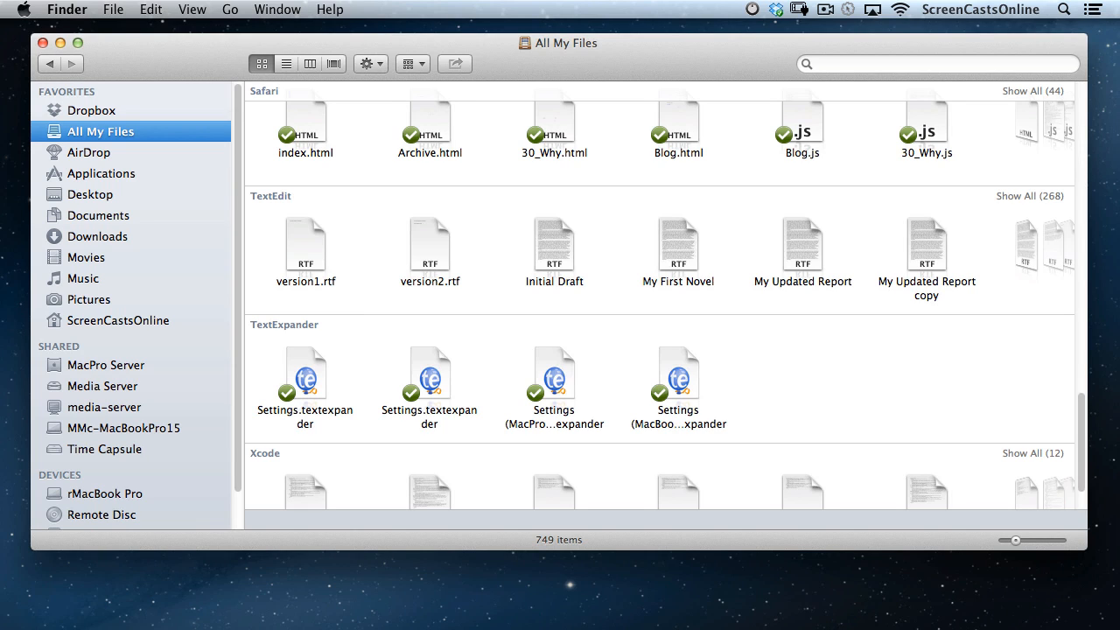
Open version1.rtf in TextEdit, check where it is stored, and close it.
double_click(305, 247)
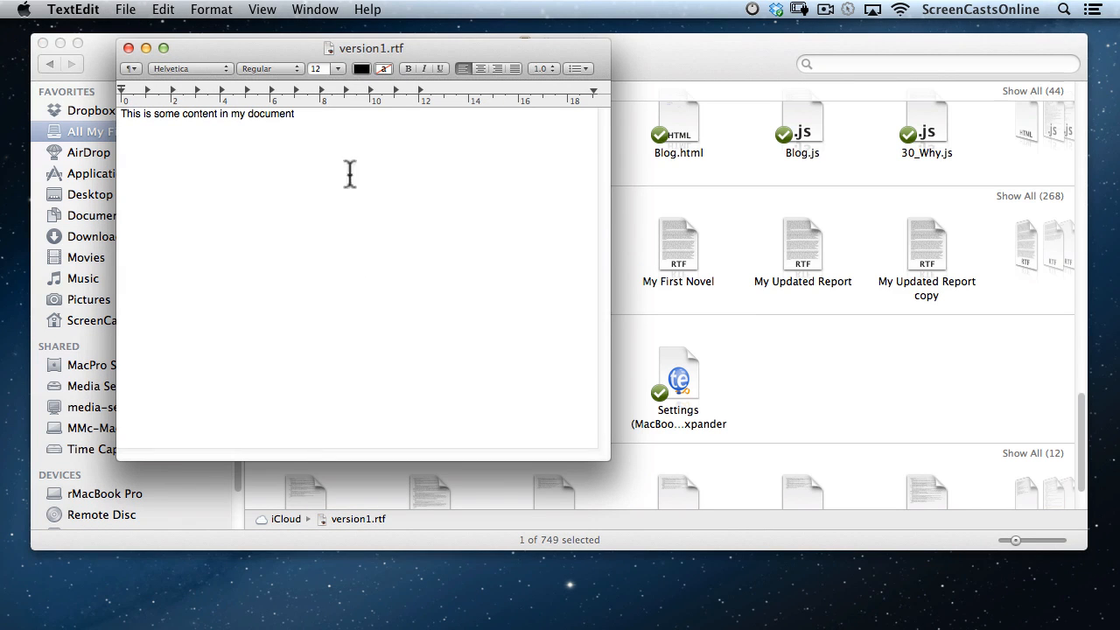
super+click(330, 50)
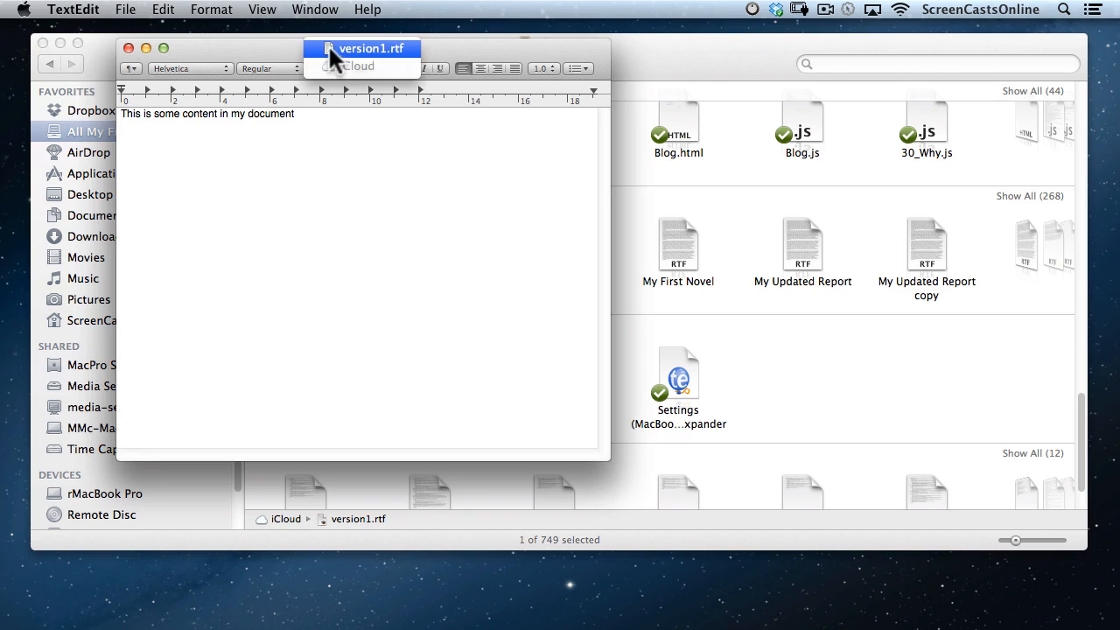
click(401, 51)
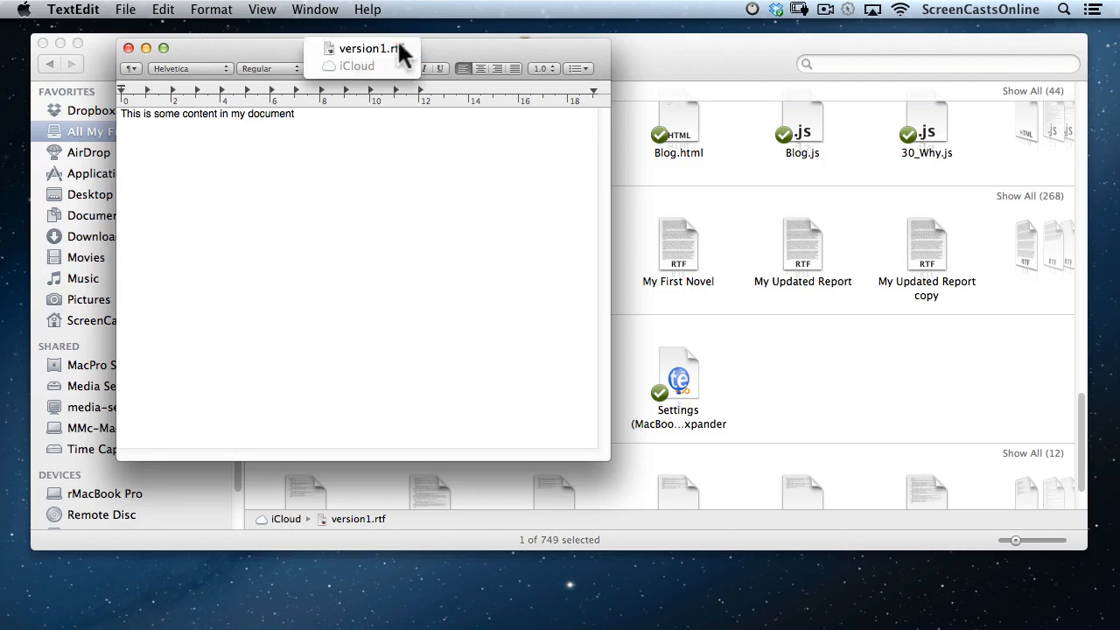
click(127, 48)
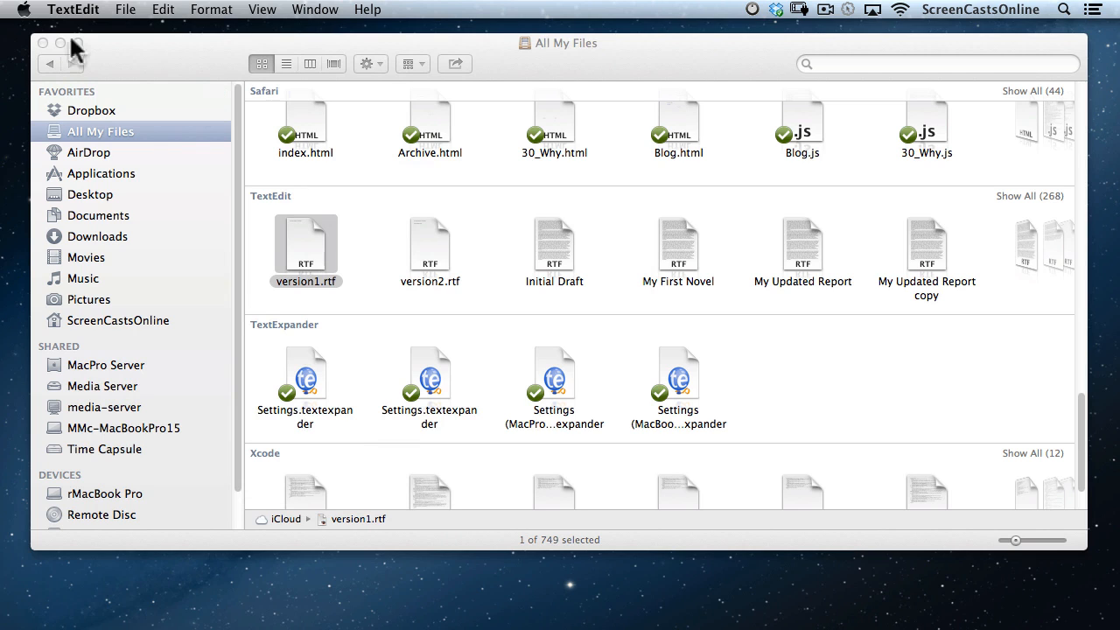
Look over the Email, Message and AirDrop share options for version1.rtf, then open Downloads.
click(528, 70)
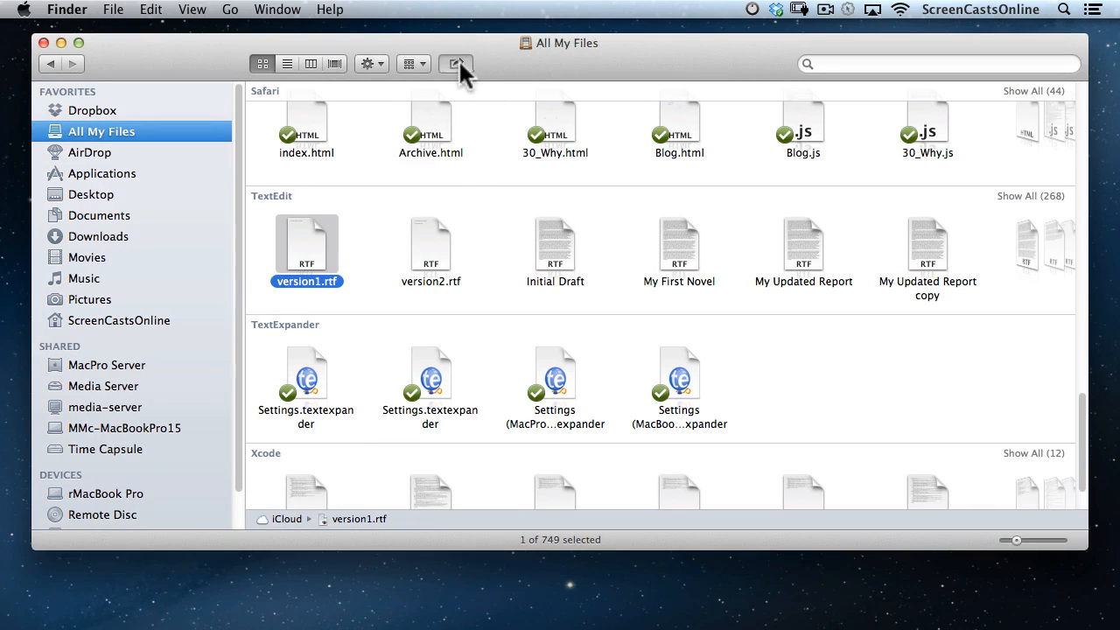
click(457, 65)
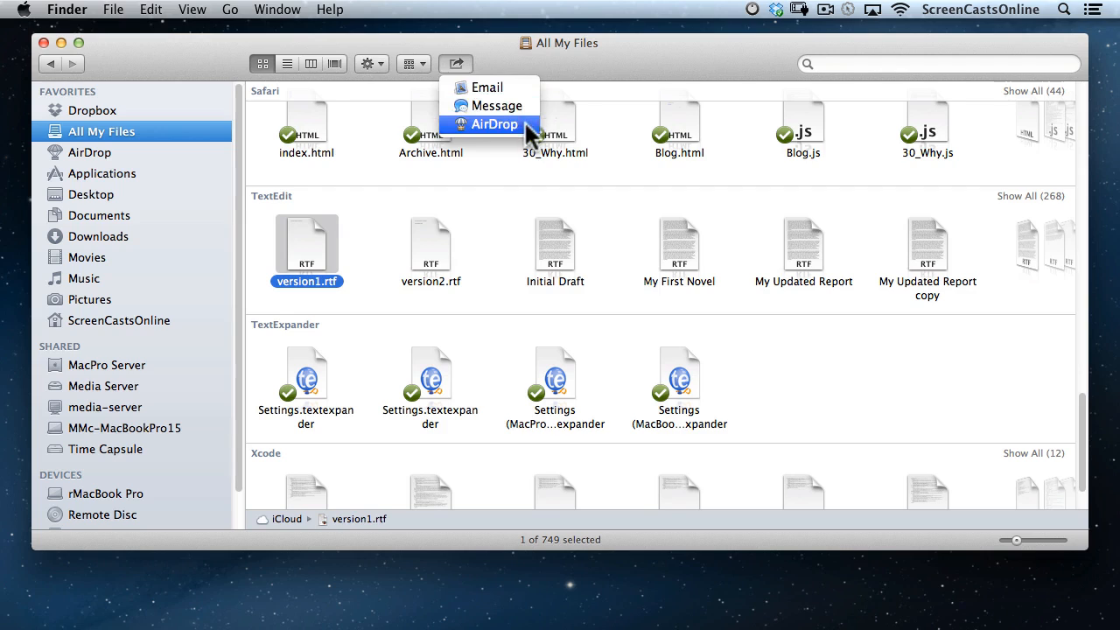
click(566, 84)
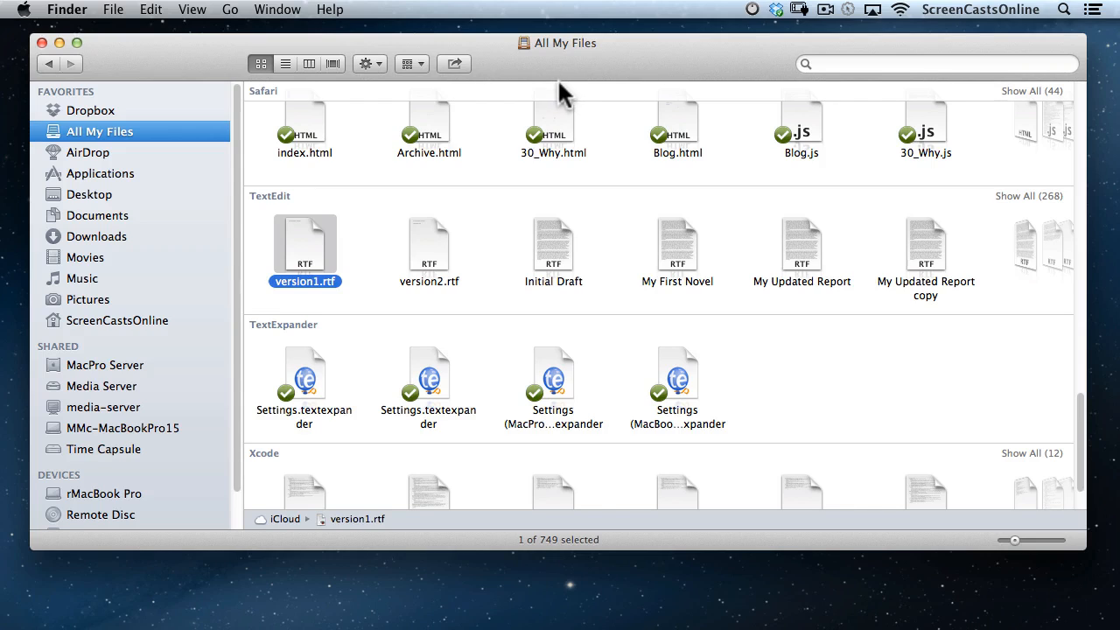
click(155, 238)
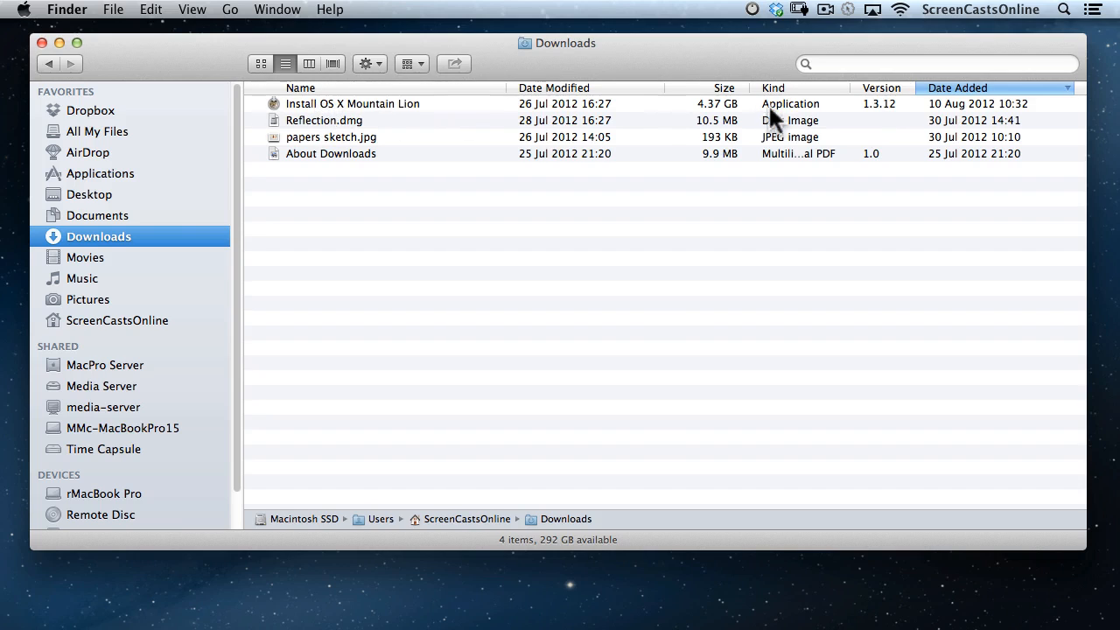
Copy Install OS X Mountain Lion into Documents, replacing the older copy, and watch the copy progress.
drag(300, 103, 101, 206)
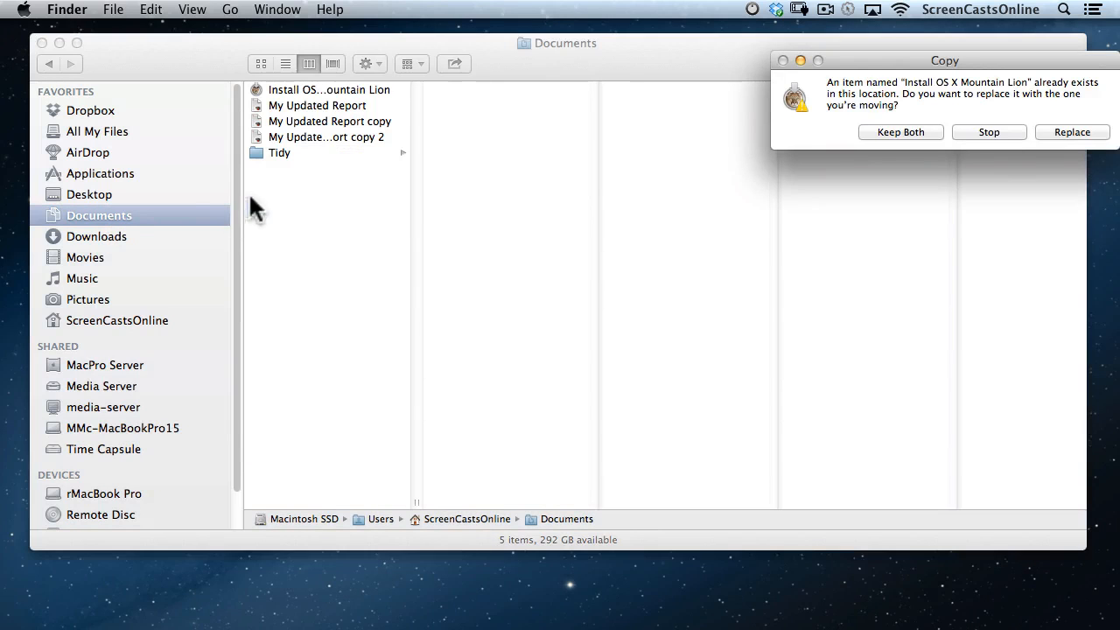
click(1074, 133)
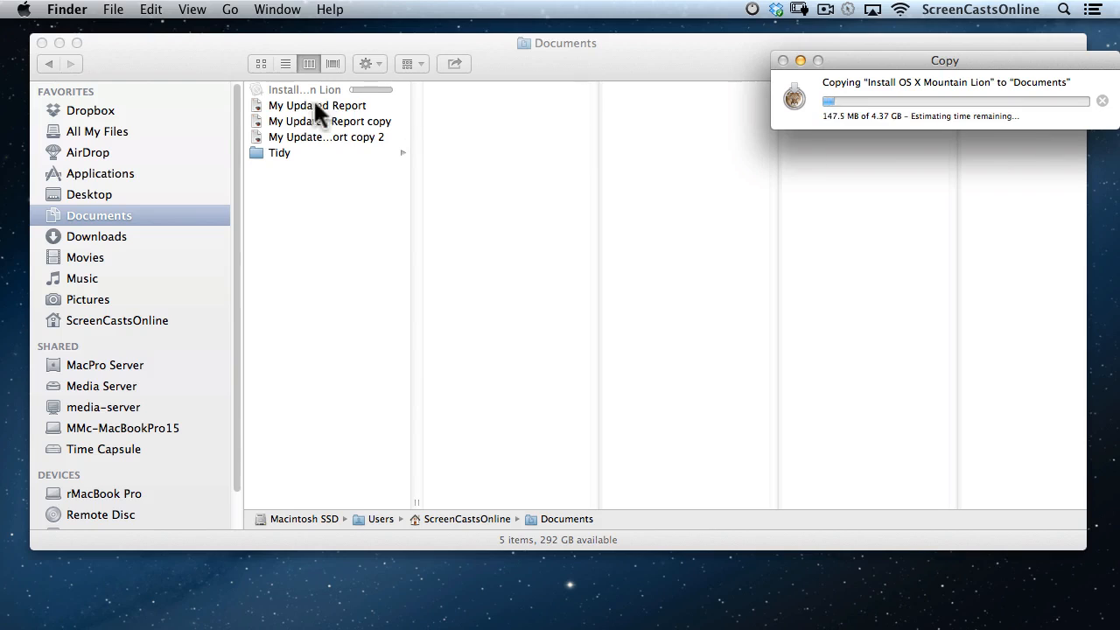
click(285, 63)
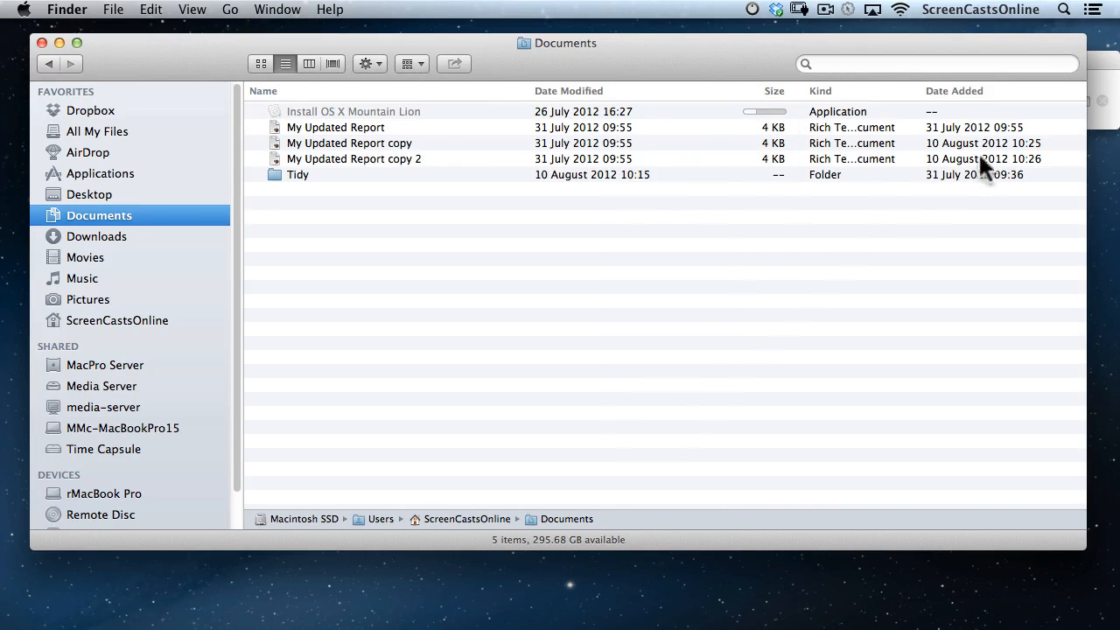
click(1104, 74)
drag(987, 60, 902, 220)
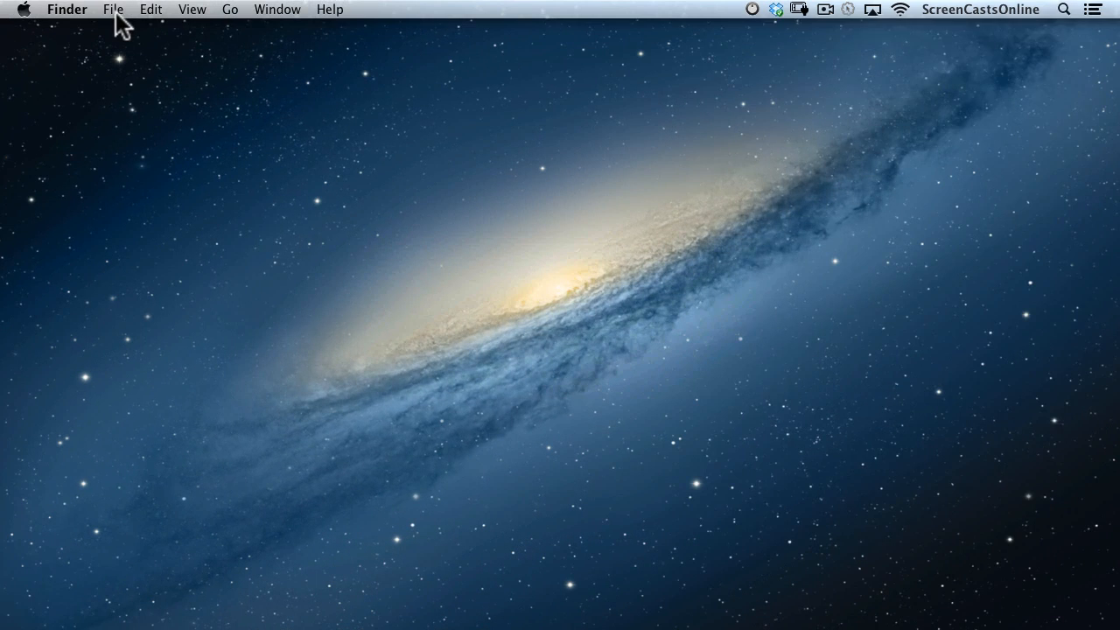
Launch TextEdit, compare its On My Mac and iCloud document lists, then search Spotlight for 'pages'.
key(super+space)
text(tex)
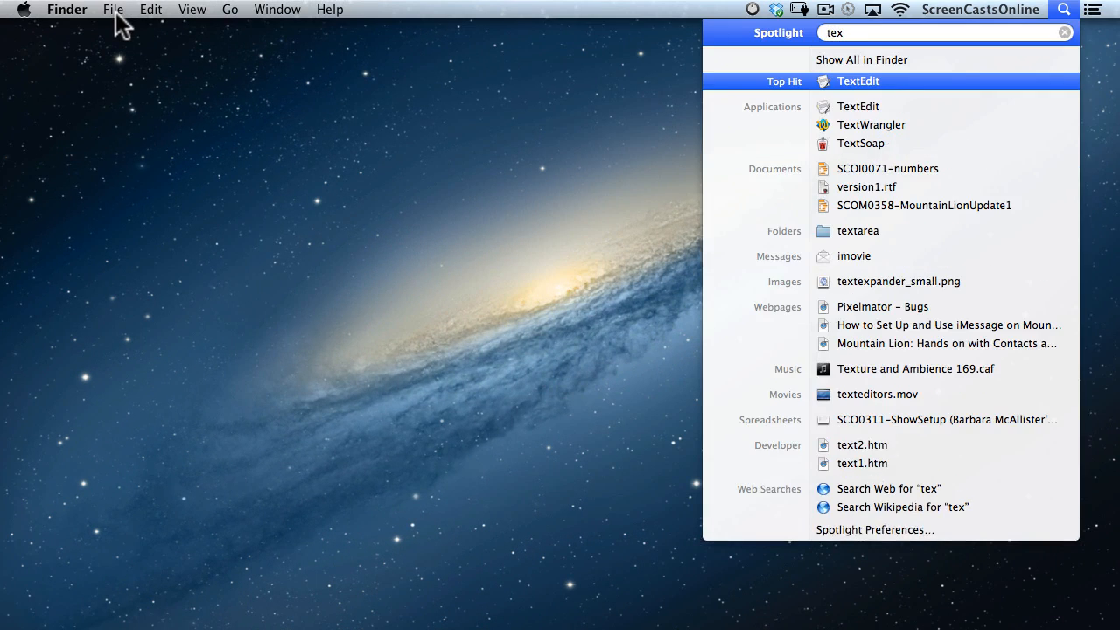
key(Return)
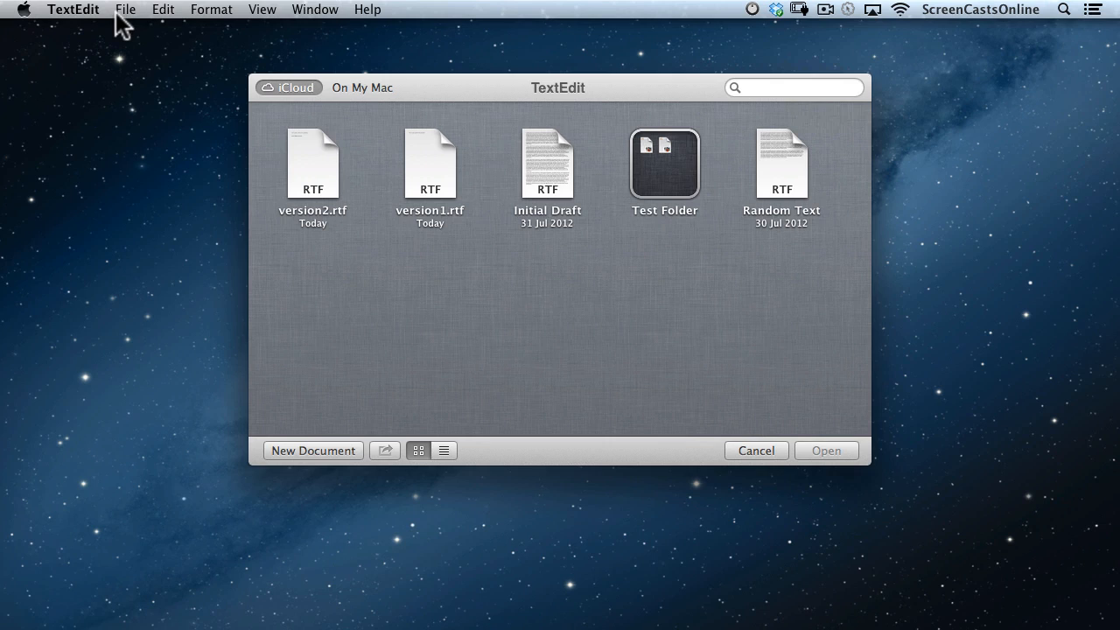
click(362, 88)
click(292, 87)
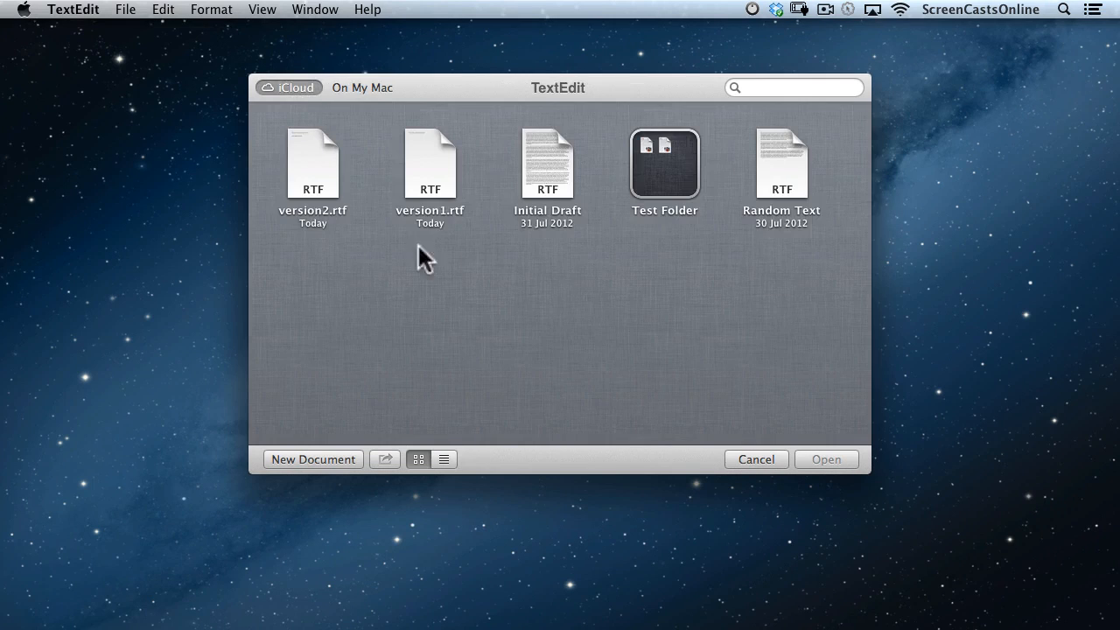
drag(415, 84, 248, 94)
key(super+space)
text(pages)
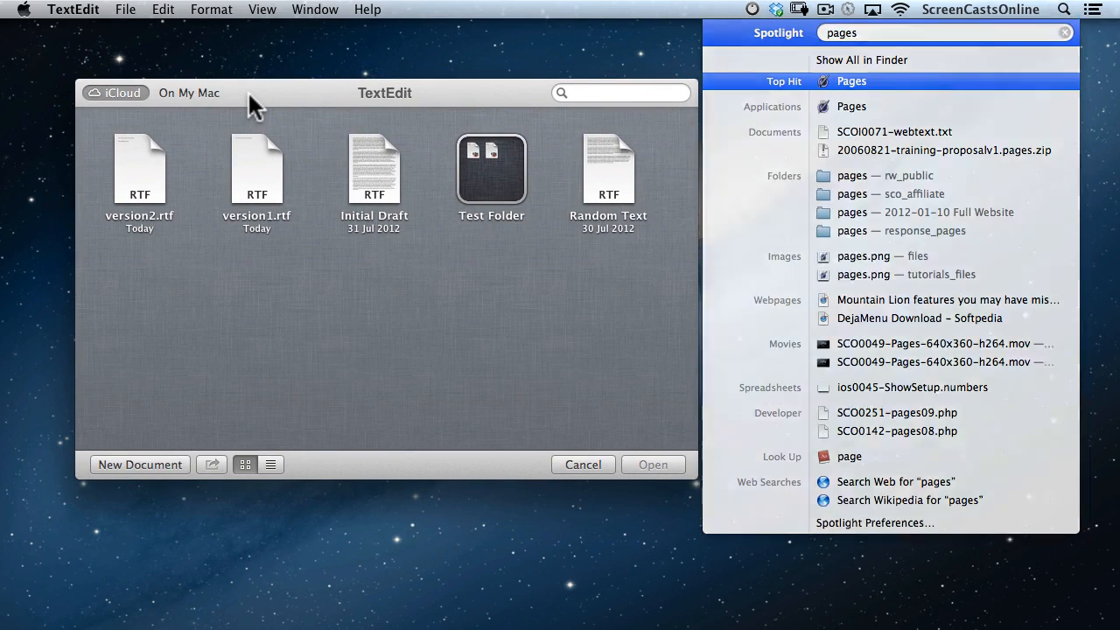
Launch Pages and compare its On My Mac and iCloud document lists, finding only Newsletter.
key(Return)
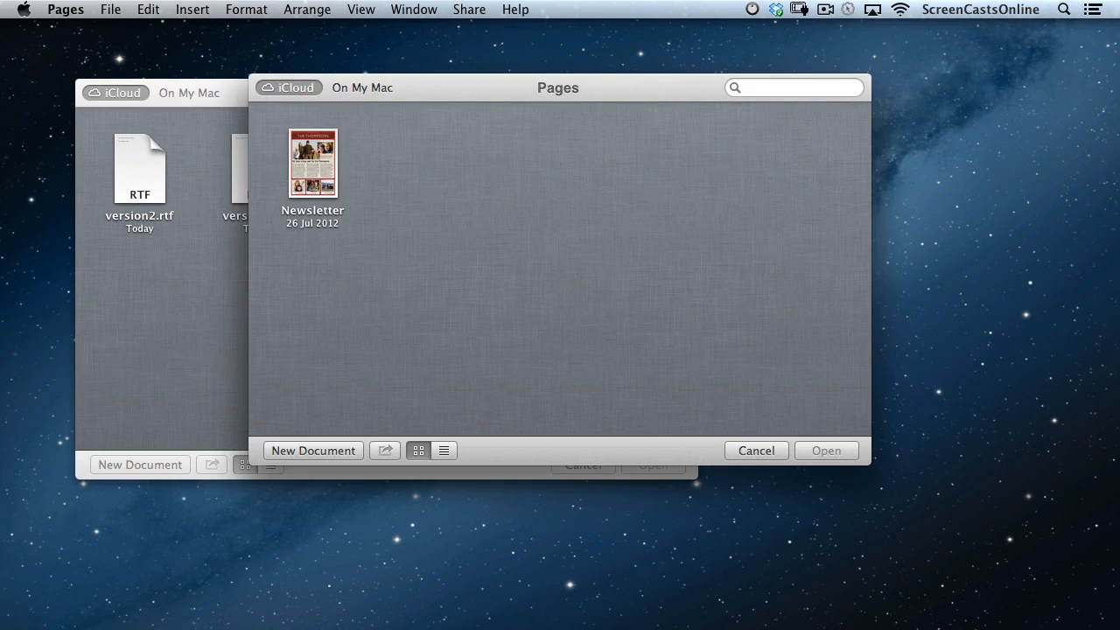
drag(507, 85, 652, 109)
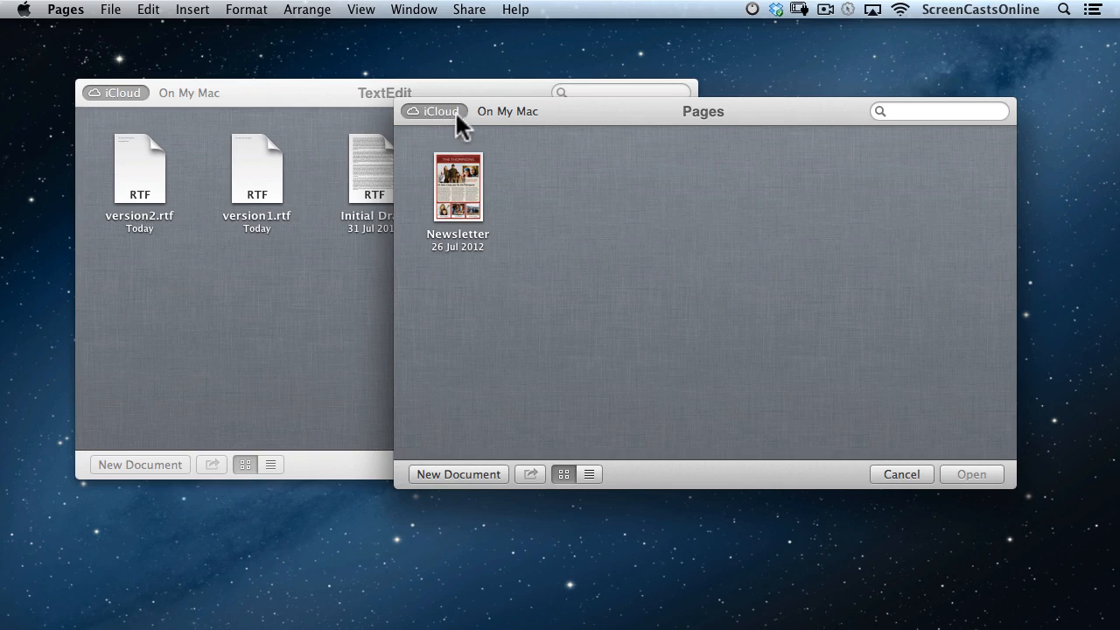
click(504, 111)
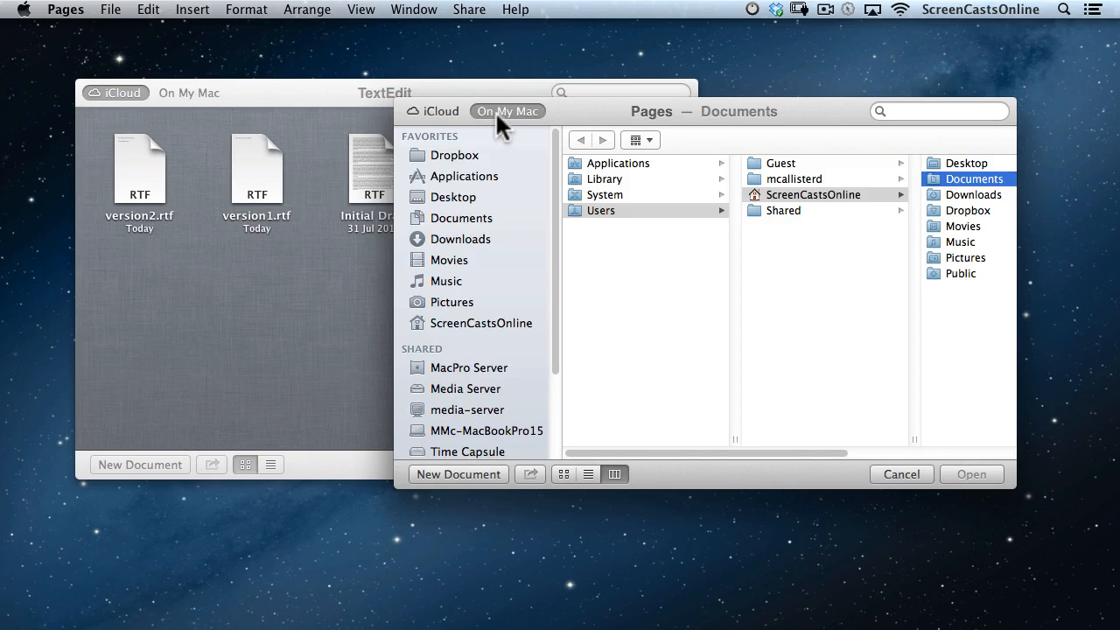
click(444, 109)
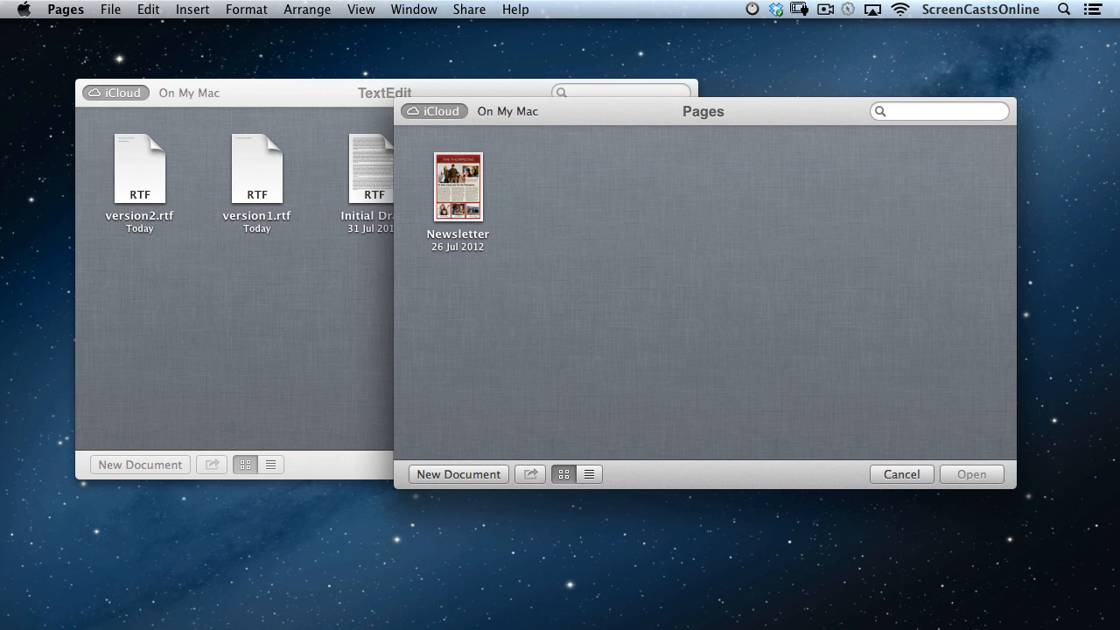
Cancel the Pages and TextEdit Open dialogs and open a new Finder window of All My Files.
click(901, 475)
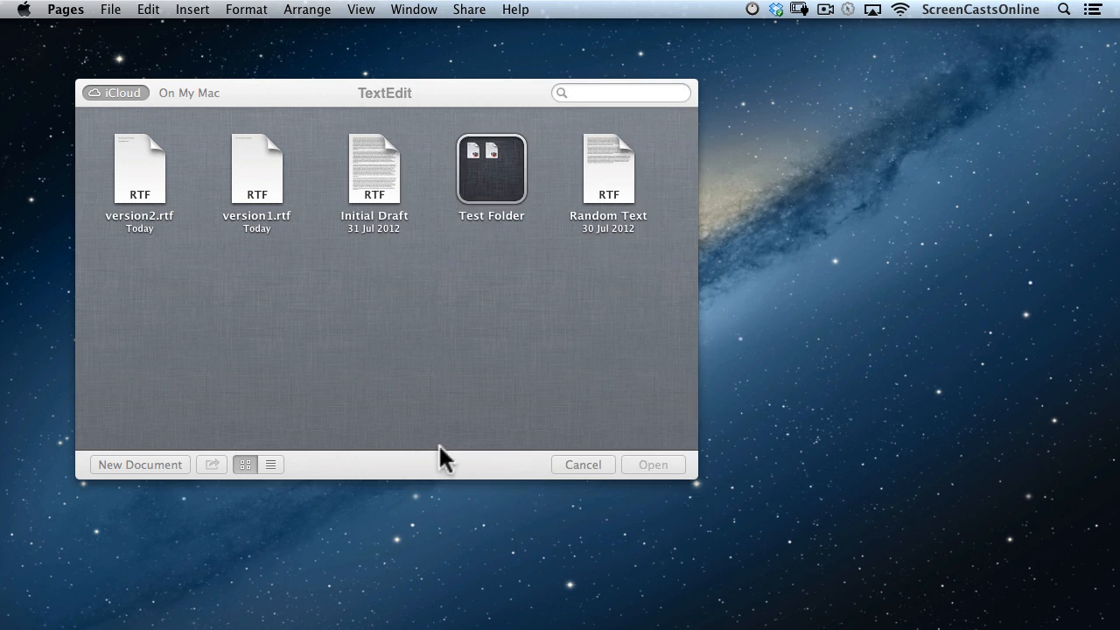
click(585, 465)
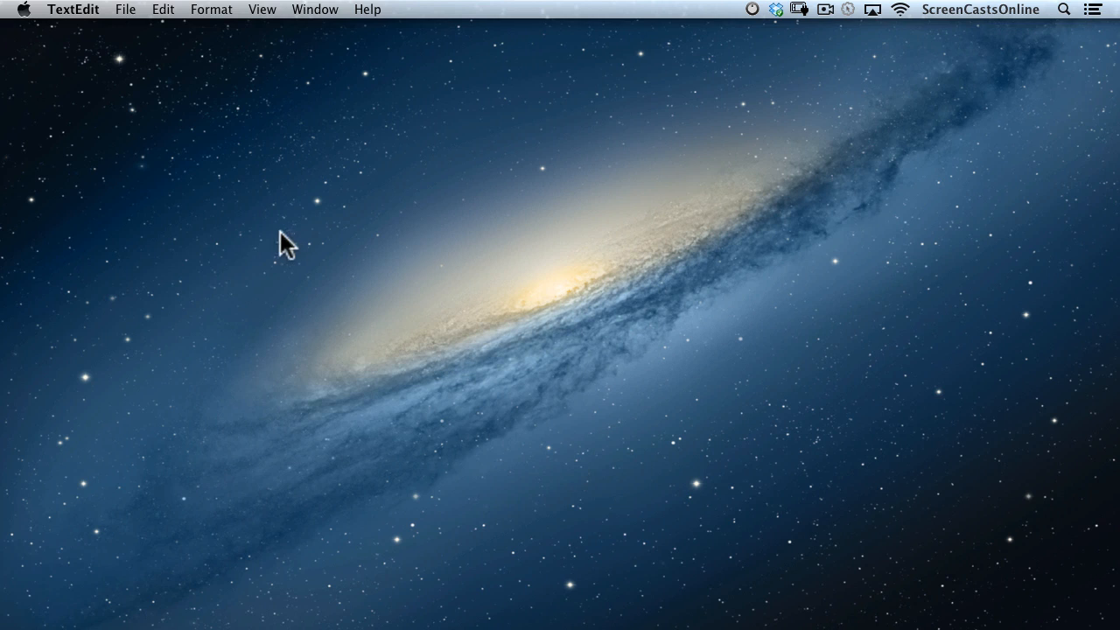
click(266, 266)
key(super+n)
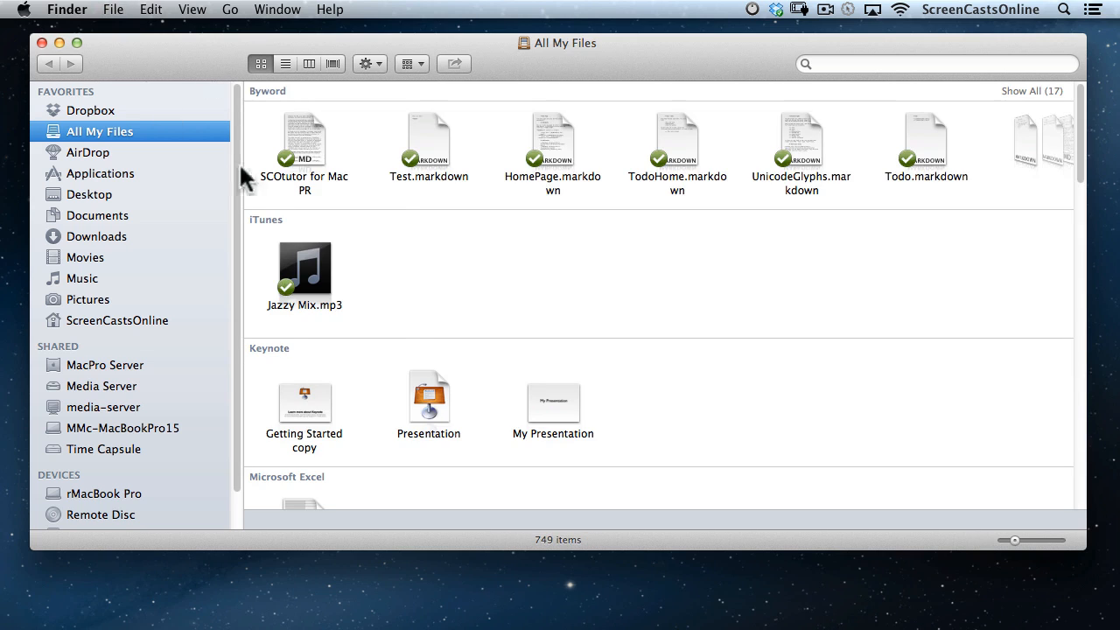
Browse the hidden Library to Mobile Documents > com~apple~TextEdit > Documents in column view.
click(230, 10)
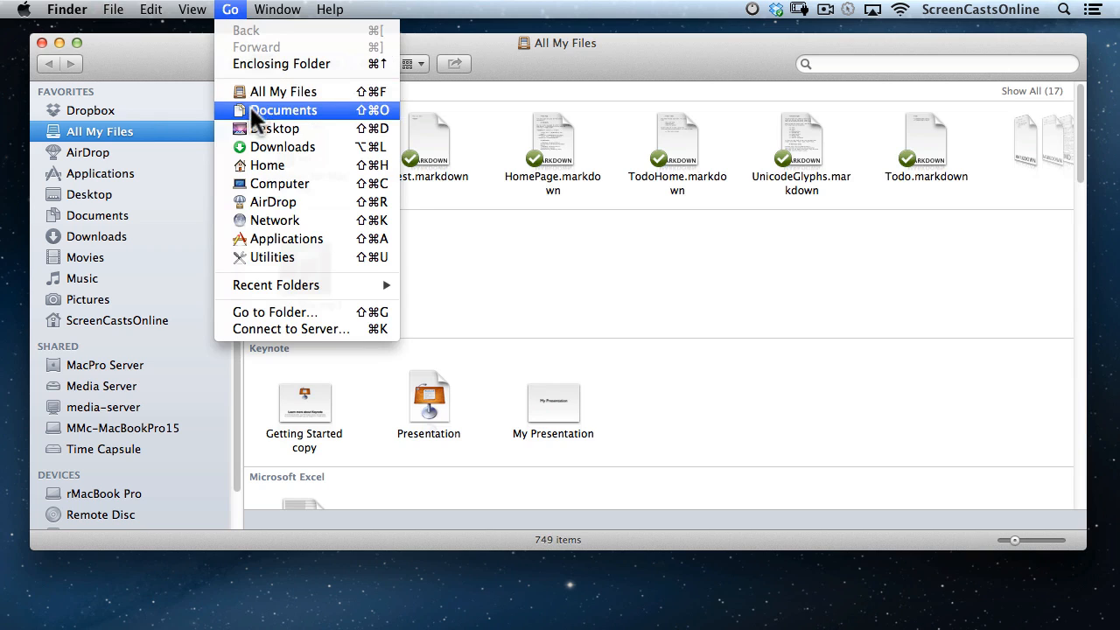
key(alt)
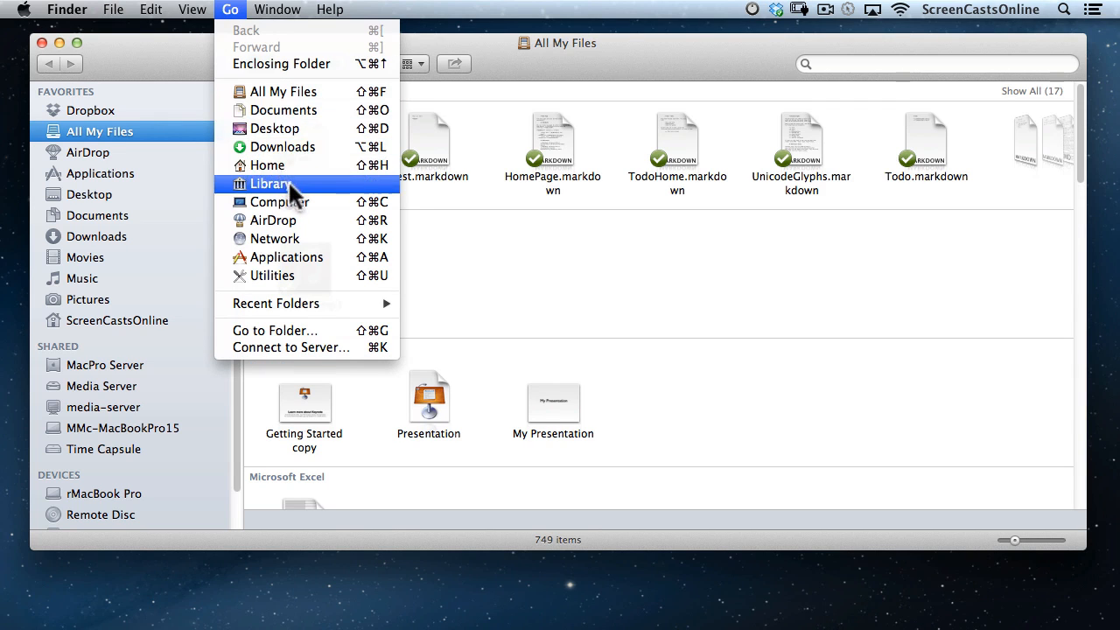
click(287, 184)
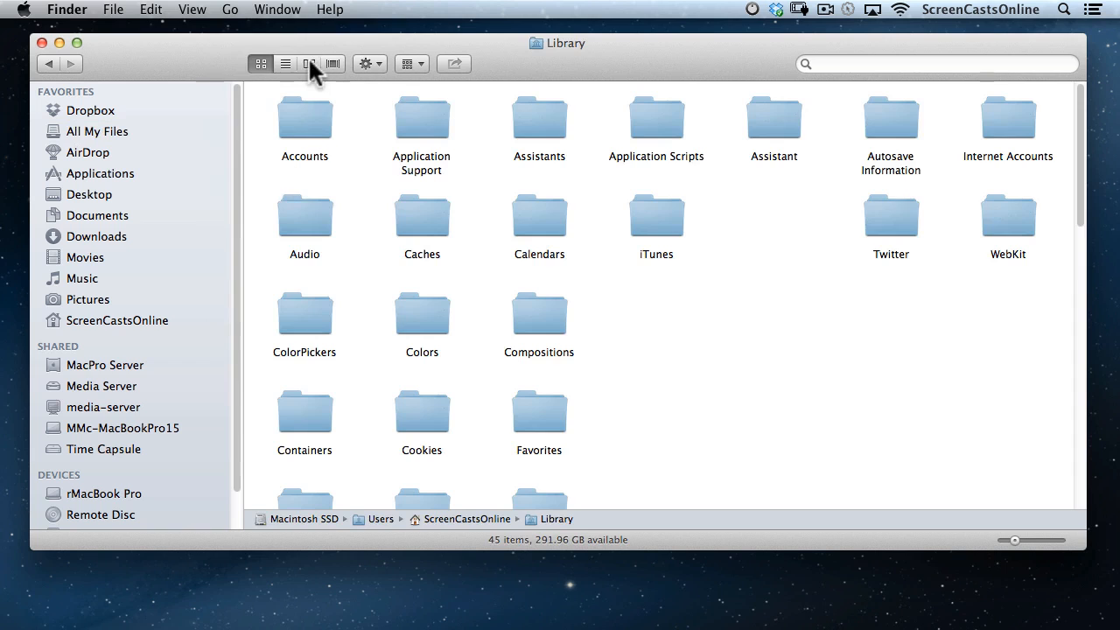
click(309, 64)
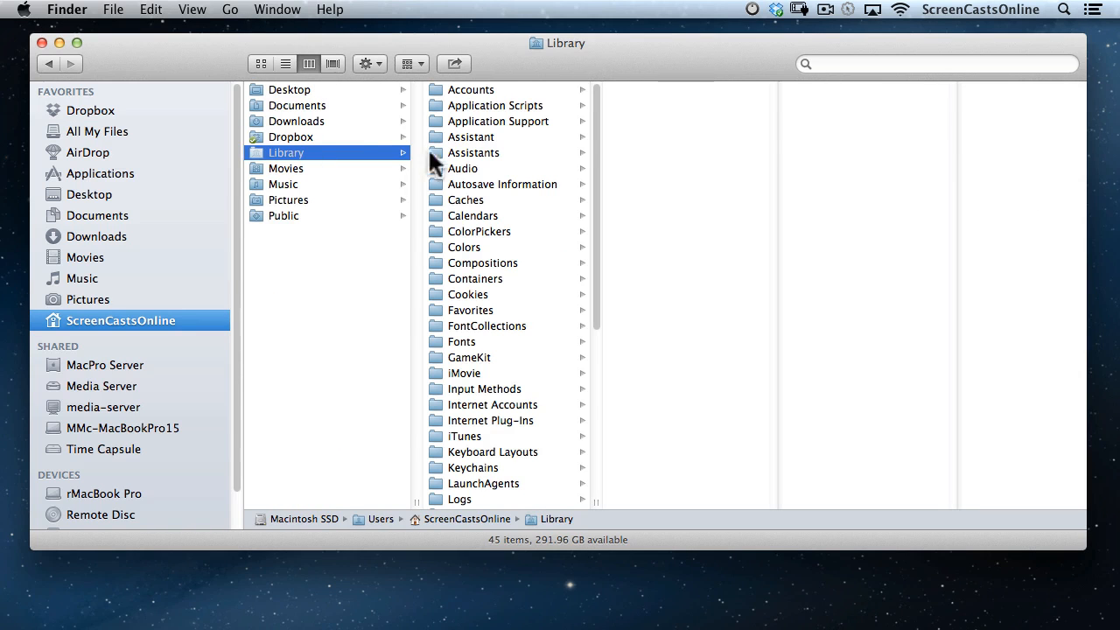
scroll(500, 404, down, 8)
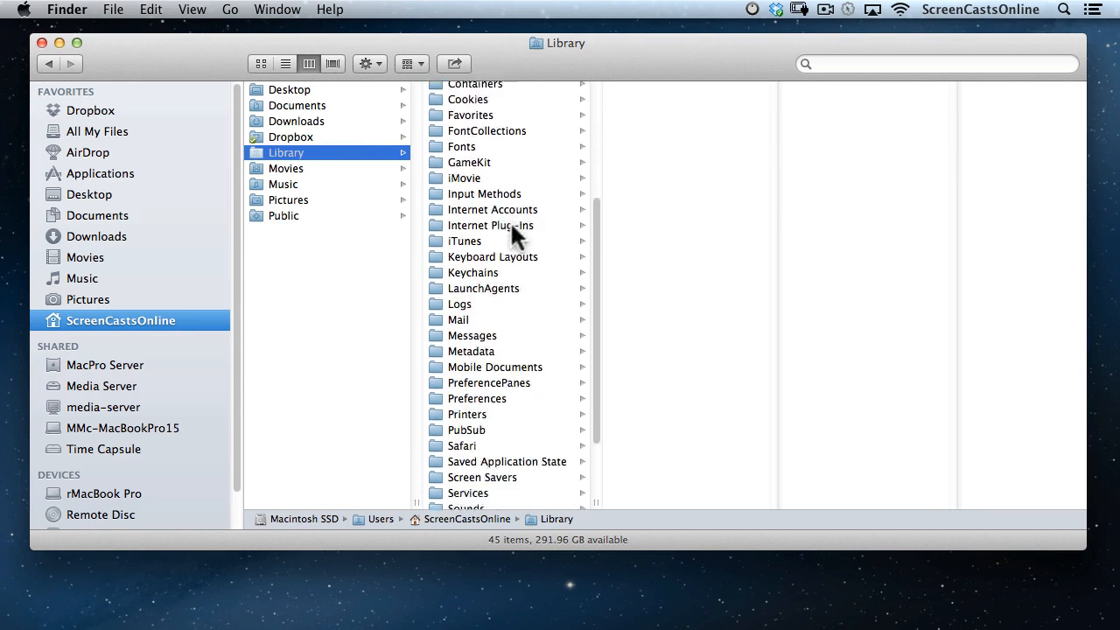
click(507, 326)
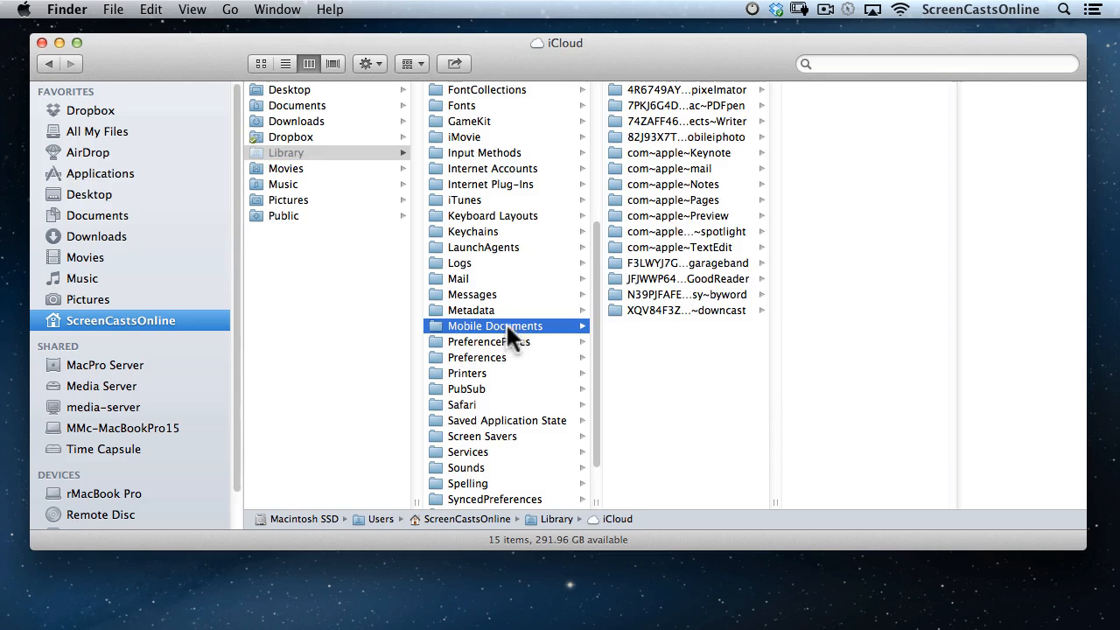
drag(771, 498, 945, 480)
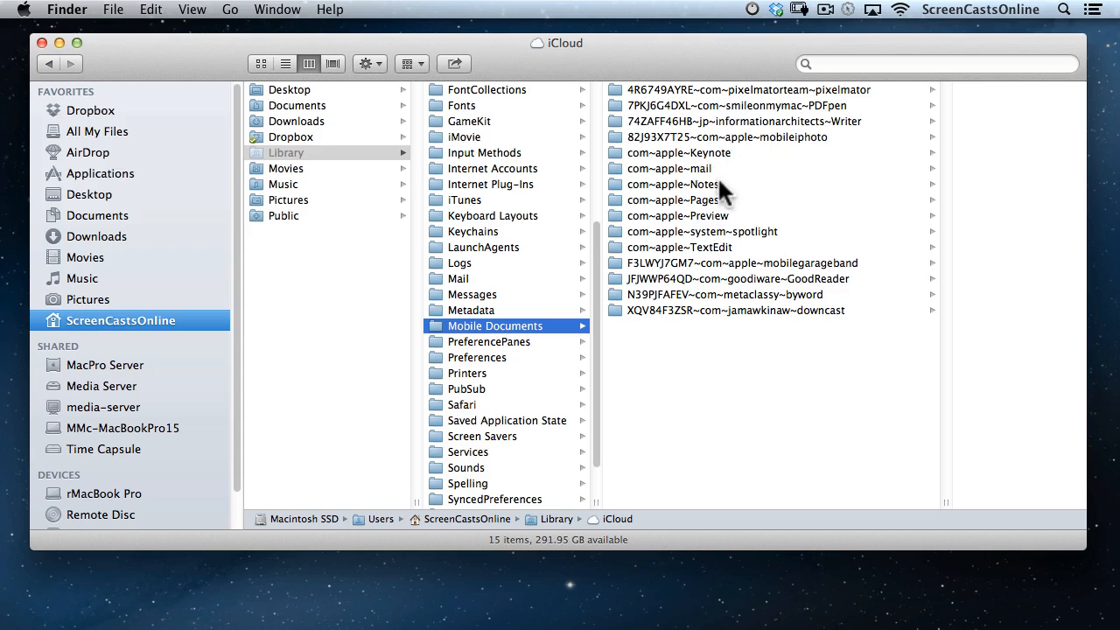
click(701, 246)
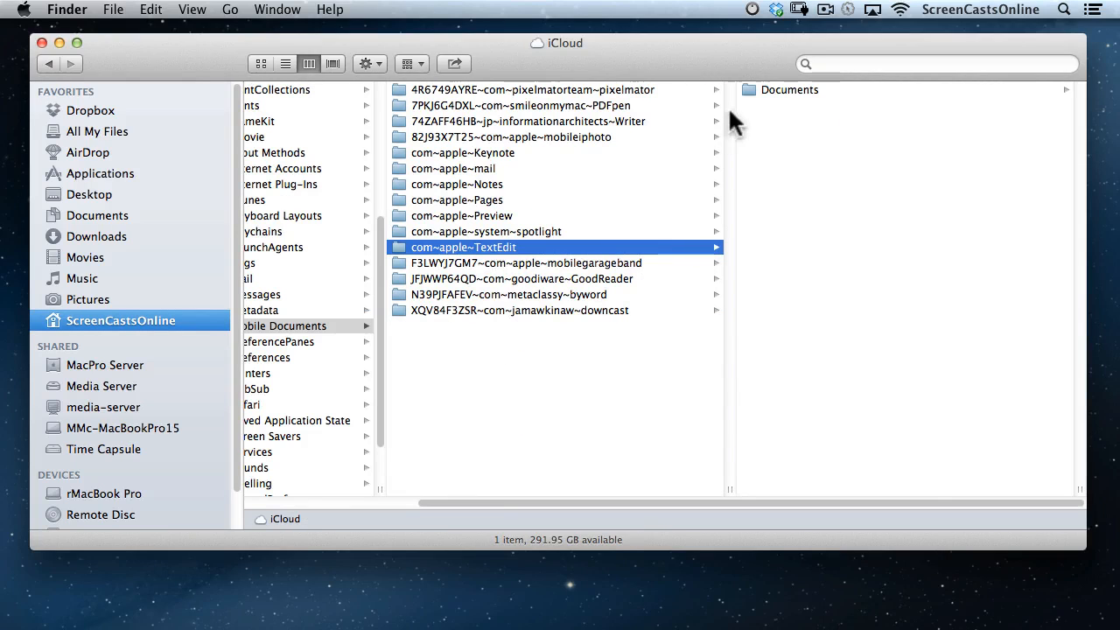
click(747, 88)
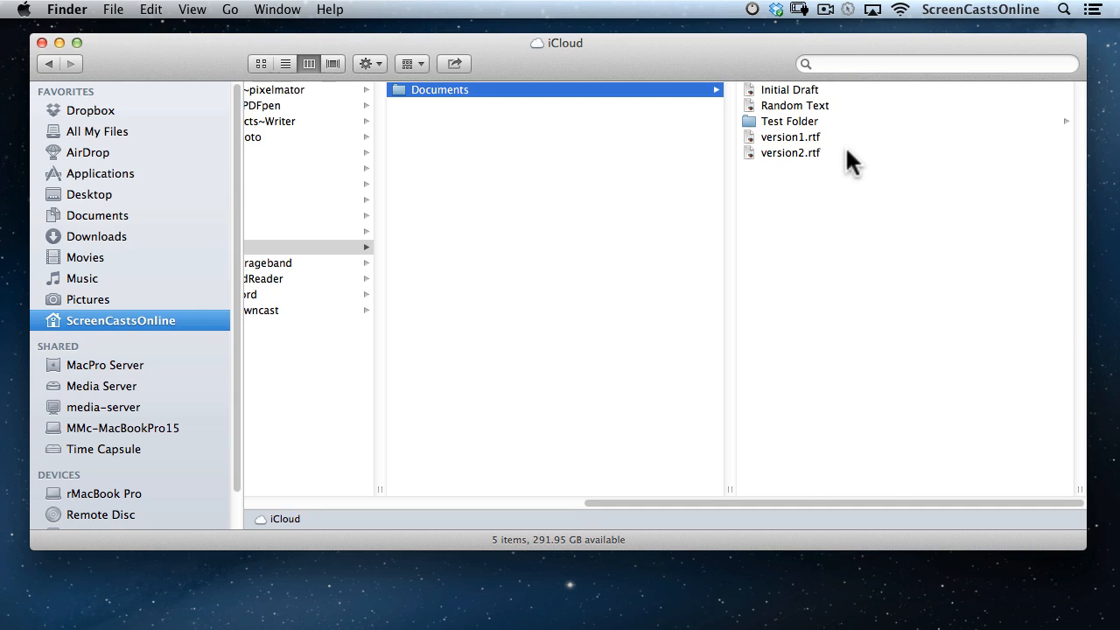
Compare with TextEdit's iCloud Open dialog, cancel it, and return to Finder.
key(super+space)
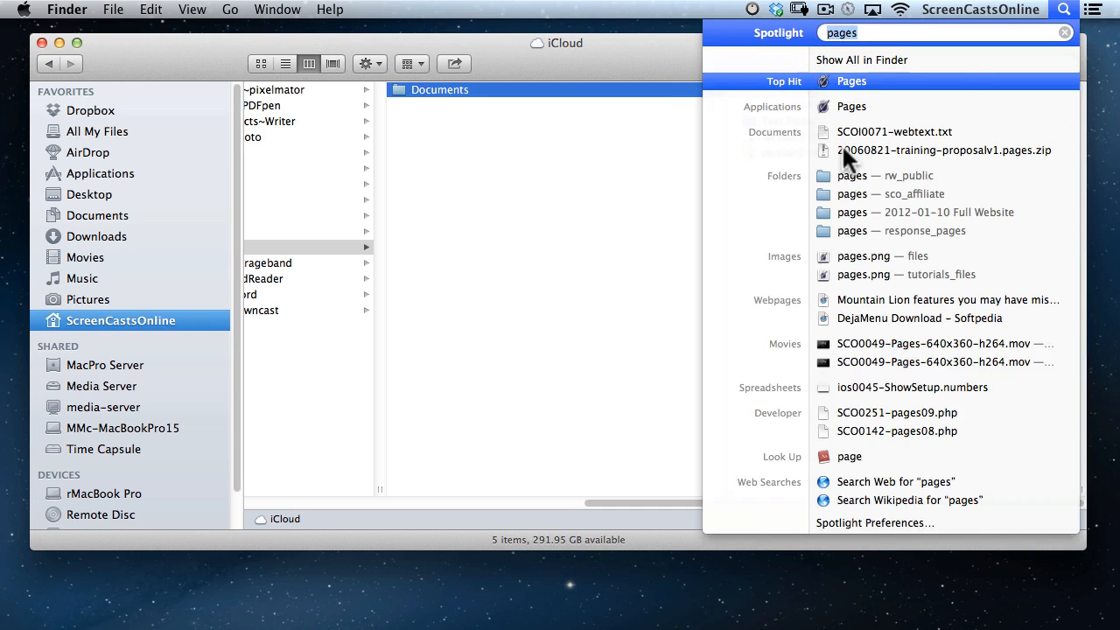
text(text)
key(Return)
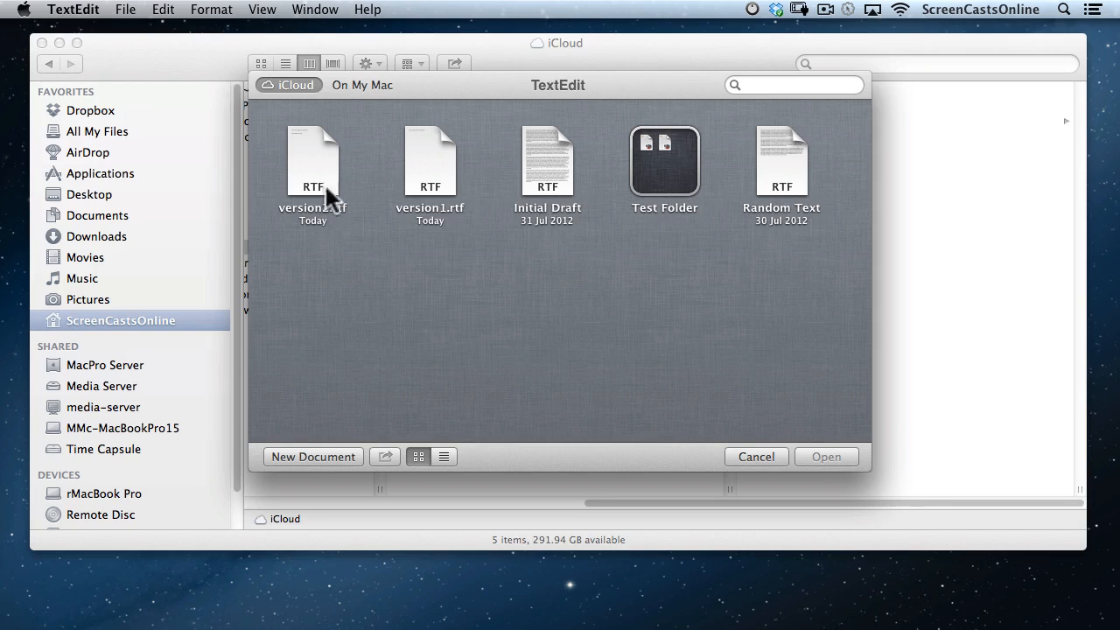
click(754, 456)
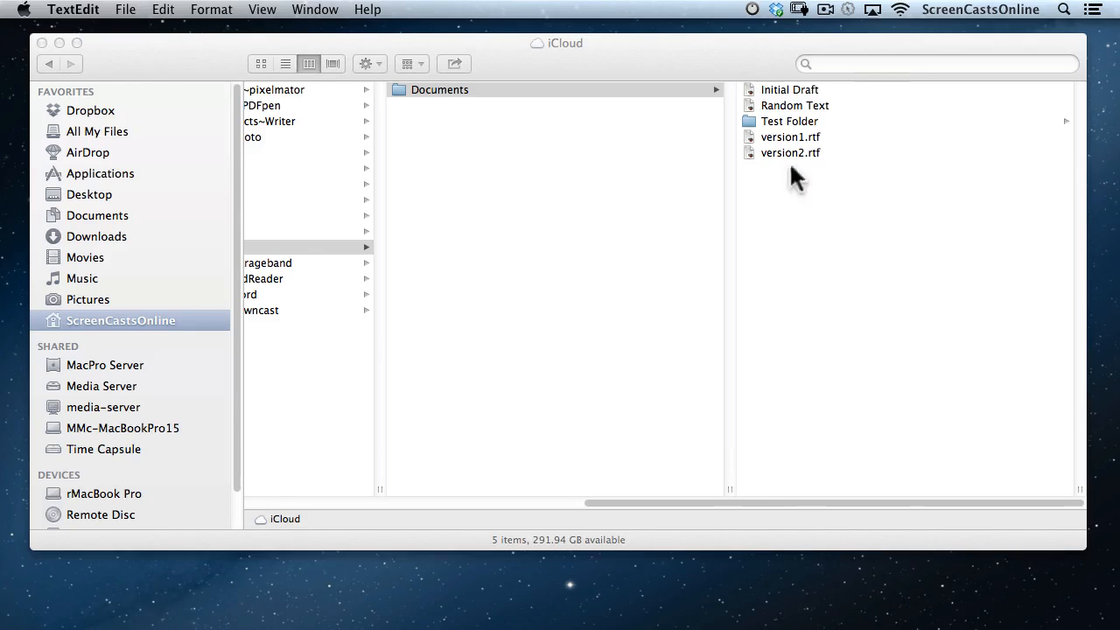
click(1042, 198)
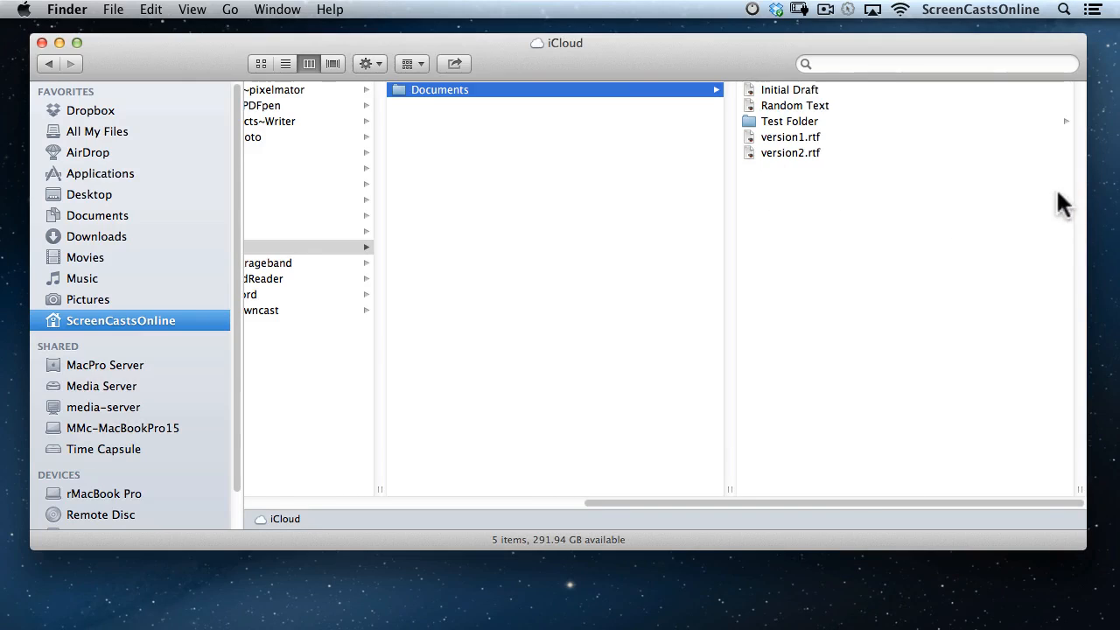
Move version2.rtf out of iCloud onto the desktop, then put it back into iCloud Documents.
drag(1087, 188, 888, 219)
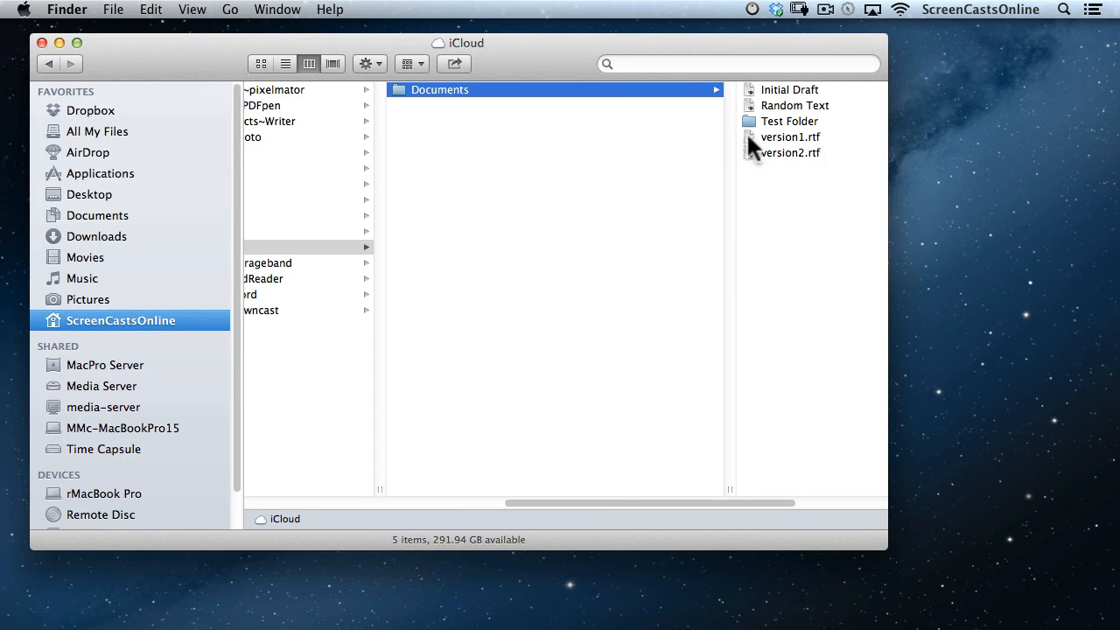
drag(762, 154, 977, 142)
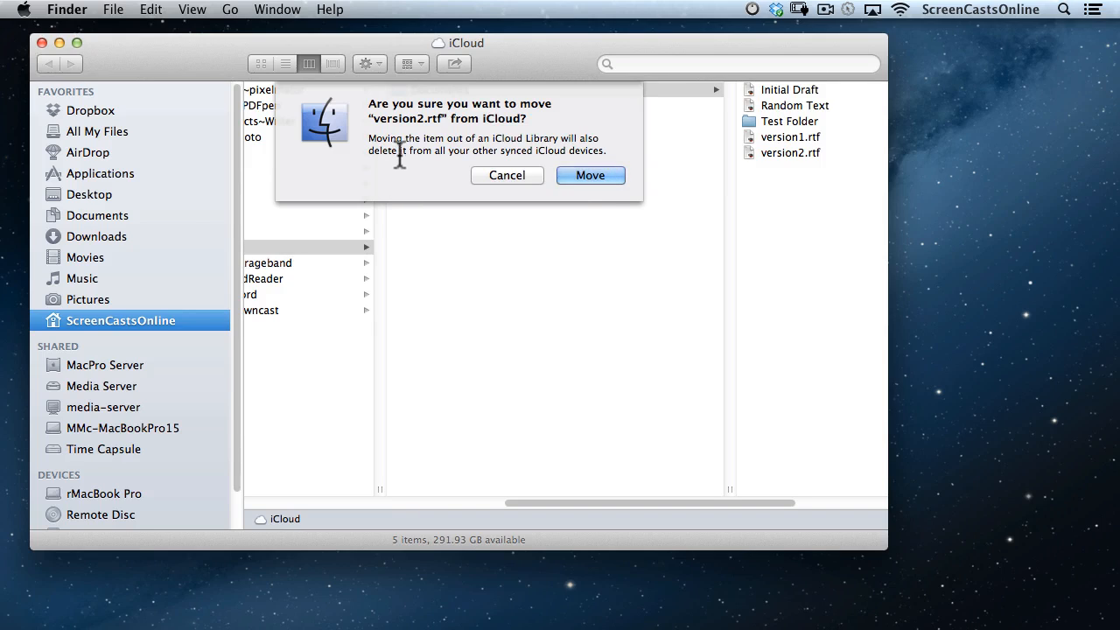
click(593, 172)
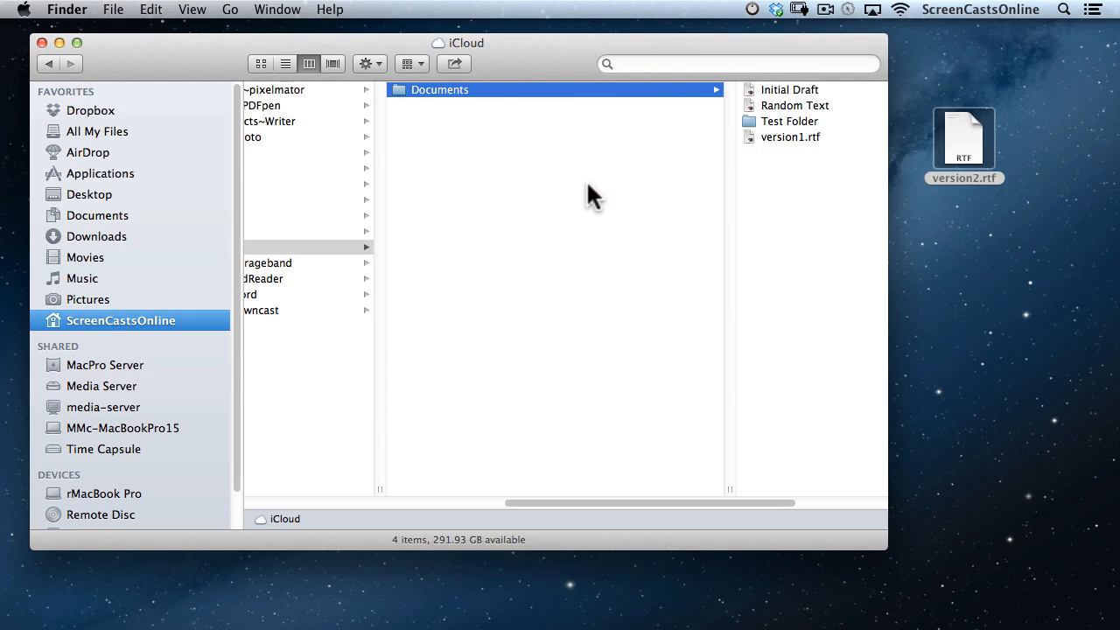
drag(966, 131, 797, 210)
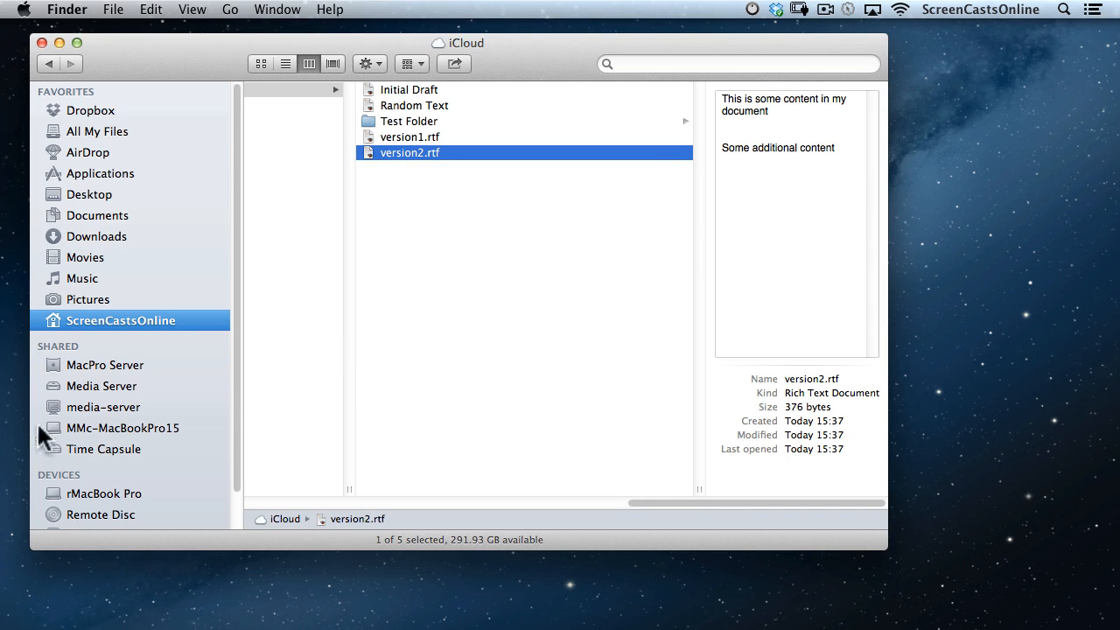
Make an alias of Mobile Documents, add it to the Favorites sidebar, and open it.
drag(646, 504, 344, 506)
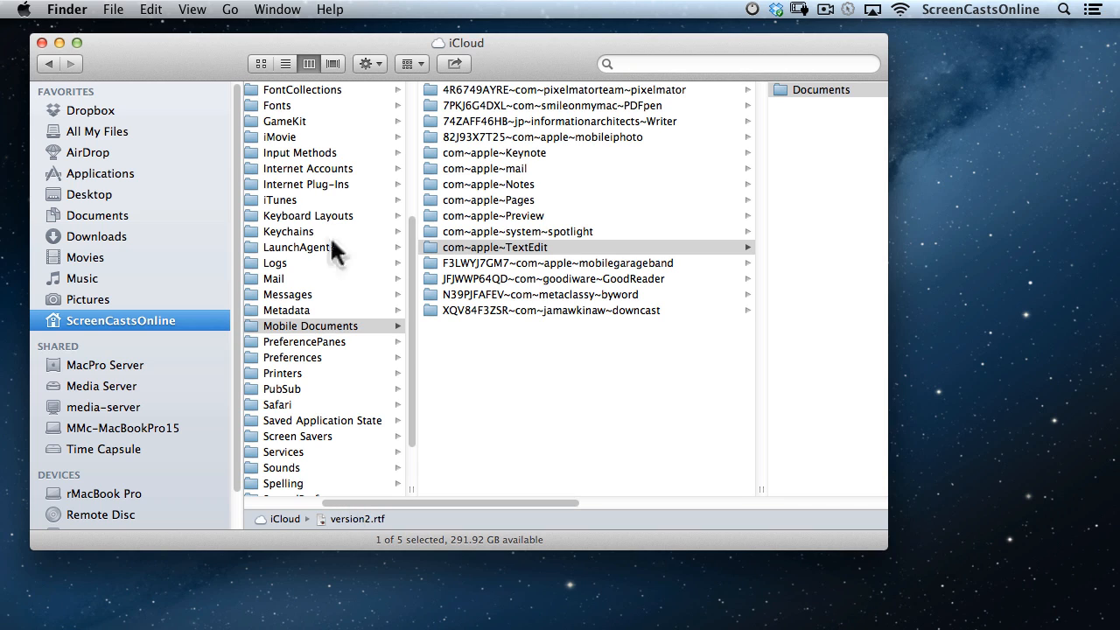
drag(298, 327, 317, 314)
right_click(317, 318)
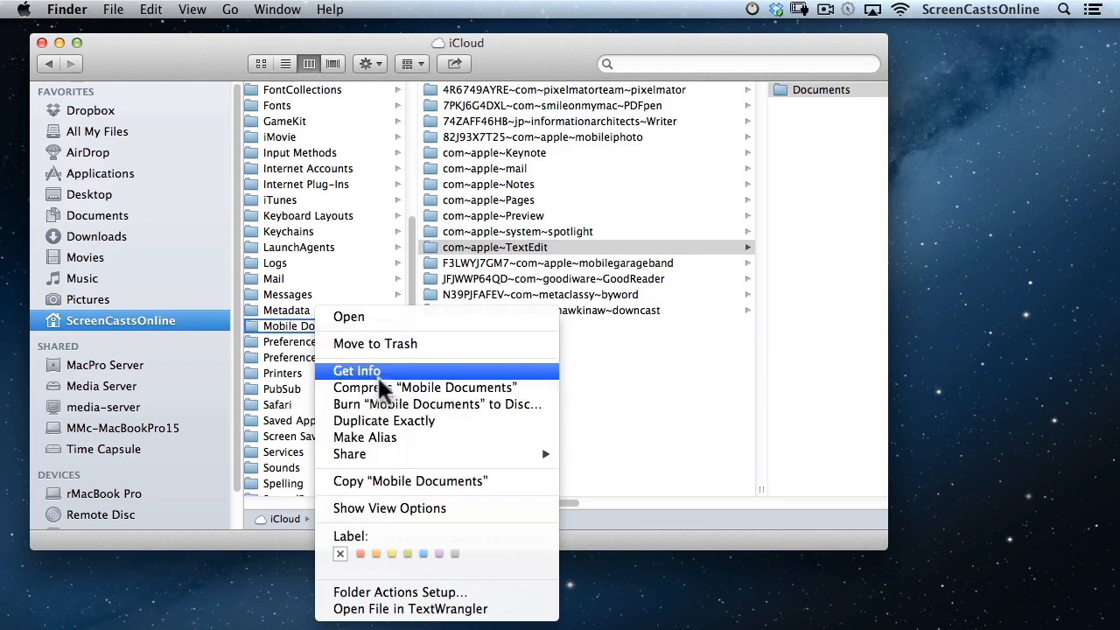
click(409, 439)
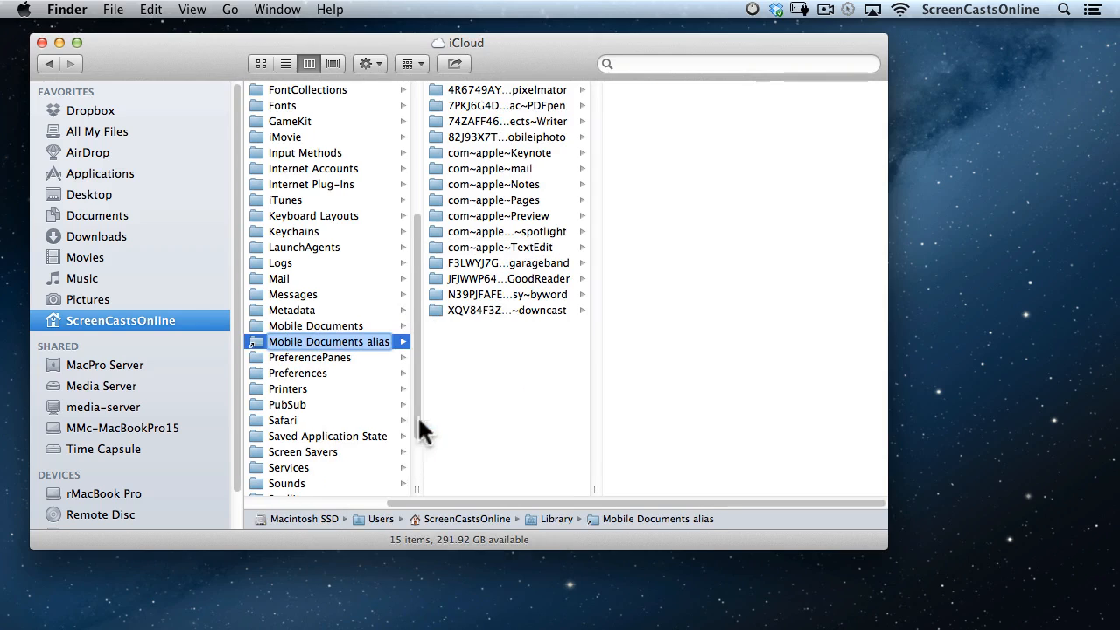
drag(257, 341, 80, 333)
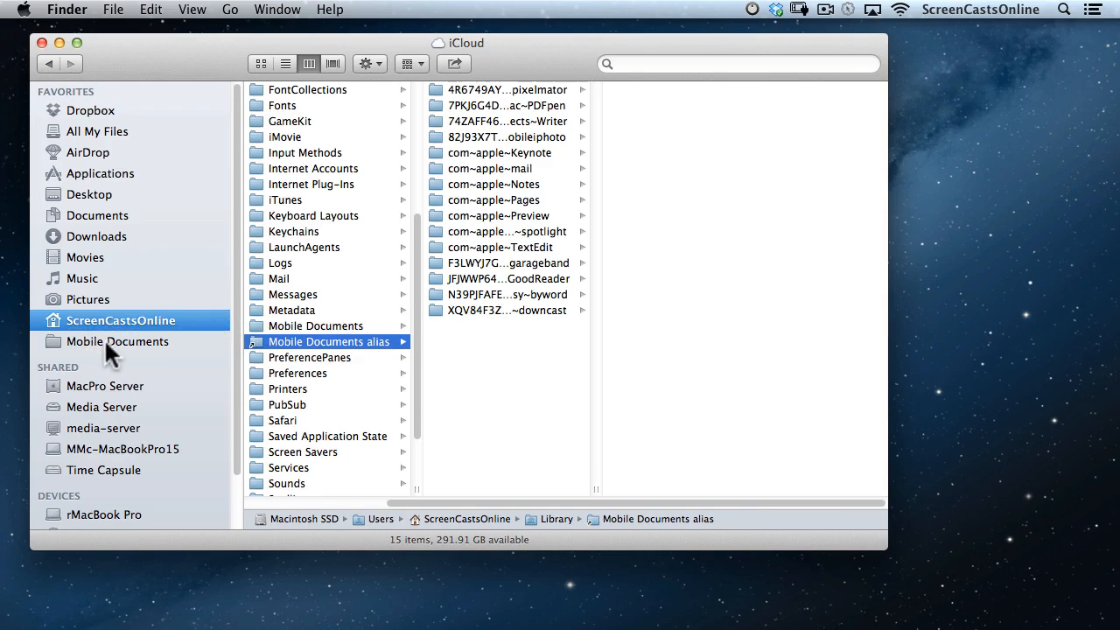
click(109, 340)
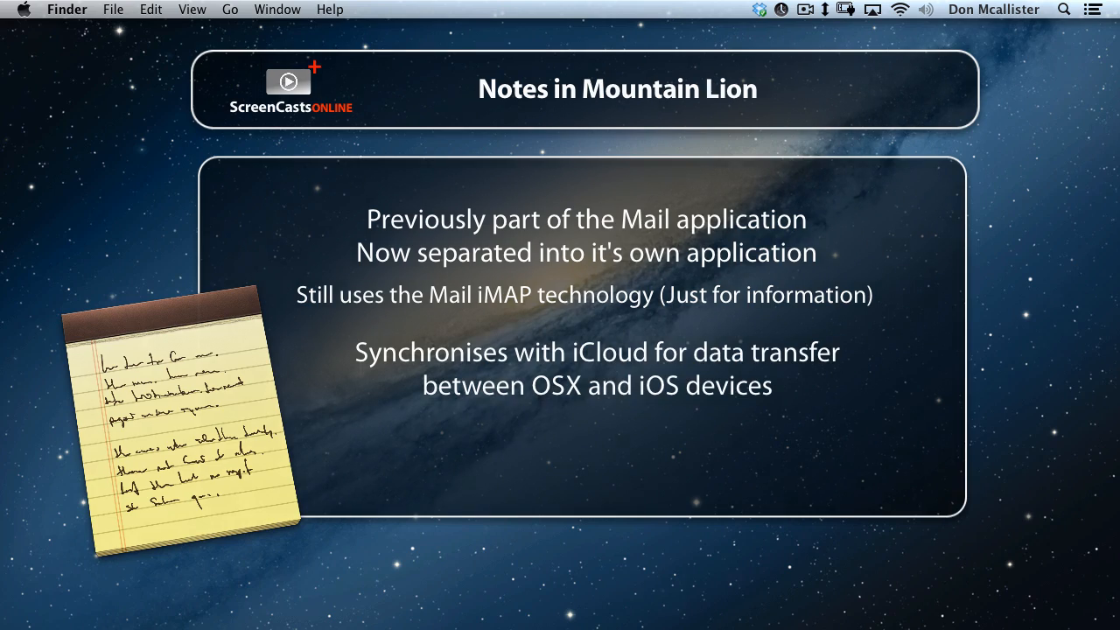
Launch Notes and write 'This is a new Note' with a body about formatting text and dragging in images.
key(super+space)
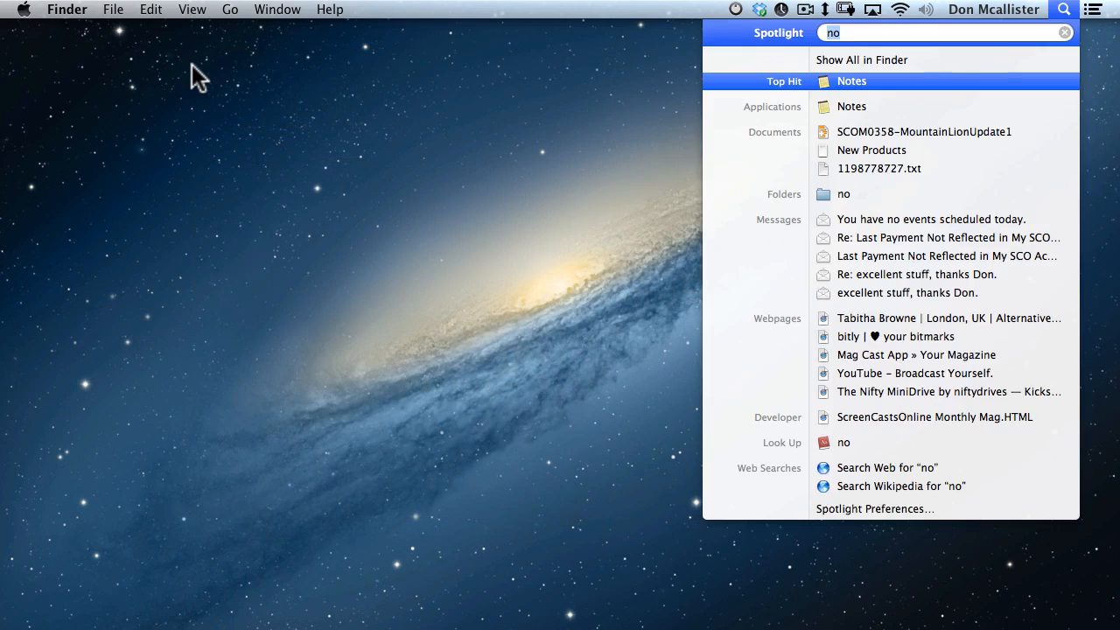
key(Return)
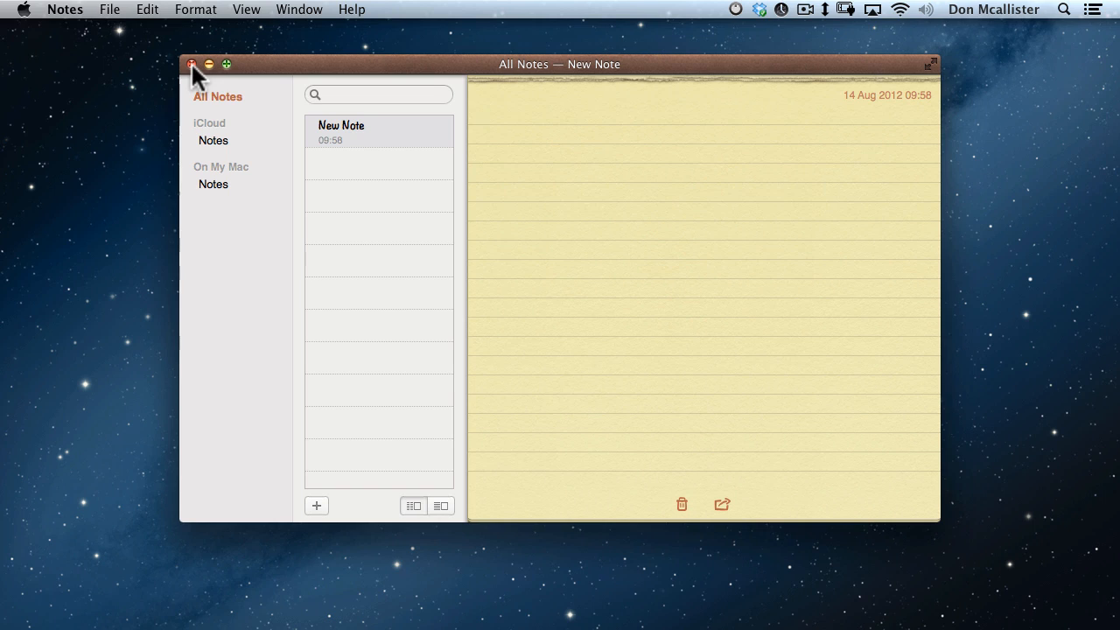
text(Thi)
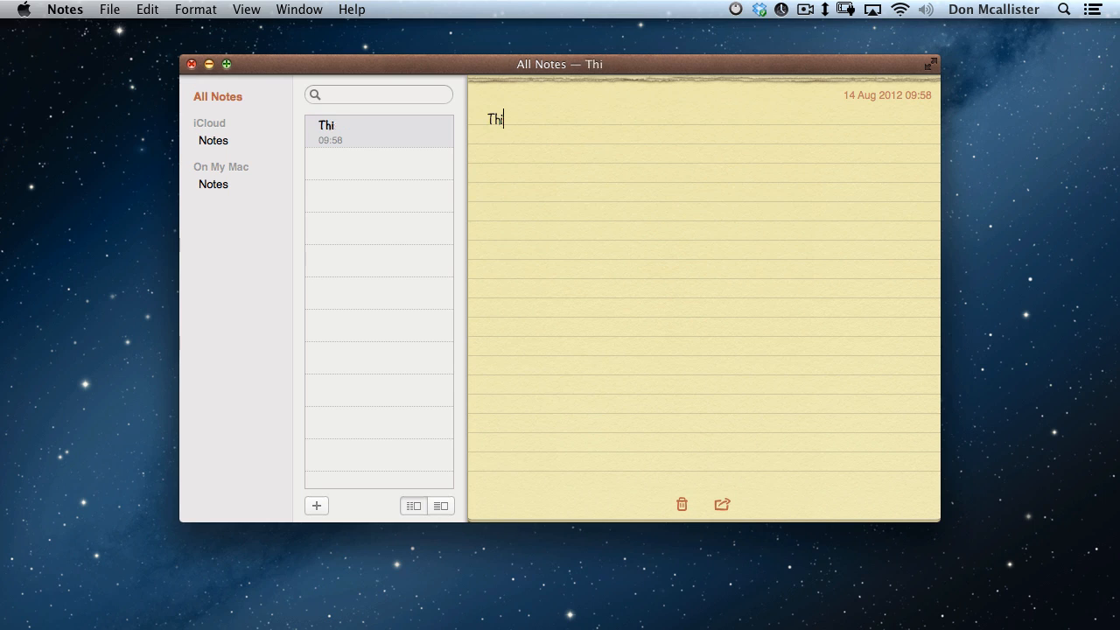
text(s is a new Note)
key(Return)
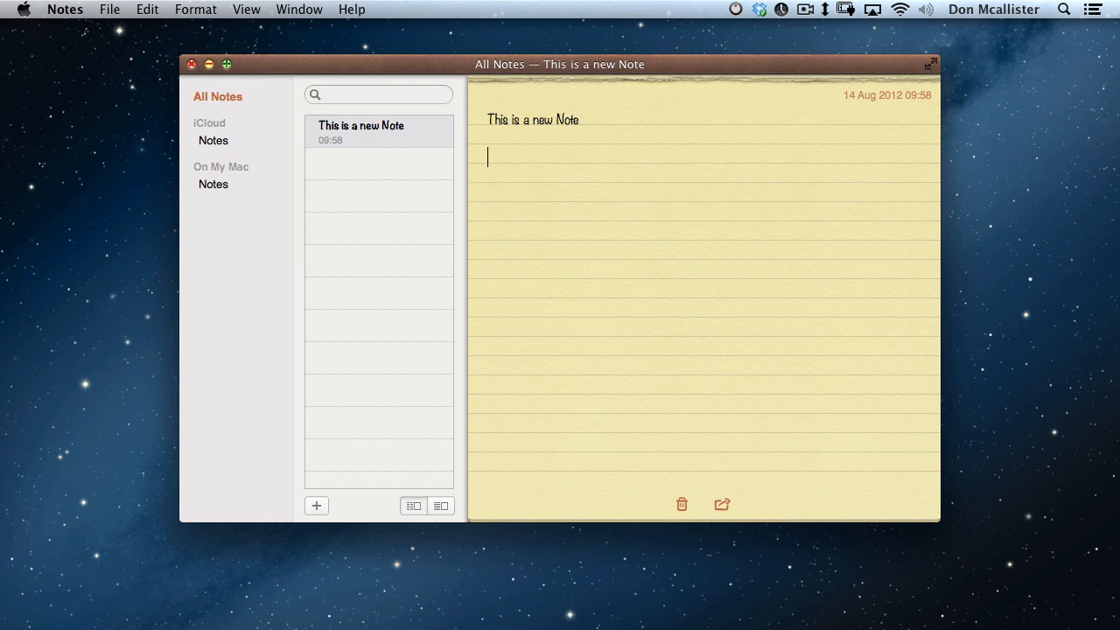
text(Within the body of the note, you can add and format text, as well as dragging in images.)
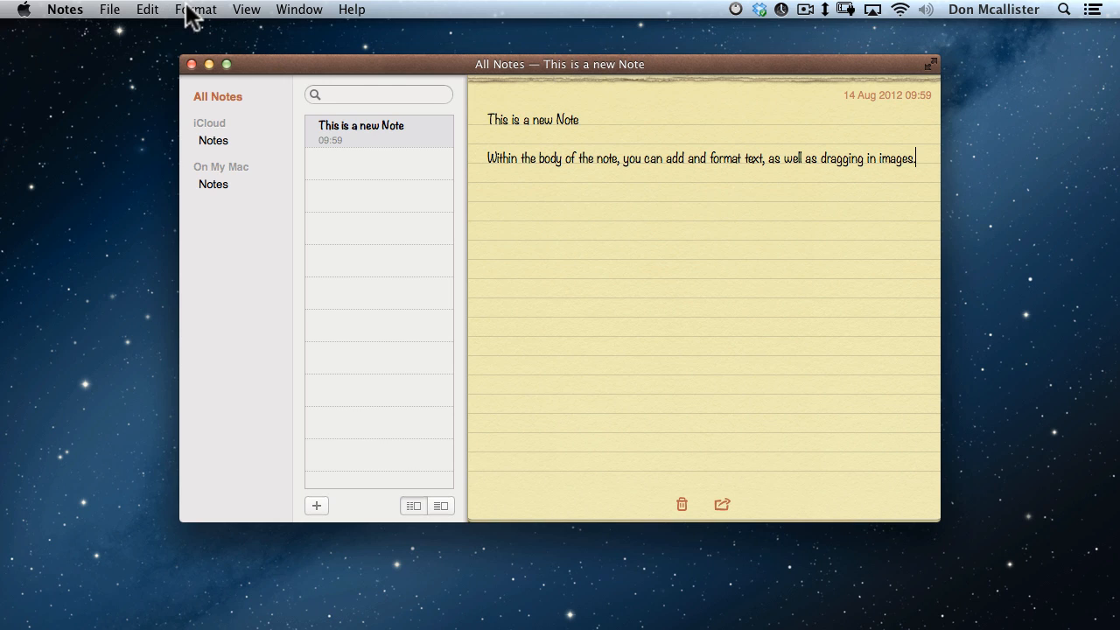
Set the default note font to Helvetica, then create a second empty note.
click(186, 9)
mouse_move(192, 32)
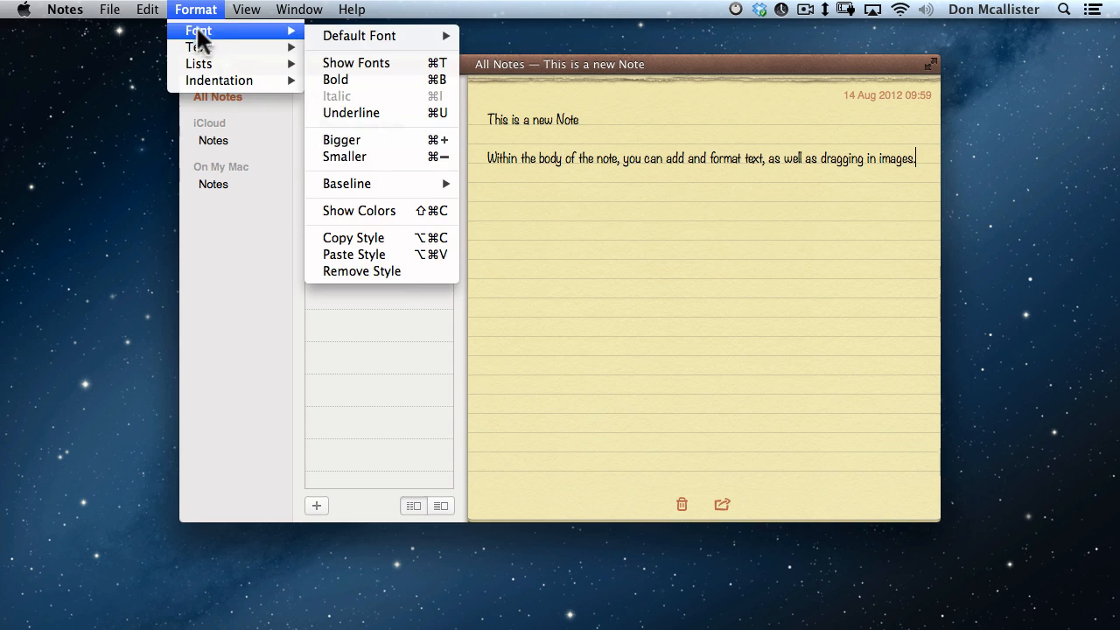
mouse_move(351, 30)
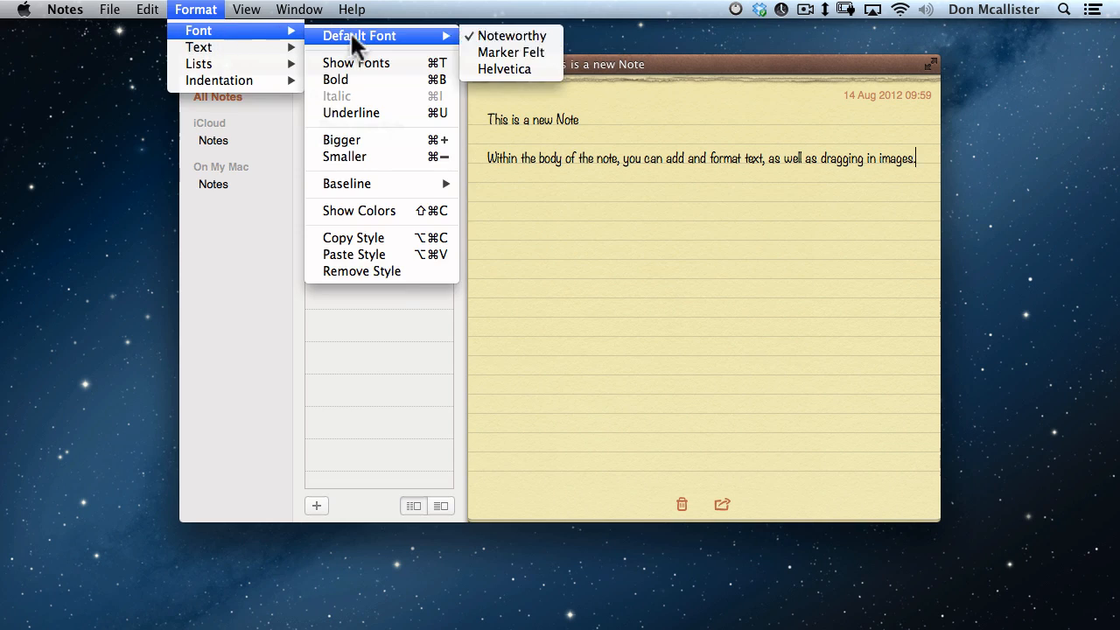
click(531, 68)
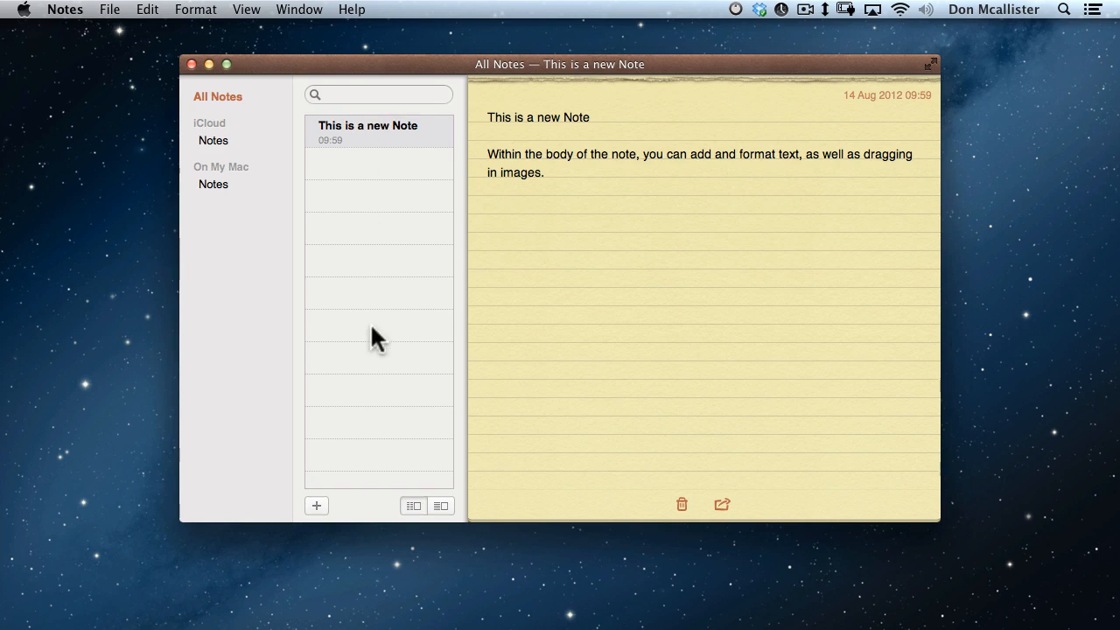
click(316, 506)
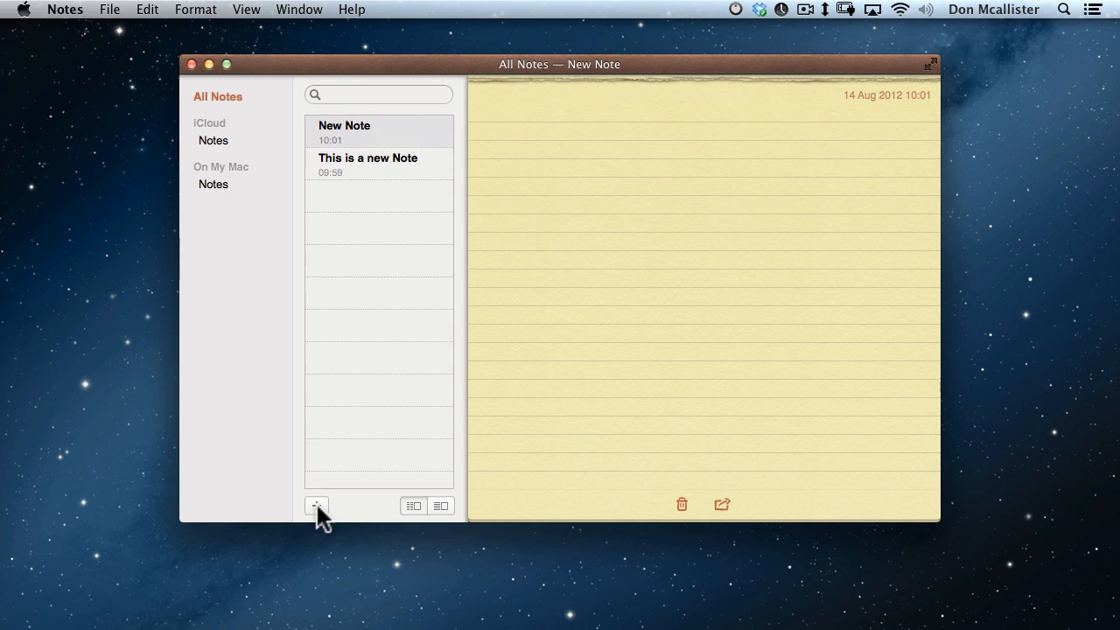
text(This is another new Note)
key(Return)
key(Return)
text(Some more body text)
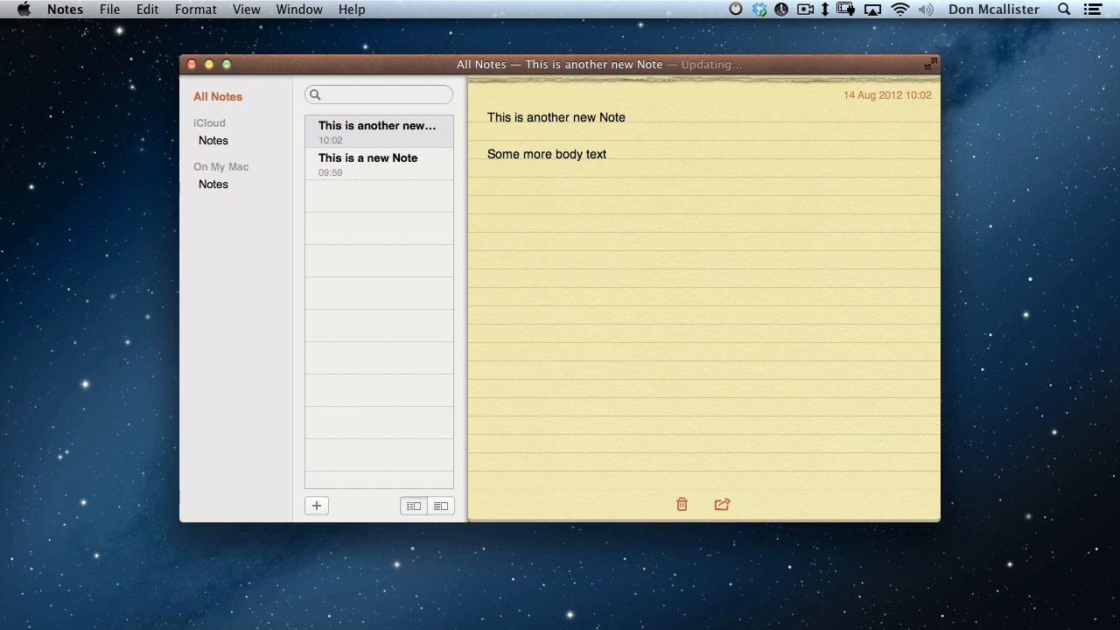
click(195, 9)
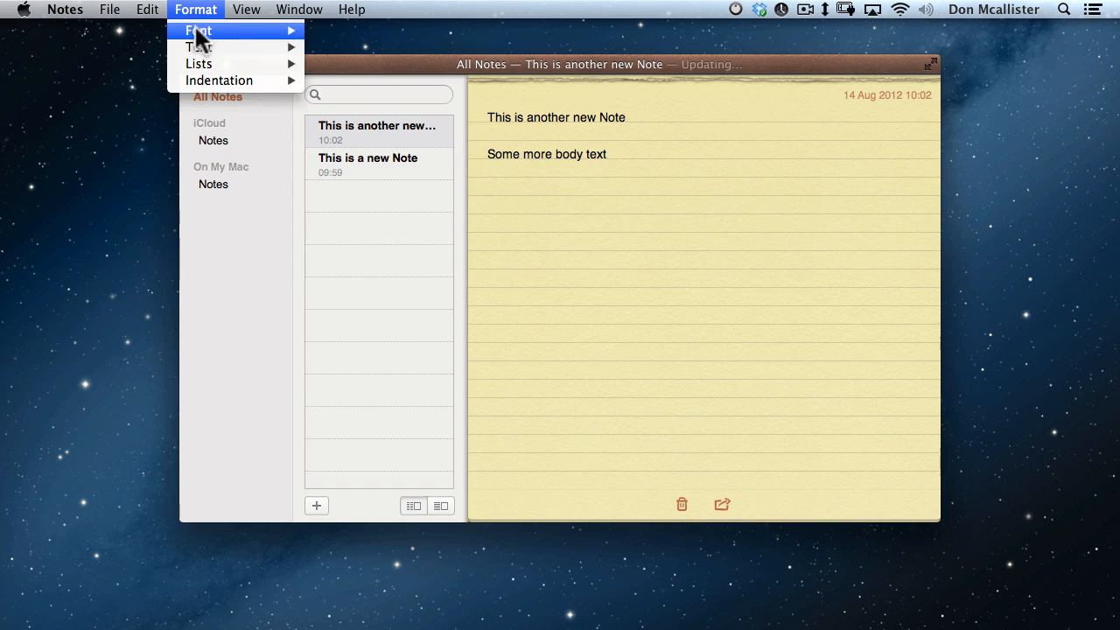
mouse_move(367, 36)
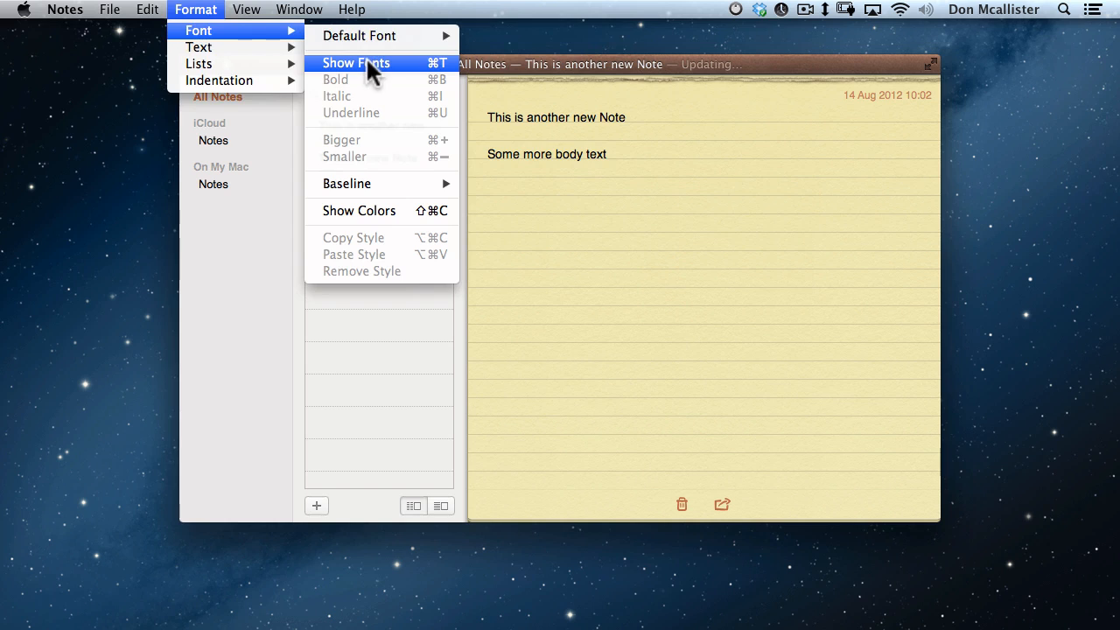
click(365, 60)
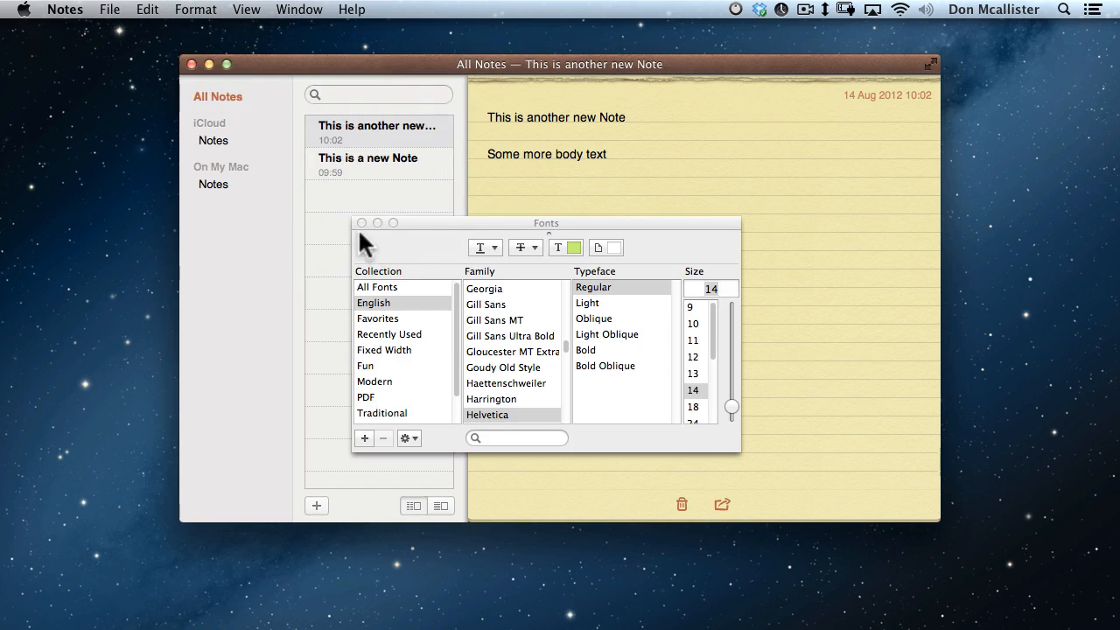
click(362, 222)
drag(487, 154, 581, 154)
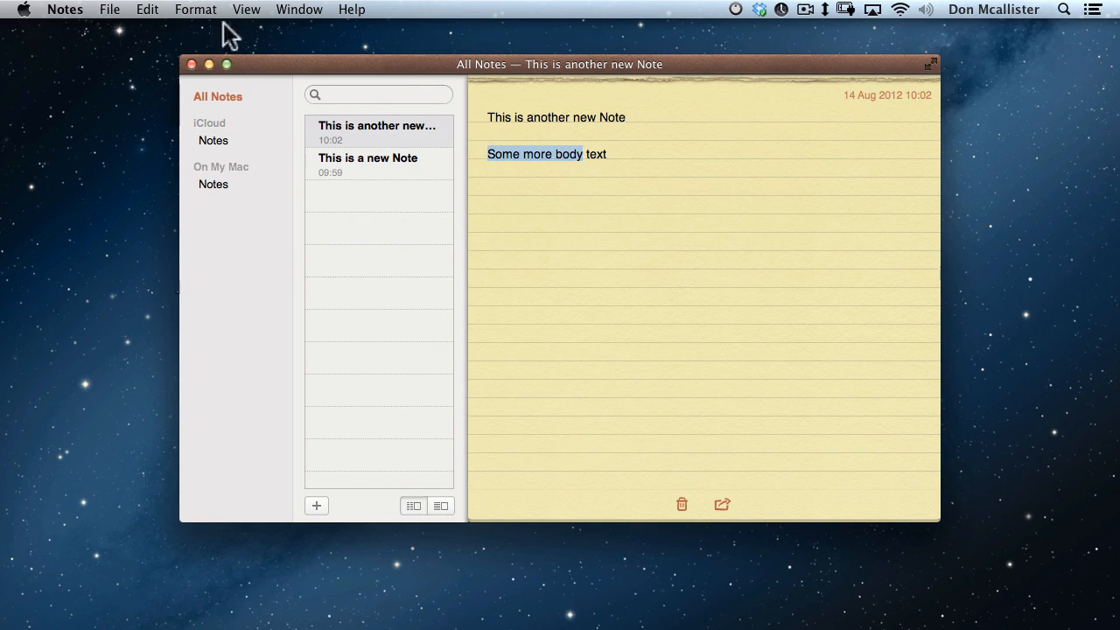
click(185, 9)
mouse_move(242, 33)
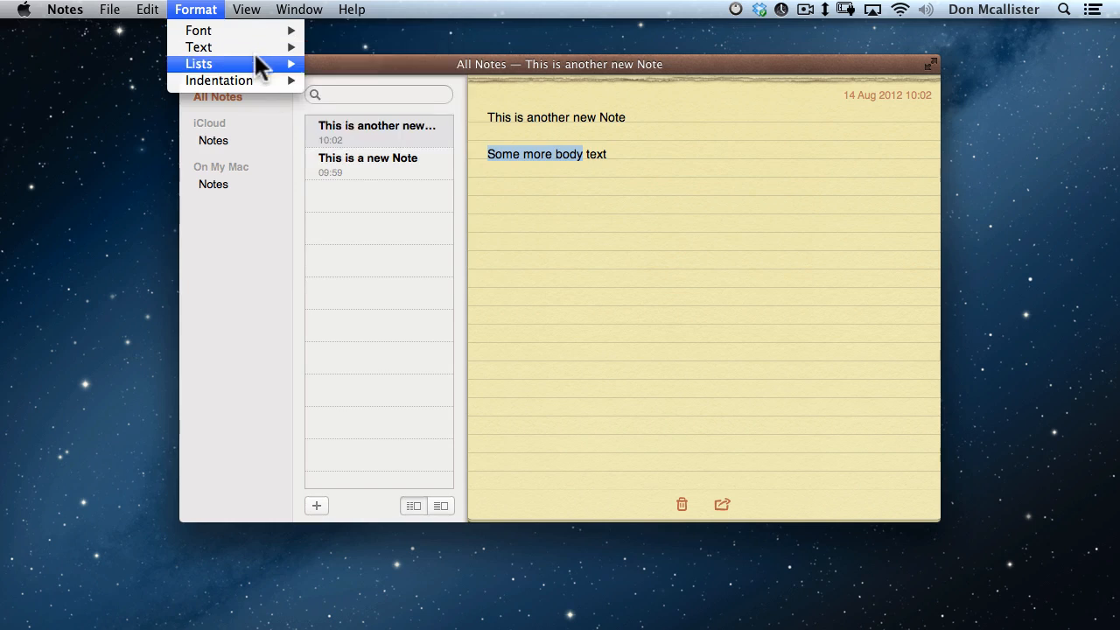
mouse_move(255, 50)
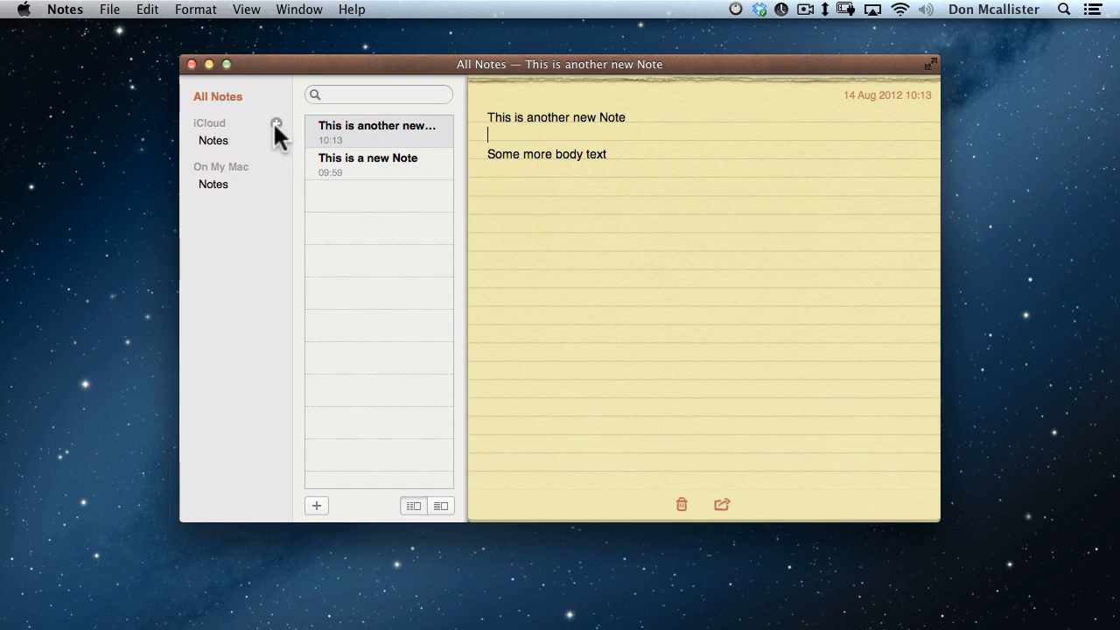
Create an iCloud folder named Work Related and move Another new note into it.
click(275, 122)
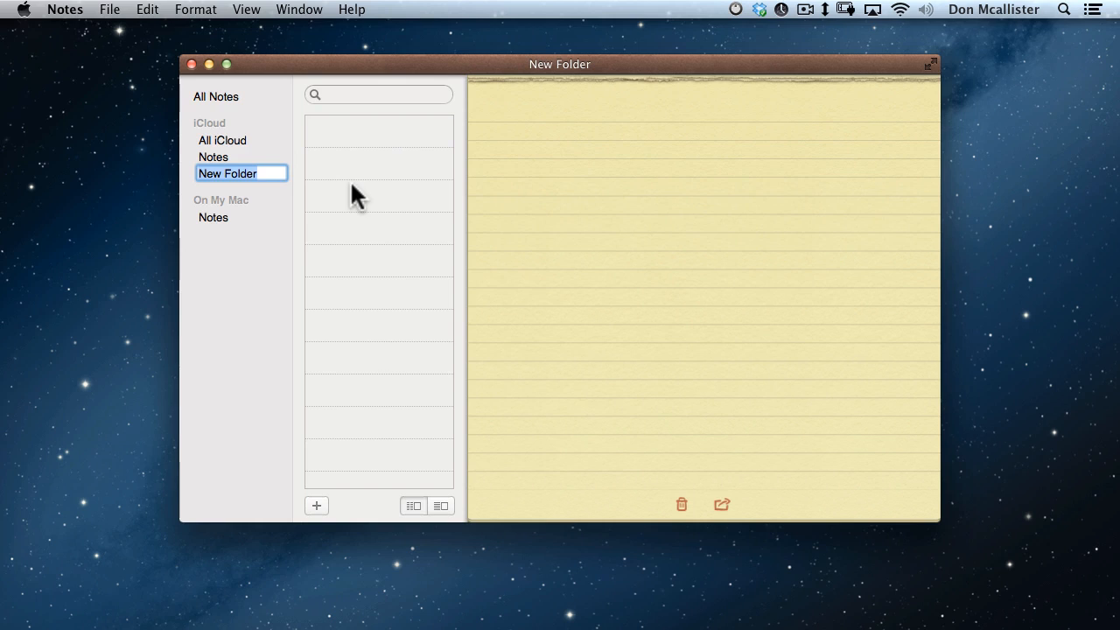
text(Work Related)
key(Return)
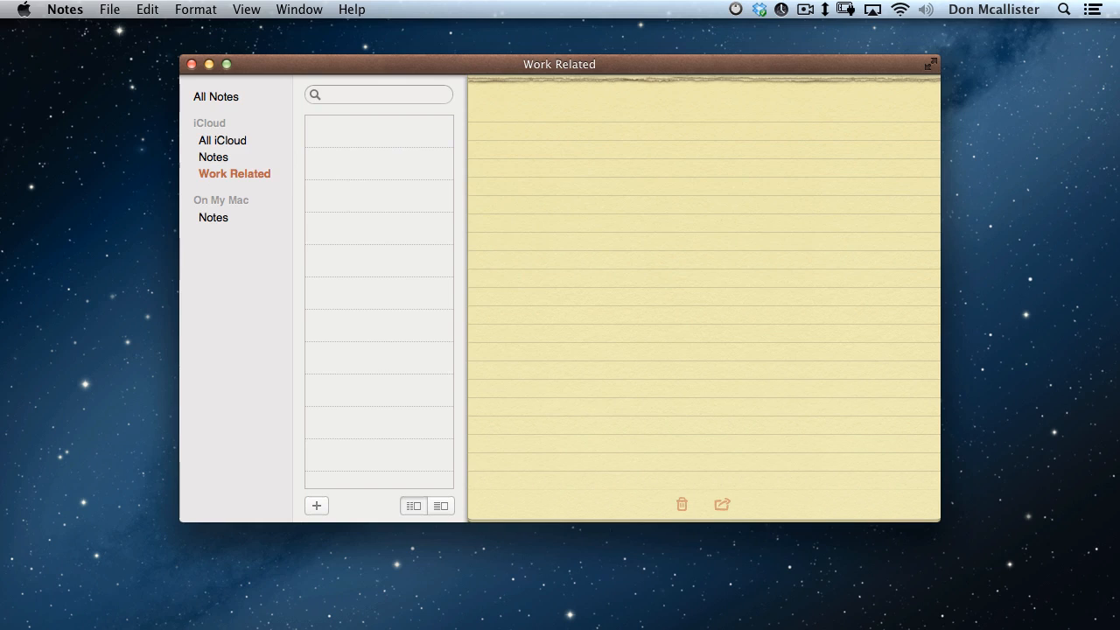
click(243, 137)
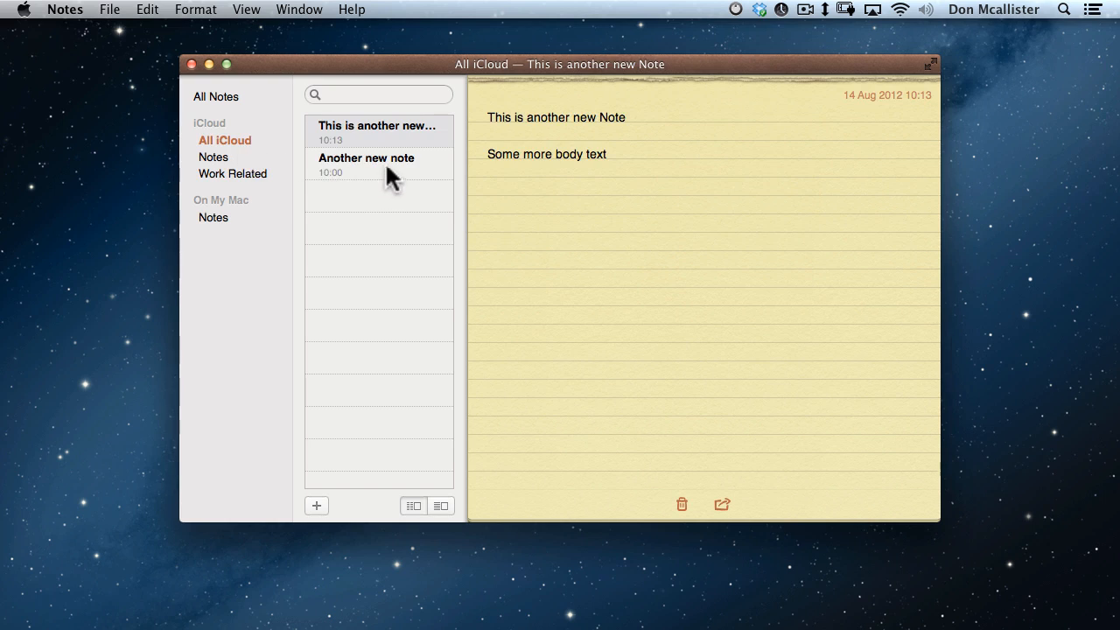
drag(384, 161, 256, 172)
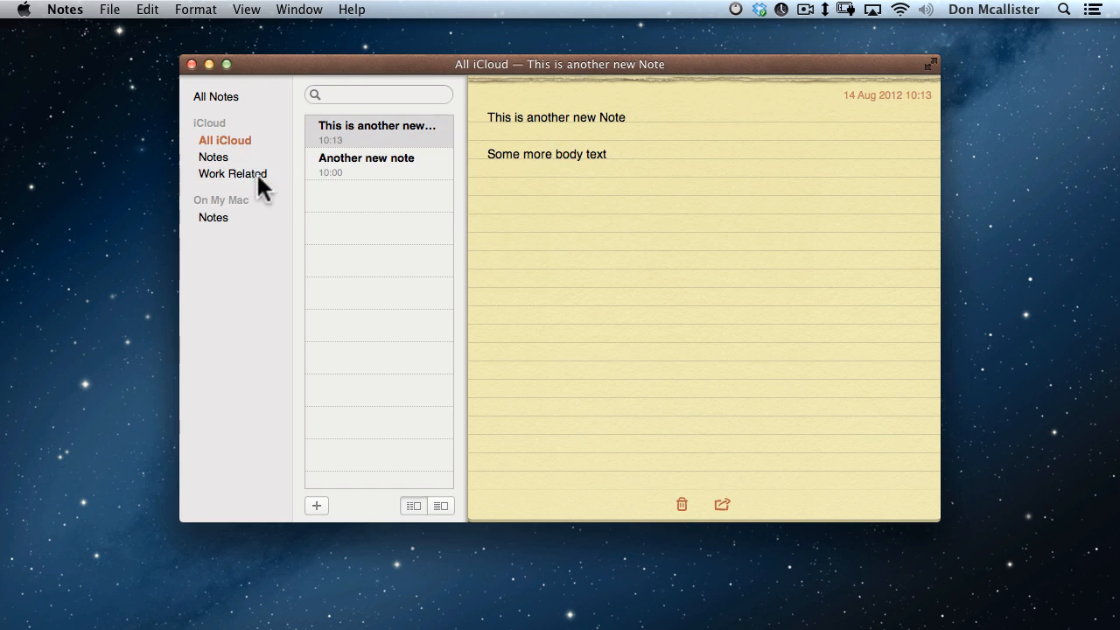
Check the Work Related, All iCloud and Notes folders, then hide the folders sidebar.
click(250, 172)
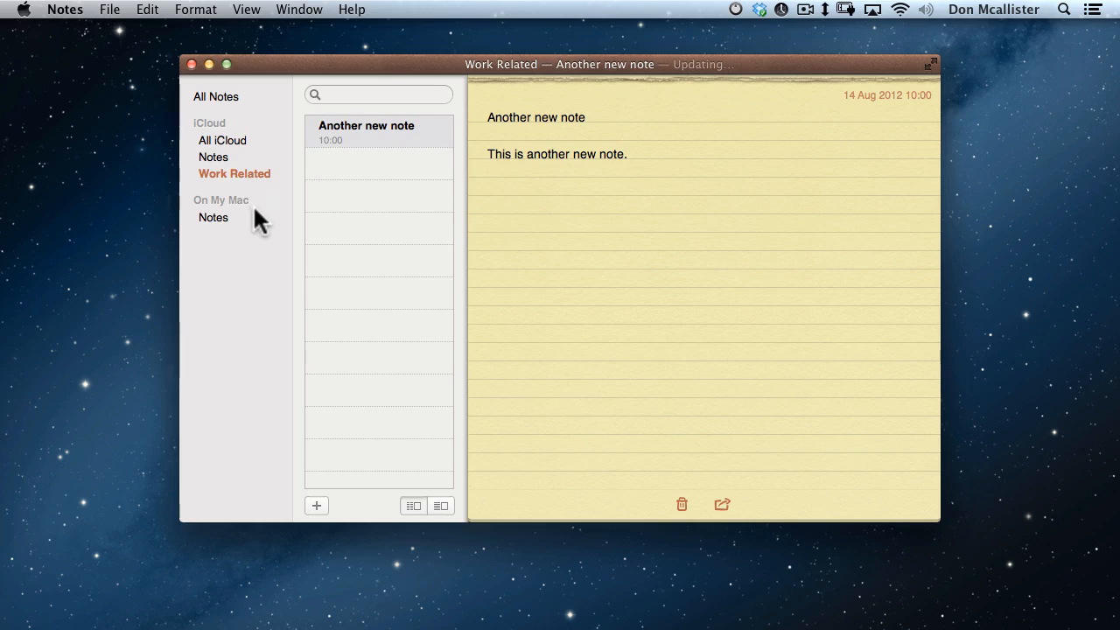
click(236, 138)
click(233, 157)
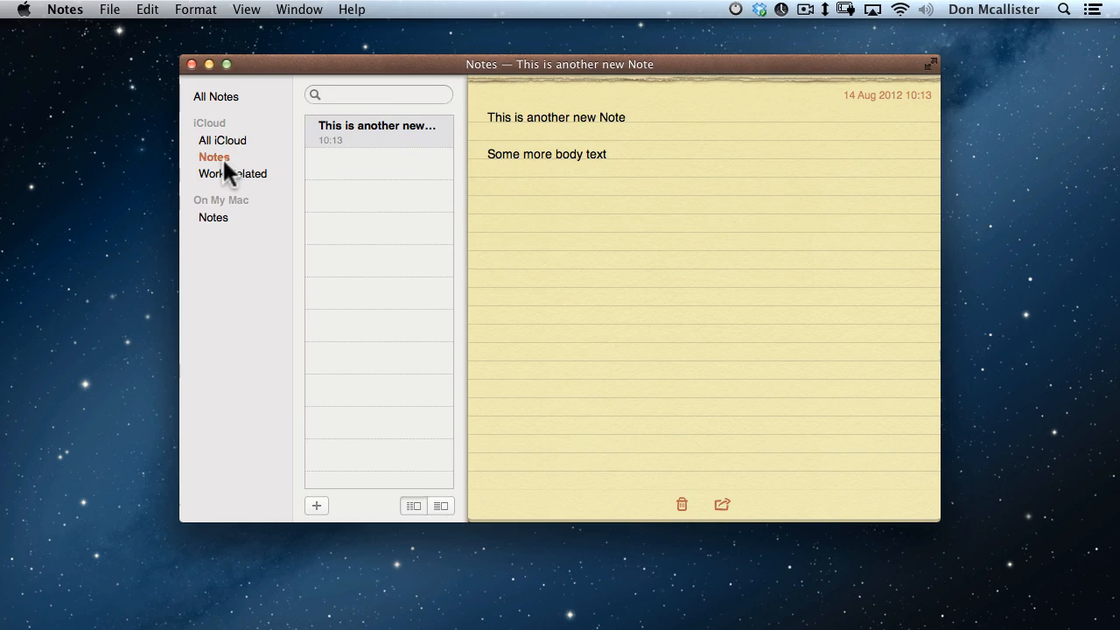
click(250, 172)
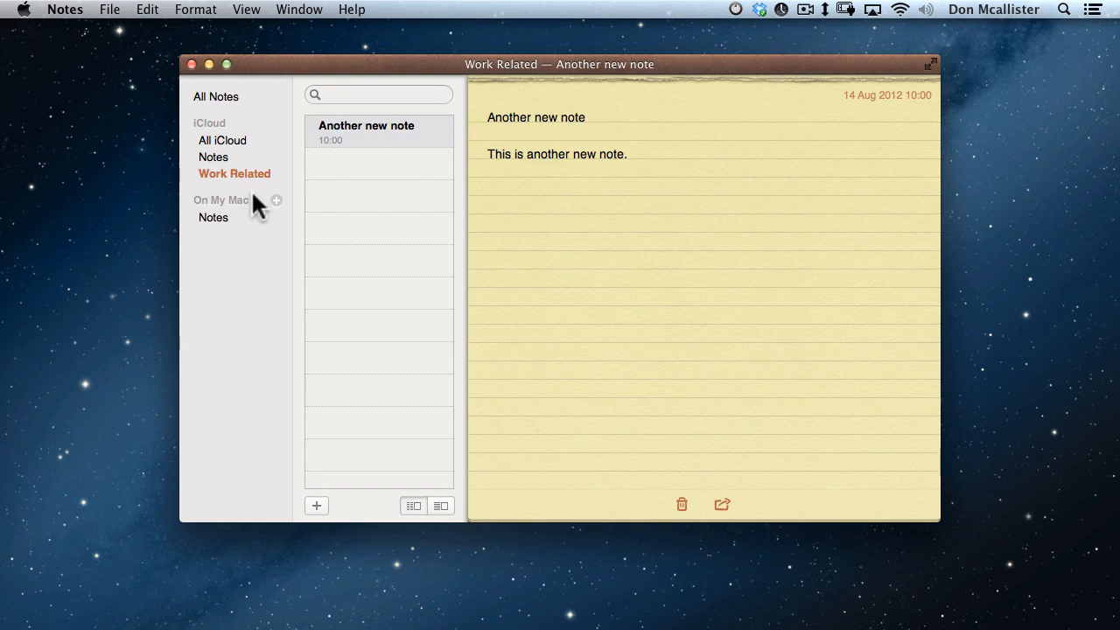
click(438, 505)
click(411, 506)
click(440, 506)
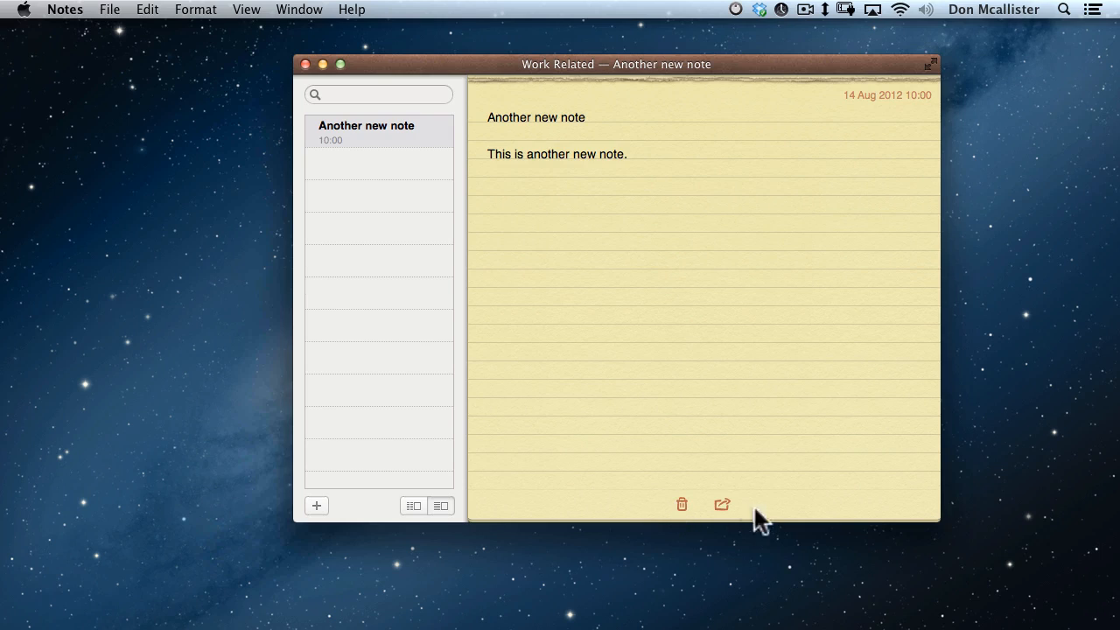
click(722, 504)
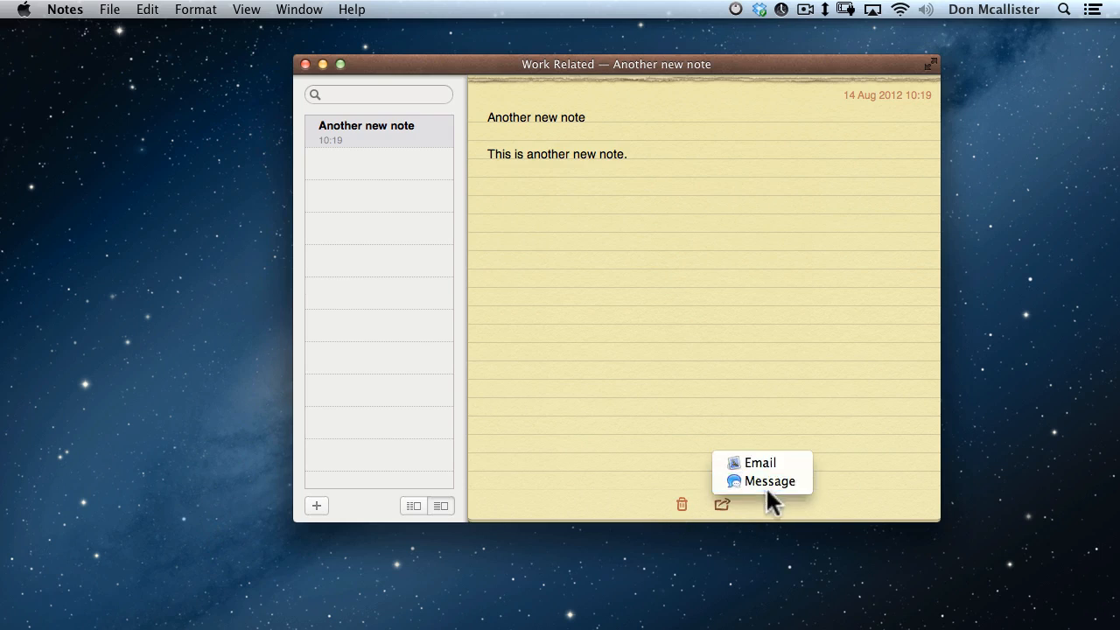
click(842, 387)
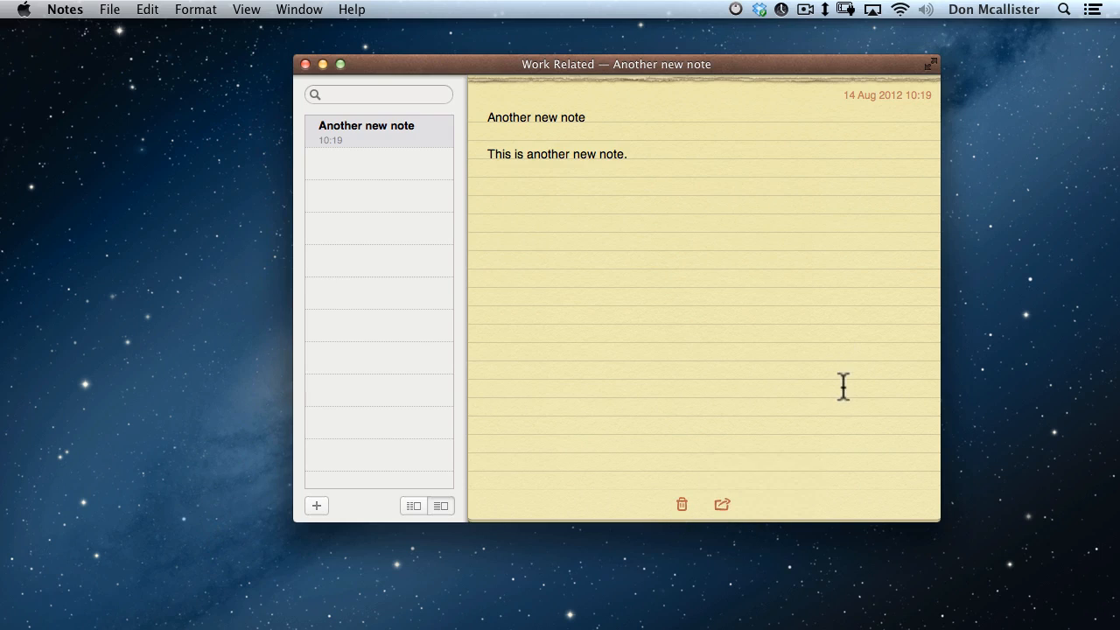
drag(568, 64, 530, 65)
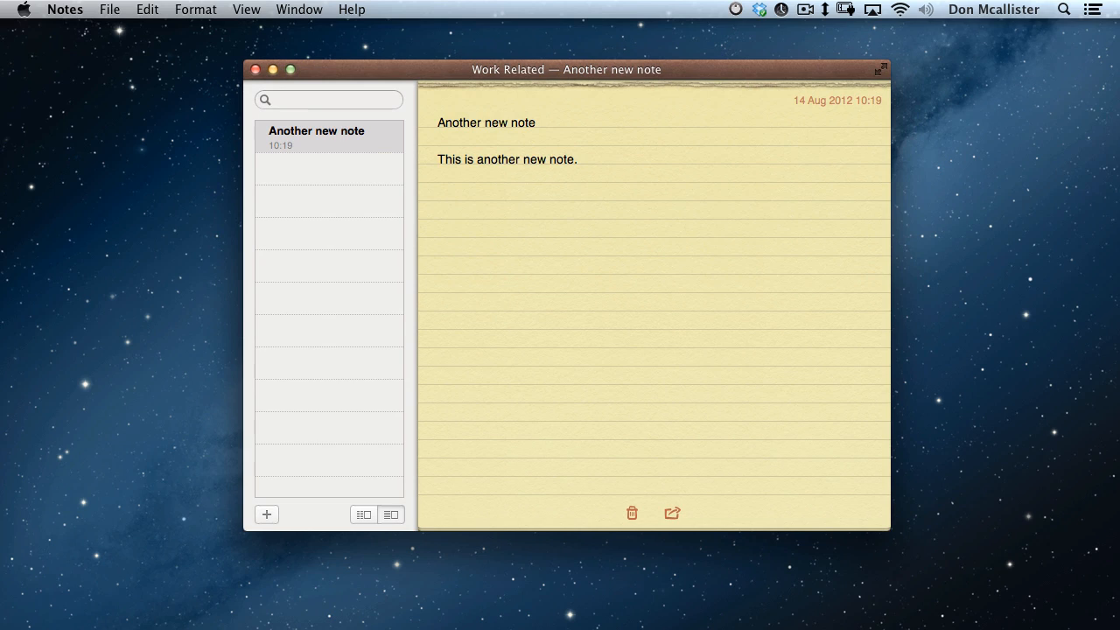
Open Another new note and This is another new Note in their own windows beside Notes.
double_click(332, 138)
drag(190, 90, 140, 50)
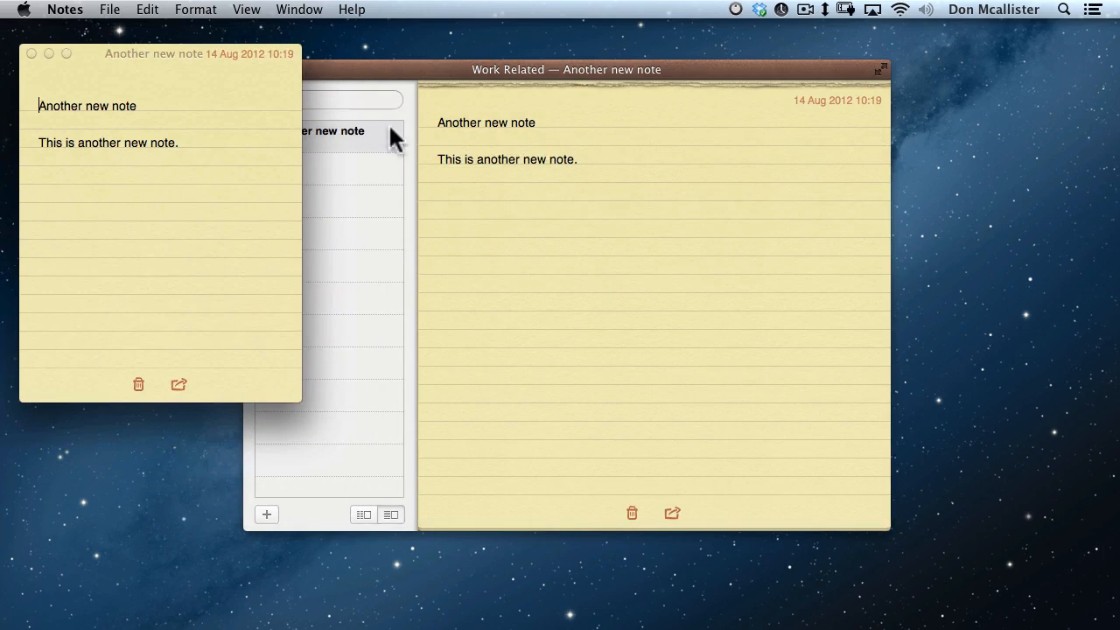
drag(445, 63, 615, 63)
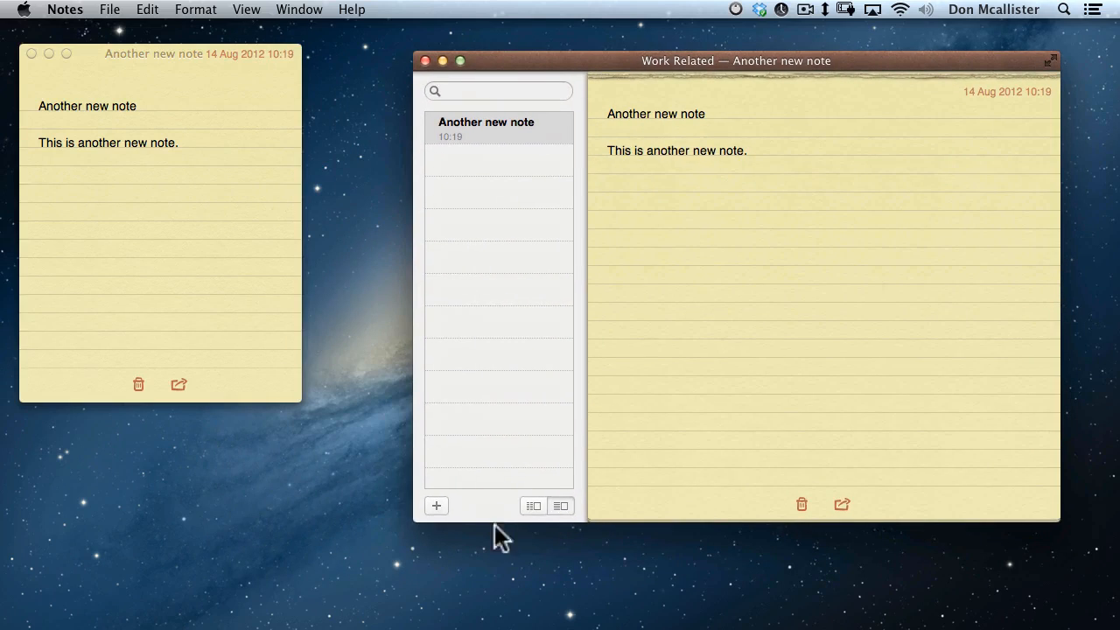
click(535, 507)
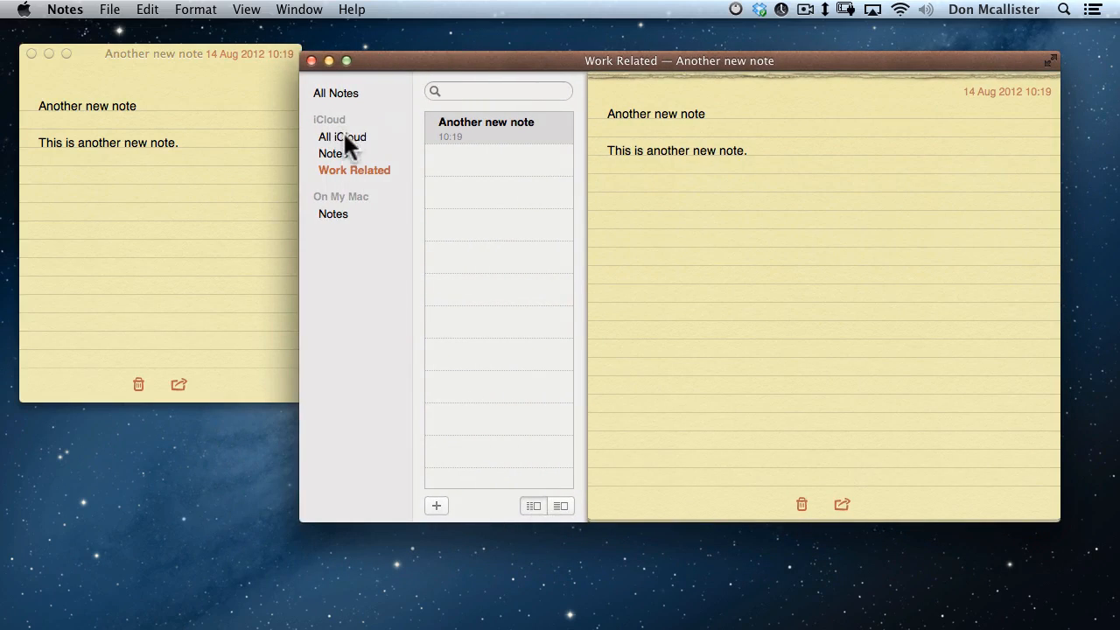
click(336, 93)
click(525, 165)
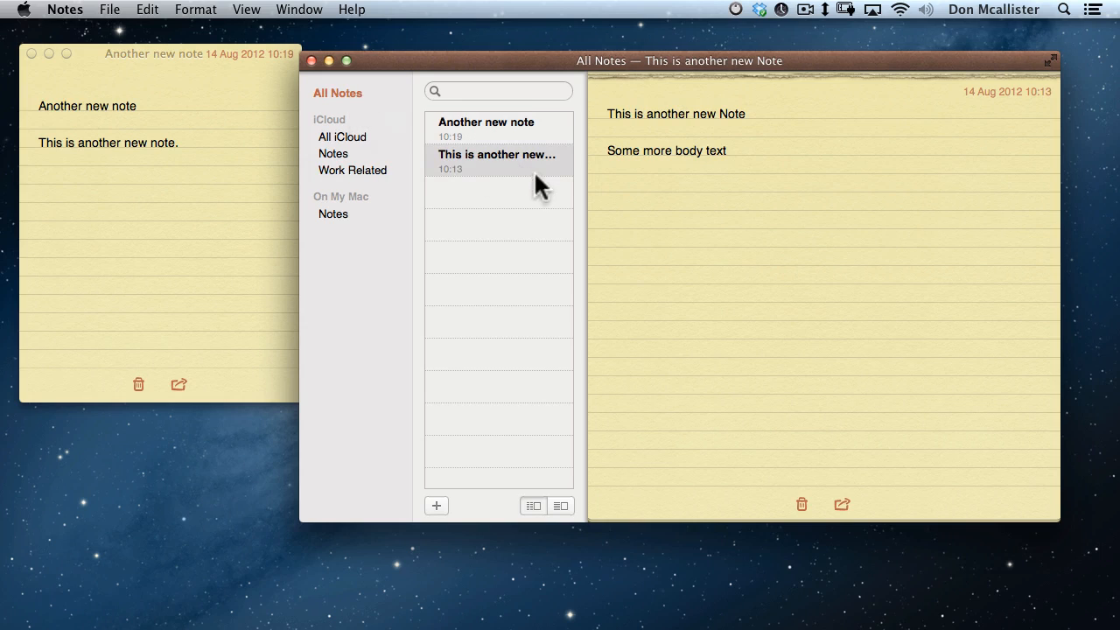
double_click(507, 157)
drag(231, 116, 250, 215)
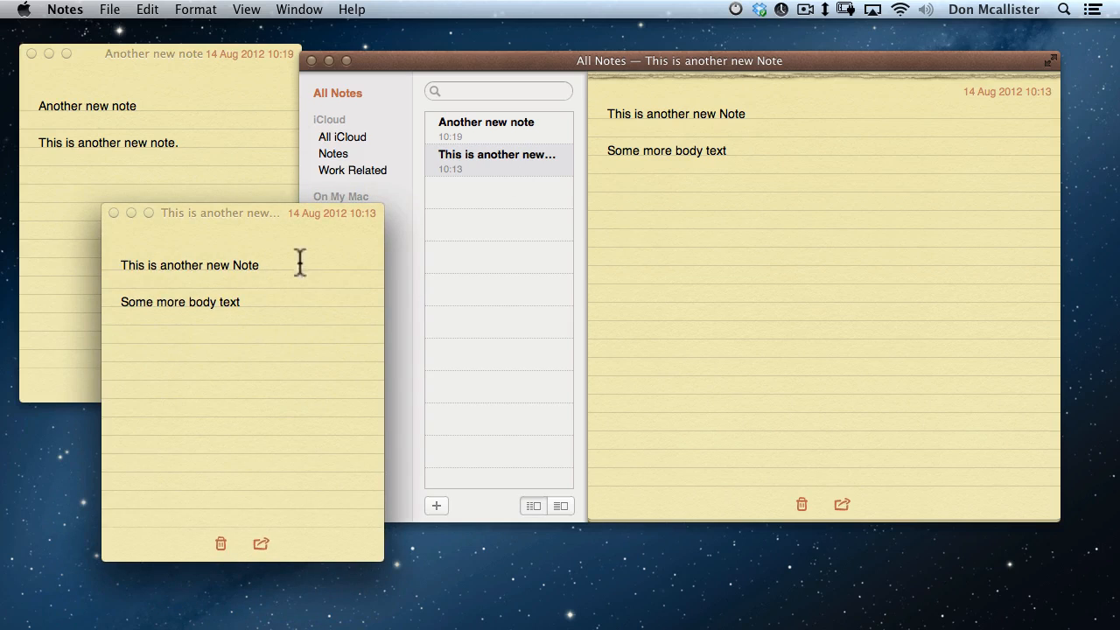
Add the lines 'wrwwretwretwertwert' and 'ertwertwertwret' below the note's body text.
click(253, 312)
key(Return)
text(wrwwretwretwertwert)
key(Return)
key(Return)
key(Return)
text(ertwertwertwret)
key(Return)
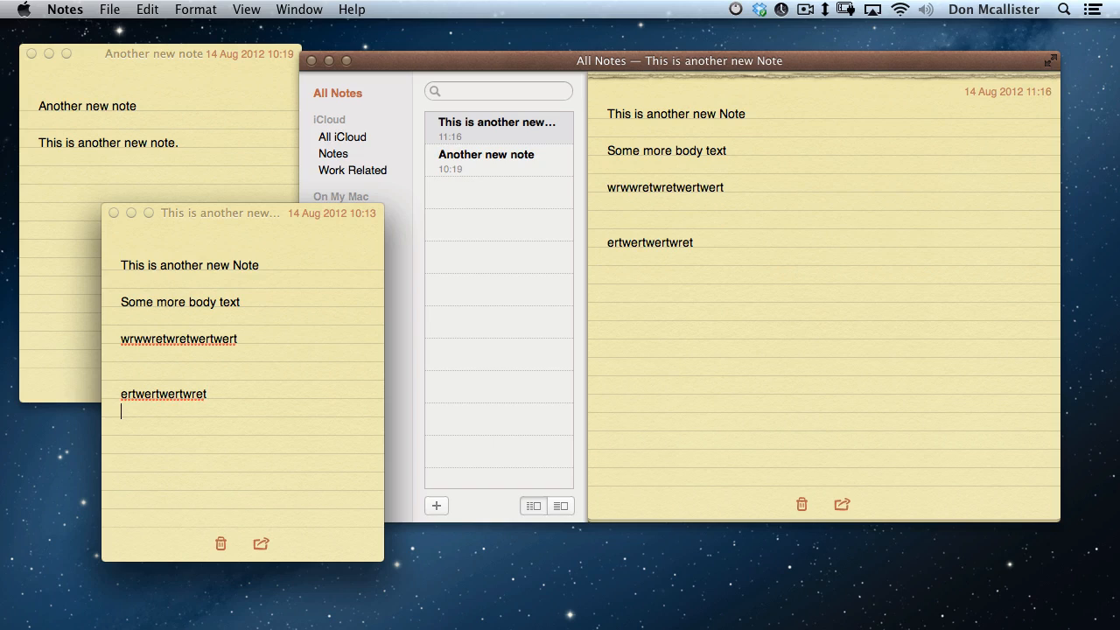
Close both floating note windows and move the main Notes window to the left.
click(114, 212)
click(31, 53)
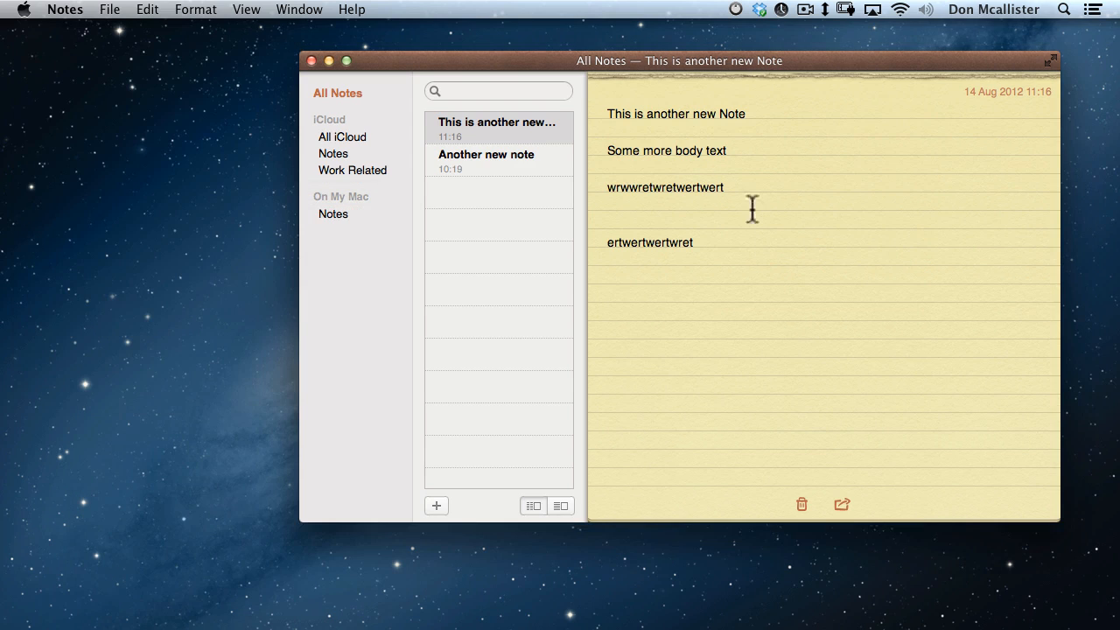
drag(575, 65, 431, 67)
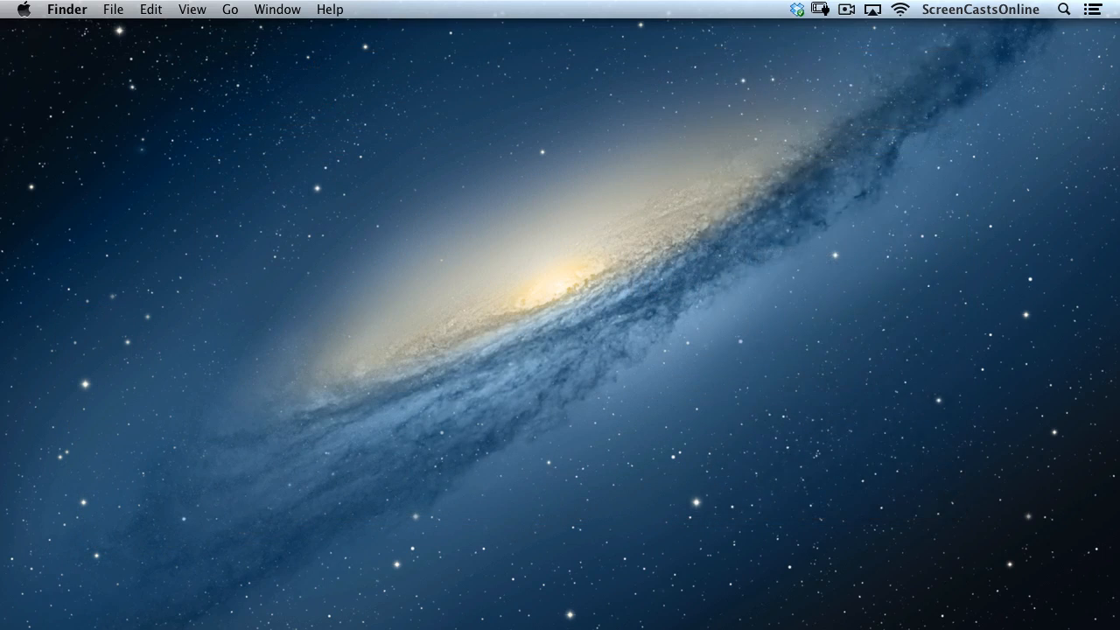
Launch Reminders through Spotlight, collapse the mini calendar, and select the Work list.
key(super+space)
key(Return)
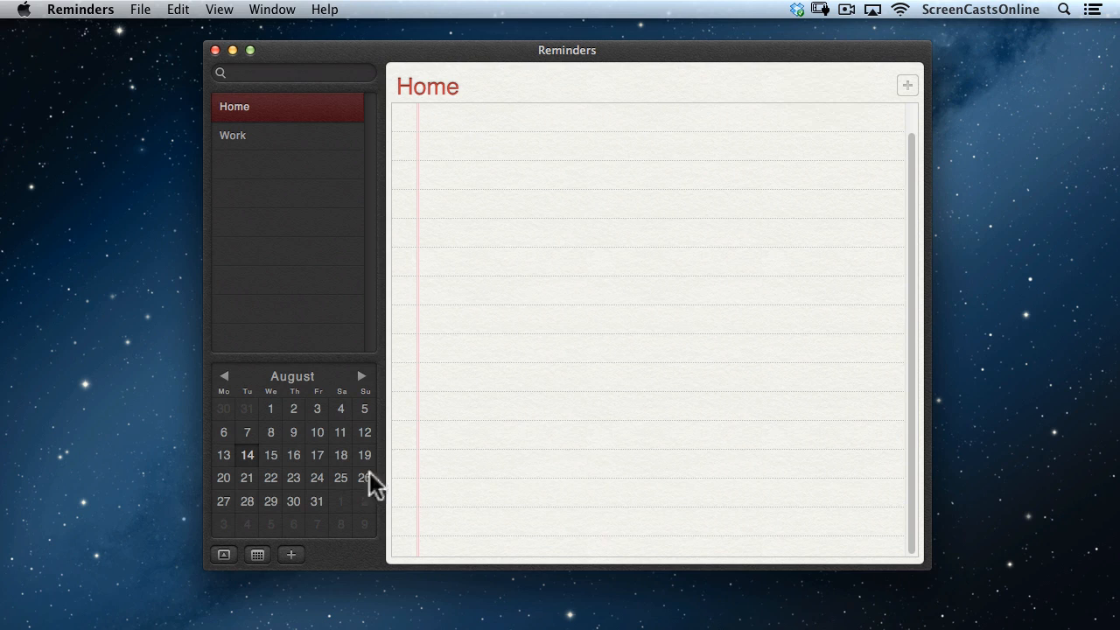
click(257, 557)
click(224, 554)
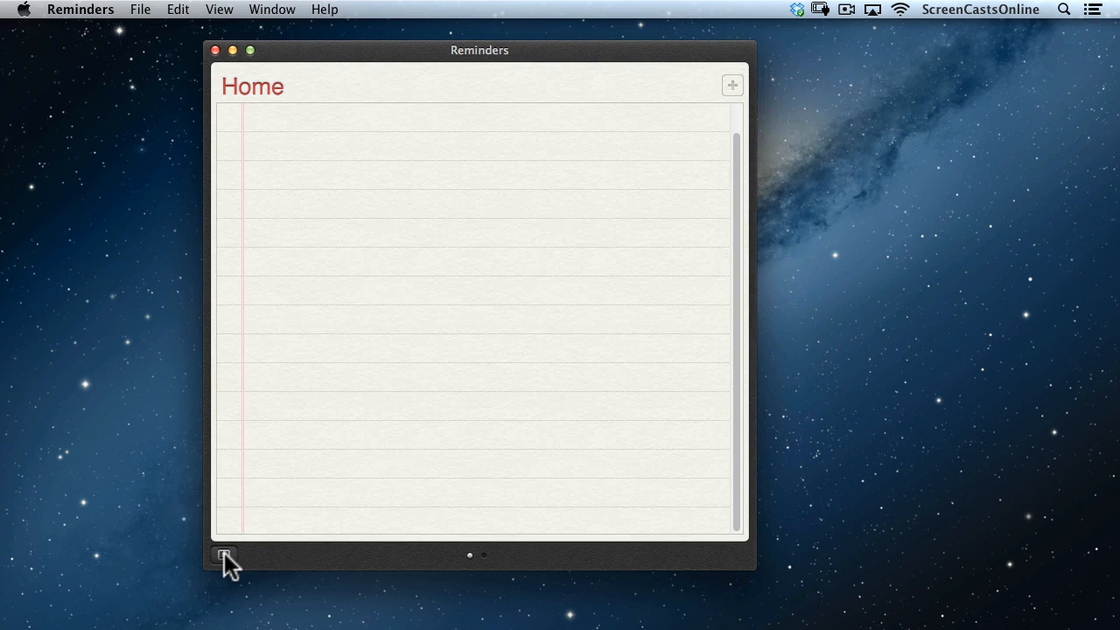
click(224, 554)
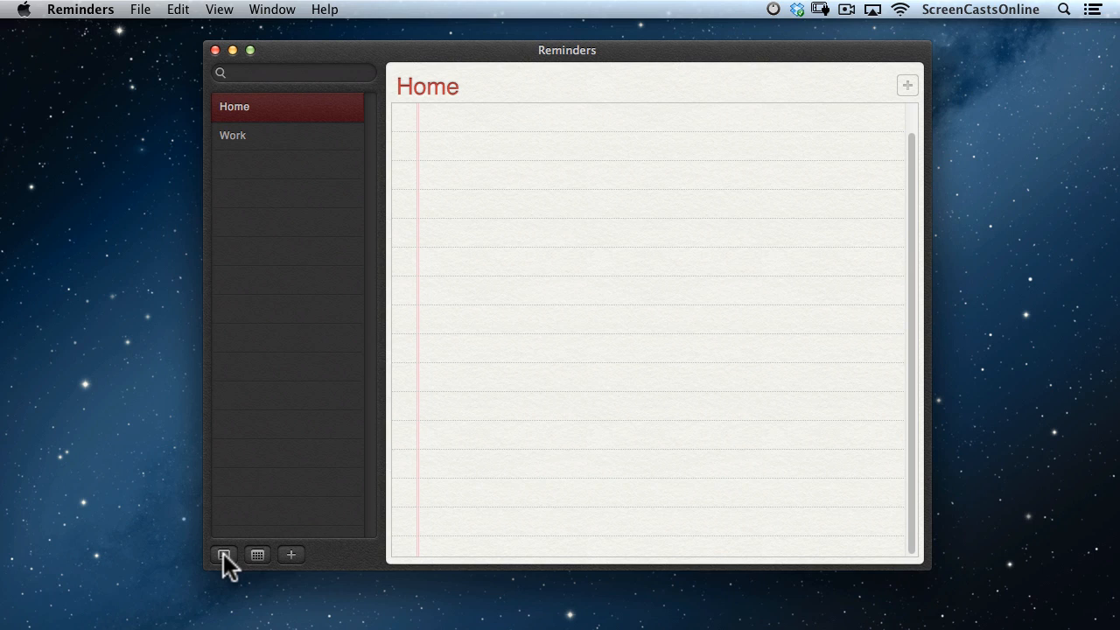
key(Down)
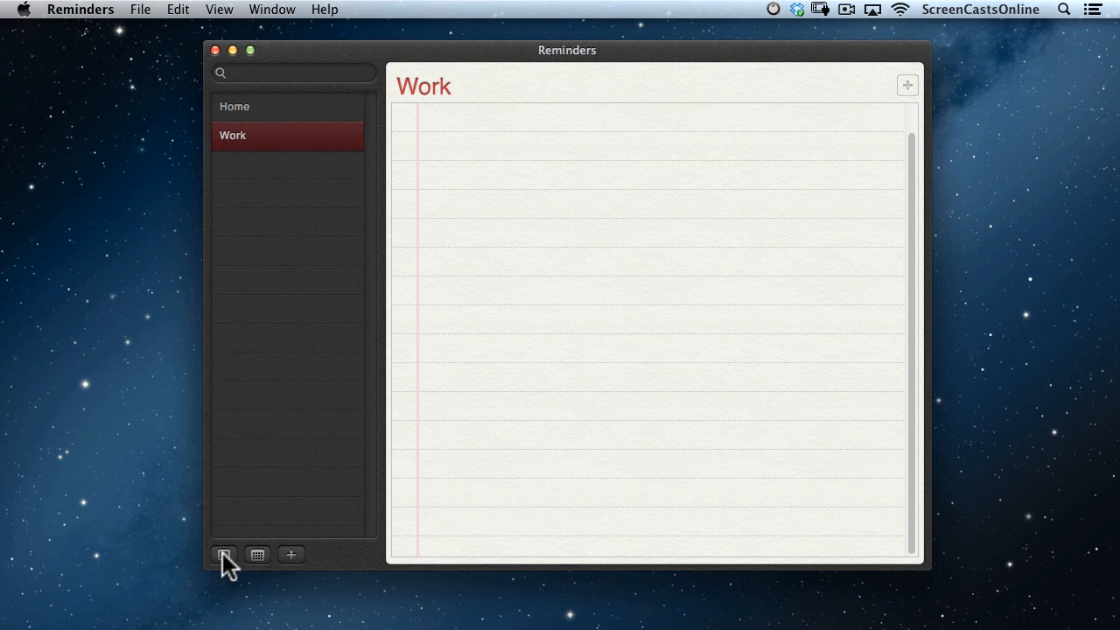
Create a 'Shopping' list and add the reminder 'Get some new shoes' to it.
click(291, 554)
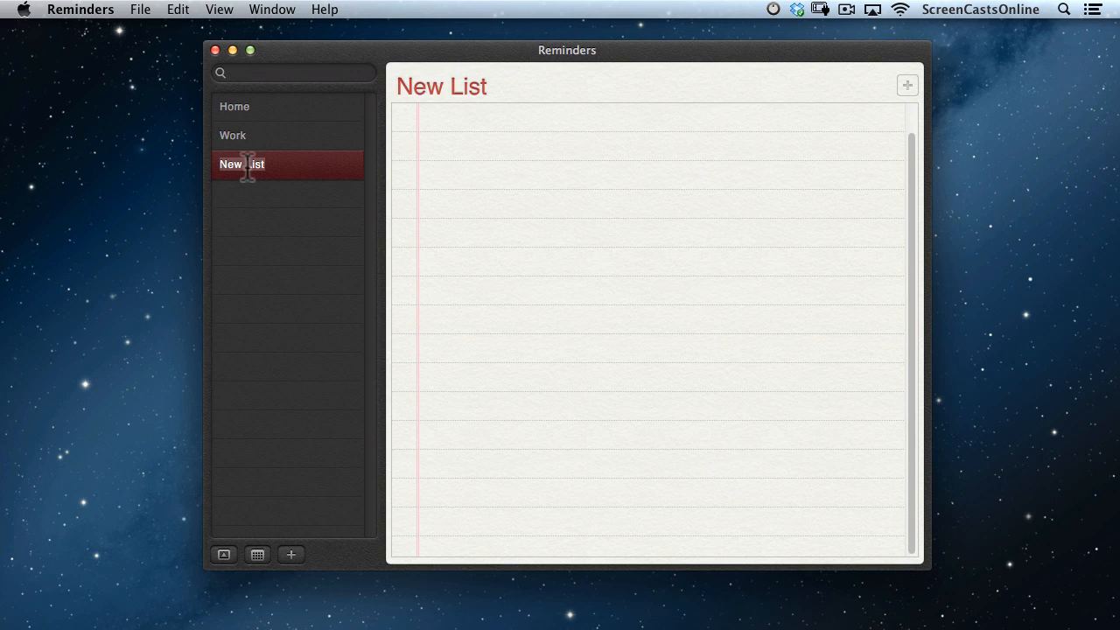
text(Shopping)
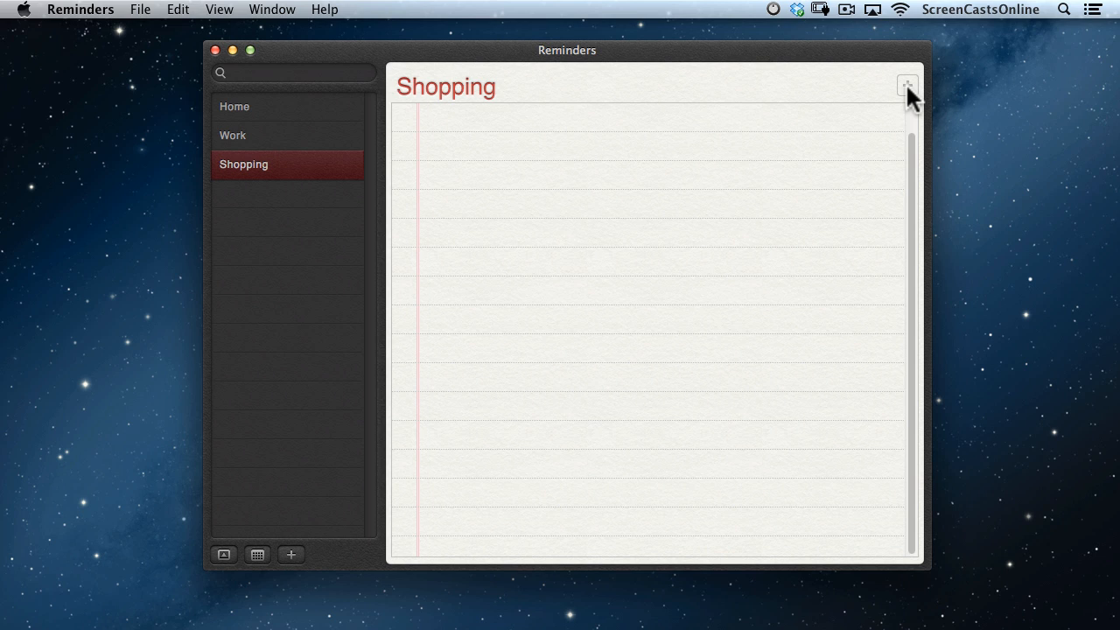
click(906, 85)
text(Get some new shoes)
key(Return)
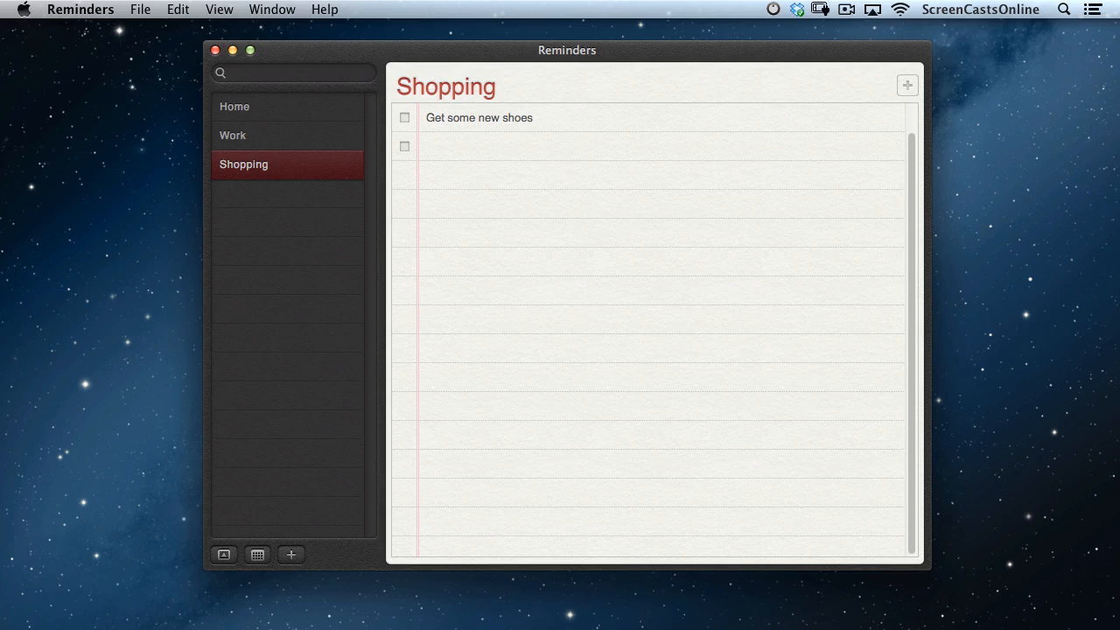
Give the 'Get some new shoes' reminder an On a Day alert for today at 10:36.
click(826, 117)
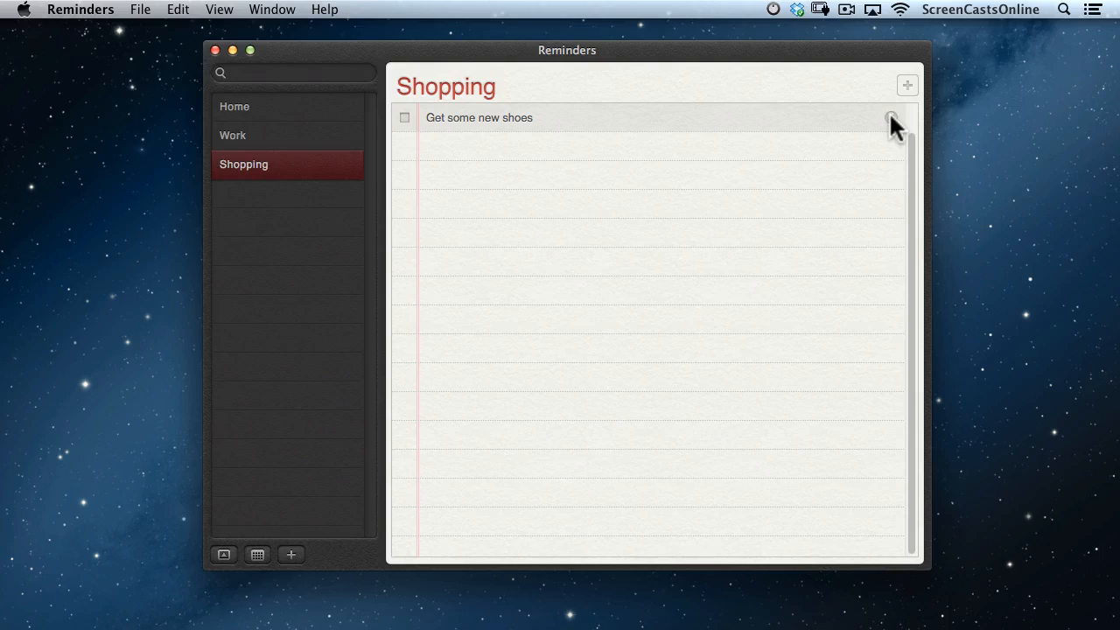
click(890, 116)
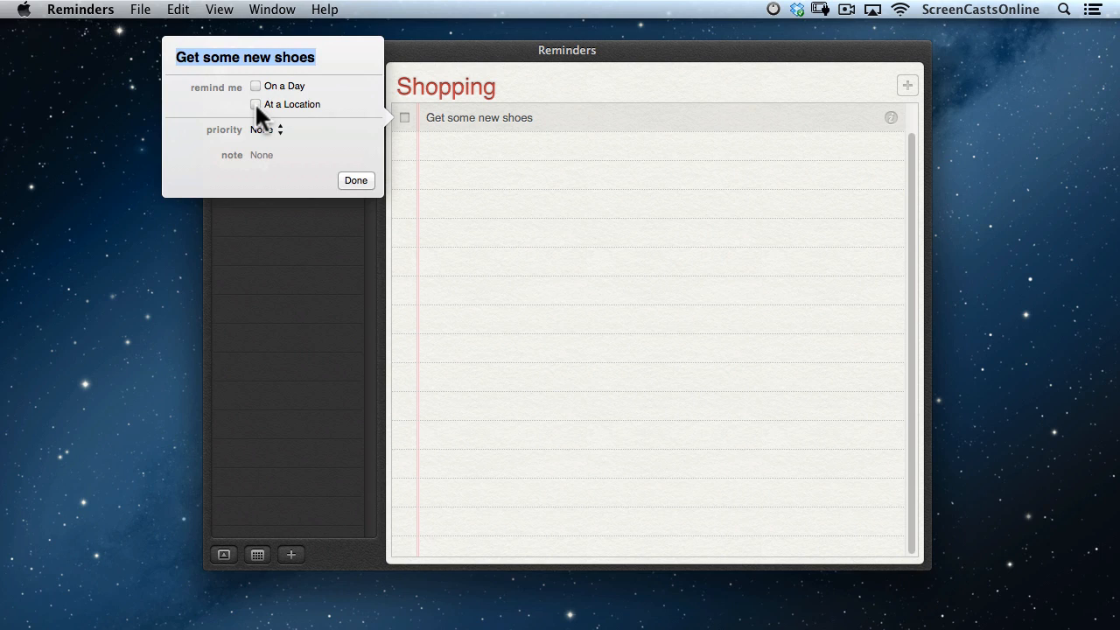
click(256, 86)
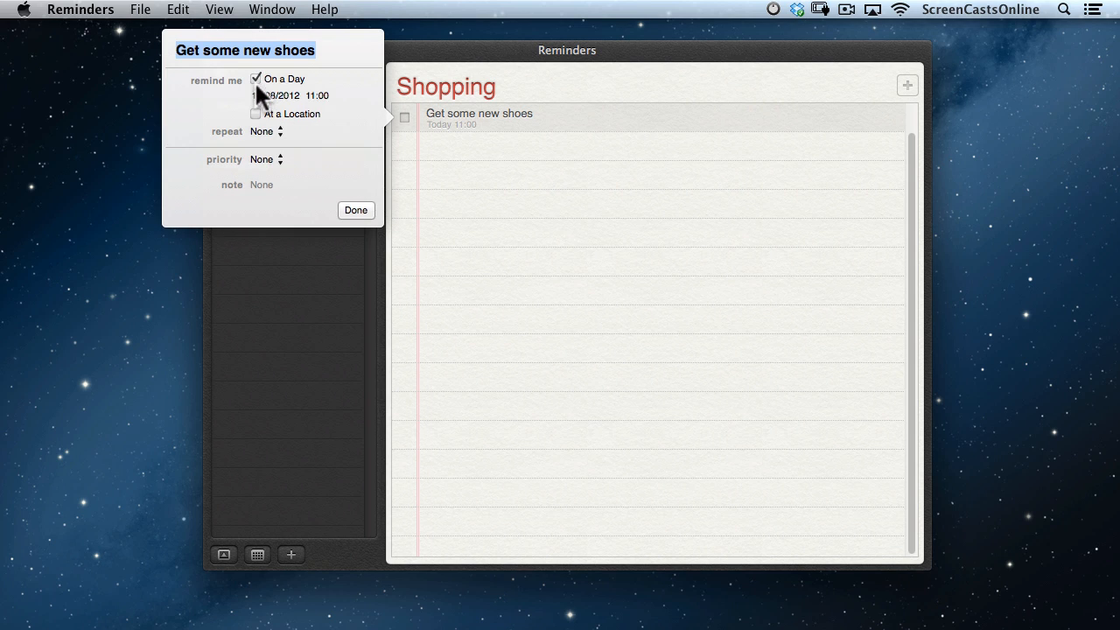
click(311, 95)
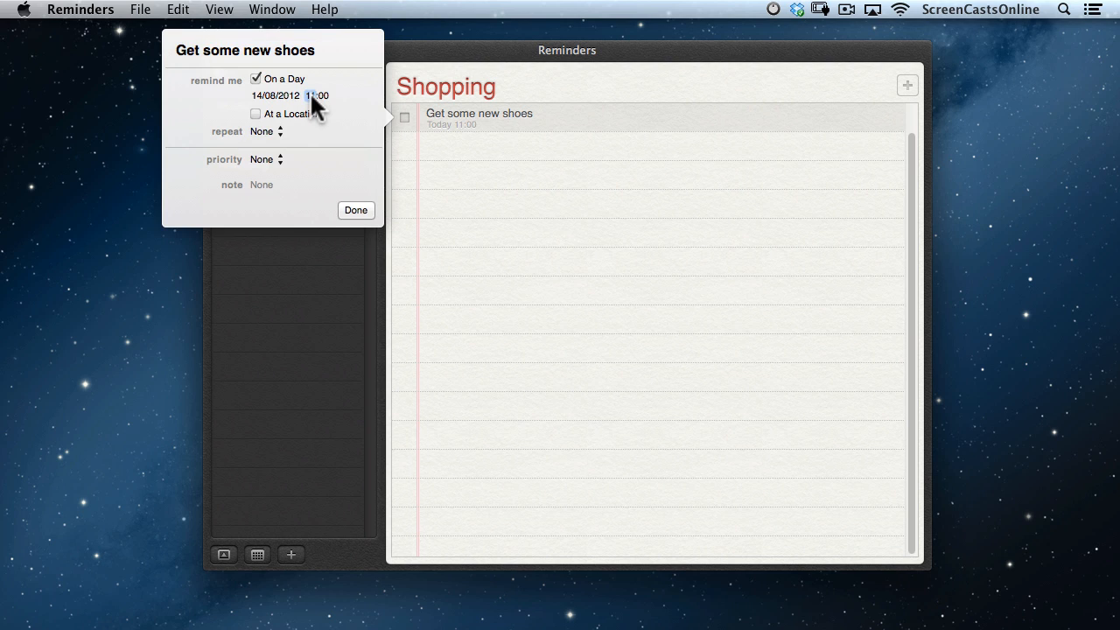
text(1)
text(6)
click(359, 210)
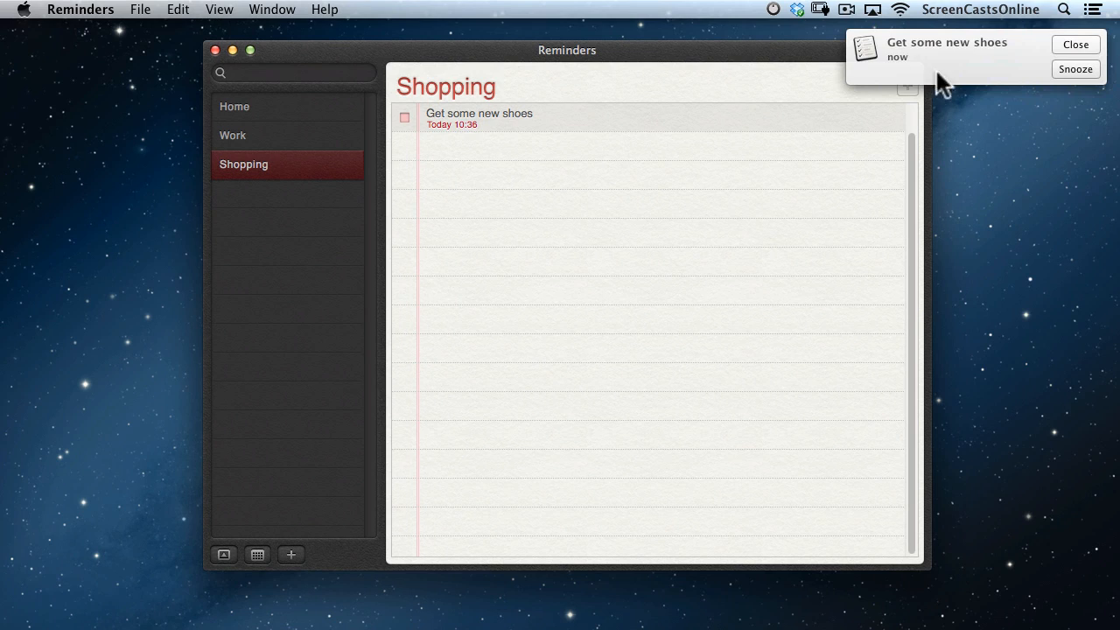
Dismiss the shoes alert, tick the reminder complete, check Completed, then switch to Home.
click(1070, 42)
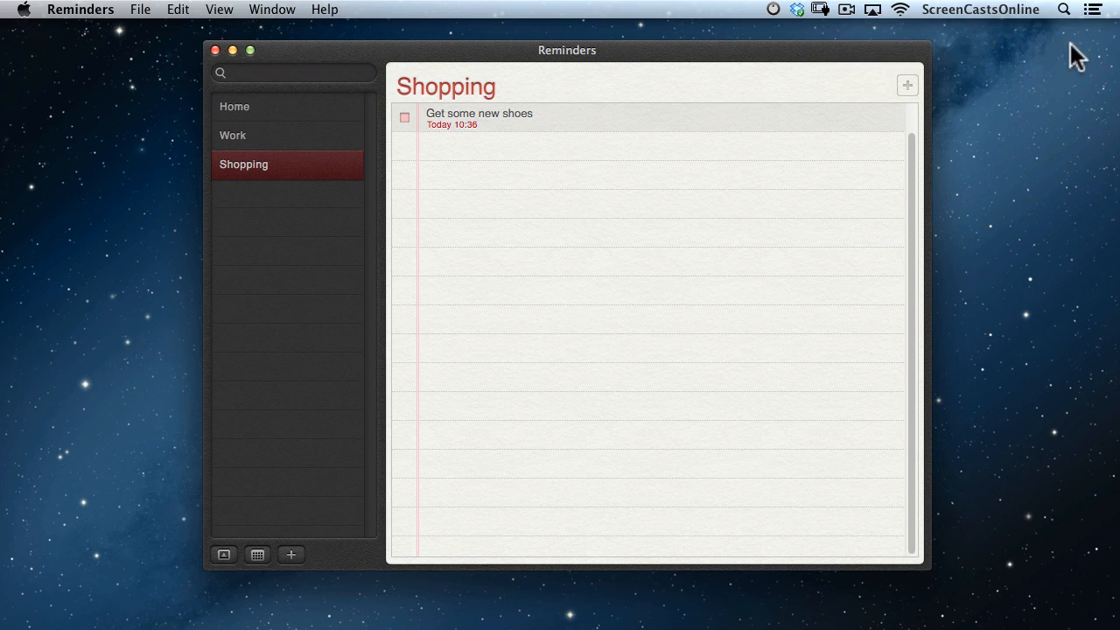
click(404, 118)
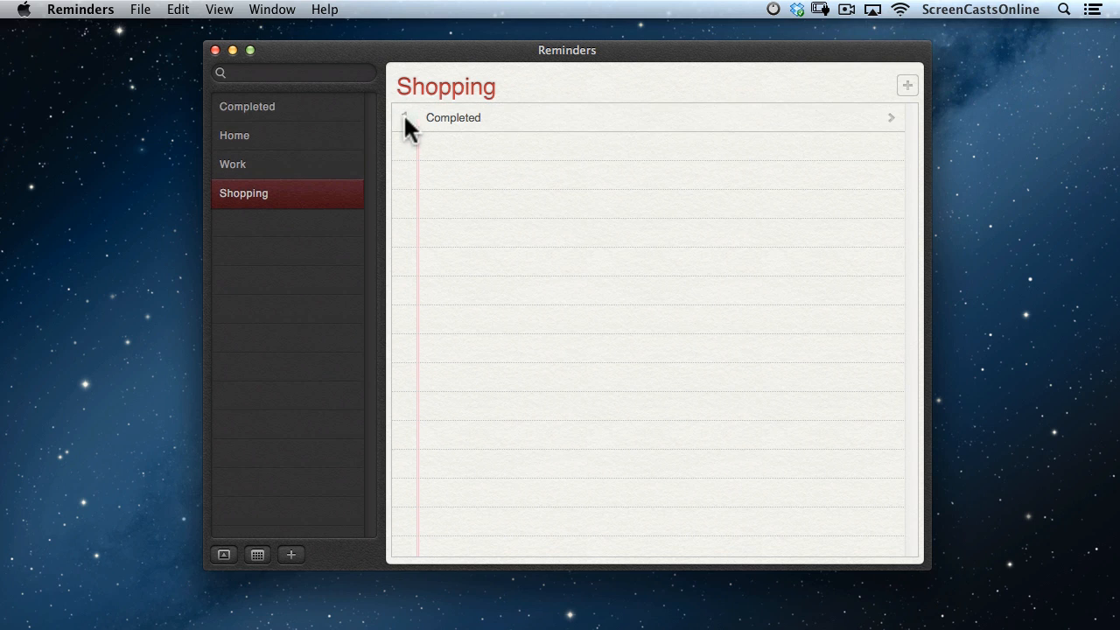
click(282, 105)
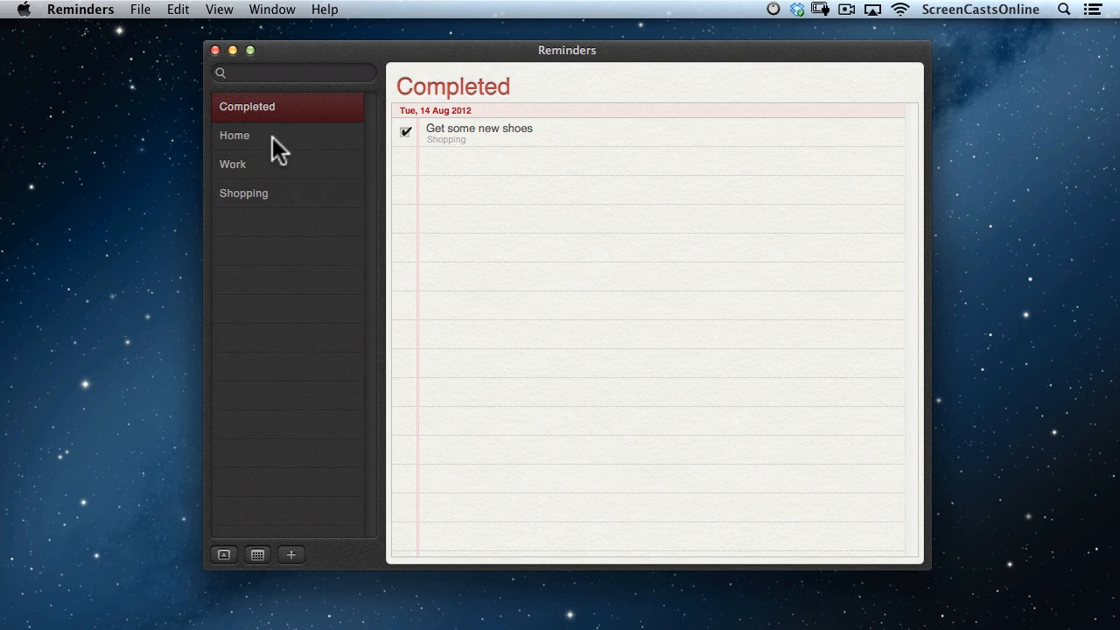
click(273, 140)
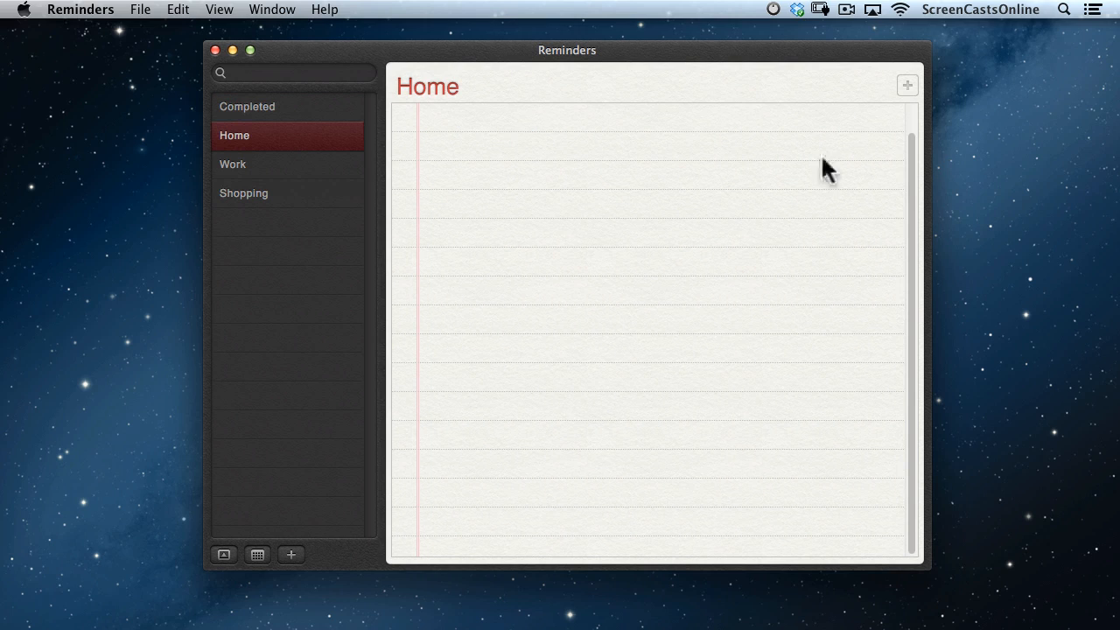
Add the reminder 'Put the bins out!' to the Home list.
click(907, 86)
text(Put the bins out!)
key(Return)
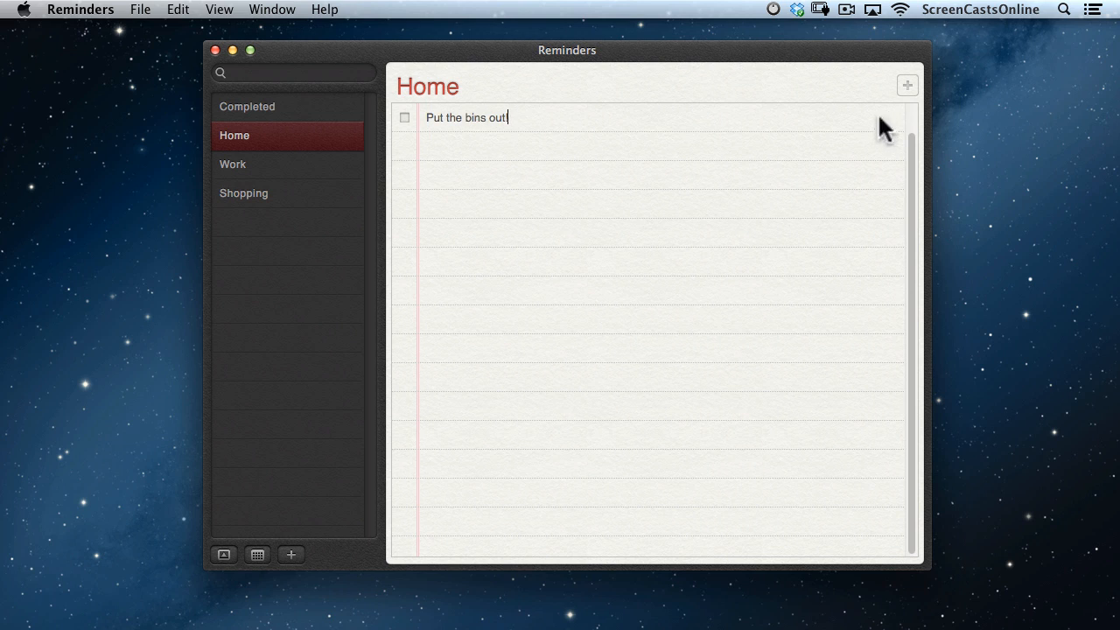
Make the bins reminder due 17 August 2012 at 08:00, repeating every week.
click(862, 115)
click(891, 118)
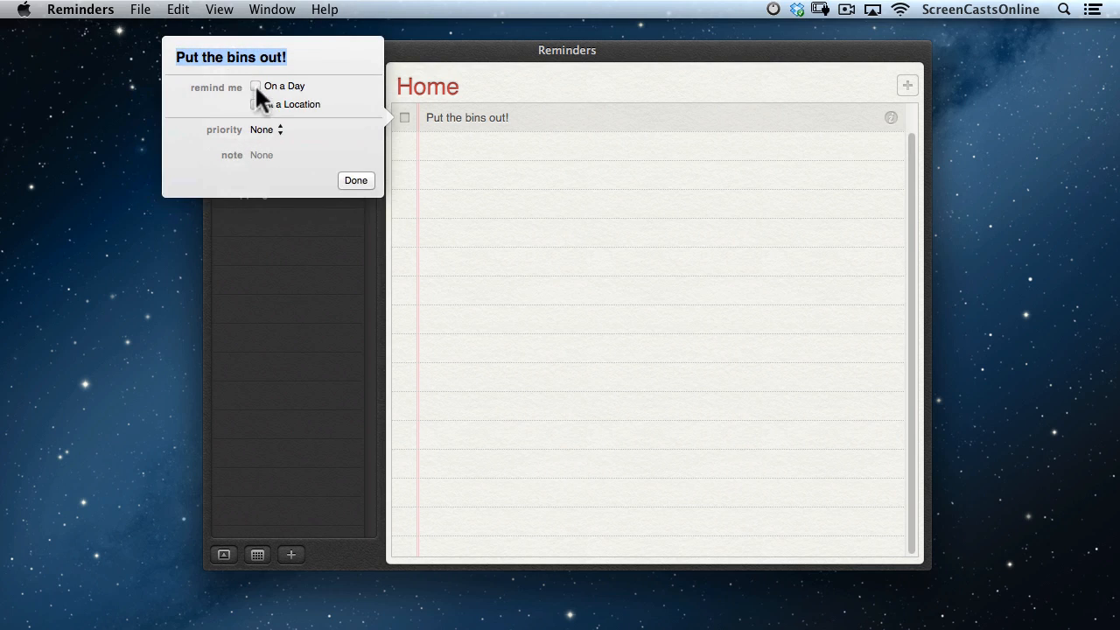
click(256, 86)
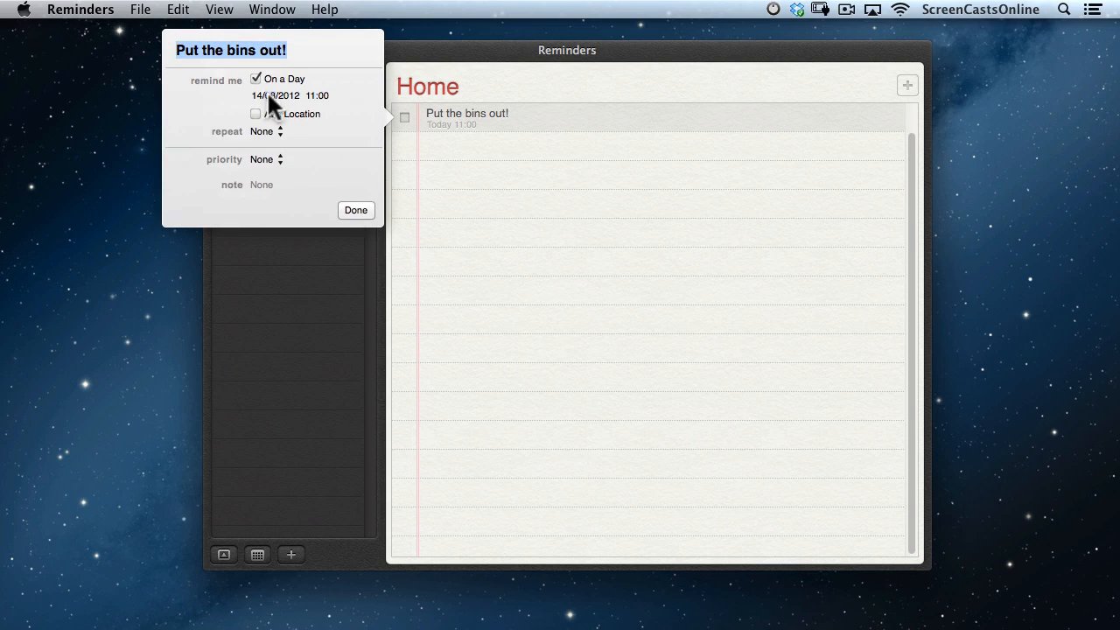
click(268, 94)
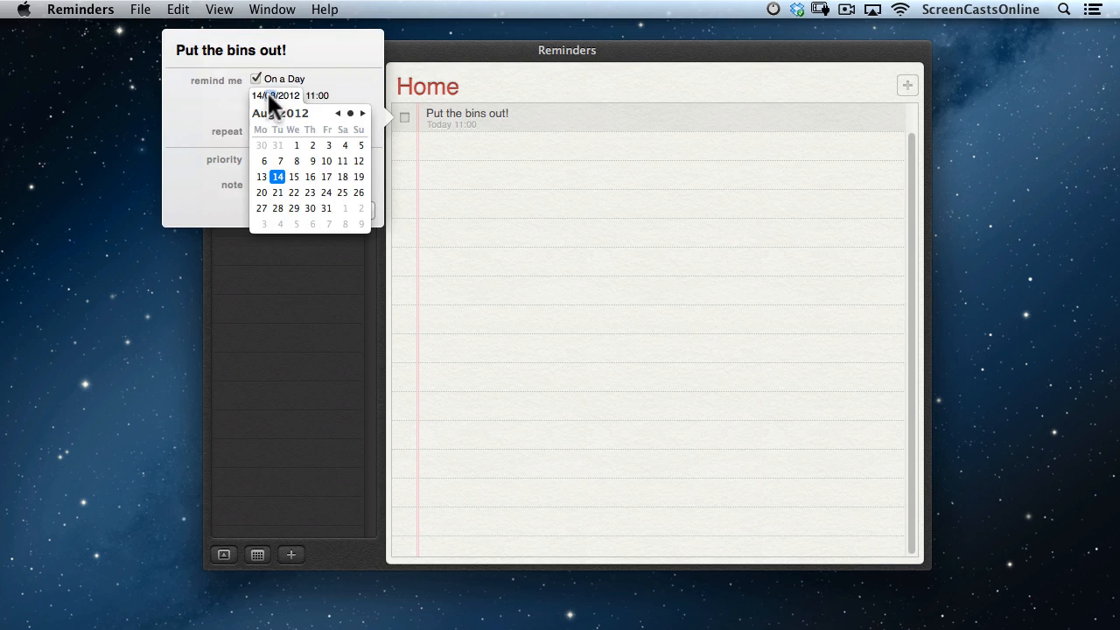
click(327, 176)
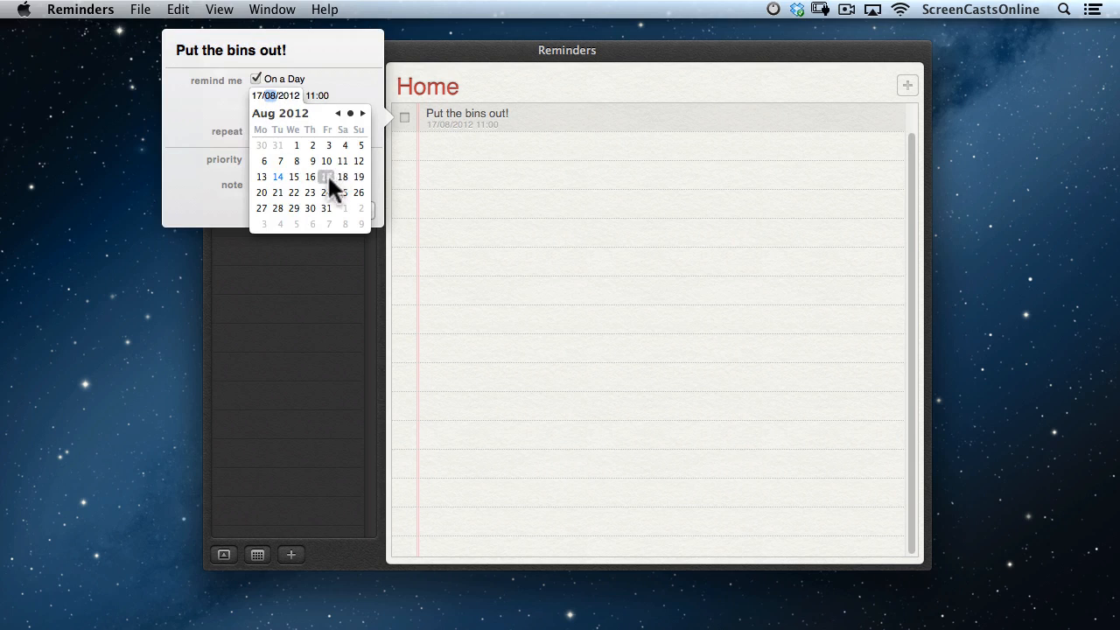
click(337, 91)
click(313, 94)
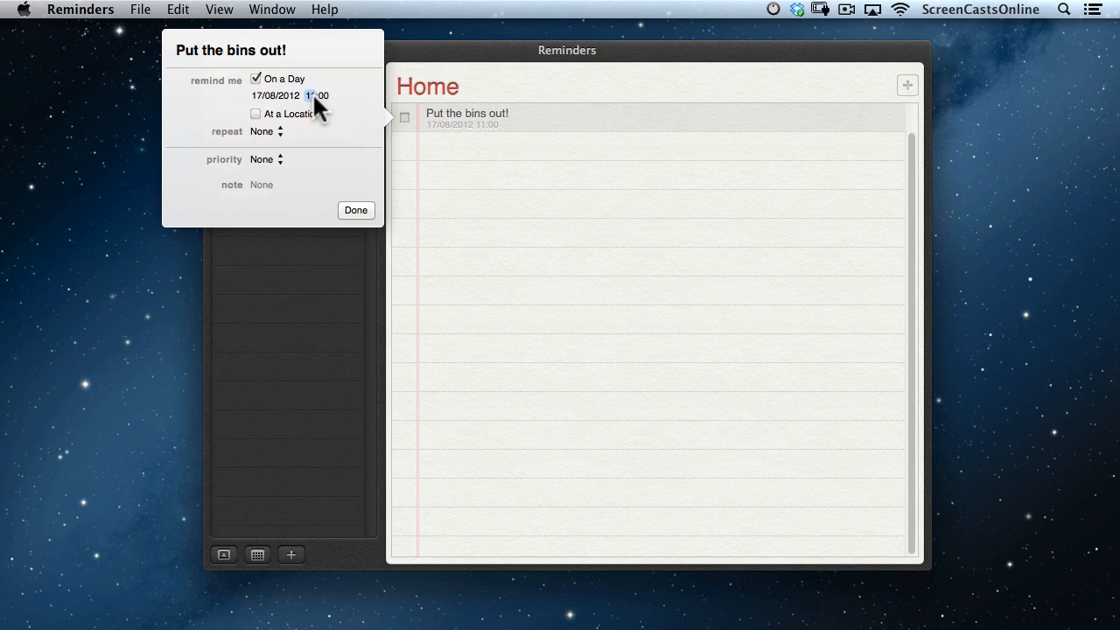
text(08)
click(270, 127)
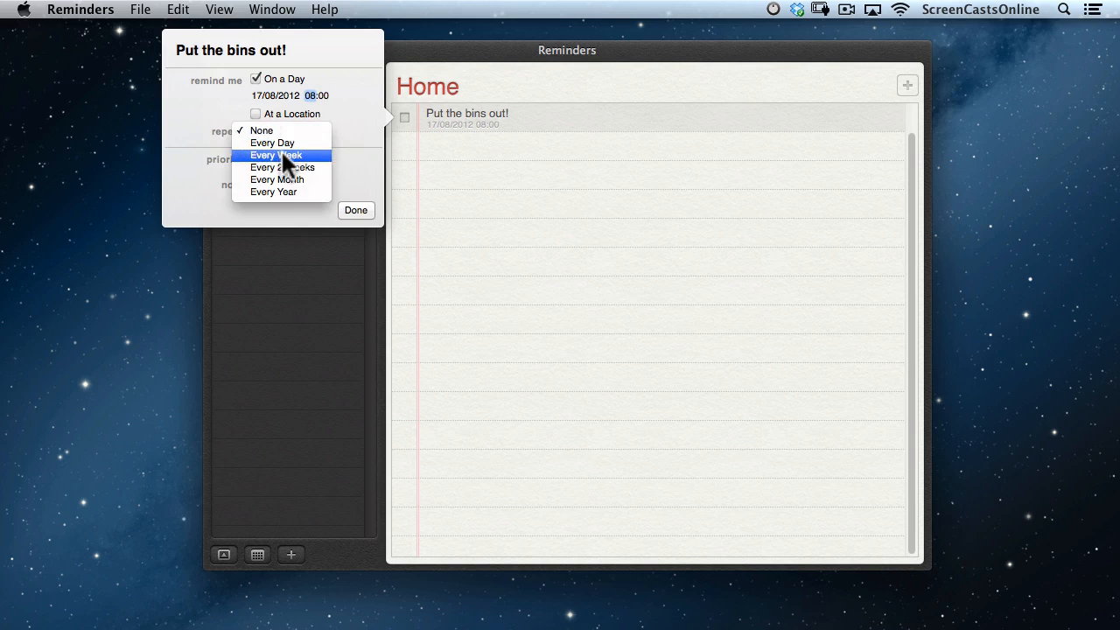
click(282, 151)
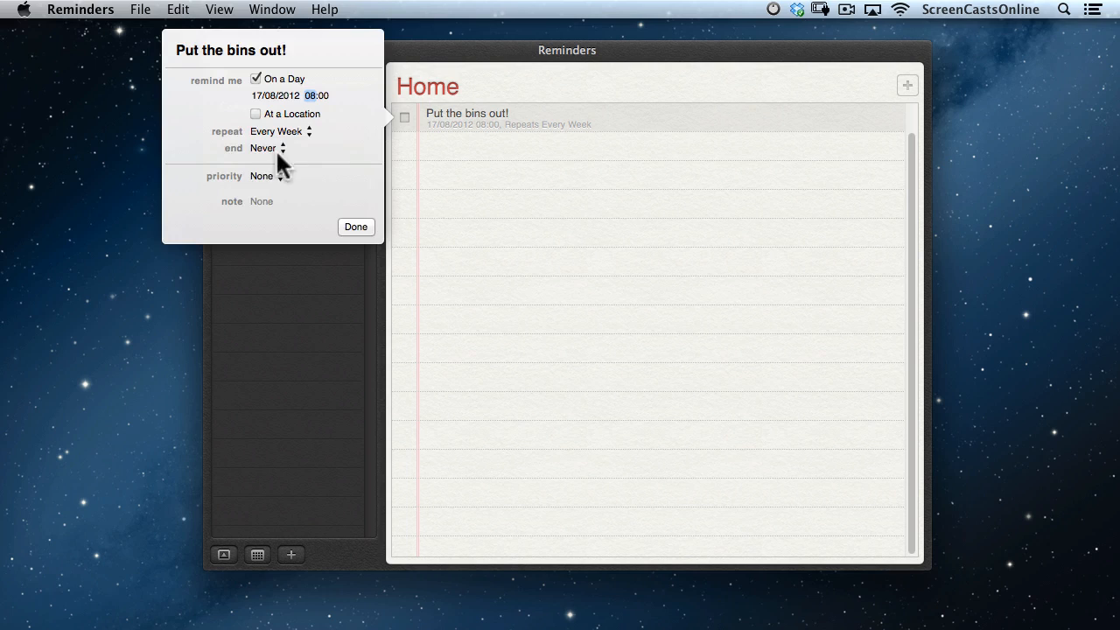
click(354, 226)
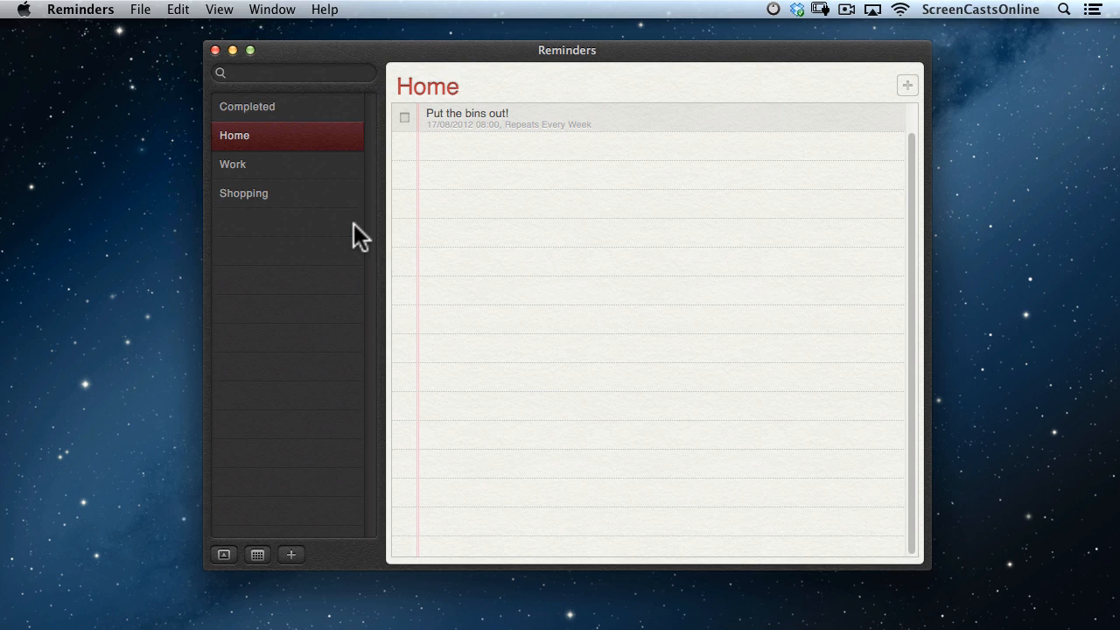
Add the reminder 'Buy some Bread' to the Shopping list.
click(288, 192)
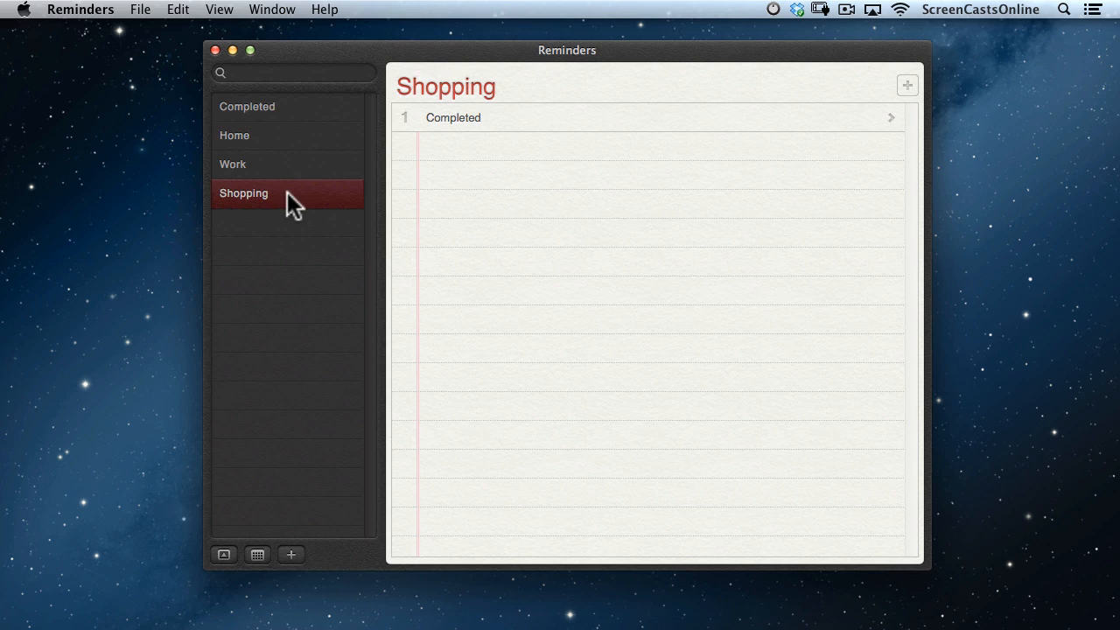
click(907, 85)
text(Buy some Br)
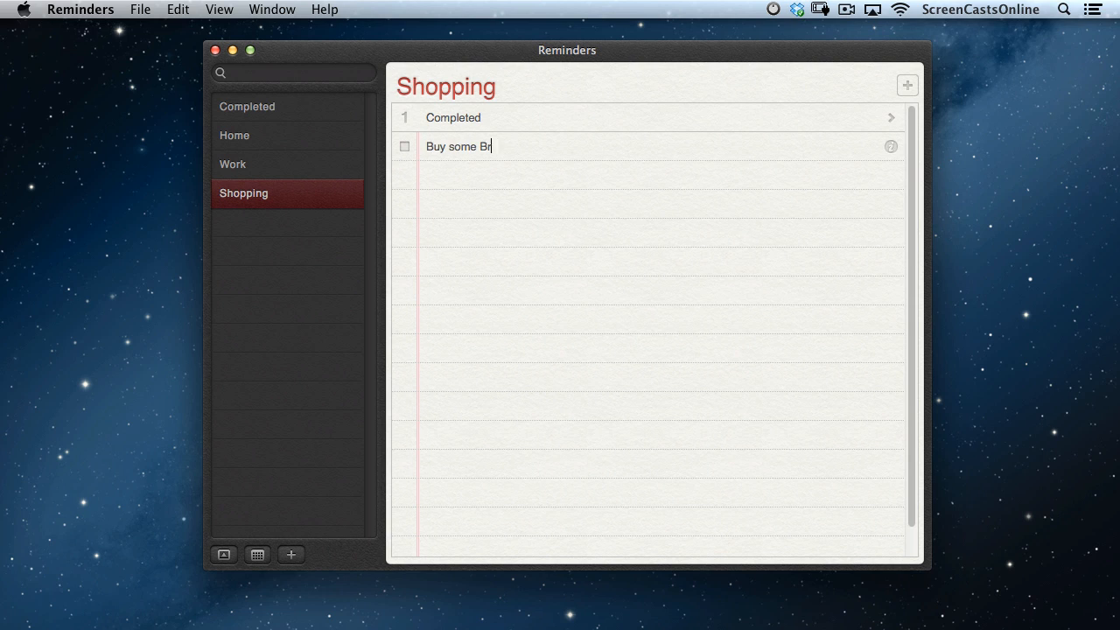
text(ead)
Set the bread reminder to alert when arriving at Tesco.
click(881, 147)
click(890, 146)
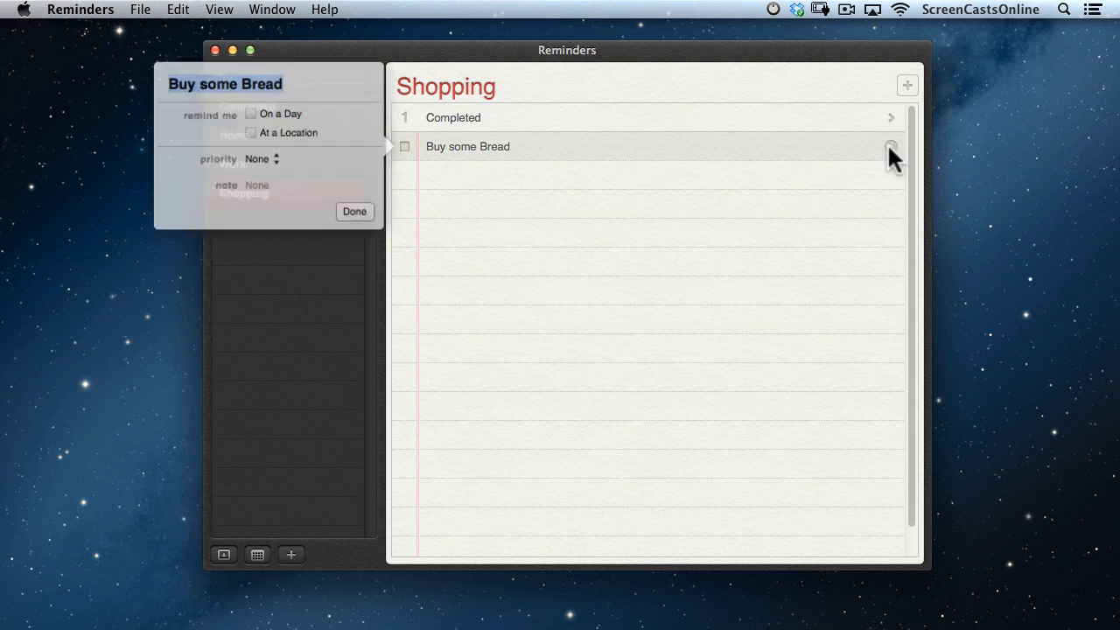
click(254, 133)
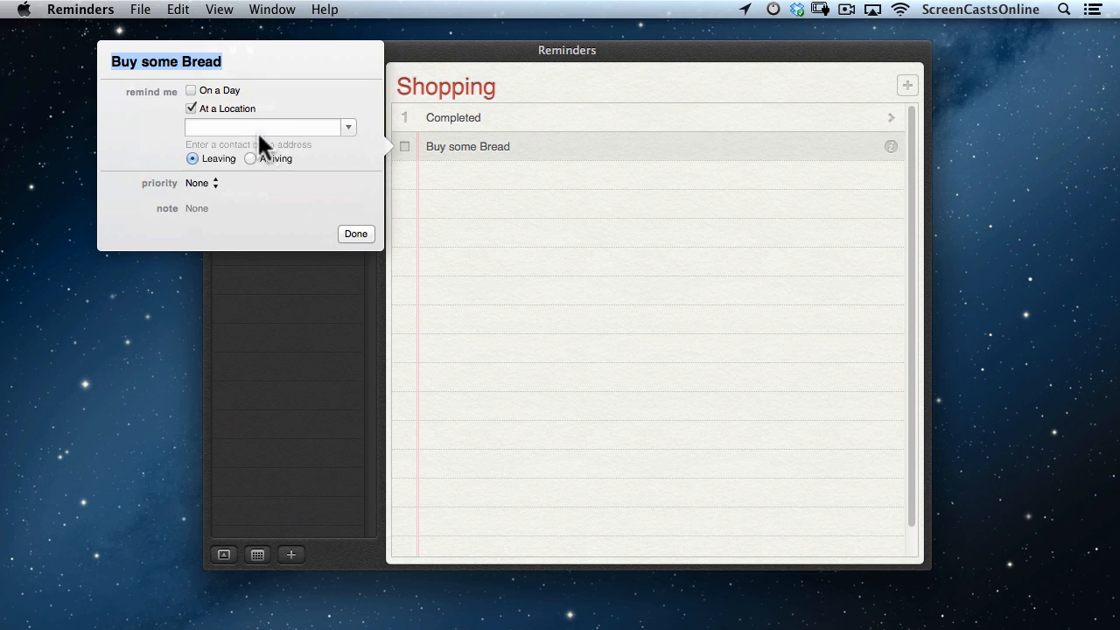
click(254, 128)
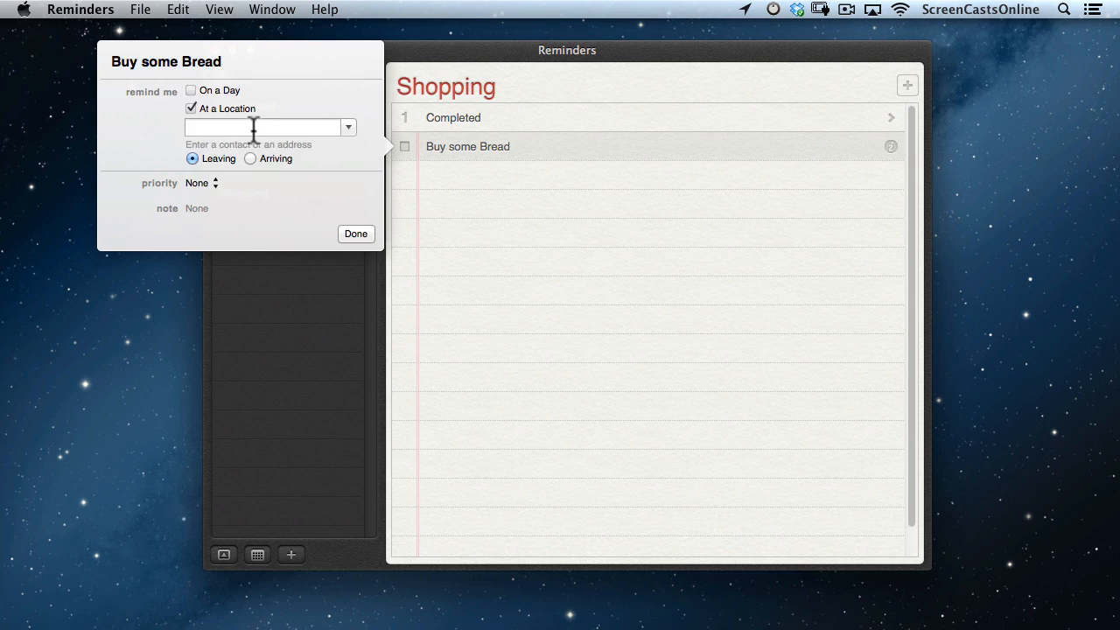
text(Tesco)
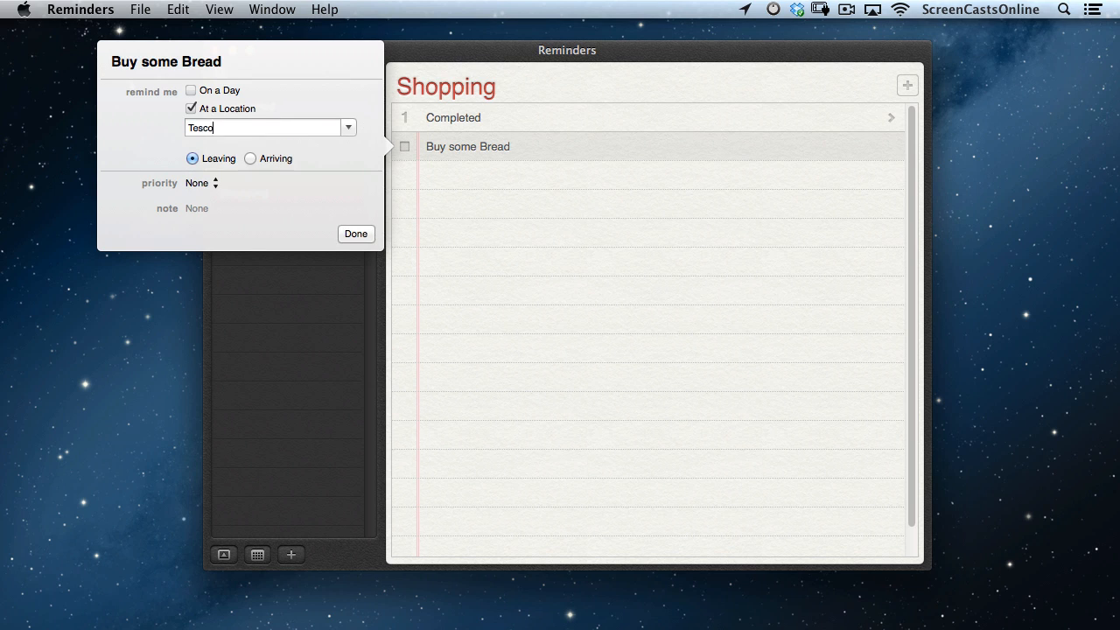
key(Return)
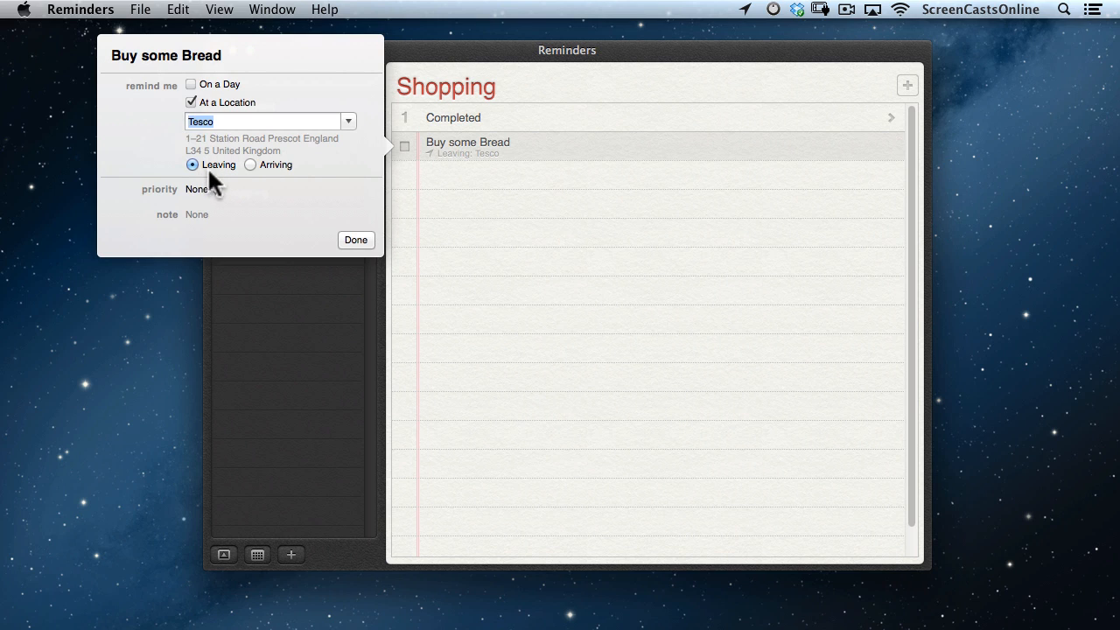
click(251, 166)
click(353, 238)
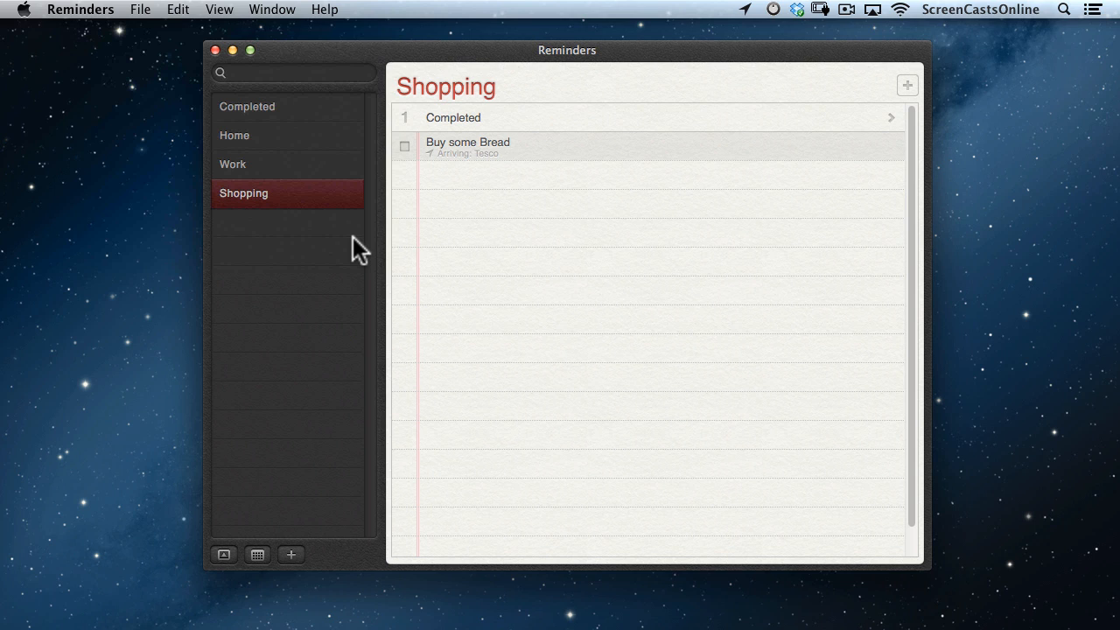
Search reminders for 'bi', clear the search, then show the mini calendar.
click(266, 72)
text(b)
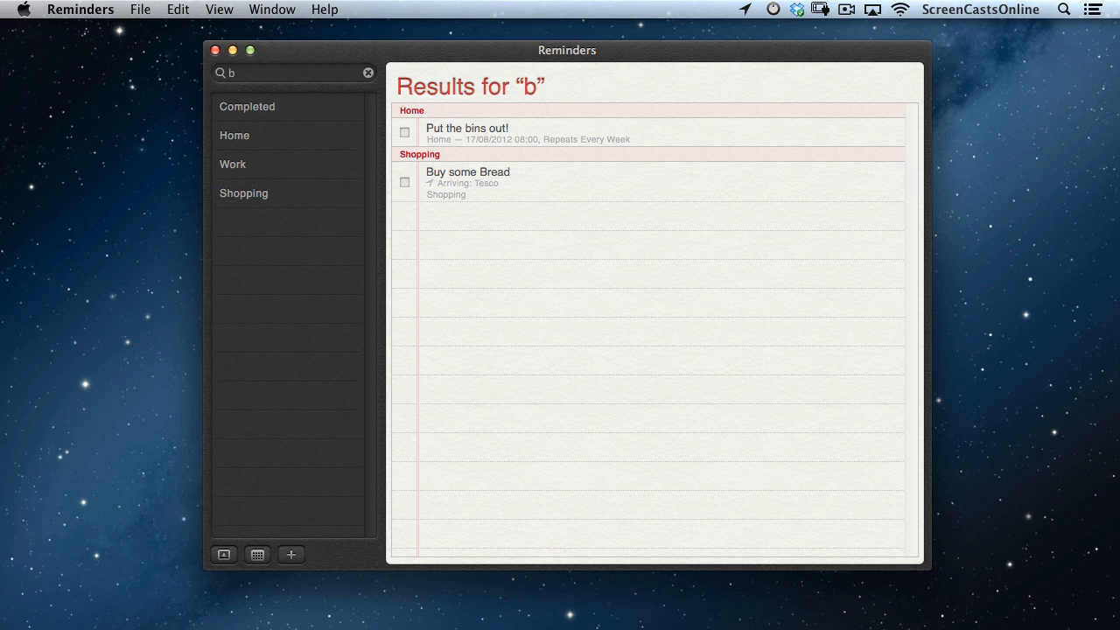
text(i)
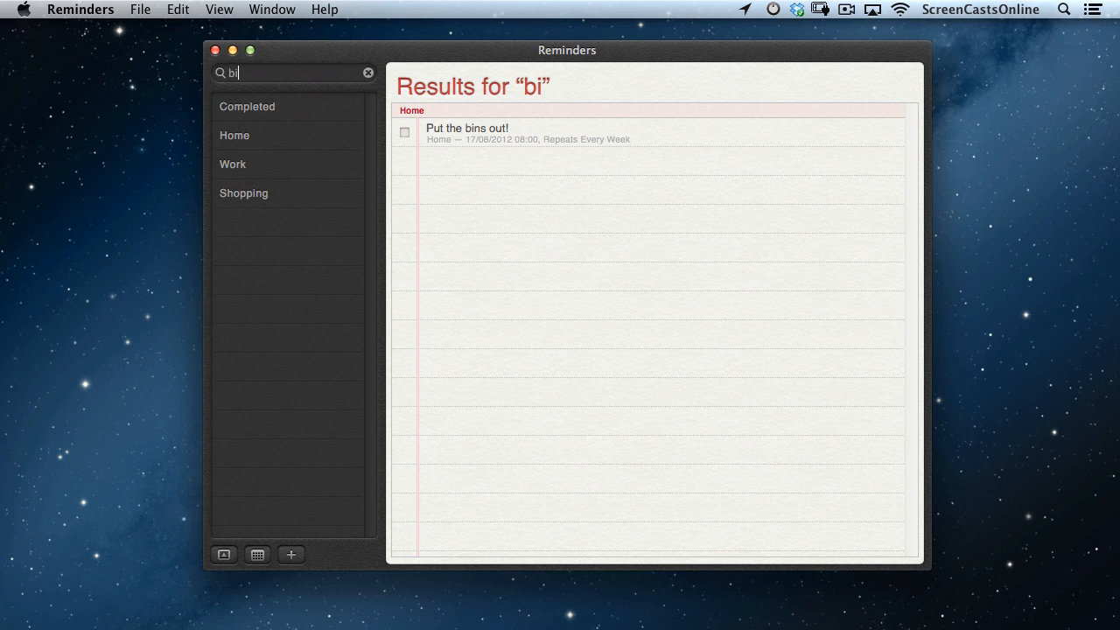
click(369, 72)
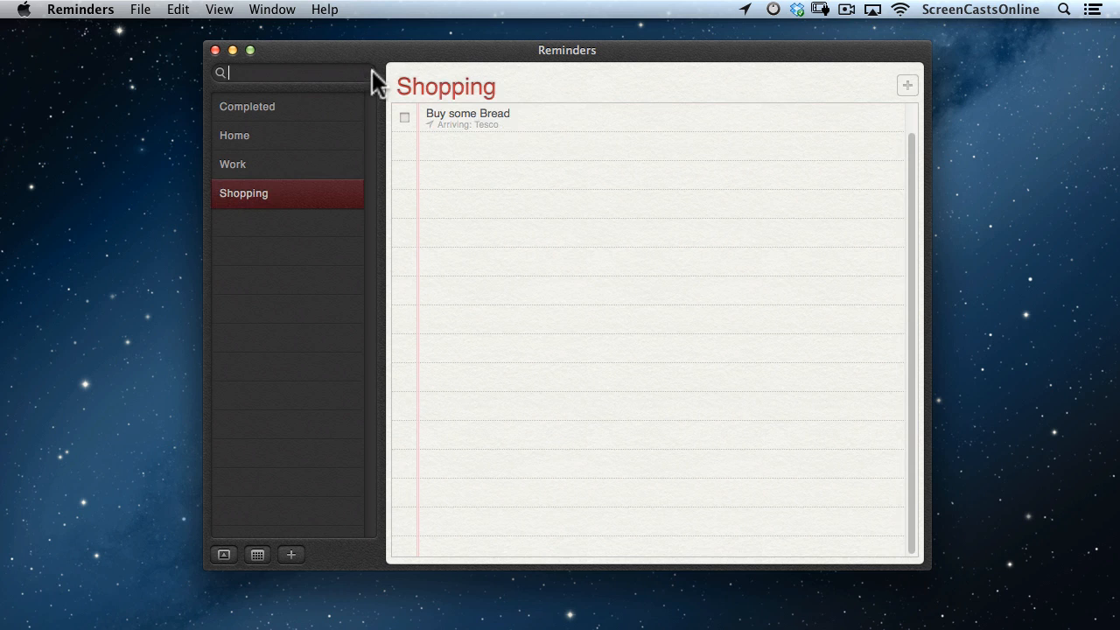
click(255, 554)
Check the reminders due on 17, 16 and 15 August, ending back on 17 August.
click(318, 455)
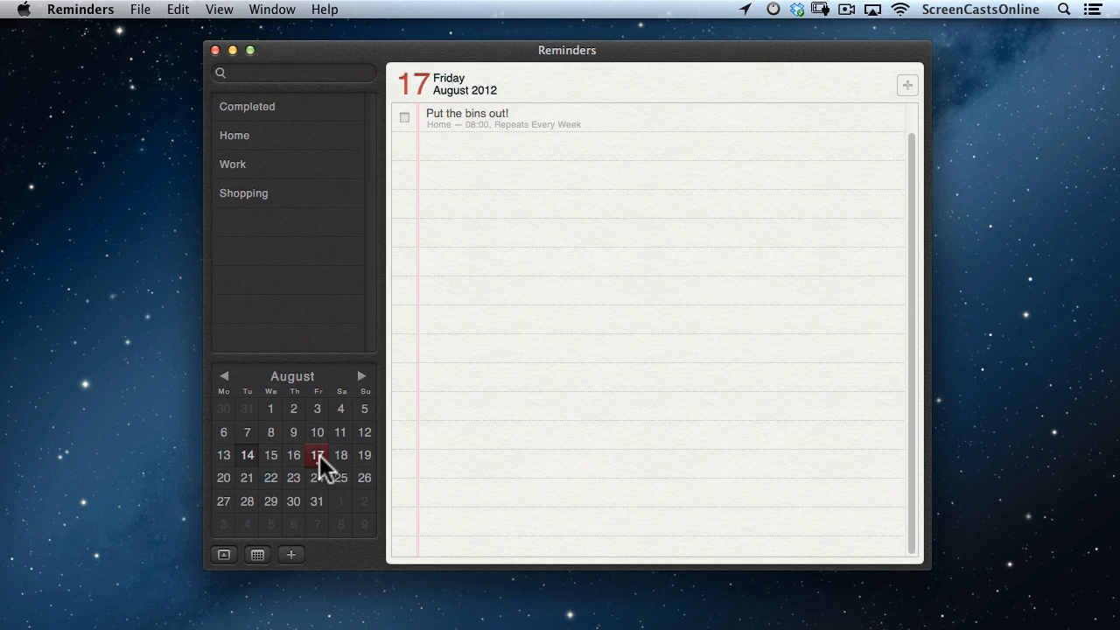
click(294, 455)
click(268, 457)
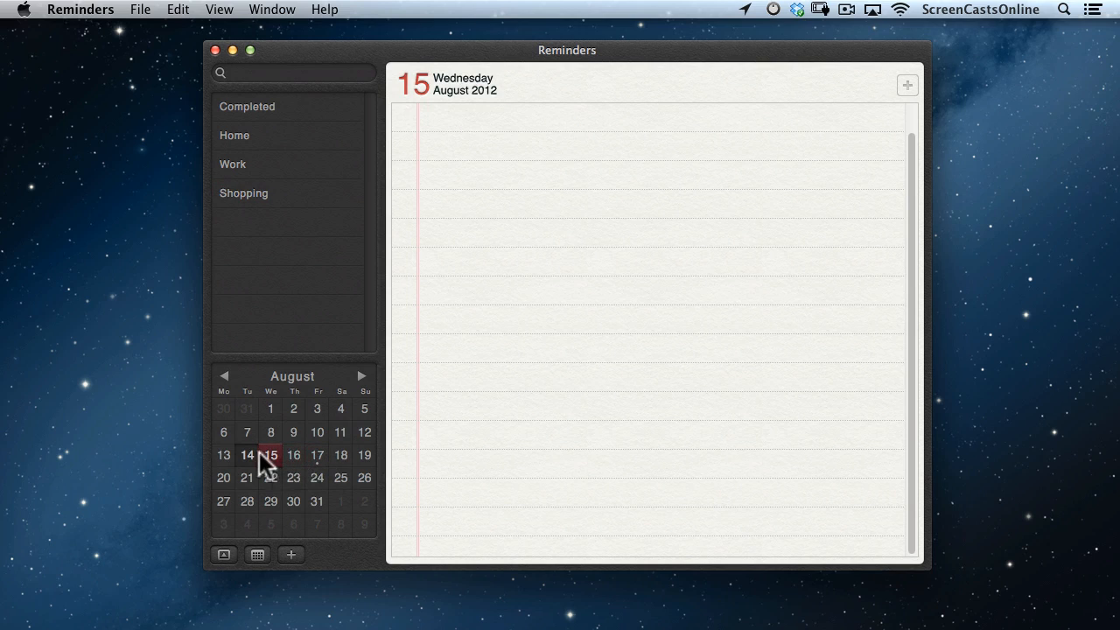
click(319, 456)
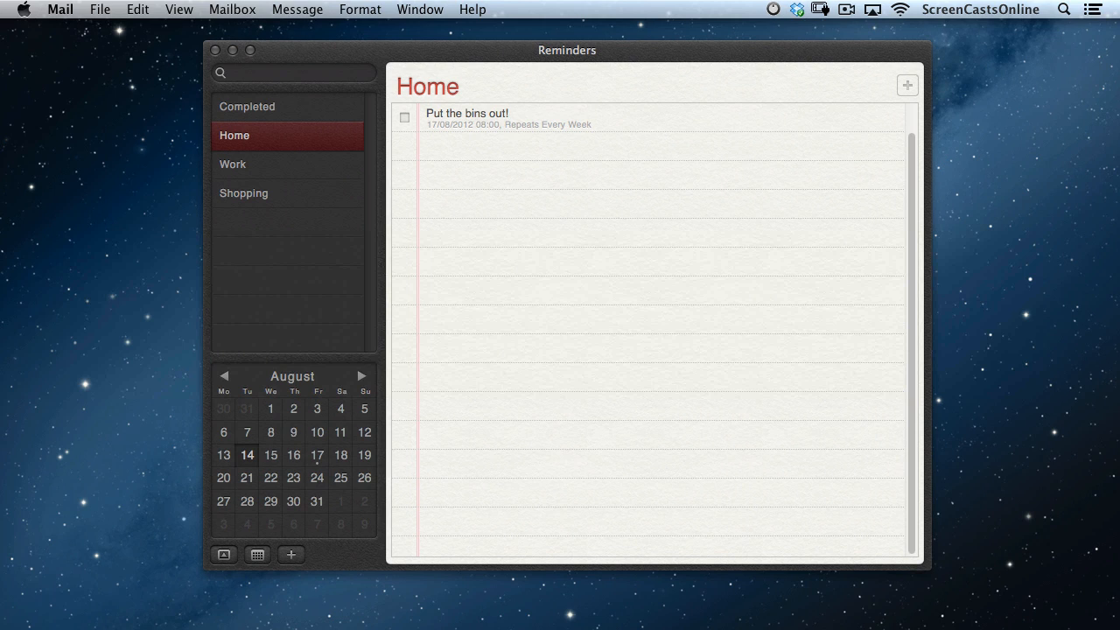
Drag the 'List of Restaurants' email from Mail onto the Work reminders list.
key(super+Tab)
key(super+Tab)
key(super+Tab)
key(super+Tab)
key(super+Tab)
key(super+Tab)
key(super+Tab)
key(super+Tab)
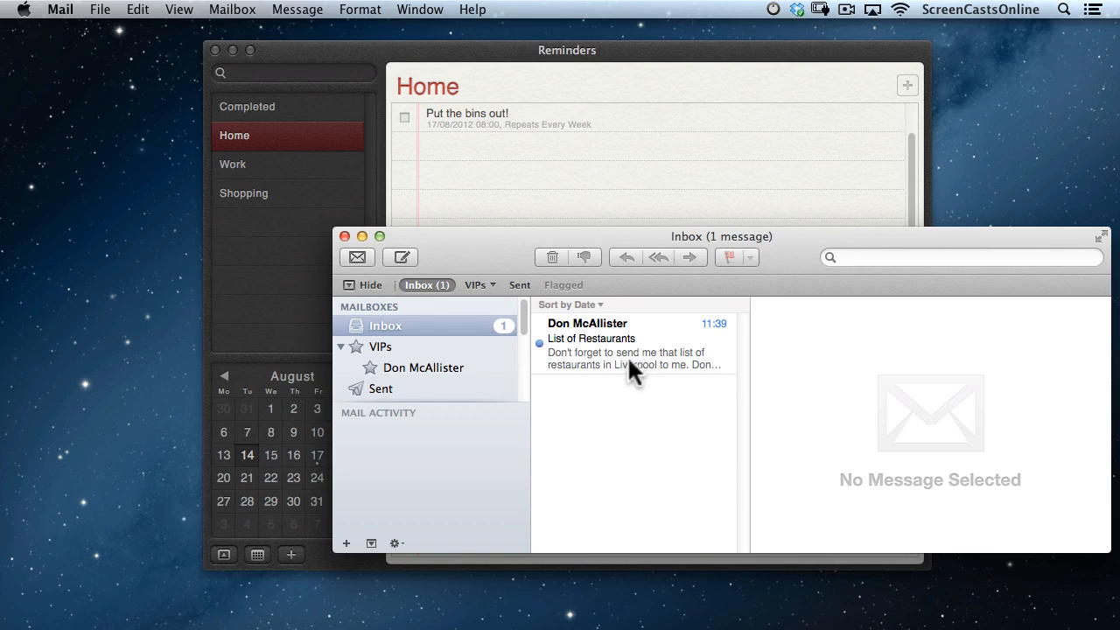
click(630, 368)
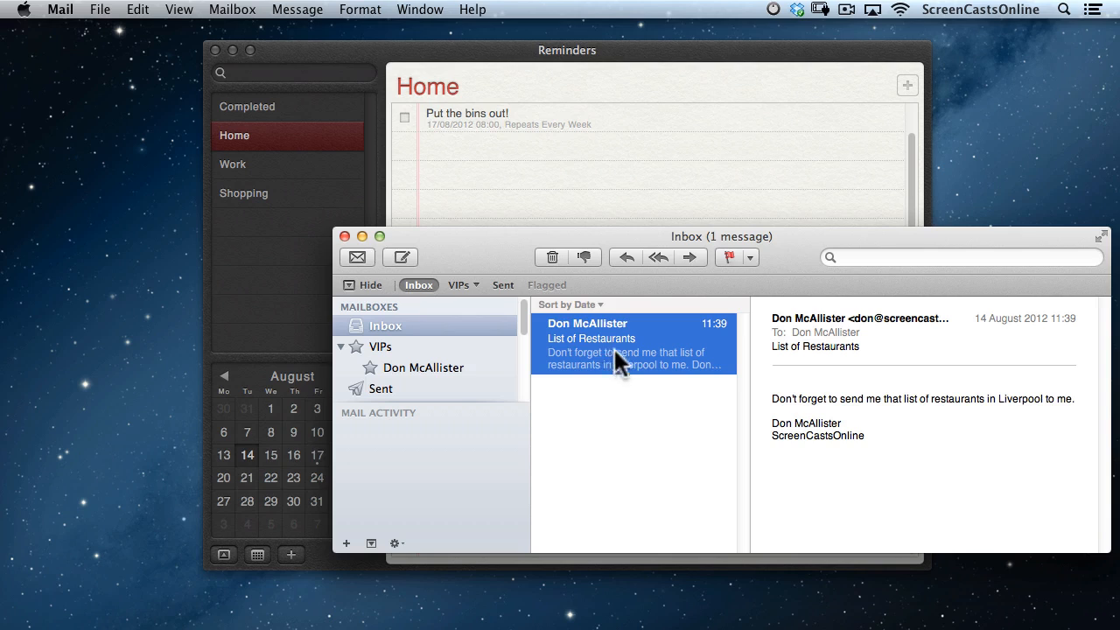
drag(473, 232, 236, 114)
drag(240, 171, 254, 166)
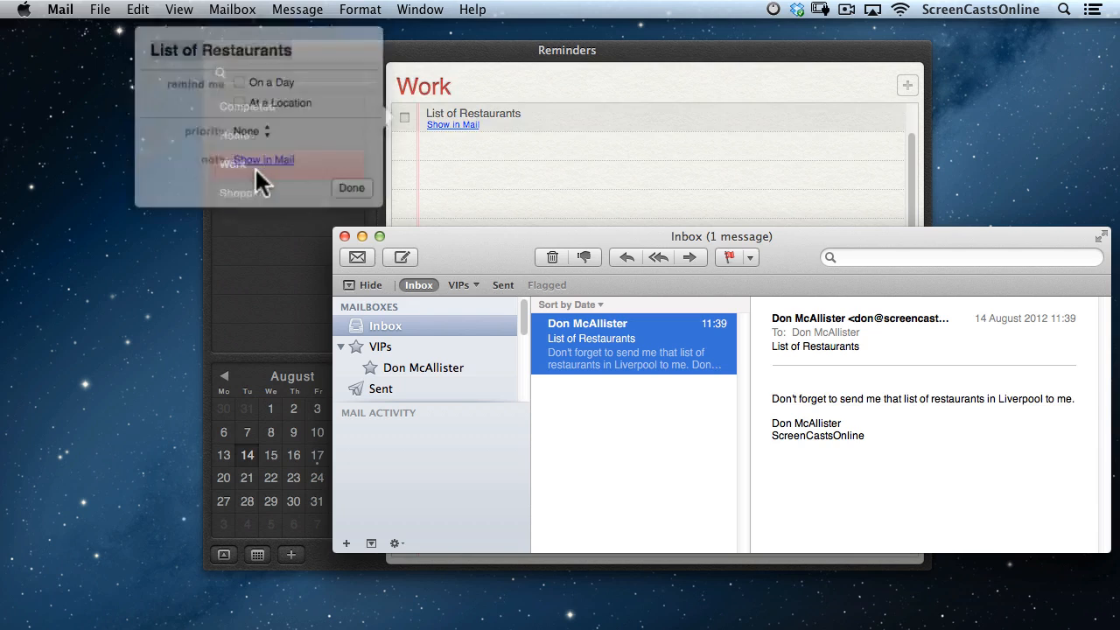
Give the restaurants reminder a day alert and High priority, then open its linked message.
click(345, 236)
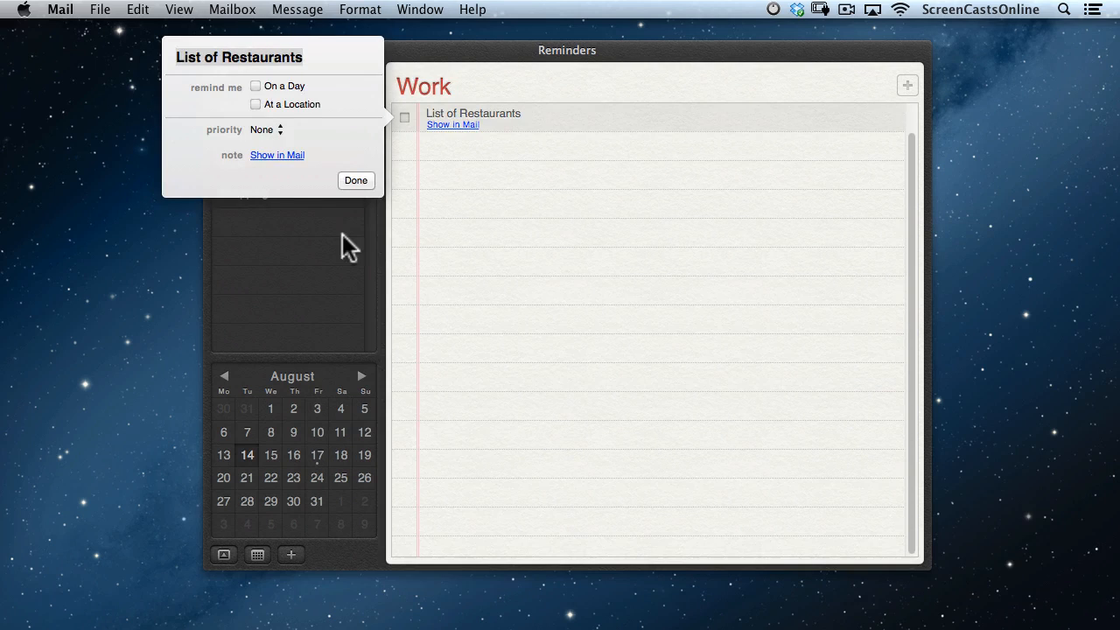
click(255, 84)
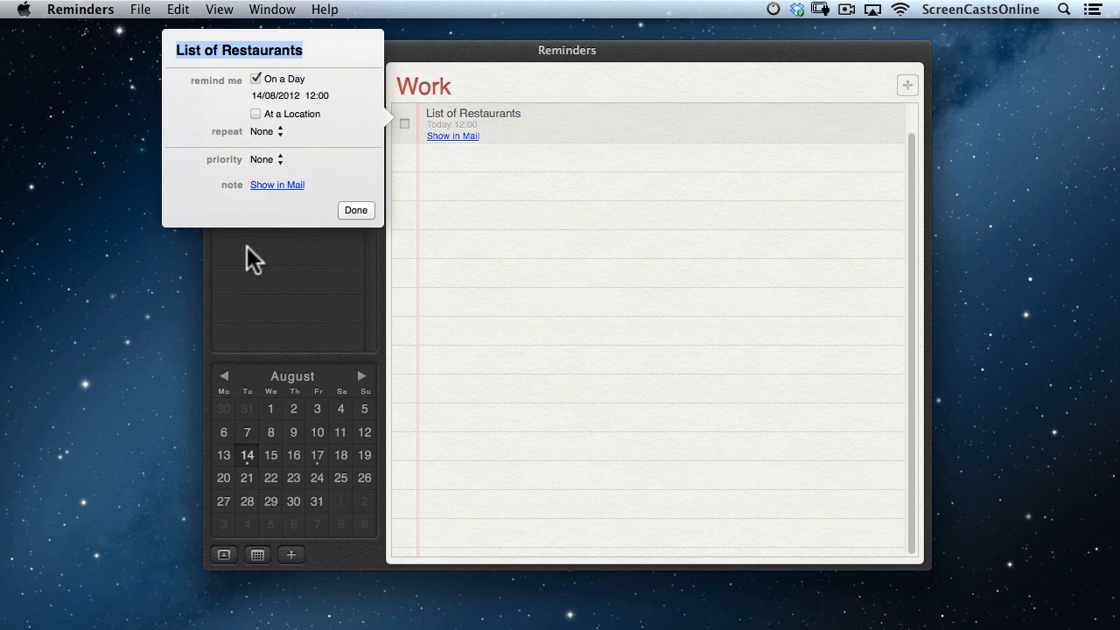
click(276, 159)
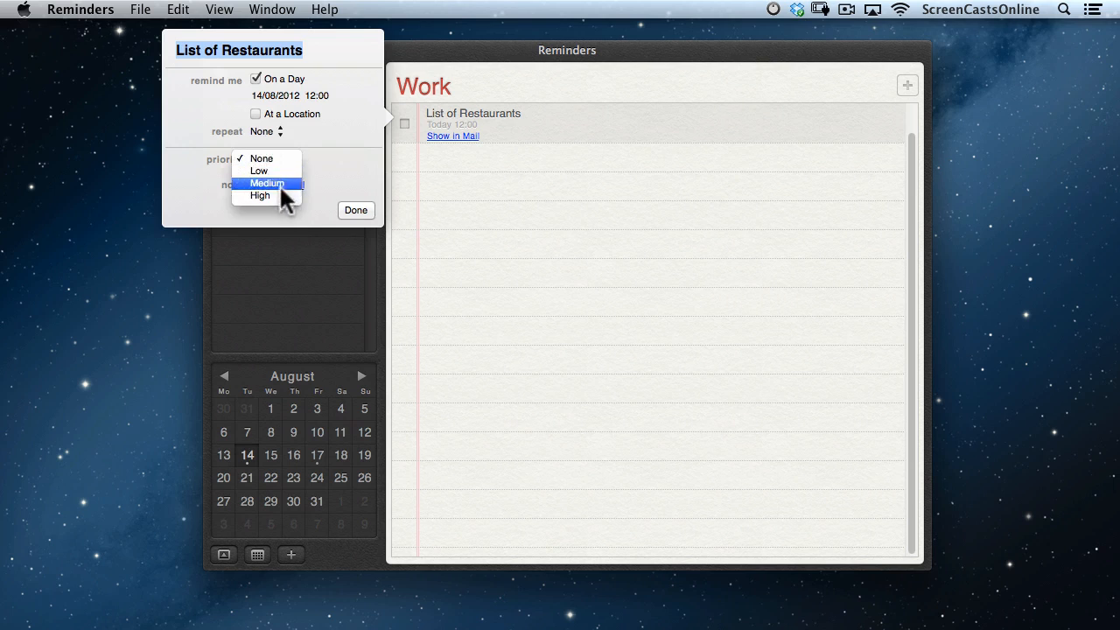
click(276, 195)
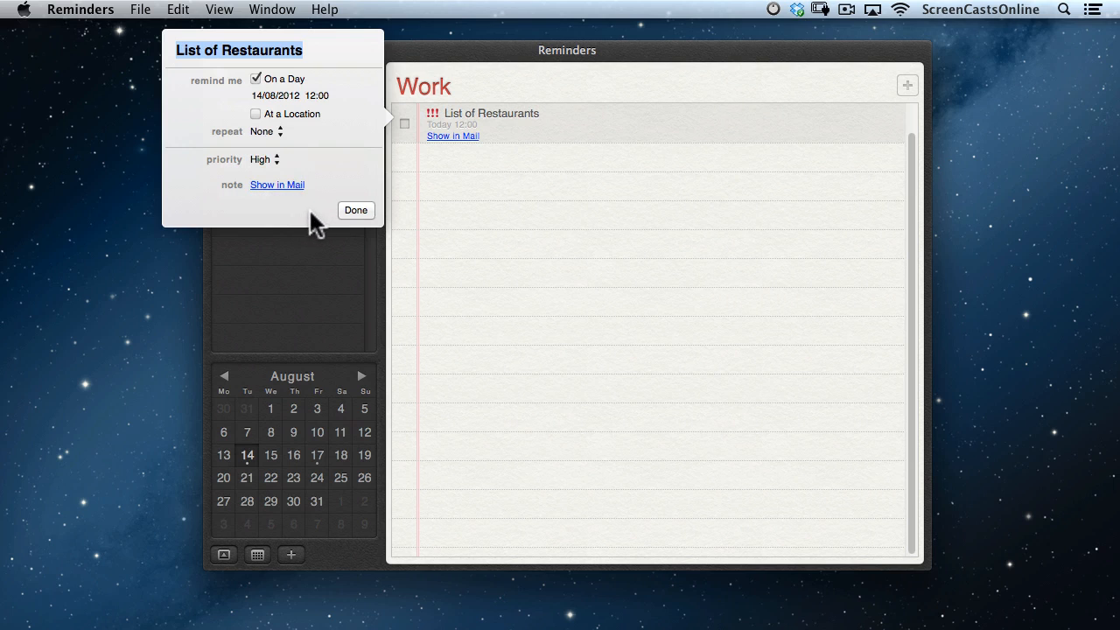
click(276, 186)
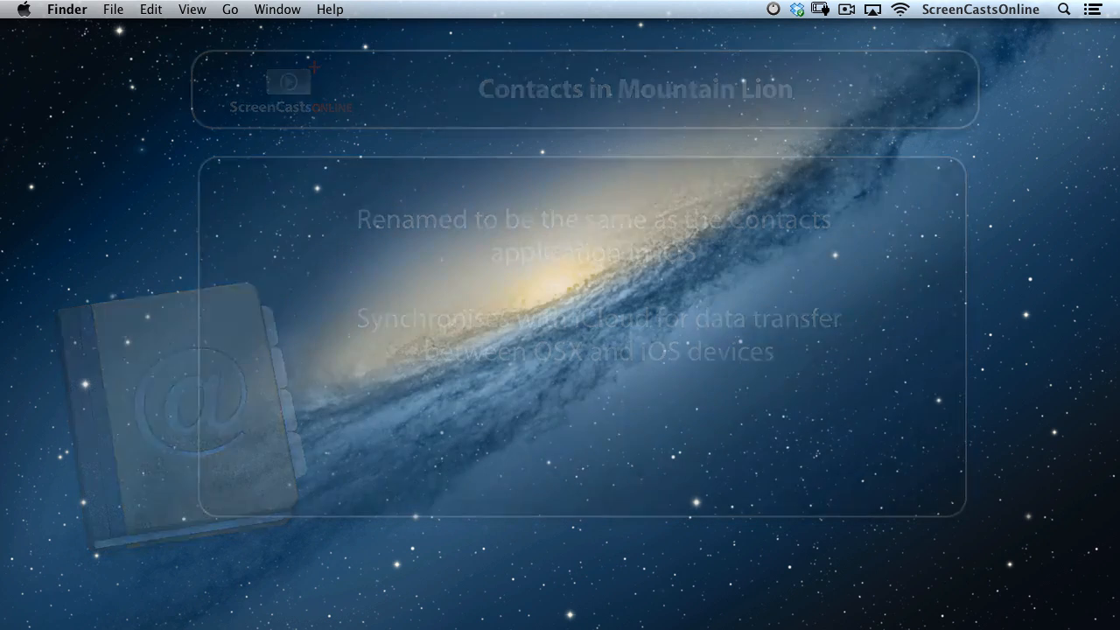
Launch Contacts from Spotlight by searching 'add'.
key(super+space)
text(add)
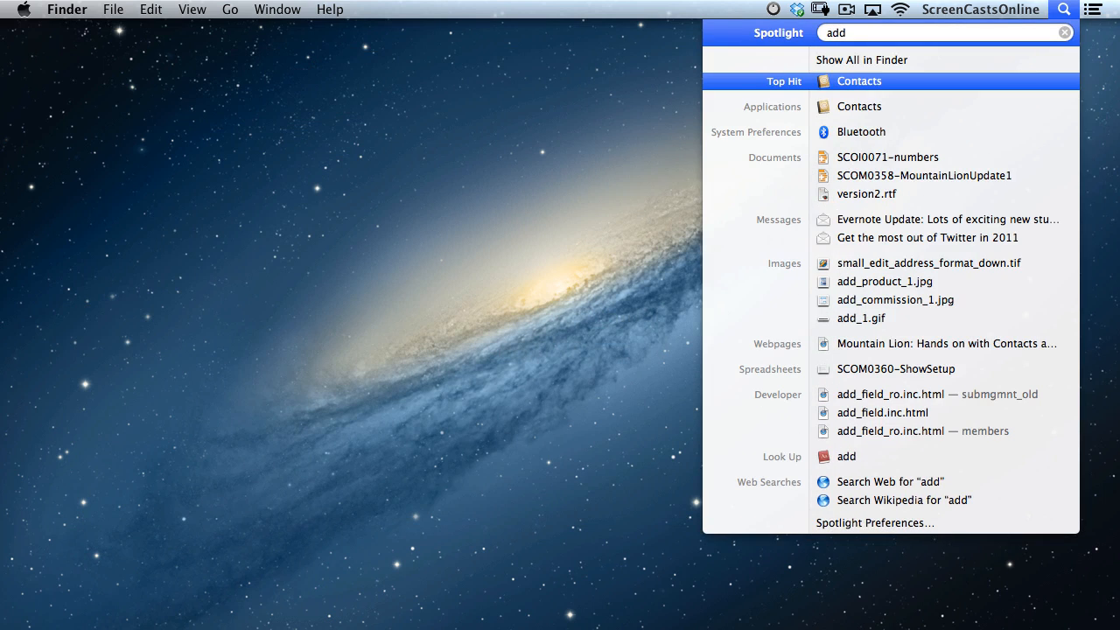
key(Return)
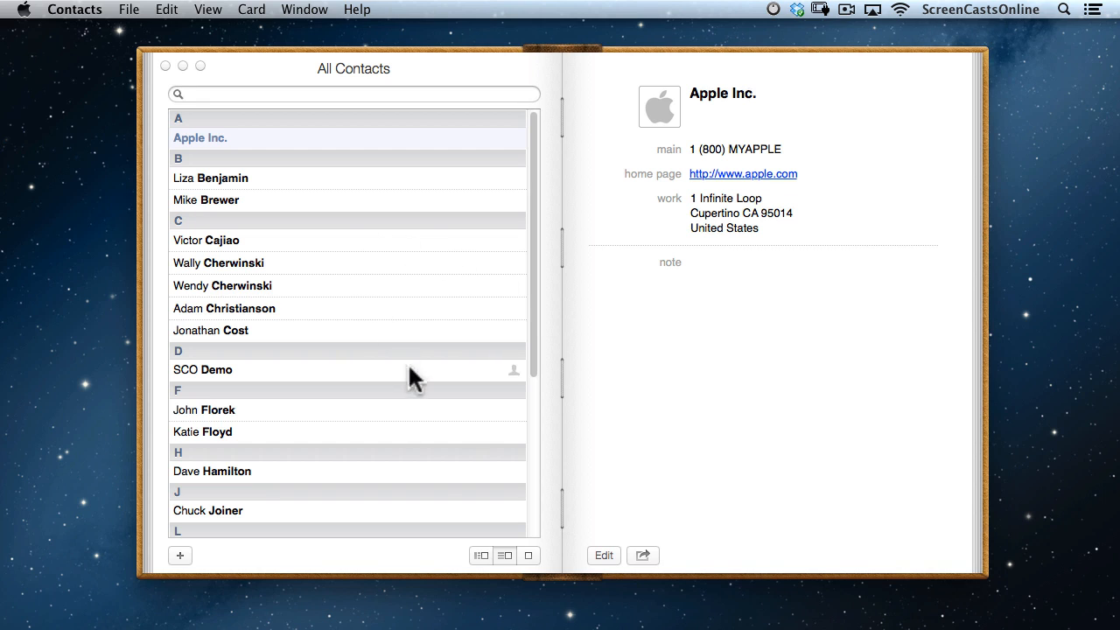
Toggle card-only view and back, then show the groups list beside the Apple Inc. card.
click(529, 555)
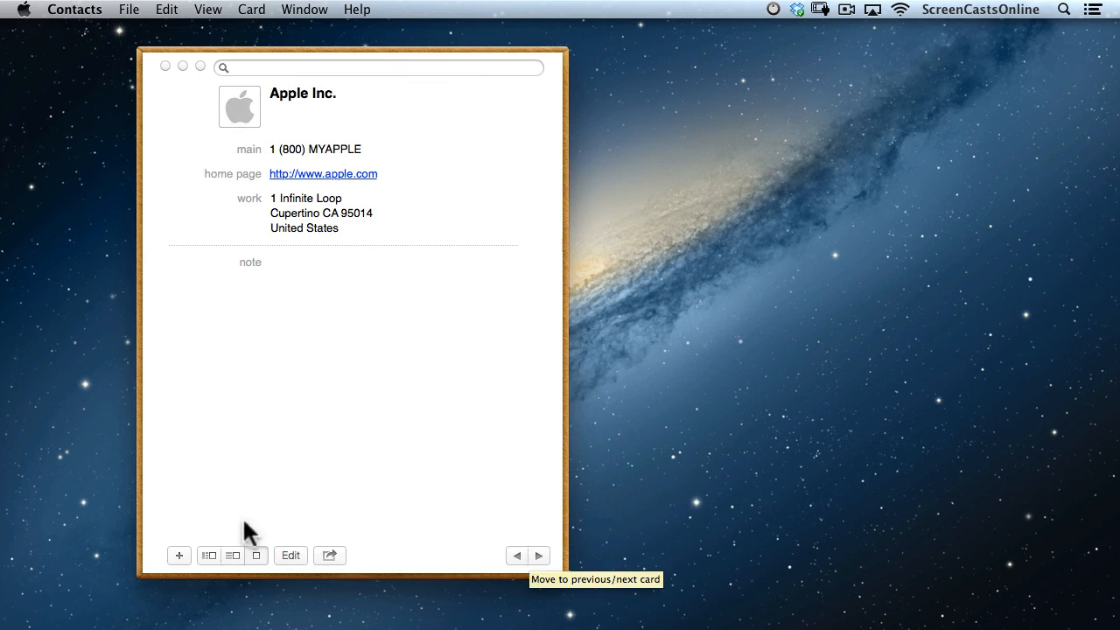
click(233, 555)
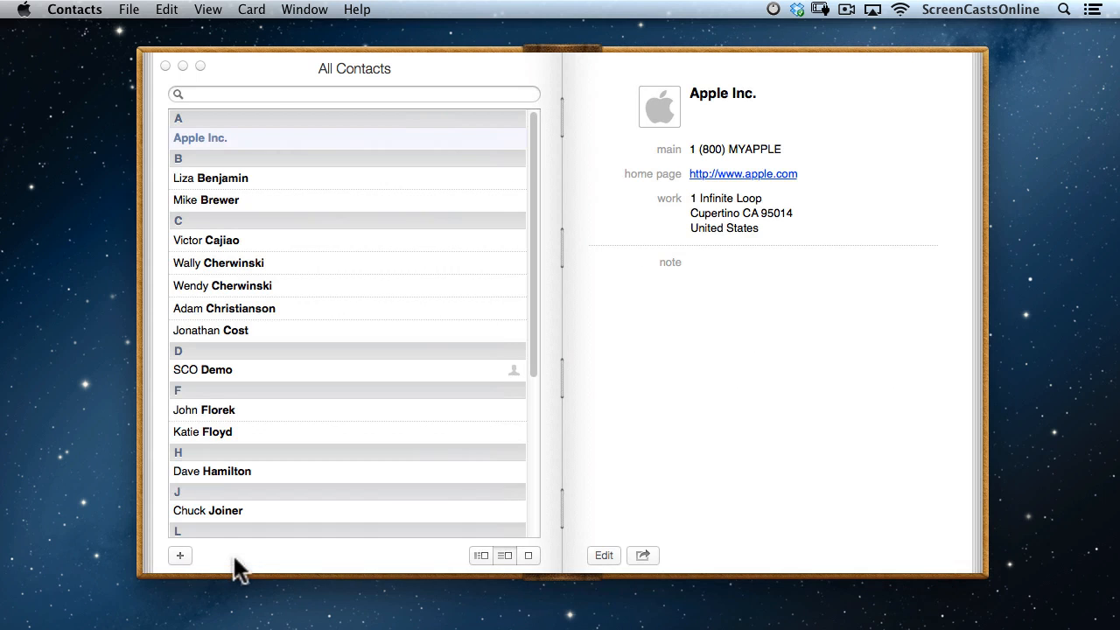
click(482, 554)
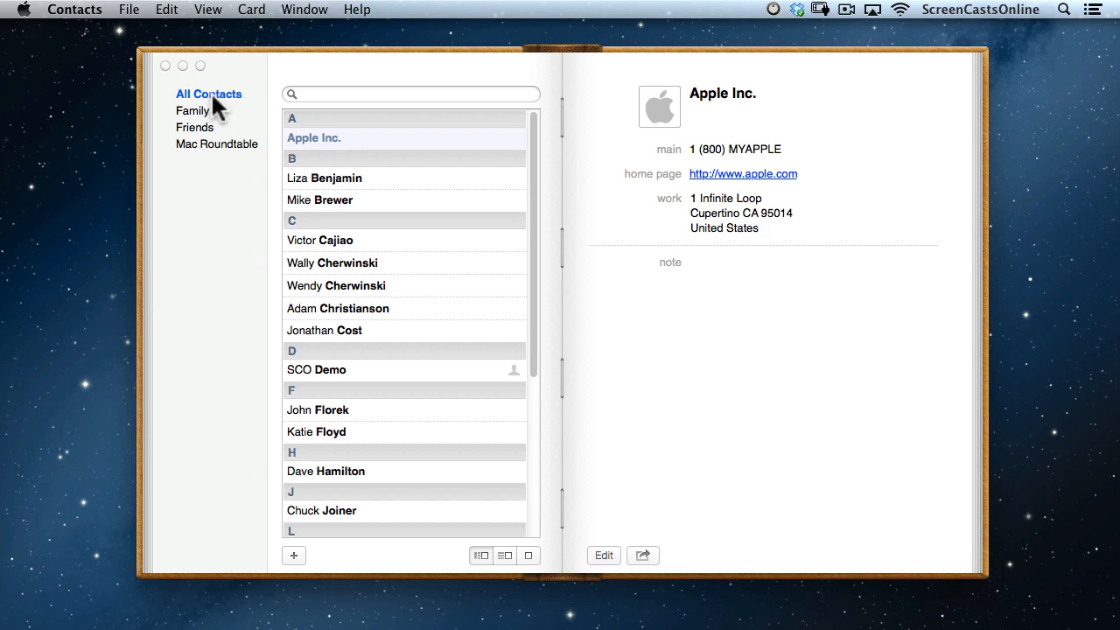
Browse the Family, Friends and Mac Roundtable groups, then return to All Contacts.
click(200, 112)
click(195, 128)
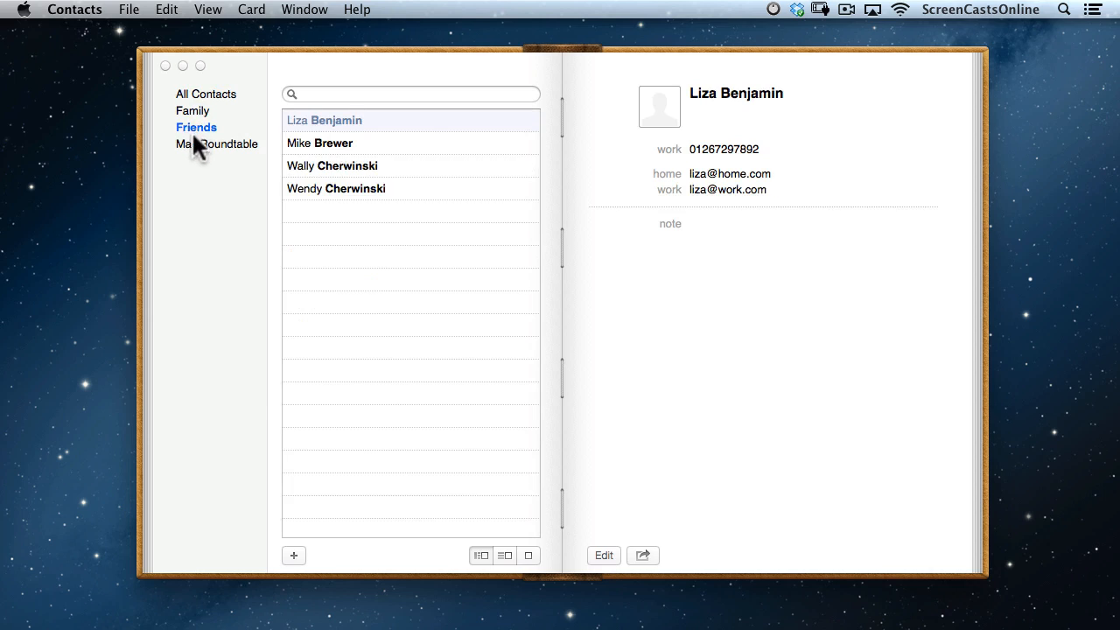
click(194, 143)
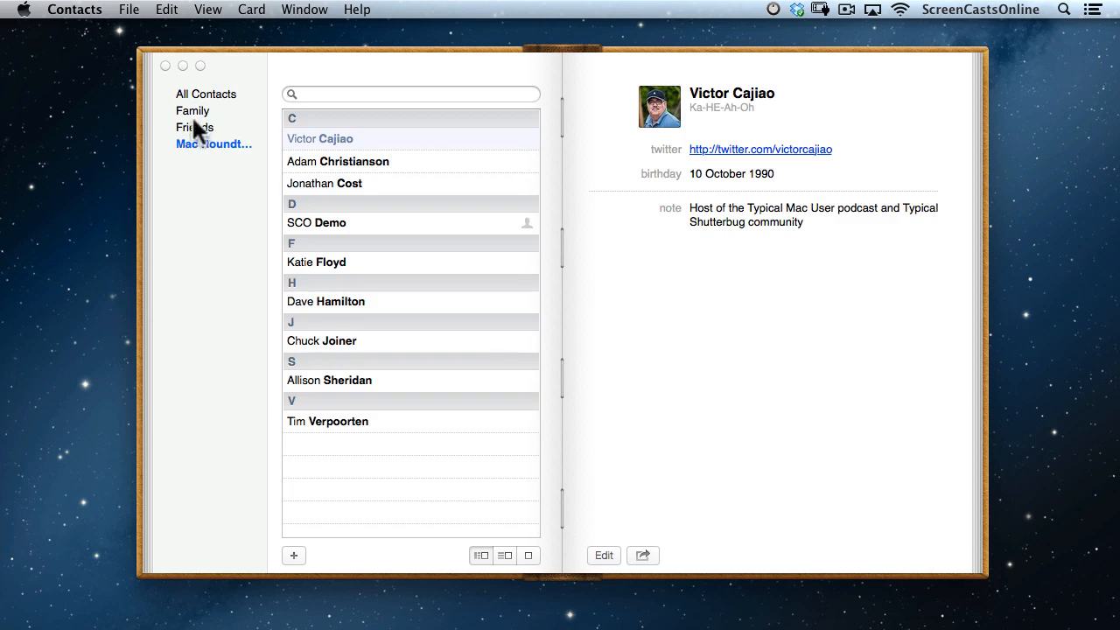
click(200, 109)
click(198, 94)
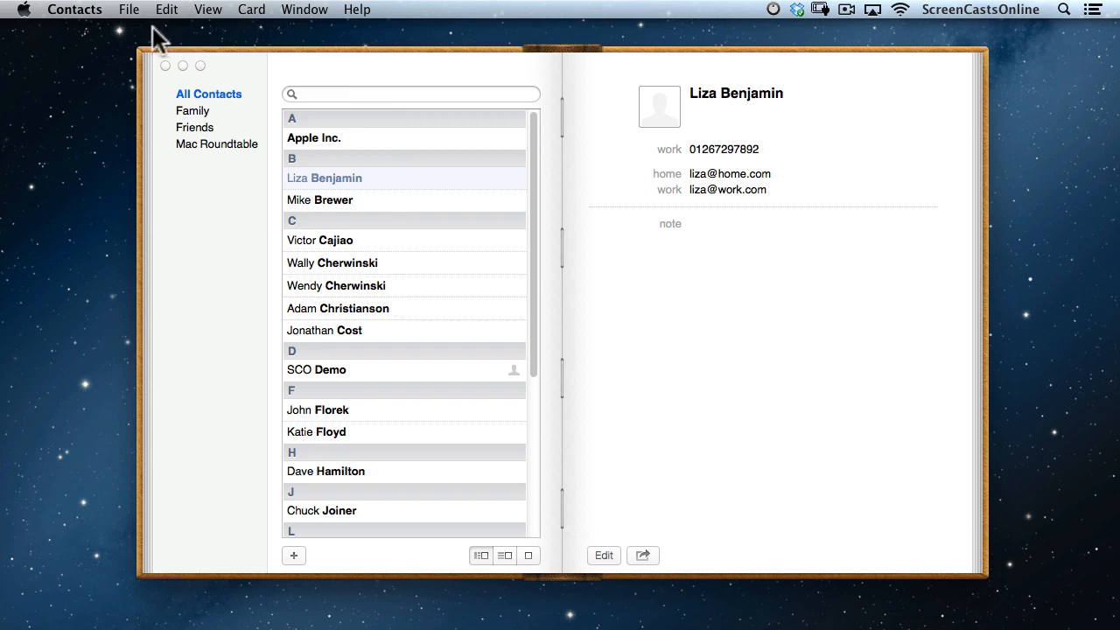
Open and dismiss the File menu, then show the sharing options for the contact card.
click(130, 10)
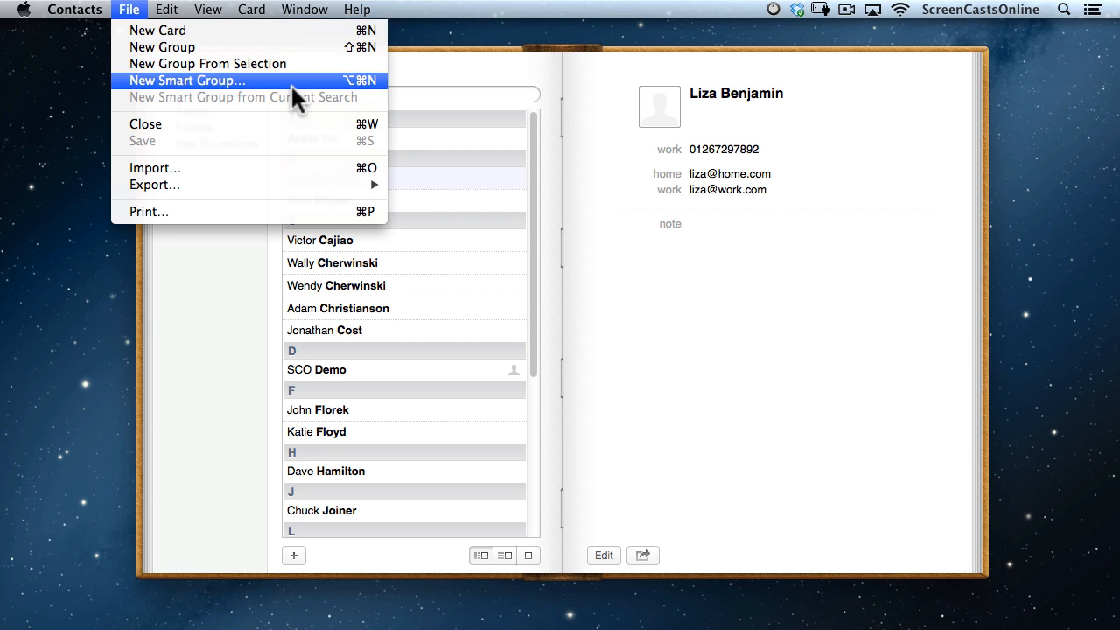
click(219, 310)
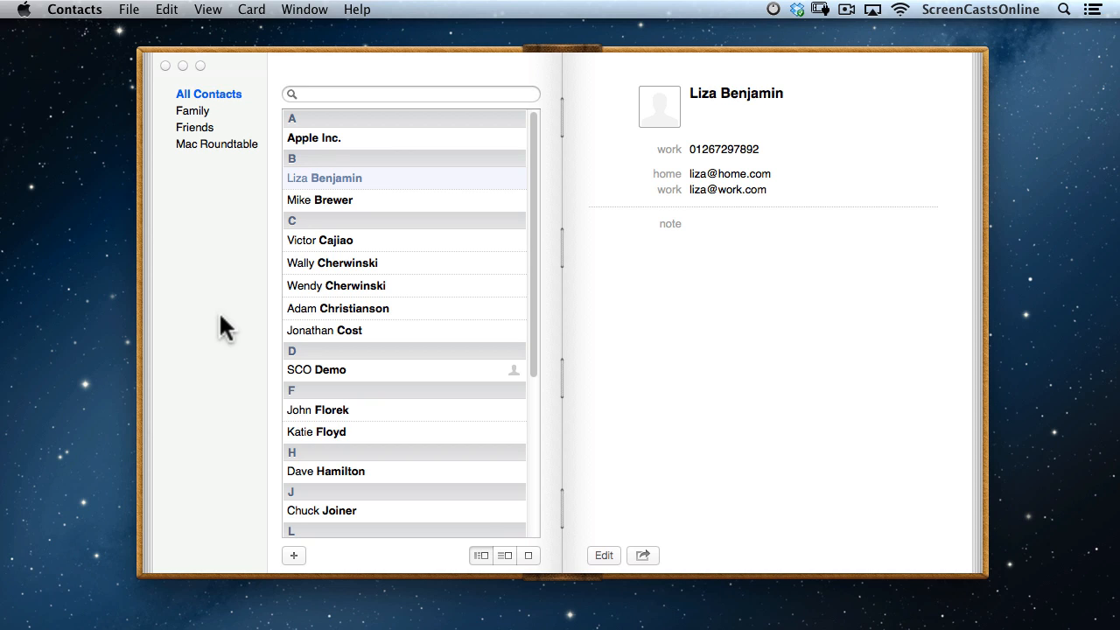
click(644, 555)
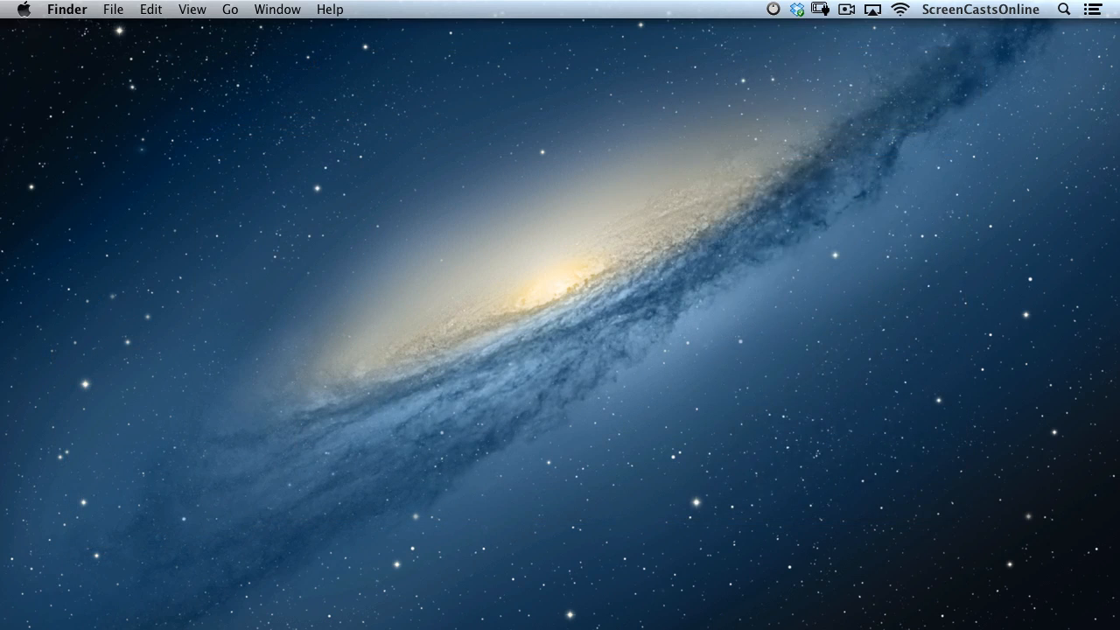
Launch Calendar on August 2012, show the calendars list, enlarge the mini-calendar, and start a quick event.
key(super+space)
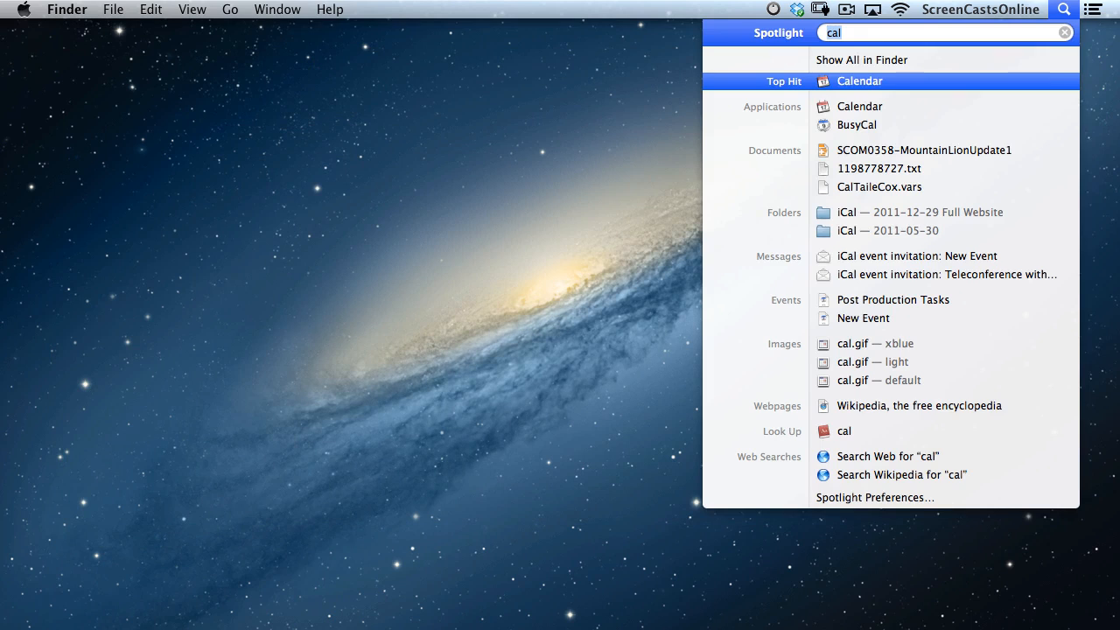
key(Return)
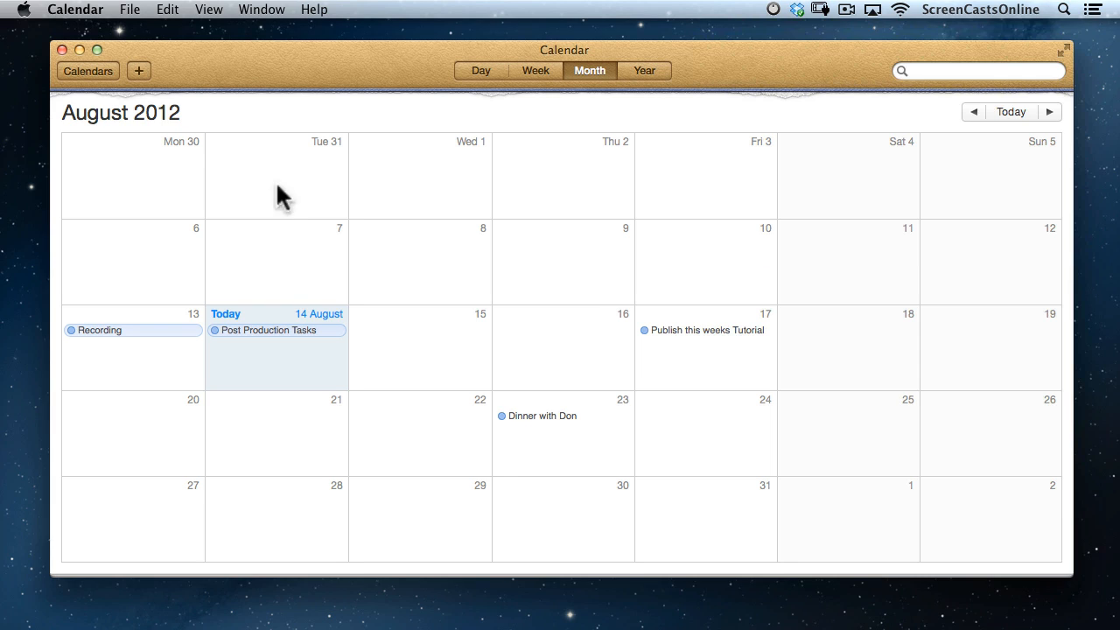
click(98, 66)
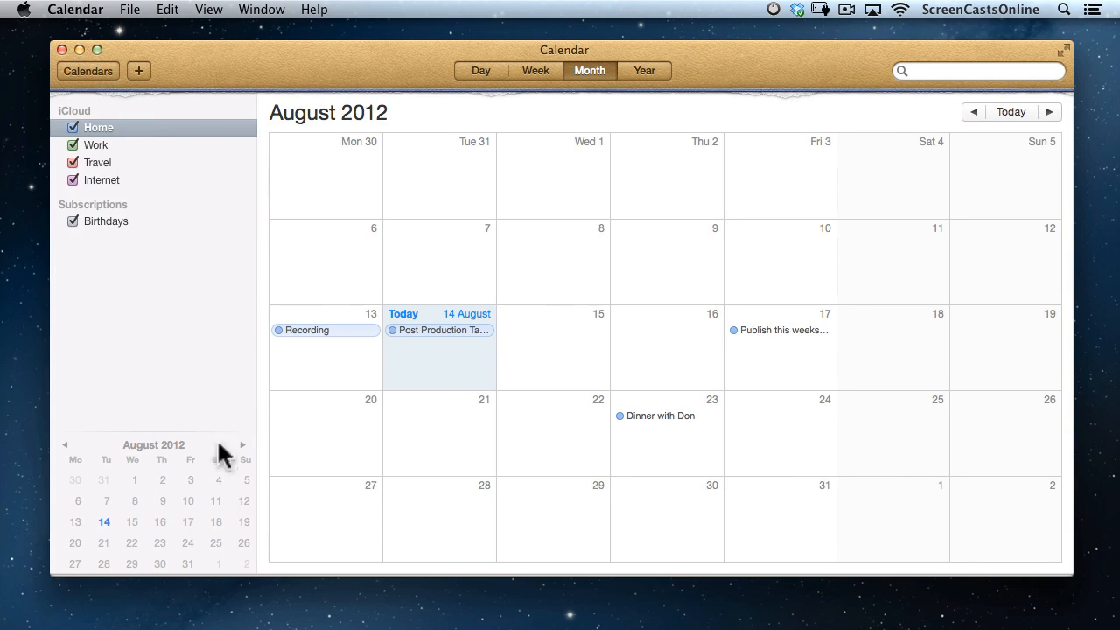
mouse_move(142, 434)
mouse_down()
mouse_move(145, 242)
mouse_move(149, 442)
mouse_up()
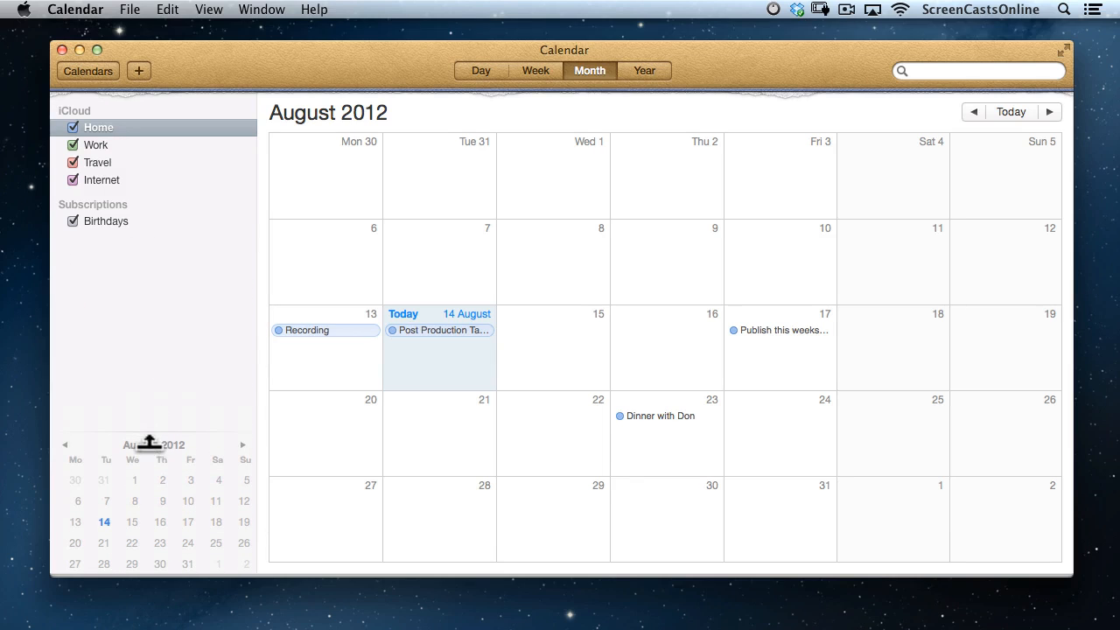
click(140, 70)
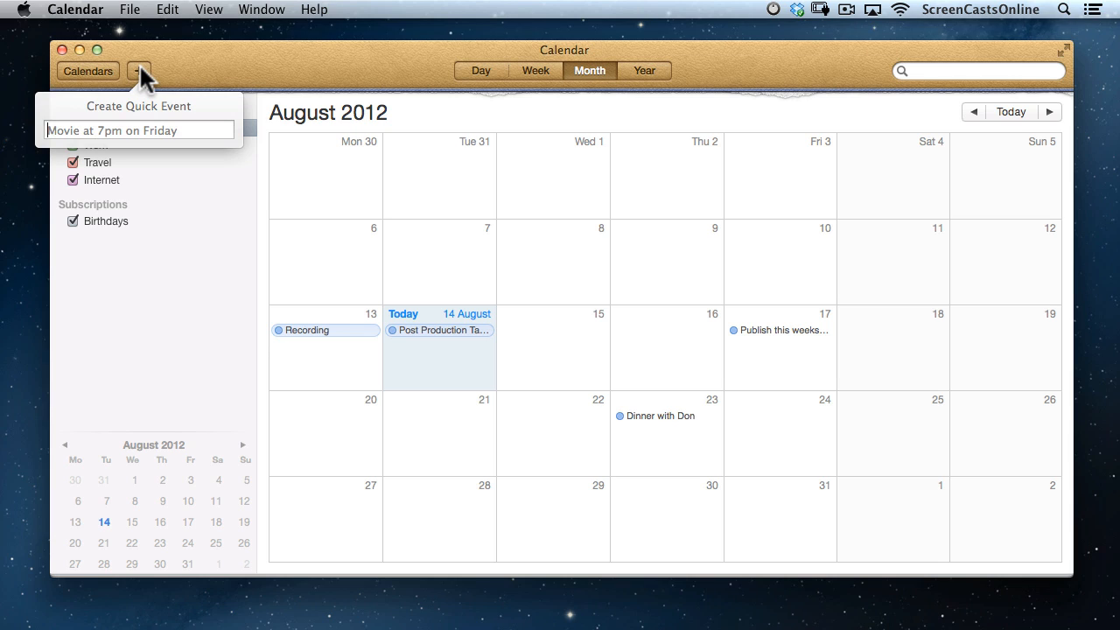
Create the quick event 'Driving Test on Monday at 4pm' (20 August, 16:00–17:00) and close its details.
text(Driving )
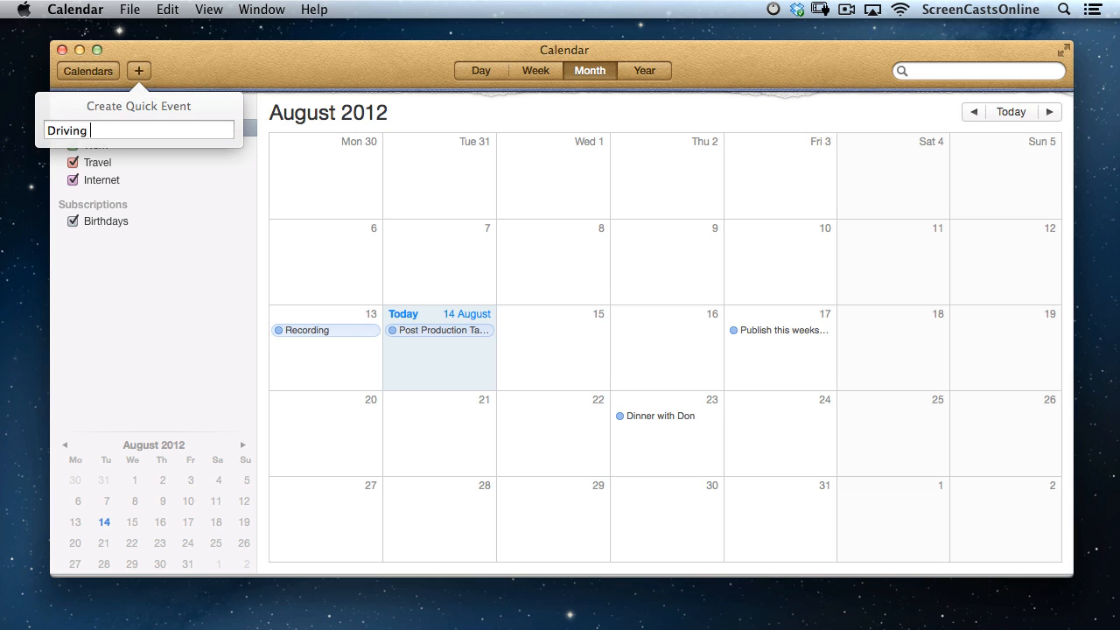
text(Test on Monday at 4pm)
key(Return)
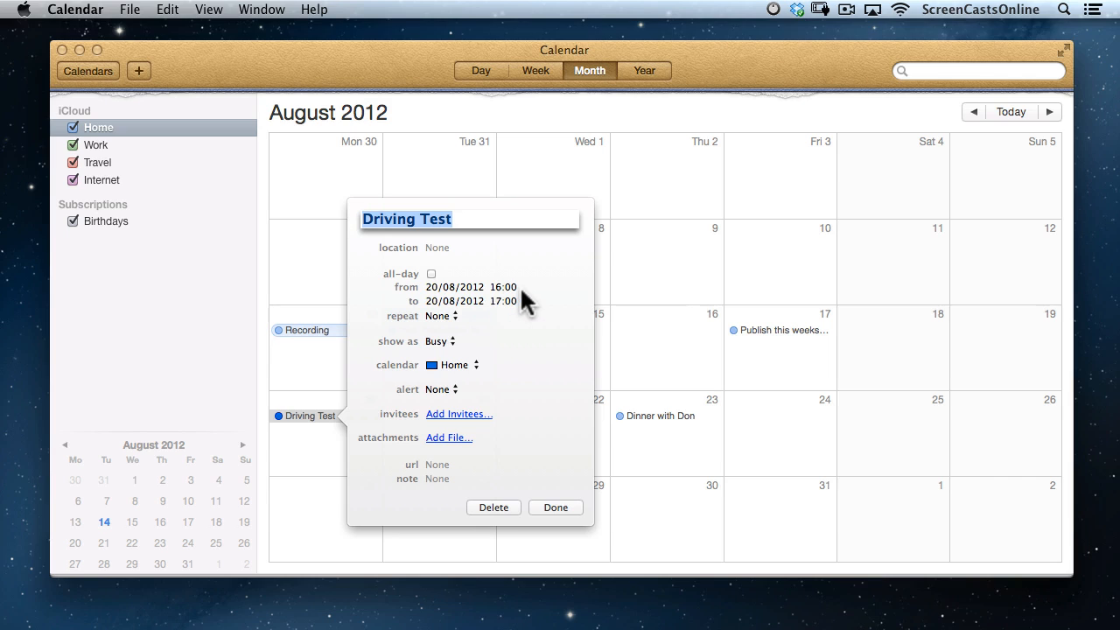
click(557, 508)
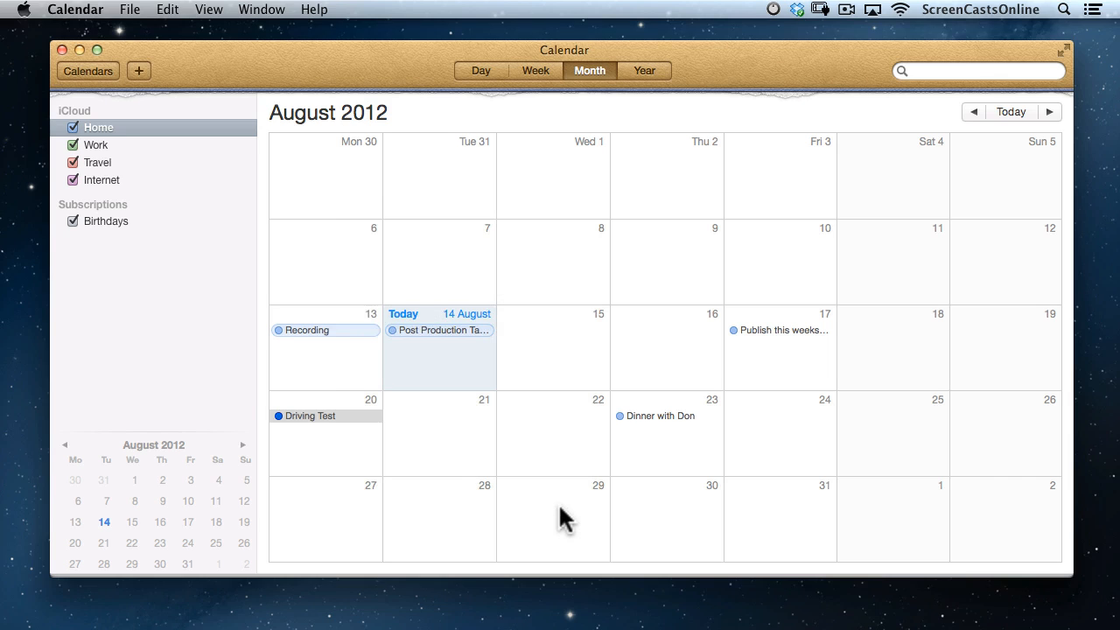
Cycle through Day, Week, Month and Year views, ending on the 13–19 August 2012 week.
click(483, 73)
click(538, 72)
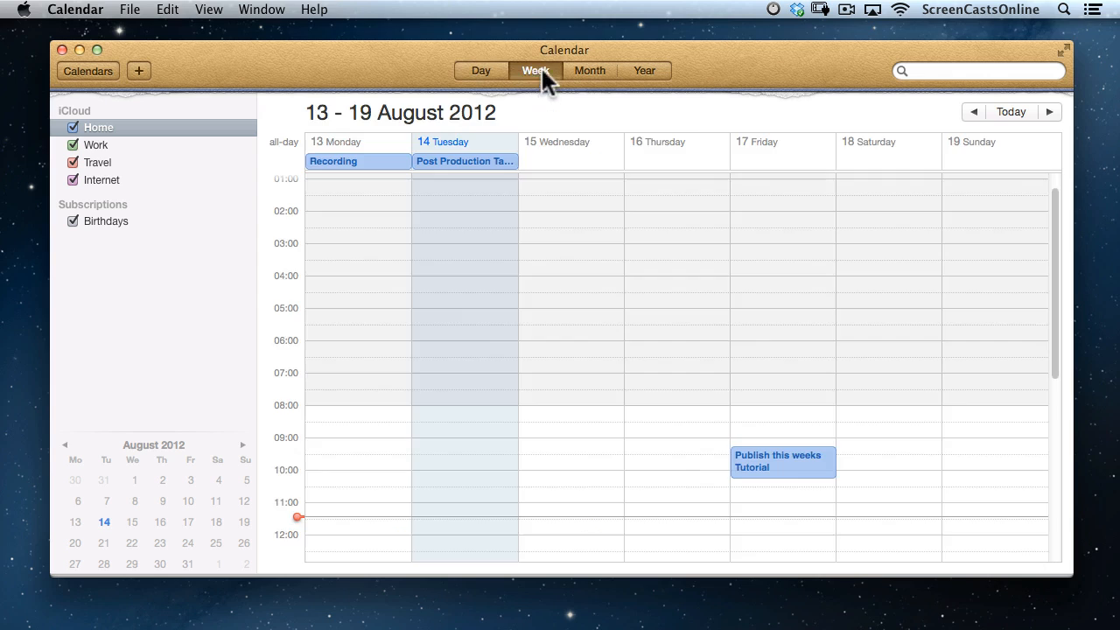
click(586, 69)
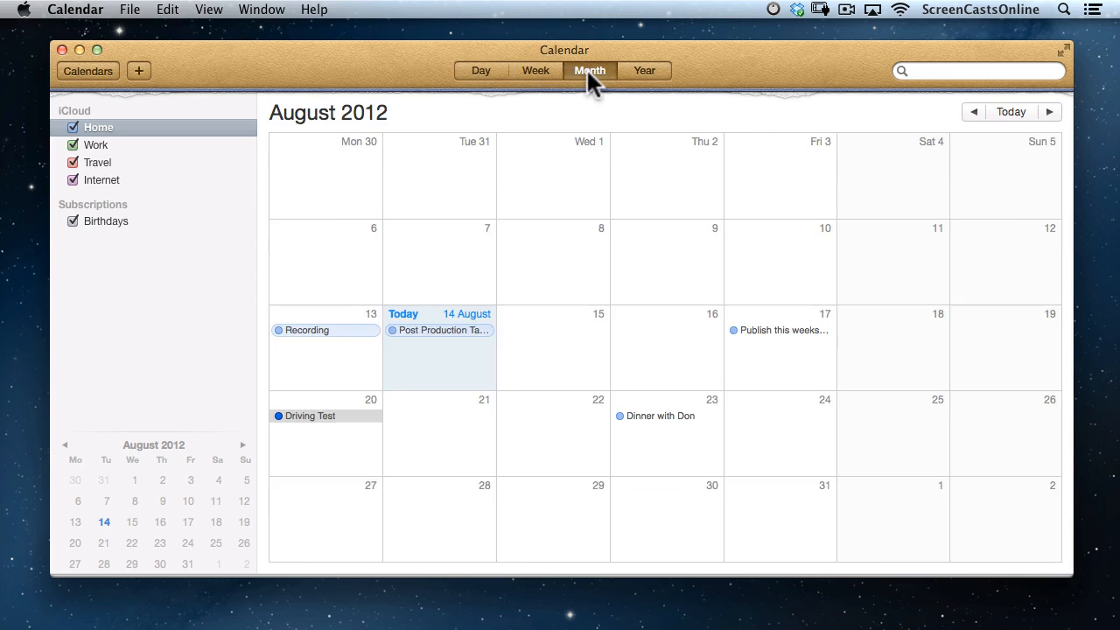
click(644, 70)
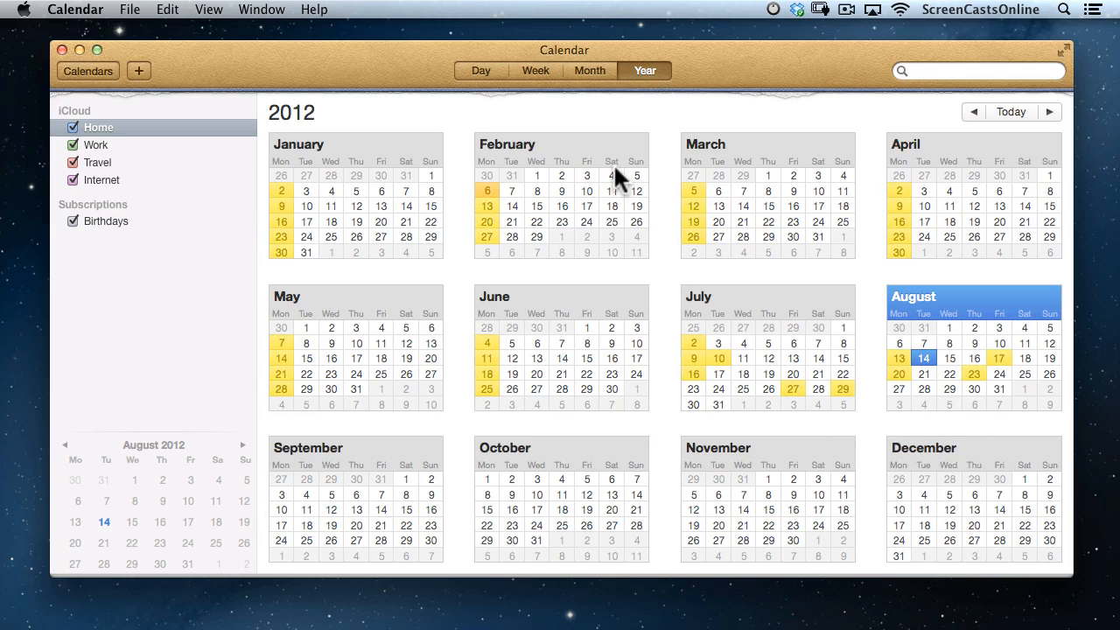
click(537, 72)
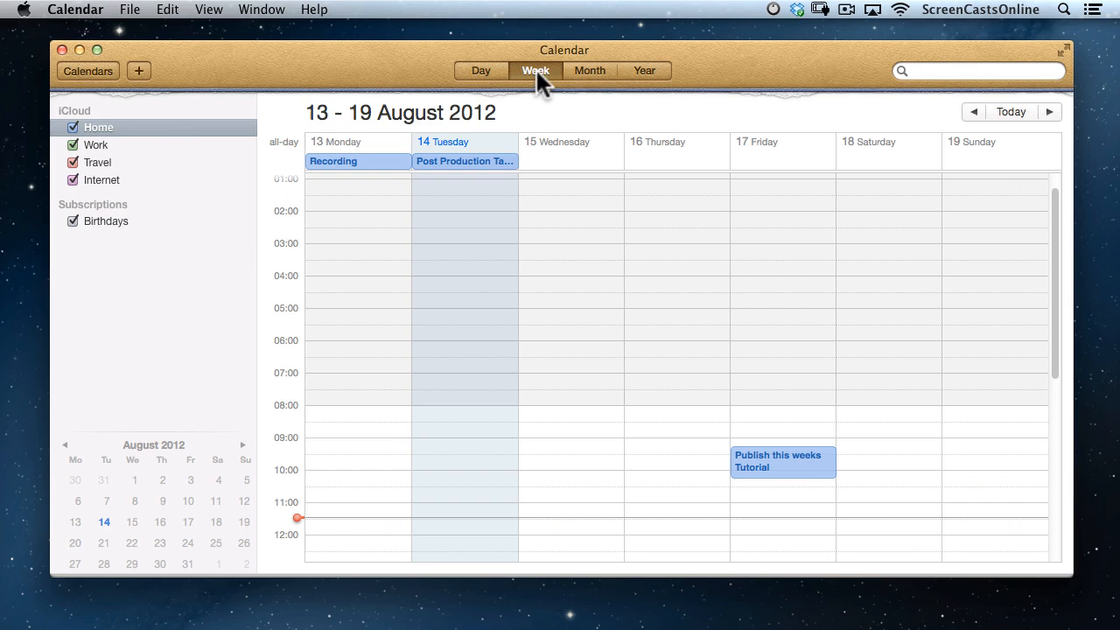
click(937, 70)
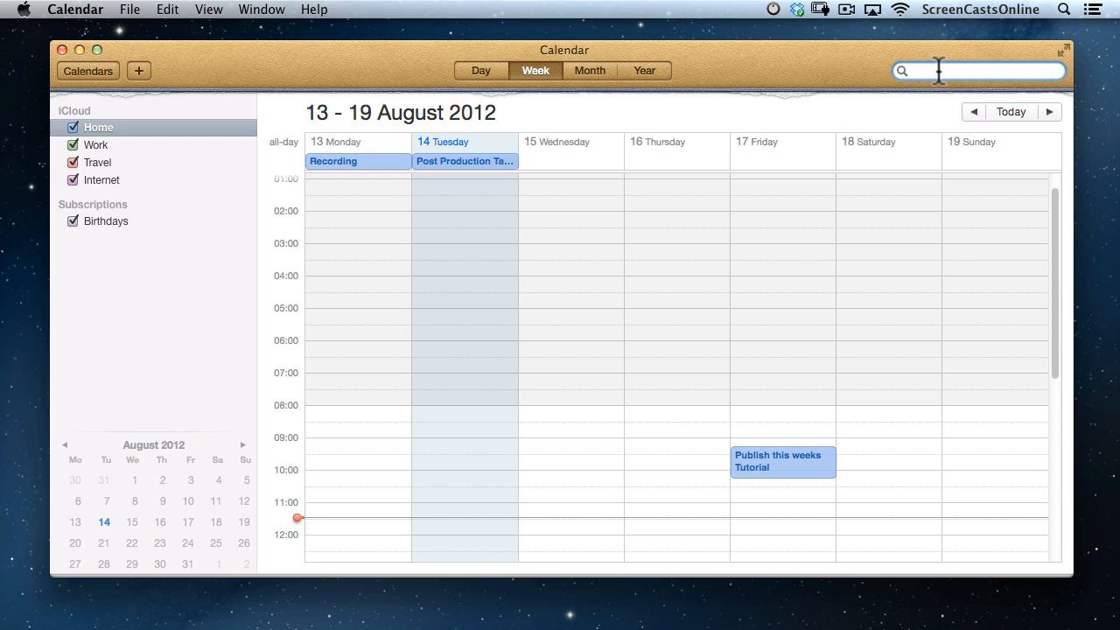
Search events for 'dinner', then refine the search to events whose notes contain the contact's name.
text(dinner)
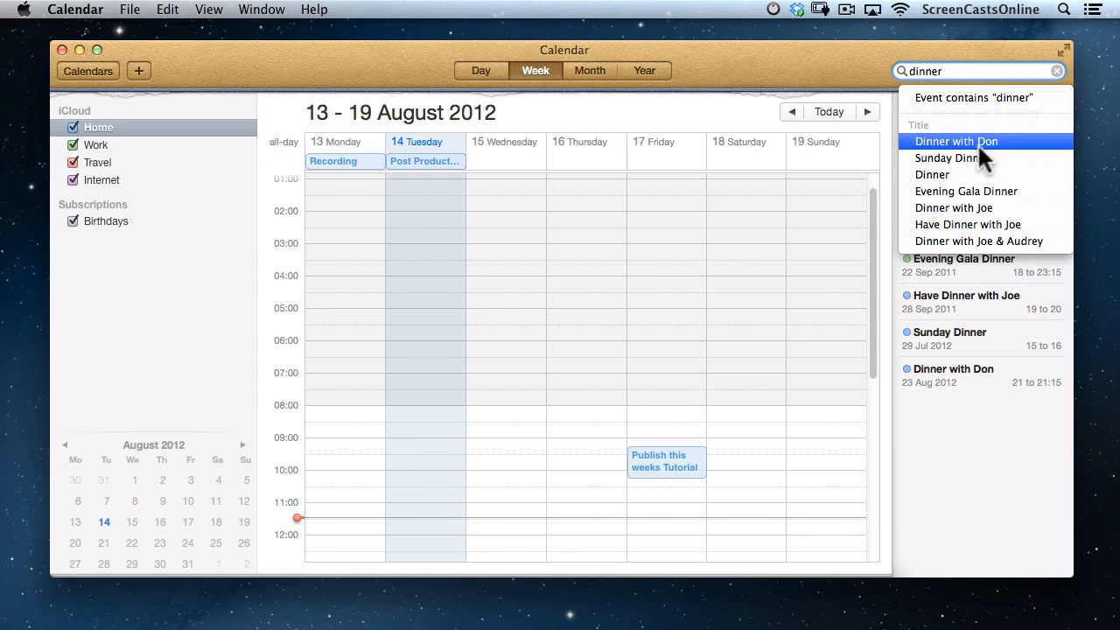
drag(944, 71, 897, 73)
text(don)
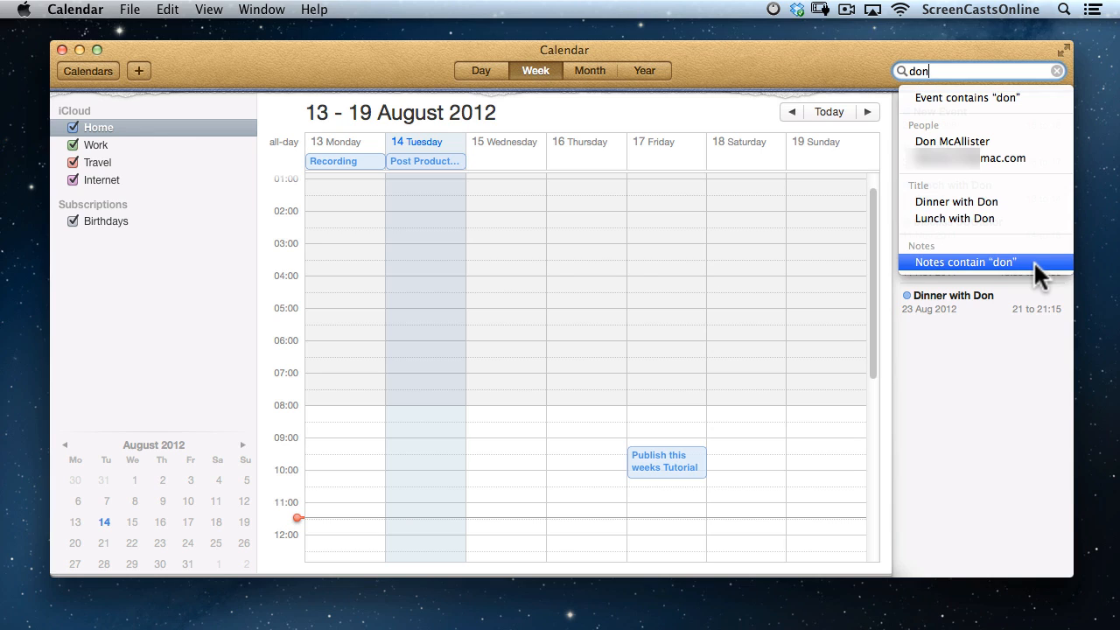
click(1033, 261)
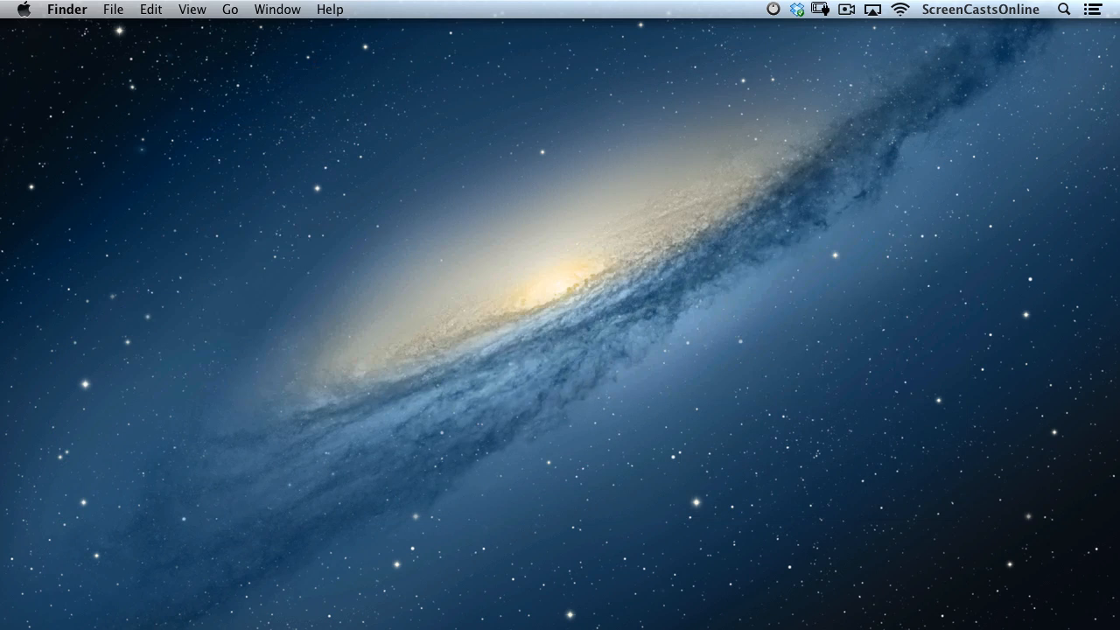
Switch to Messages with a blank New Message ready.
key(super+Tab)
key(super+Tab)
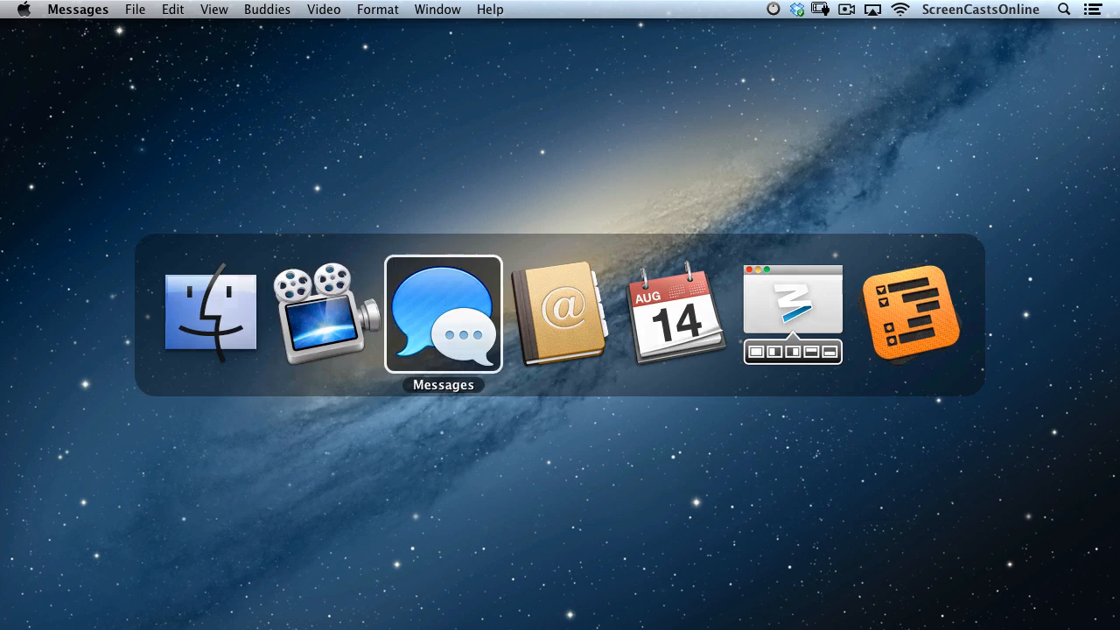
key(super+n)
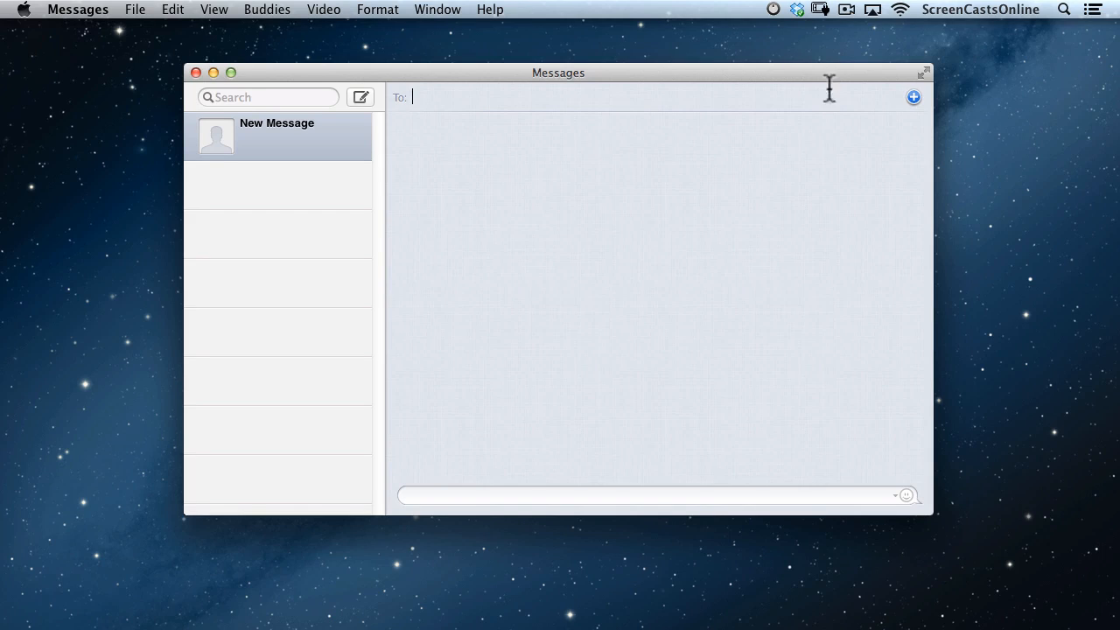
Pick the recipient from the To: field's contact list, using their 'other' address.
click(914, 97)
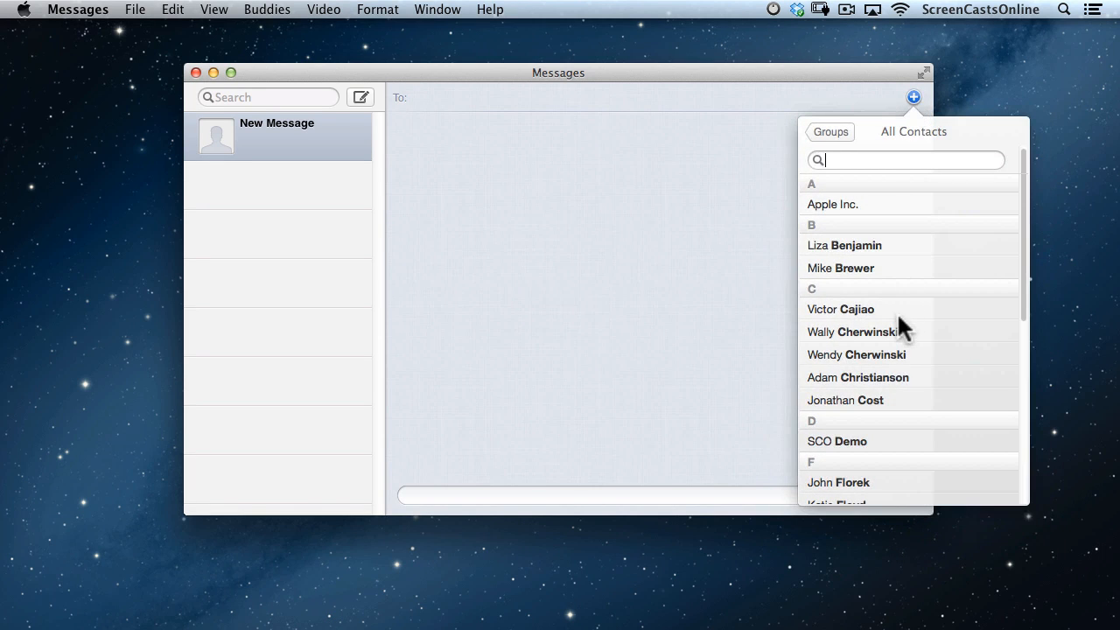
scroll(899, 315, down, 8)
scroll(897, 312, down, 3)
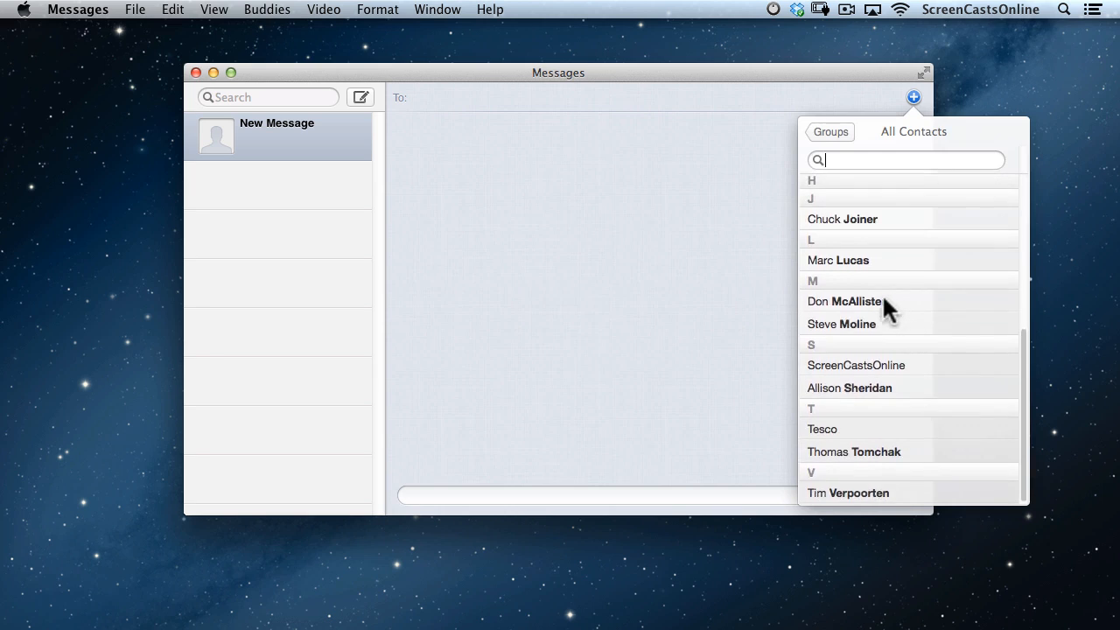
click(883, 294)
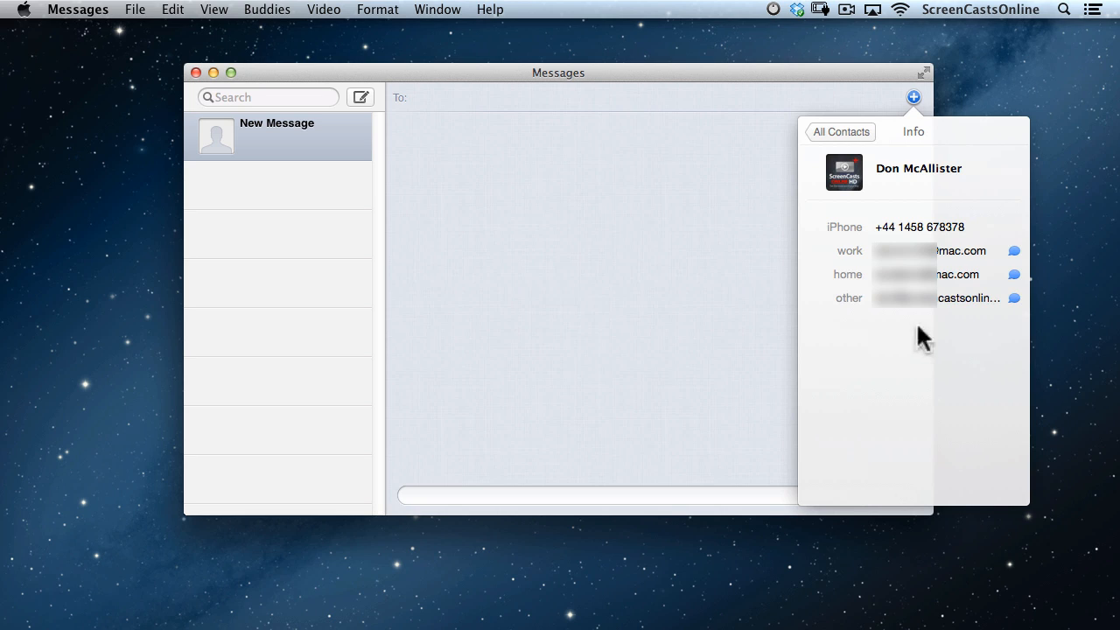
click(921, 298)
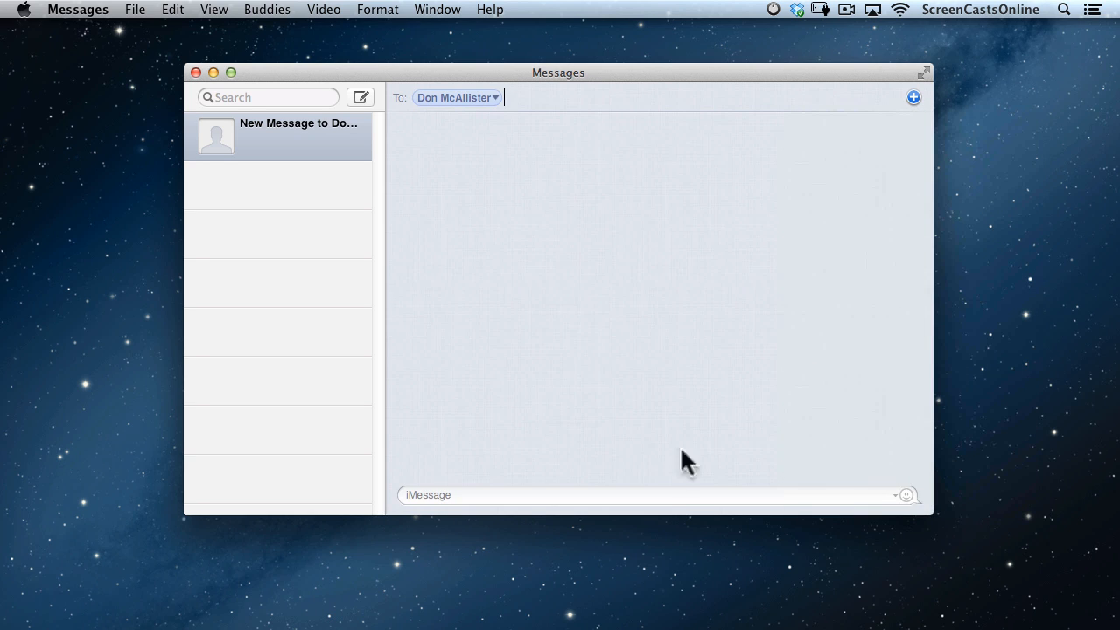
Send the contact a greeting asking how it's going.
click(520, 497)
text(Hi Don, How's it going)
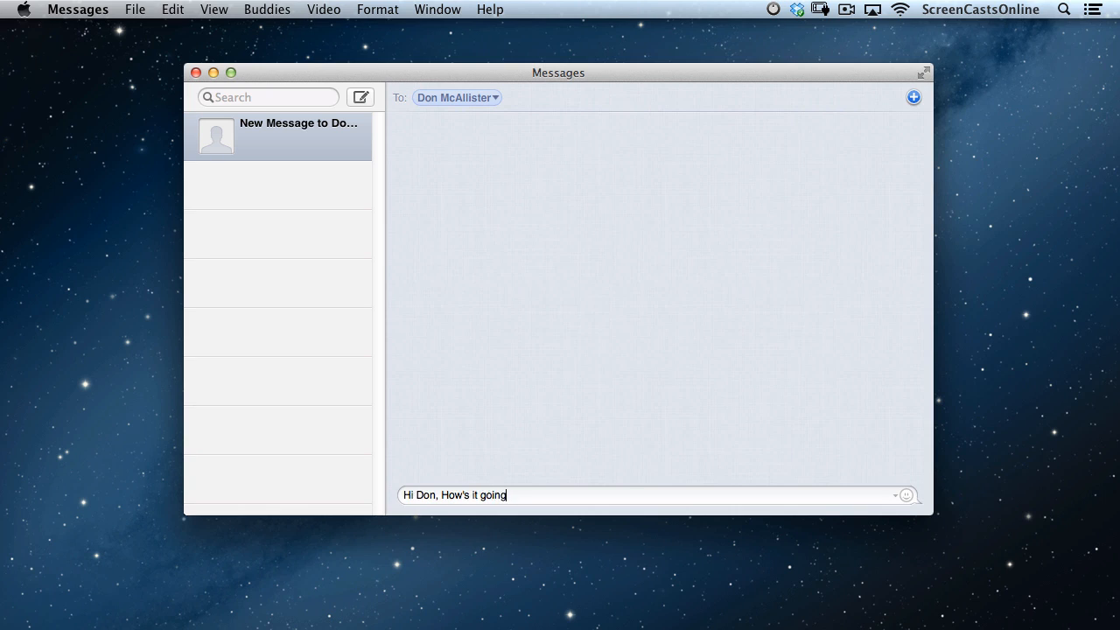
key(Return)
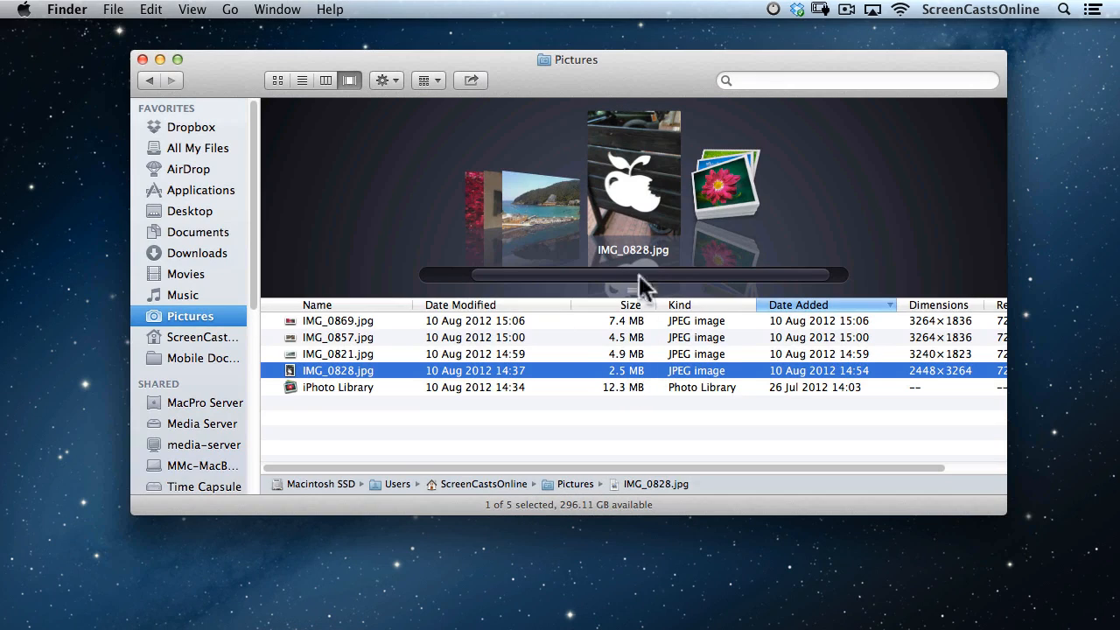
Share IMG_0828.jpg via Messages, addressed to the contact's third suggested address.
click(473, 80)
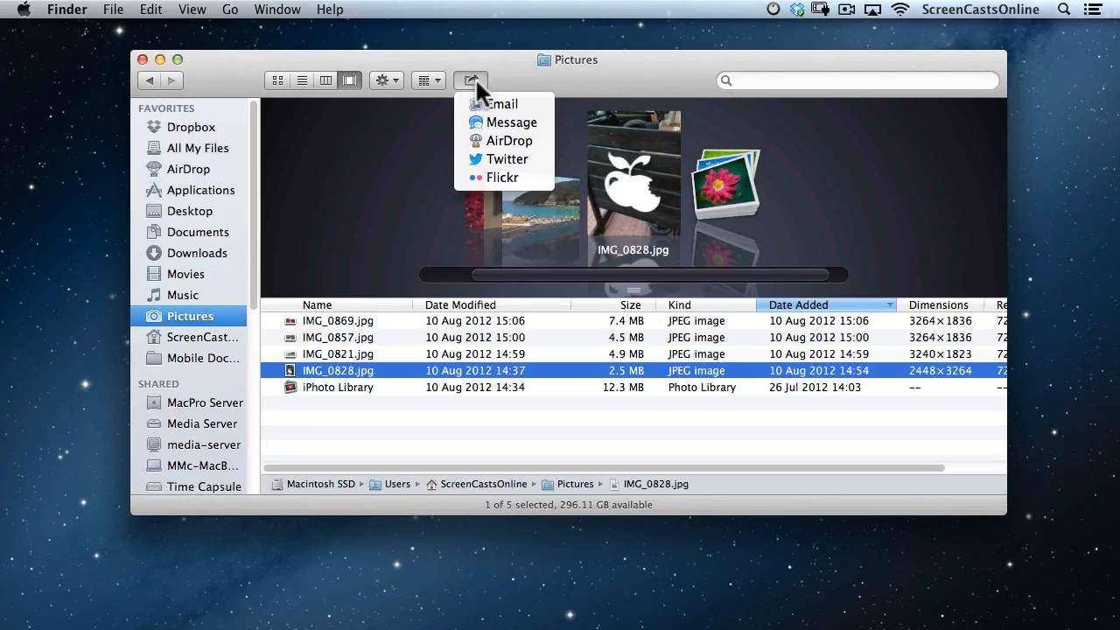
click(510, 127)
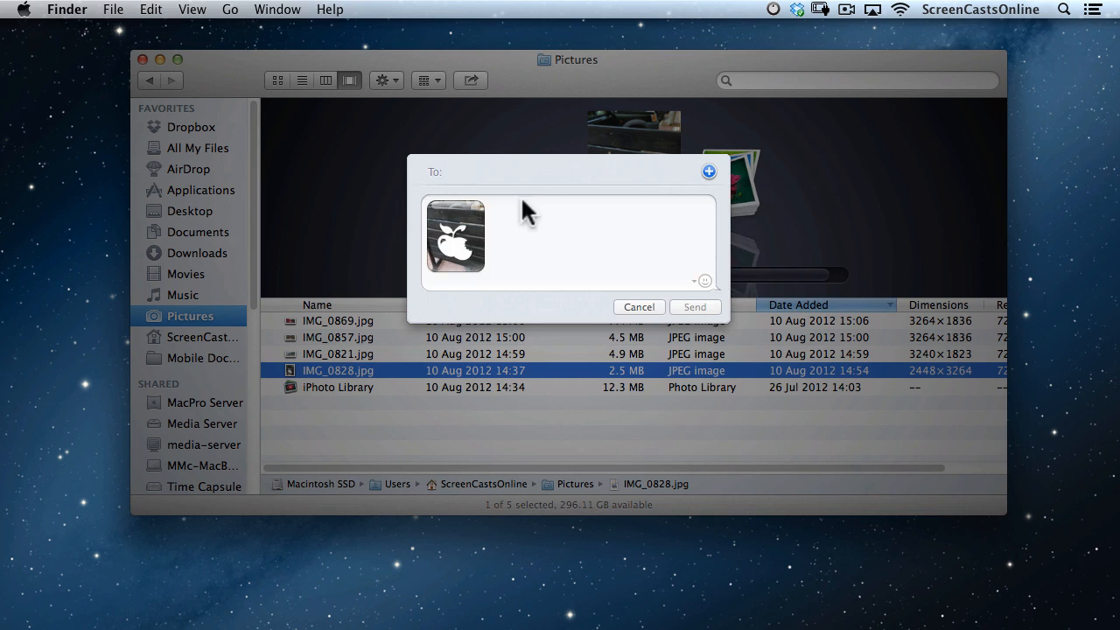
text(demo SCO)
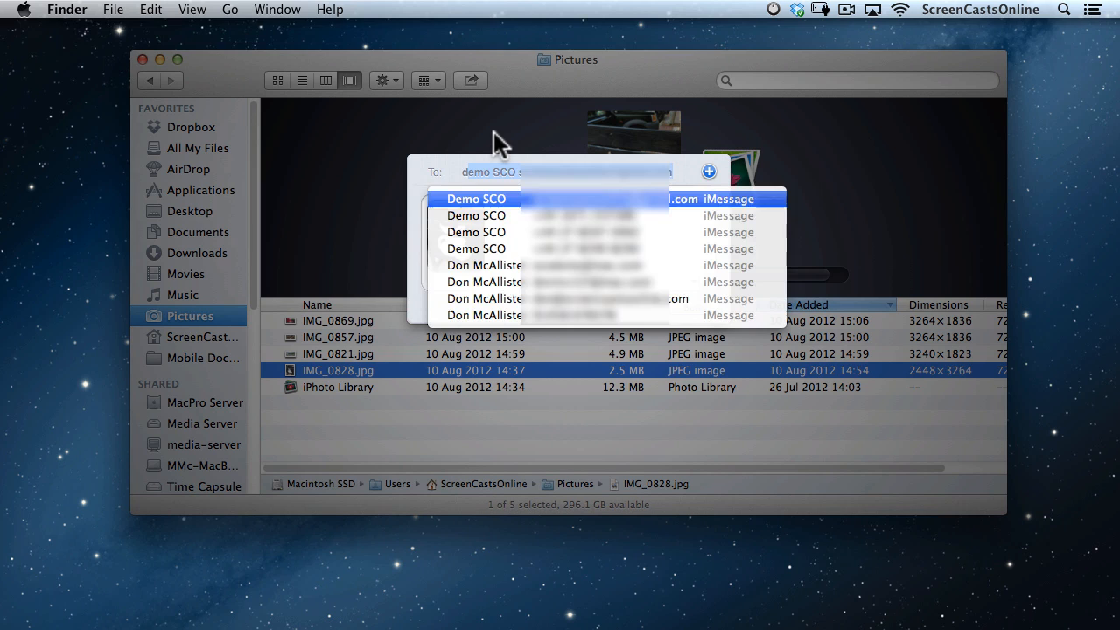
key(Down)
key(Down)
key(Down)
key(Down)
key(Down)
key(Down)
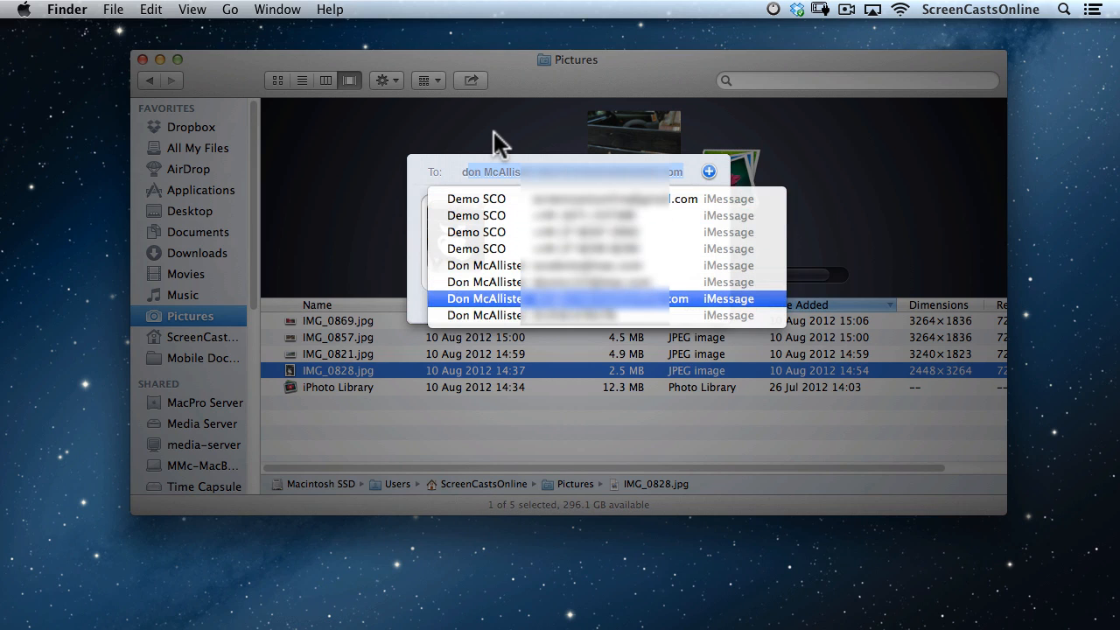
key(Return)
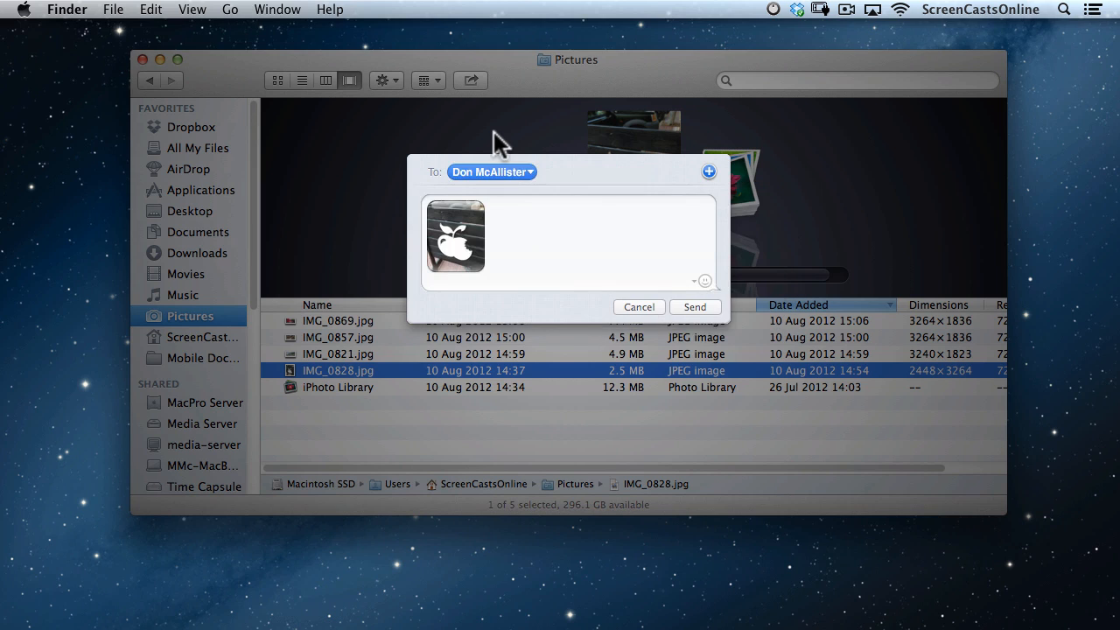
Write 'Here is a great shot!' with a smiley, swapping the first smiley, and send the photo.
click(500, 204)
text(Here is a great shot!)
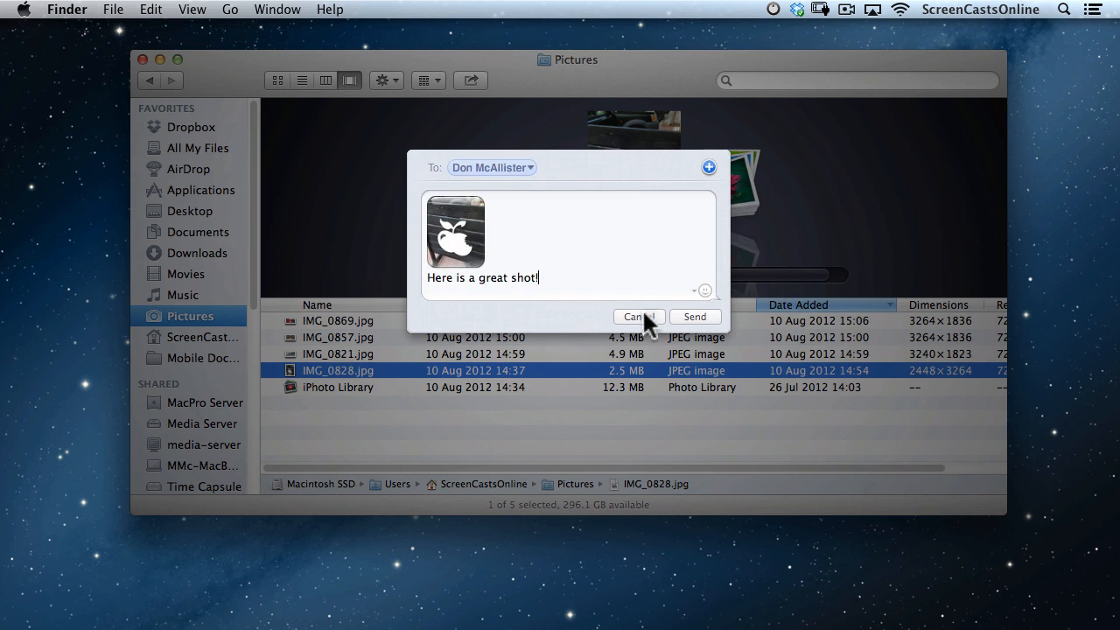
click(700, 287)
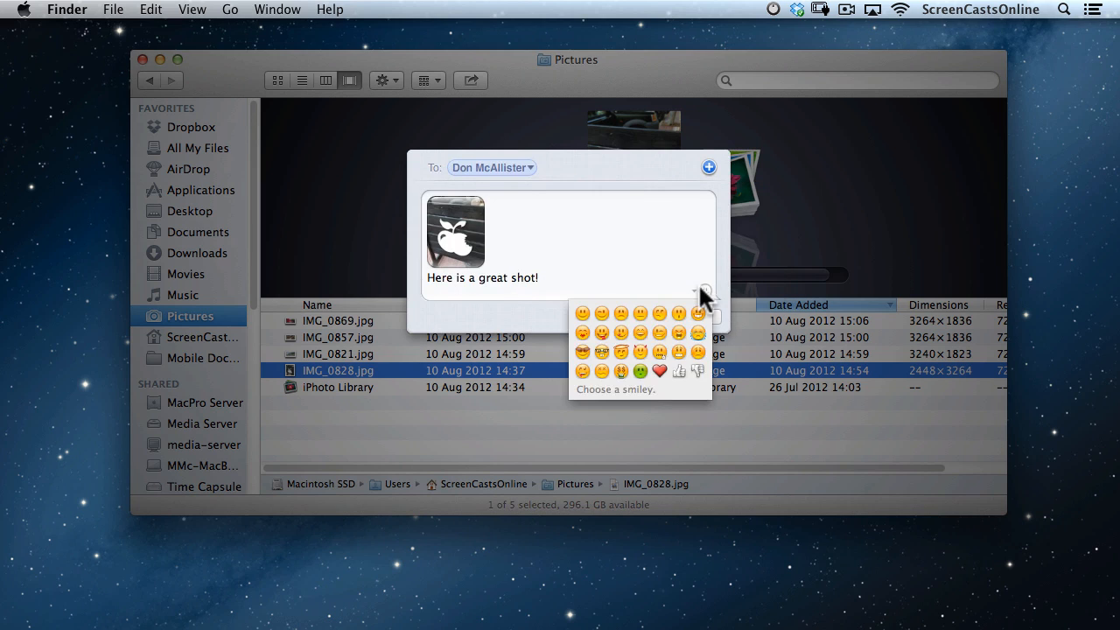
click(623, 312)
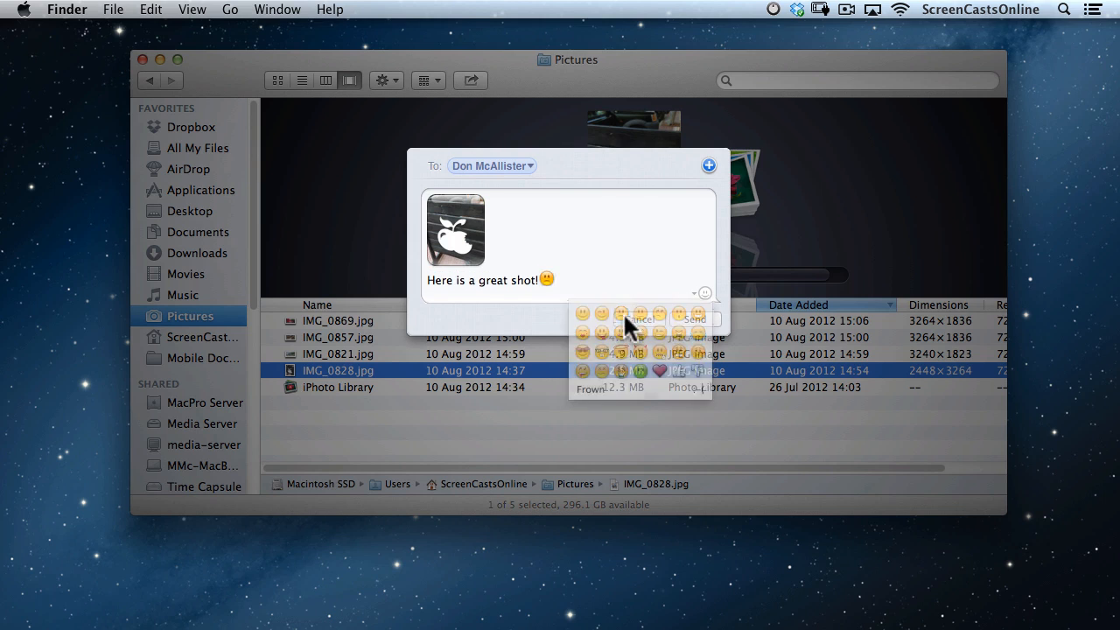
key(BackSpace)
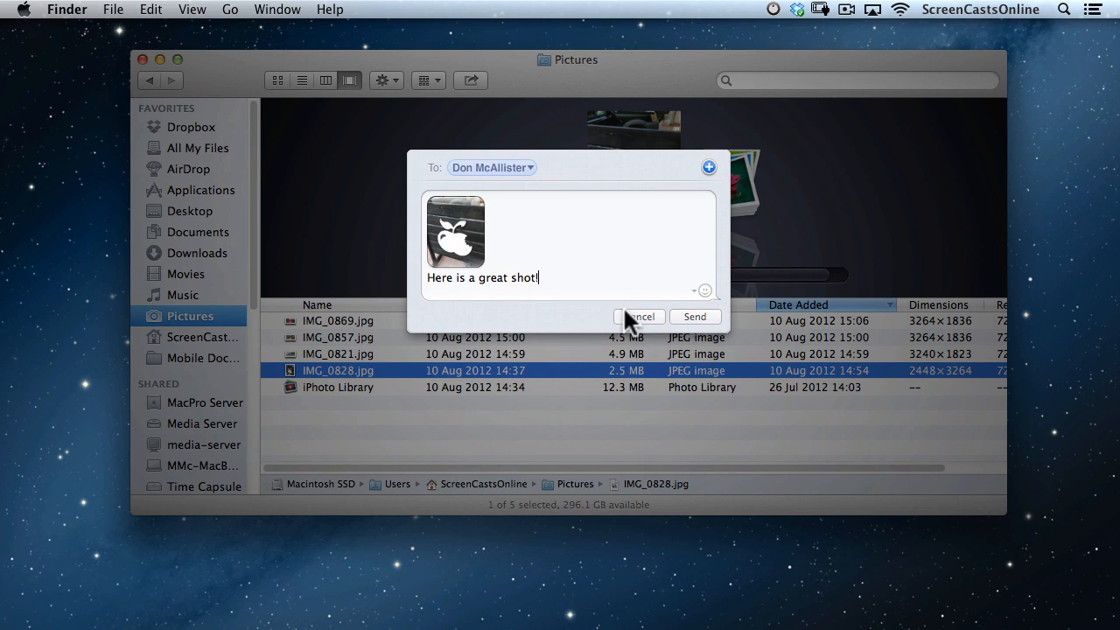
click(700, 289)
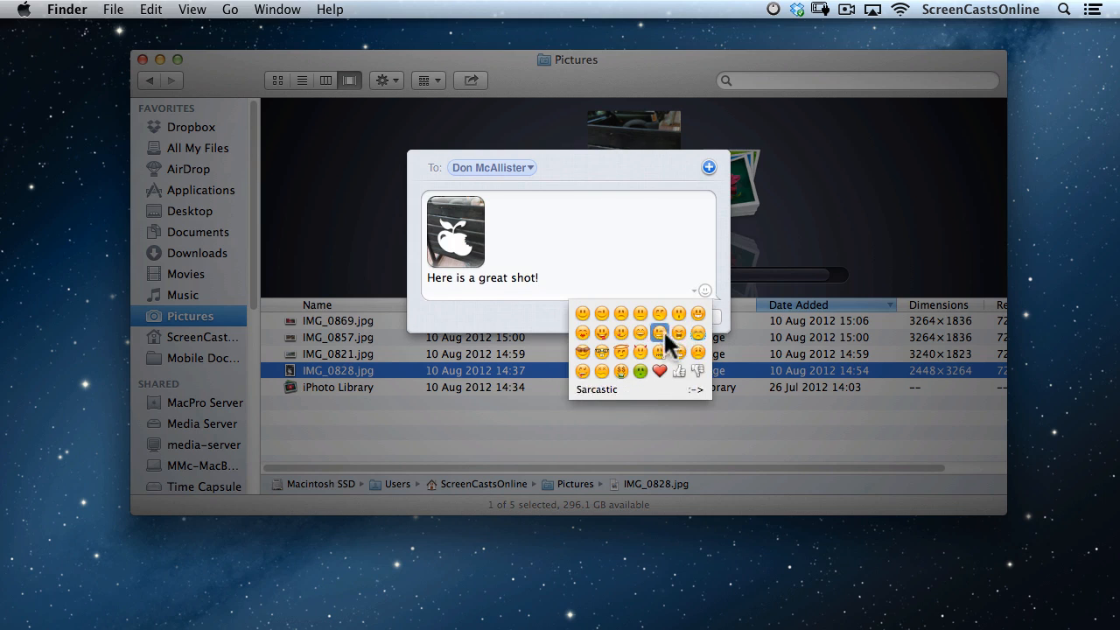
click(600, 313)
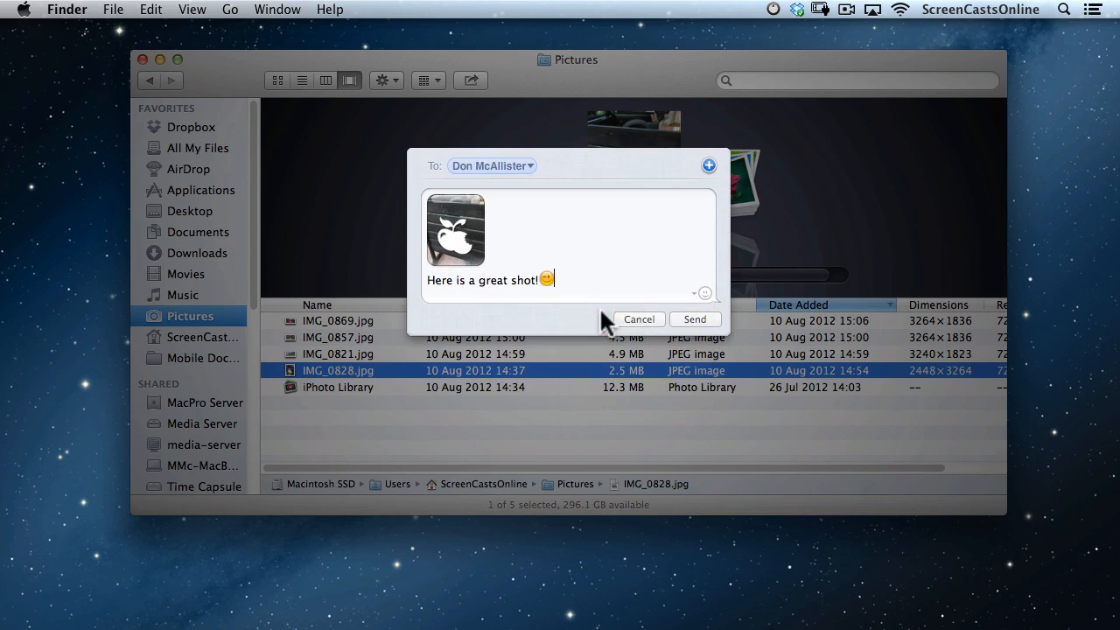
click(695, 319)
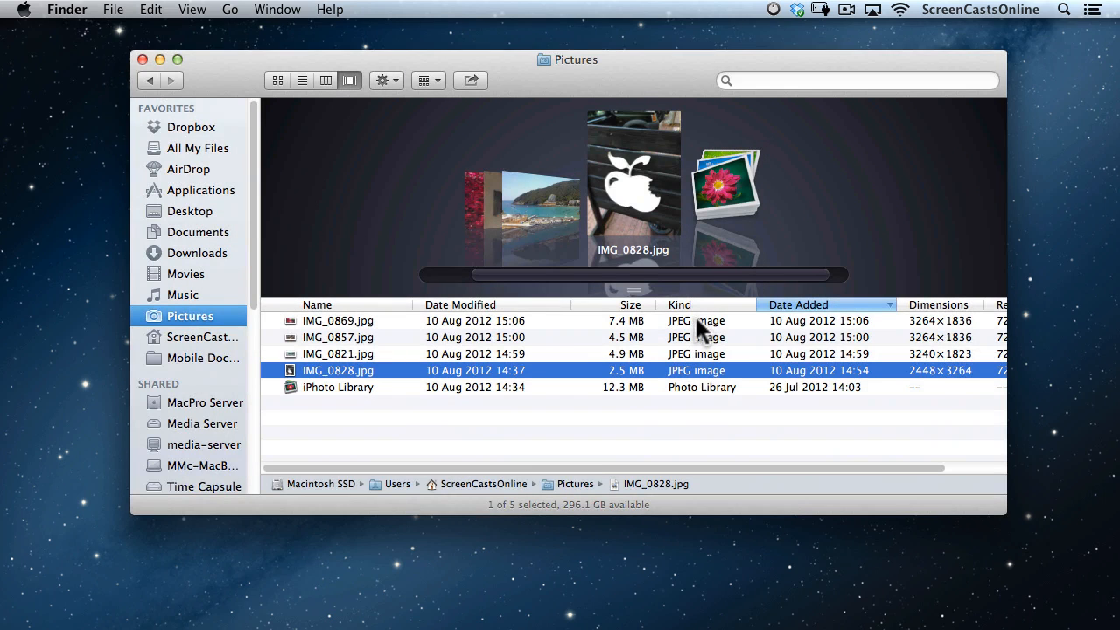
Minimize the Pictures Finder window and switch back to Messages.
click(159, 57)
key(super+Tab)
key(super+Tab)
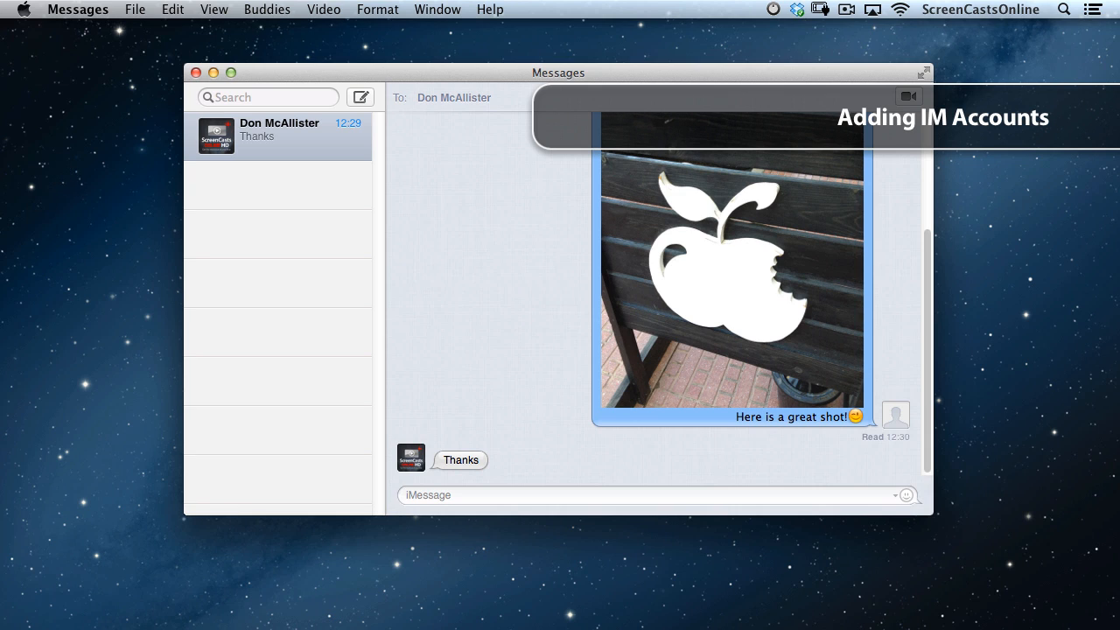
Open Messages Preferences on Accounts, enabling then disabling Bonjour instant messaging.
click(136, 9)
mouse_move(77, 10)
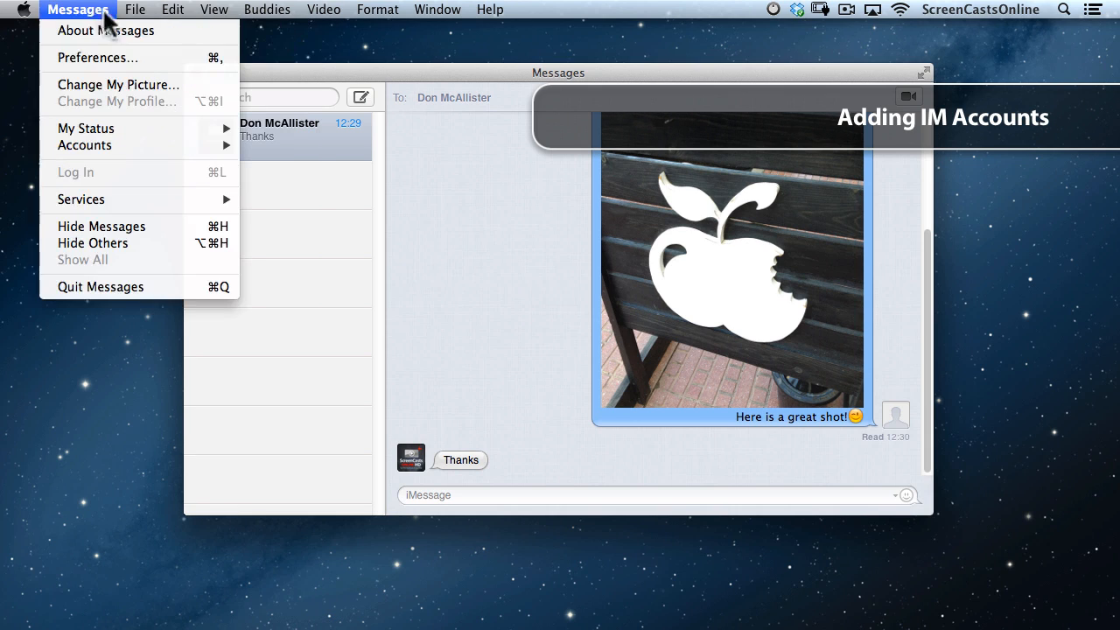
click(87, 53)
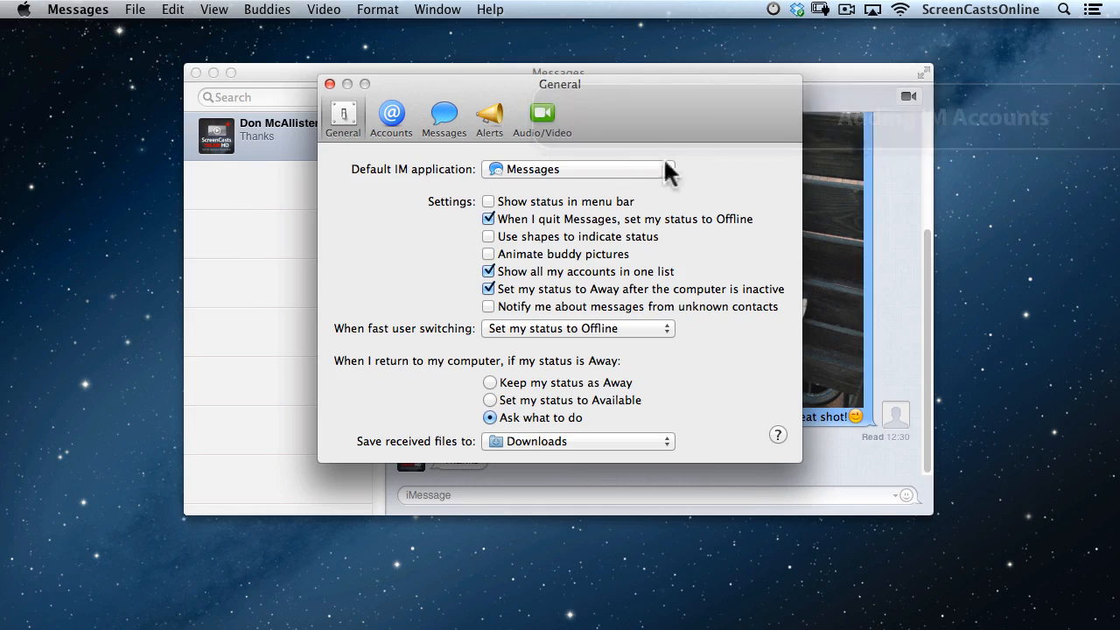
click(392, 118)
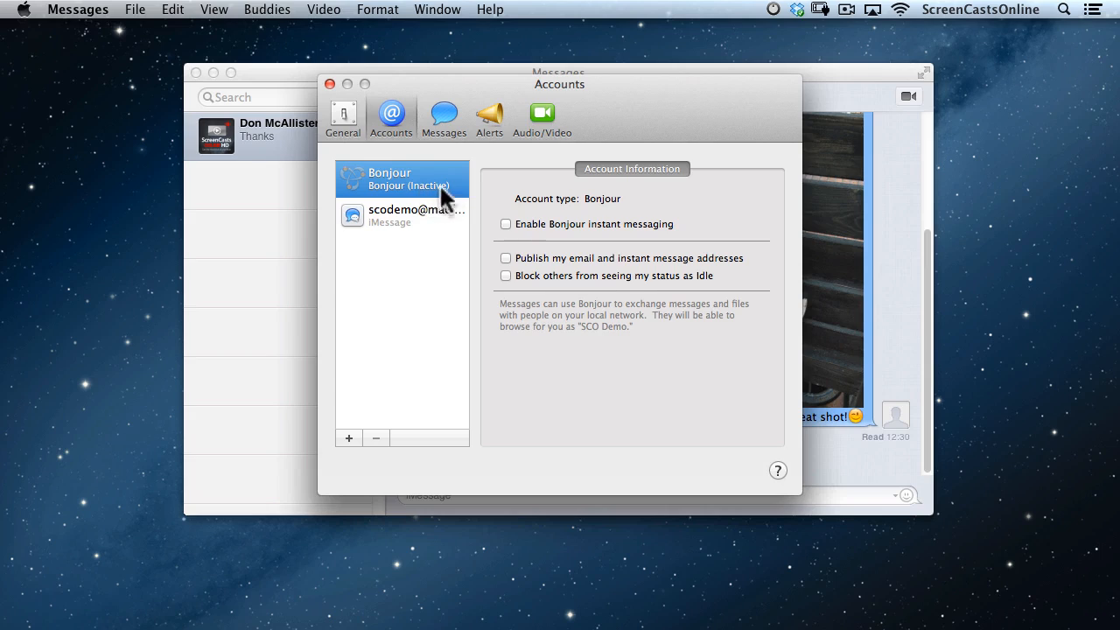
click(505, 225)
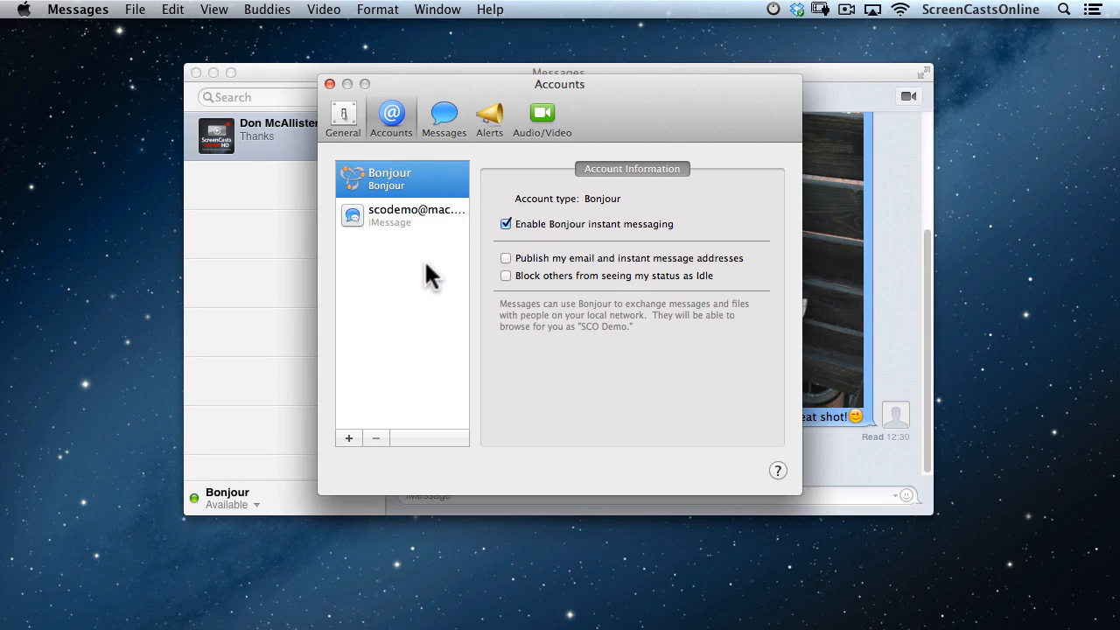
click(505, 221)
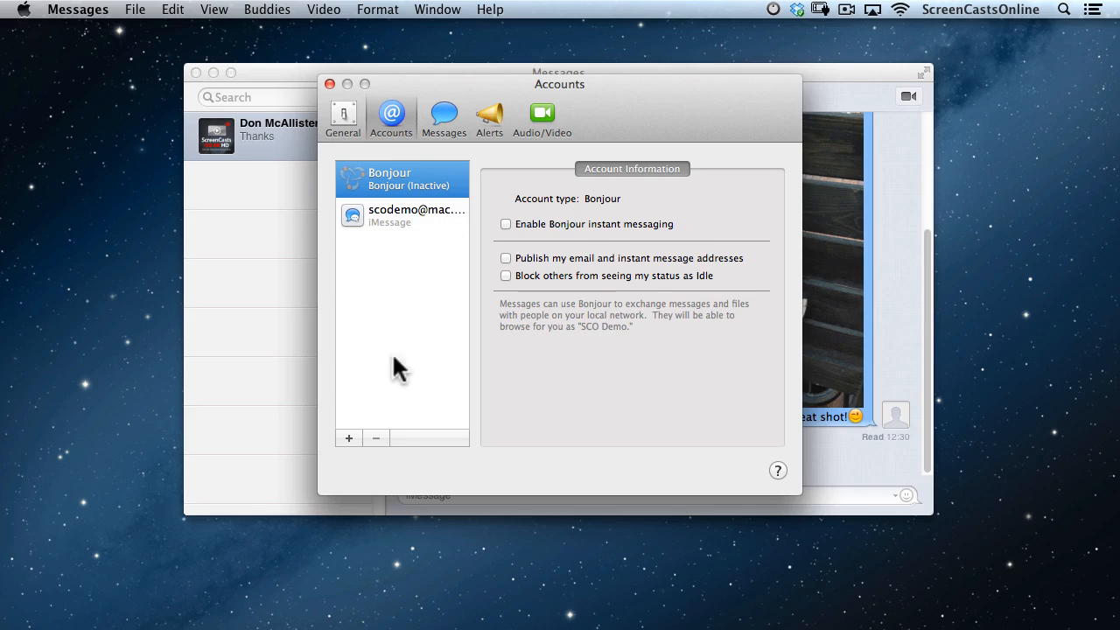
Add a Google Talk account using its Gmail address and the account password.
click(347, 438)
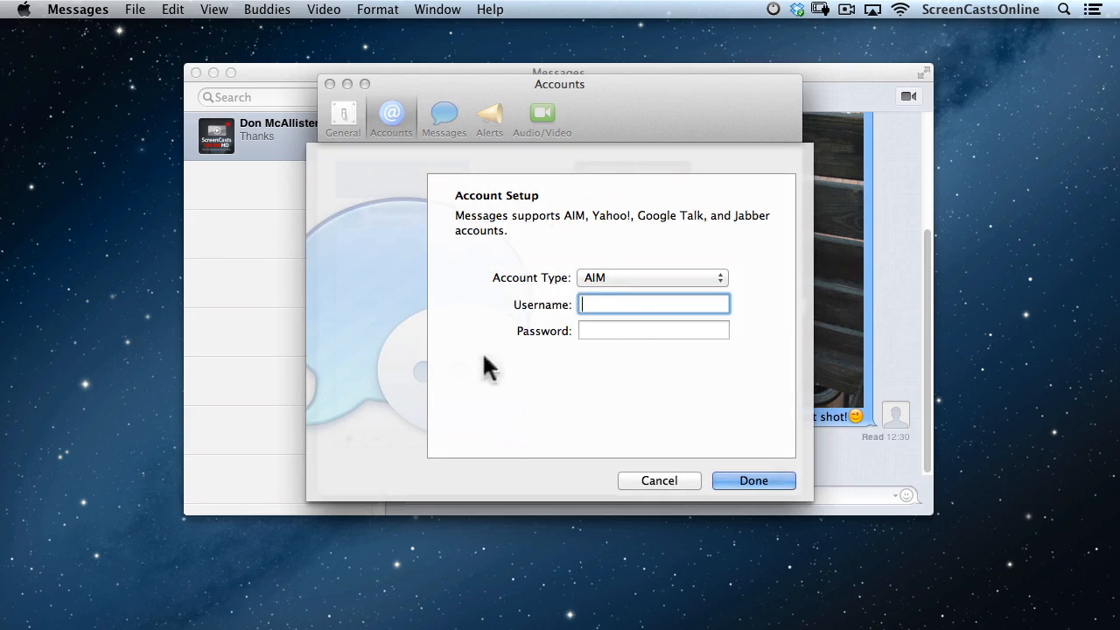
click(625, 278)
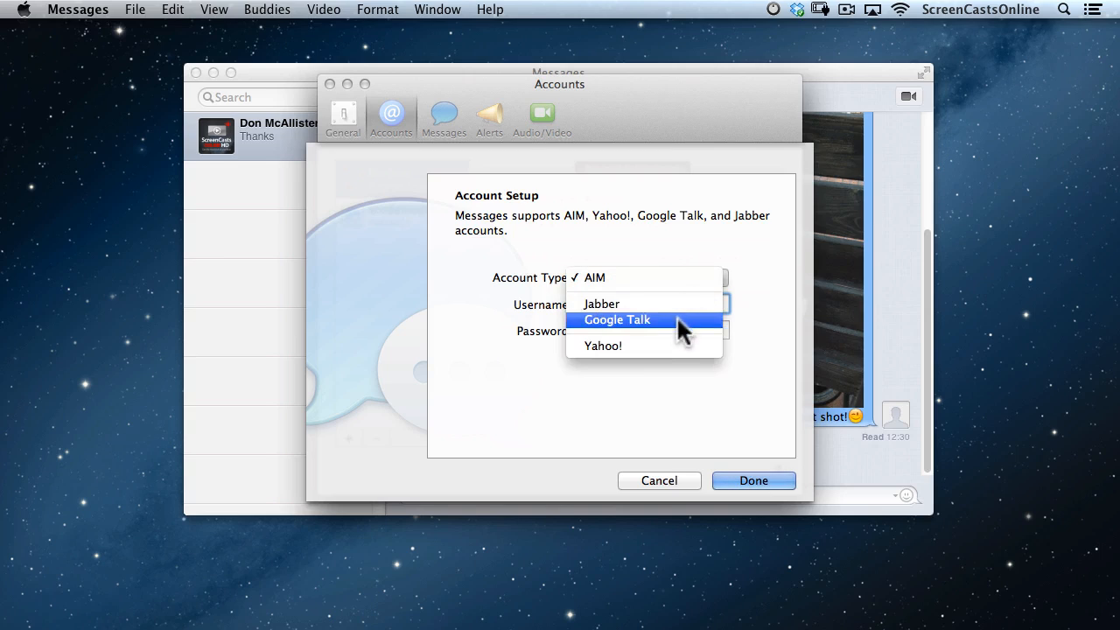
click(678, 319)
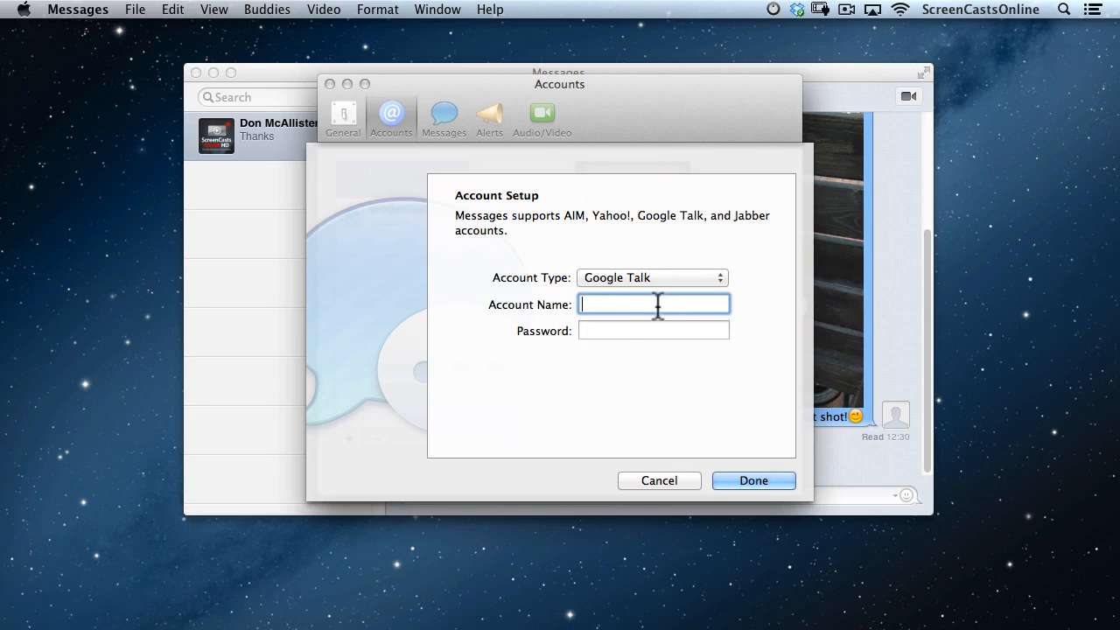
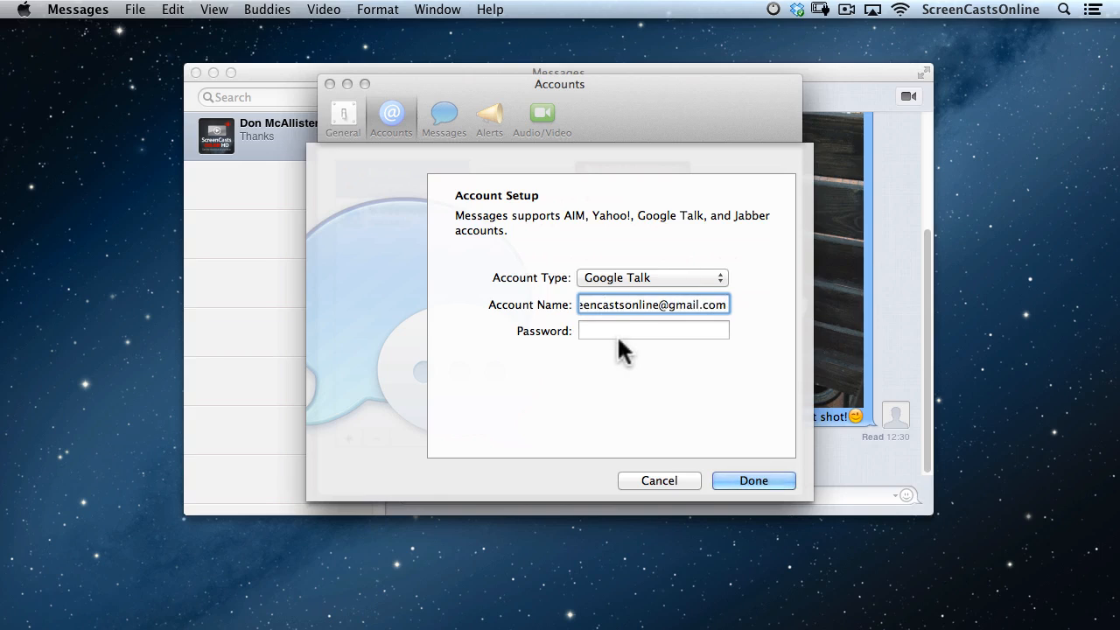
click(618, 334)
text(••••••••••)
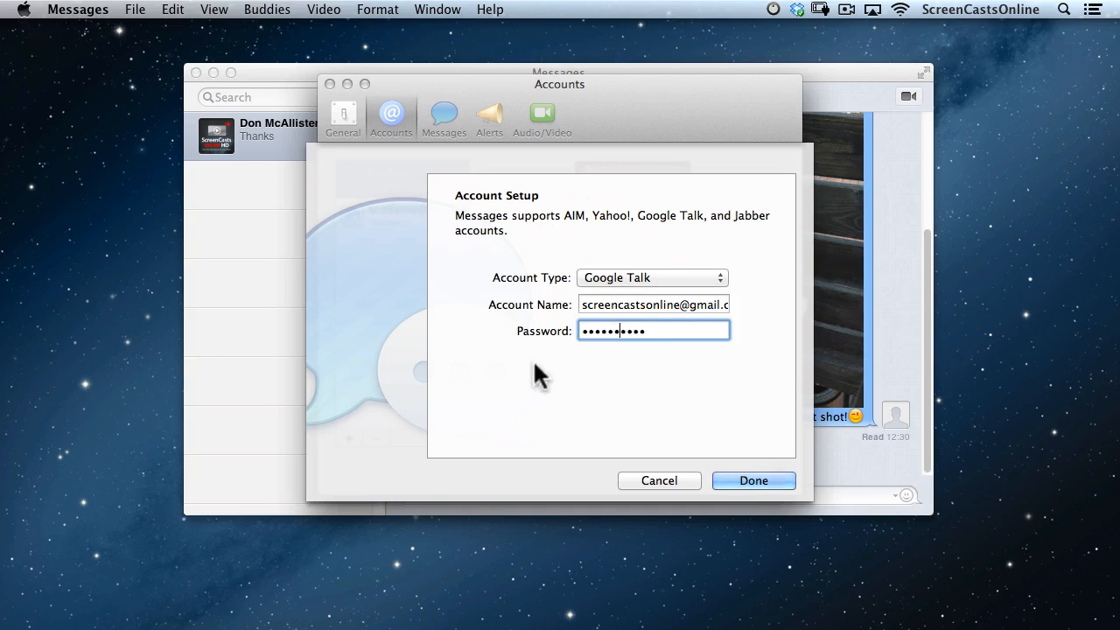
click(754, 480)
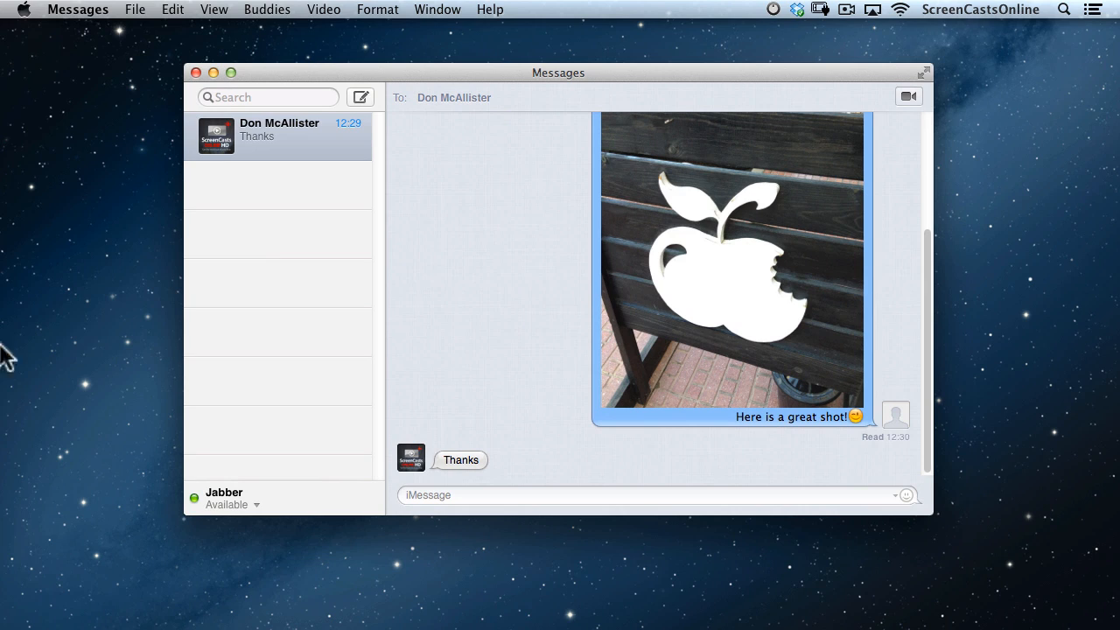
Keep the Jabber status Available and start a new blank message.
click(252, 506)
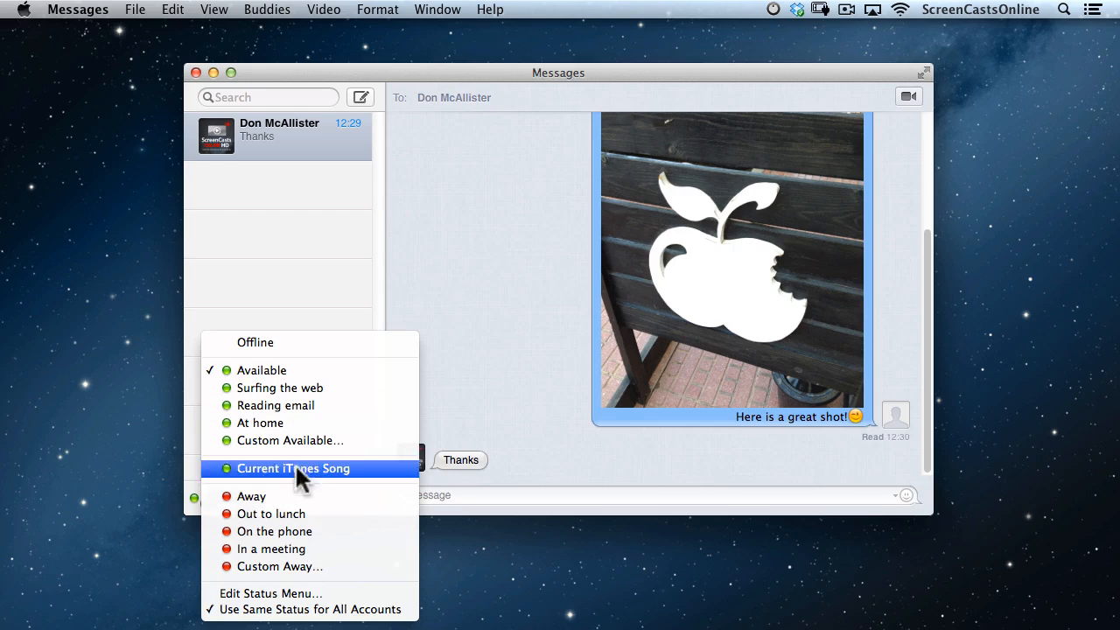
click(268, 367)
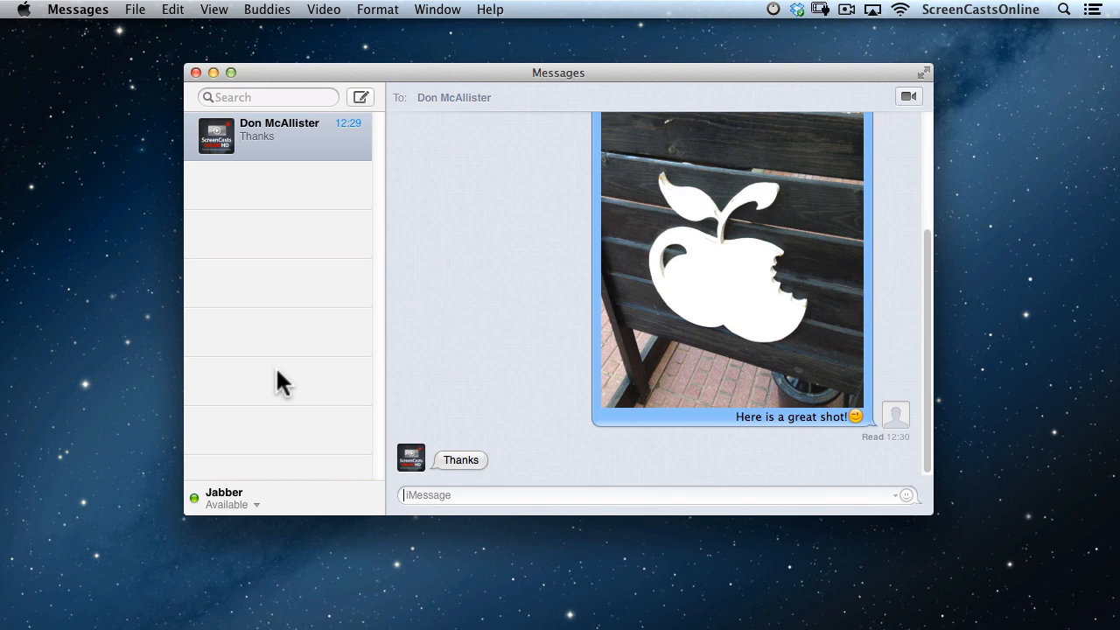
click(359, 98)
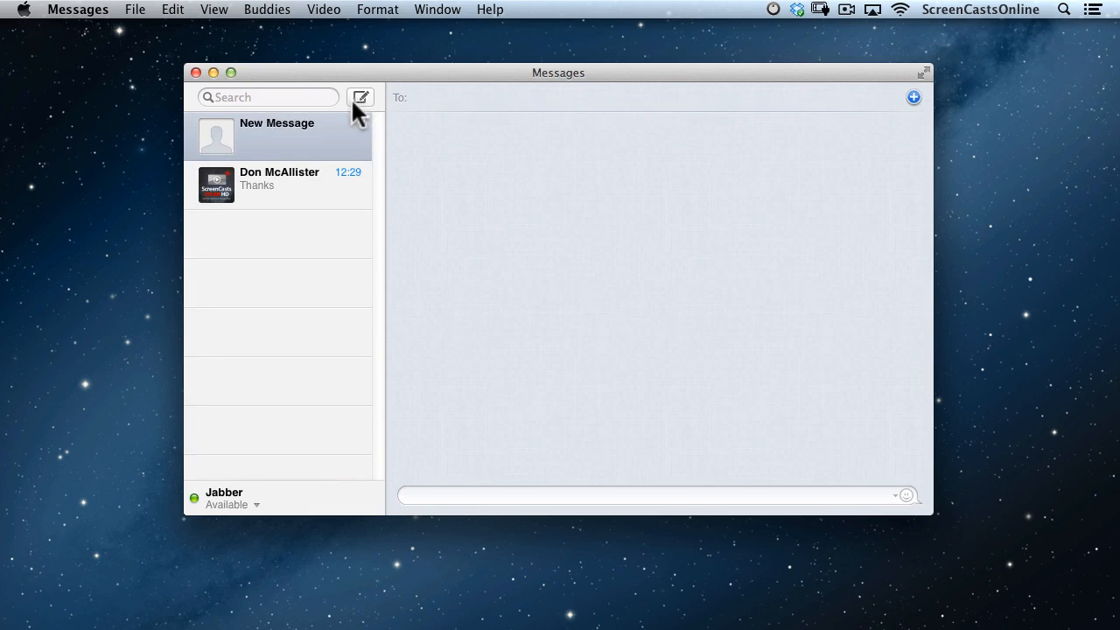
Address the new message to an online buddy picked from the Buddies list.
click(914, 97)
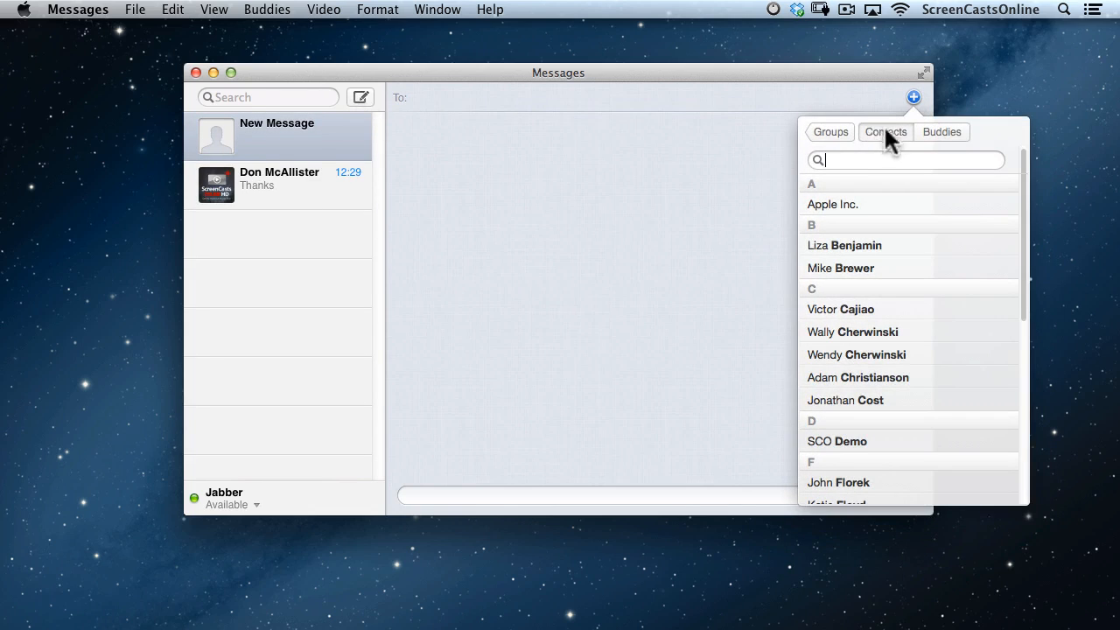
click(938, 132)
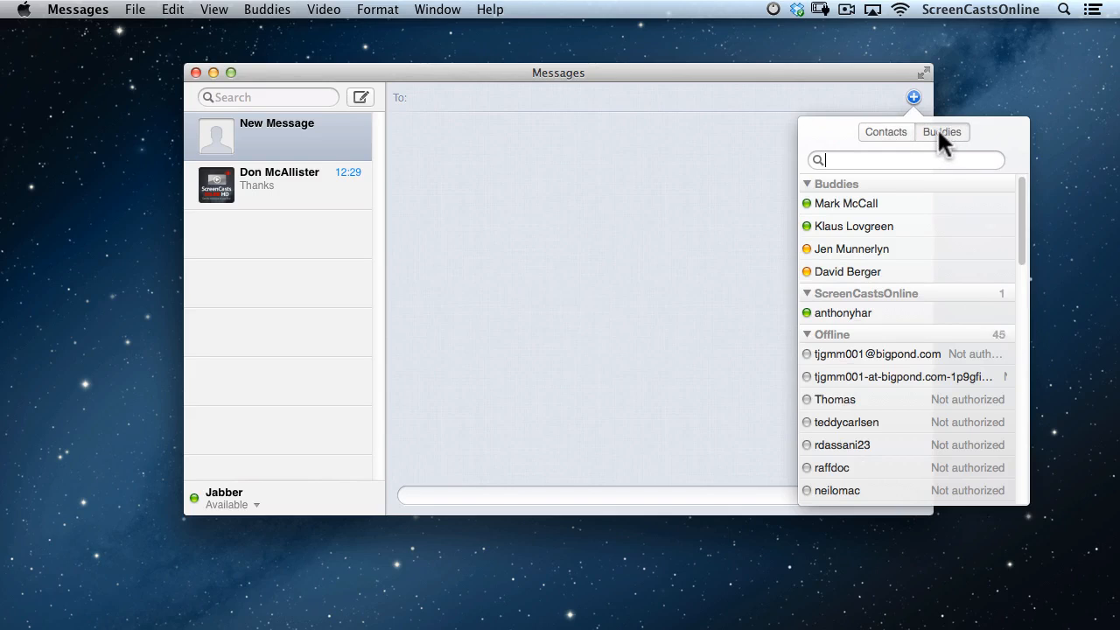
drag(1029, 217, 1055, 175)
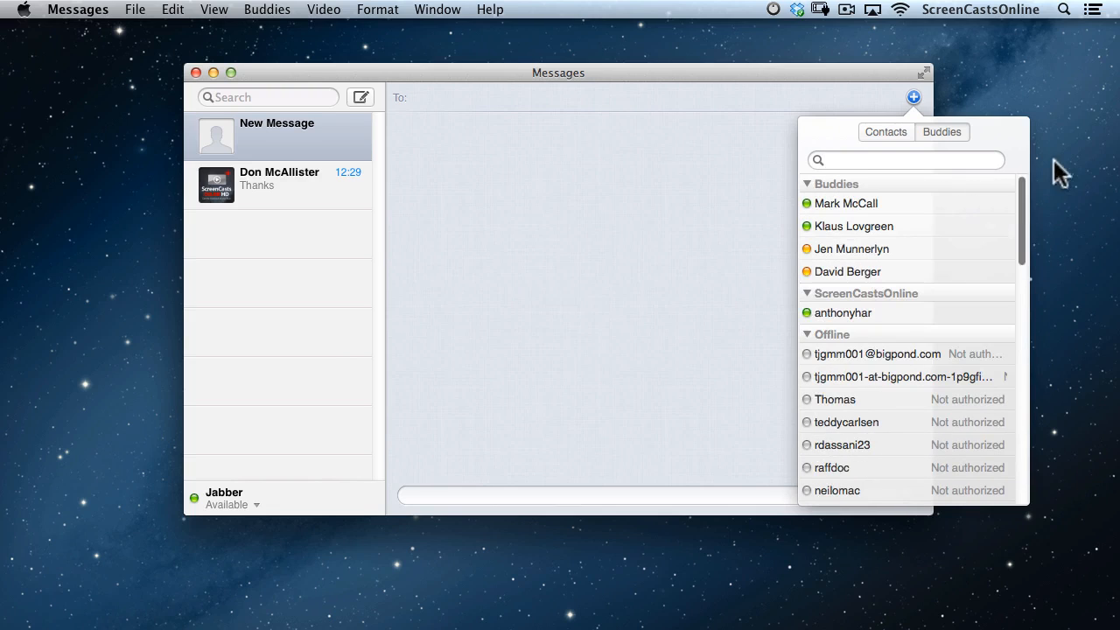
click(876, 226)
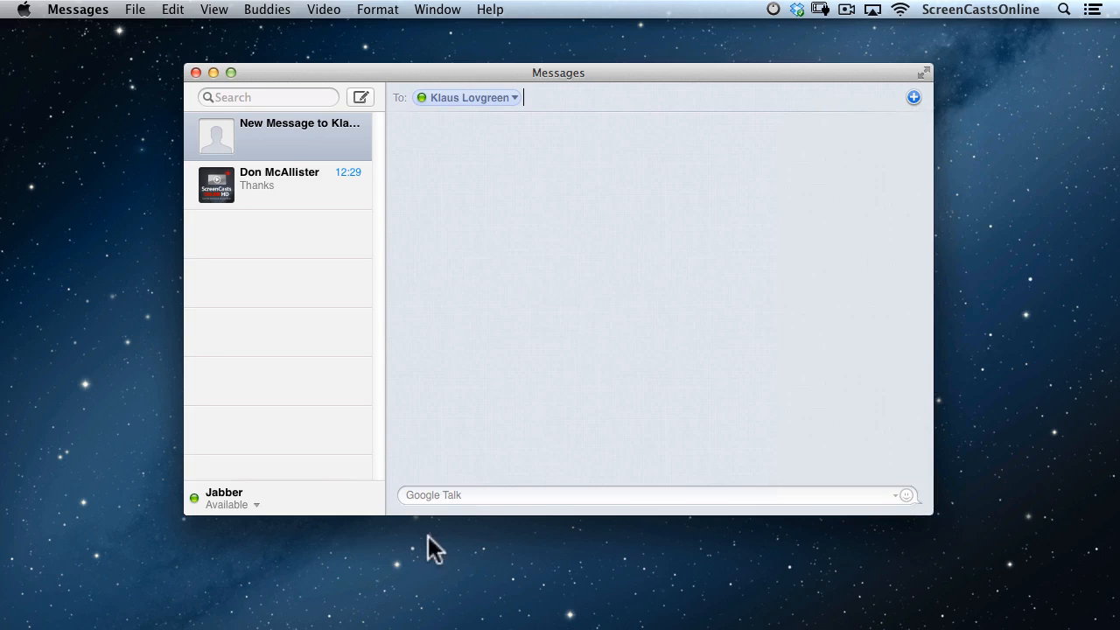
Send the buddy a greeting and ask 'How's things in your neck of the woods?'.
click(472, 495)
text(Hi Klaus)
key(Return)
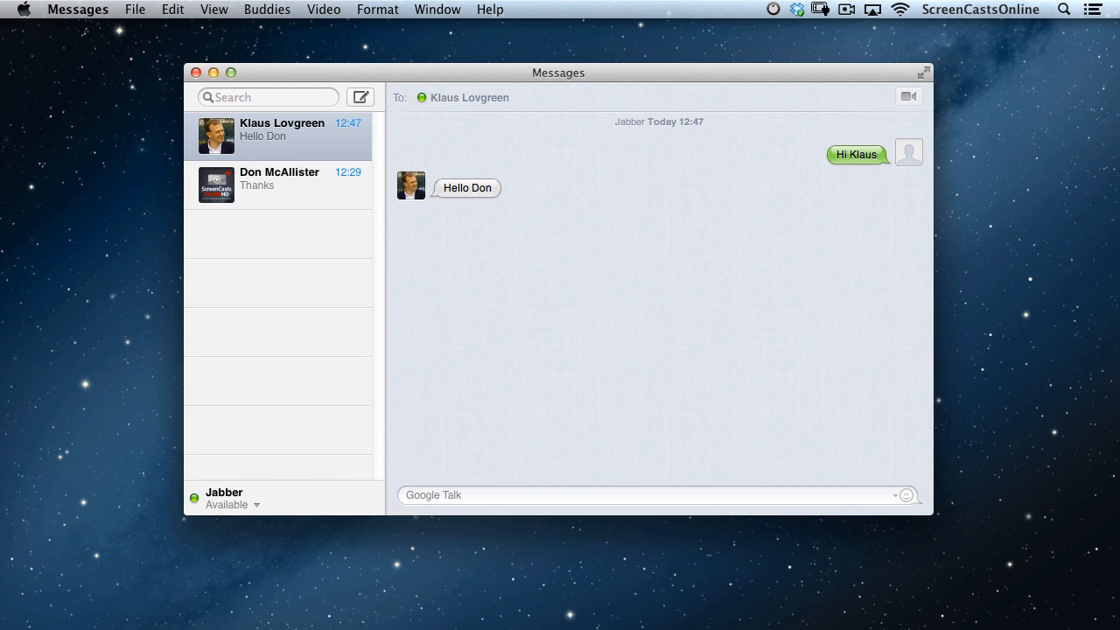
text(How's things in your neck of the woods?)
key(Return)
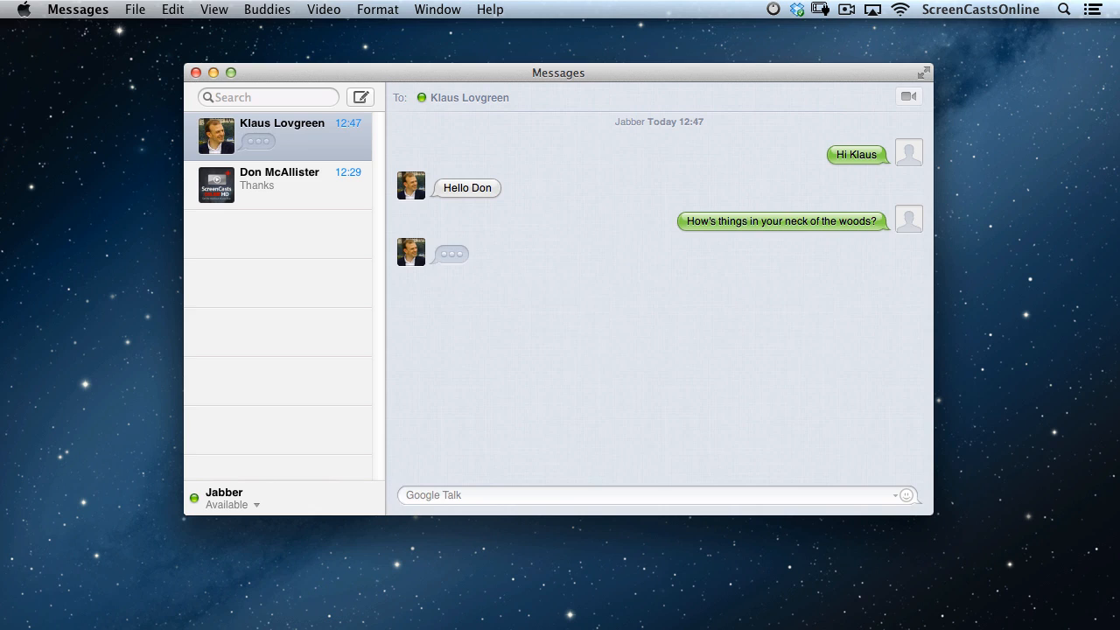
Reply 'Coolio!', sign off about recording the rest of the show, then send 'ciao'.
text(Coolio!)
key(Return)
text(Better get on with recording the rest of the s)
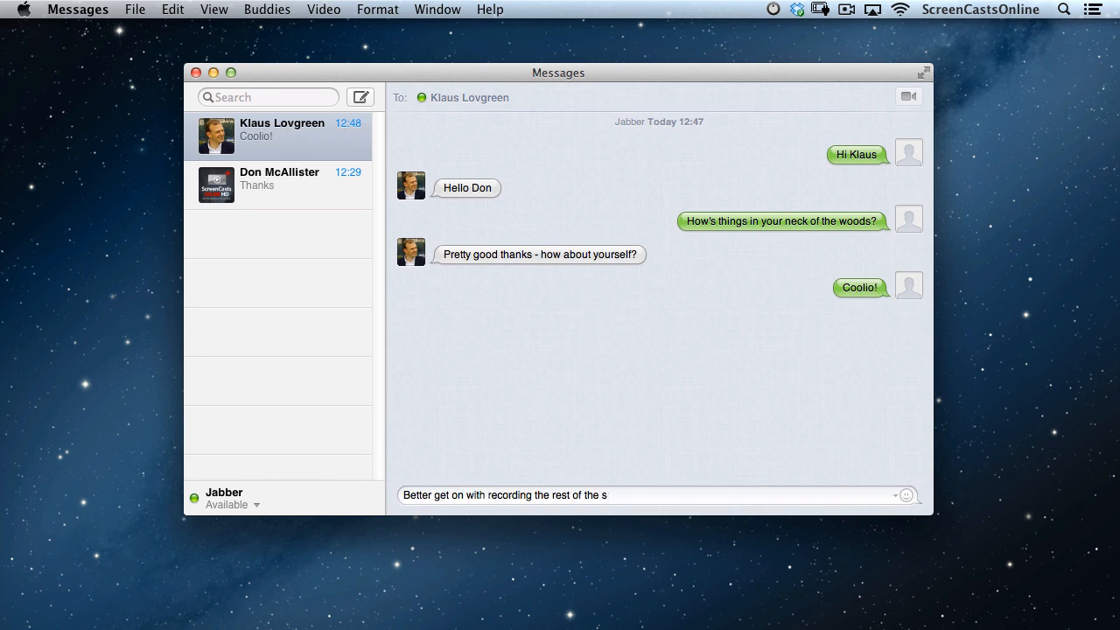
text(how - thanks!)
key(Return)
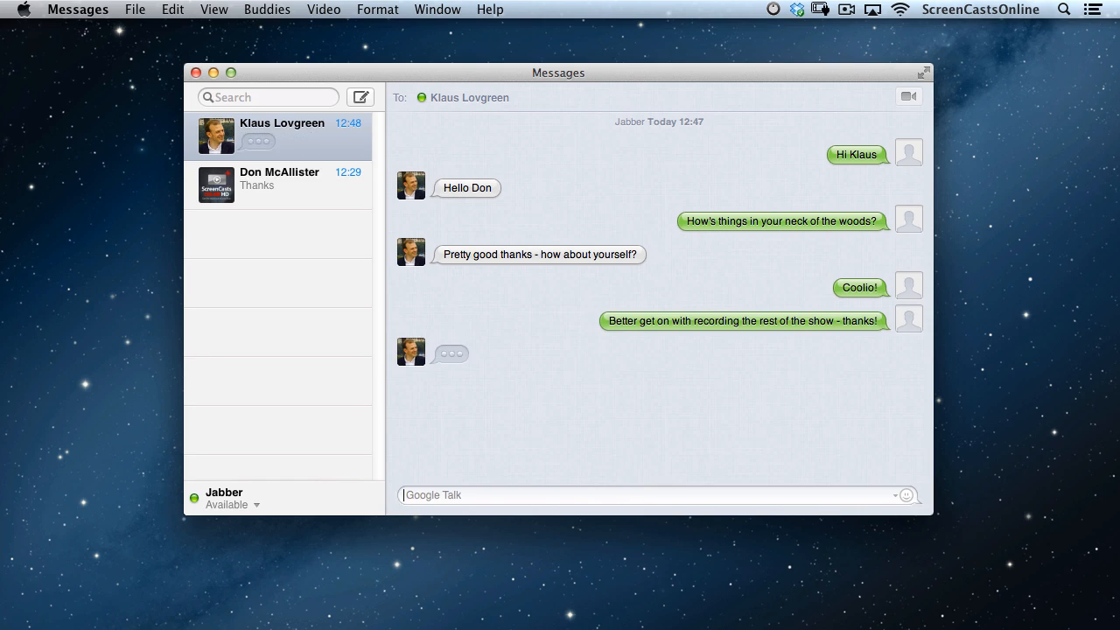
text(ciao)
key(Return)
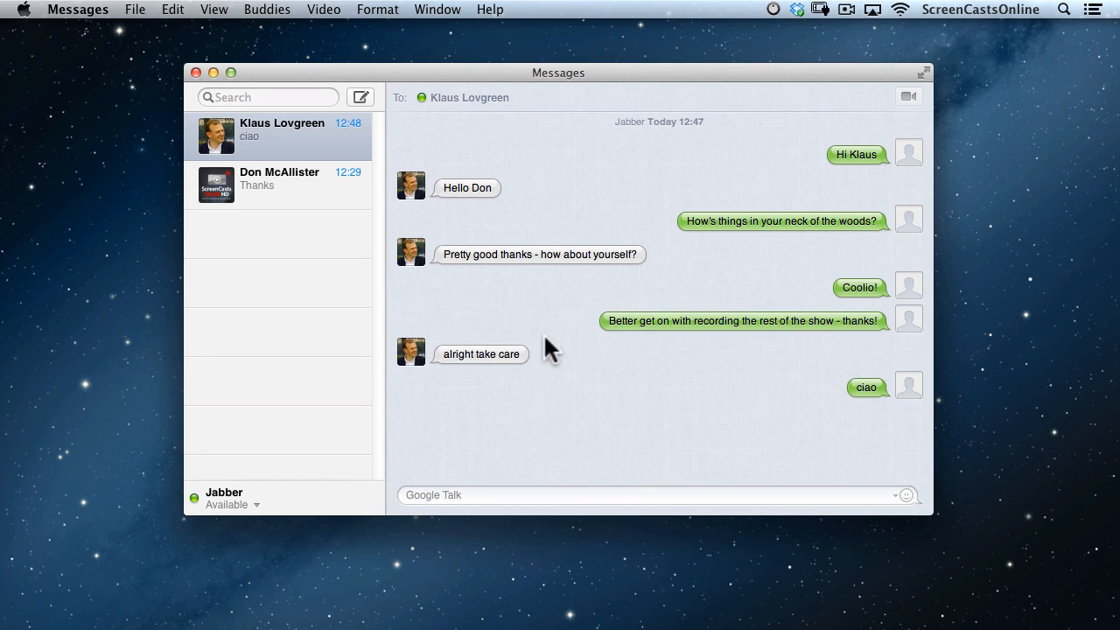
mouse_move(345, 190)
Set the chat status to Offline and delete the Google Talk conversation.
click(241, 506)
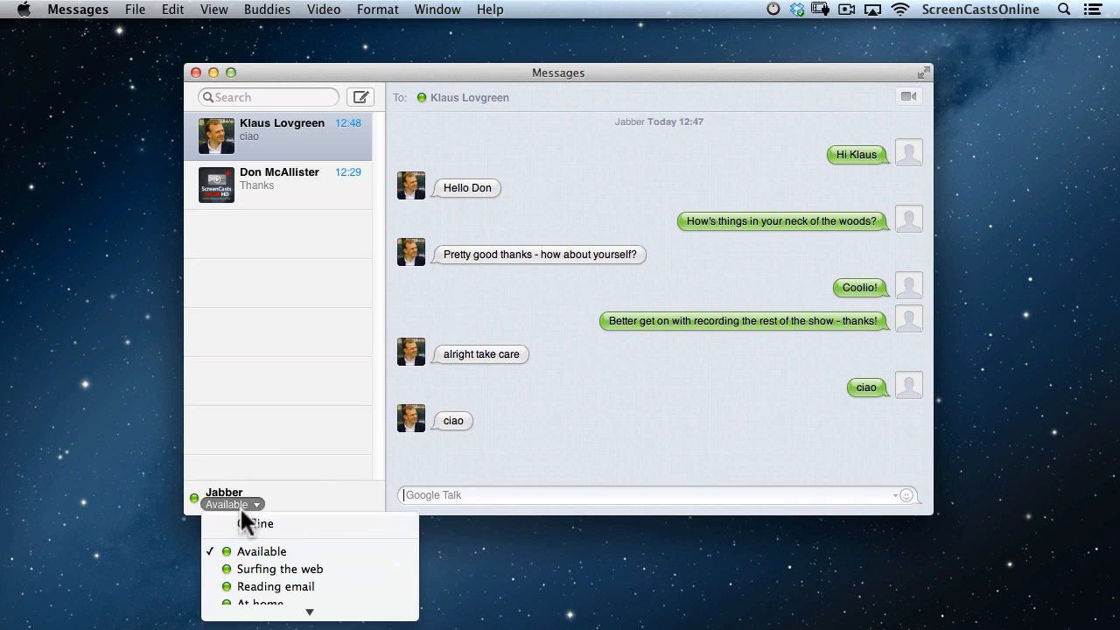
click(244, 523)
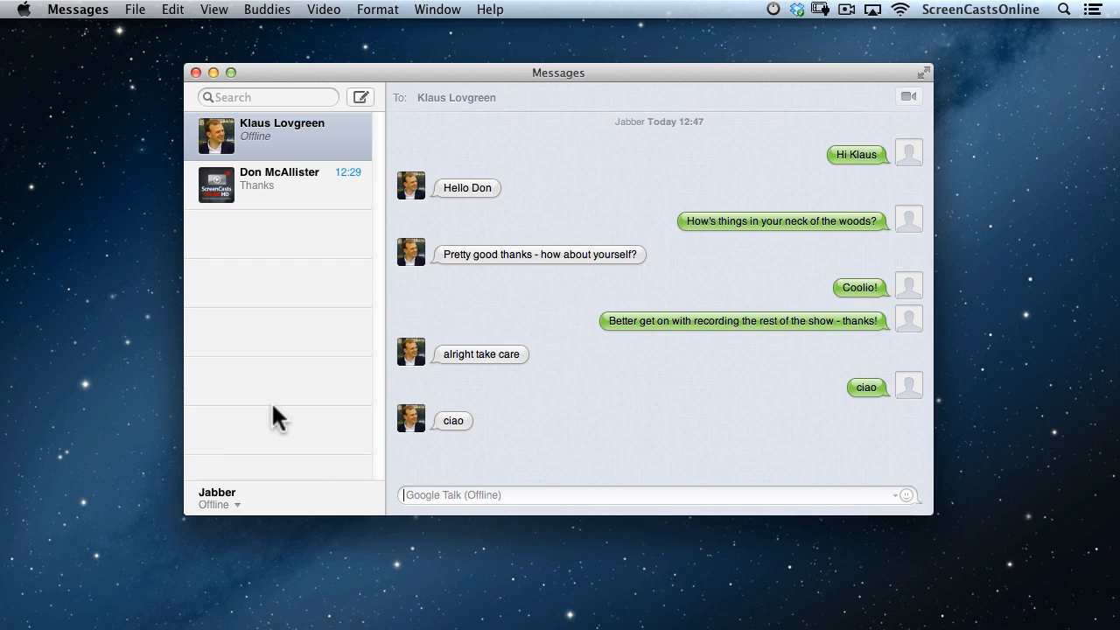
click(355, 136)
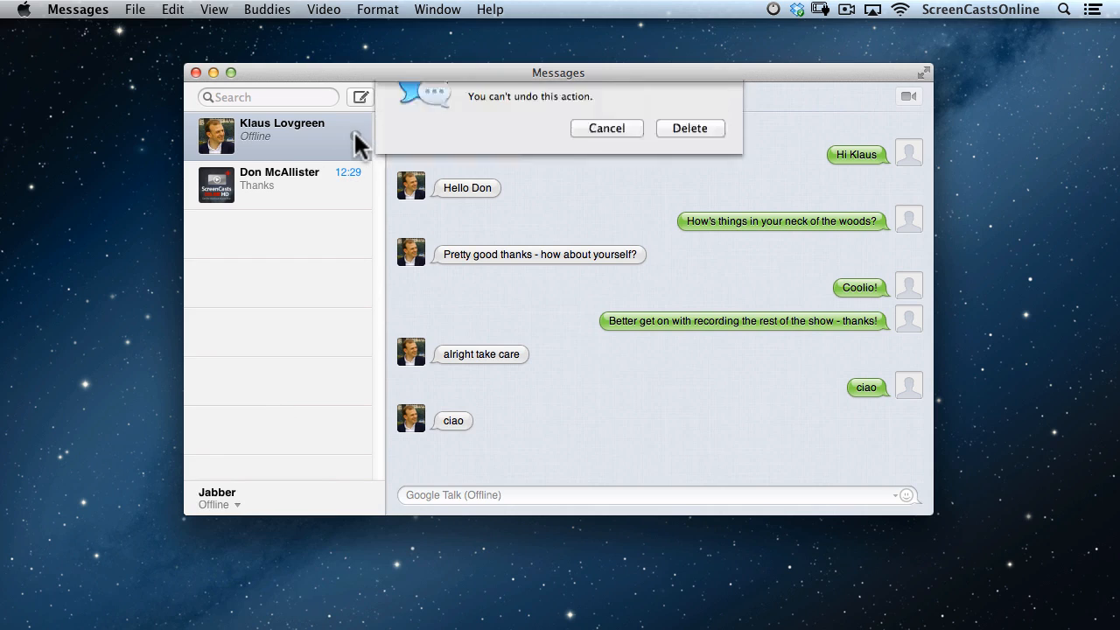
click(691, 170)
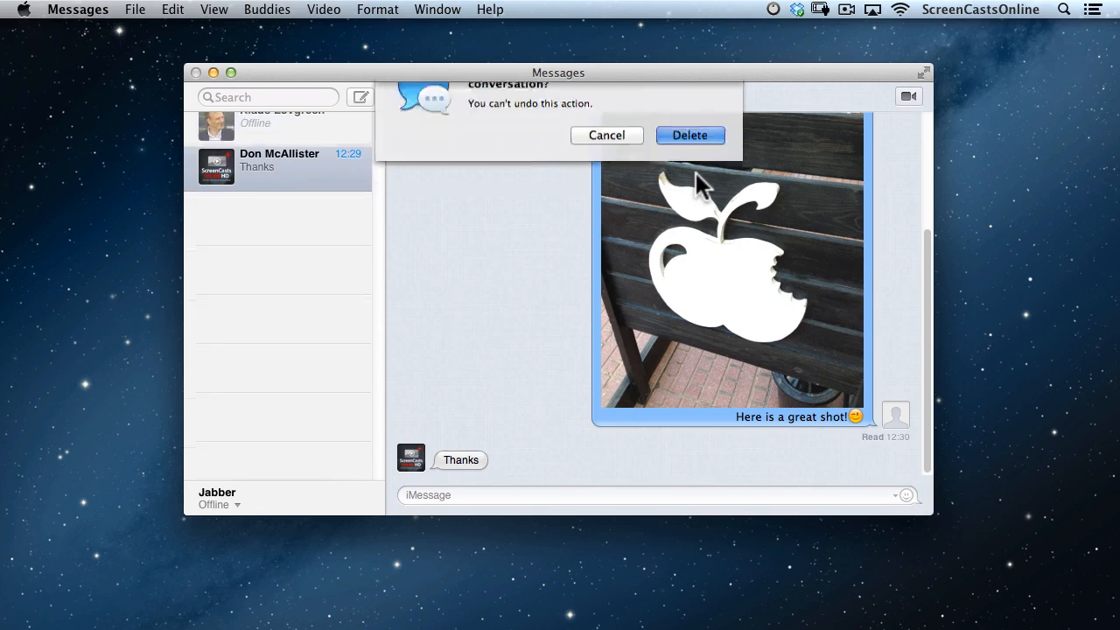
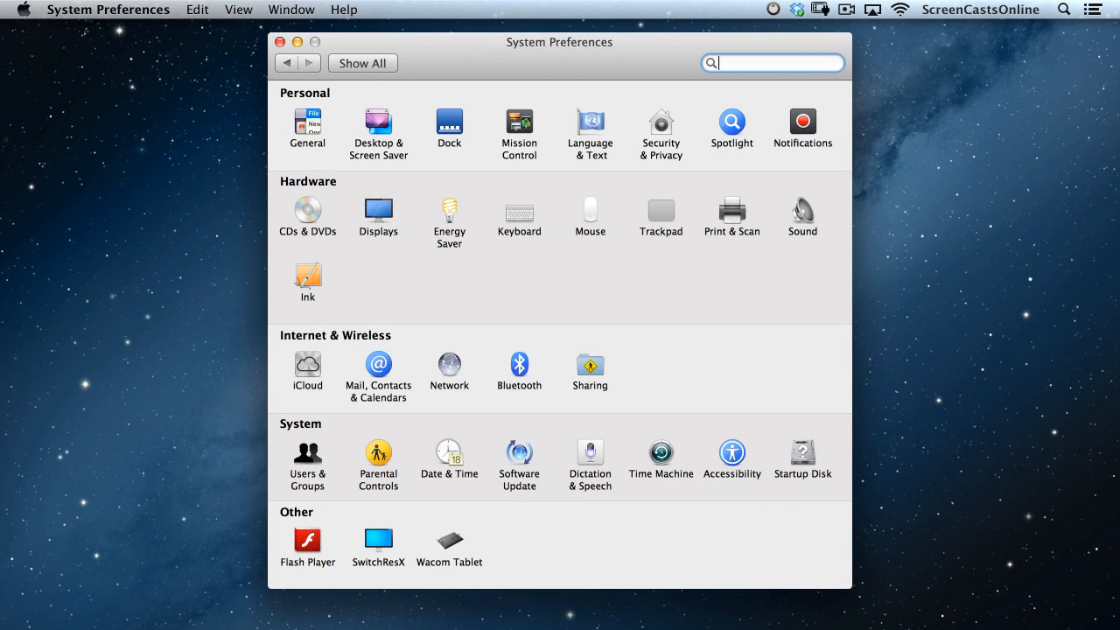
Open the Screen Saver tab of Desktop & Screen Saver preferences.
click(386, 137)
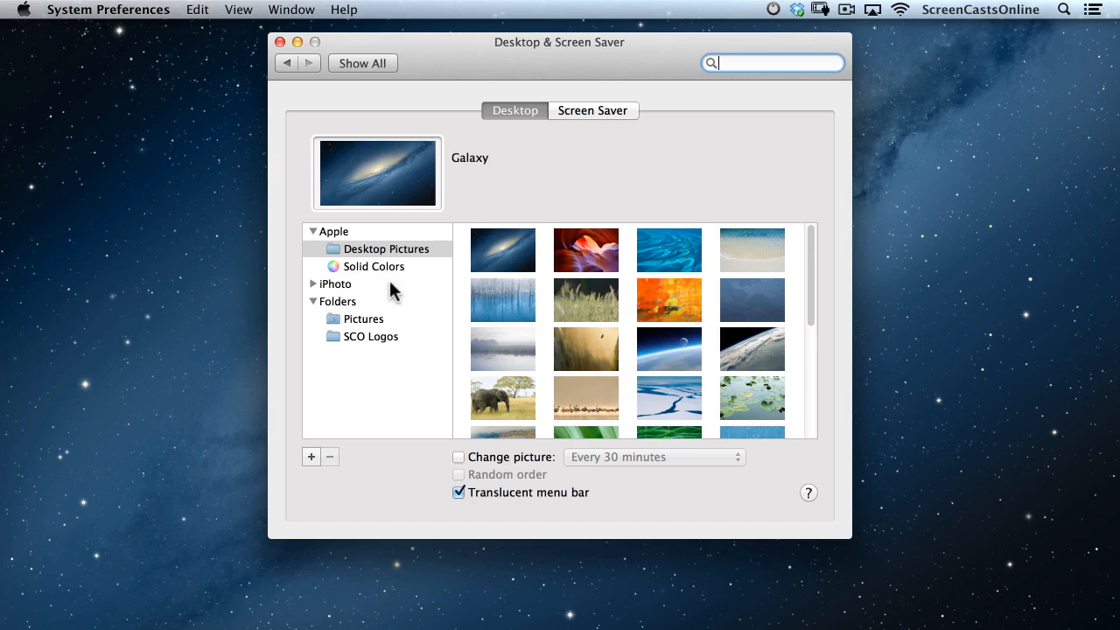
click(594, 109)
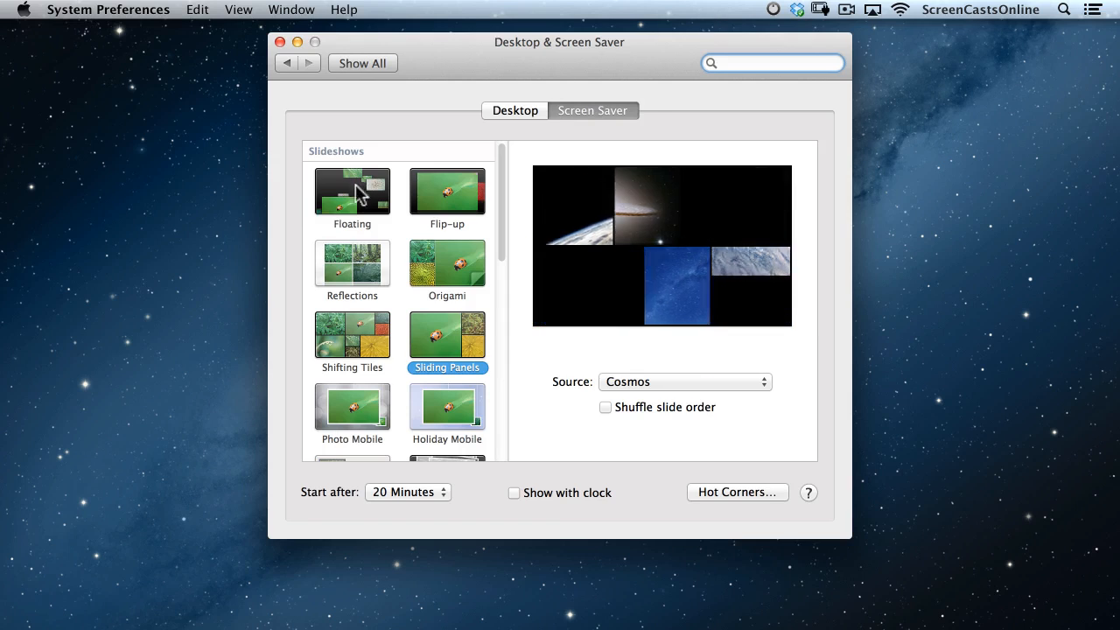
scroll(363, 226, down, 3)
scroll(363, 225, down, 10)
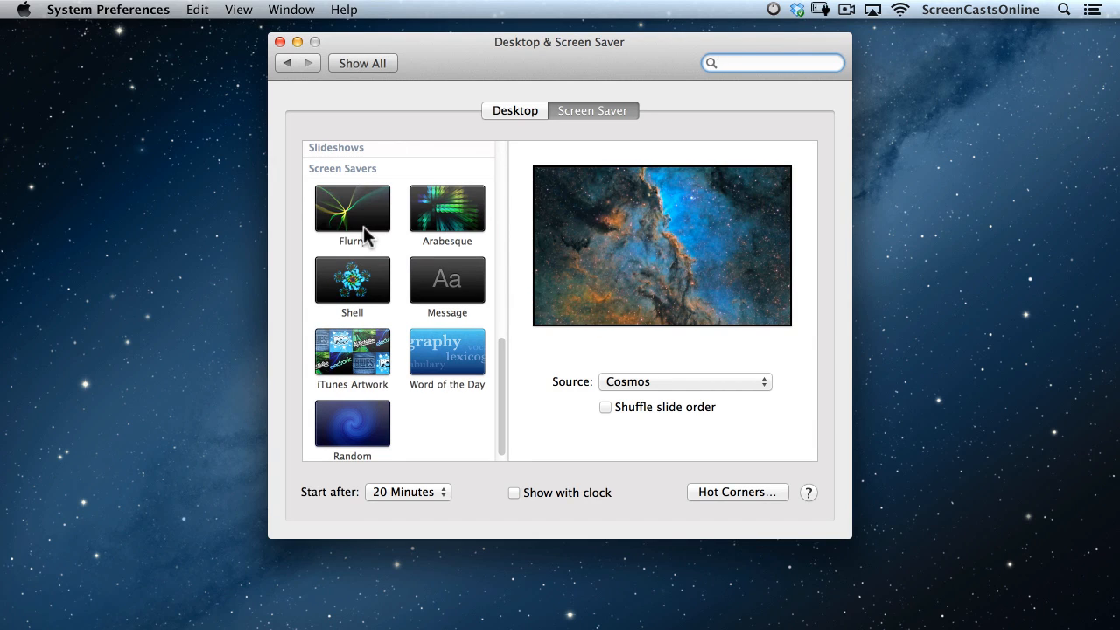
scroll(363, 226, up, 15)
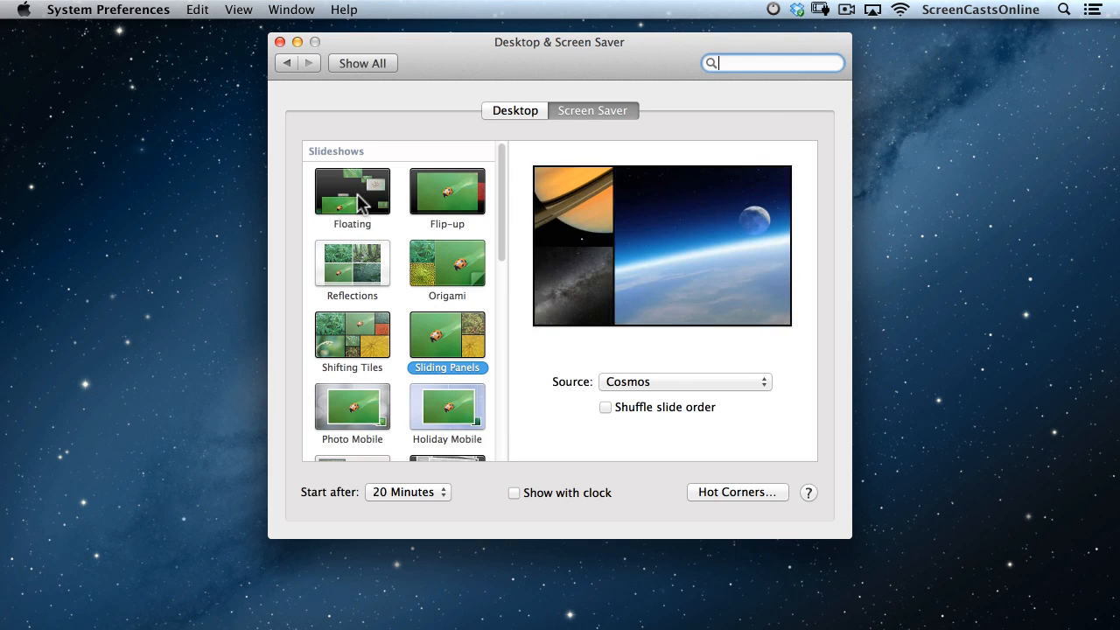
Preview Floating, Flip-up, Origami, Reflections and Shifting Tiles, then return to Sliding Panels.
click(358, 198)
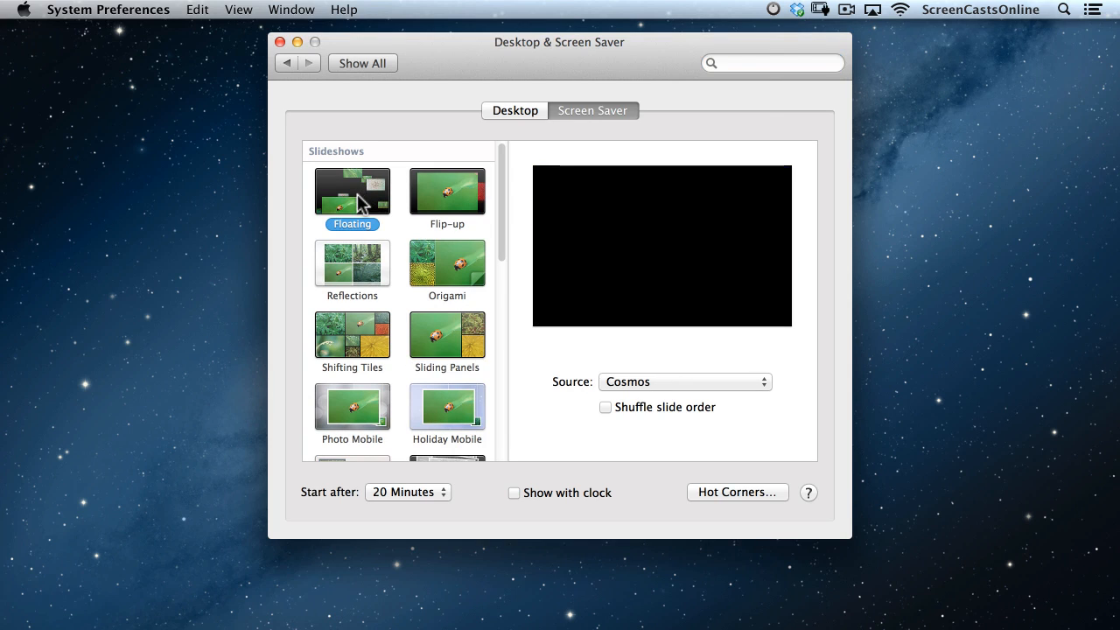
click(463, 199)
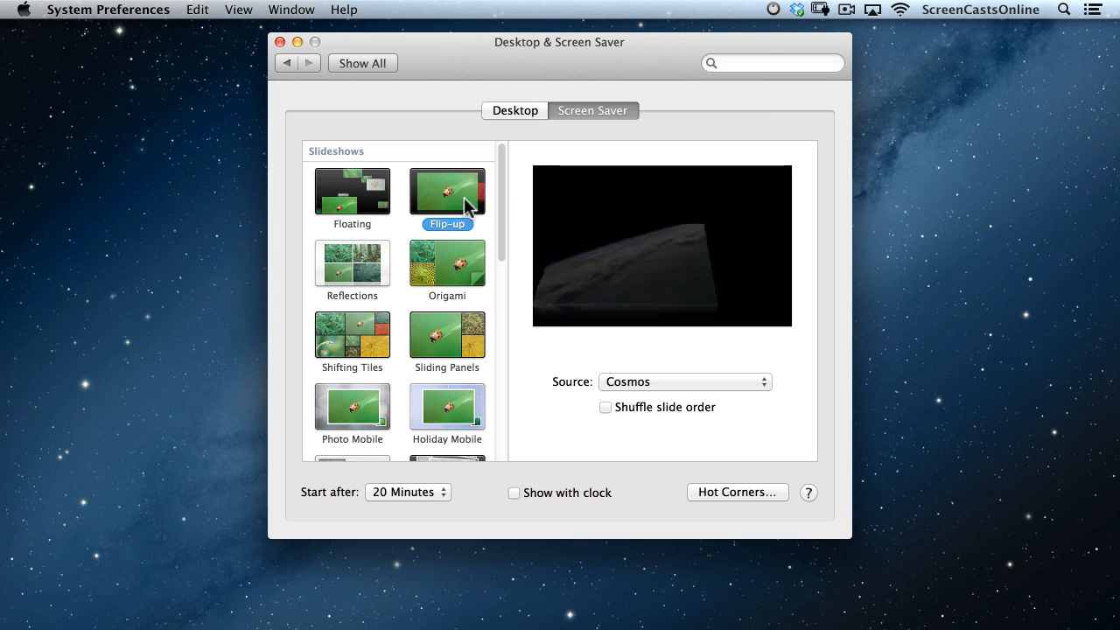
click(457, 259)
click(344, 268)
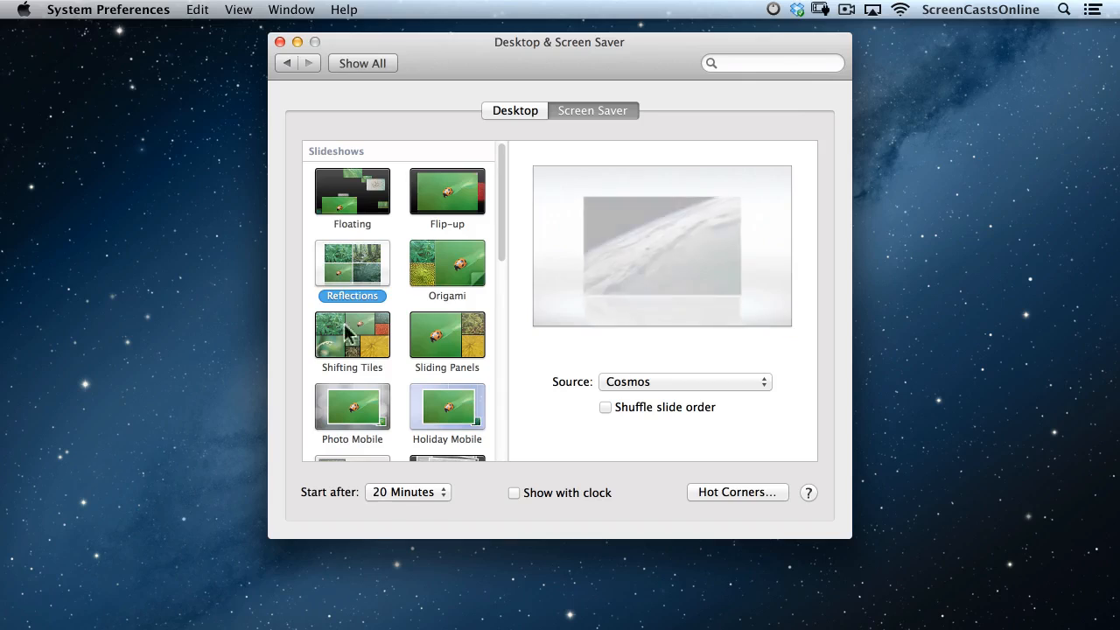
click(347, 336)
click(450, 344)
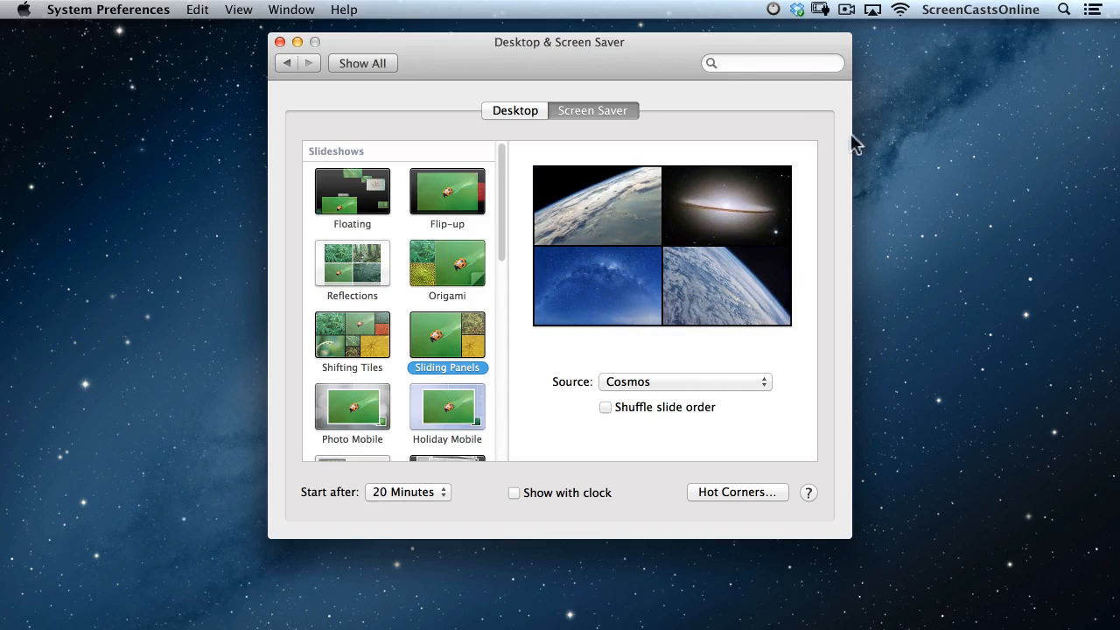
mouse_move(600, 231)
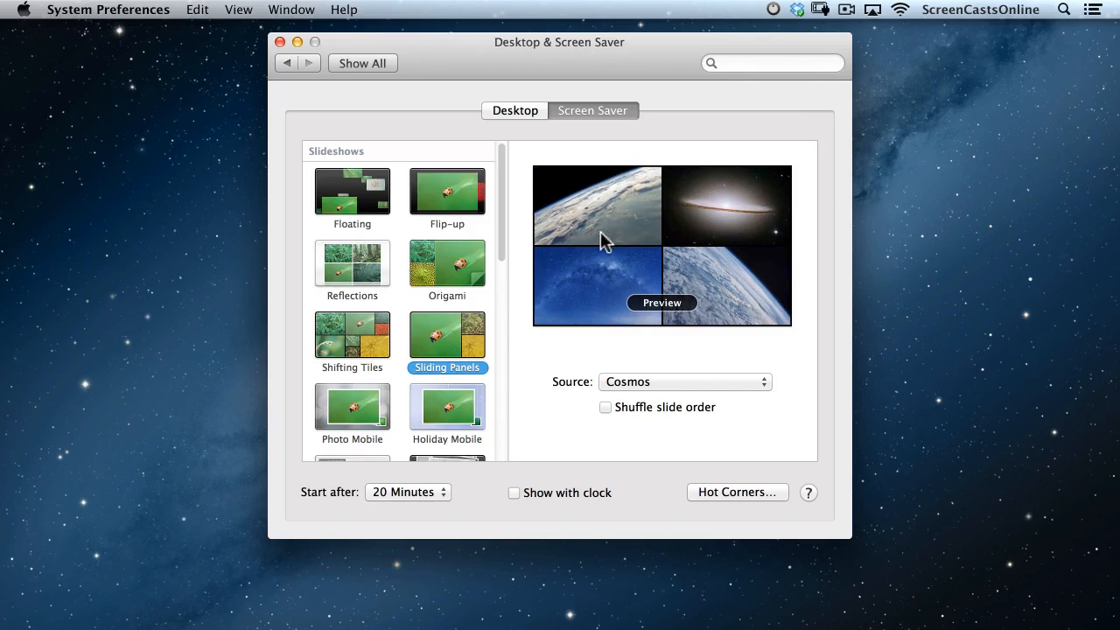
click(726, 382)
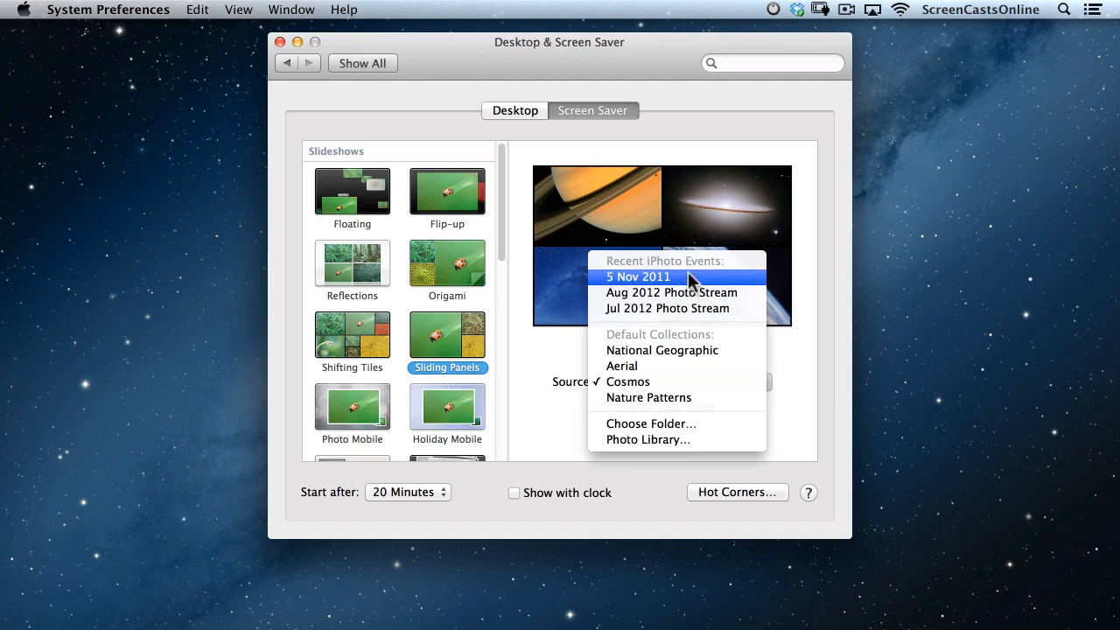
Switch the slideshow source from National Geographic to Aerial, and cancel the iPhoto Photo Library picker.
click(676, 352)
click(654, 380)
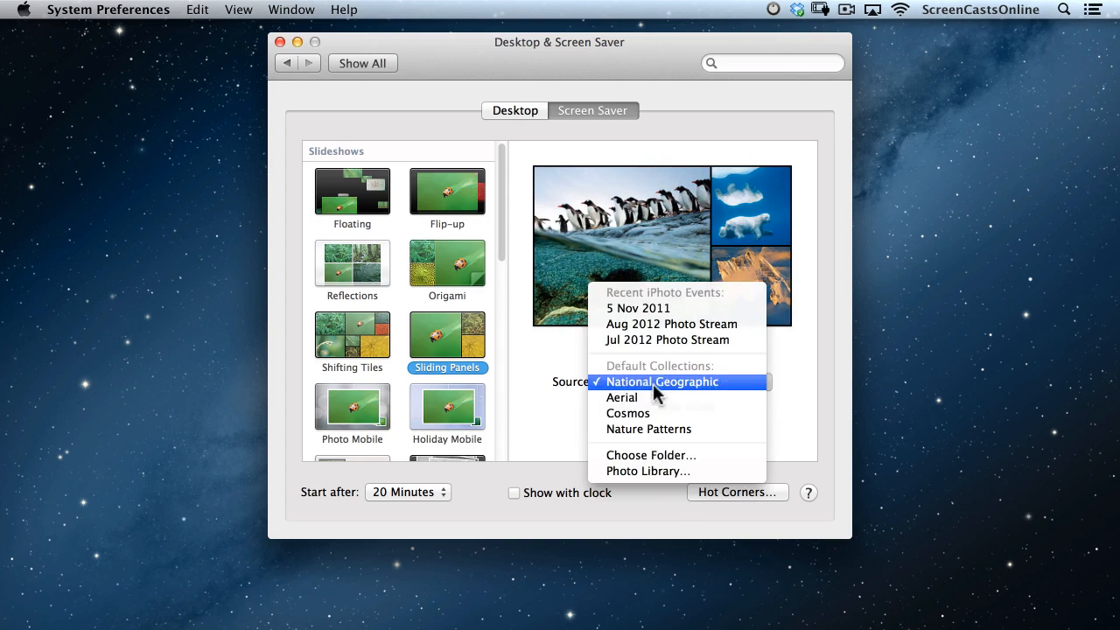
click(650, 394)
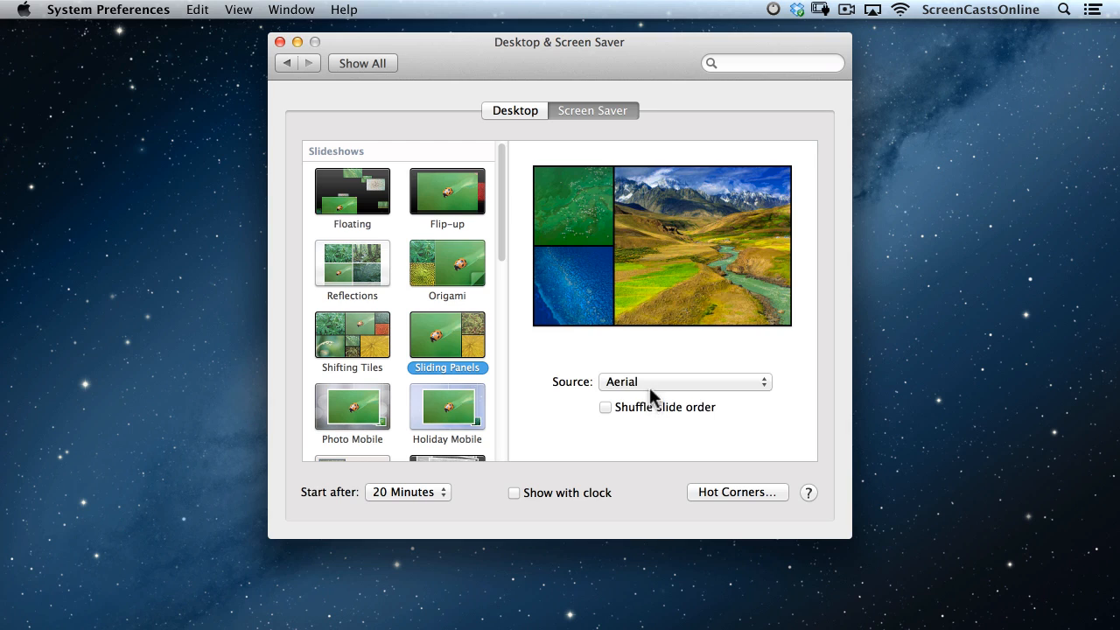
click(649, 386)
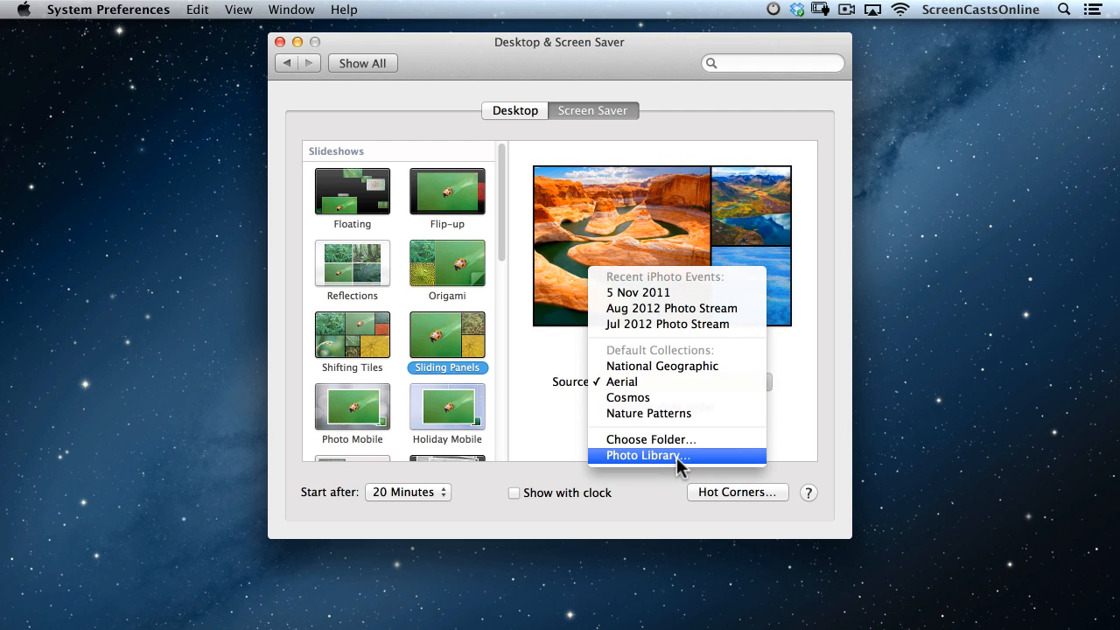
click(677, 457)
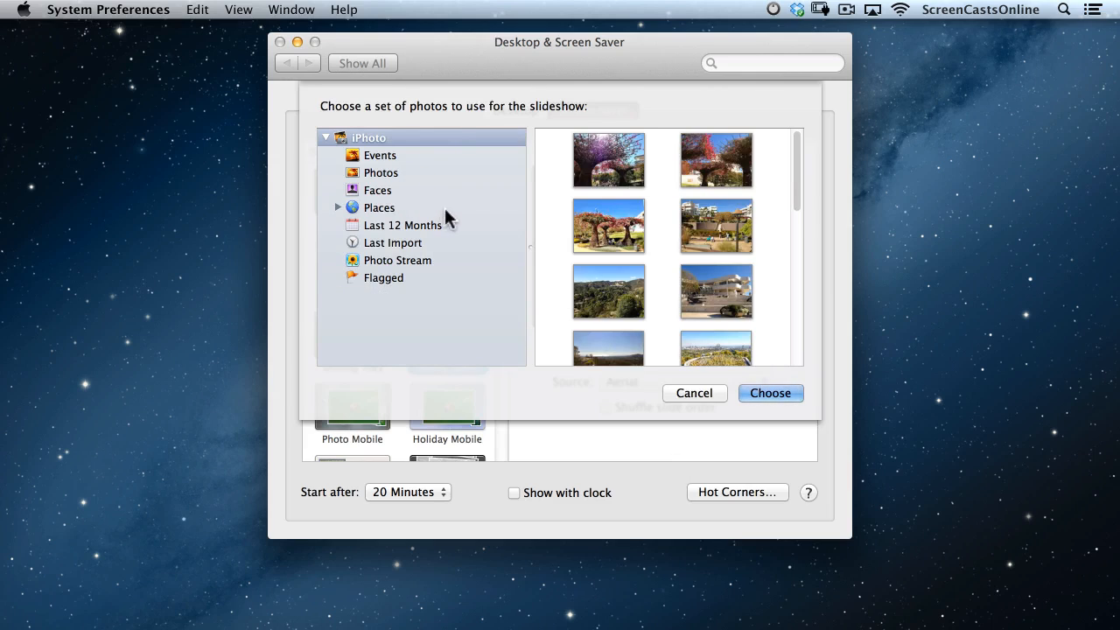
click(701, 396)
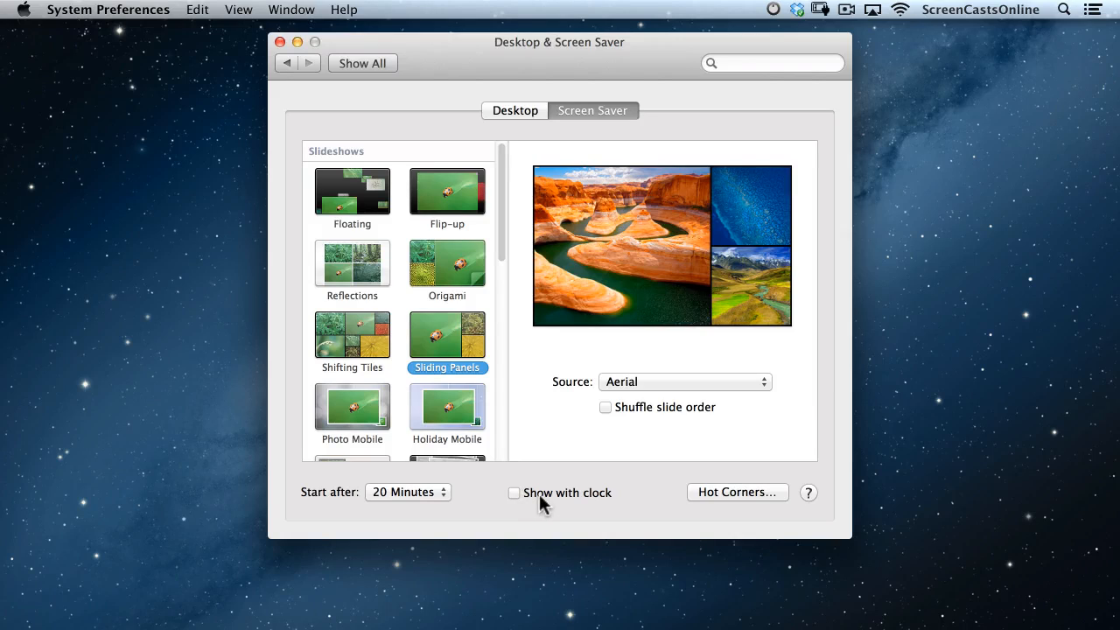
Set the bottom-right hot corner to Start Screen Saver and test it.
click(746, 491)
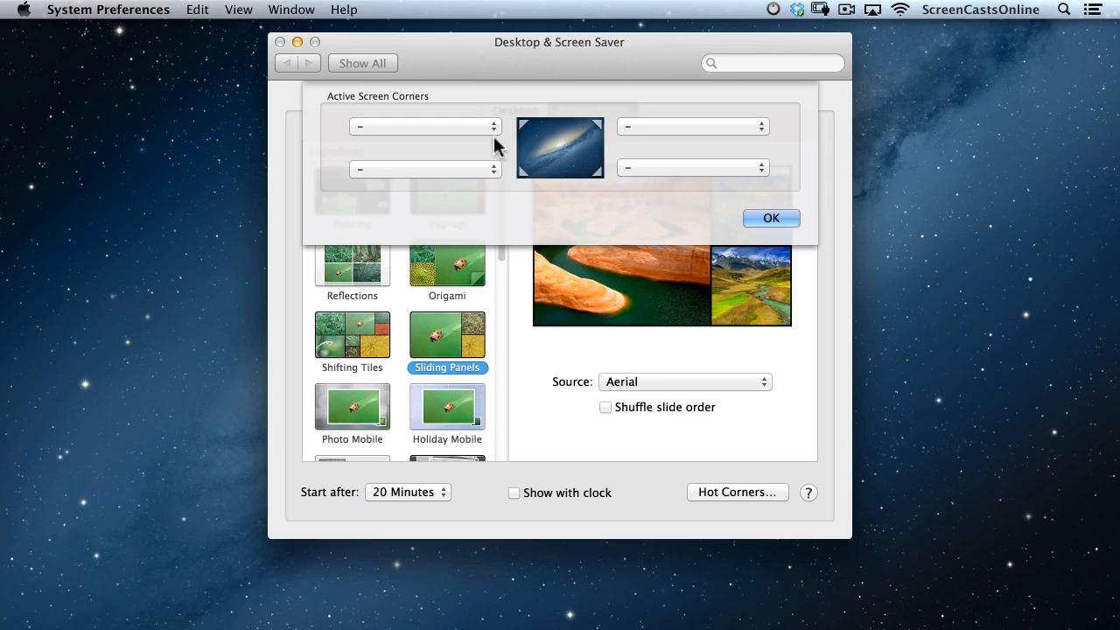
click(700, 171)
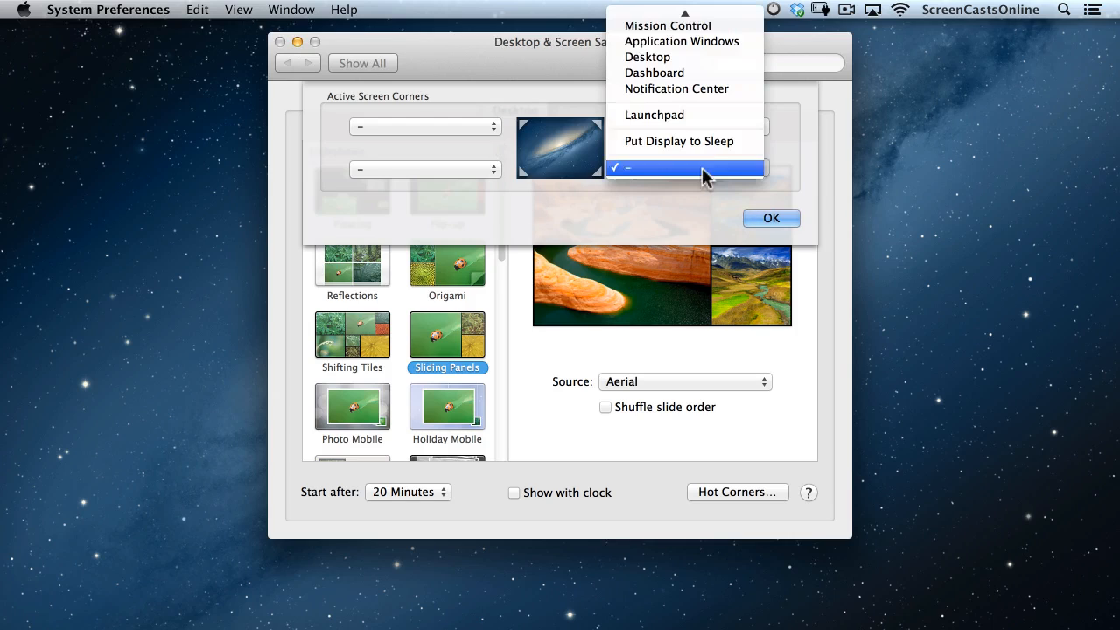
mouse_move(680, 13)
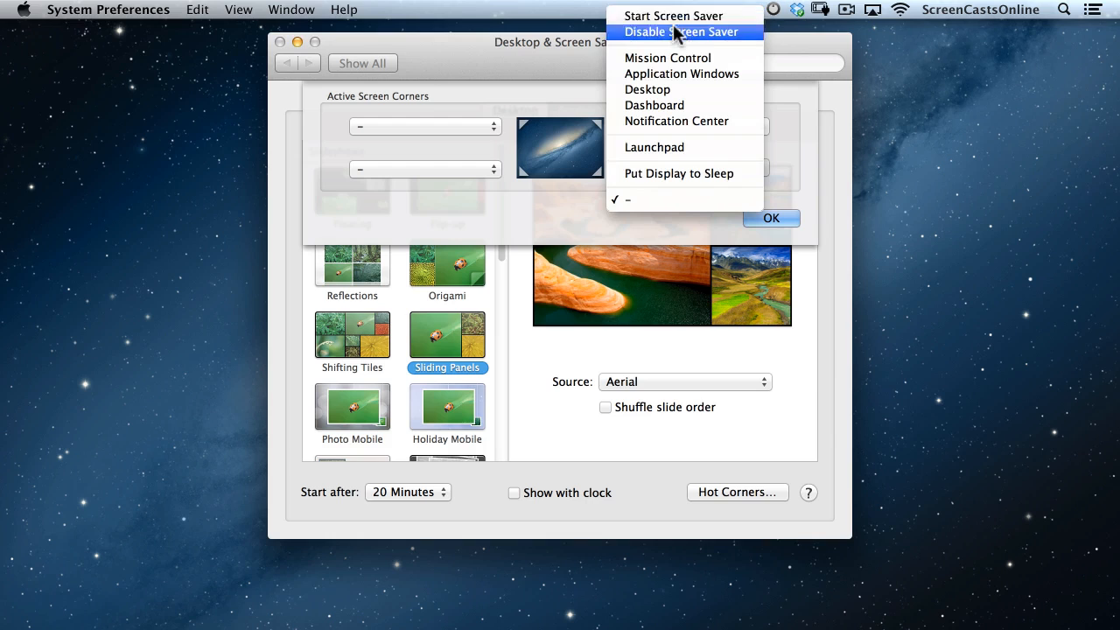
click(676, 16)
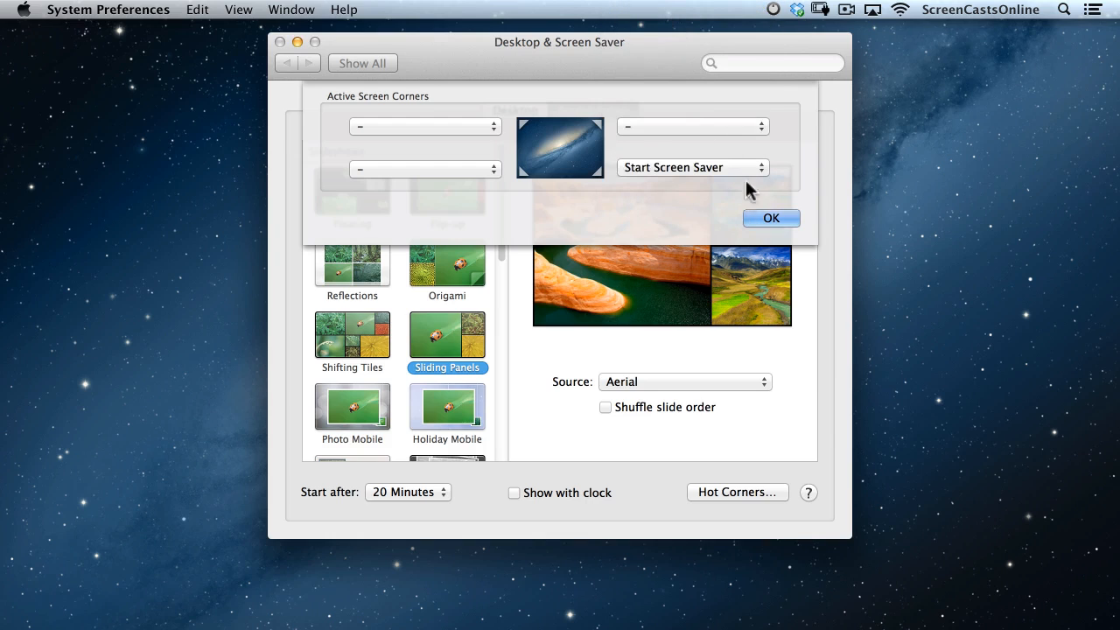
click(769, 218)
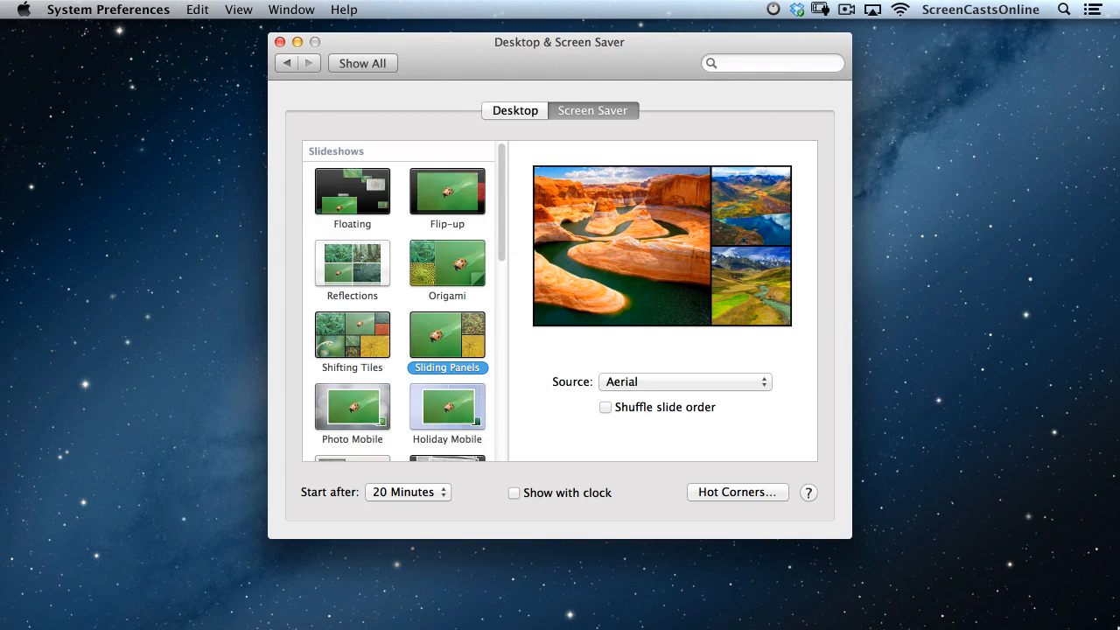
mouse_move(1119, 629)
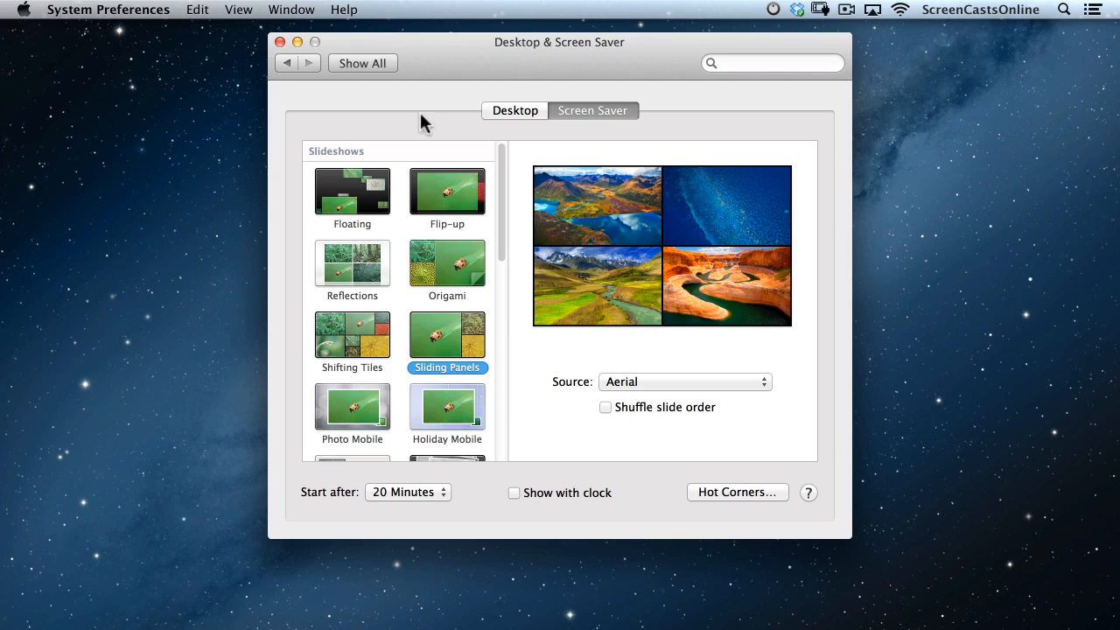
click(357, 63)
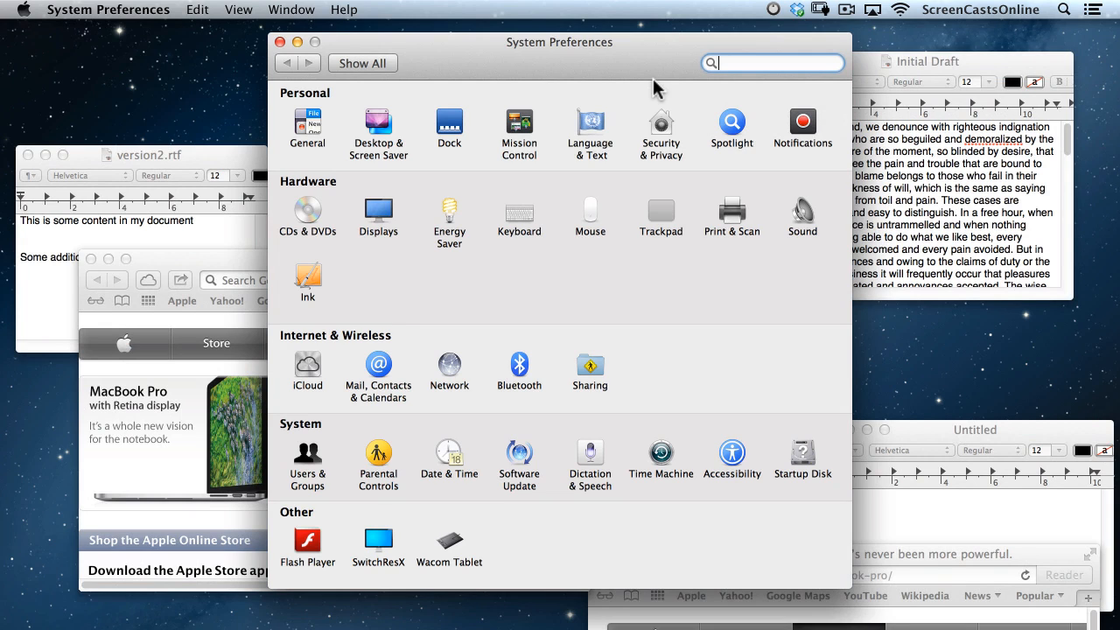
View all windows in Mission Control, expand the TextEdit and Safari stacks, then exit.
key(ctrl+Up)
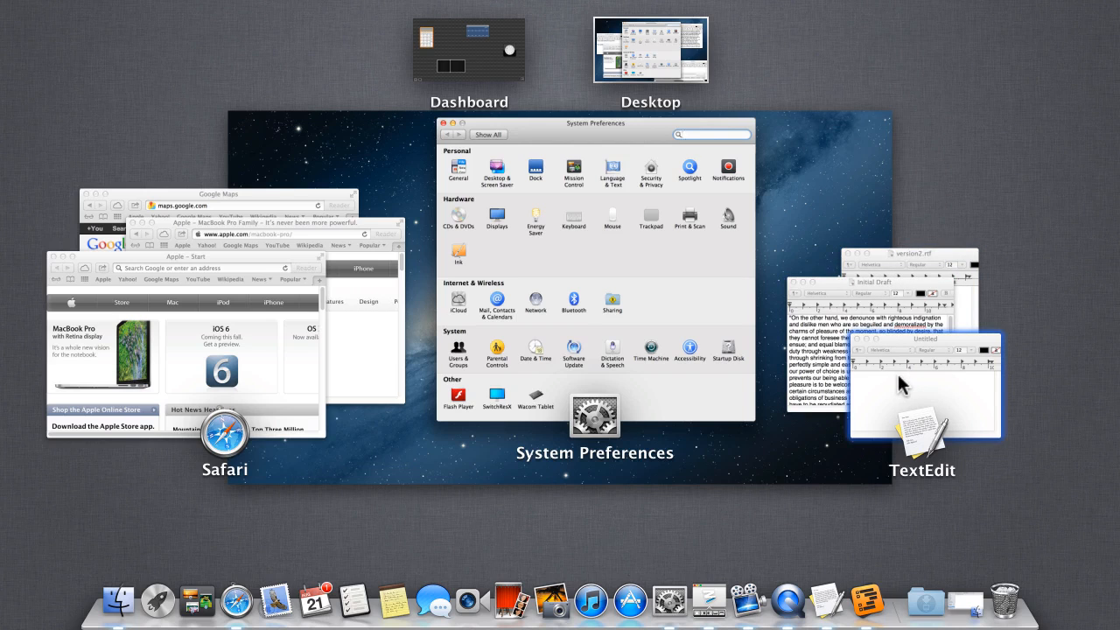
scroll(898, 373, up, 1)
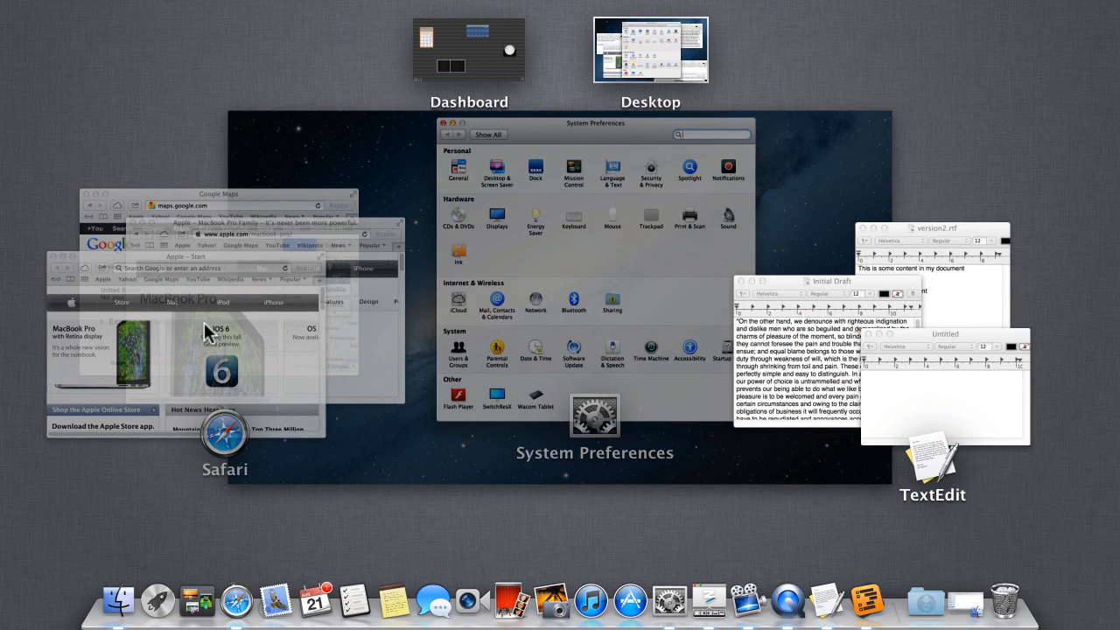
scroll(204, 331, up, 1)
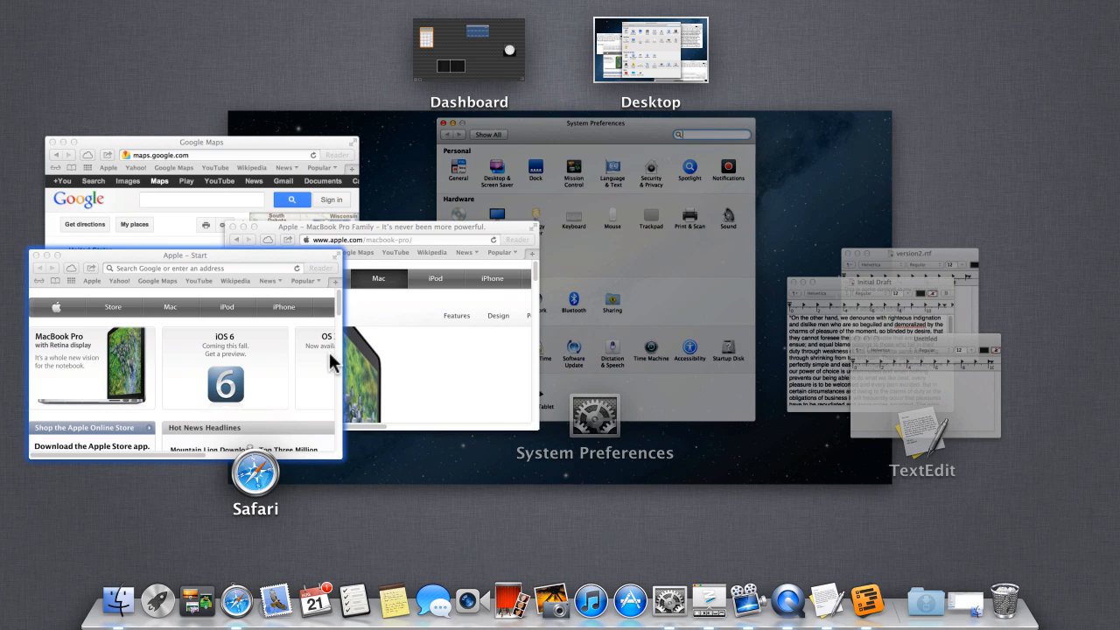
key(Escape)
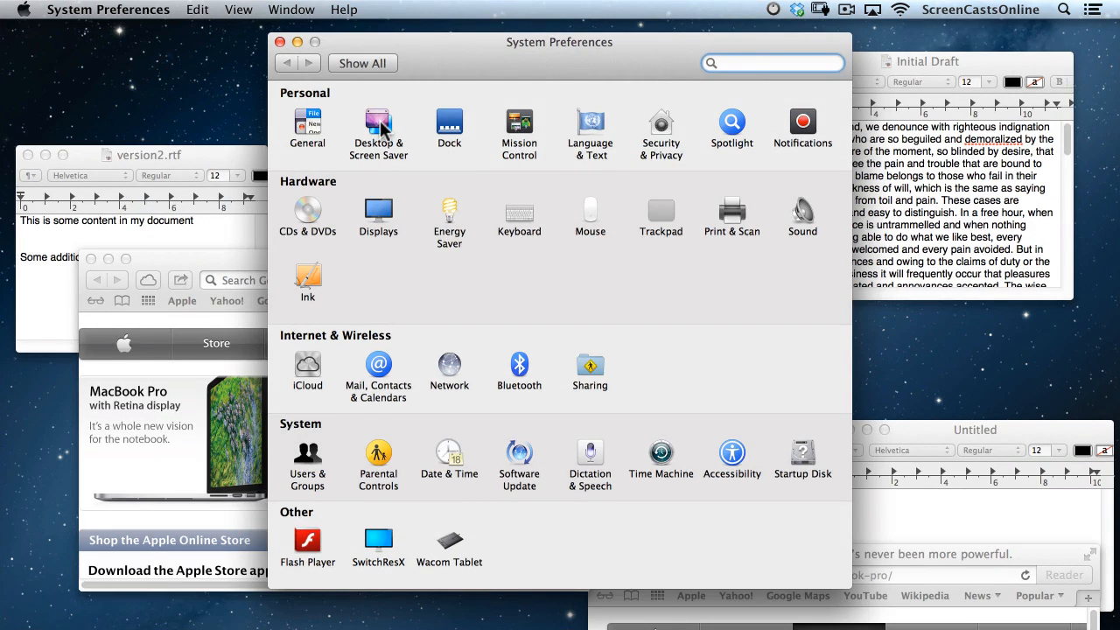
Glance at Mission Control preferences, then bring Safari's Google Maps window forward from Mission Control.
click(529, 142)
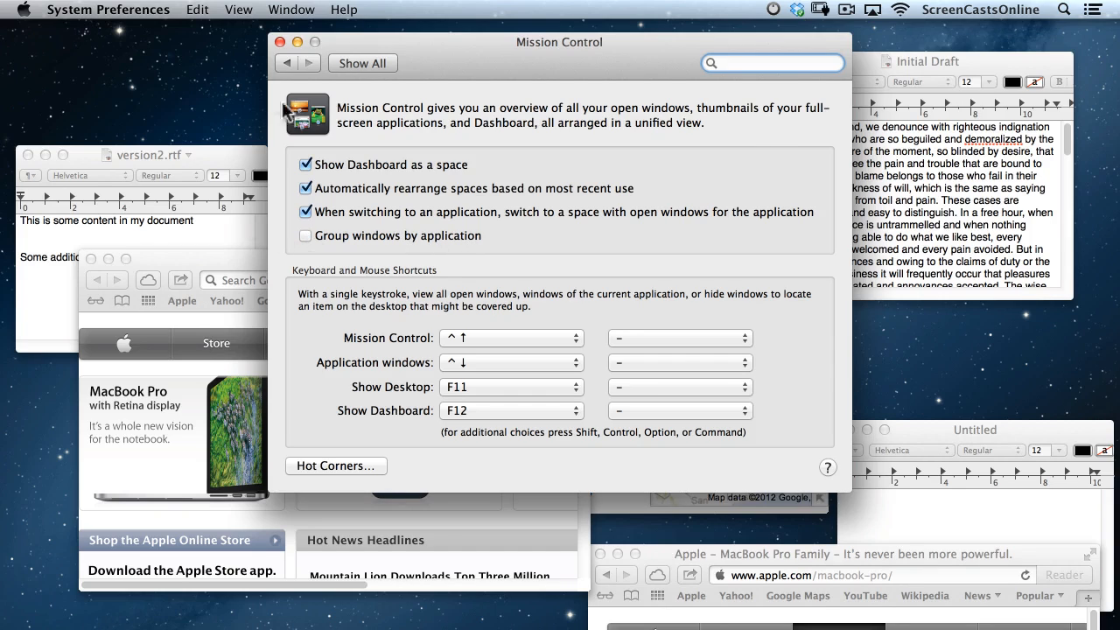
click(282, 39)
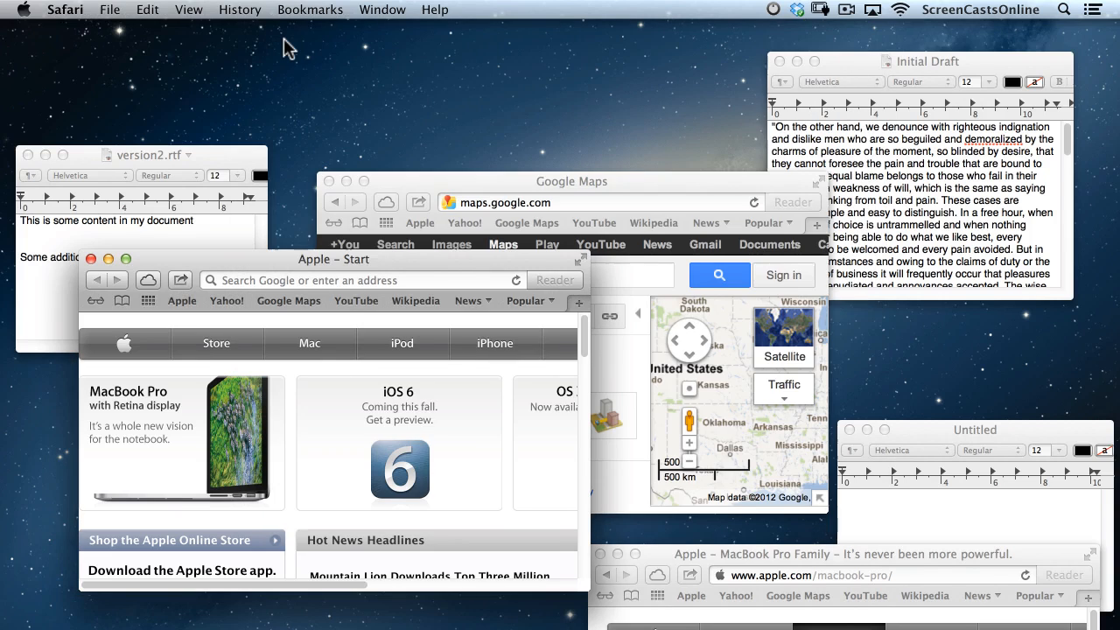
key(ctrl+Up)
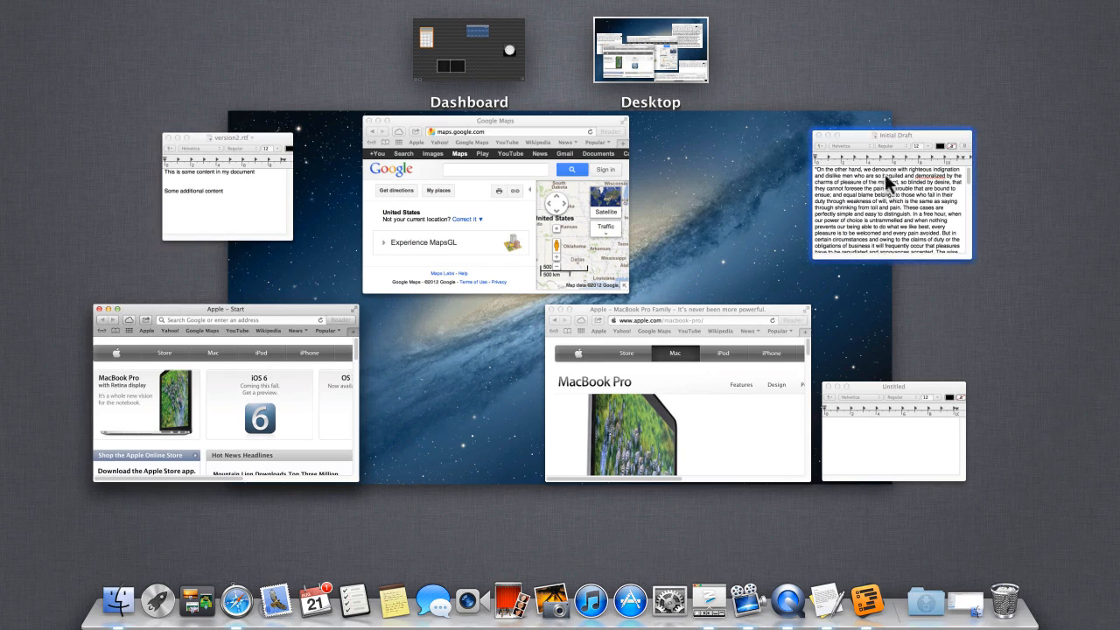
click(479, 236)
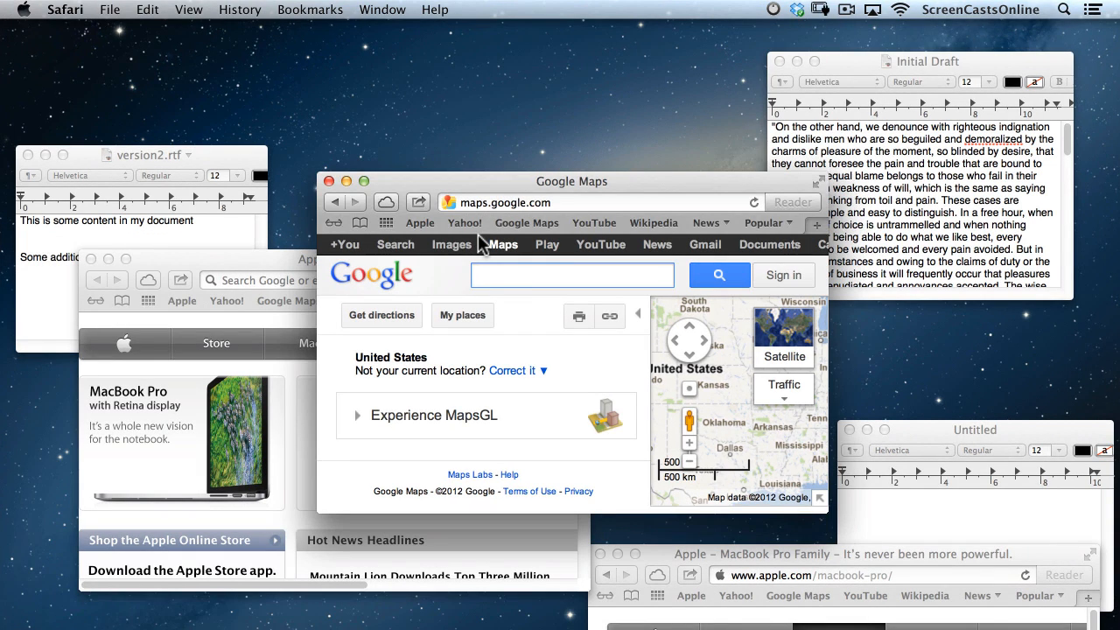
Via Spotlight, enable Group windows by application and disable Show Dashboard as a space.
key(super+space)
text(sys)
key(Return)
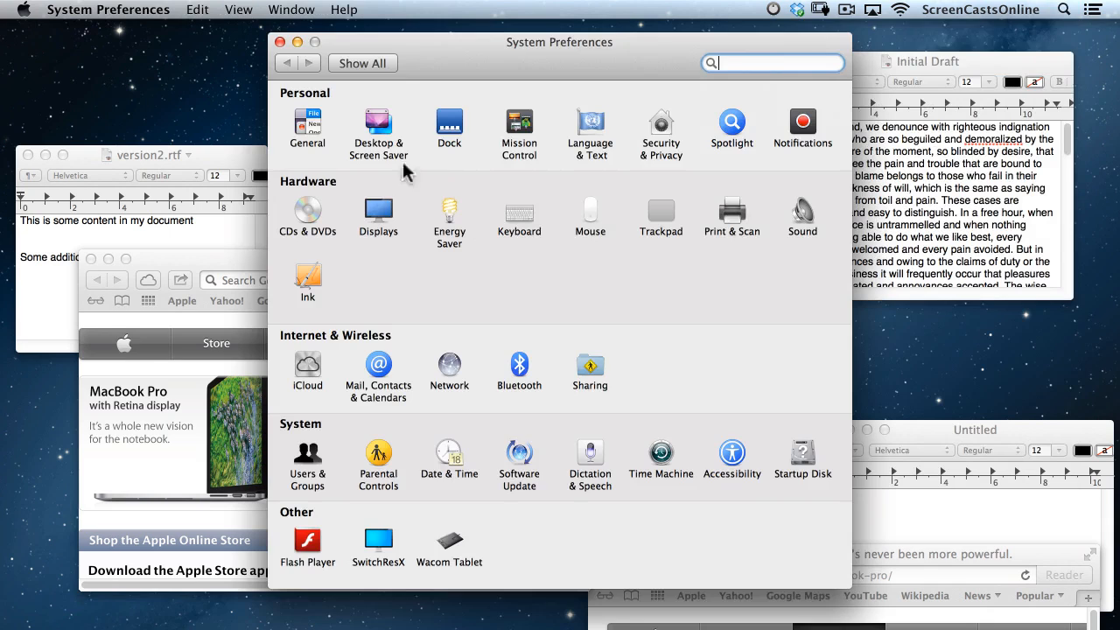
click(528, 122)
click(306, 235)
click(305, 165)
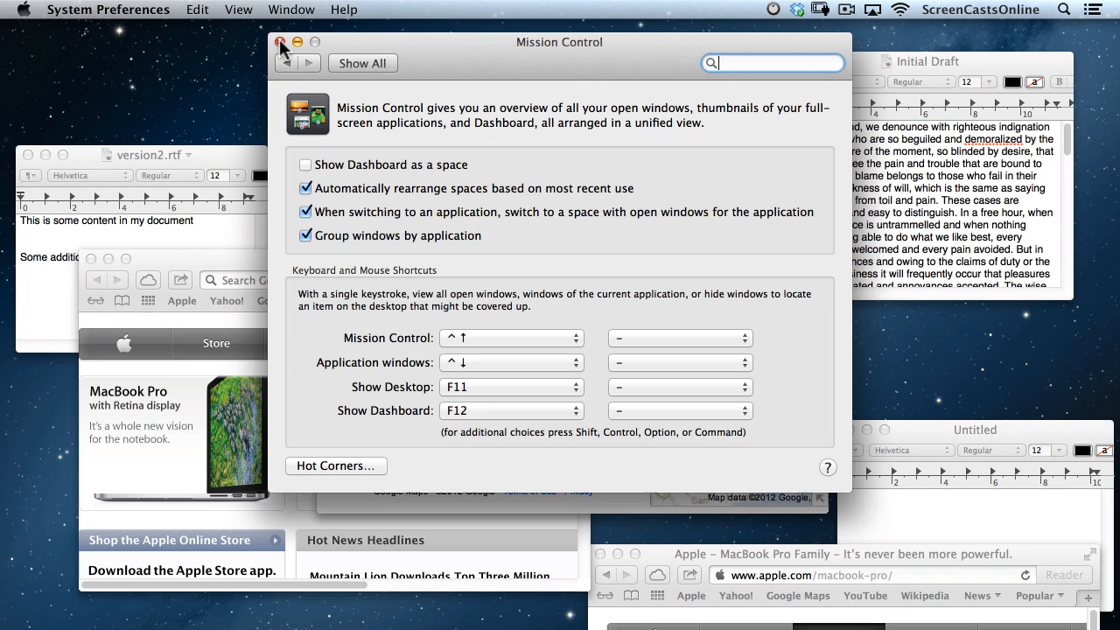
click(339, 61)
Enable the App Exposé trackpad gesture and close System Preferences.
click(661, 212)
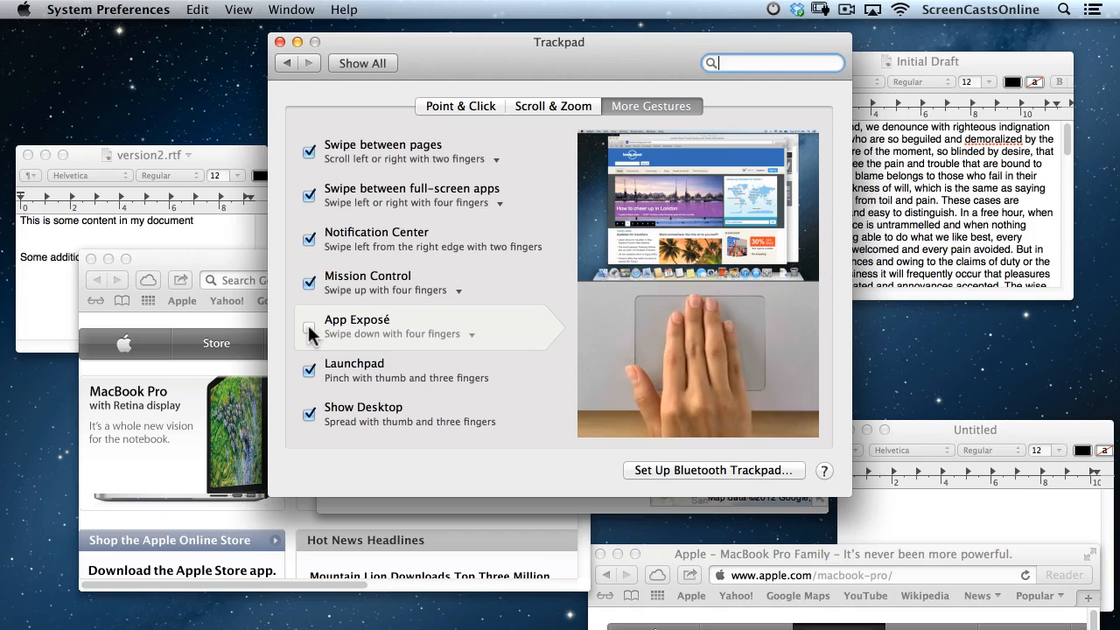
click(310, 328)
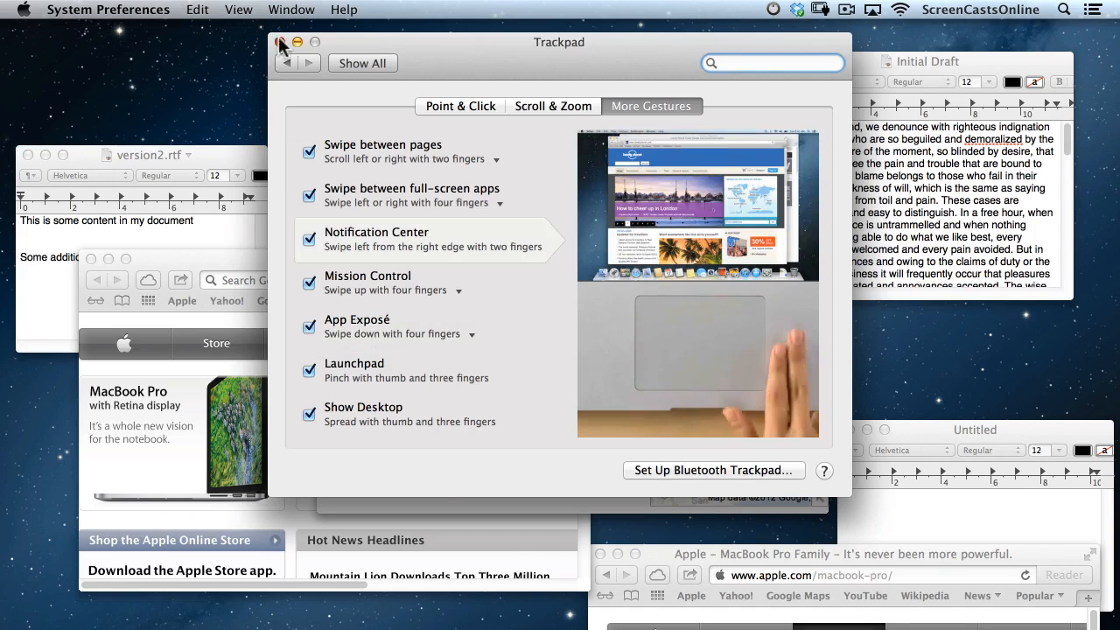
click(280, 43)
mouse_move(604, 617)
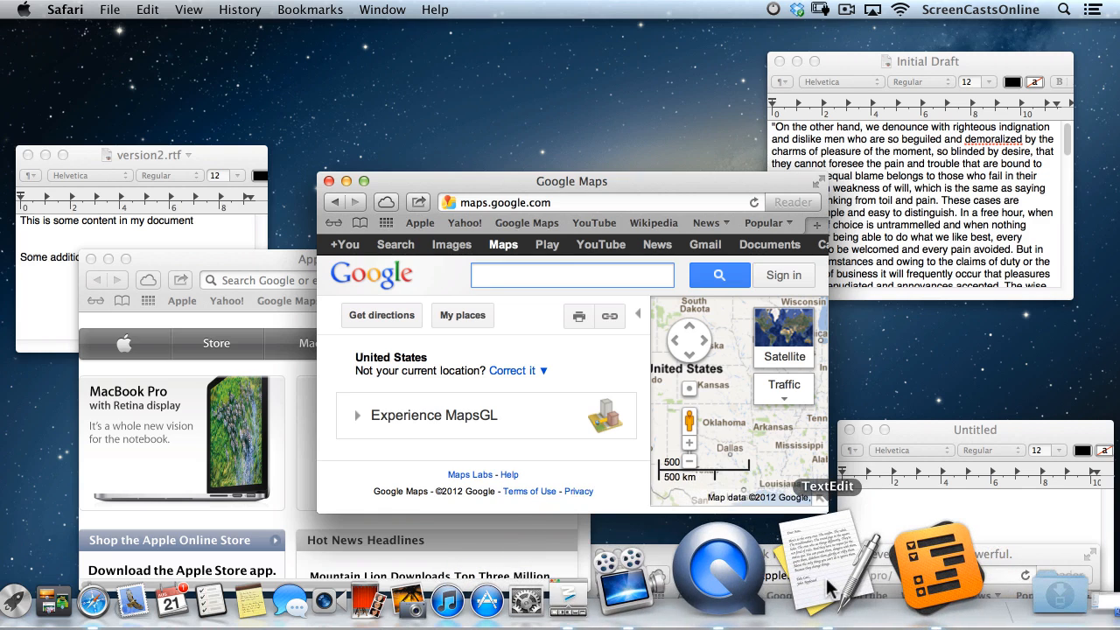
Show TextEdit's windows in App Exposé and bring version2.rtf to the front.
key(ctrl+Down)
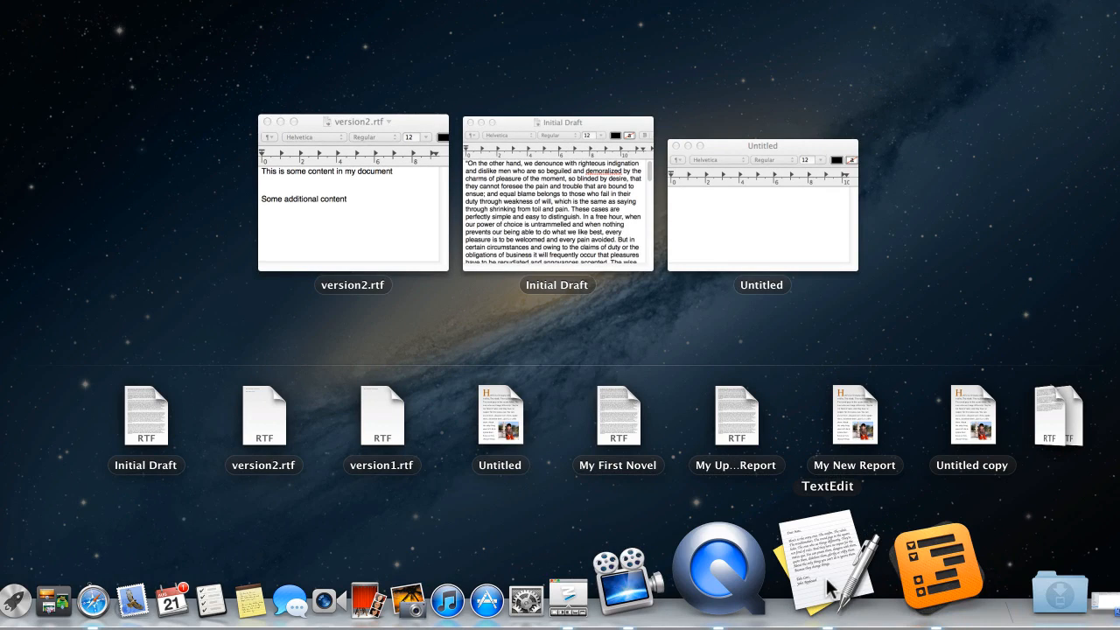
click(325, 192)
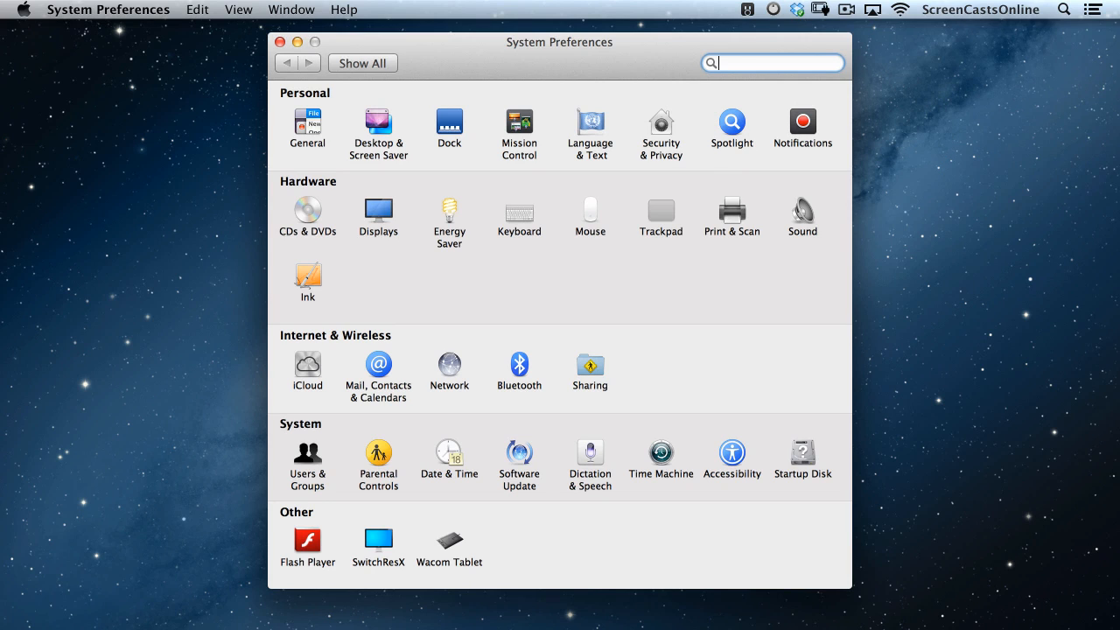
Minimise System Preferences, switch to Tweetbot, and reveal Notification Center.
click(298, 42)
key(super+Tab)
key(super+Tab)
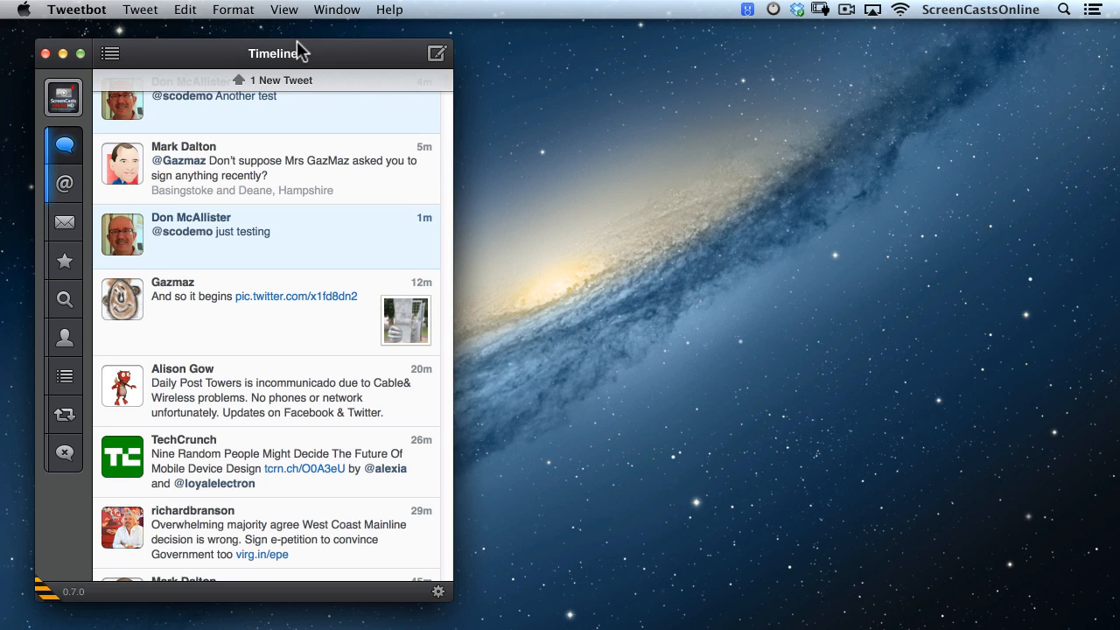
scroll(296, 40, right, 5)
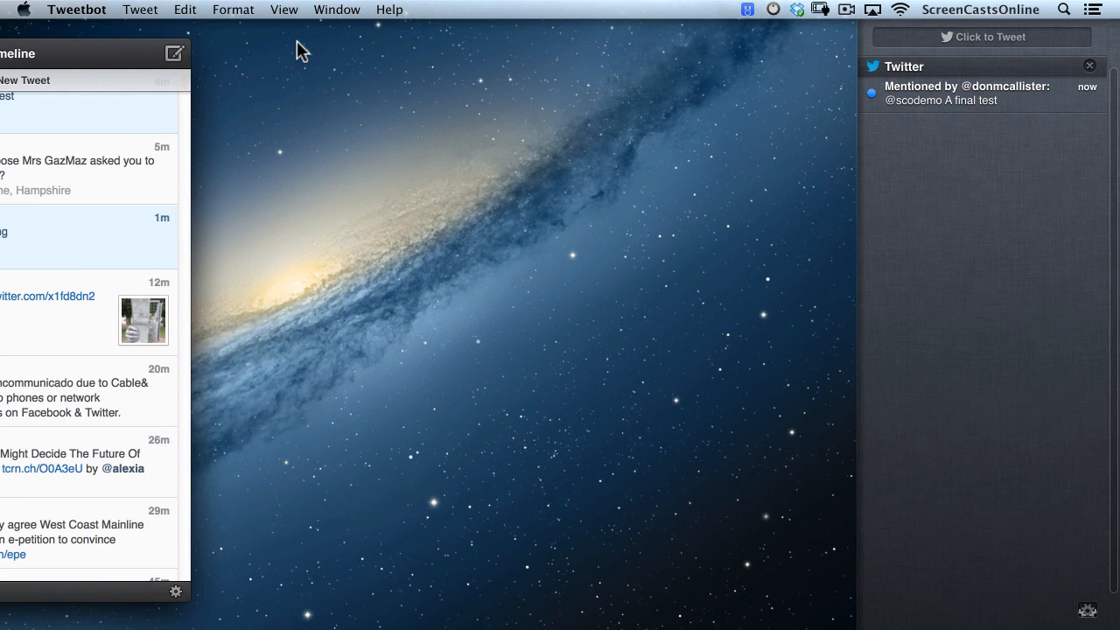
Open the Twitter mention notification in Safari, close its sign-in window, and return to Tweetbot.
click(932, 98)
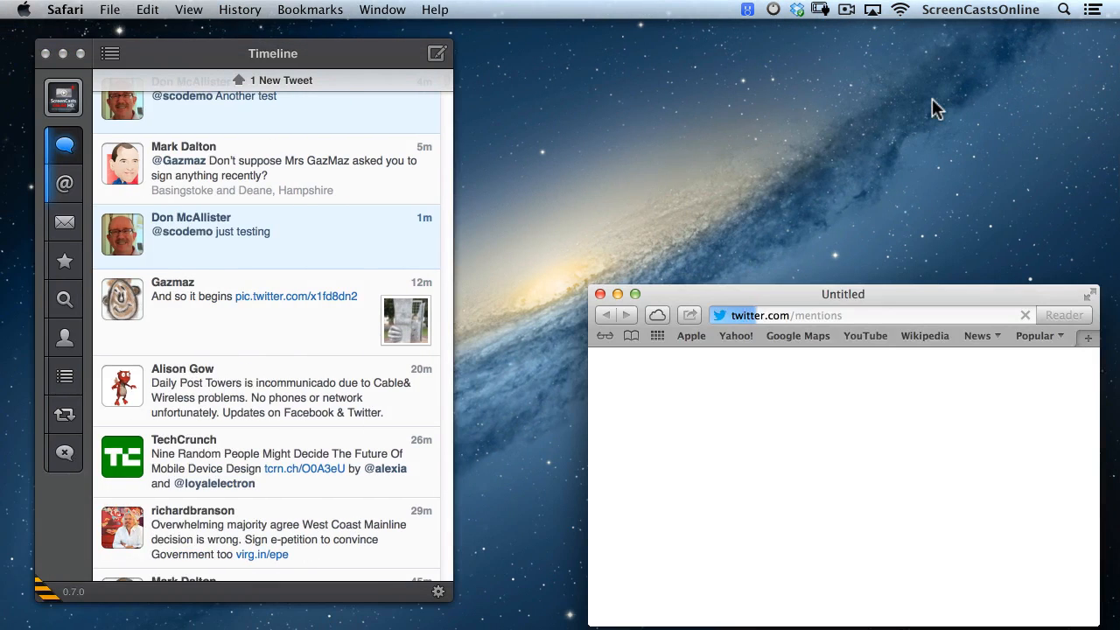
drag(783, 295, 709, 131)
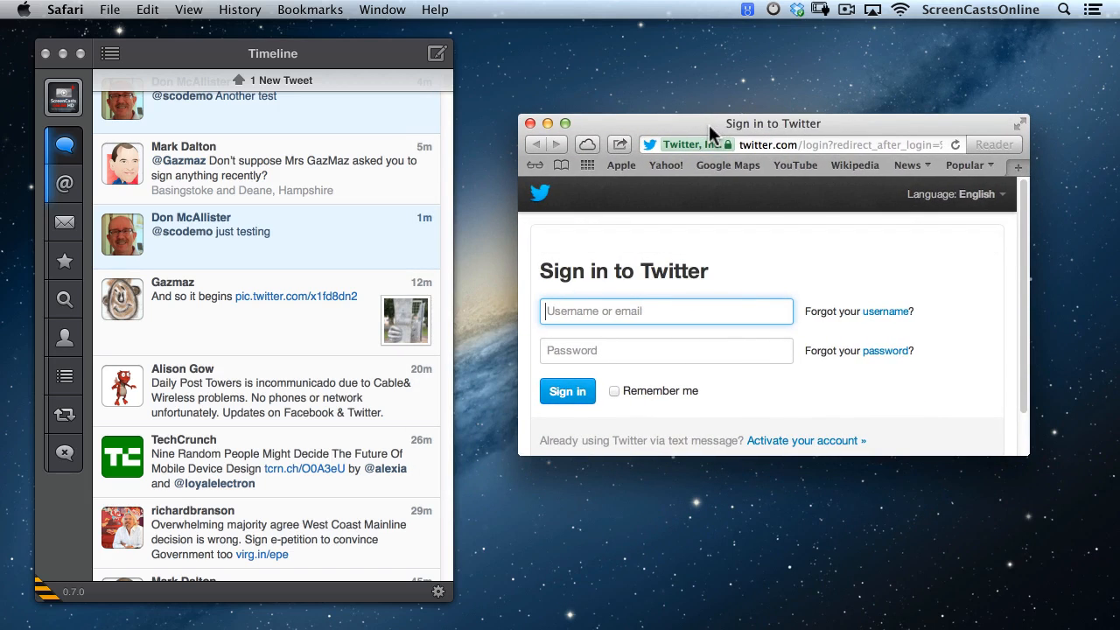
click(531, 123)
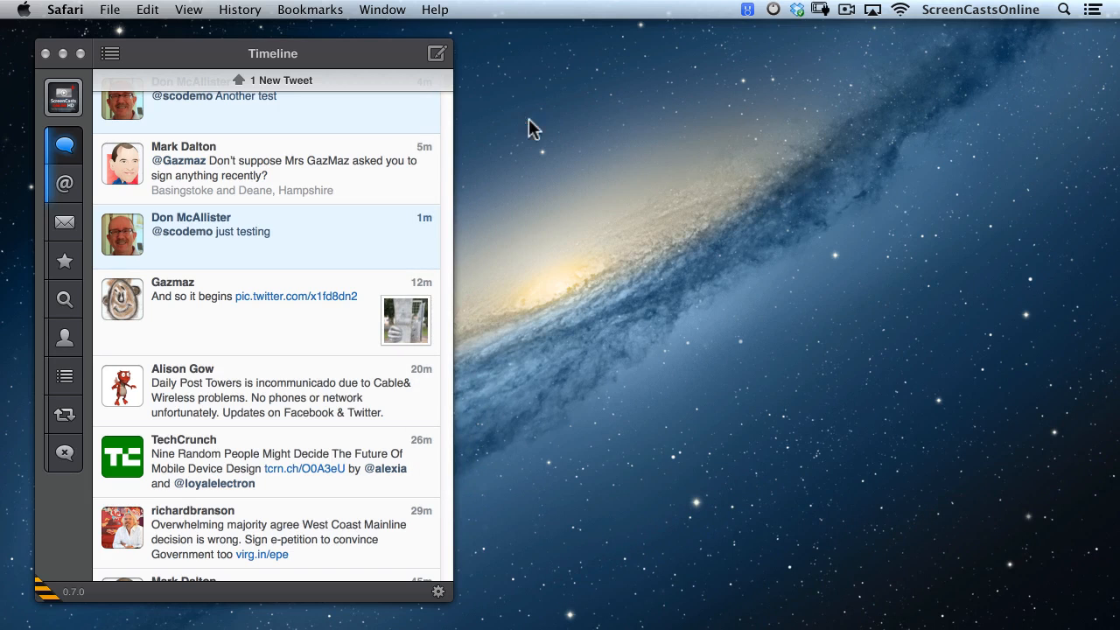
click(158, 55)
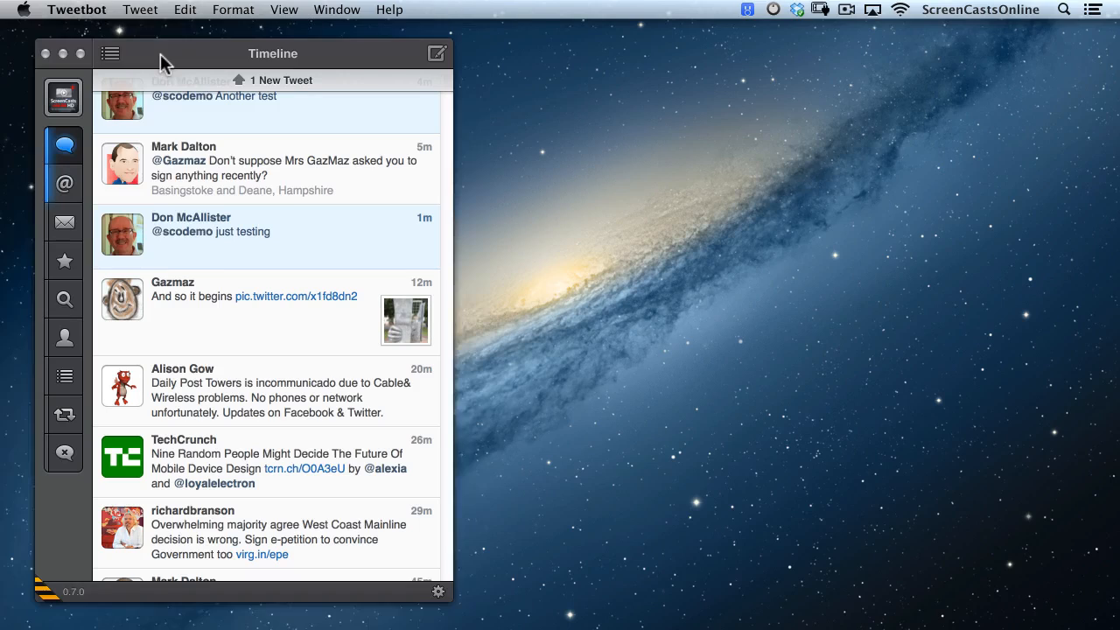
Set Tweetbot notifications to All mentions plus Direct Messages, Retweets, Favorites and Follows.
click(87, 10)
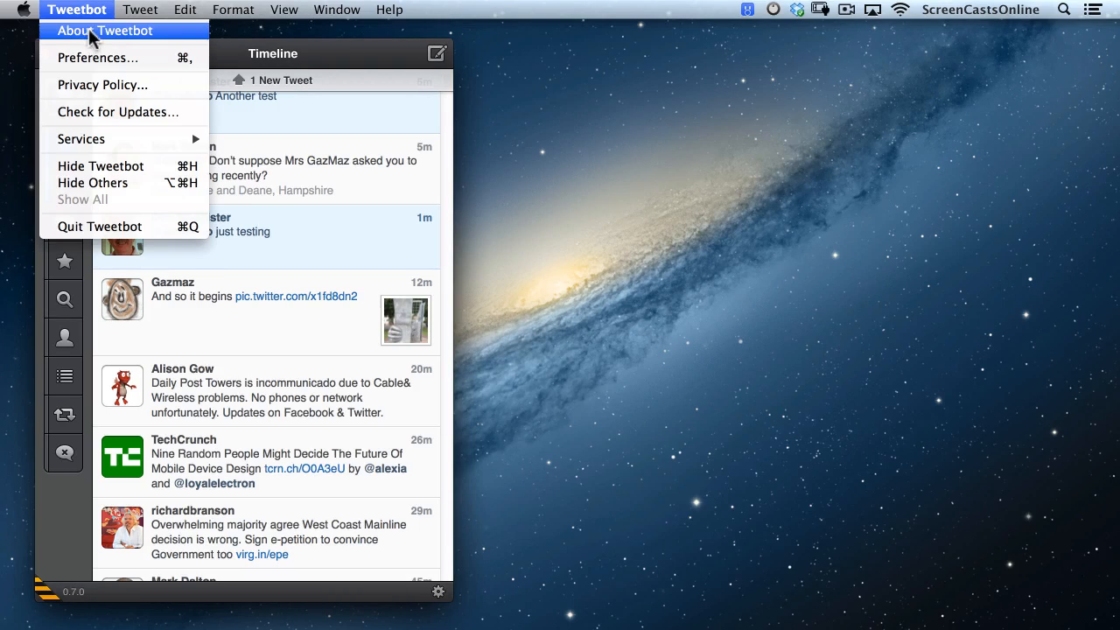
click(84, 59)
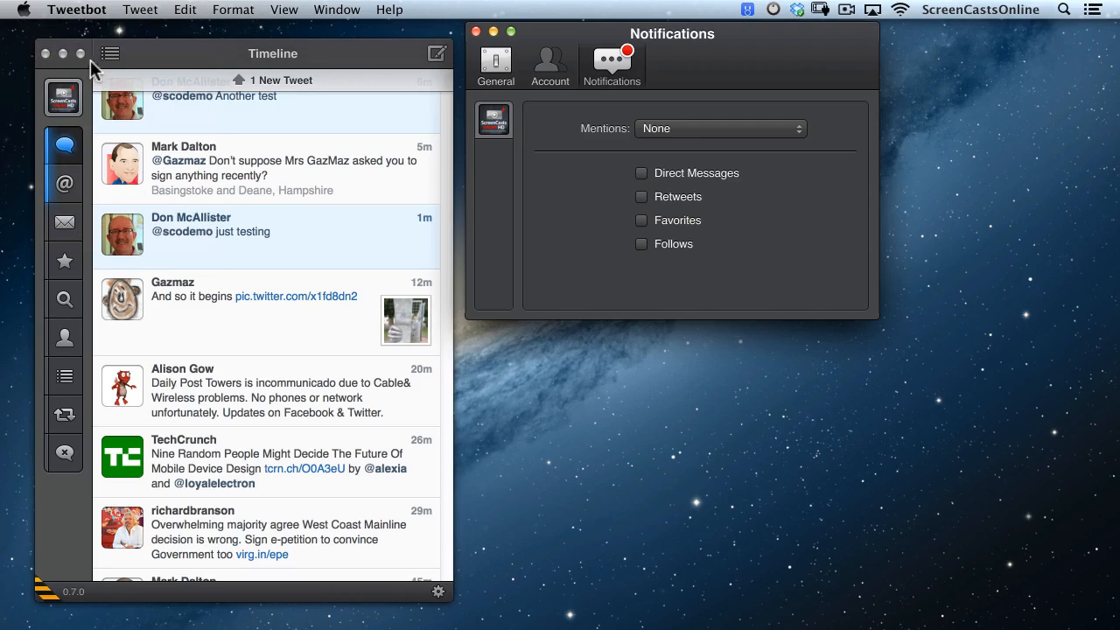
click(679, 136)
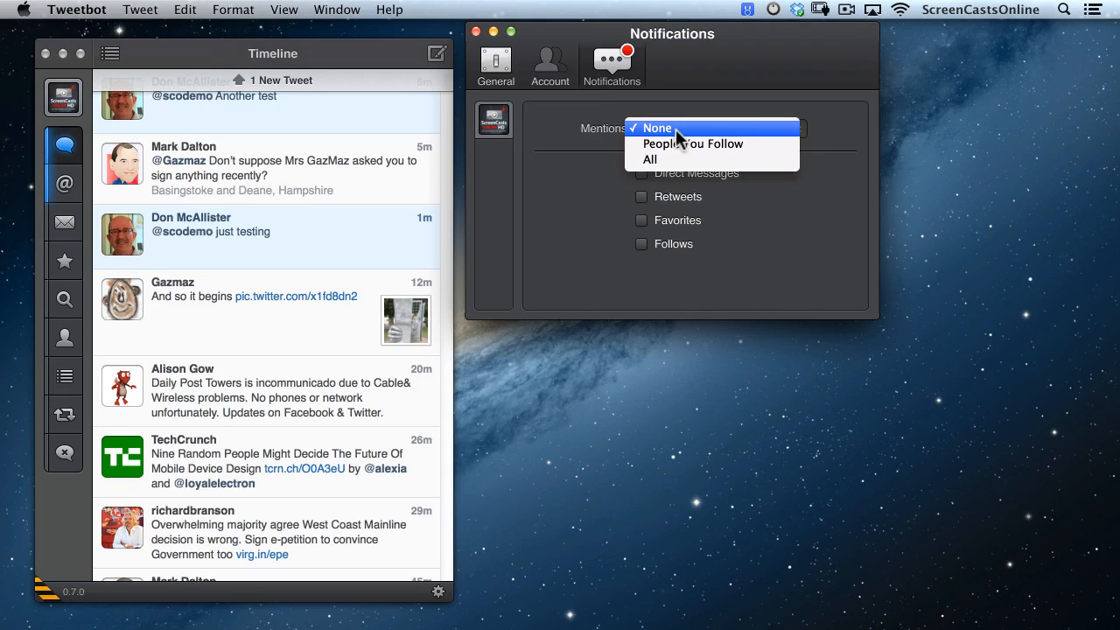
click(675, 159)
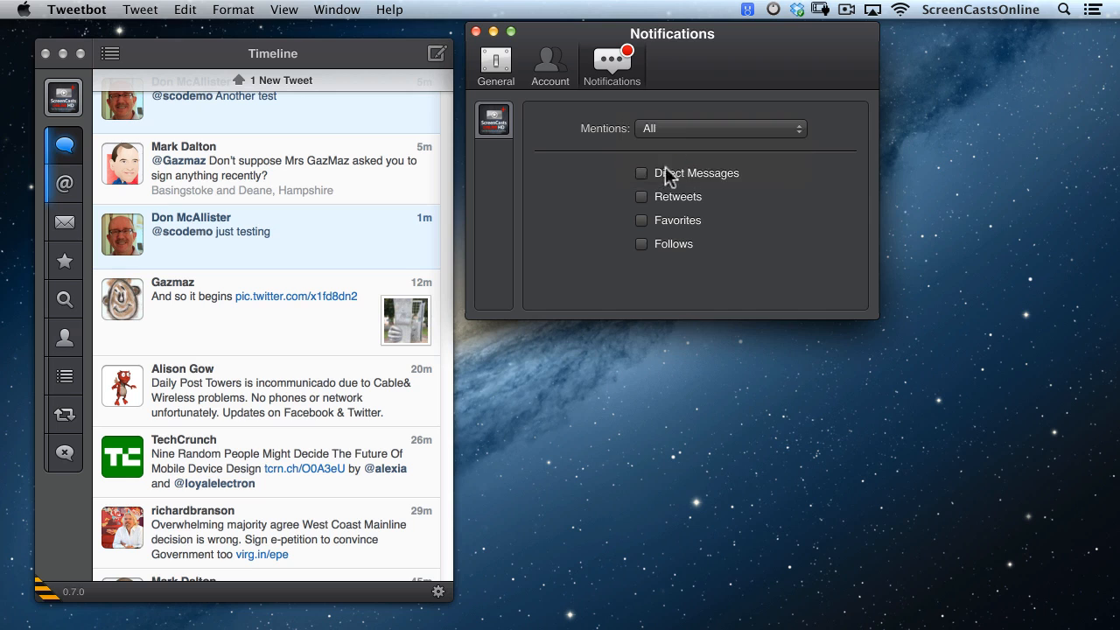
click(641, 197)
click(642, 220)
click(643, 244)
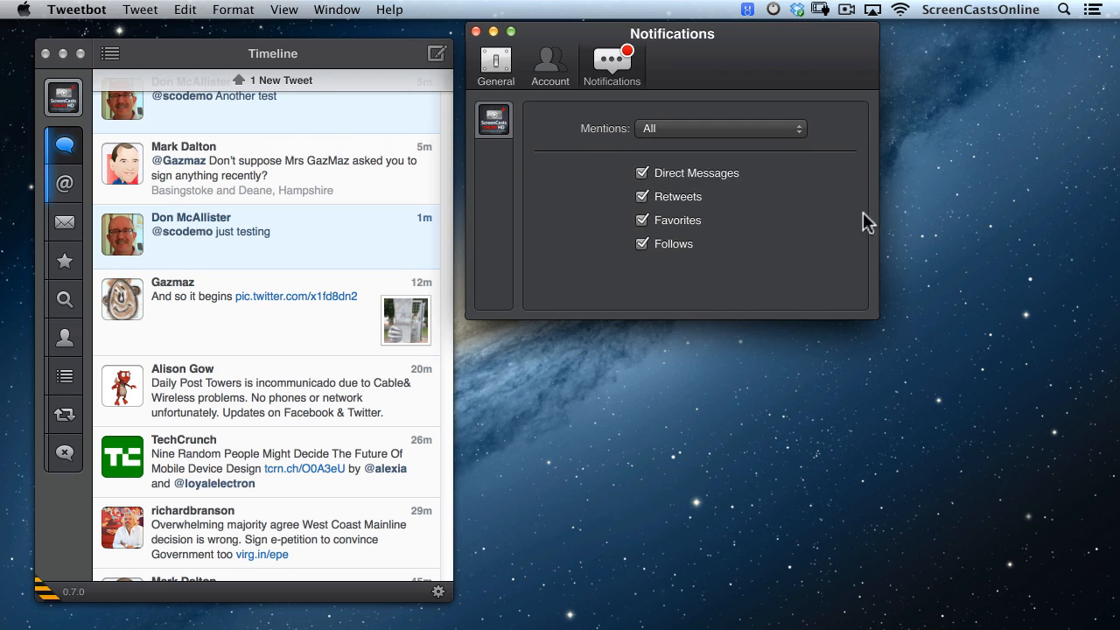
click(477, 33)
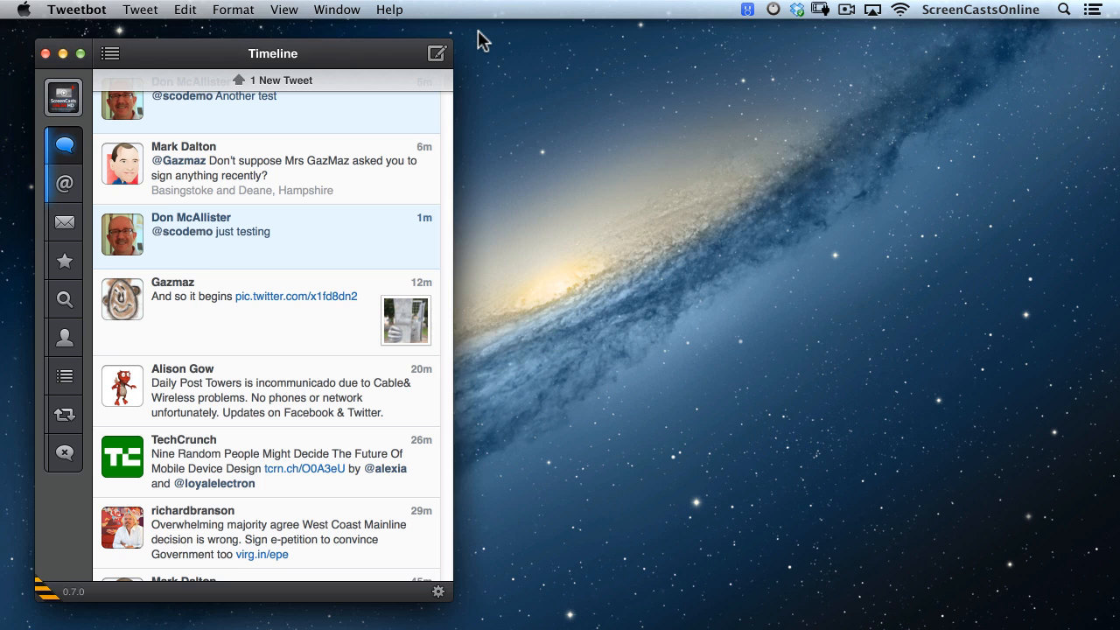
scroll(479, 32, right, 5)
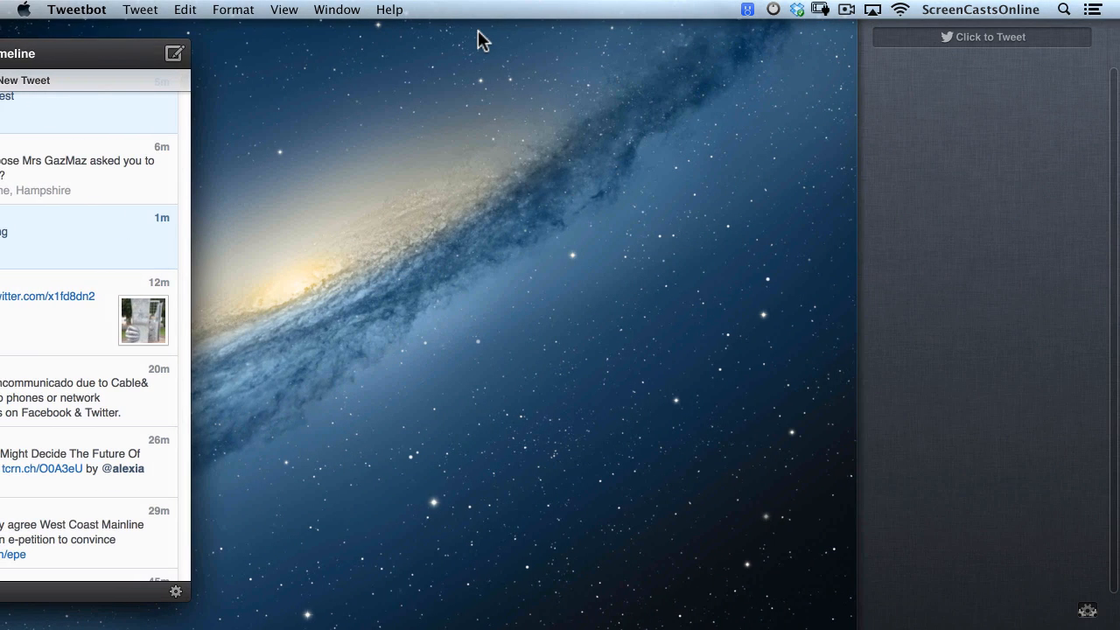
Give Tweetbot Banners alerts, Notification Center listing, an icon badge and a sound.
click(1088, 611)
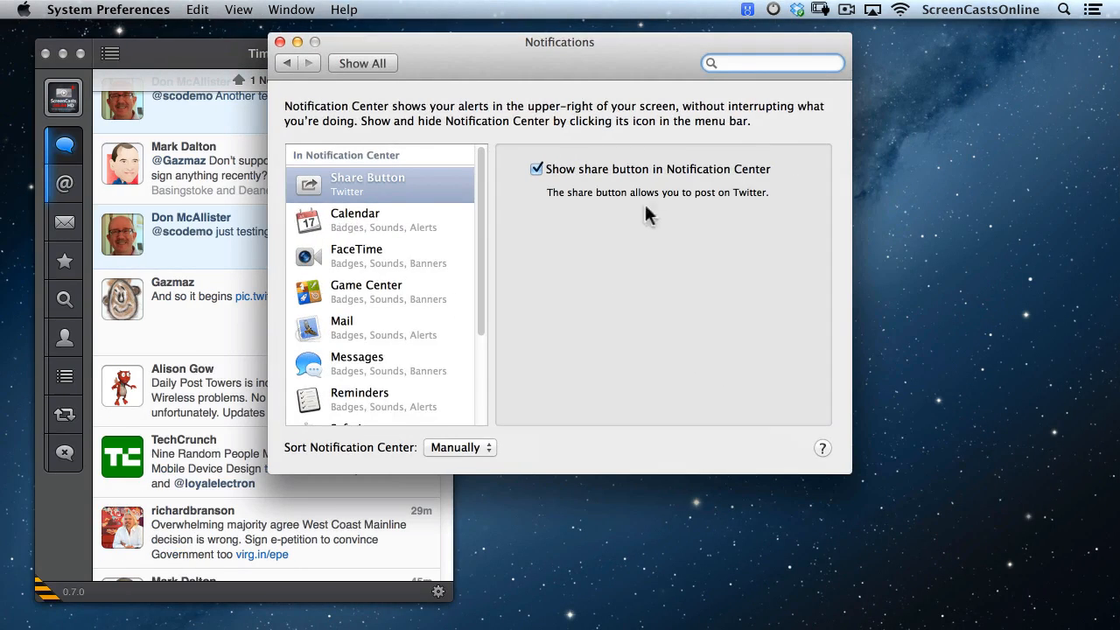
scroll(378, 315, down, 3)
scroll(378, 327, down, 2)
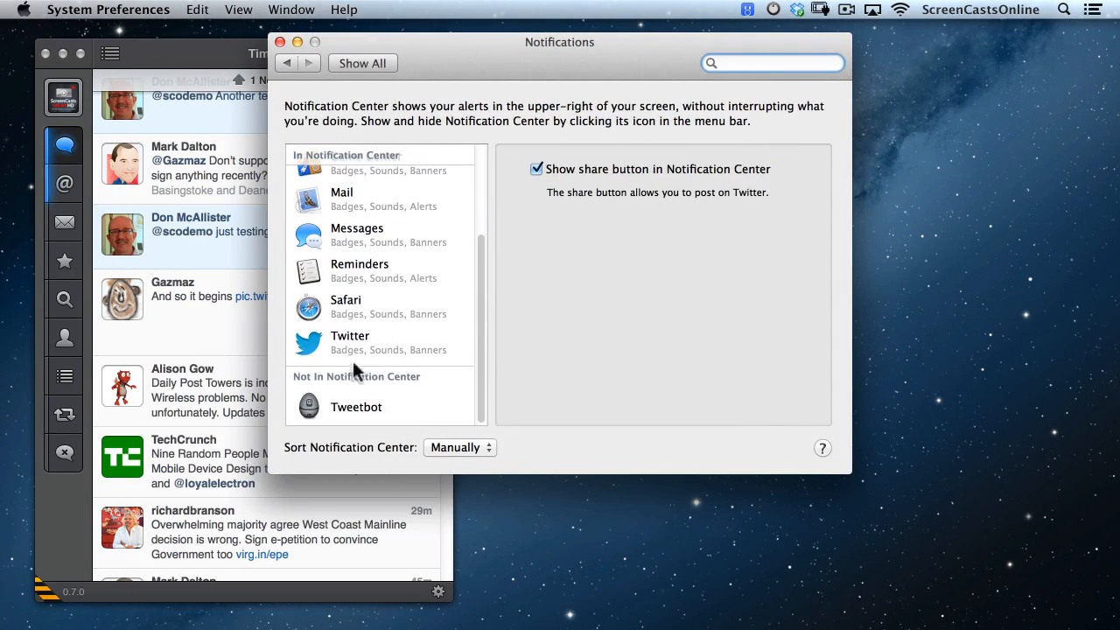
click(350, 415)
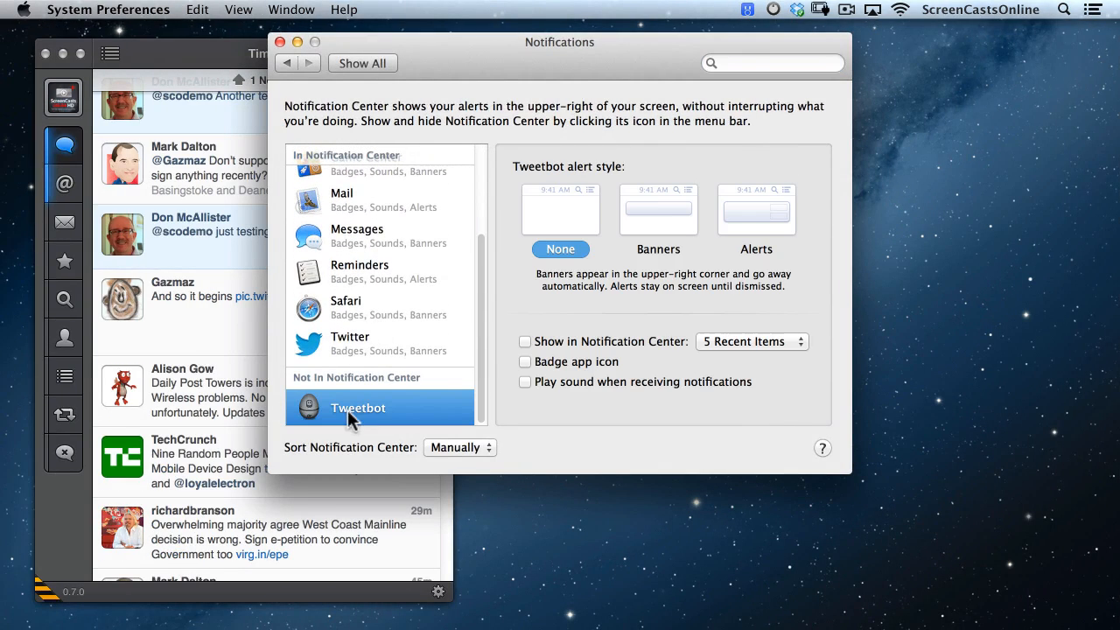
click(658, 224)
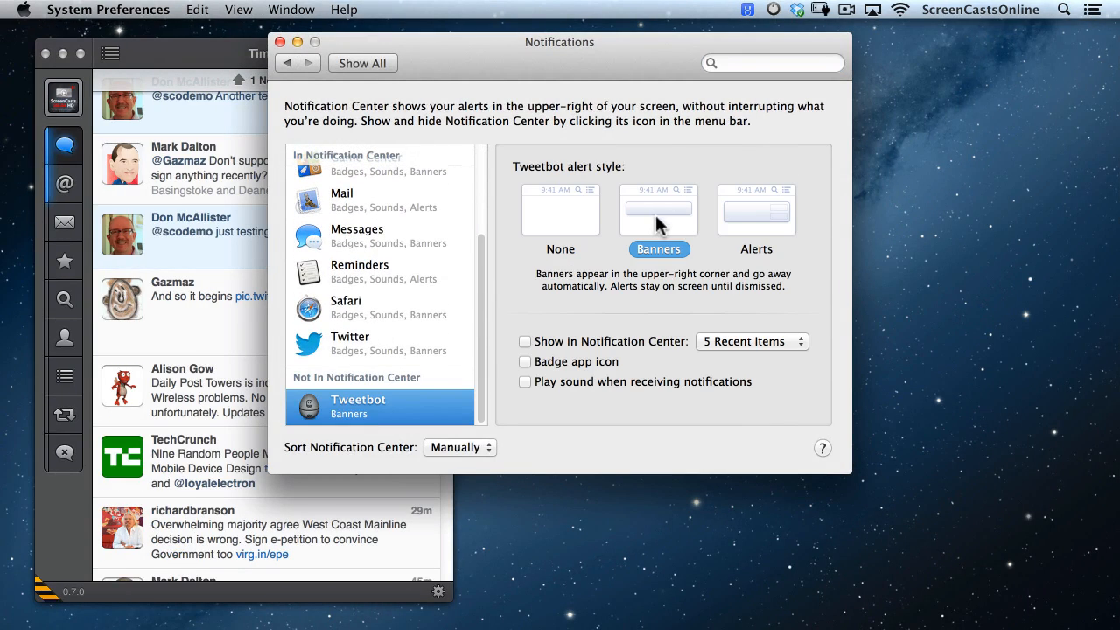
click(524, 342)
click(524, 361)
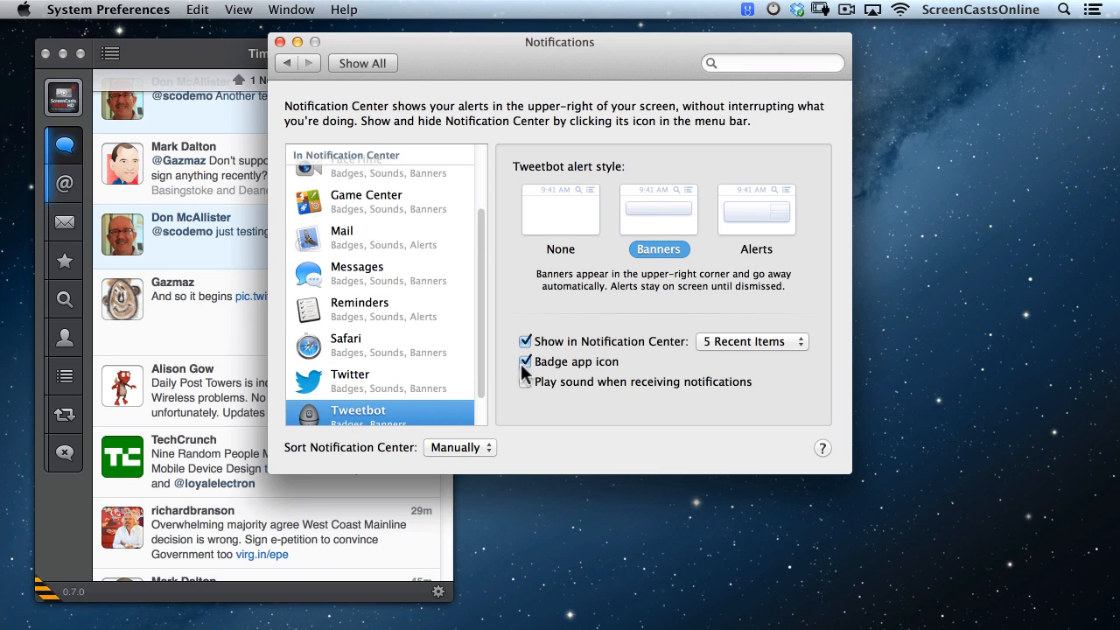
click(525, 381)
scroll(396, 359, down, 2)
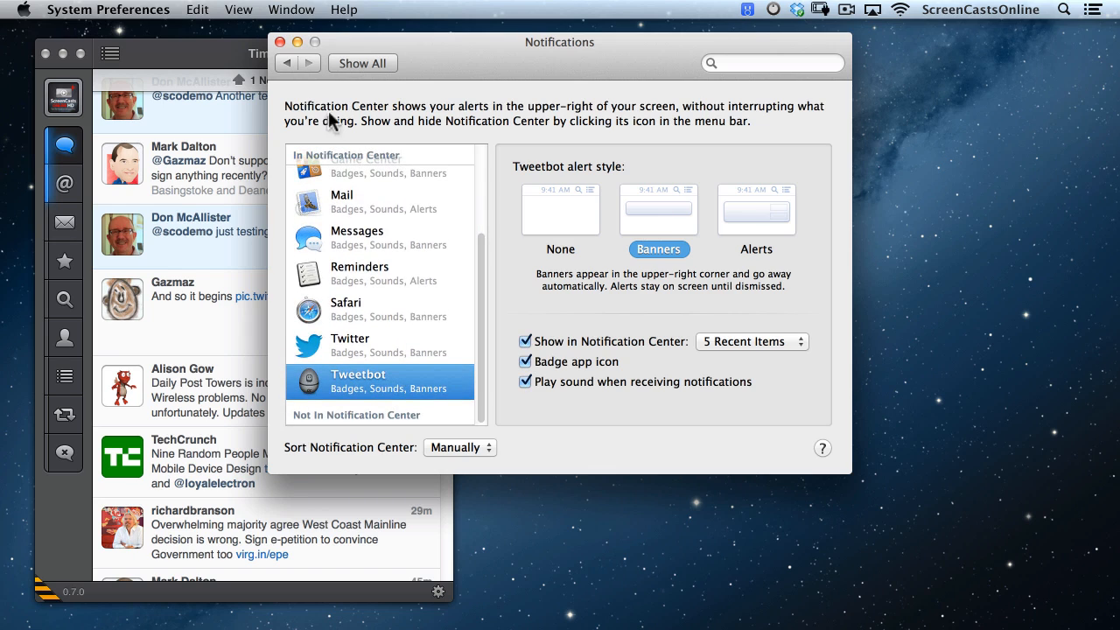
click(279, 42)
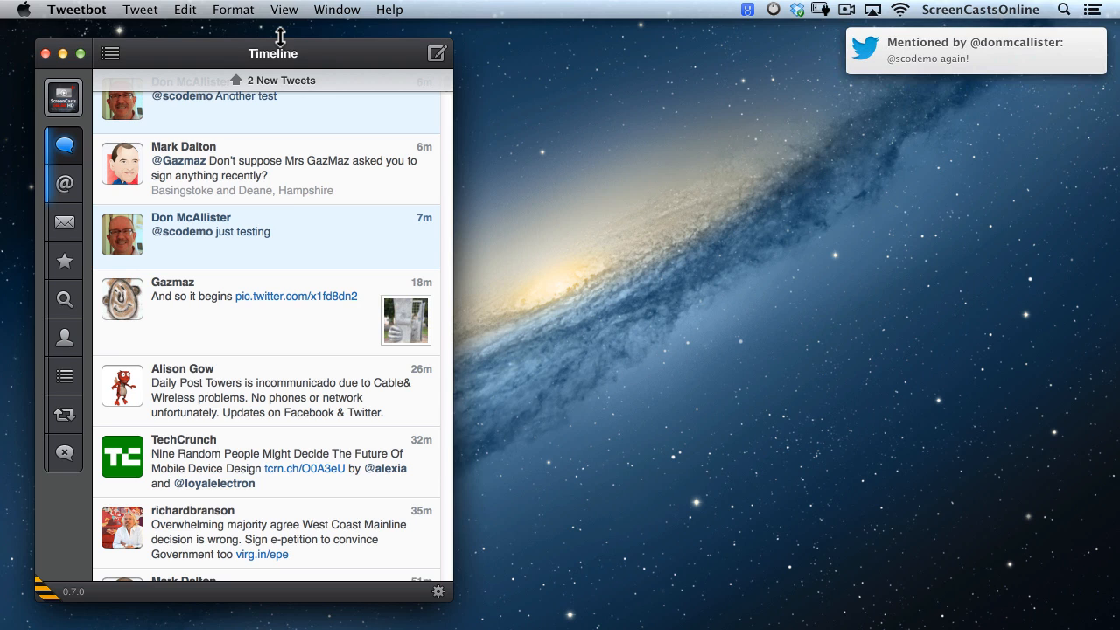
Open the Tweetbot mention banner, close the Twitter sign-in window, and return to Notifications settings.
click(886, 53)
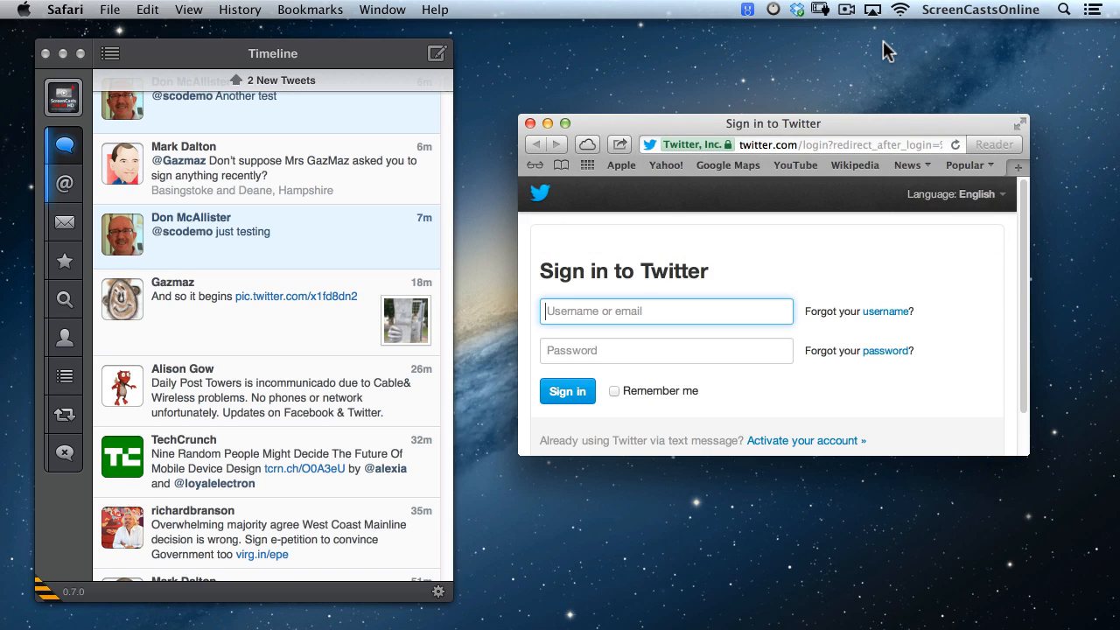
click(529, 124)
scroll(531, 116, right, 5)
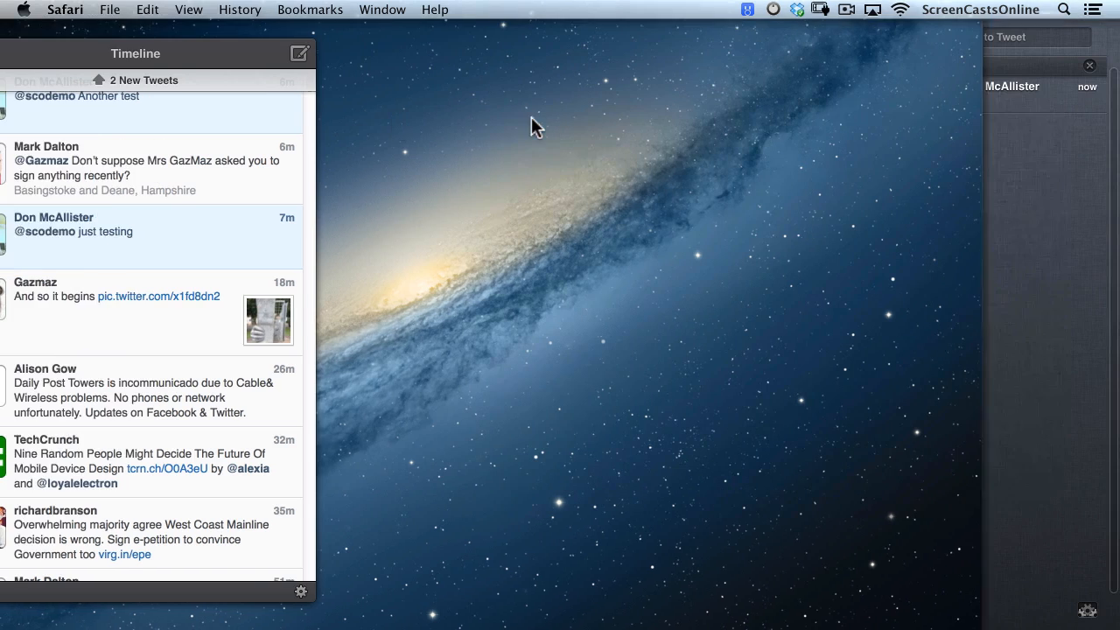
click(1087, 611)
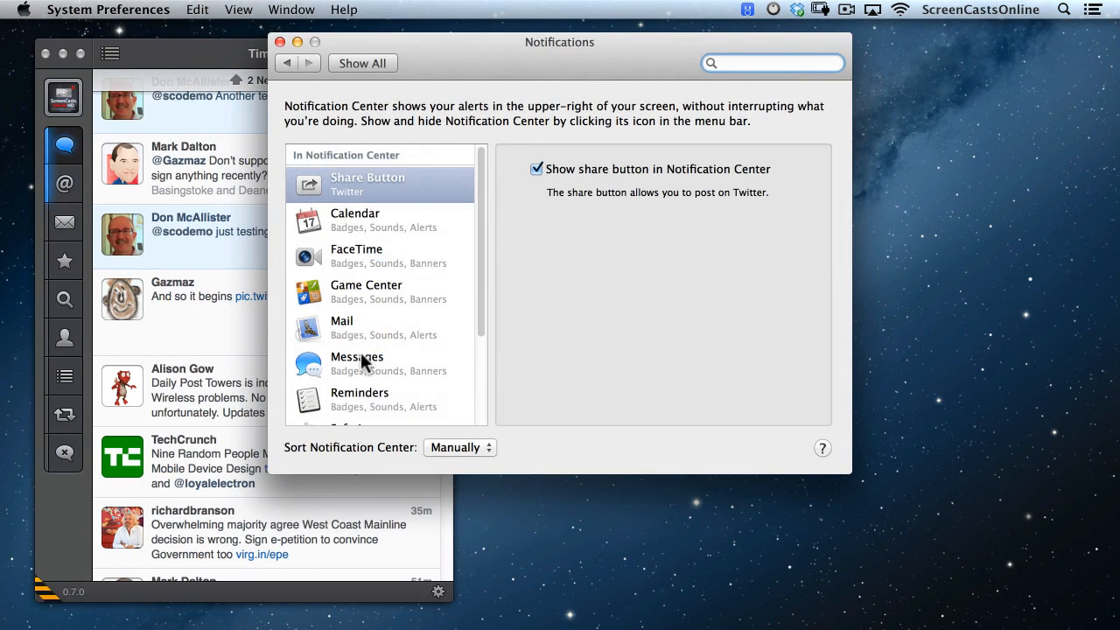
Set Twitter's alert style to None, disable its Notification Center listing, badge and sound, then close the window.
scroll(361, 359, down, 5)
click(373, 351)
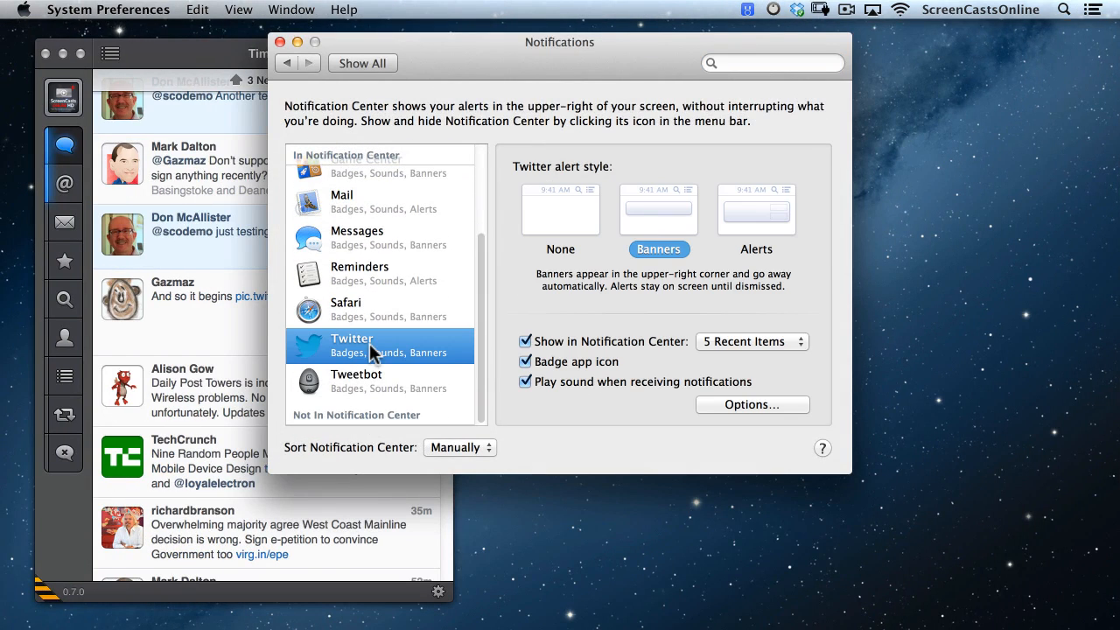
click(563, 244)
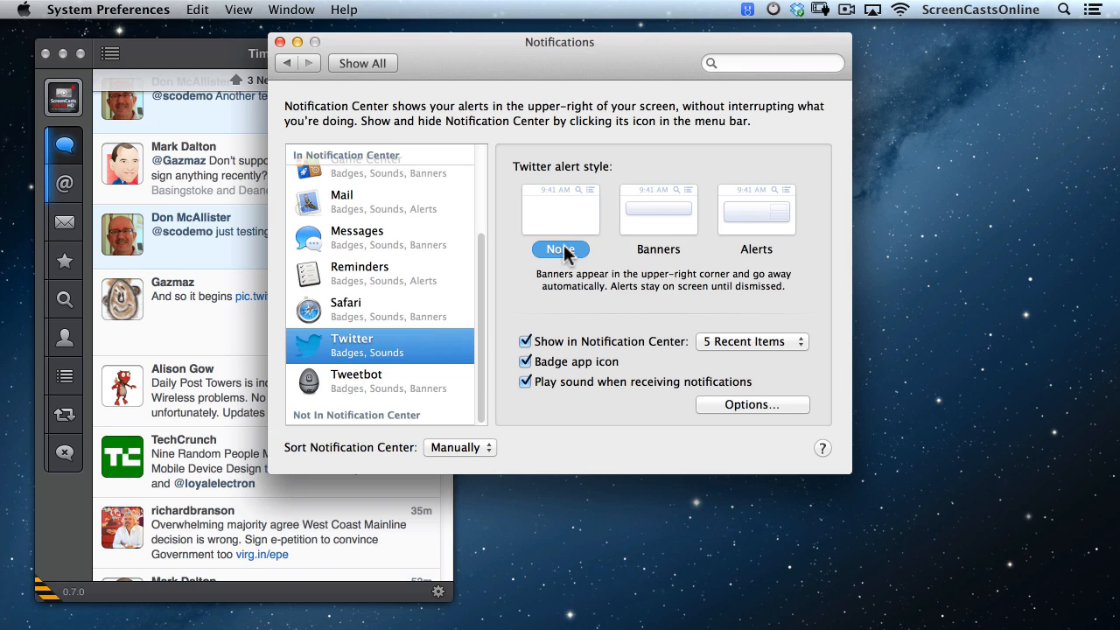
click(525, 342)
click(525, 362)
click(526, 383)
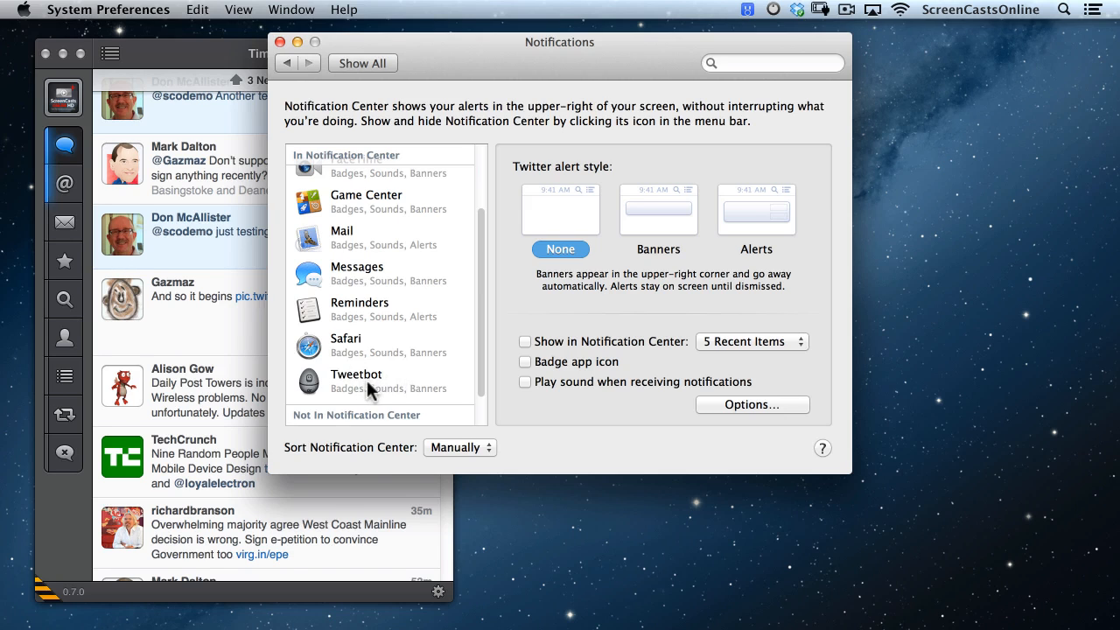
click(279, 42)
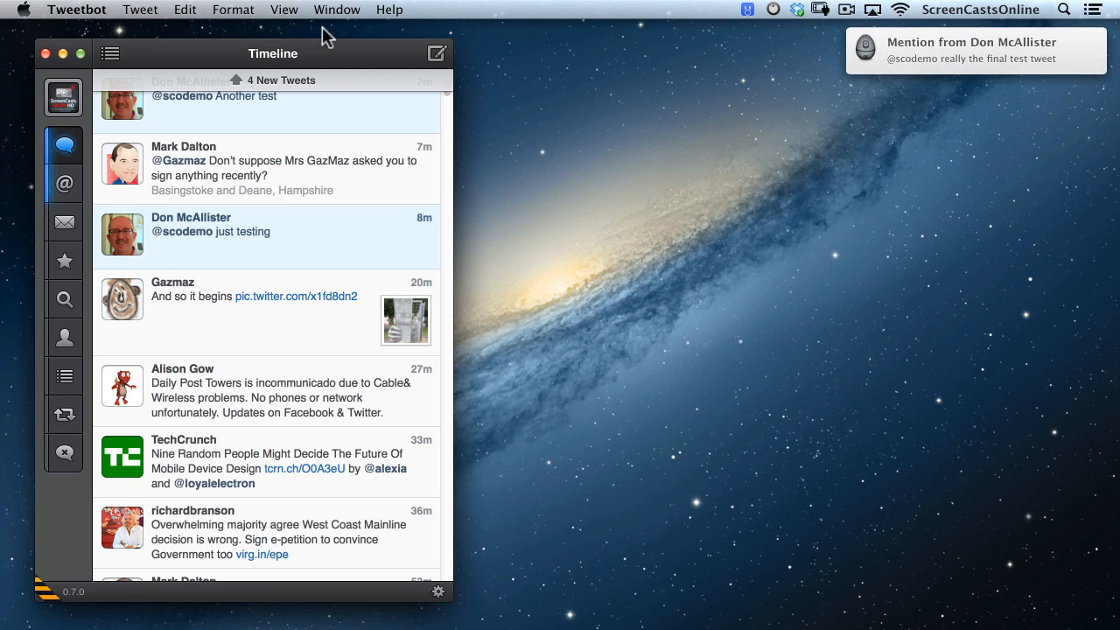
Open the mentioned tweet from its notification, then go to Security & Privacy in System Preferences.
click(939, 55)
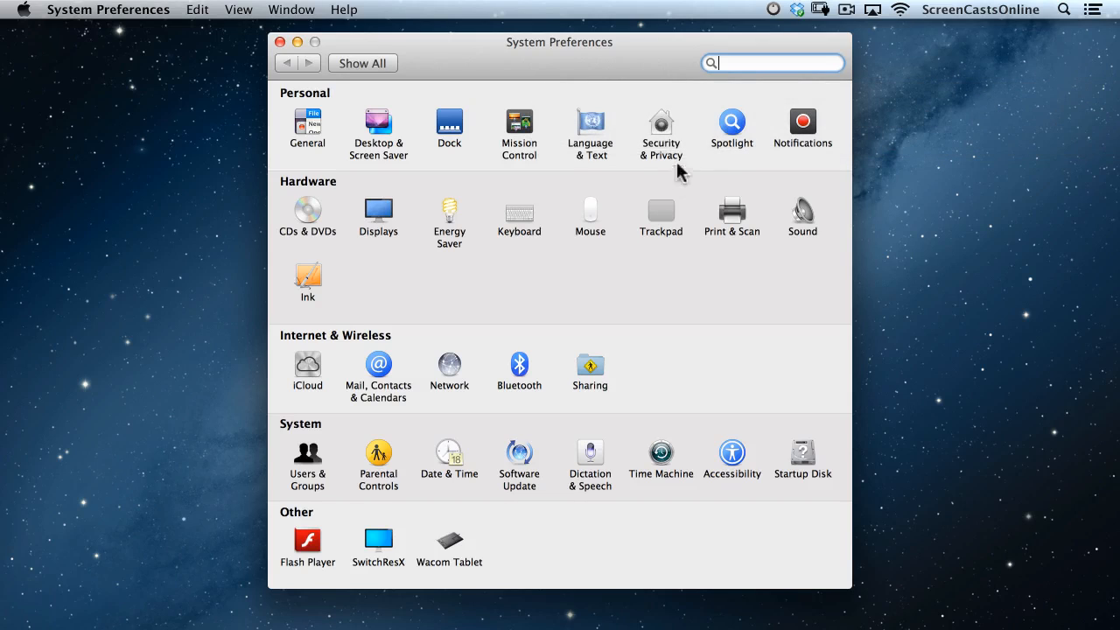
click(663, 136)
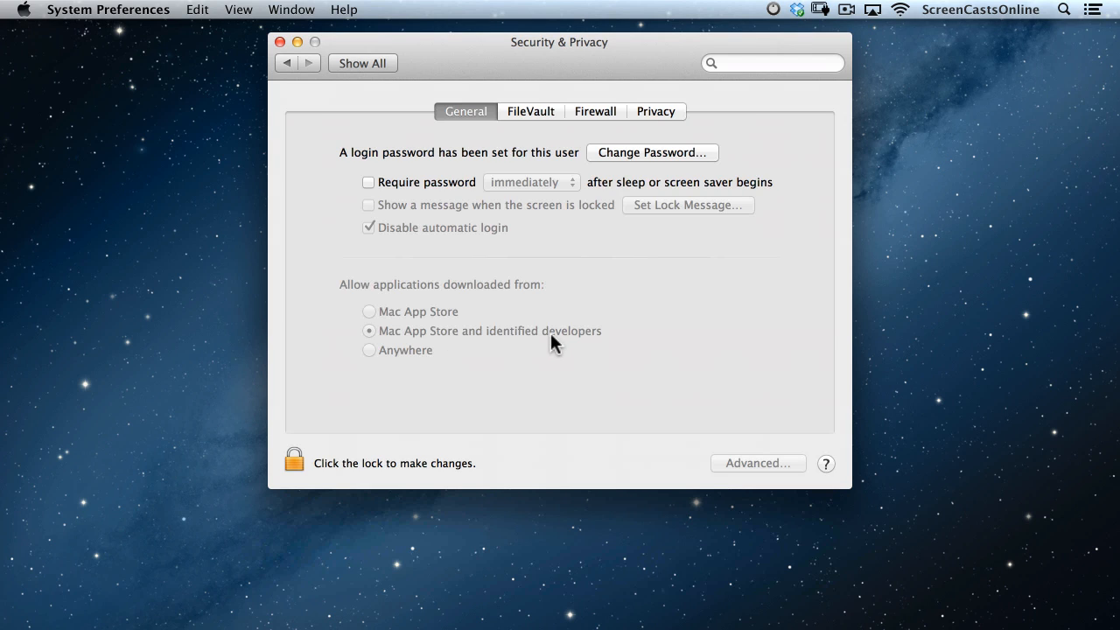
Review the FileVault and Firewall tabs, then click the padlock to request unlocking.
click(521, 111)
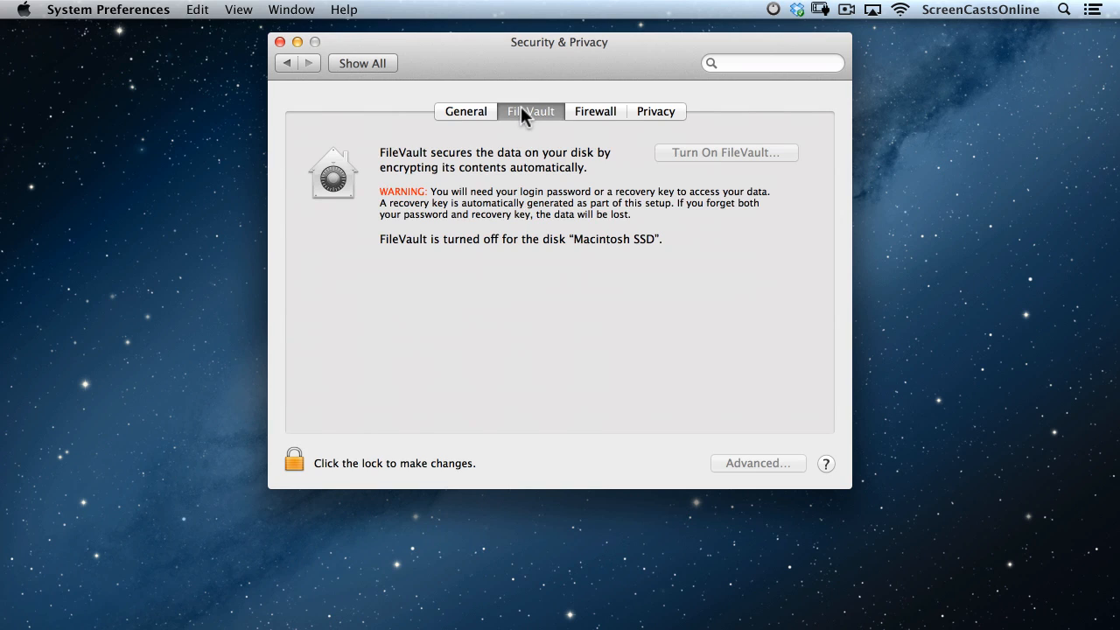
click(594, 111)
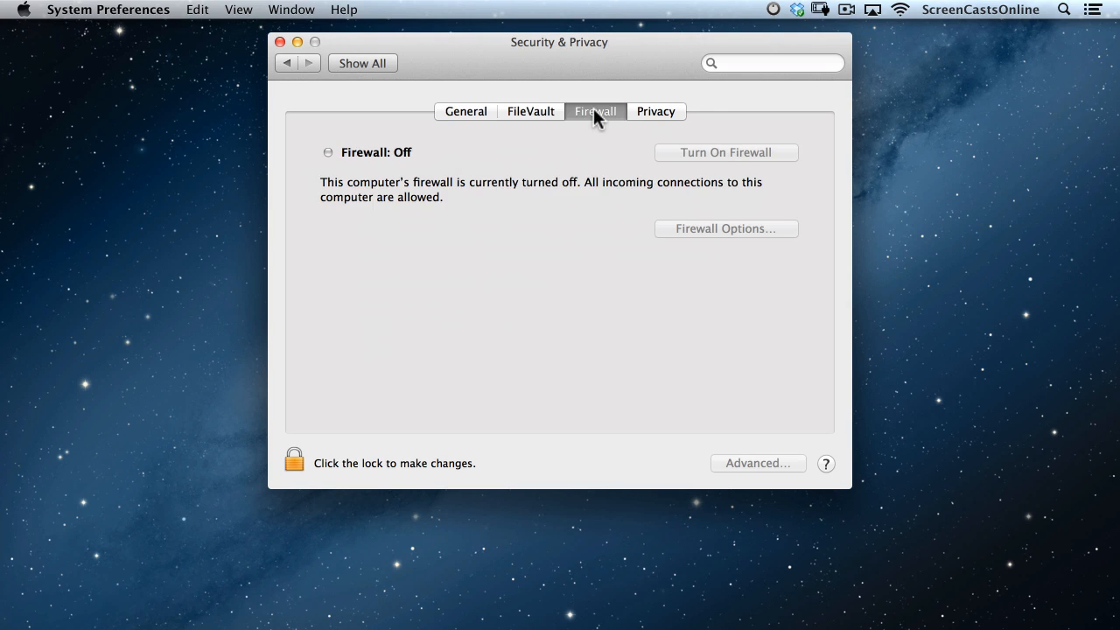
click(294, 462)
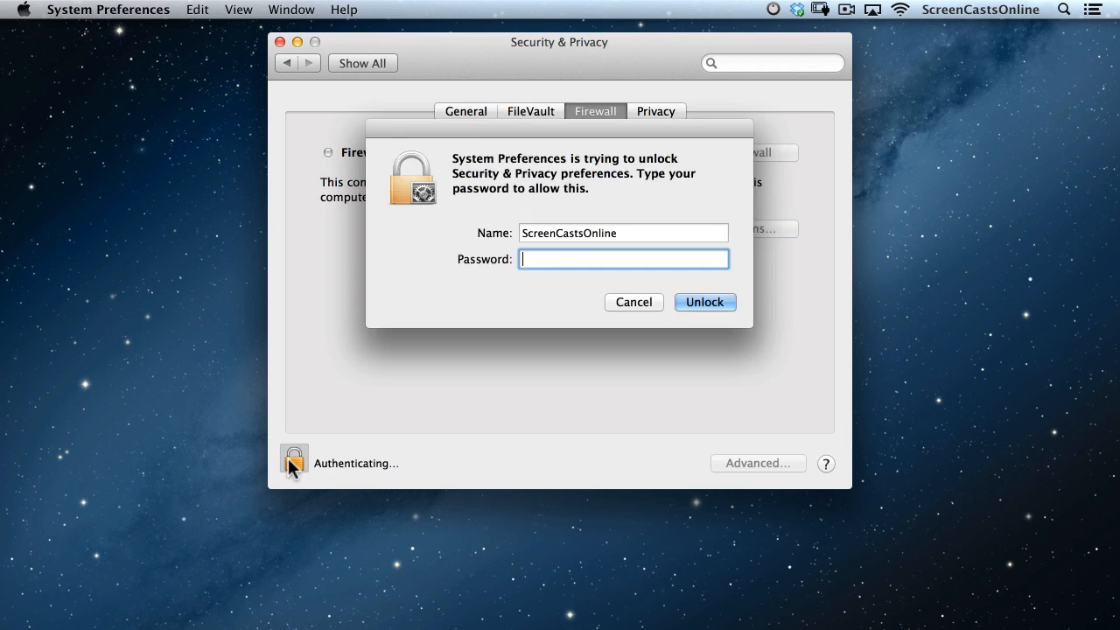
Unlock with the account password, turn the firewall on, view Firewall Options without saving, then turn it off.
text(••••••••••)
key(Return)
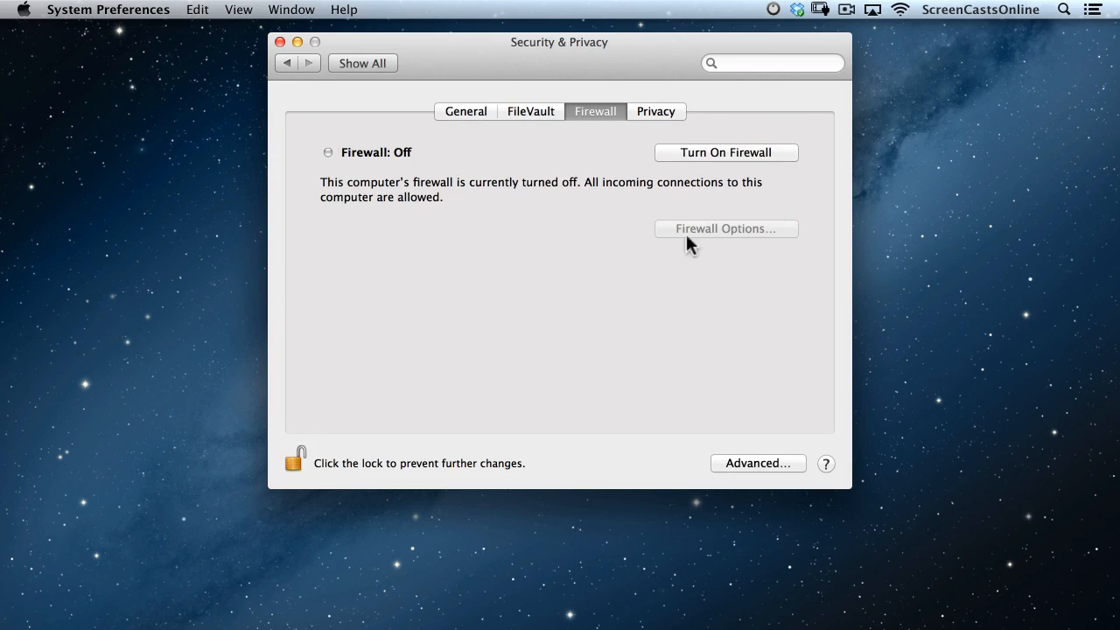
click(695, 152)
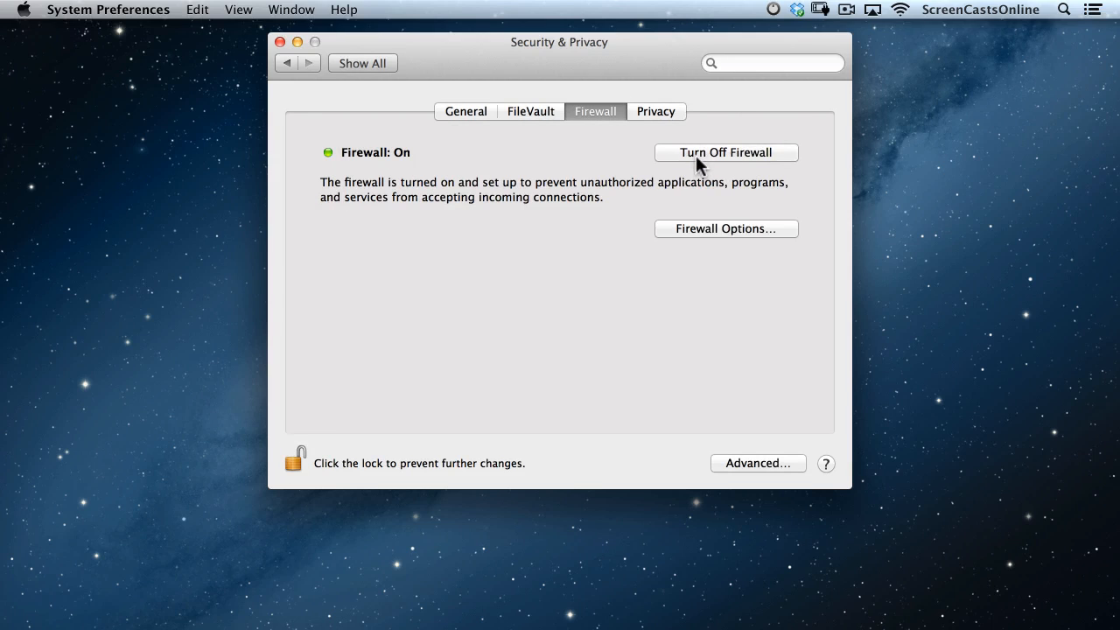
click(704, 228)
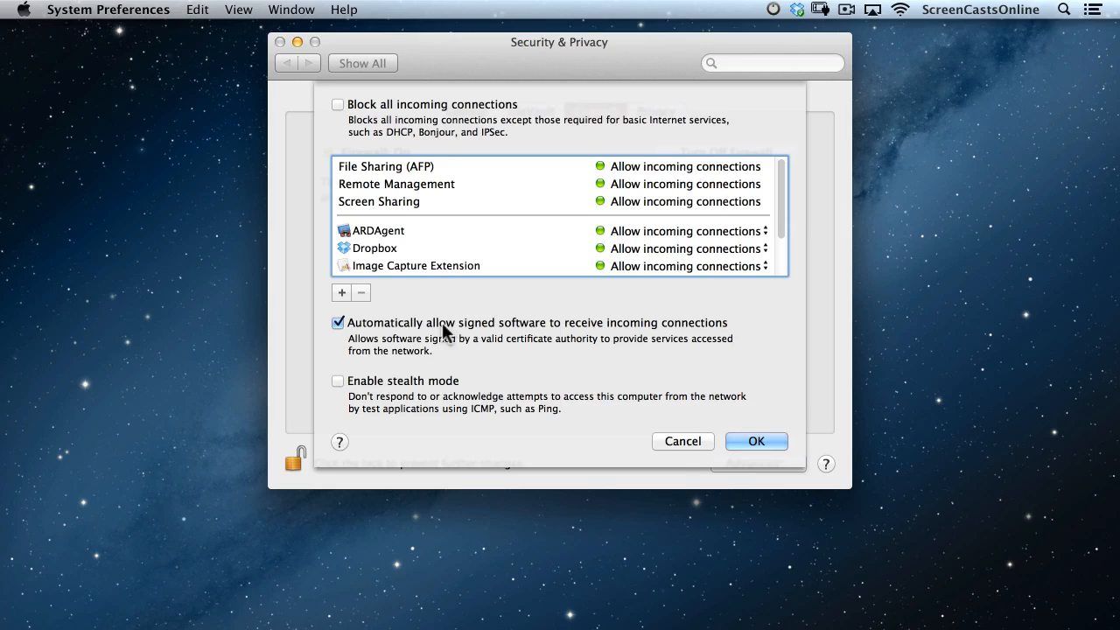
click(677, 438)
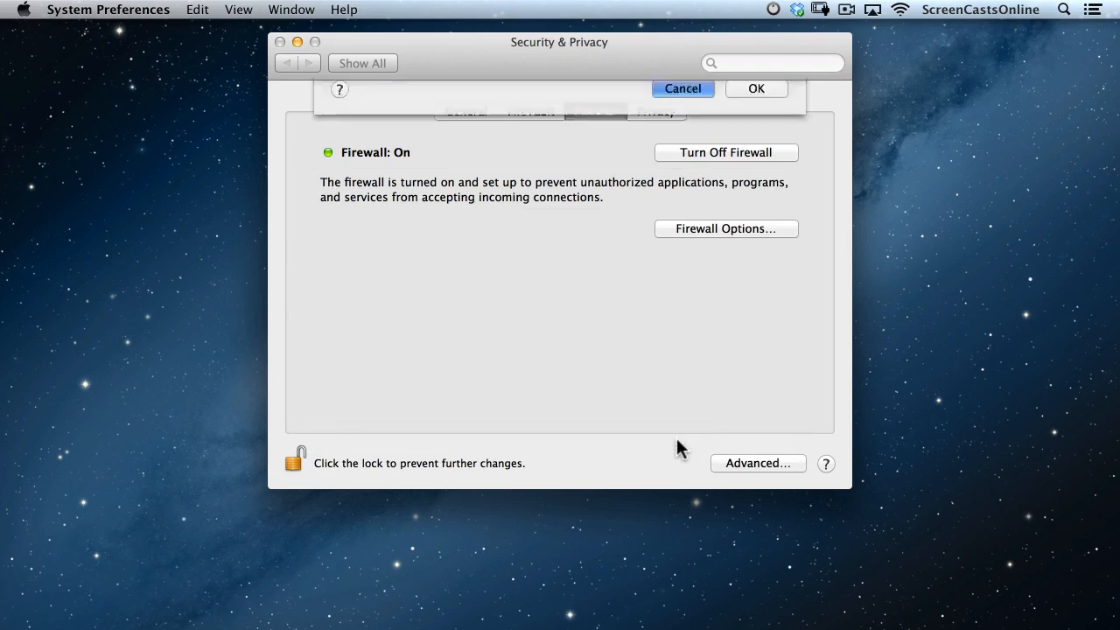
click(704, 153)
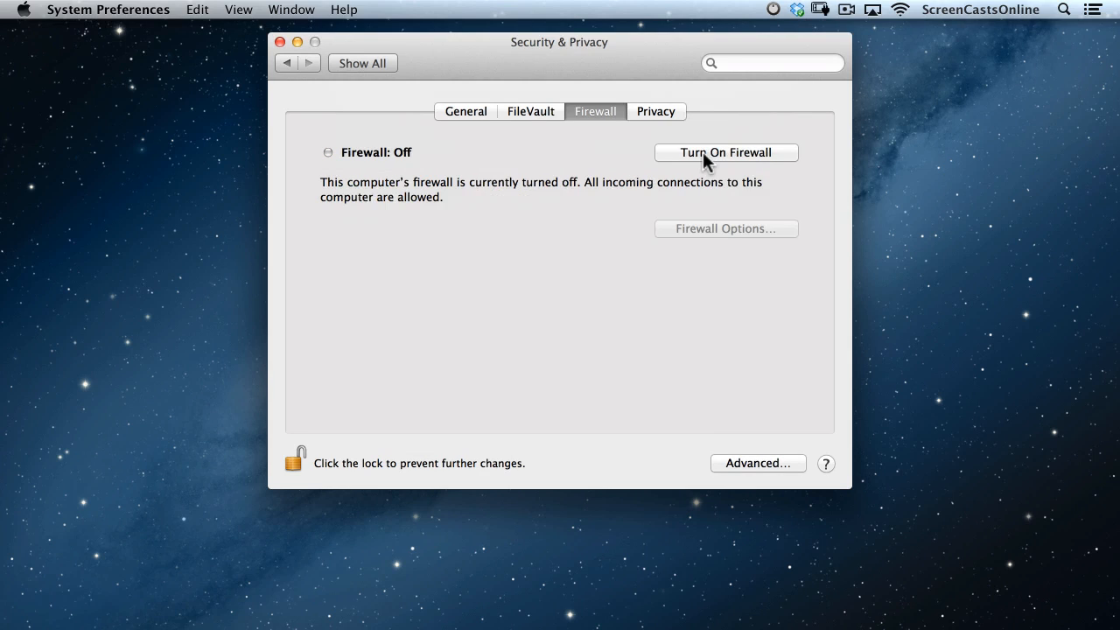
Show the Privacy tab with Location Services enabled, Reminders allowed and Tweetbot not.
click(660, 112)
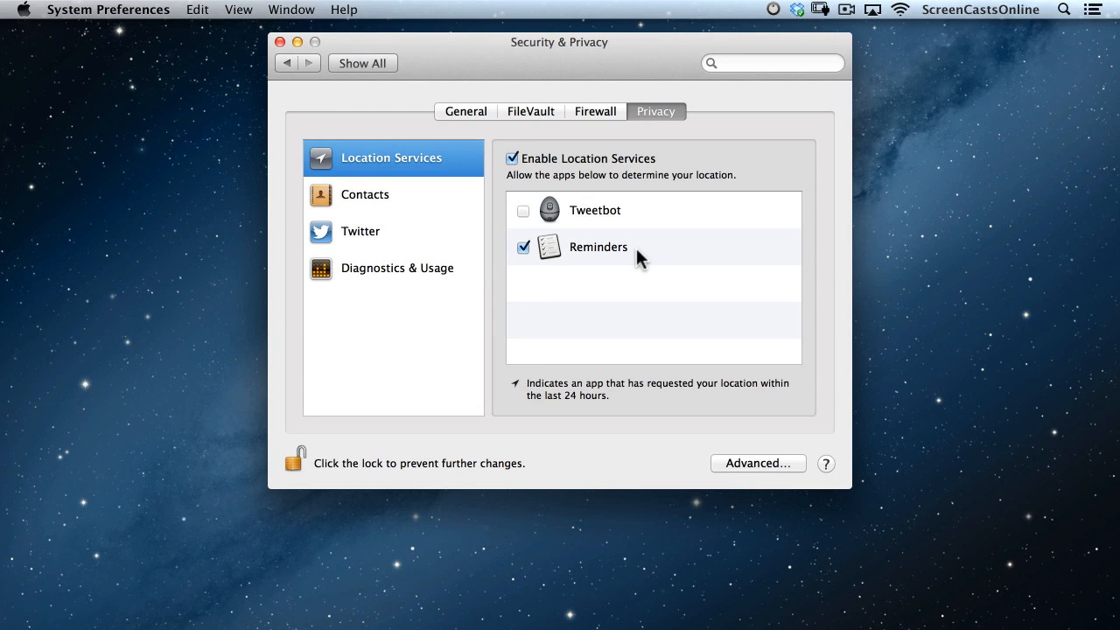
Check which apps may access Contacts, briefly switch to Safari, then view the empty Twitter access list.
click(343, 201)
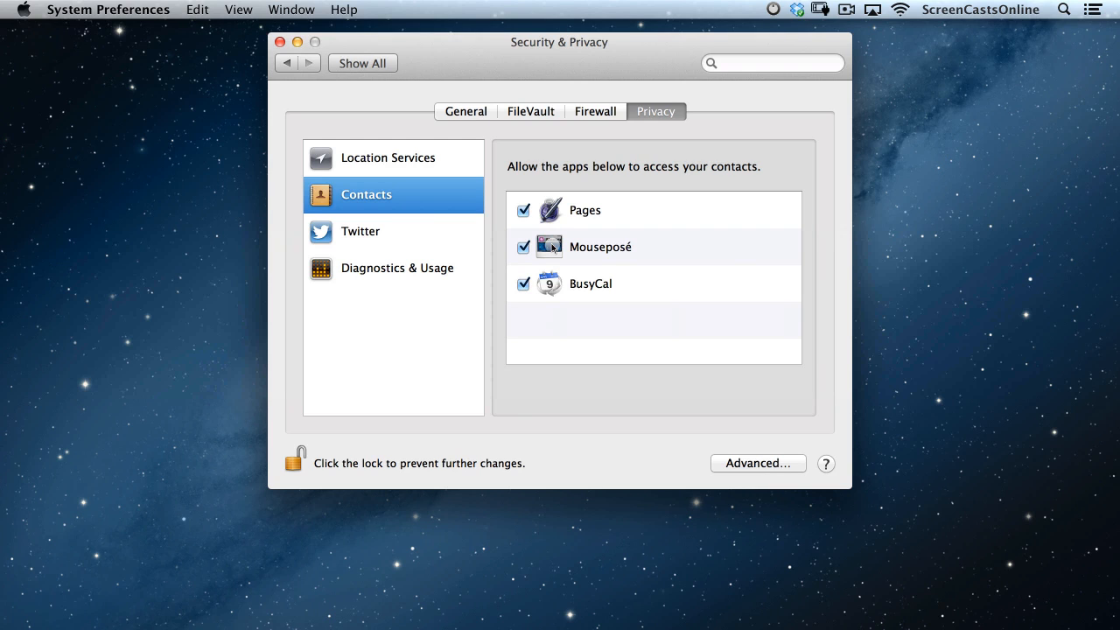
key(super+Tab)
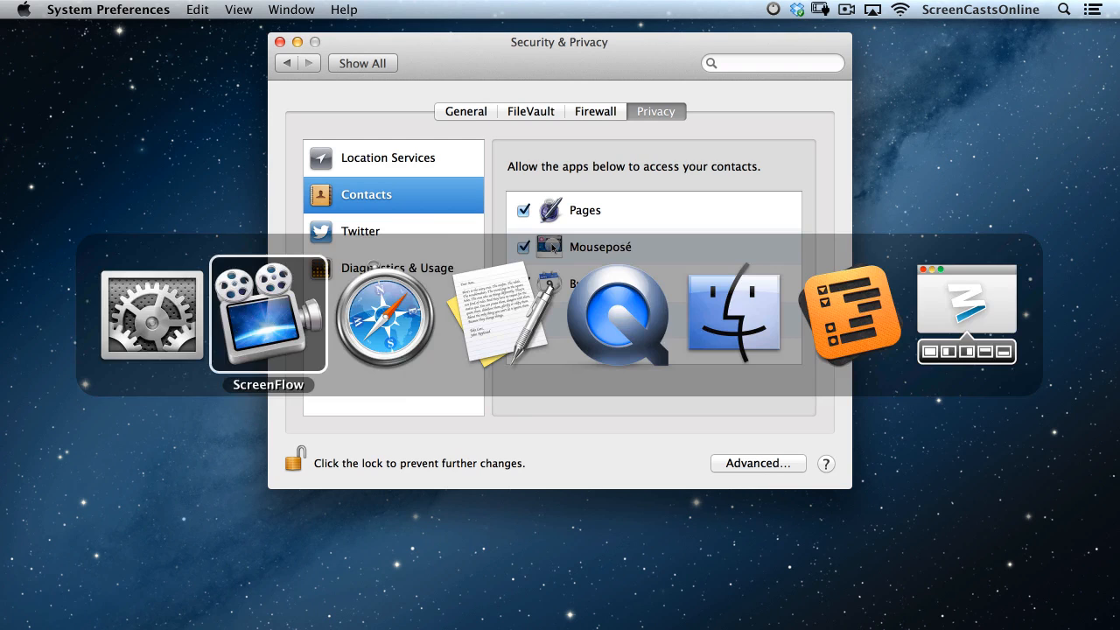
key(super+Tab)
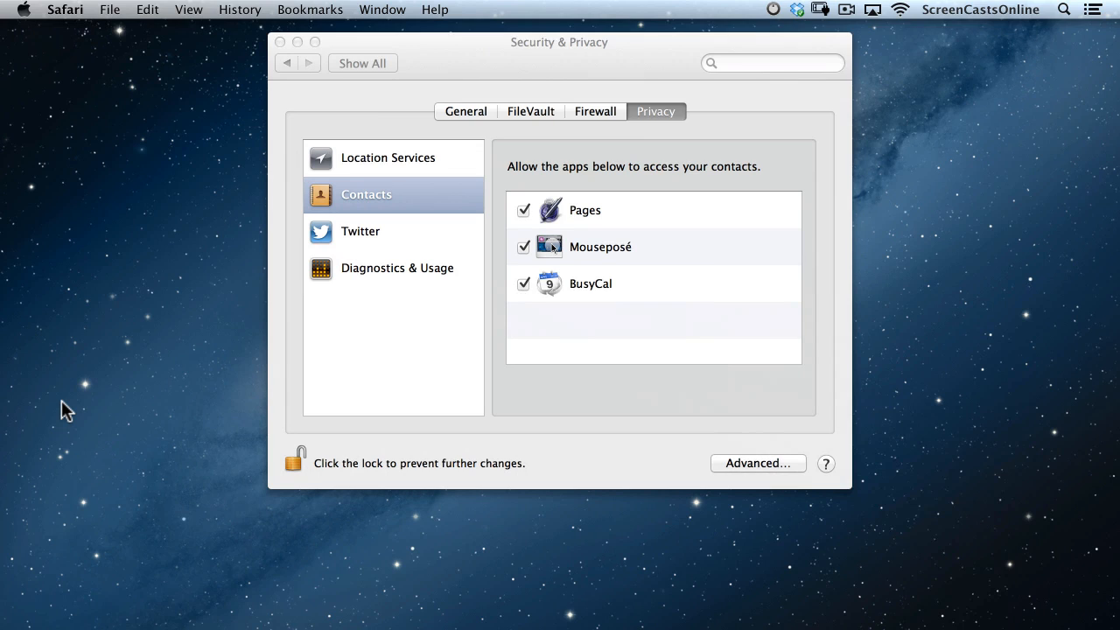
click(405, 238)
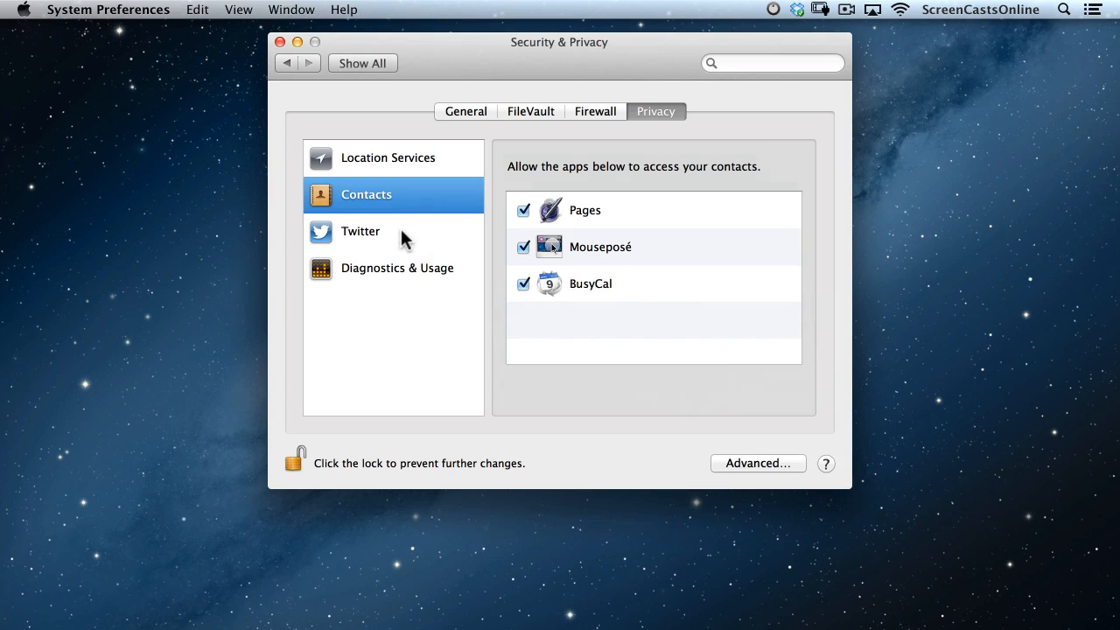
click(447, 236)
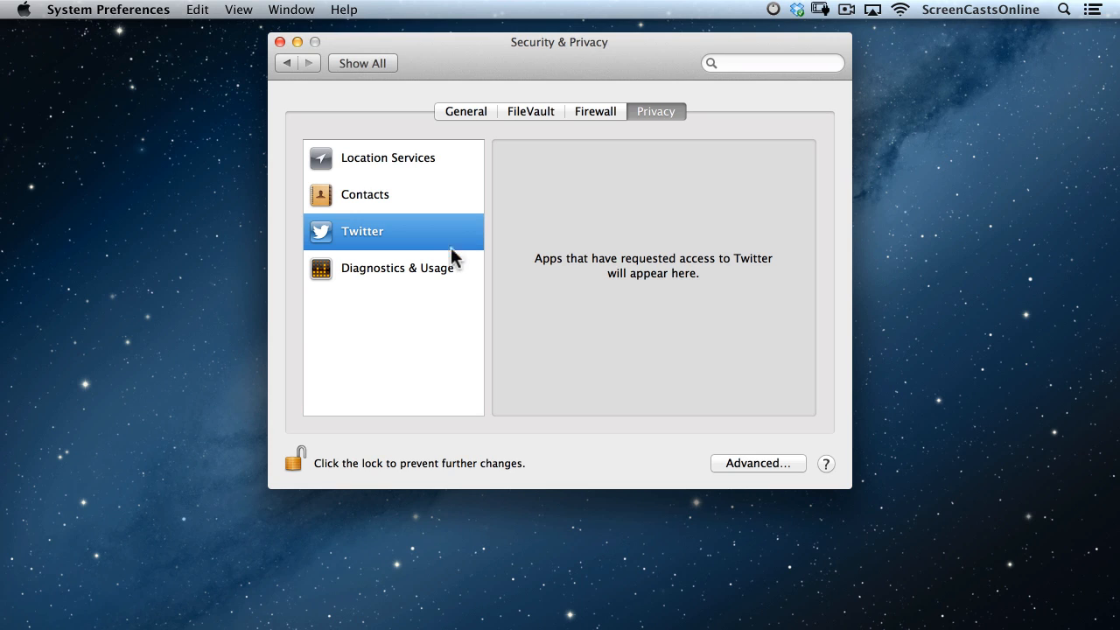
View the Diagnostics & Usage privacy setting, then go back to Show All.
click(426, 273)
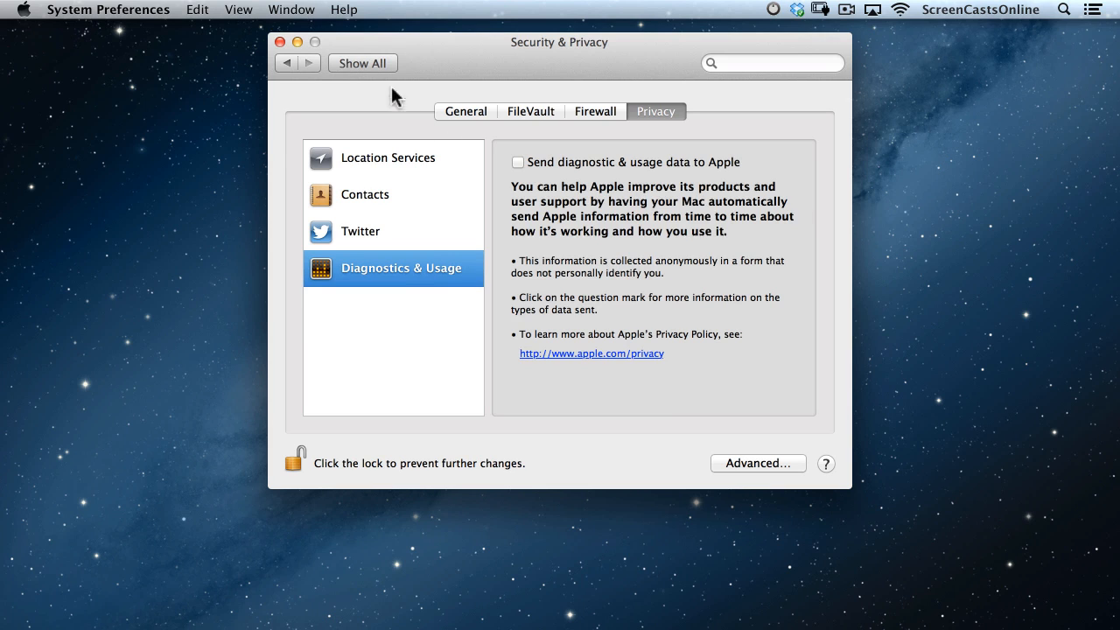
click(356, 66)
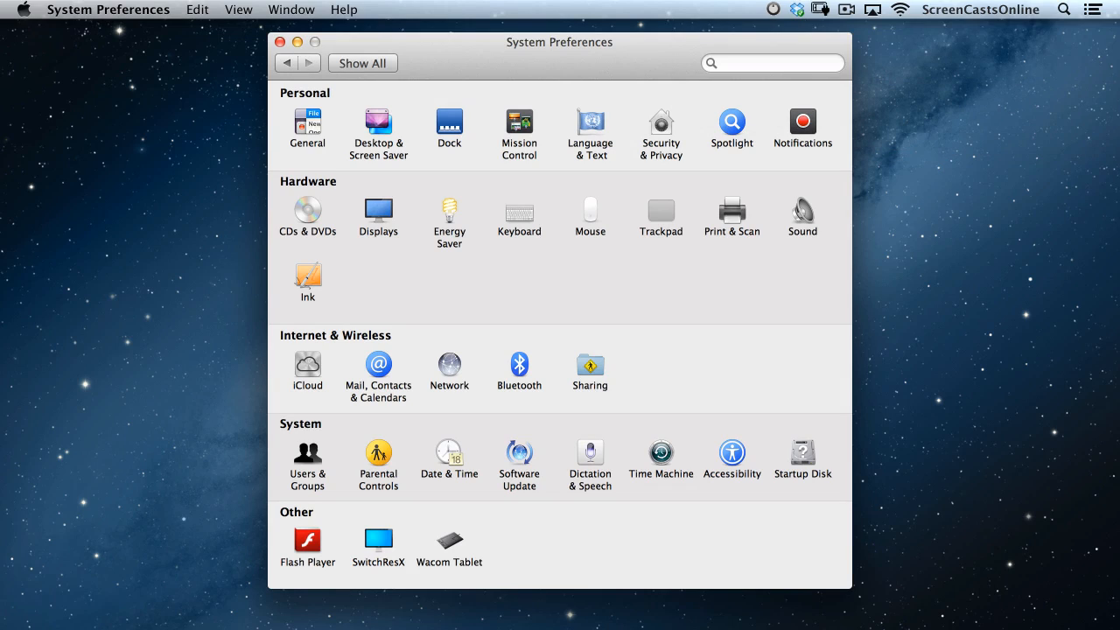
Enable 'Show Time Machine in menu bar' in the Time Machine pane, then switch to Disk Utility.
click(662, 460)
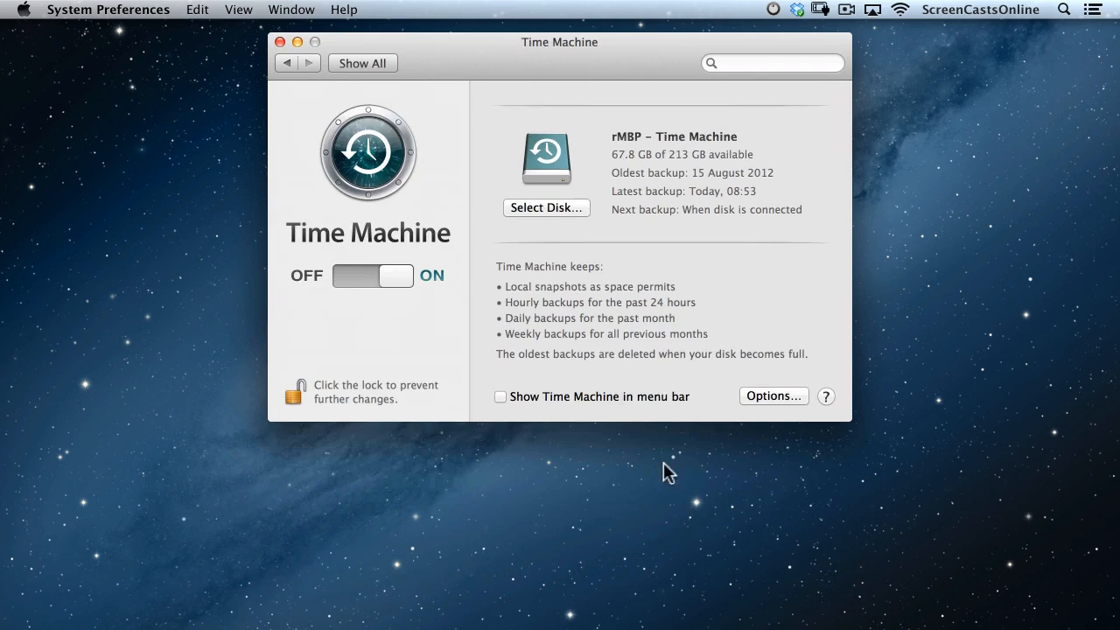
click(503, 398)
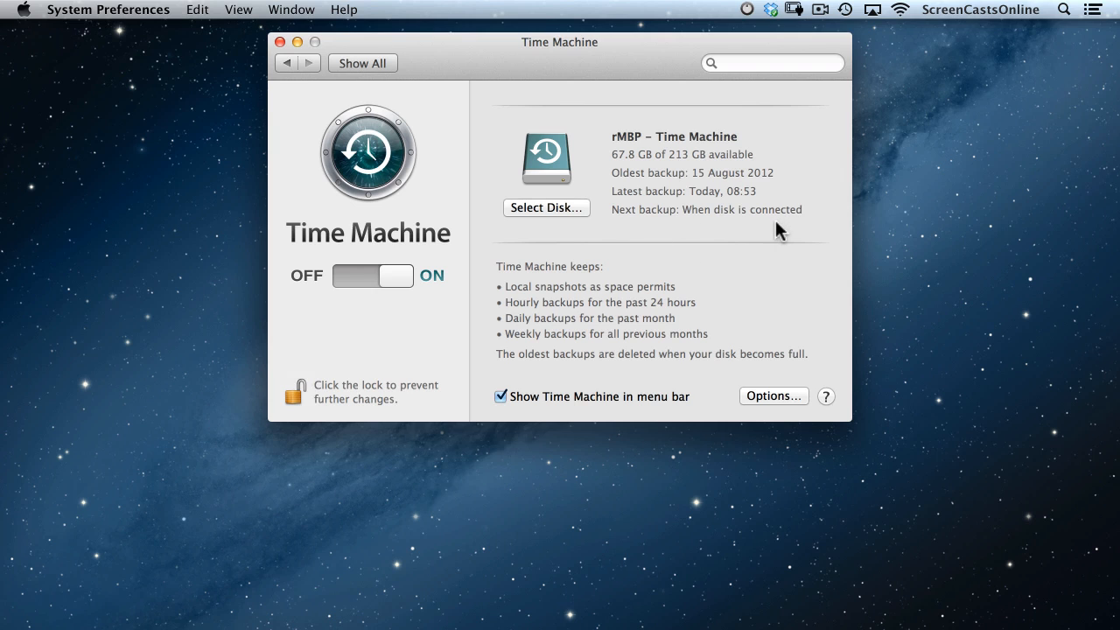
key(super+Tab)
key(super+Tab)
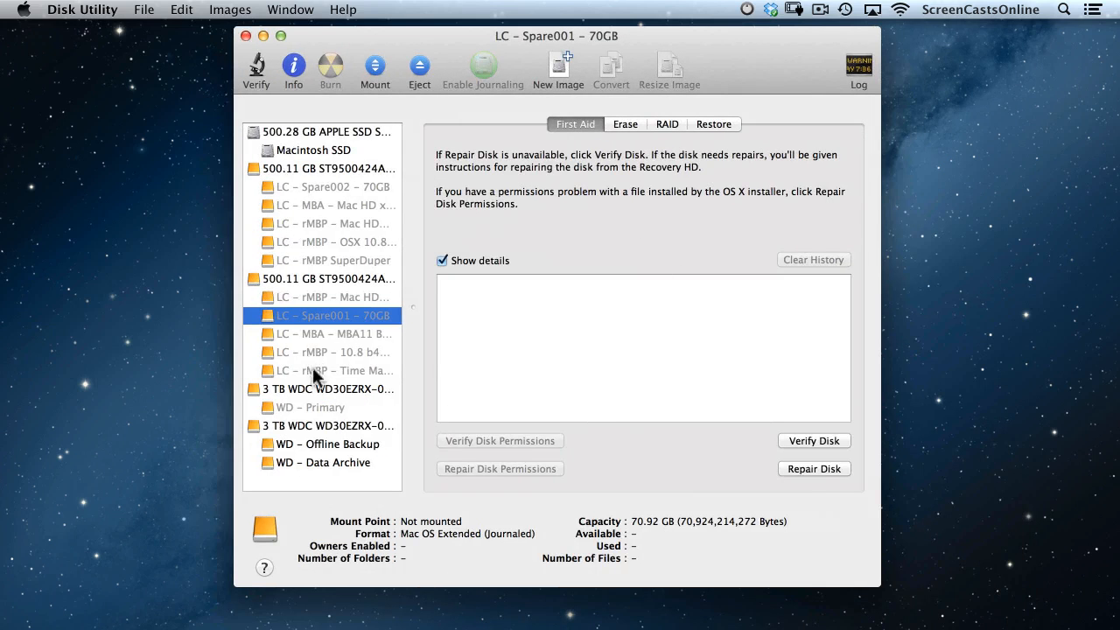
Mount the 'LC – rMBP – Time Machine' volume in Disk Utility and minimize the window.
click(312, 369)
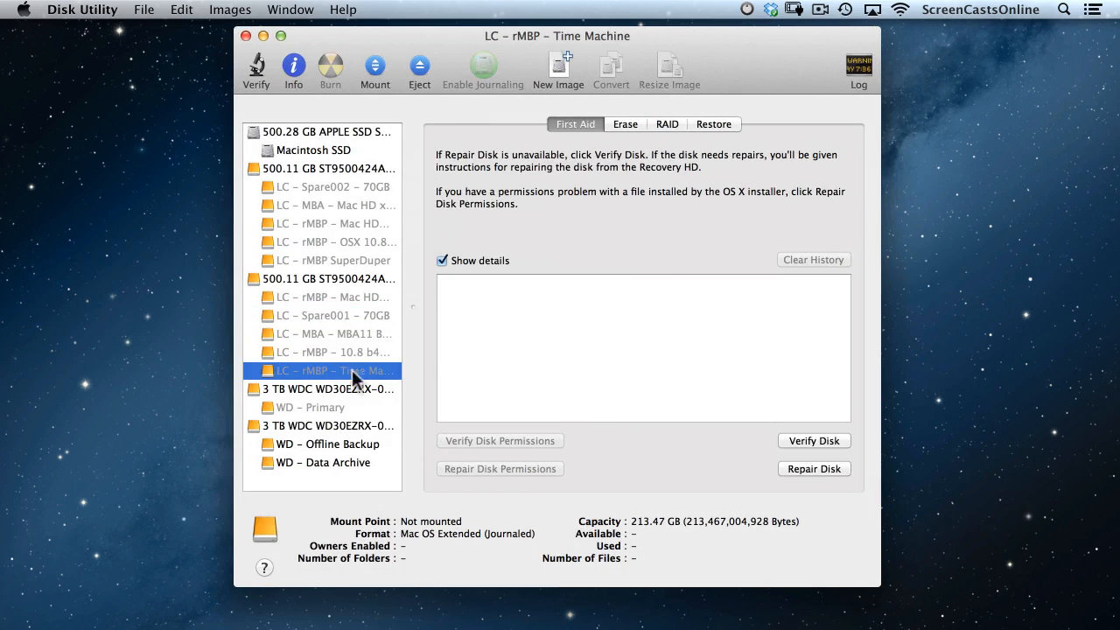
click(371, 70)
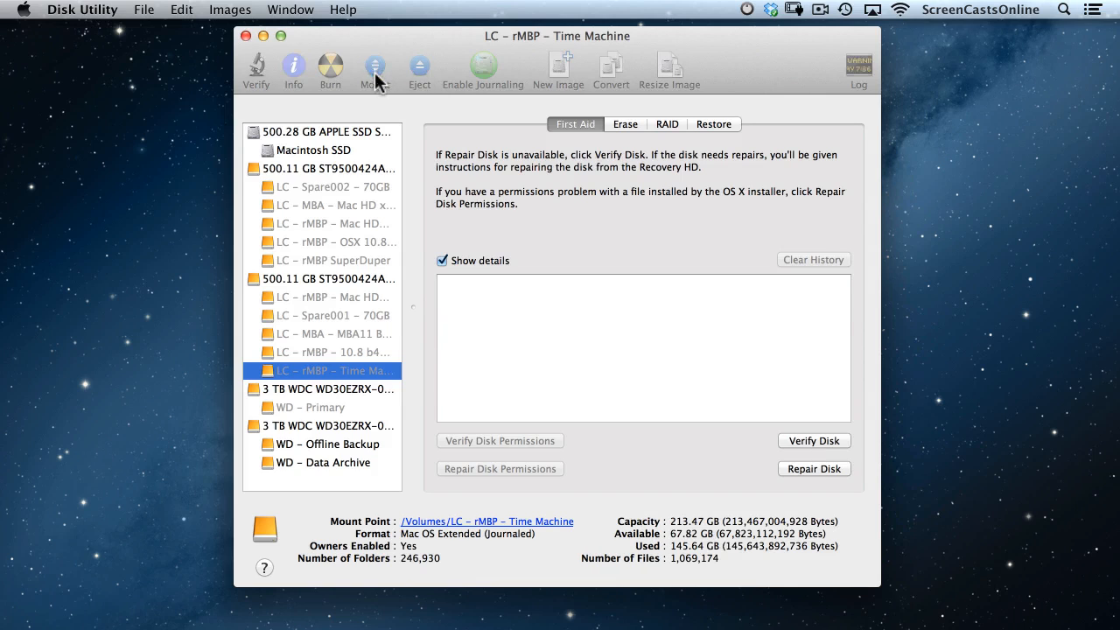
click(263, 36)
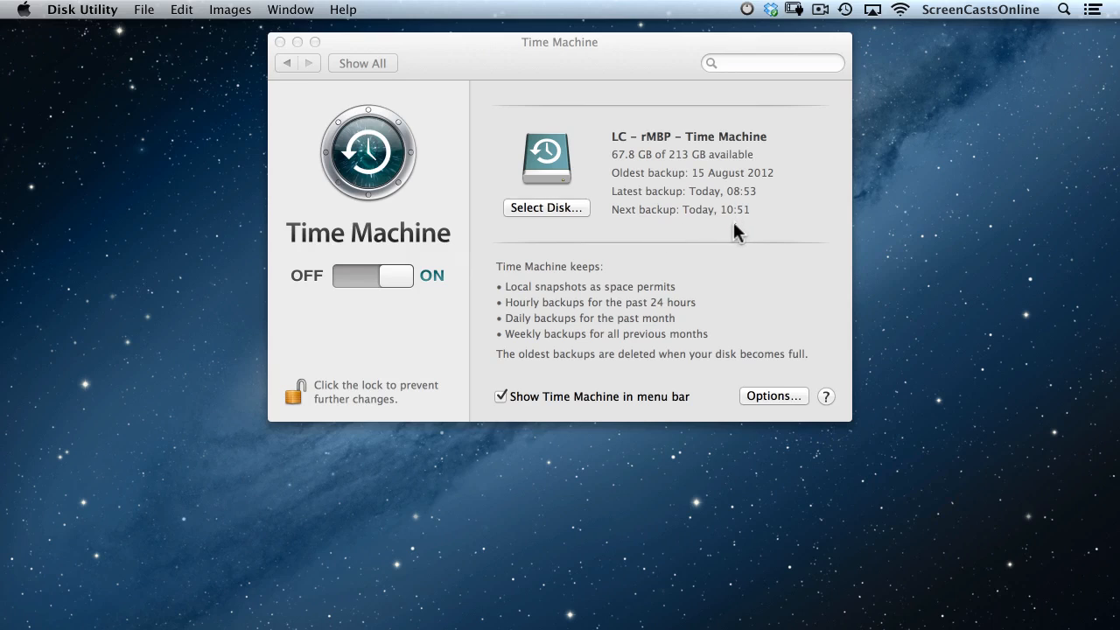
Run Back Up Now from the Time Machine menu so the latest backup reads Today, 10:26.
click(845, 10)
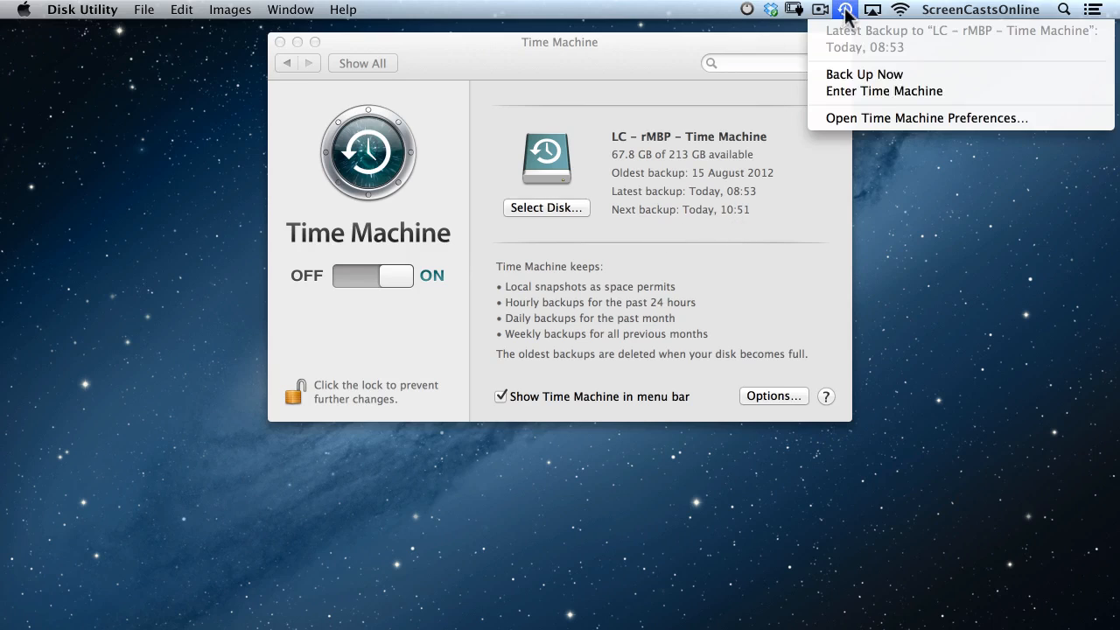
click(864, 76)
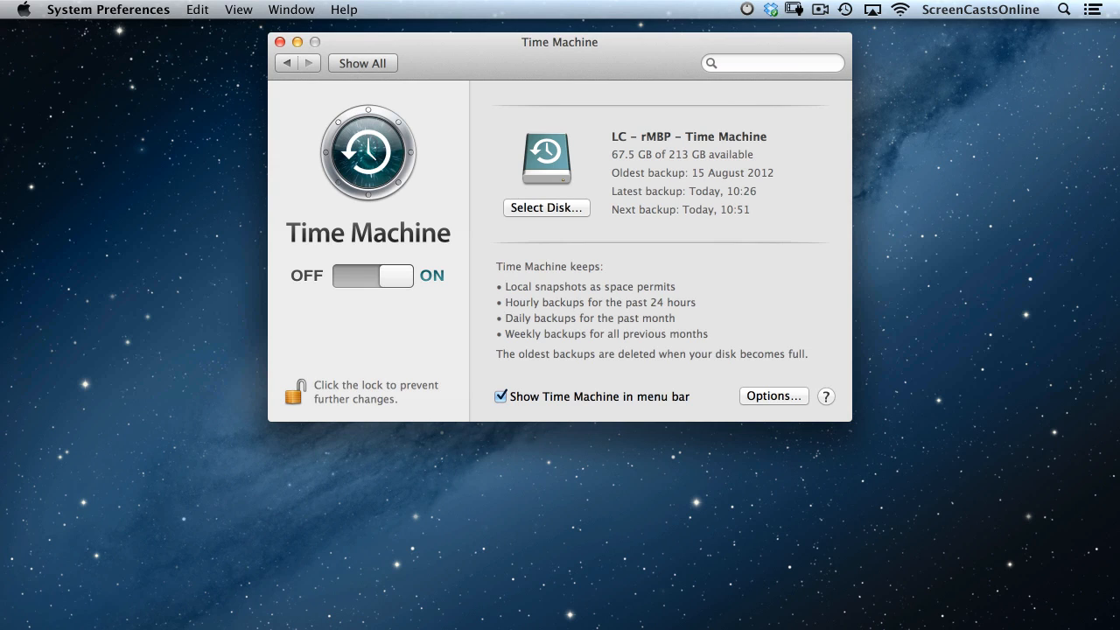
Choose WD – Offline Backup as a Time Machine disk and use both backup disks.
click(550, 206)
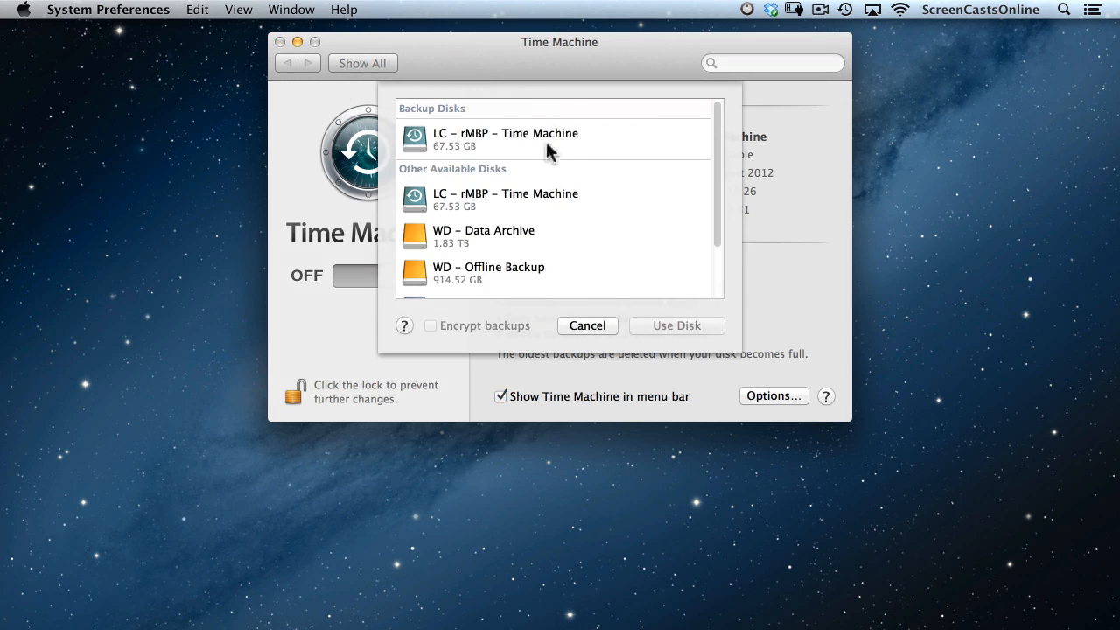
scroll(638, 253, down, 3)
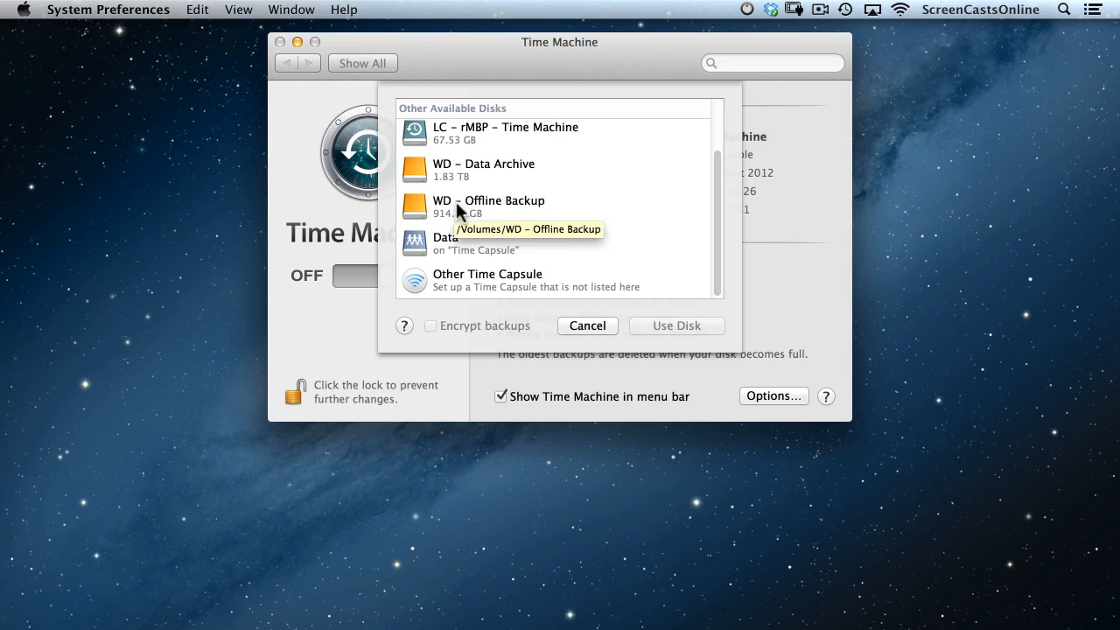
click(458, 210)
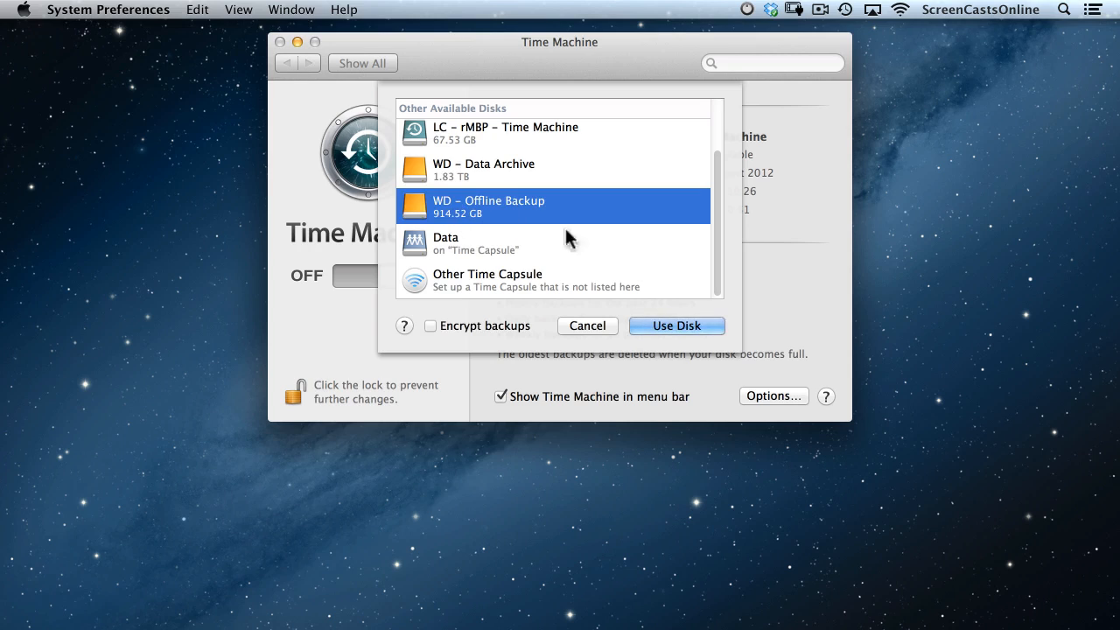
click(685, 326)
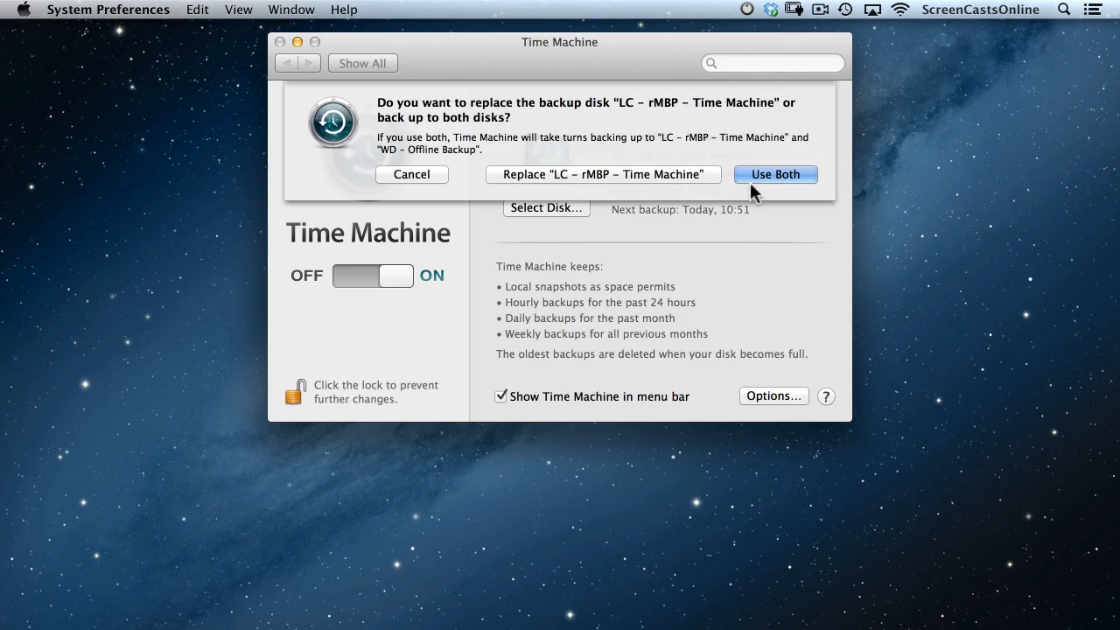
click(777, 173)
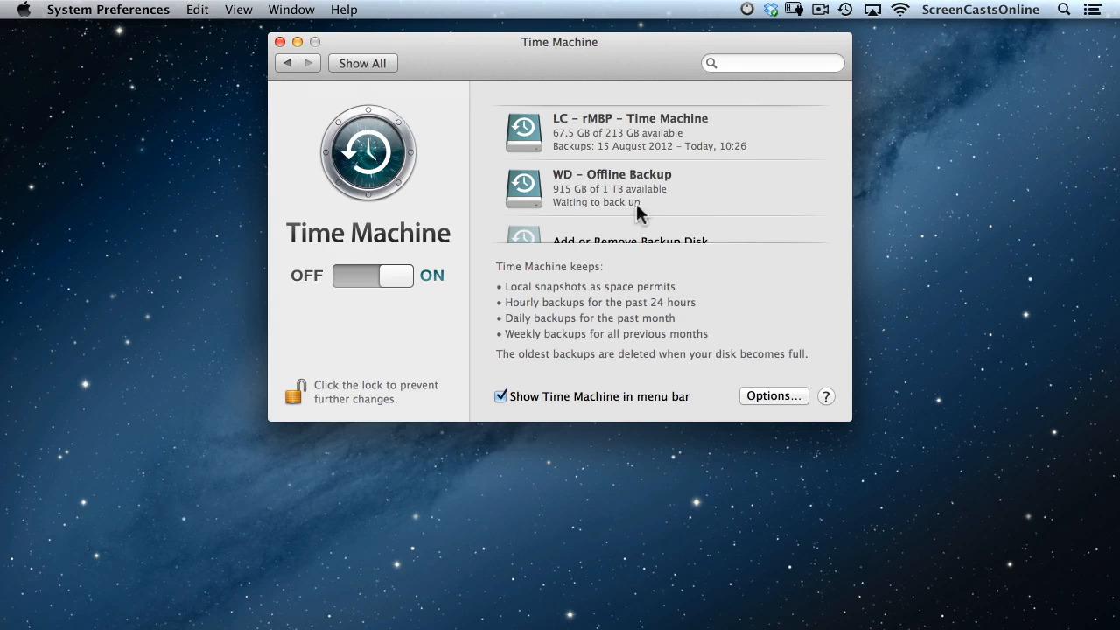
Remove WD – Offline Backup, leaving LC – rMBP – Time Machine as the only backup disk.
scroll(797, 165, down, 2)
scroll(786, 114, down, 2)
click(646, 219)
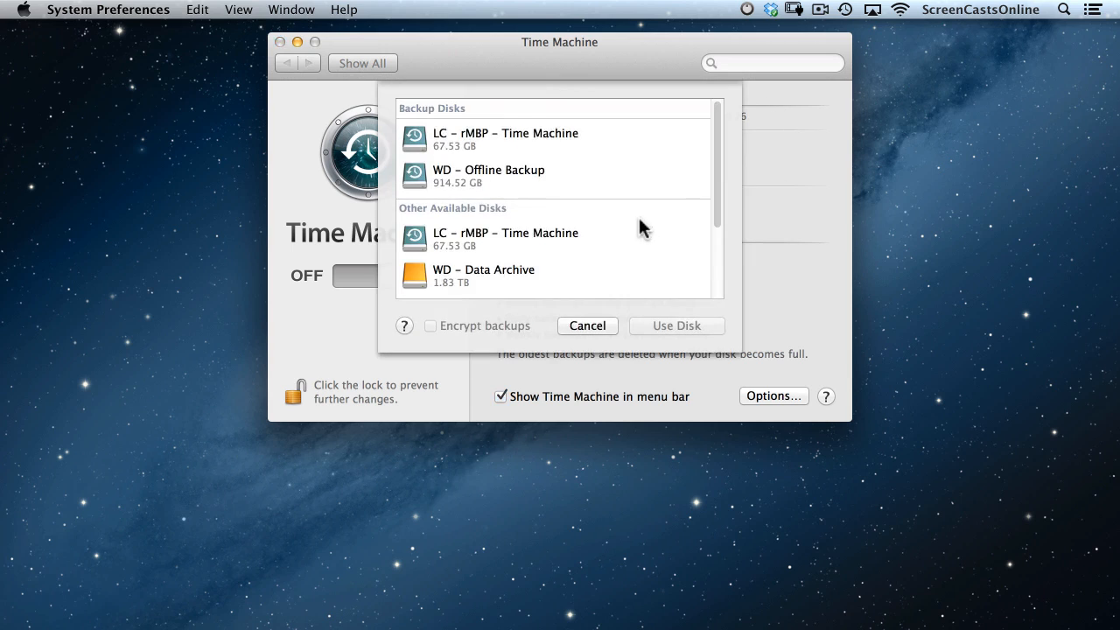
click(492, 171)
click(707, 328)
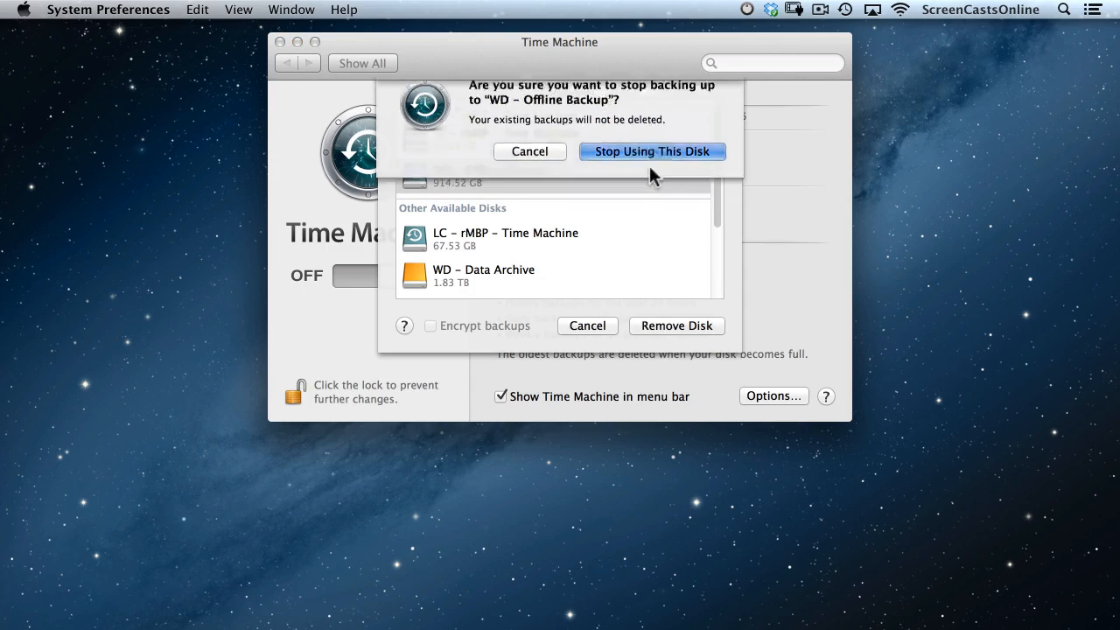
click(650, 166)
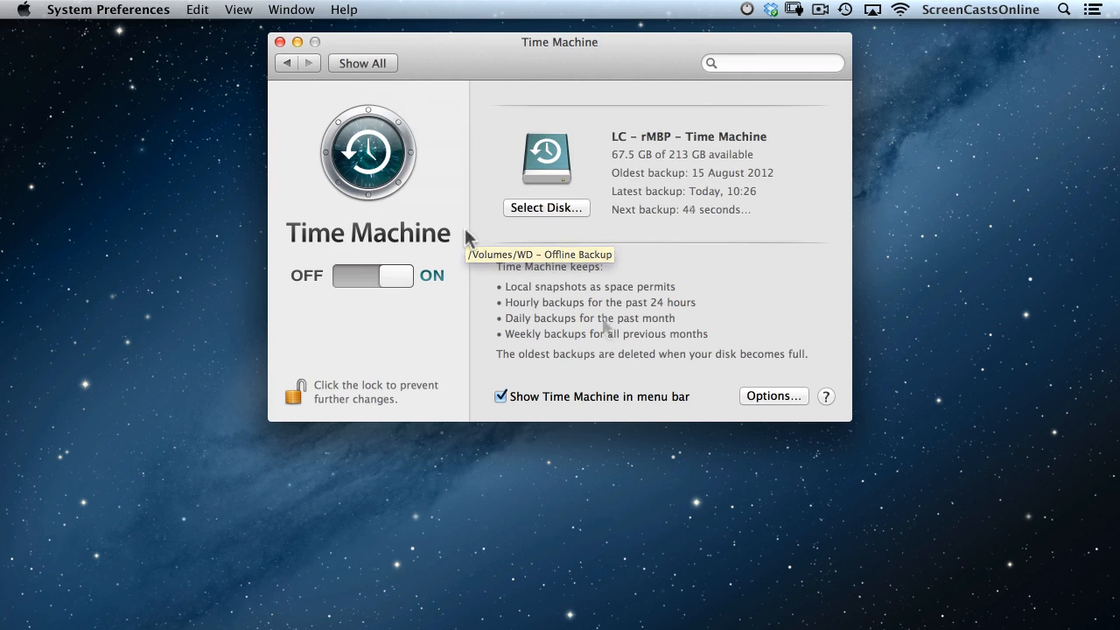
click(559, 204)
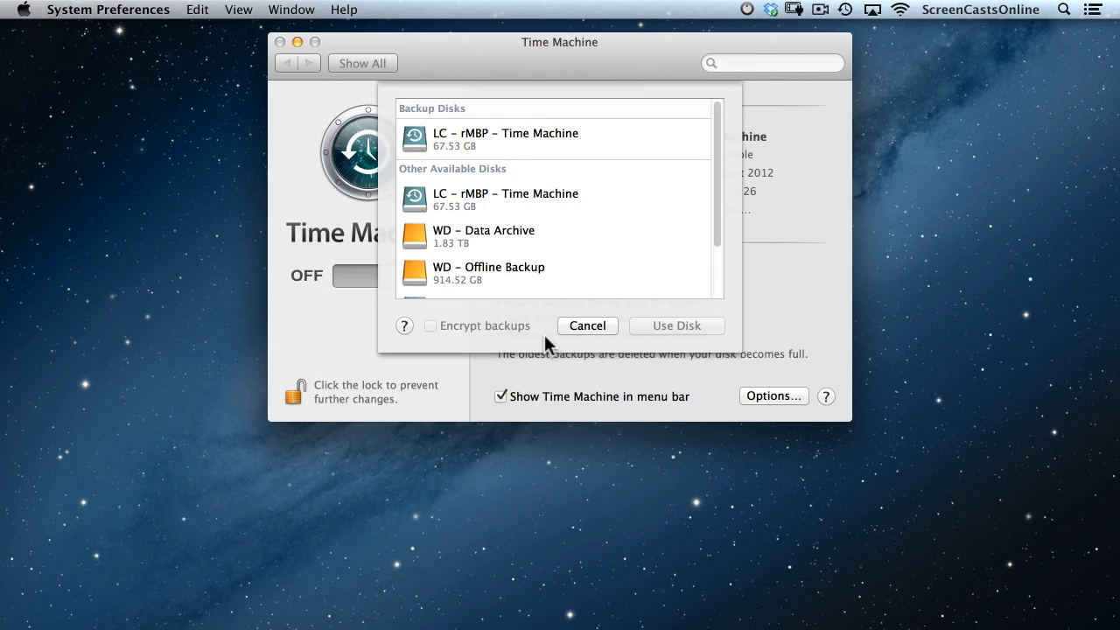
Dismiss the disk sheet, hide Time Machine from the menu bar, and switch it OFF.
click(586, 325)
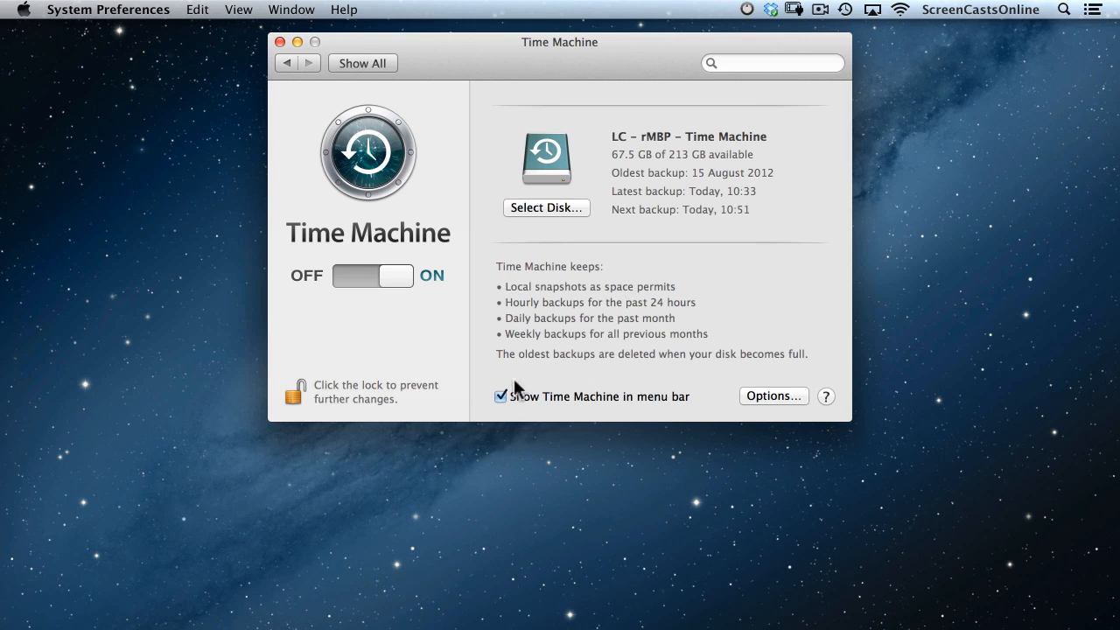
click(501, 396)
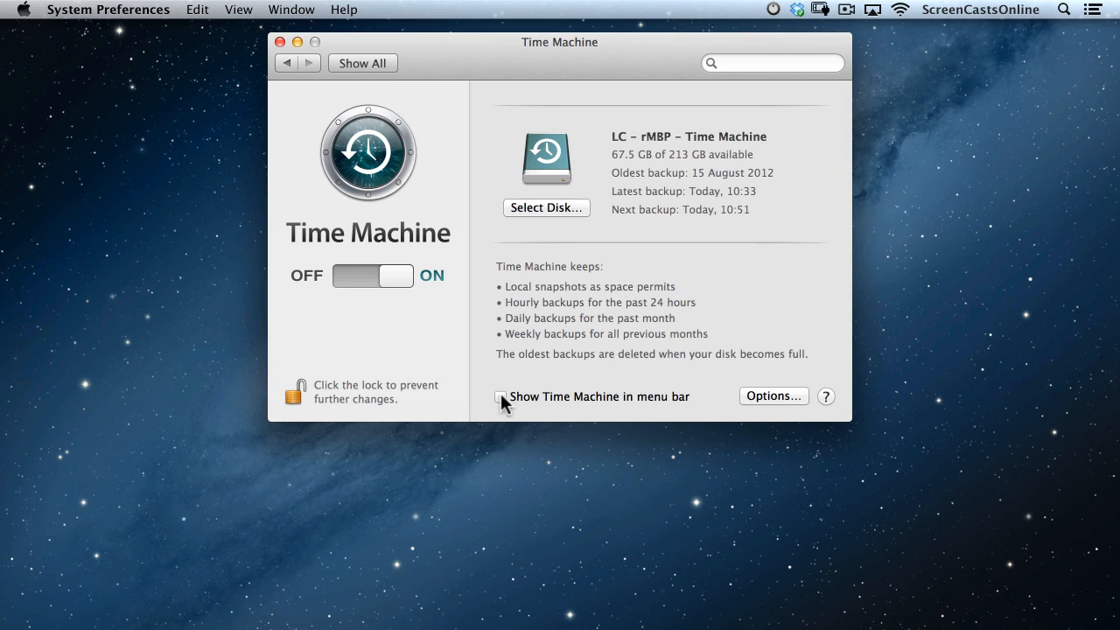
click(347, 274)
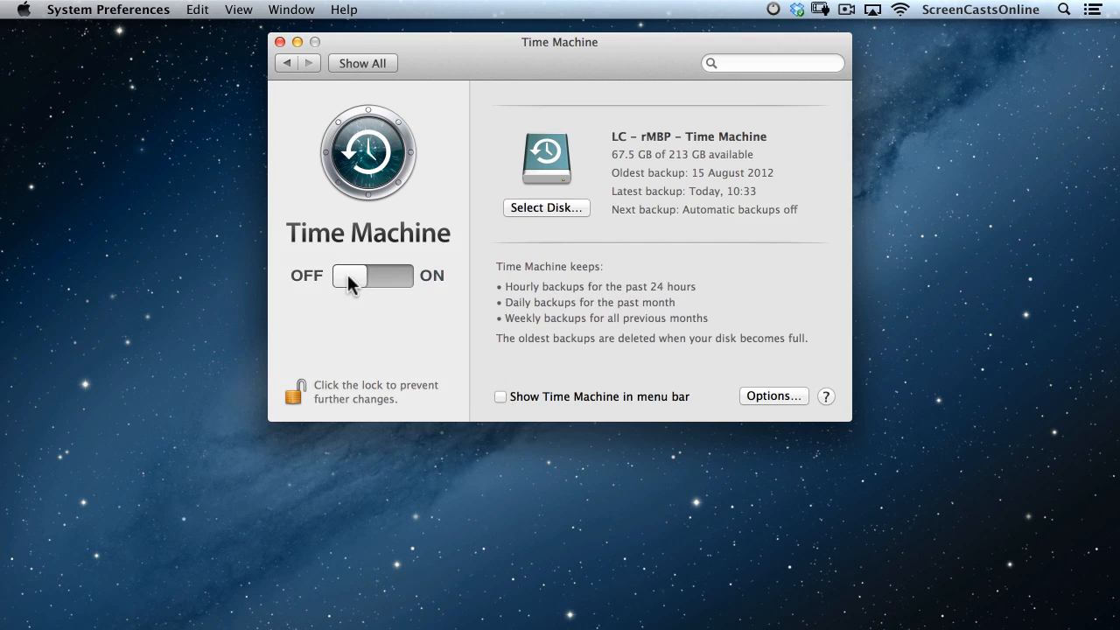
click(370, 68)
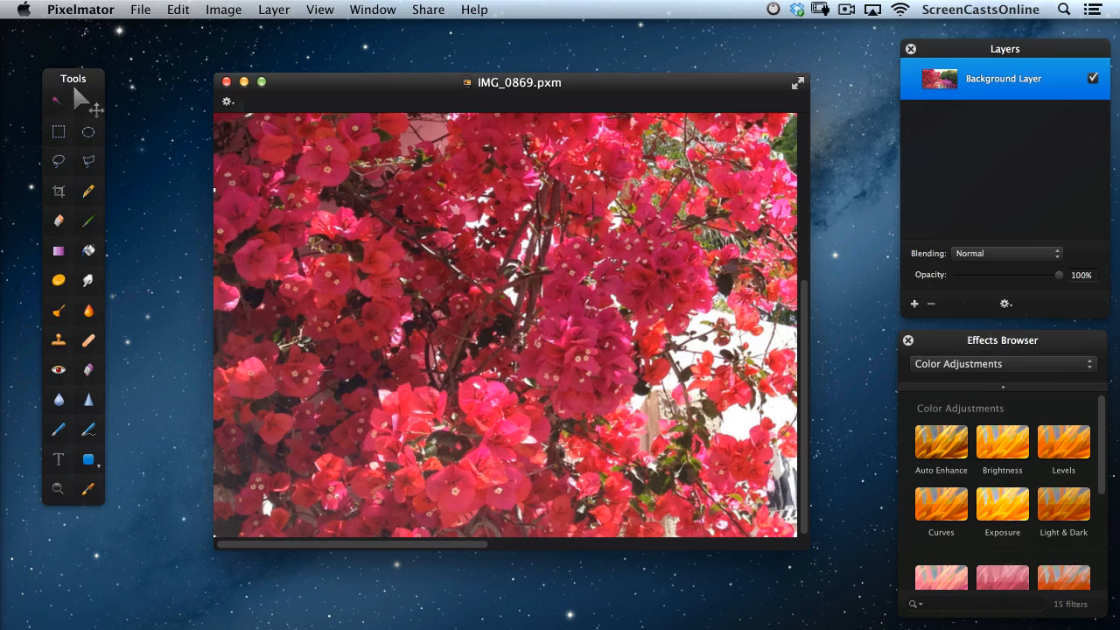
View IMG_0869.pxm full-screen, move the Tools and Layers palettes off and back, then exit full screen.
click(796, 84)
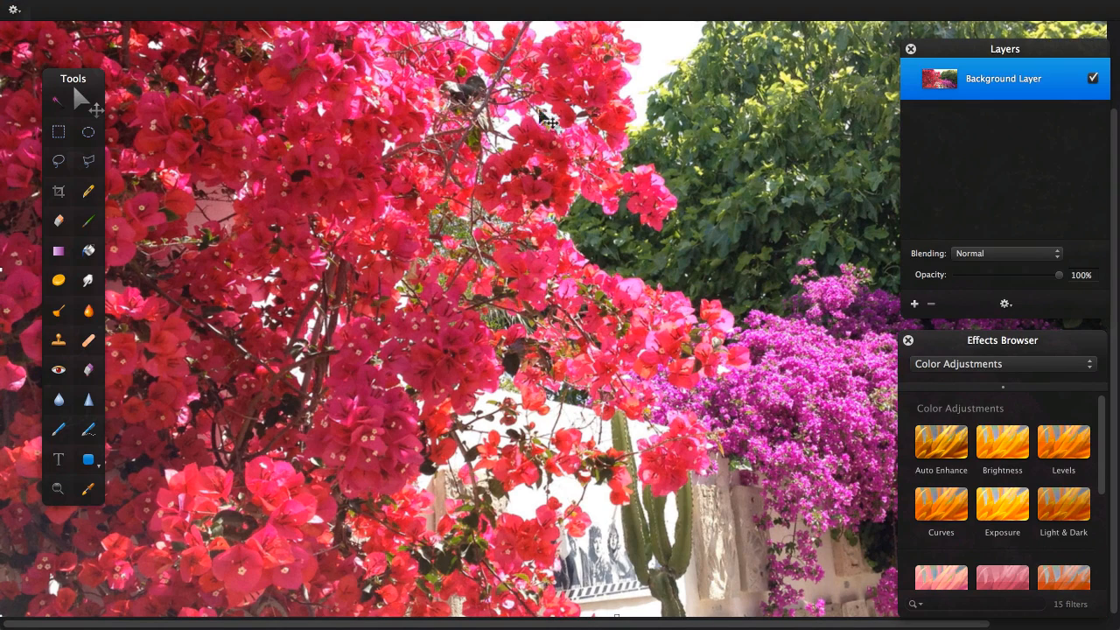
drag(82, 75, 0, 39)
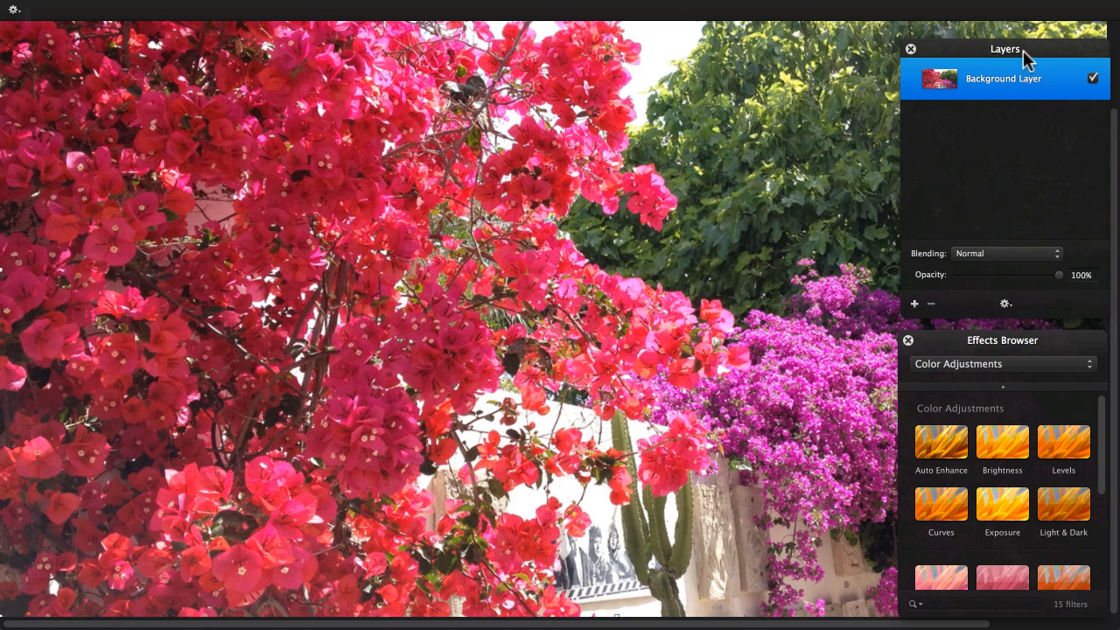
drag(991, 47, 2, 120)
drag(9, 32, 1009, 33)
drag(2, 9, 52, 69)
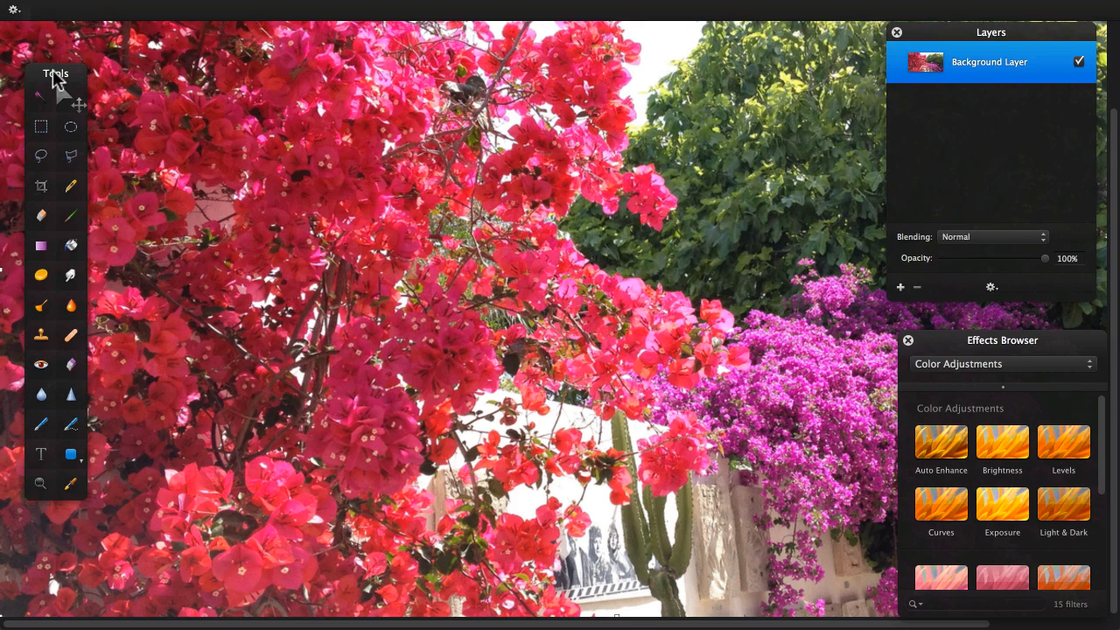
mouse_move(440, 7)
click(1092, 10)
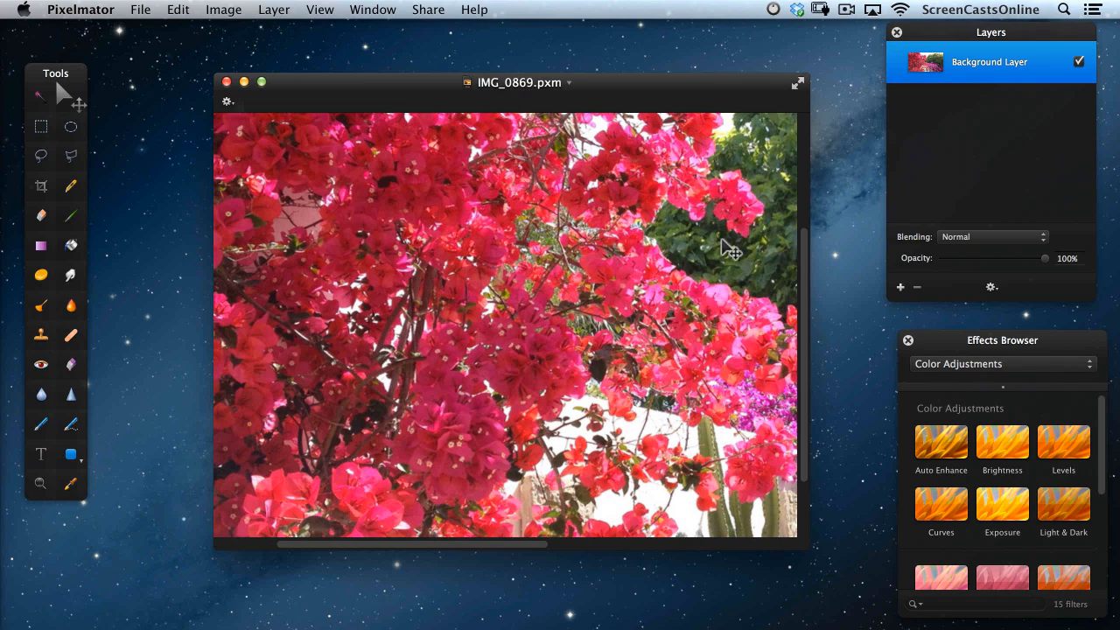
Drag the IMG_0869.pxm window off the left screen edge, leaving only the Pixelmator palettes.
click(536, 85)
click(408, 89)
drag(386, 82, 0, 52)
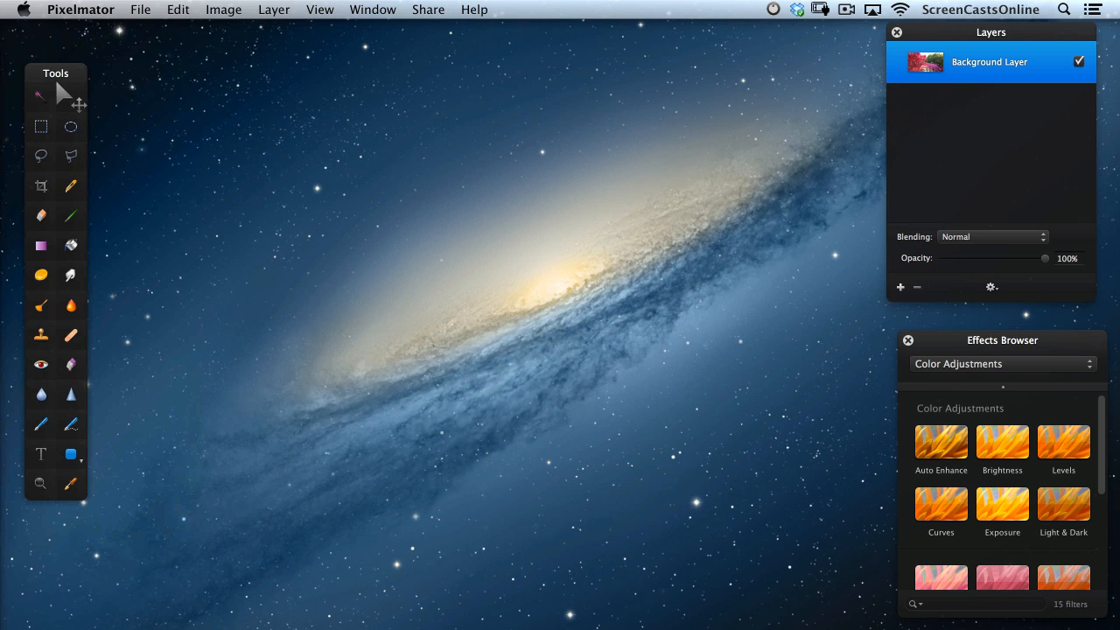
key(ctrl+super+f)
Drag the image window back on screen and open MacPro Server under Shared in Finder.
drag(595, 10, 510, 78)
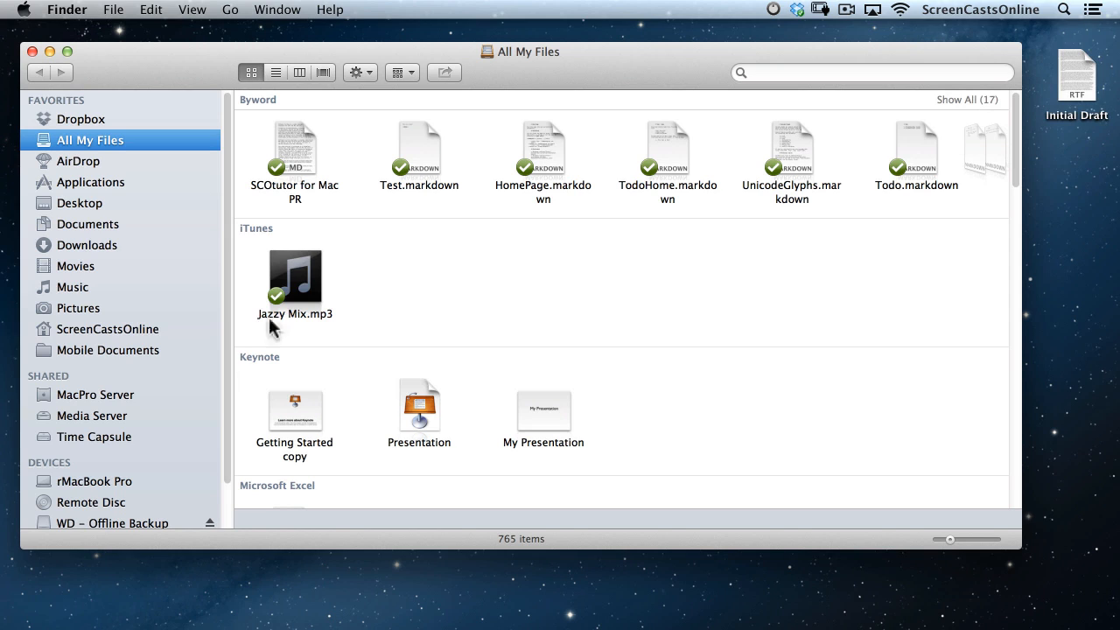
click(105, 395)
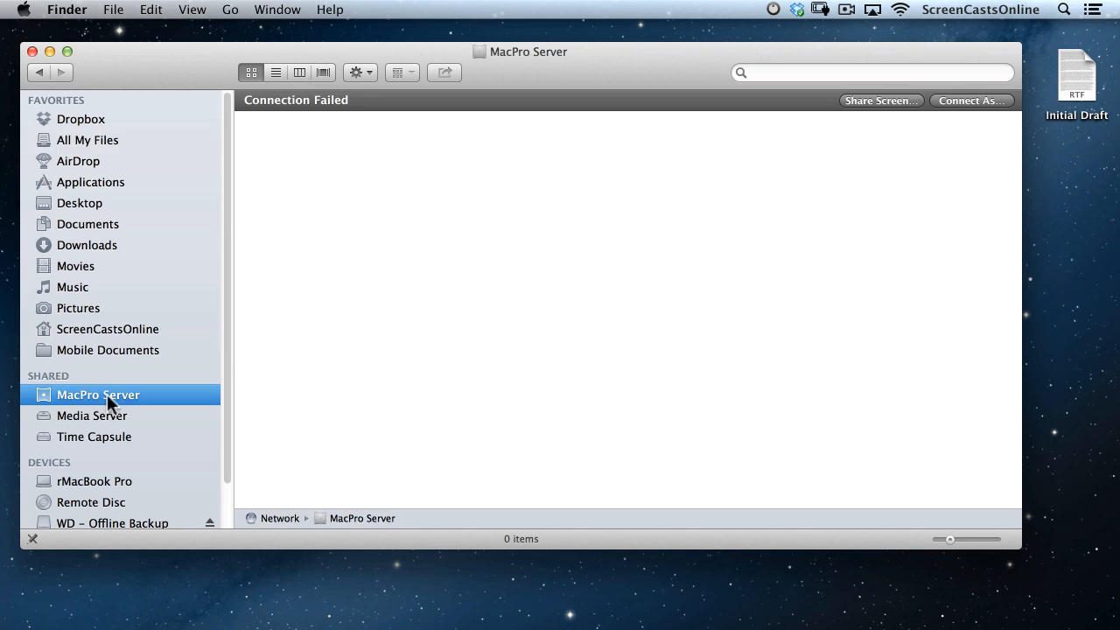
Choose Share Screen… for MacPro Server and enter the registered user's name and password.
click(882, 101)
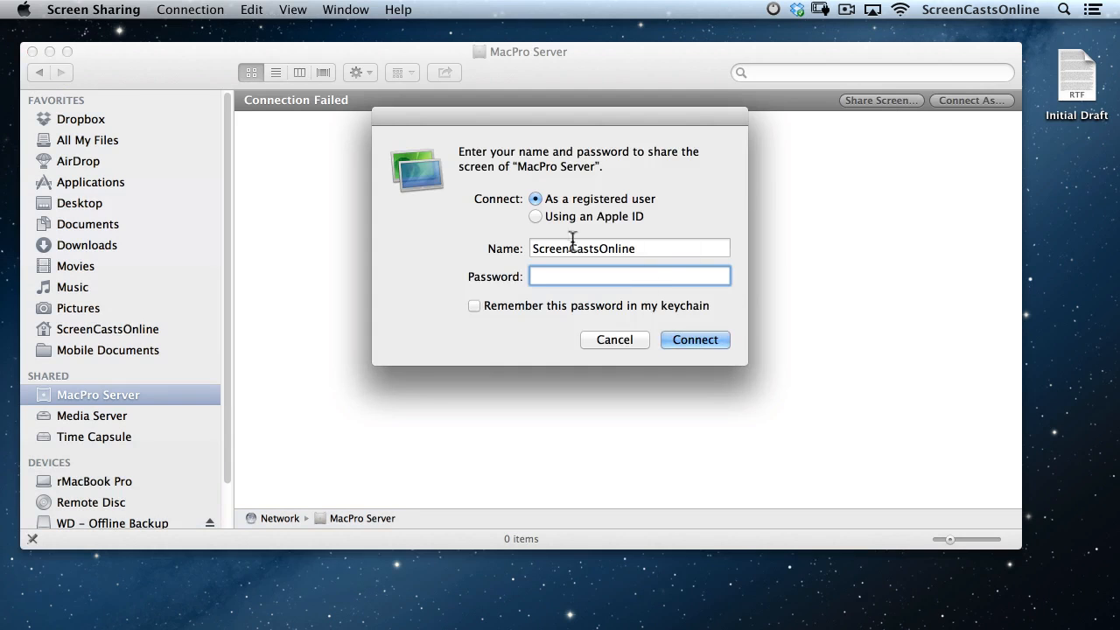
click(661, 249)
double_click(661, 249)
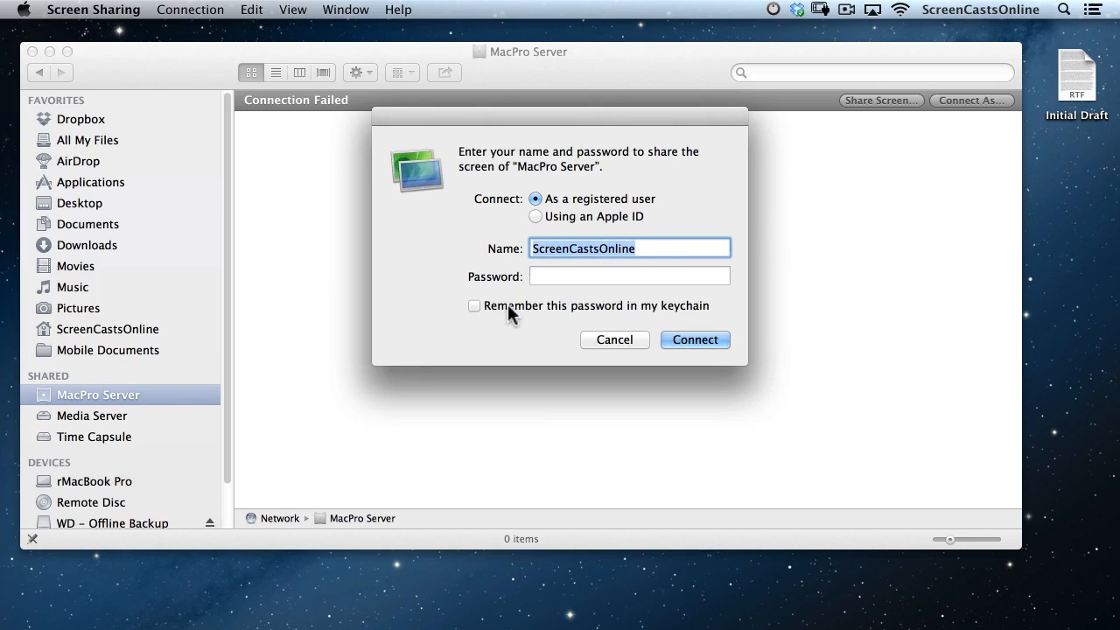
key(Tab)
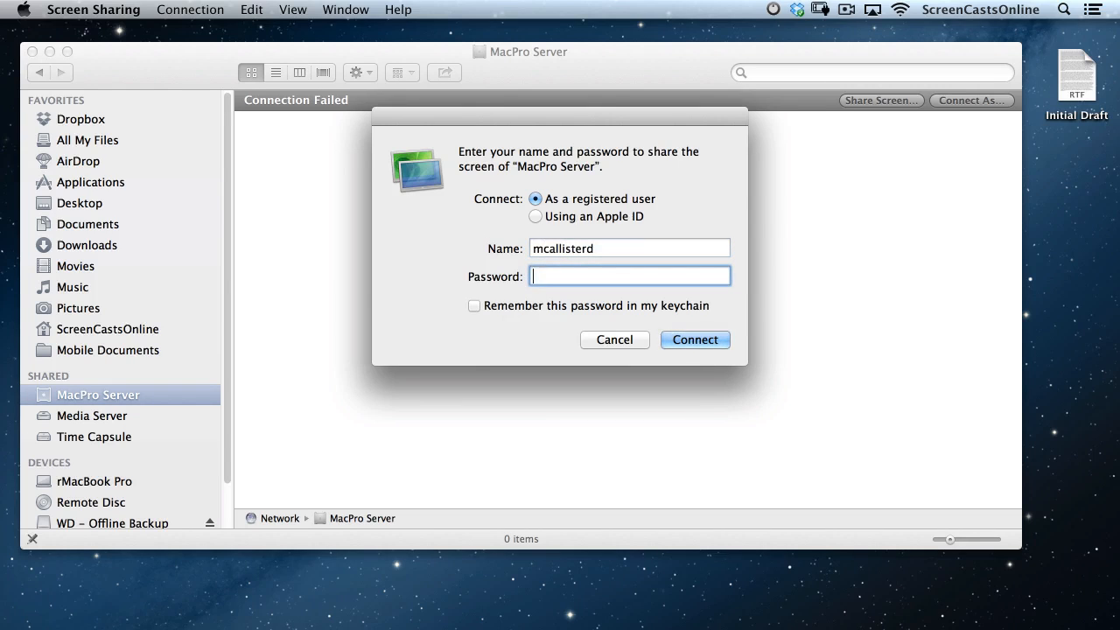
text(••••••••)
Save the password in the keychain, connect to MacPro Server, and minimize the Finder window.
click(472, 305)
click(695, 342)
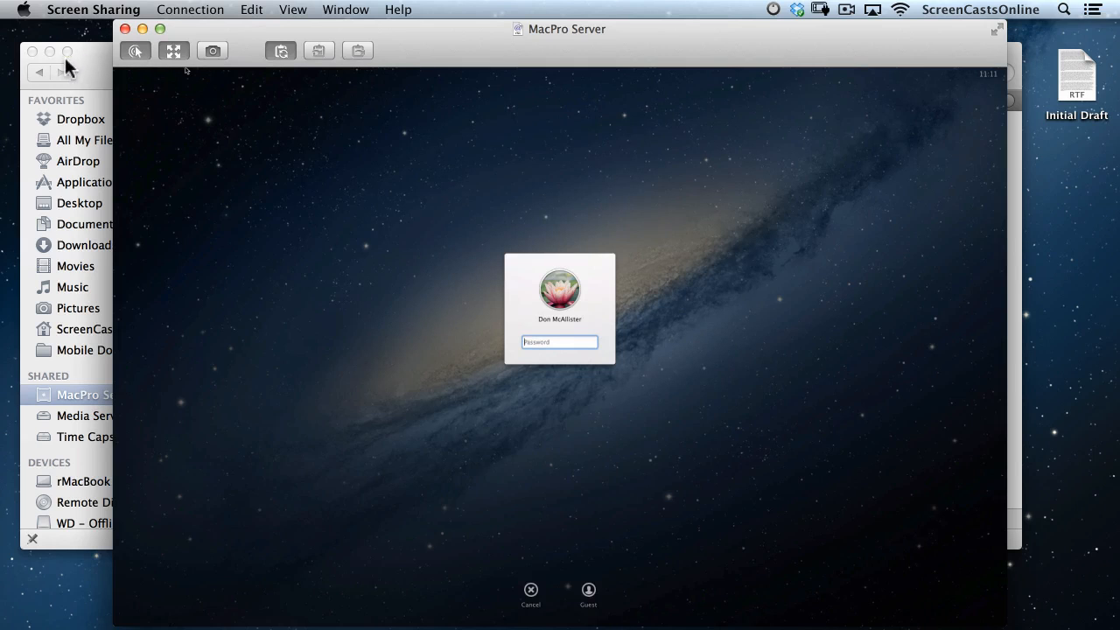
click(50, 52)
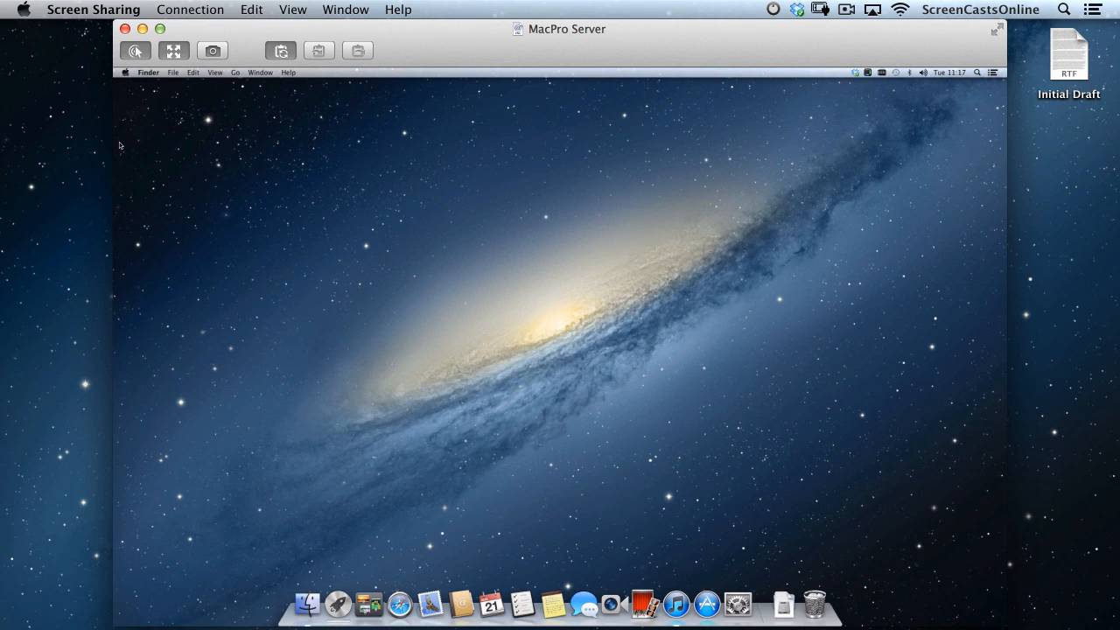
Drag Initial Draft.rtf onto MacPro Server's remote desktop, then move the local copy to the Trash.
click(1075, 60)
drag(1074, 60, 789, 157)
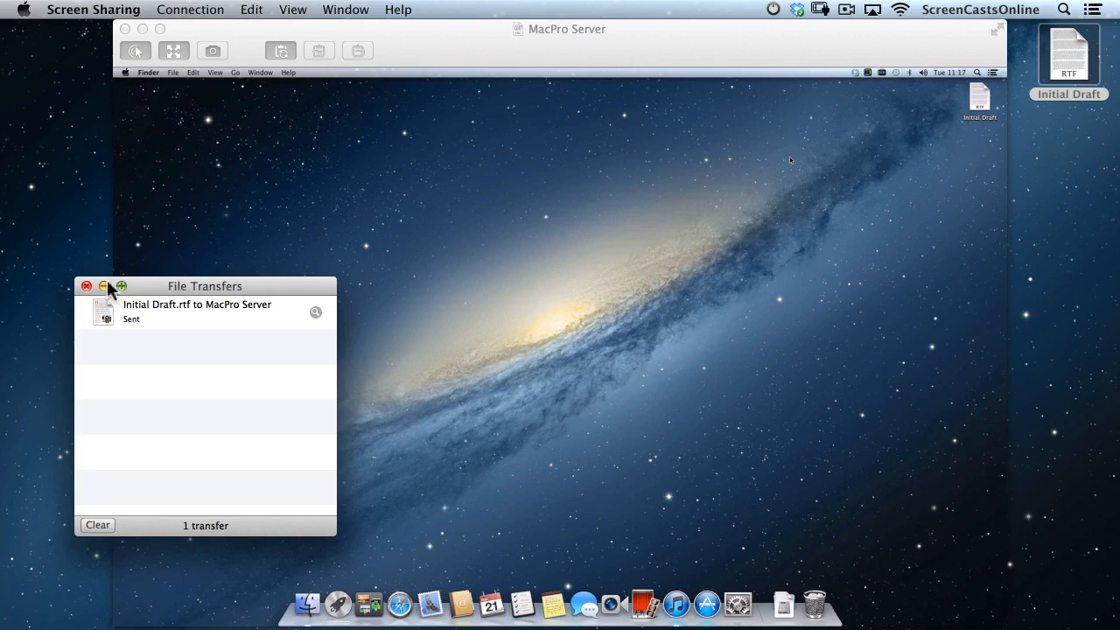
click(216, 253)
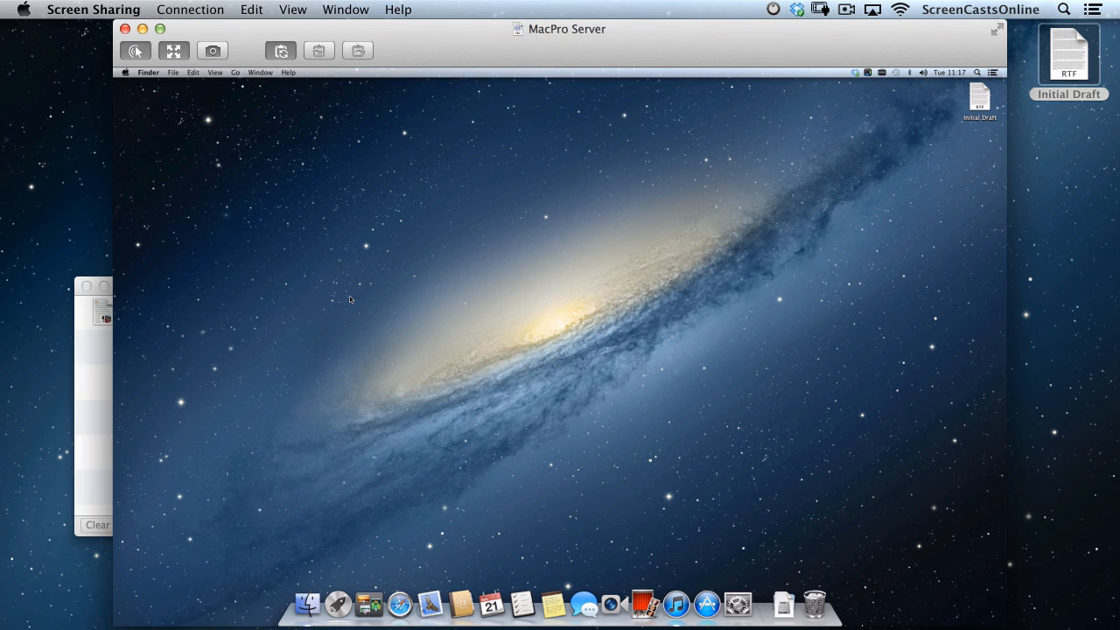
click(1070, 81)
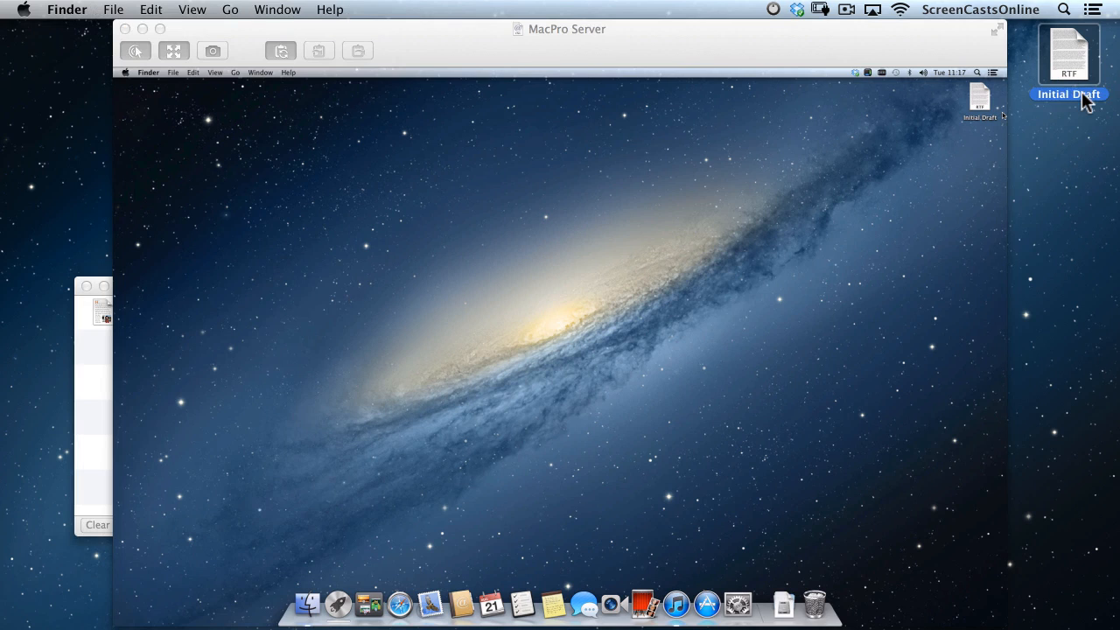
key(super+BackSpace)
Drag the Initial Draft file to a new spot on the remote MacPro Server desktop.
drag(985, 97, 1037, 132)
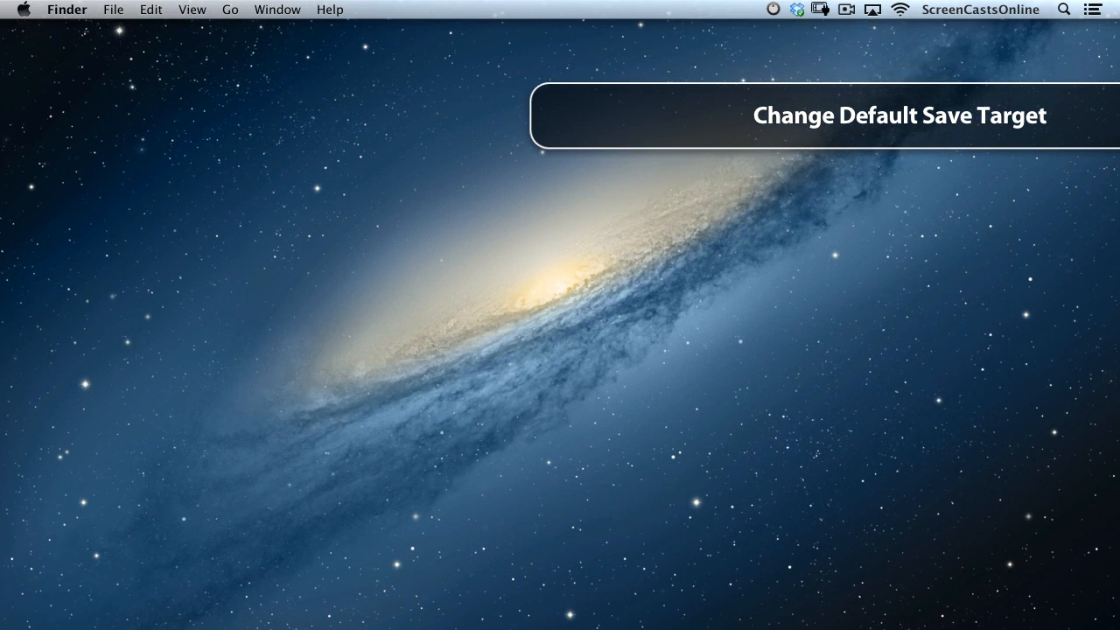
Launch TextEdit via Spotlight, check the On My Mac and iCloud views, and create a new document.
key(super+space)
text(text)
key(Return)
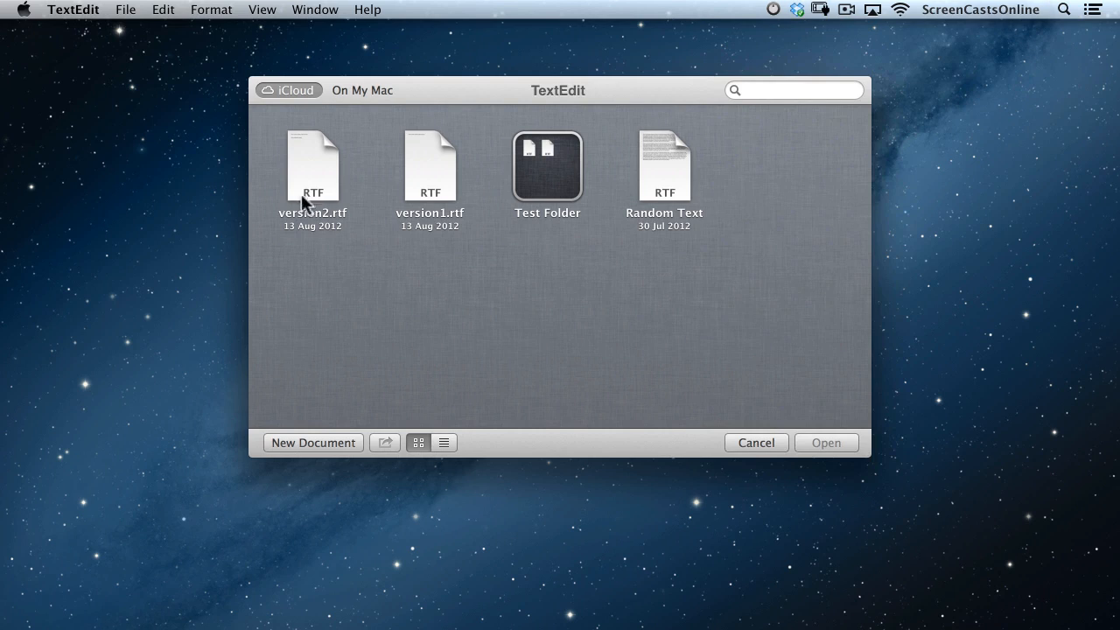
click(365, 88)
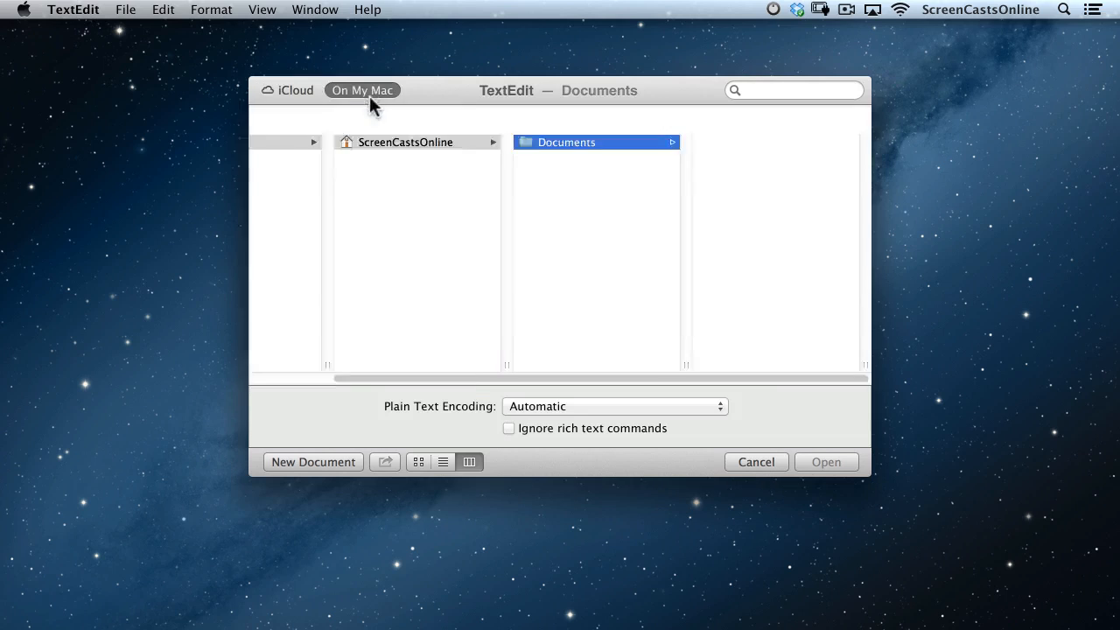
click(295, 92)
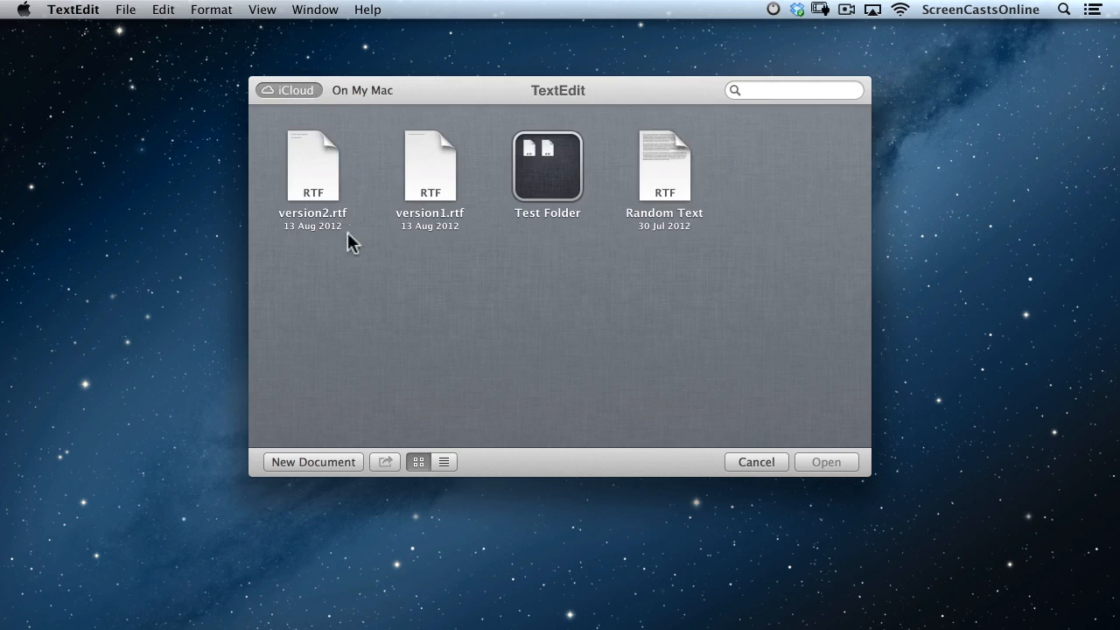
click(322, 463)
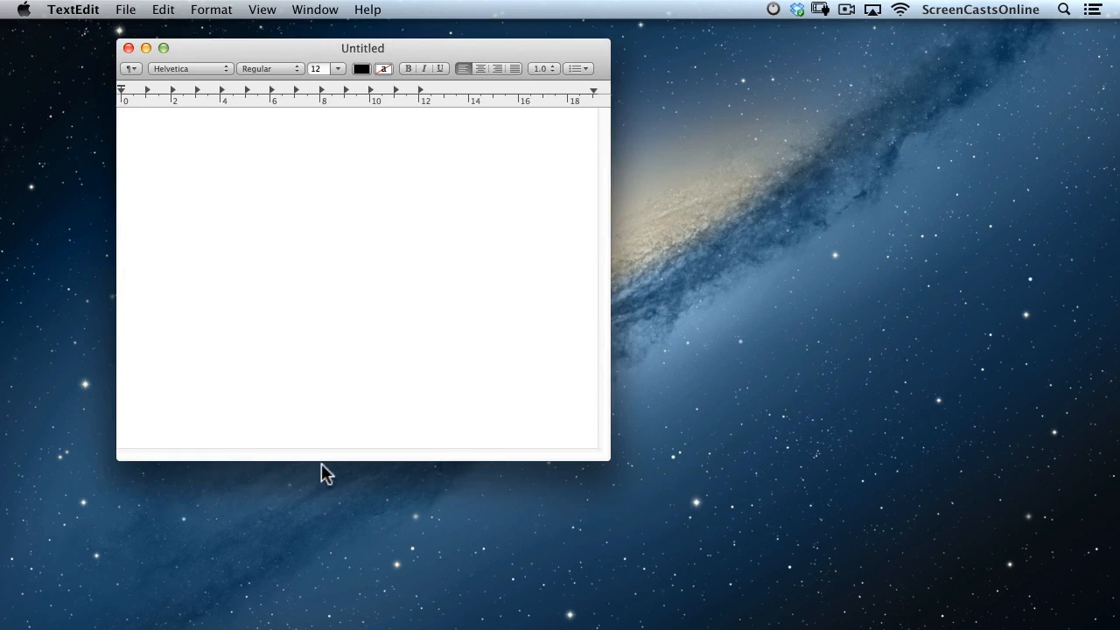
Type 'dghdgfhdgfhdgfhd', try saving to Pictures in the expanded Save sheet, then cancel.
text(dghdgfhdgfhdgfhd)
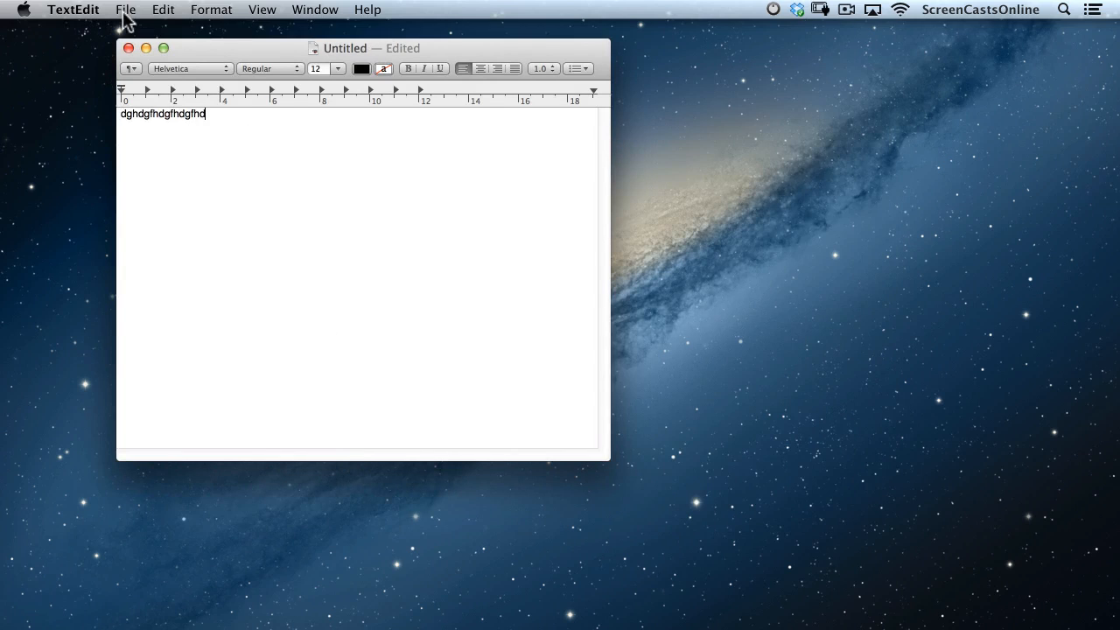
click(124, 14)
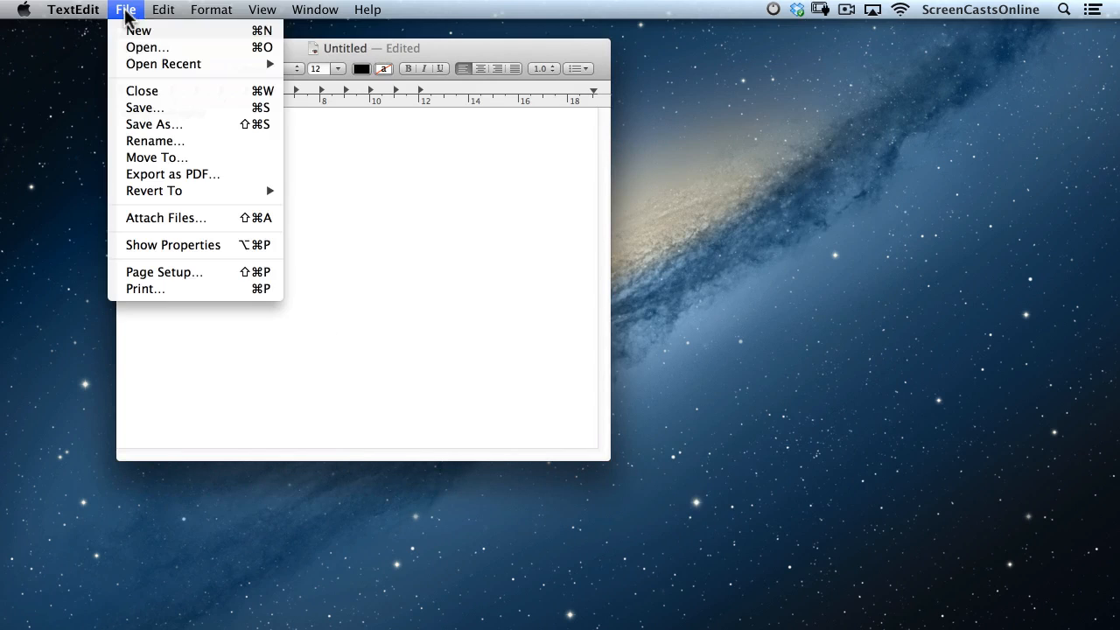
click(150, 106)
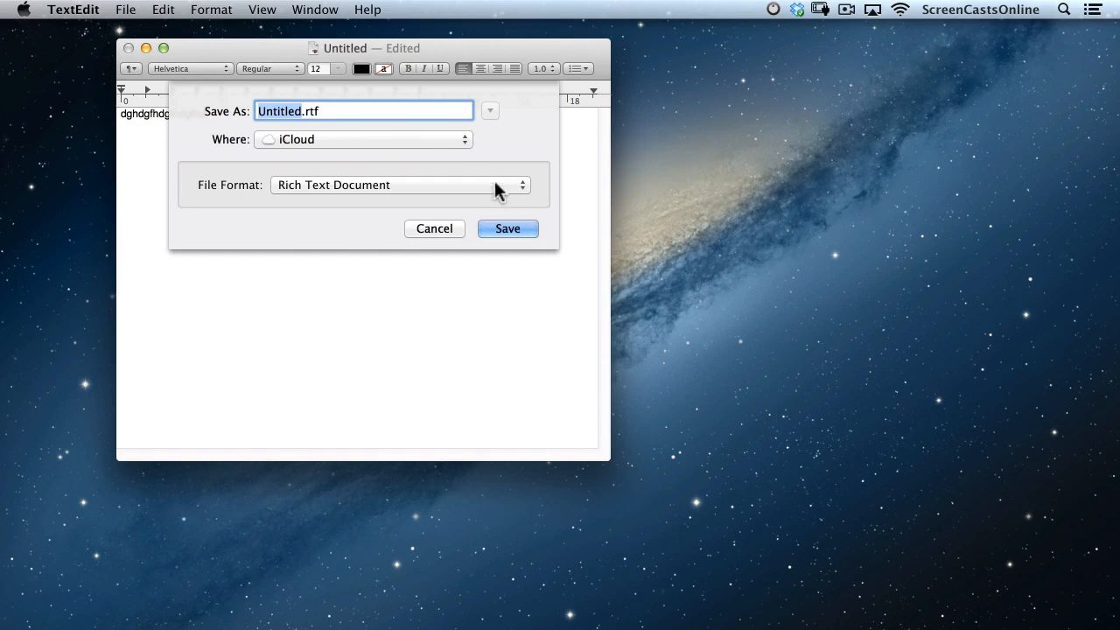
click(448, 140)
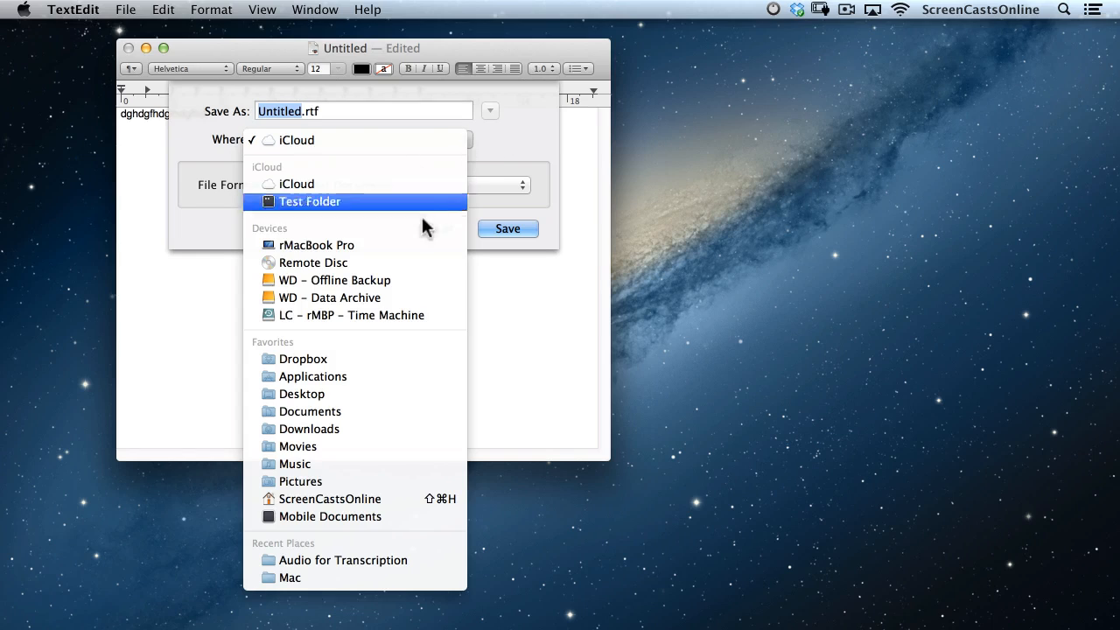
click(338, 482)
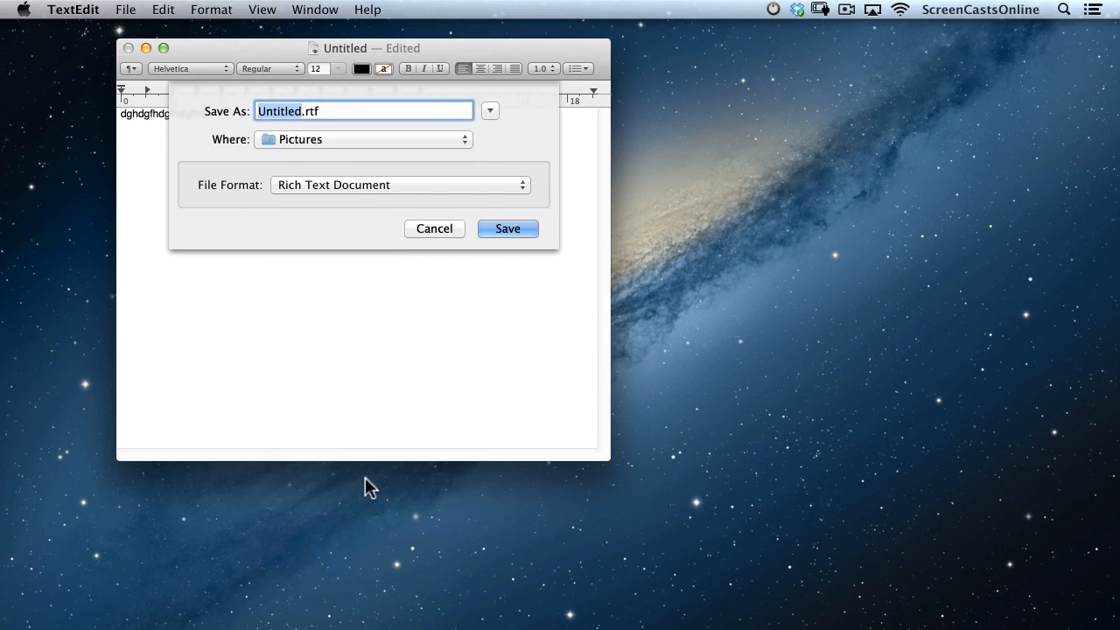
click(491, 110)
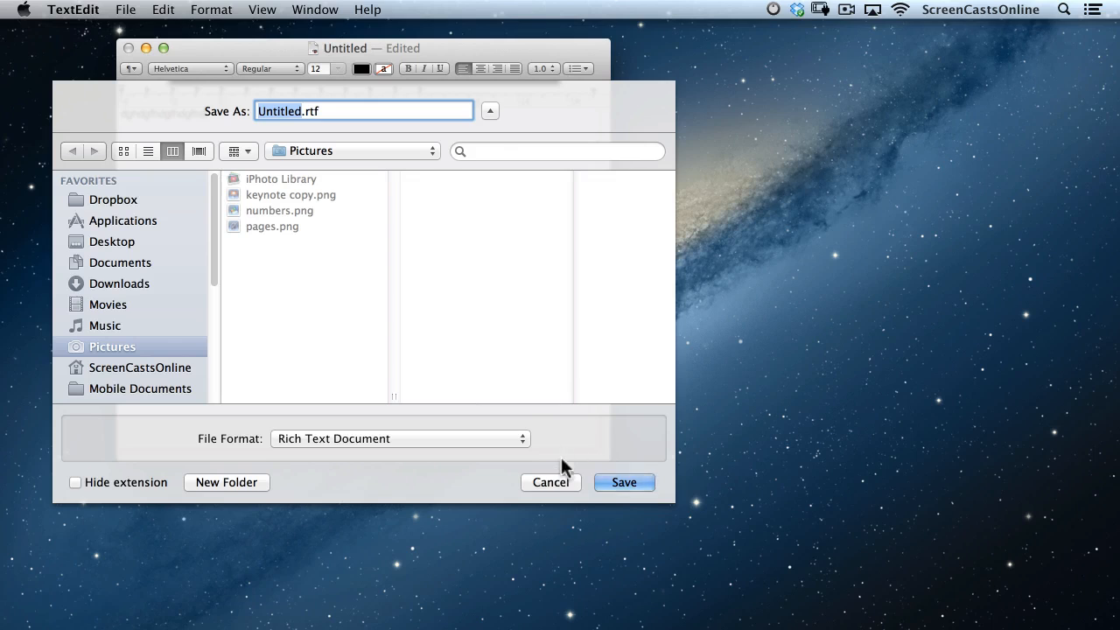
click(547, 482)
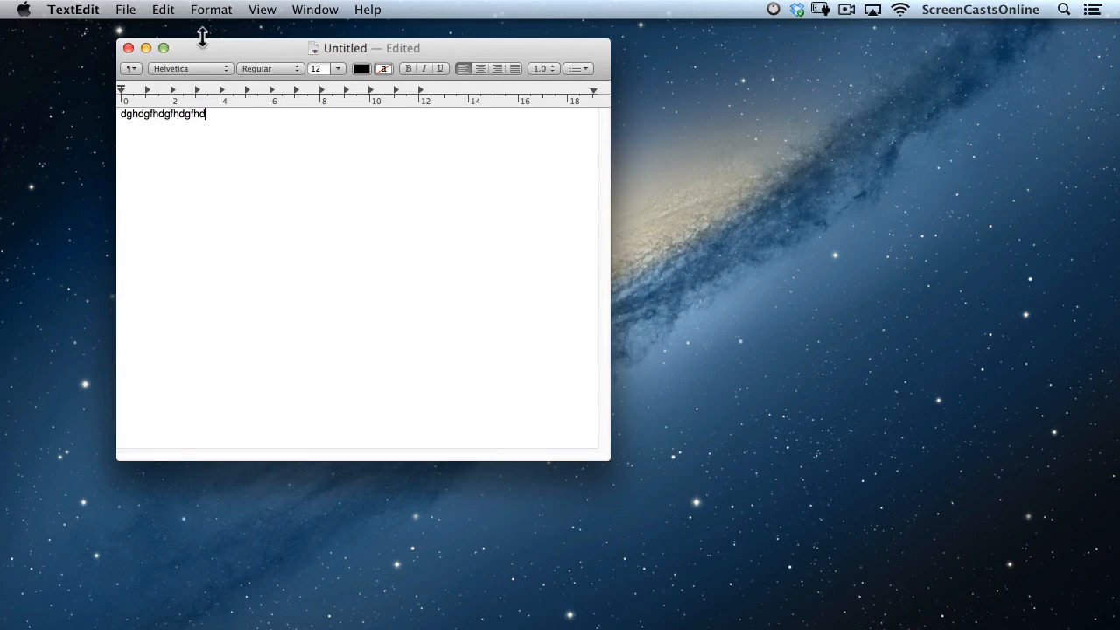
Bring up the Save sheet again and cancel it without saving.
click(125, 10)
click(136, 107)
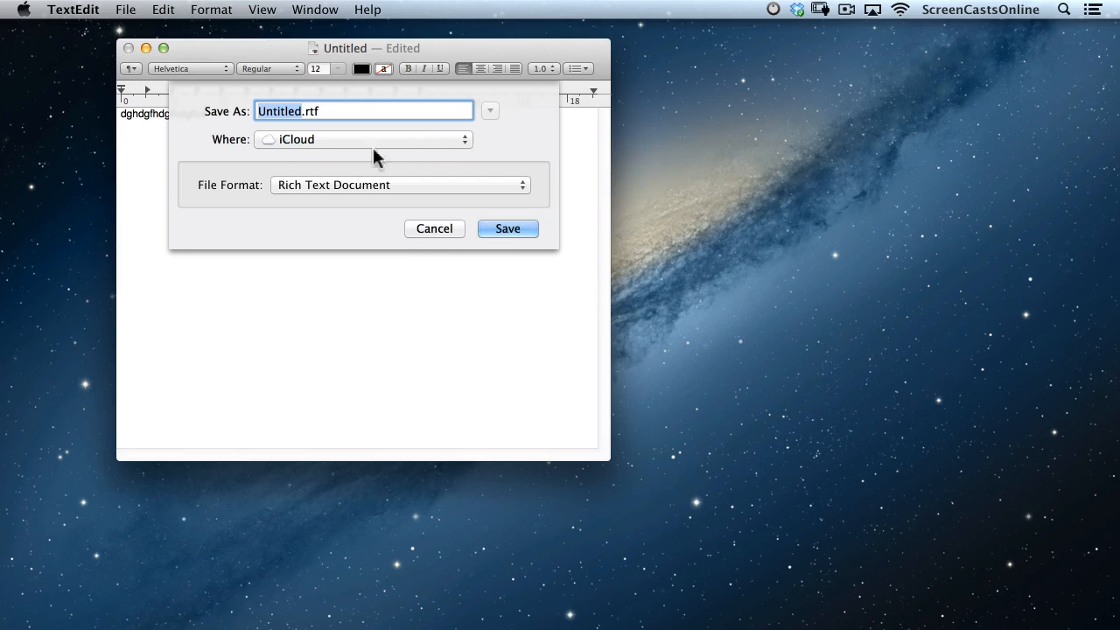
click(432, 228)
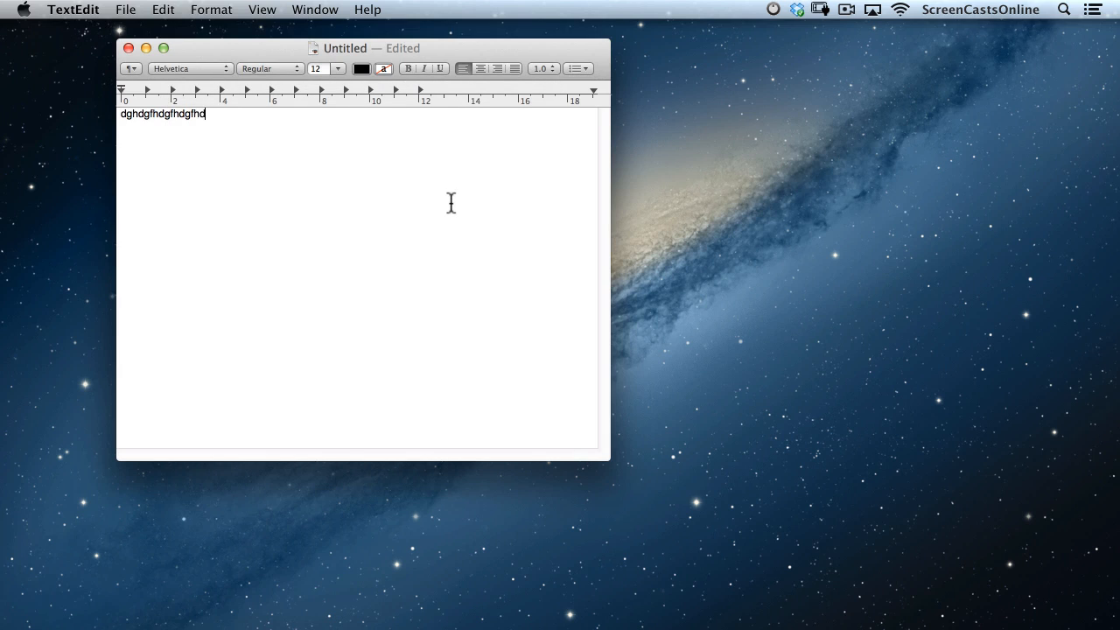
In Terminal, run 'defaults write NSGlobalDomain NSDocumentSaveNewDocumentsToCloud -bool false'.
key(super+space)
text(ter)
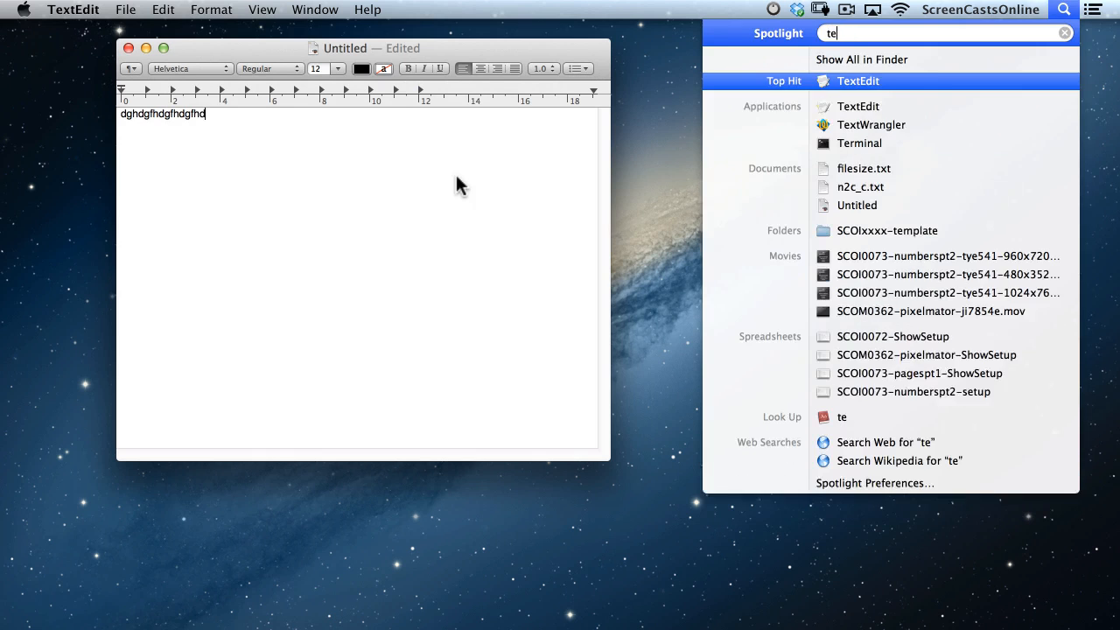
key(Return)
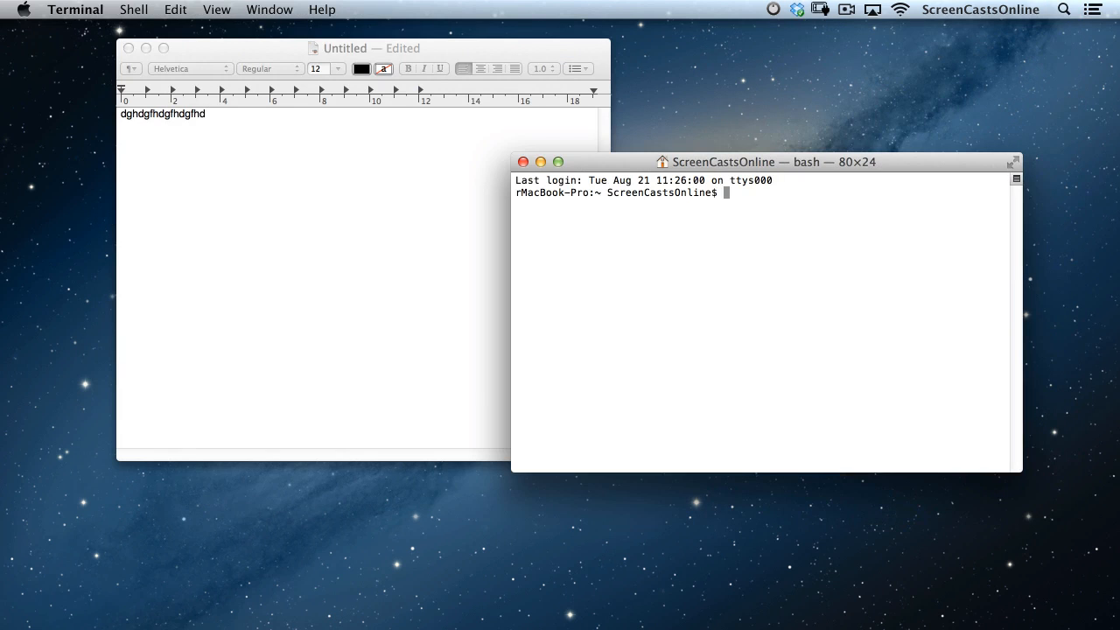
key(super+Tab)
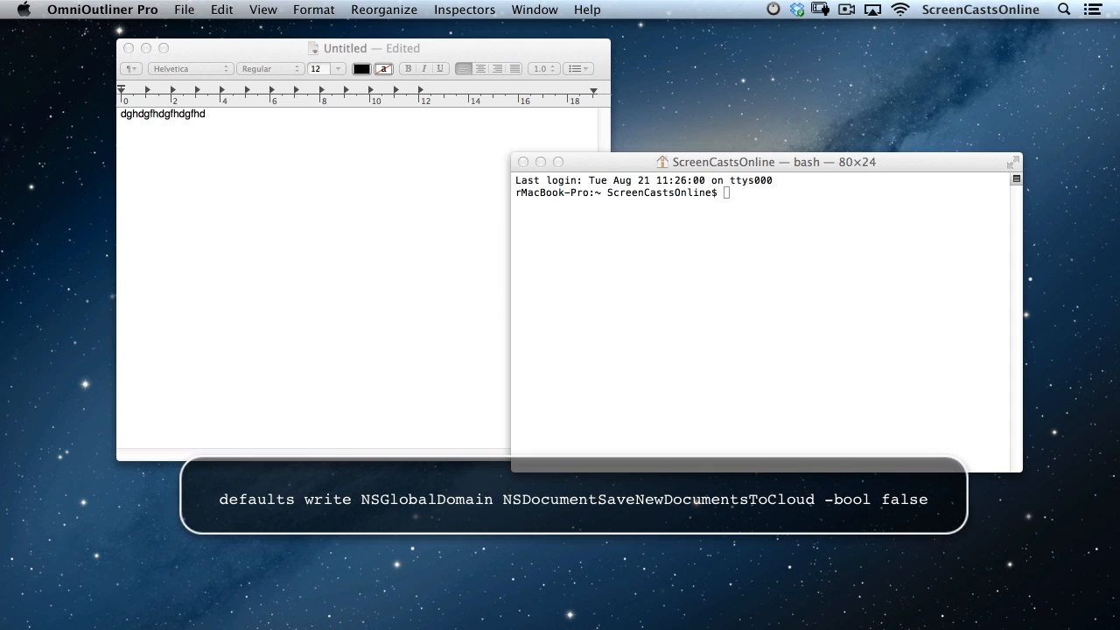
click(721, 272)
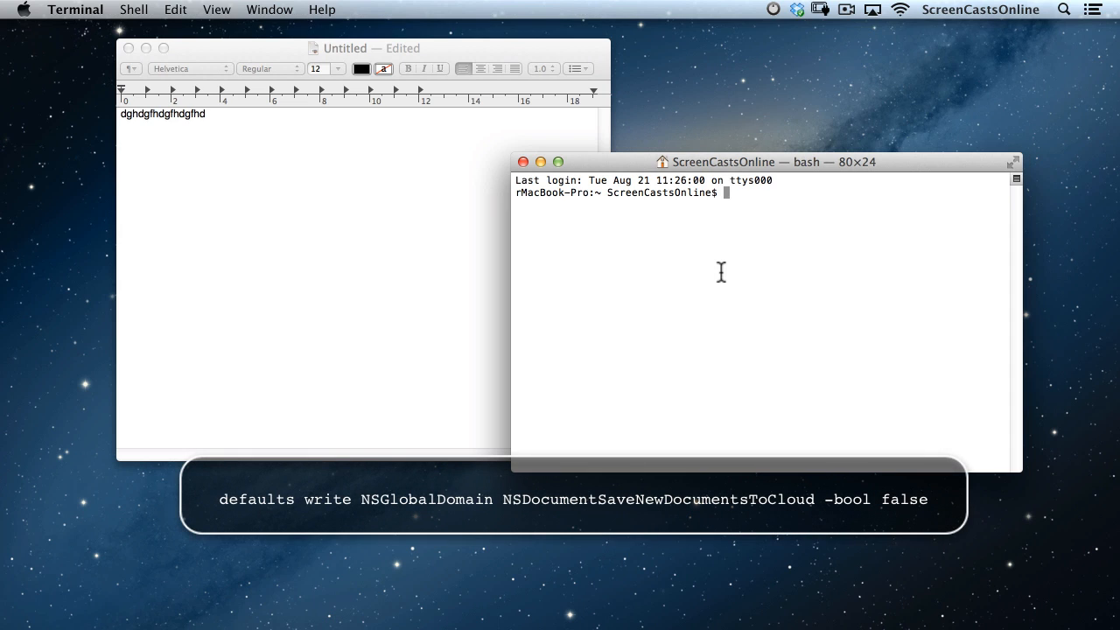
text(defaults write NSGlobalDomain NSDocumentSaveNewDocumentsToCloud -bool false)
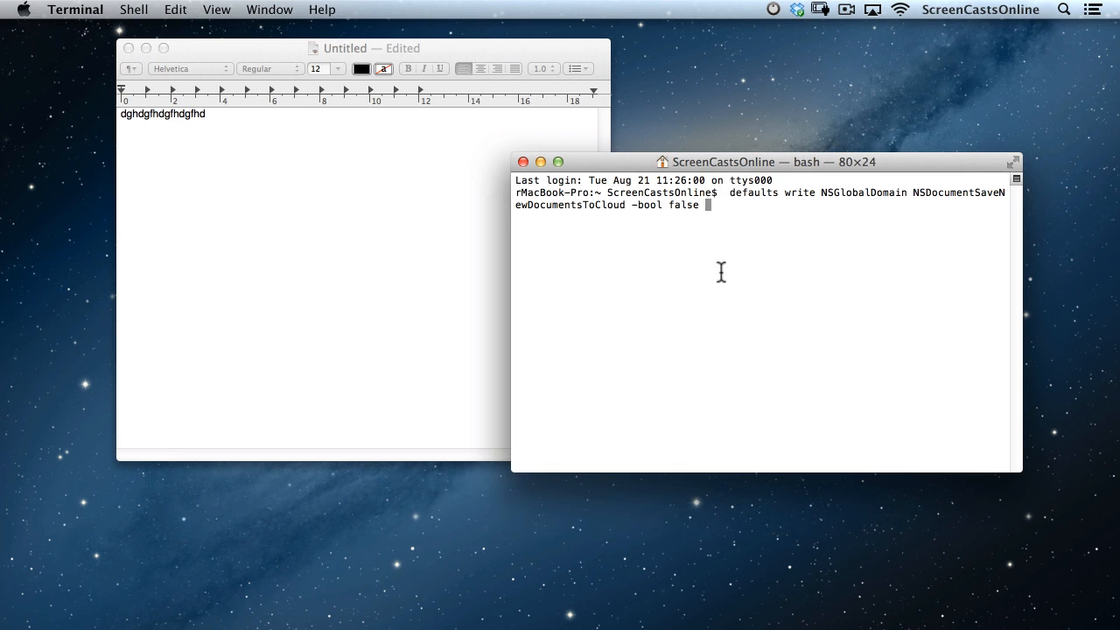
key(Return)
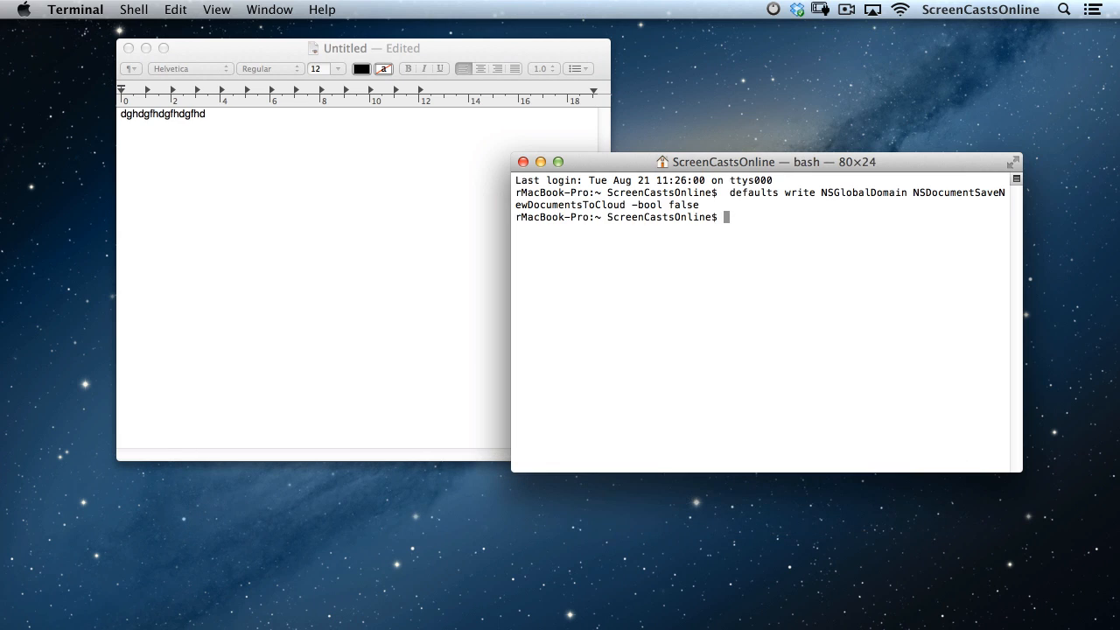
Quit TextEdit and delete the unsaved Untitled document.
click(237, 170)
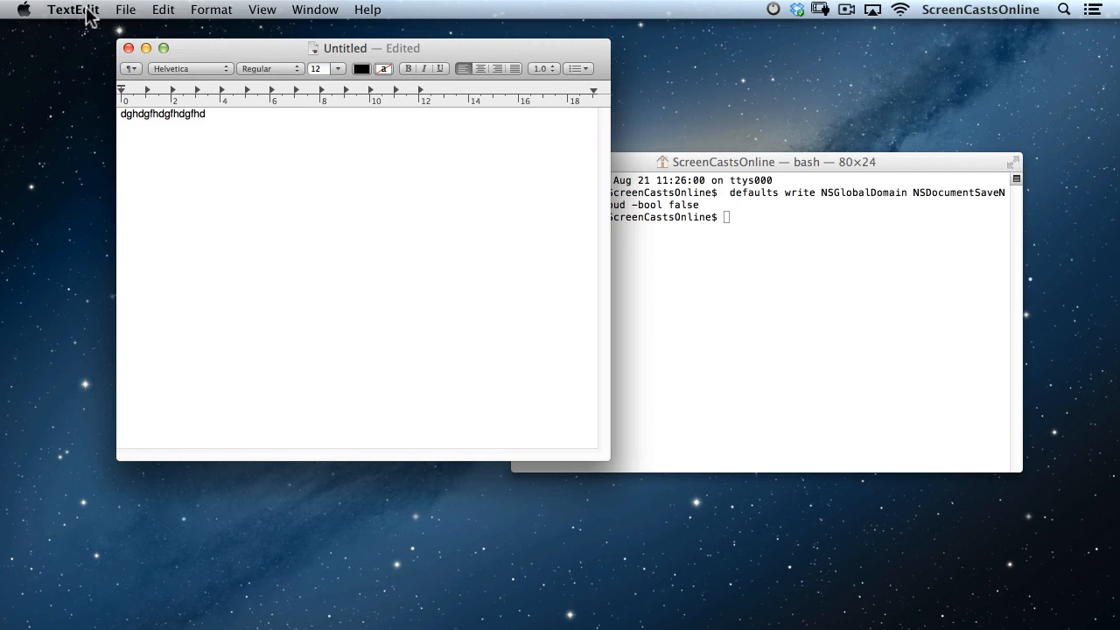
click(86, 12)
click(70, 175)
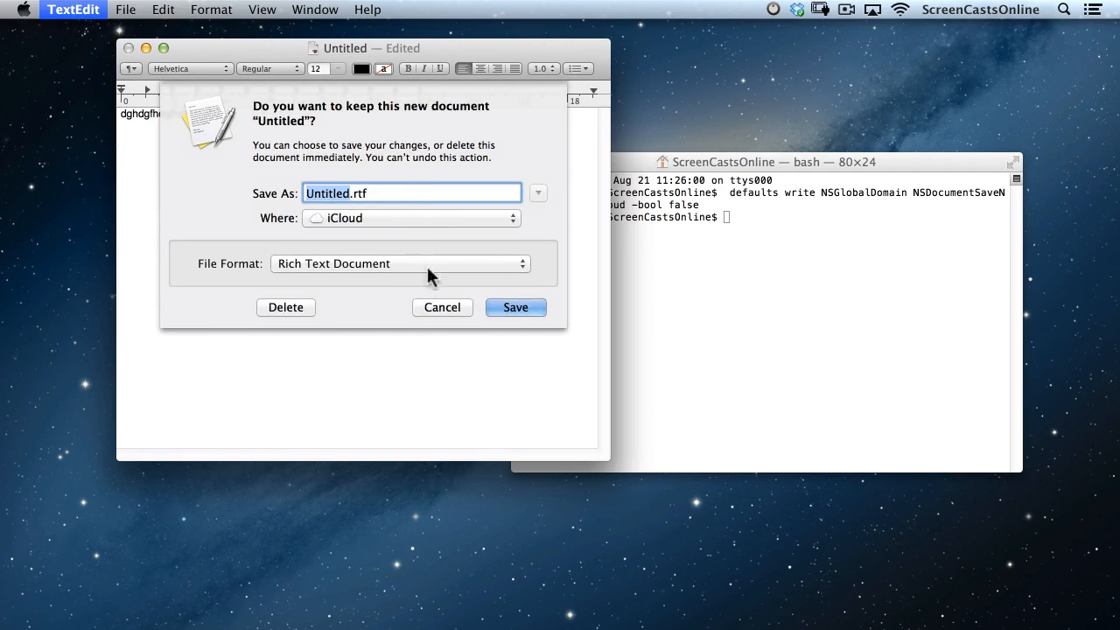
click(284, 310)
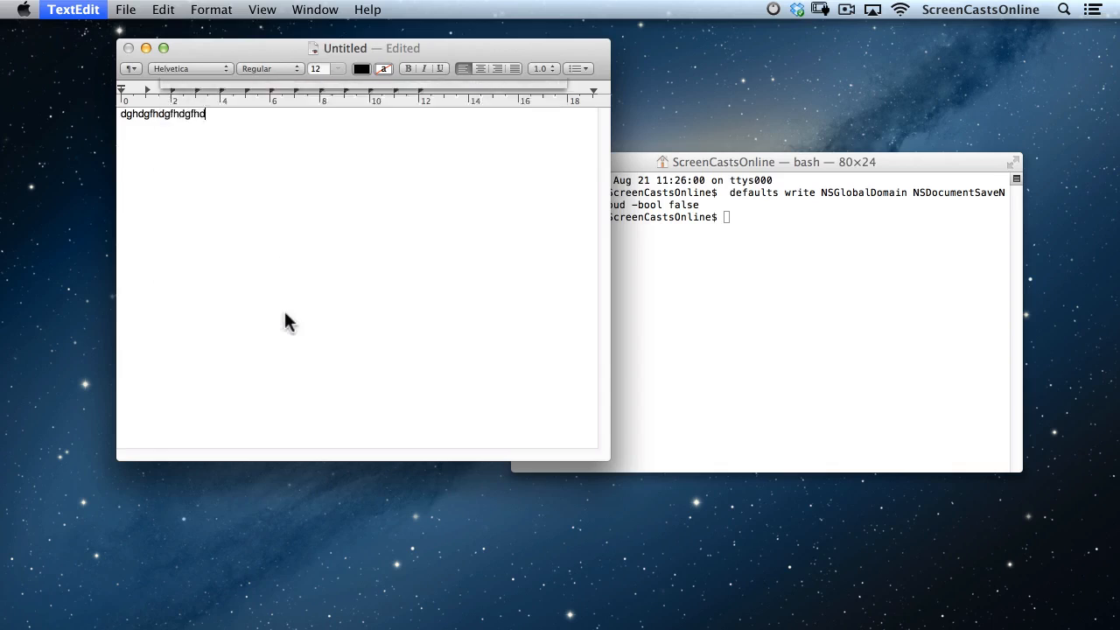
Relaunch TextEdit from Spotlight so its iCloud document browser reappears.
key(super+space)
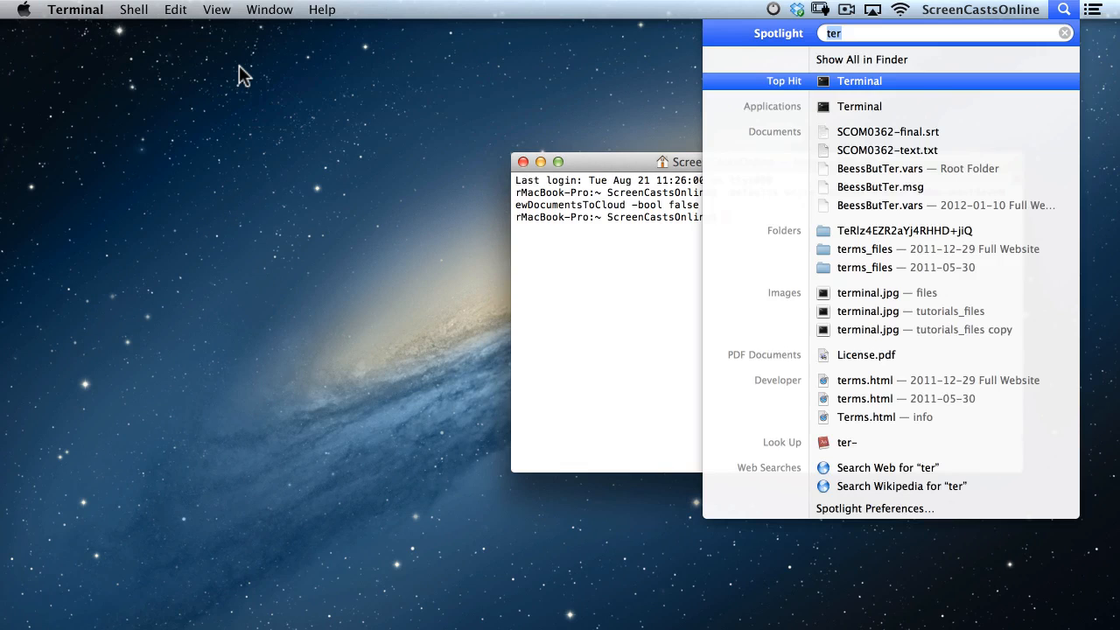
text(tex)
key(Return)
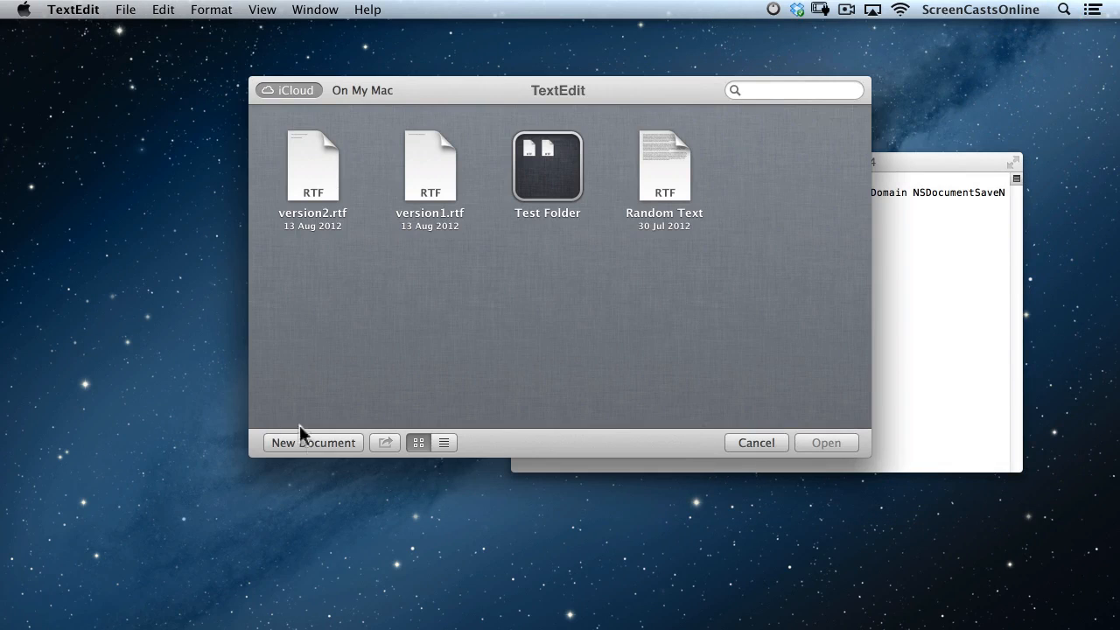
Create a document with 'dwertwertwertwert', check Desktop and Documents save locations, then cancel.
click(313, 443)
text(dwertwertwertwert)
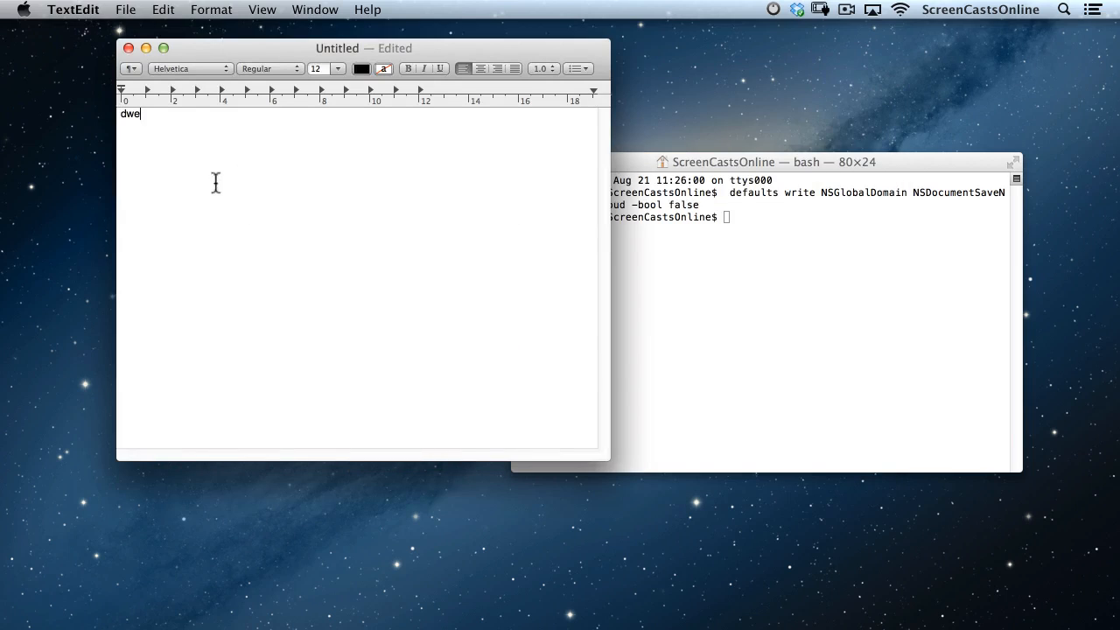
click(126, 9)
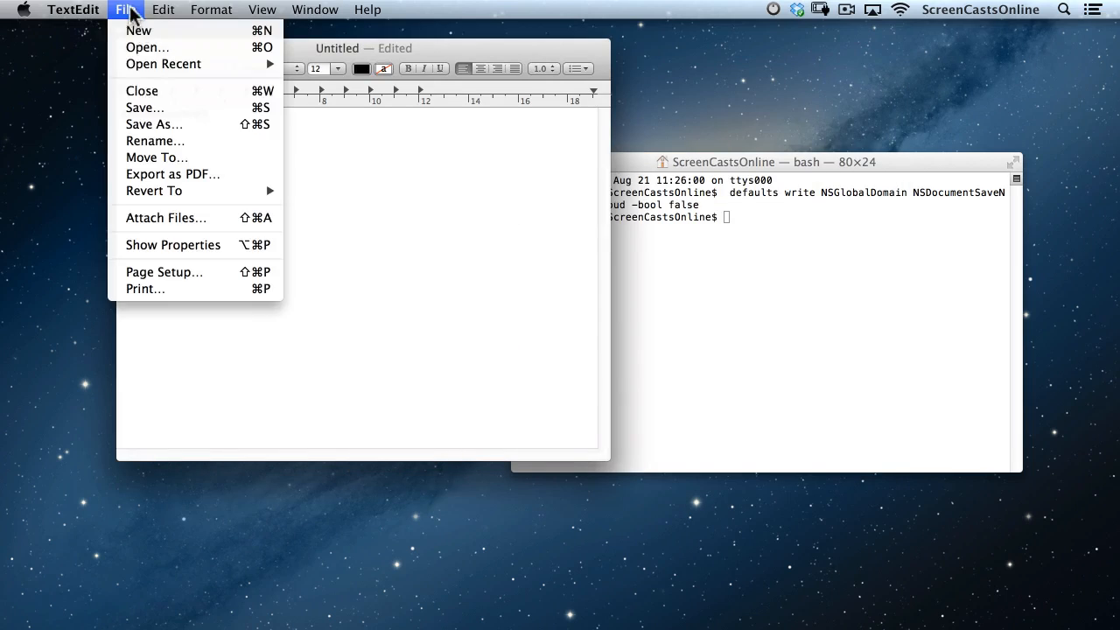
click(140, 107)
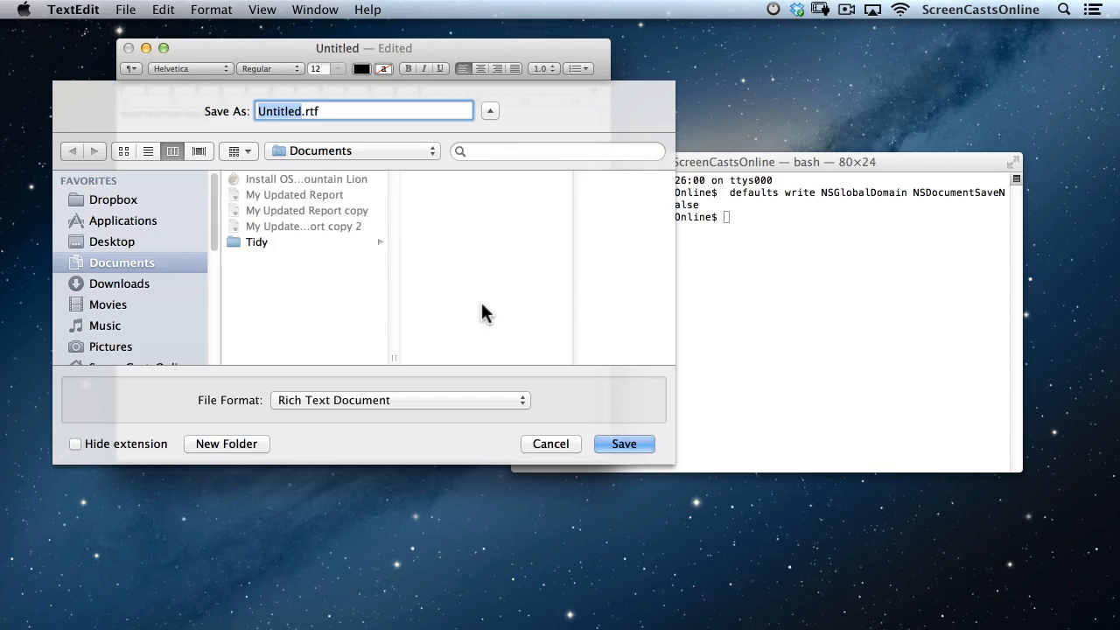
key(super+d)
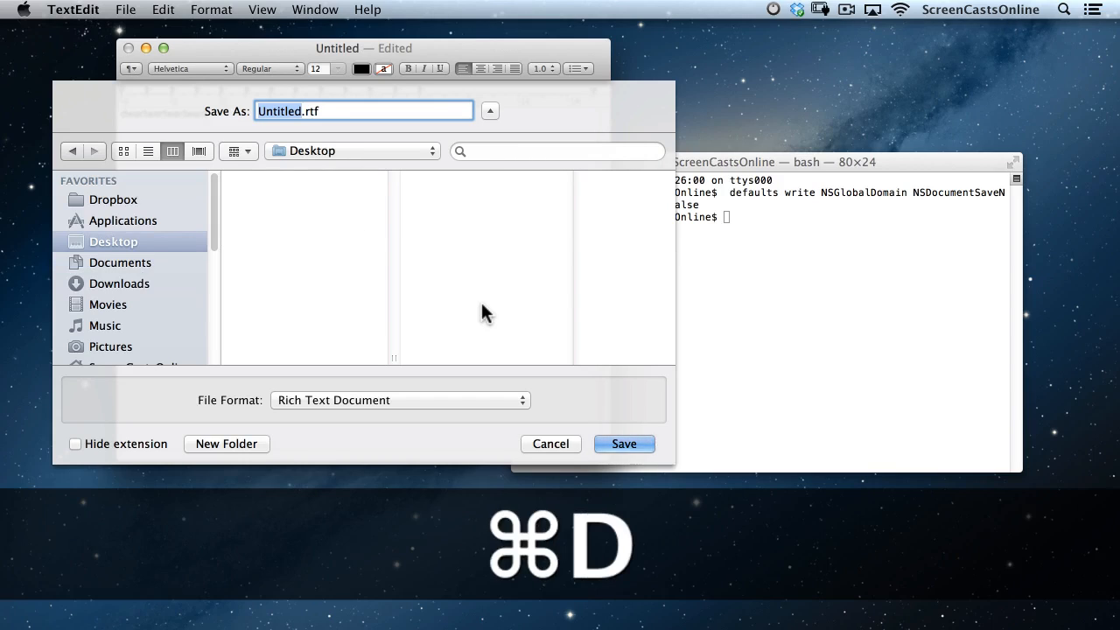
key(super+shift+o)
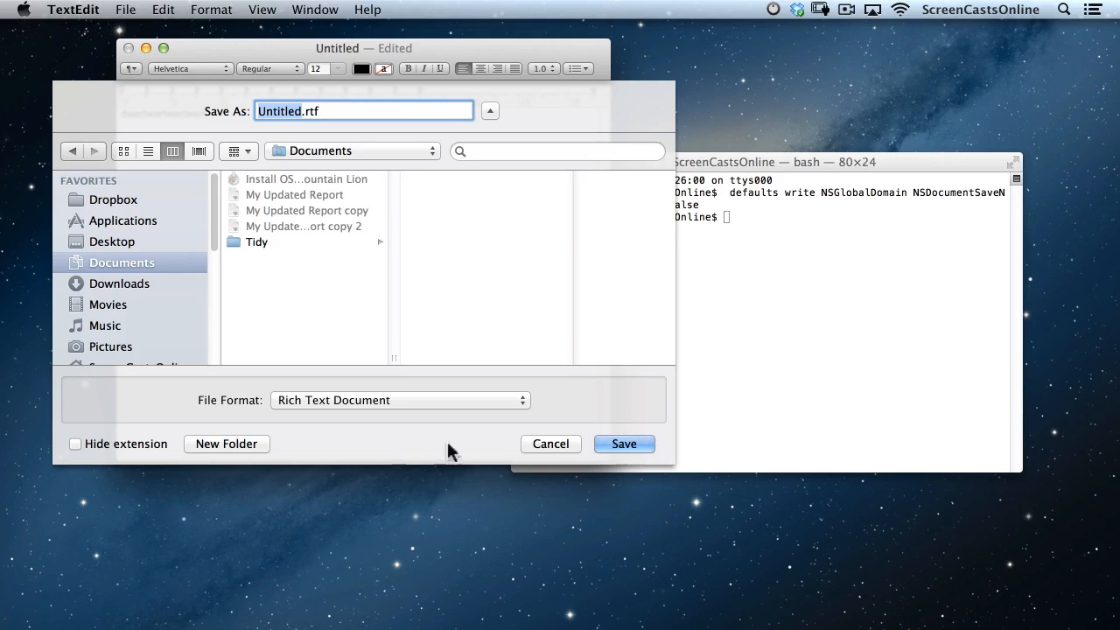
click(543, 443)
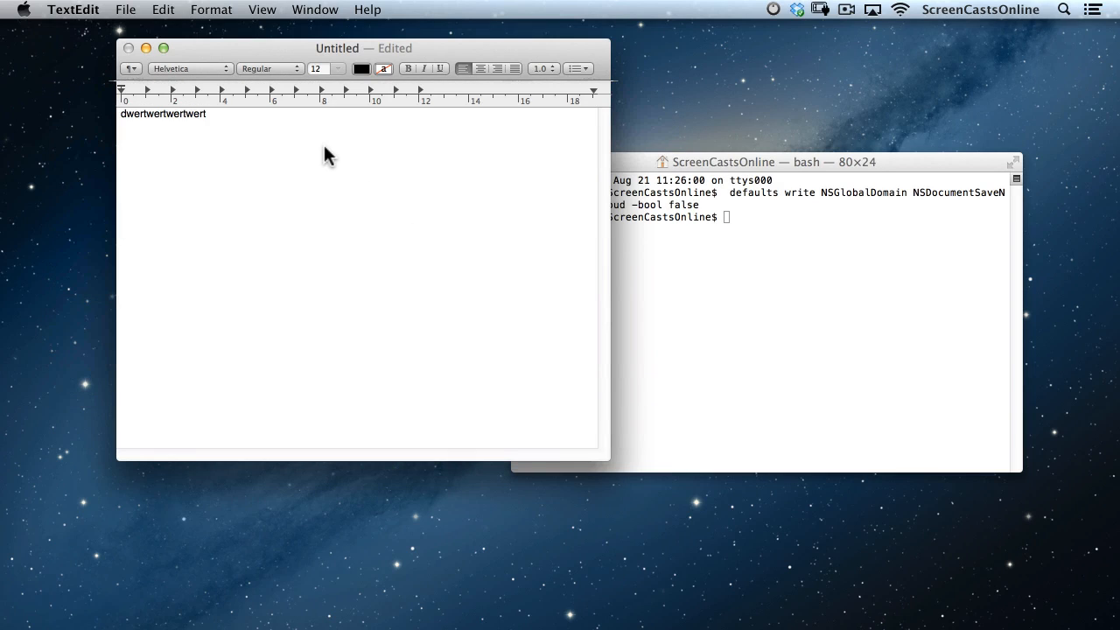
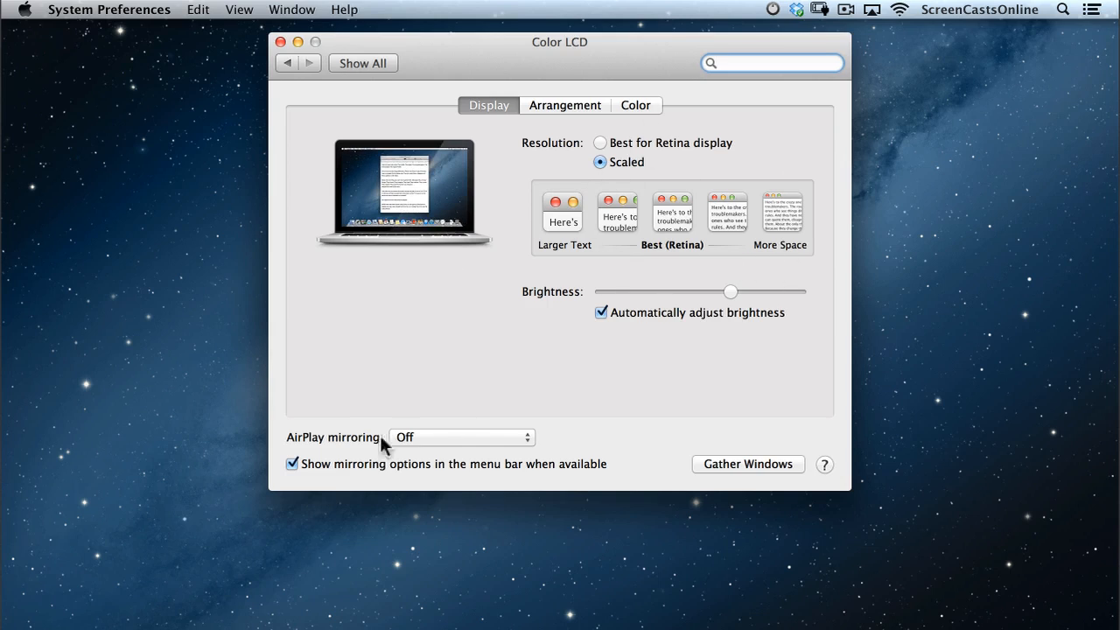
Check the available Apple TVs but leave AirPlay mirroring off, then open the Room 101 Extra Storage episode.
click(480, 443)
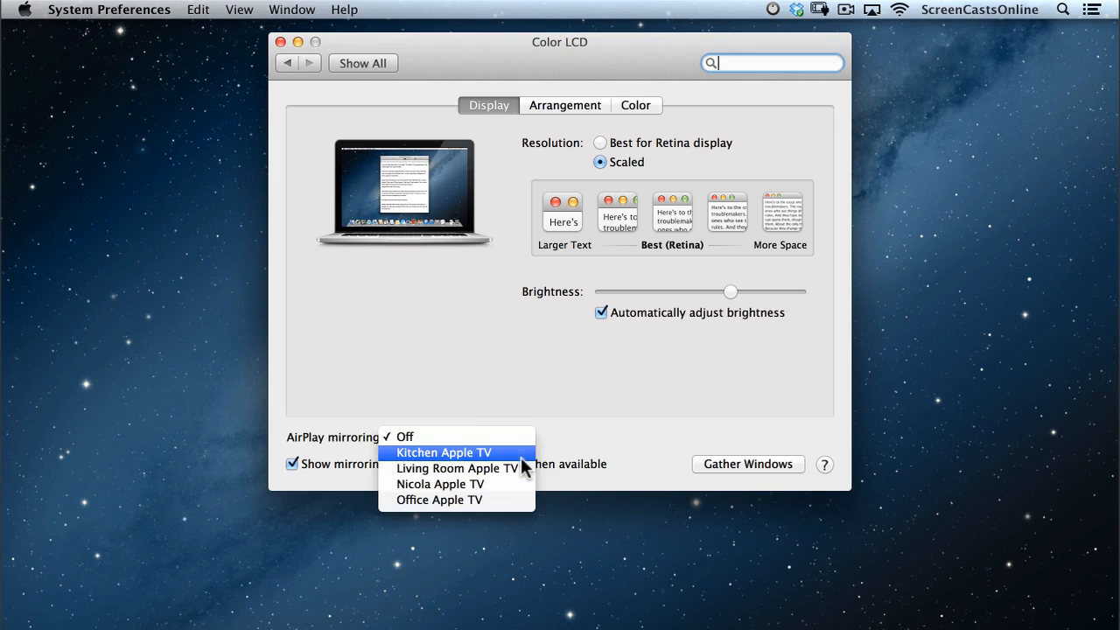
click(496, 511)
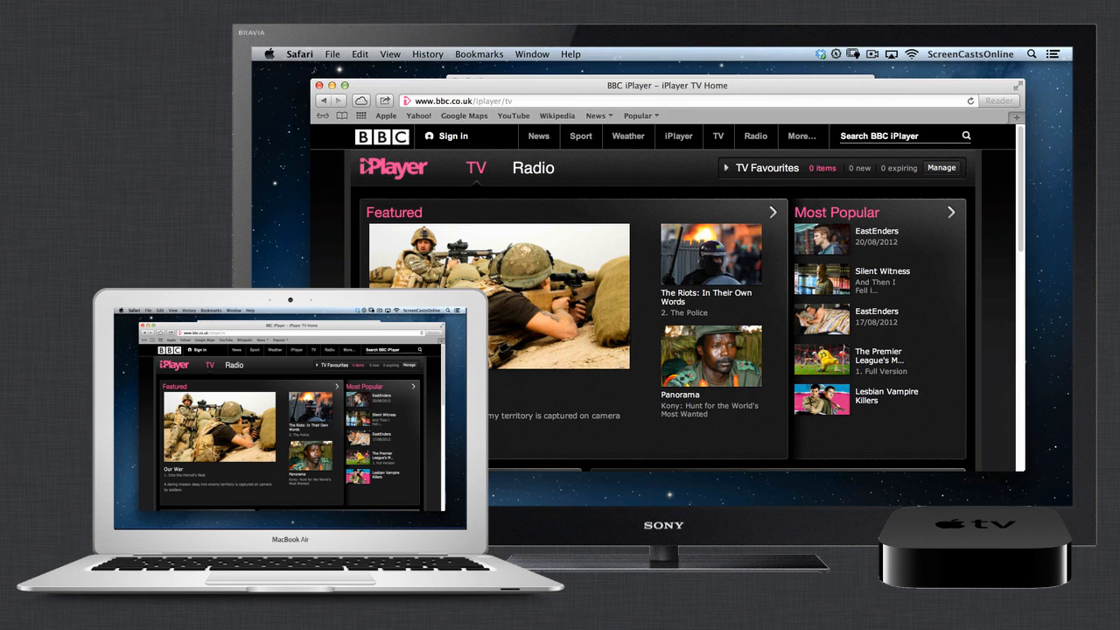
scroll(652, 263, down, 5)
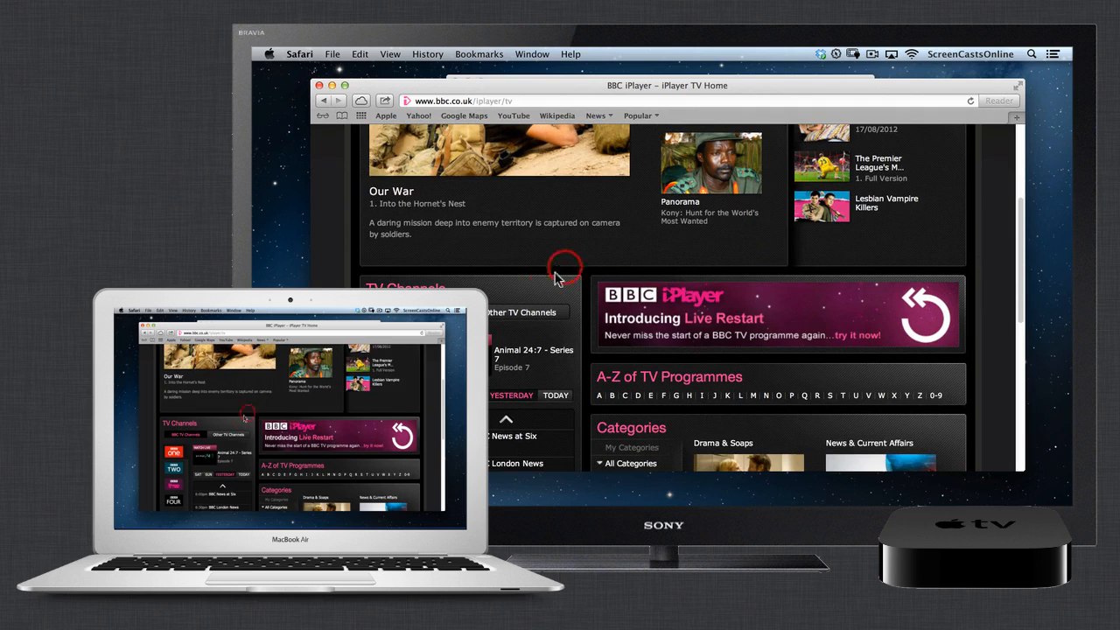
scroll(543, 293, down, 4)
scroll(543, 297, down, 3)
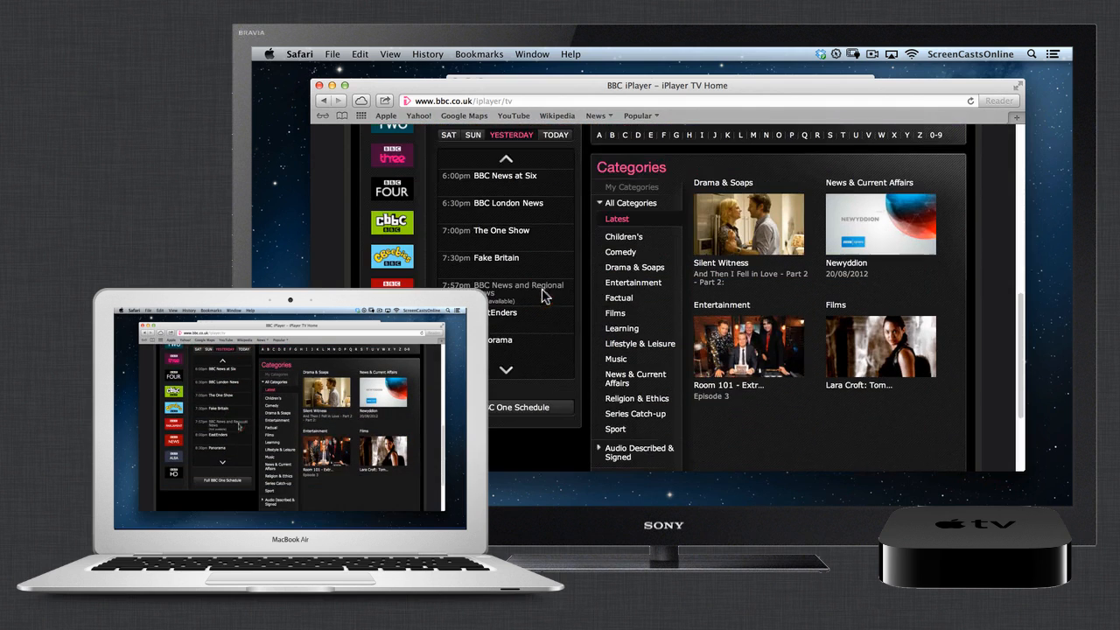
click(757, 348)
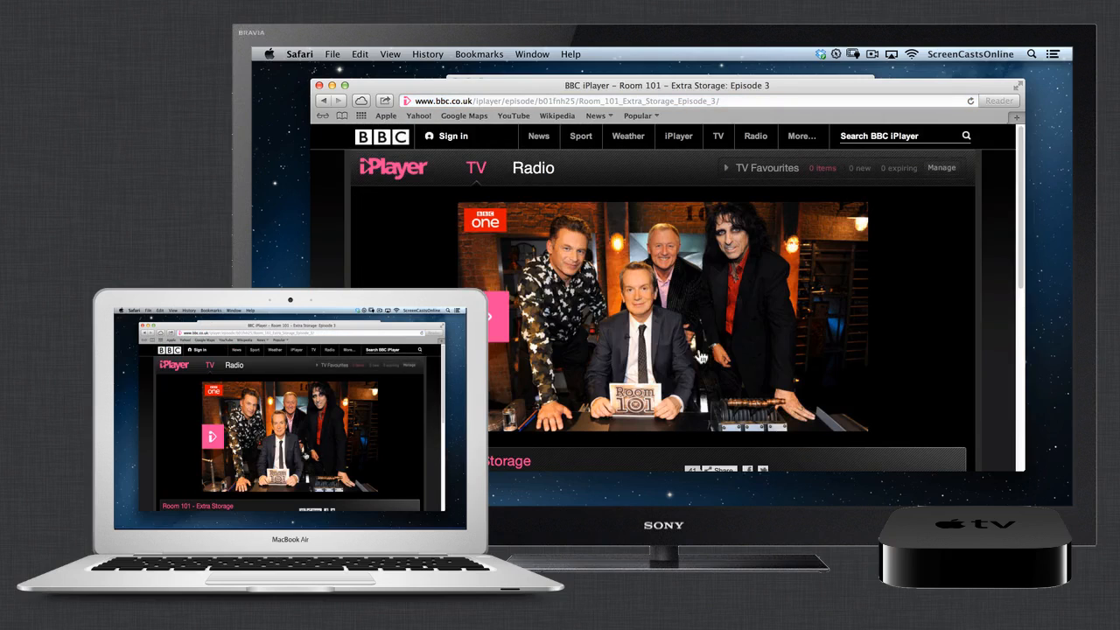
Play the episode full screen, lowering and then muting the volume, and exit full screen.
click(643, 337)
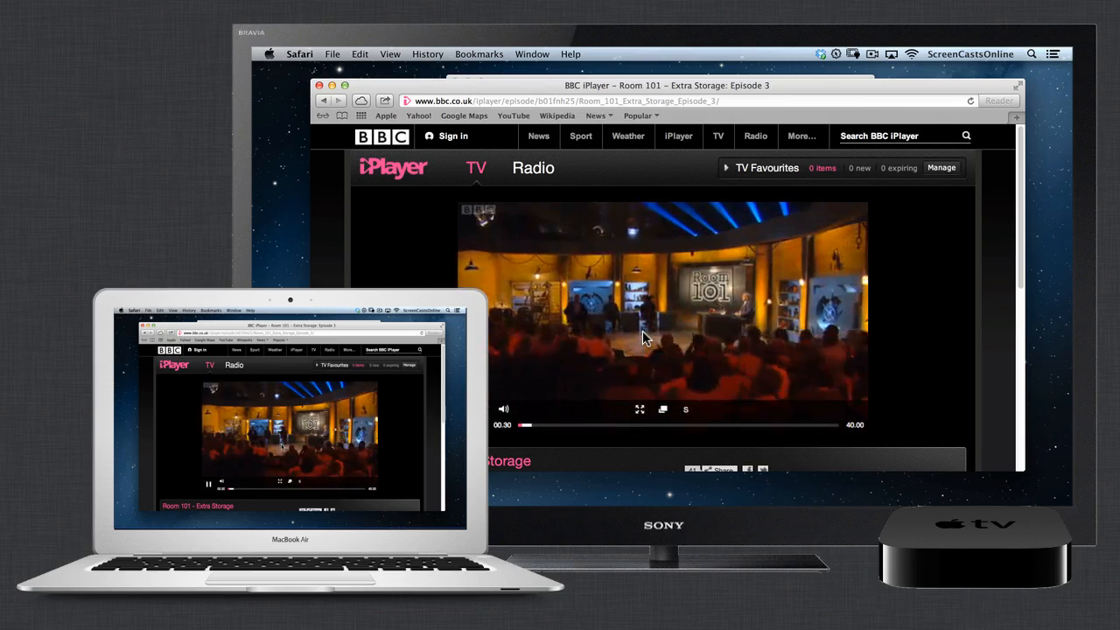
key(XF86AudioLowerVolume)
key(XF86AudioLowerVolume)
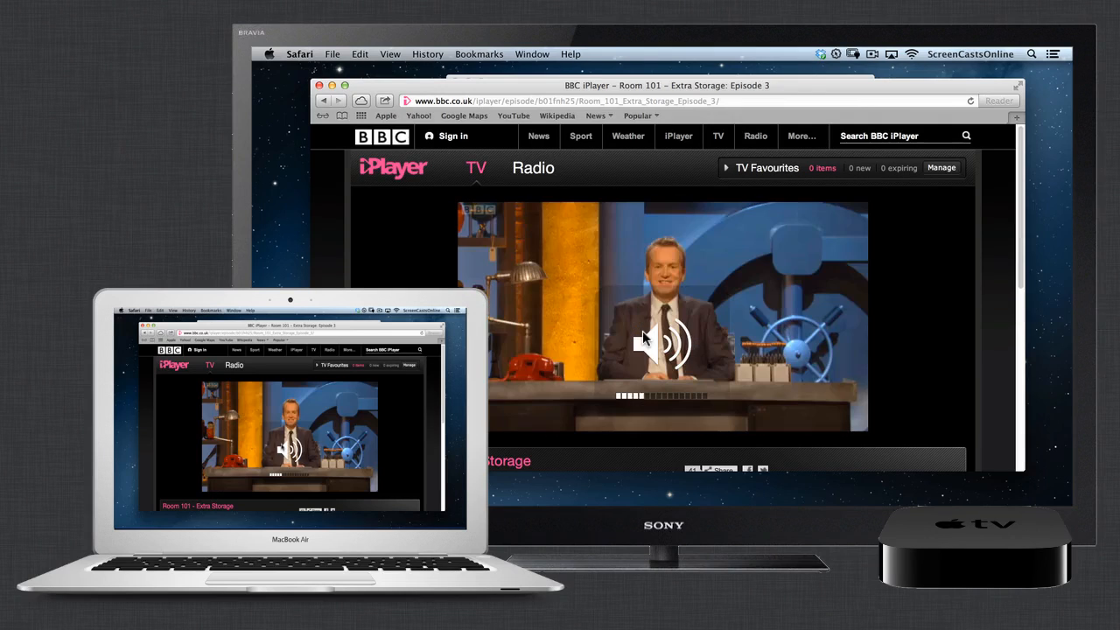
click(663, 400)
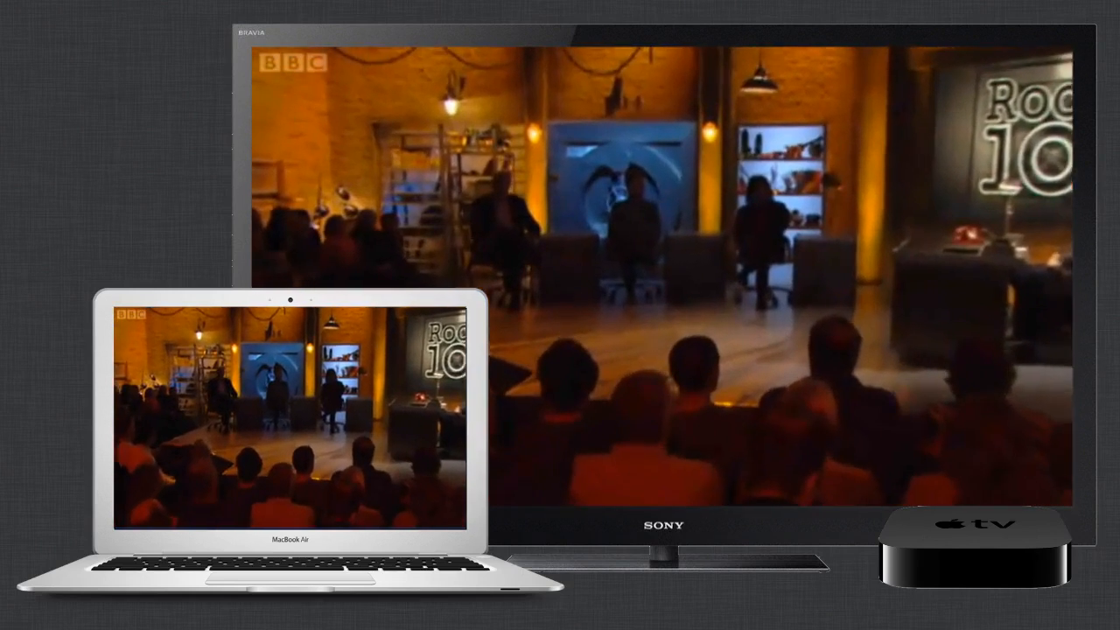
key(XF86AudioMute)
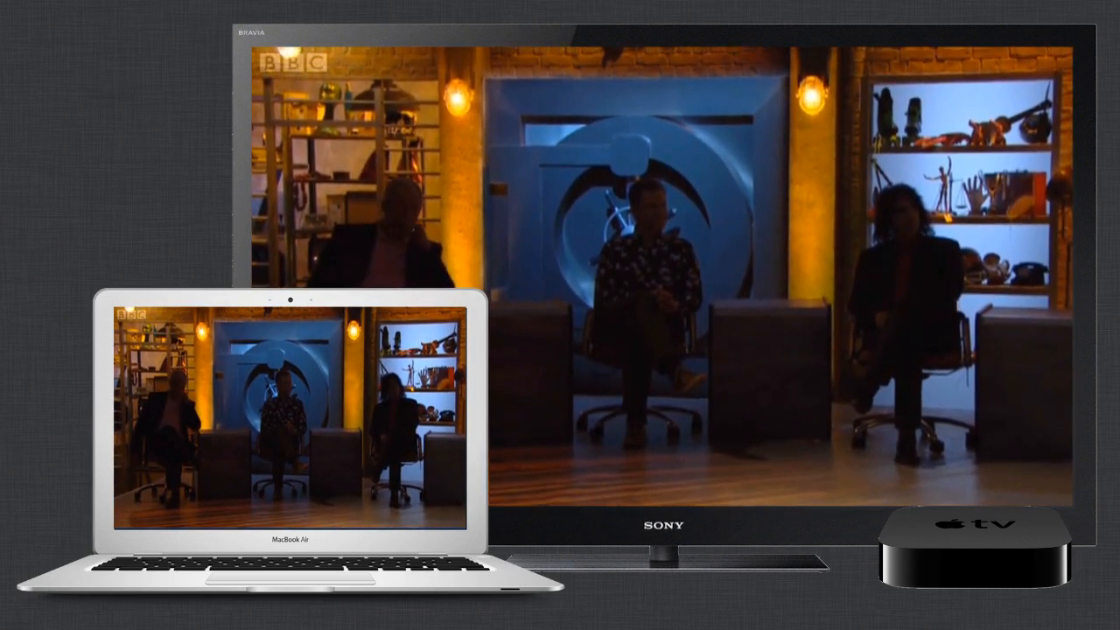
key(Escape)
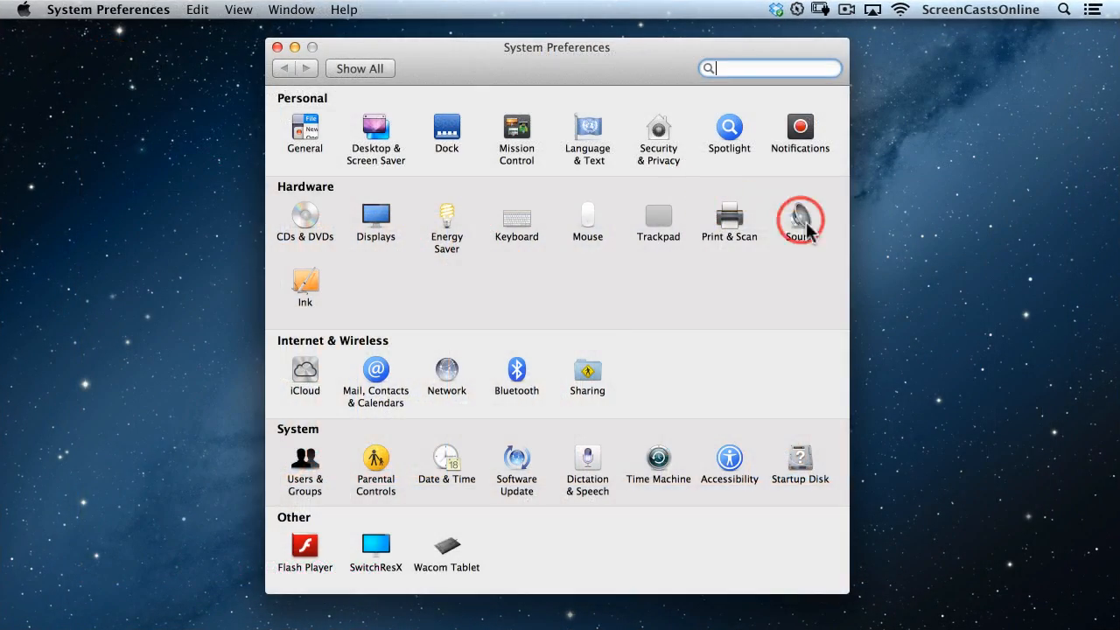
Open the Sound preferences and bring up the Output device list.
click(800, 223)
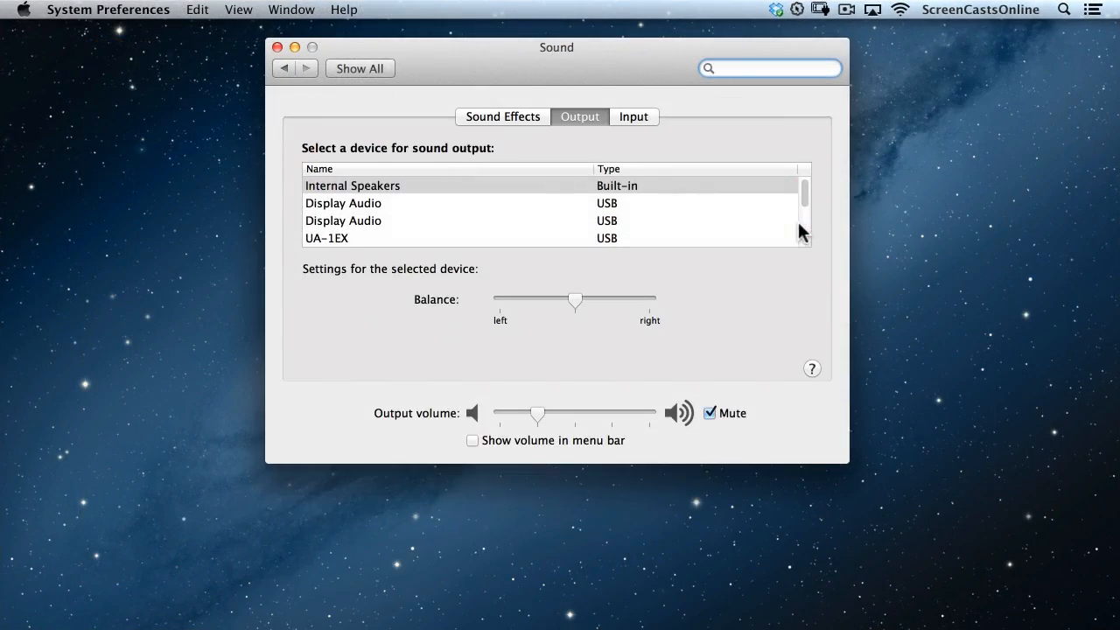
scroll(698, 234, down, 5)
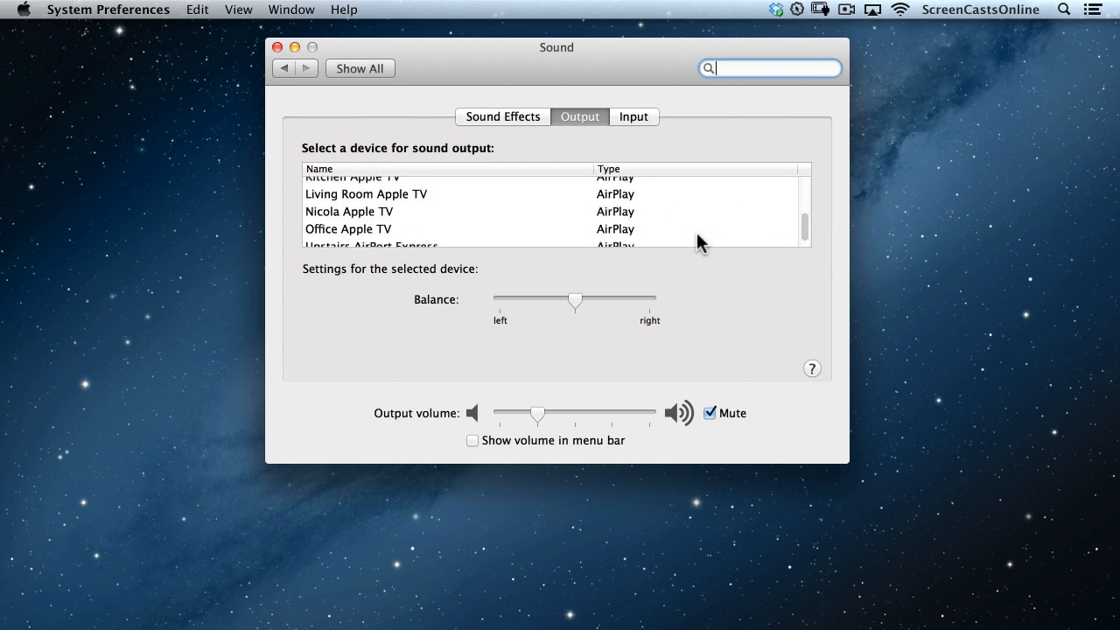
scroll(697, 232, up, 3)
scroll(697, 232, down, 3)
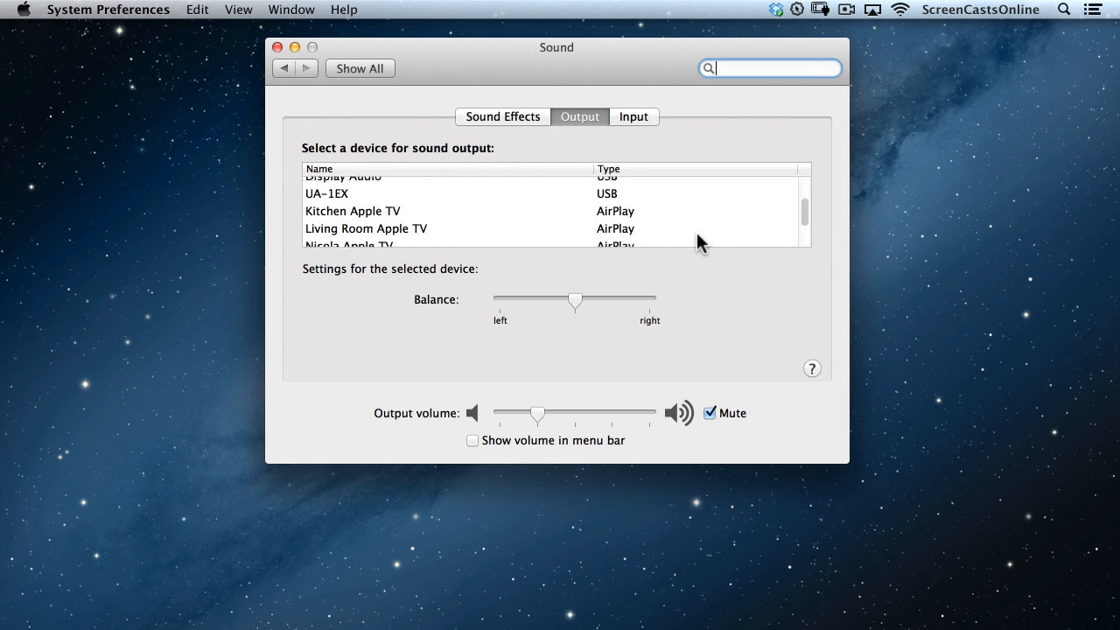
scroll(697, 233, down, 1)
click(662, 203)
Select the AirPlay Apple TV as the sound output device and minimise the window.
scroll(662, 203, up, 1)
scroll(662, 205, down, 1)
drag(318, 264, 394, 238)
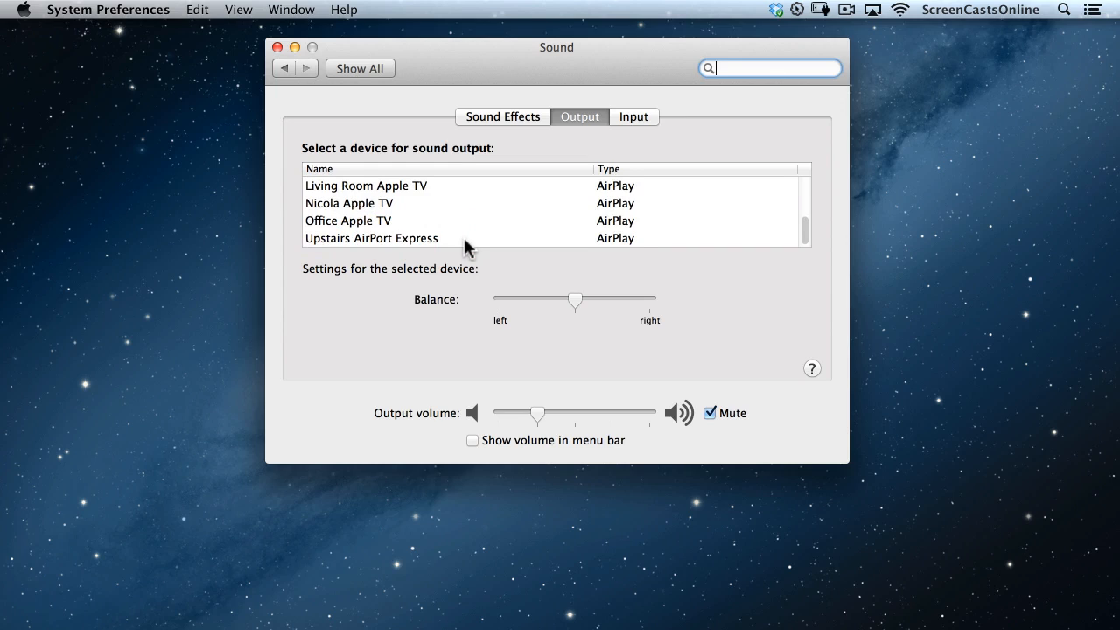
scroll(464, 240, up, 2)
scroll(464, 240, down, 2)
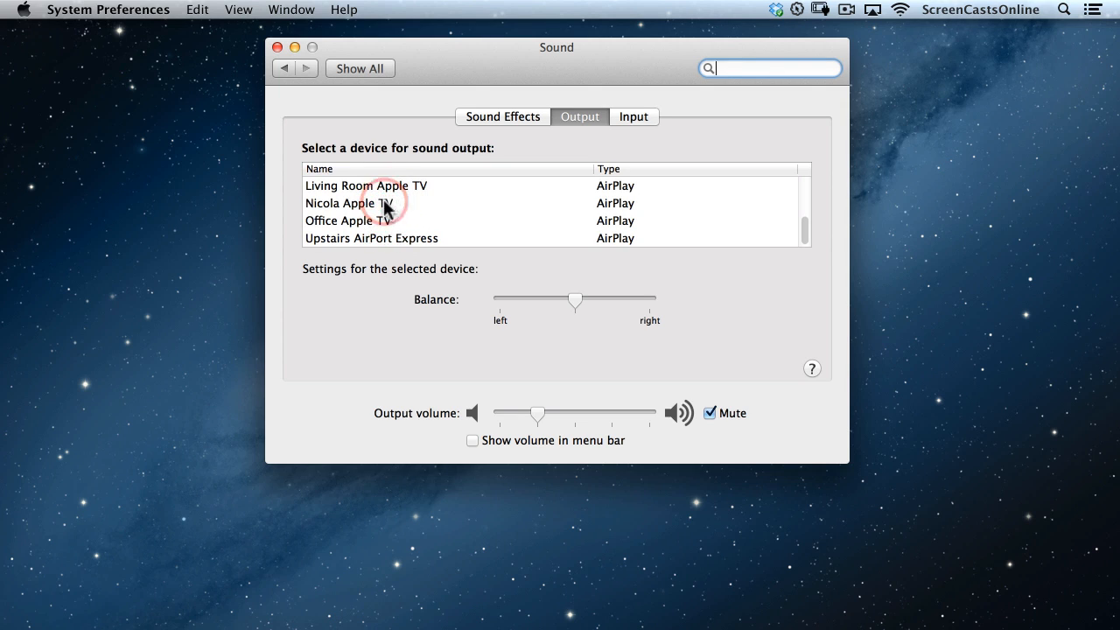
click(386, 203)
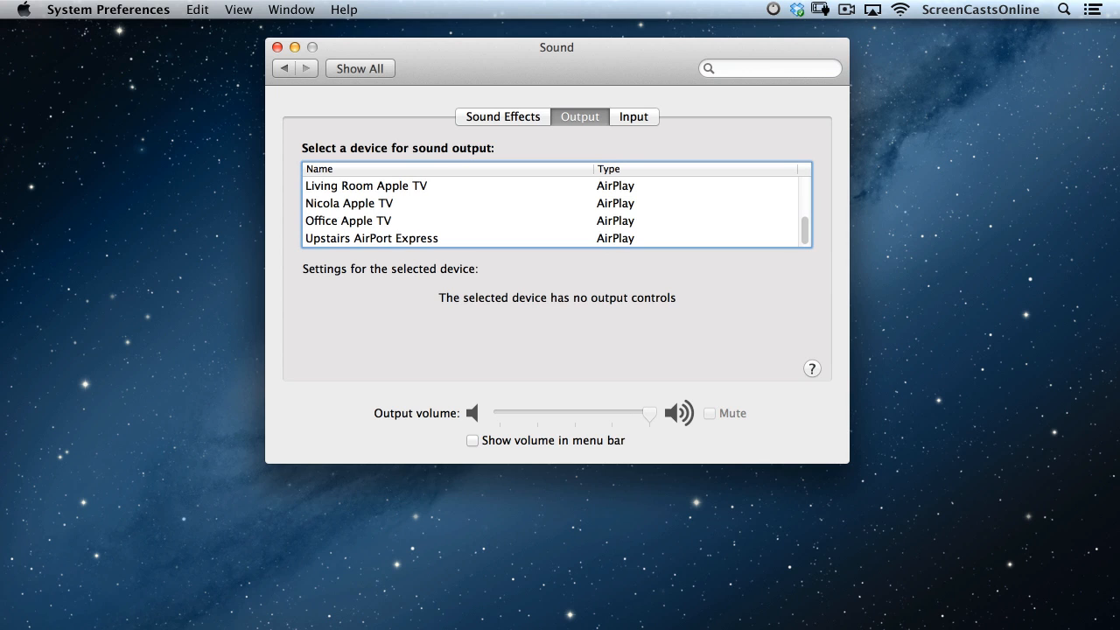
click(294, 47)
Back in Safari, view AirParrot's purchase prices, return home, then open the Airfoil bookmark.
key(super+Tab)
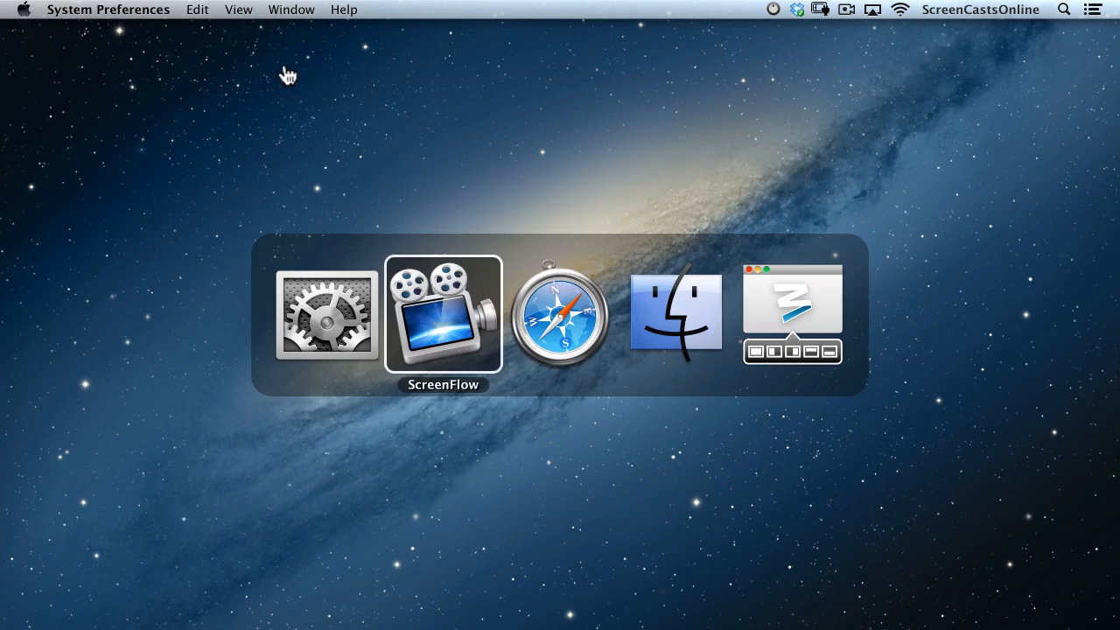
key(super+Tab)
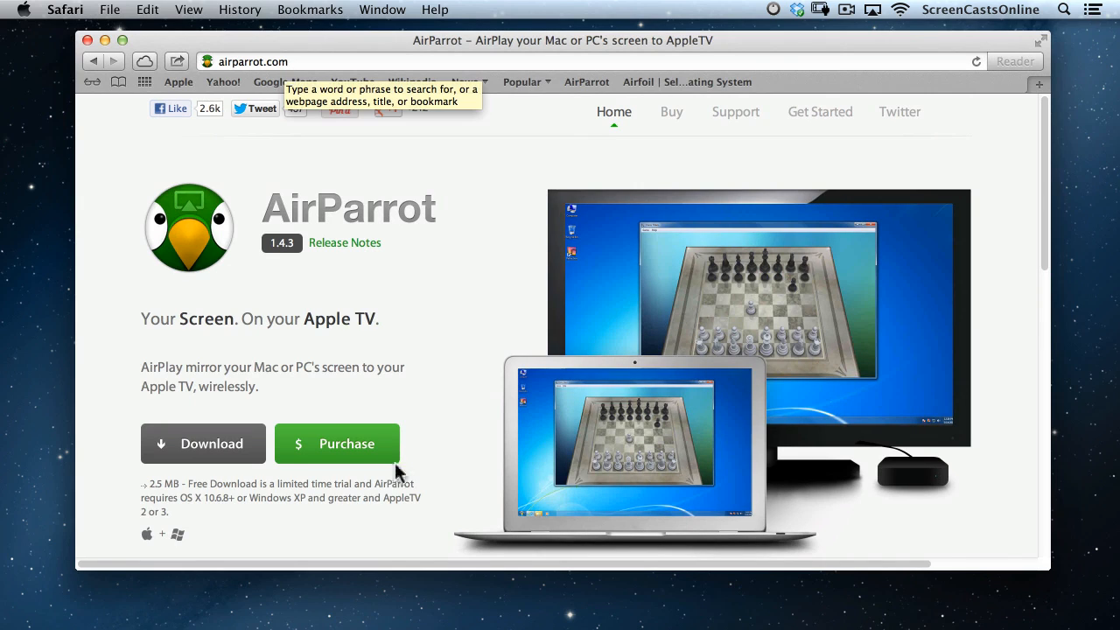
click(344, 445)
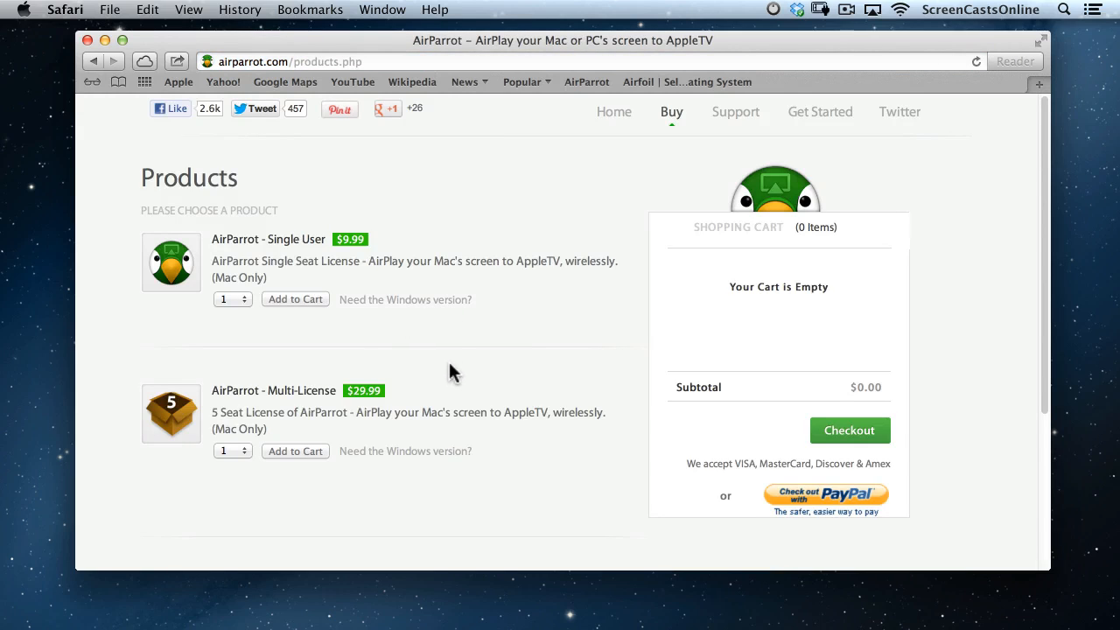
click(93, 62)
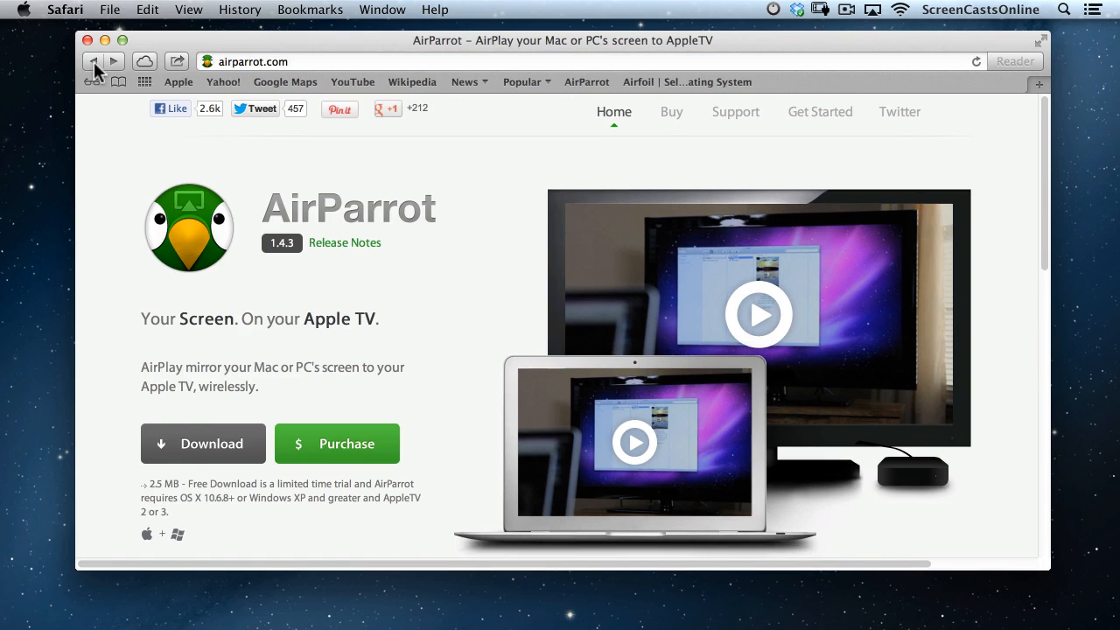
click(659, 82)
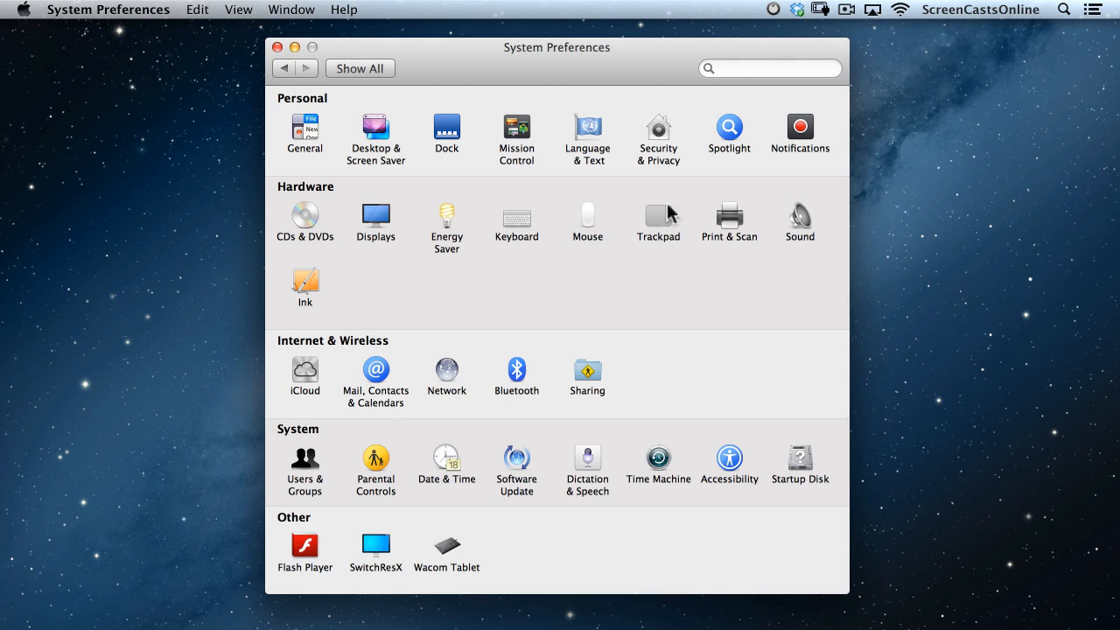
Open Energy Saver's Battery tab to see Power Nap off on battery, then return to Safari.
click(448, 220)
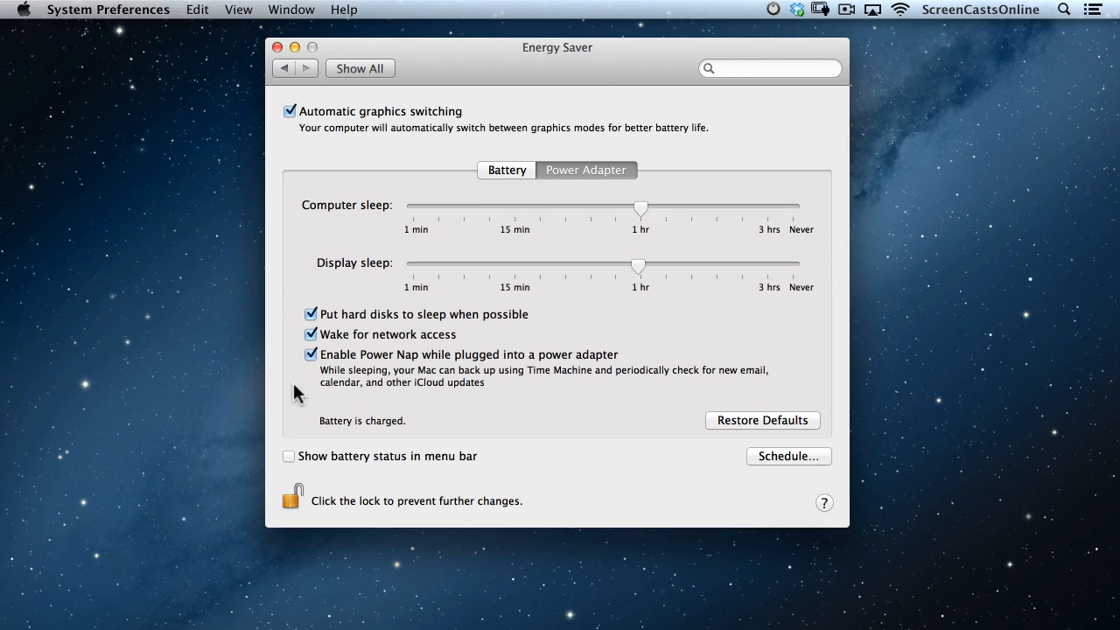
click(509, 172)
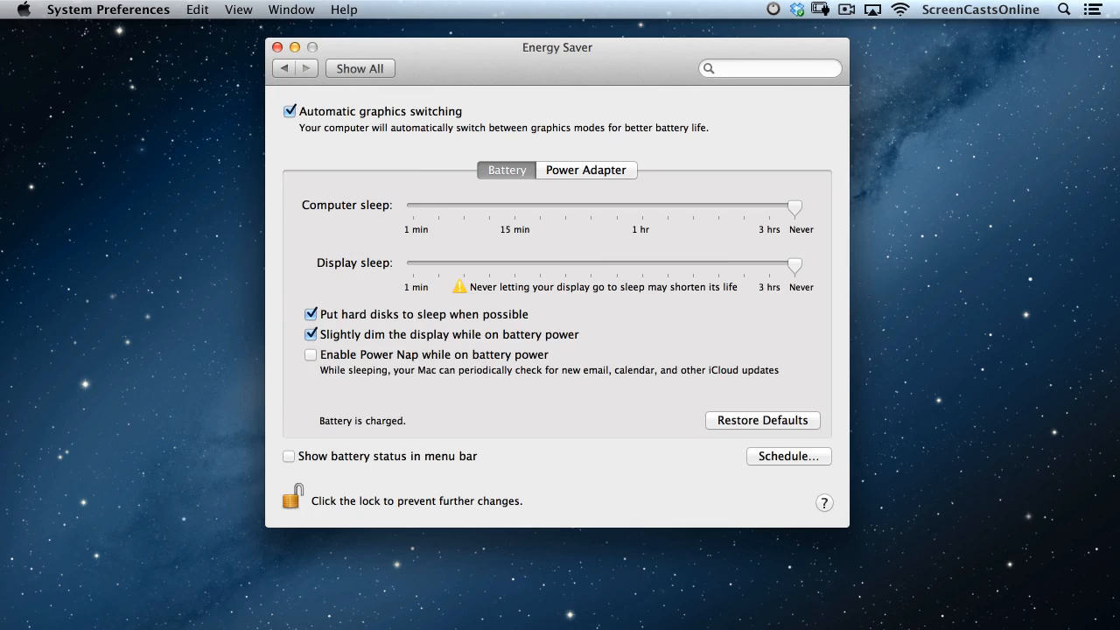
key(super+Tab)
key(super+Tab)
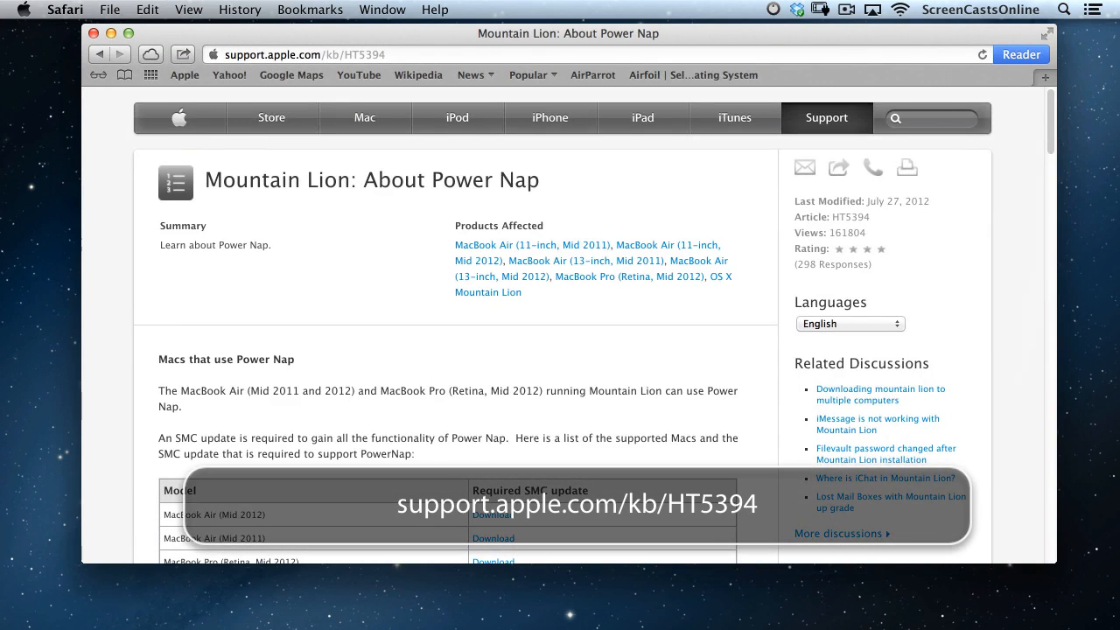
scroll(569, 324, down, 5)
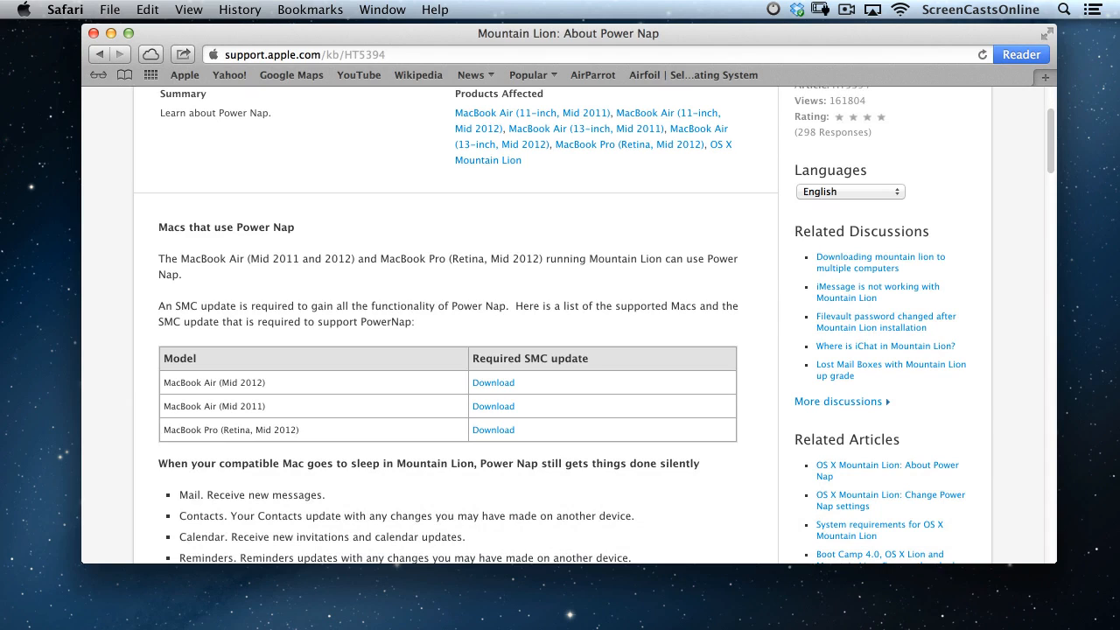
scroll(560, 323, down, 7)
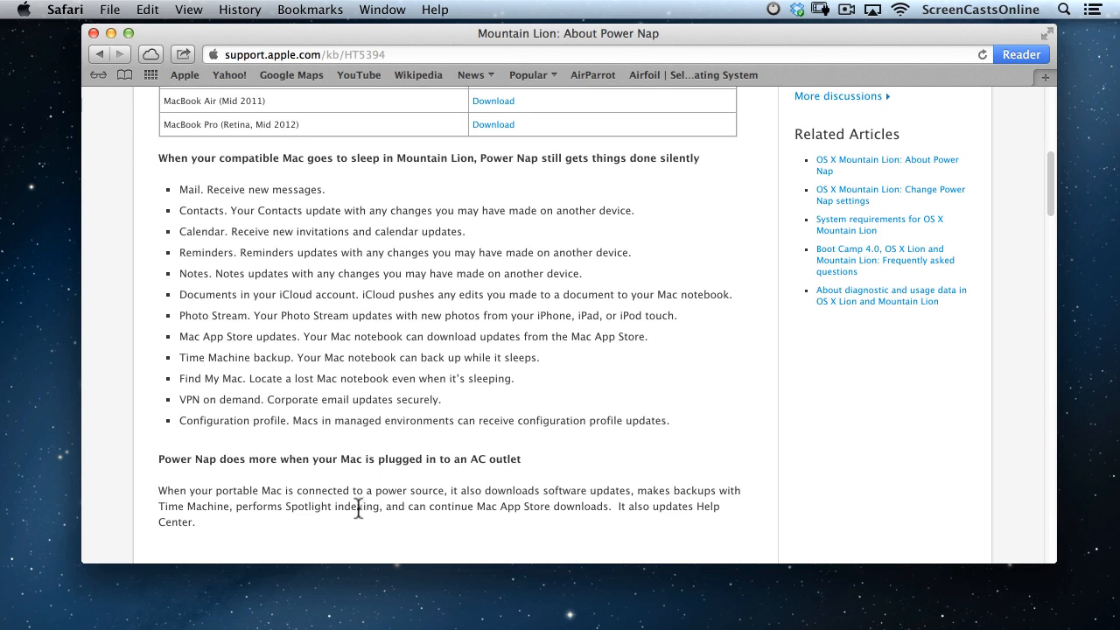
scroll(358, 507, down, 3)
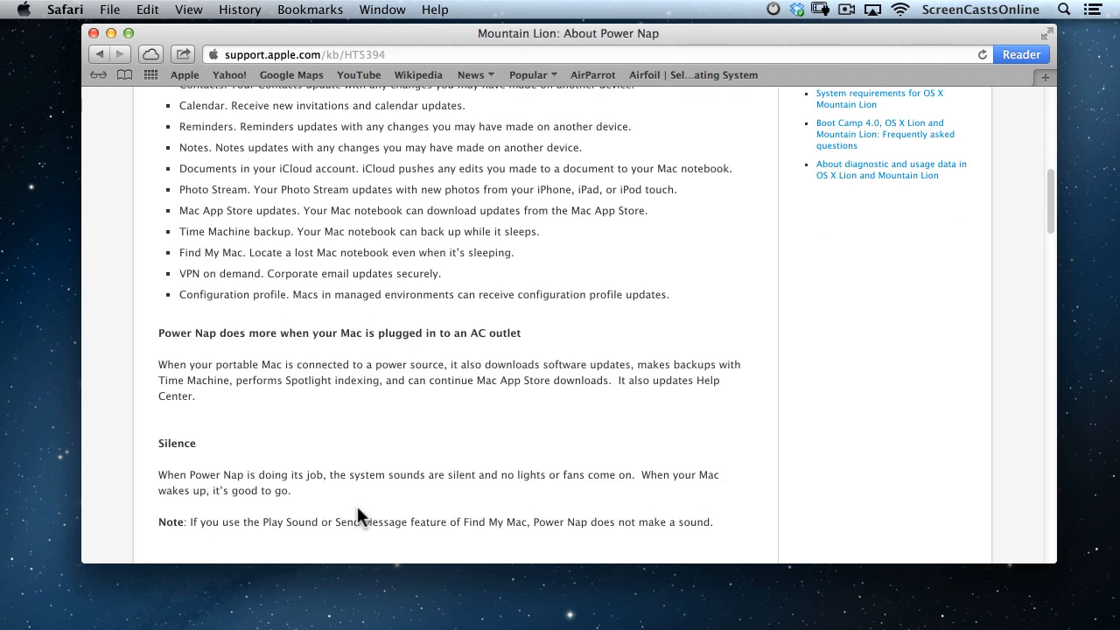
scroll(357, 508, down, 5)
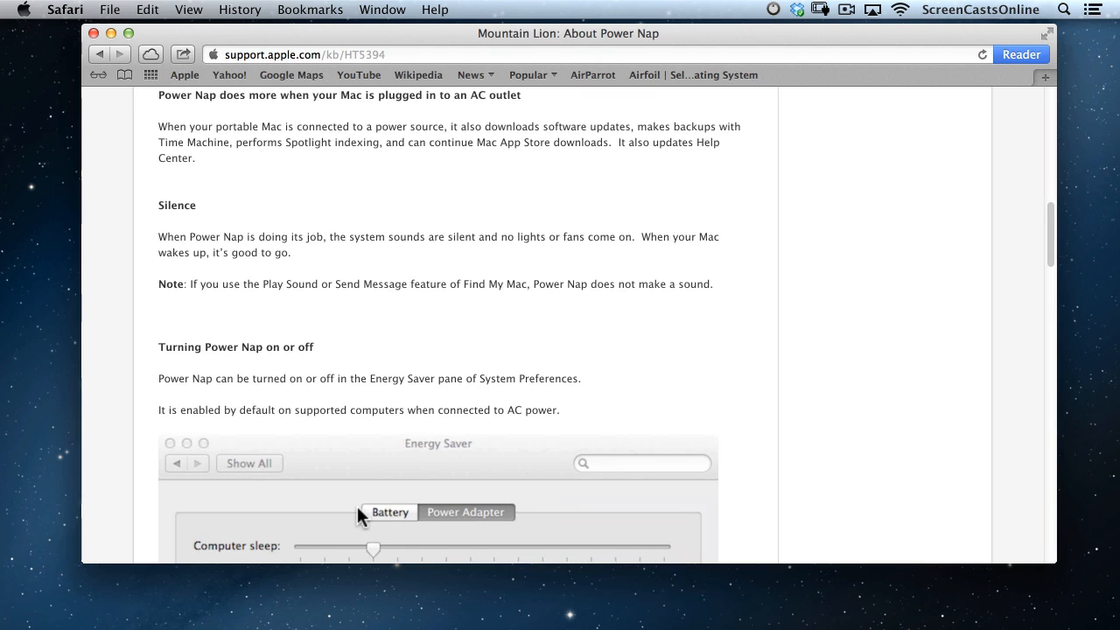
scroll(357, 506, down, 13)
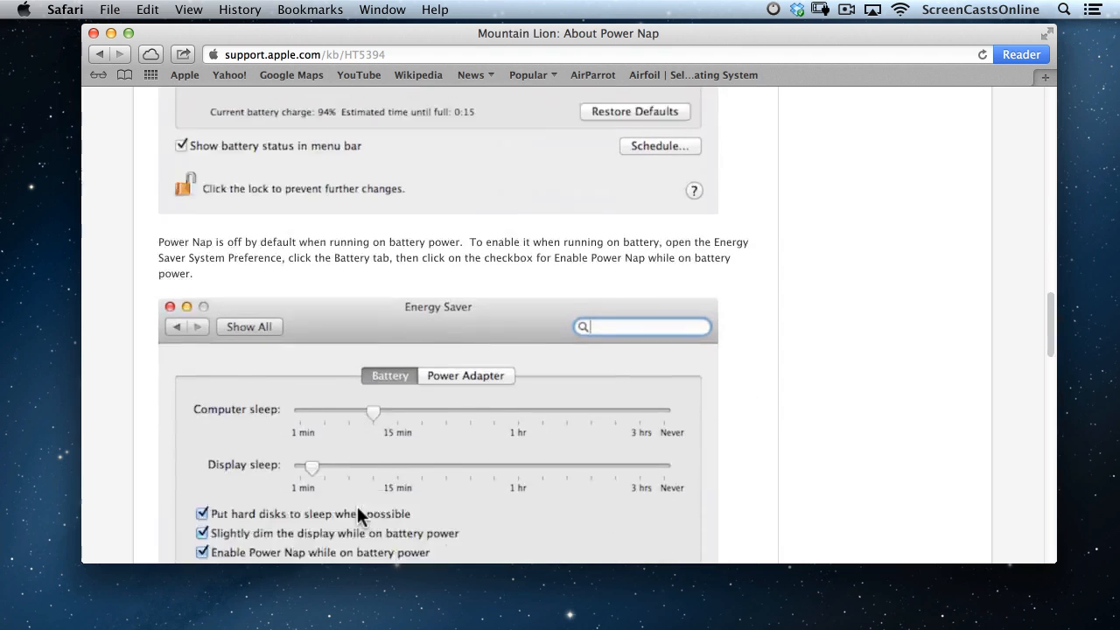
scroll(357, 506, down, 10)
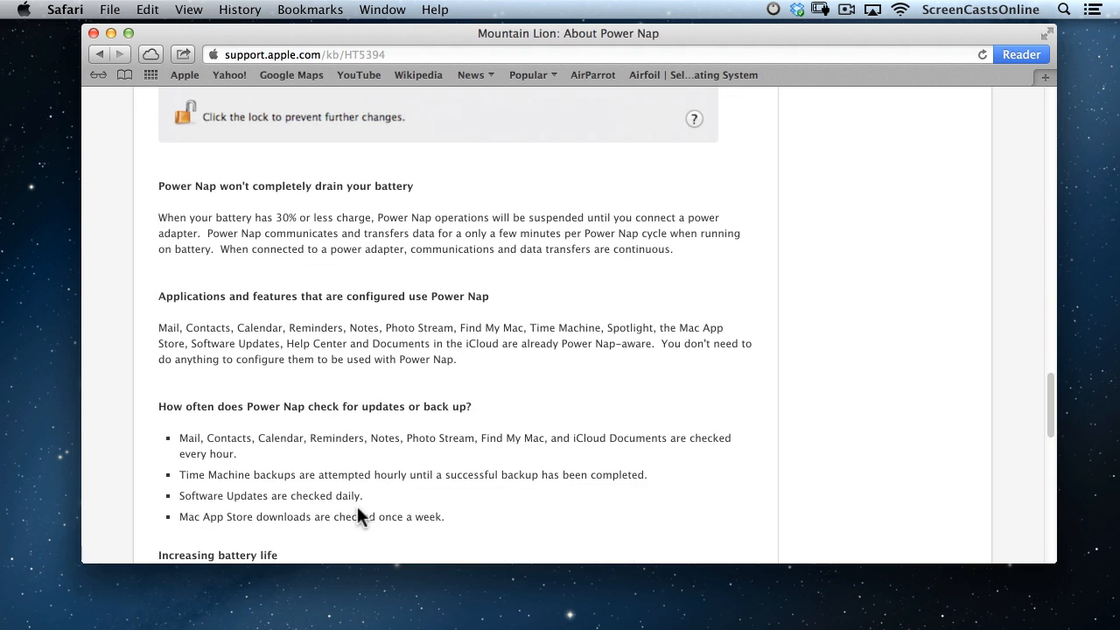
scroll(357, 506, up, 20)
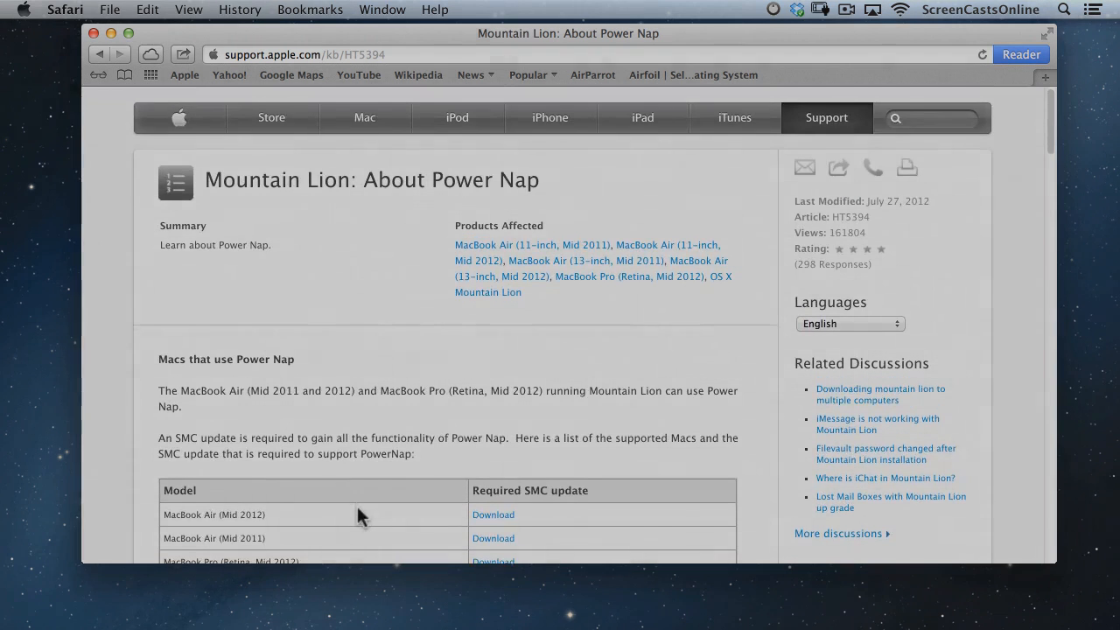